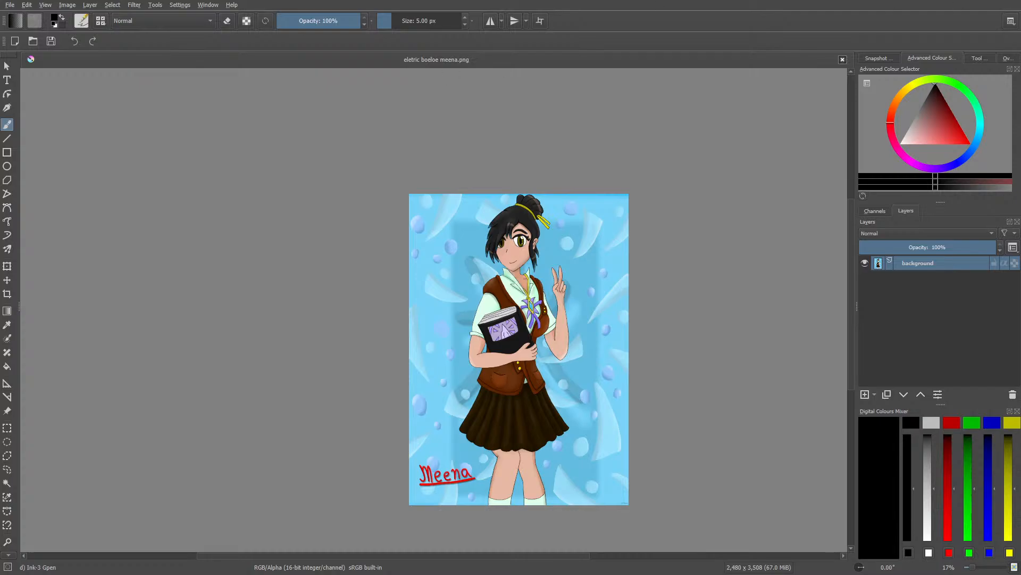
Step: Look over the finished anime girl drawing, from the whole figure to the details of her face and outfit
{"action": "scroll", "coordinate": [559, 193], "scroll_direction": "up", "scroll_amount": 4}
{"action": "scroll", "coordinate": [325, 139], "scroll_direction": "down", "scroll_amount": 5}
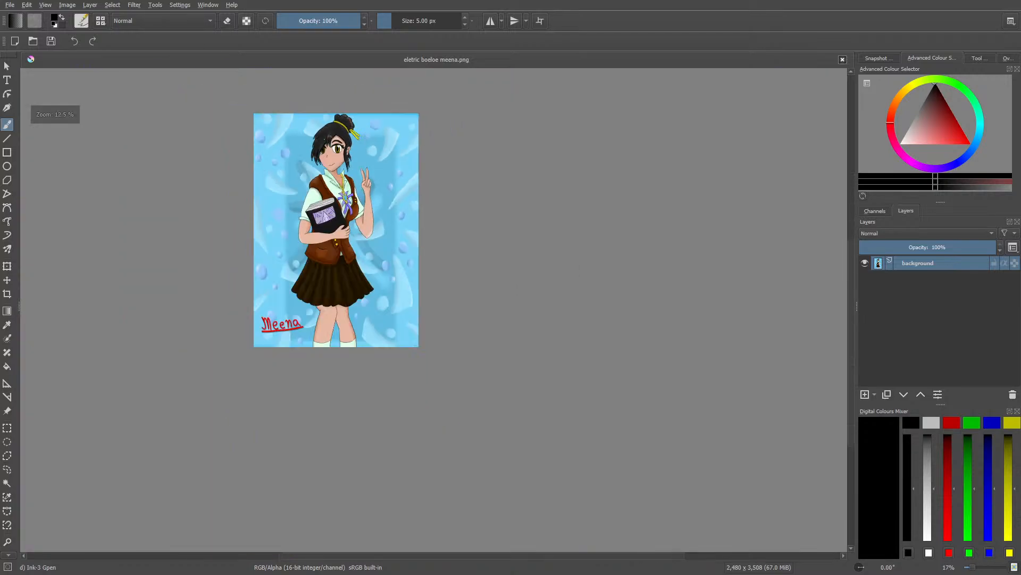
{"action": "scroll", "coordinate": [327, 133], "scroll_direction": "up", "scroll_amount": 6}
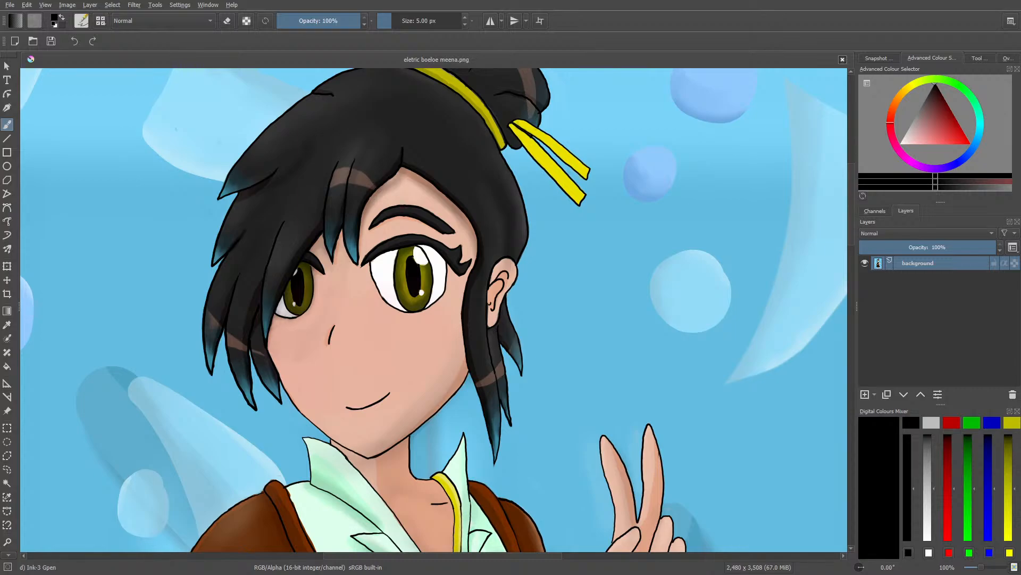
{"action": "right_click", "coordinate": [366, 289]}
{"action": "left_click", "coordinate": [229, 187]}
{"action": "left_click_drag", "start_coordinate": [981, 567], "coordinate": [978, 566]}
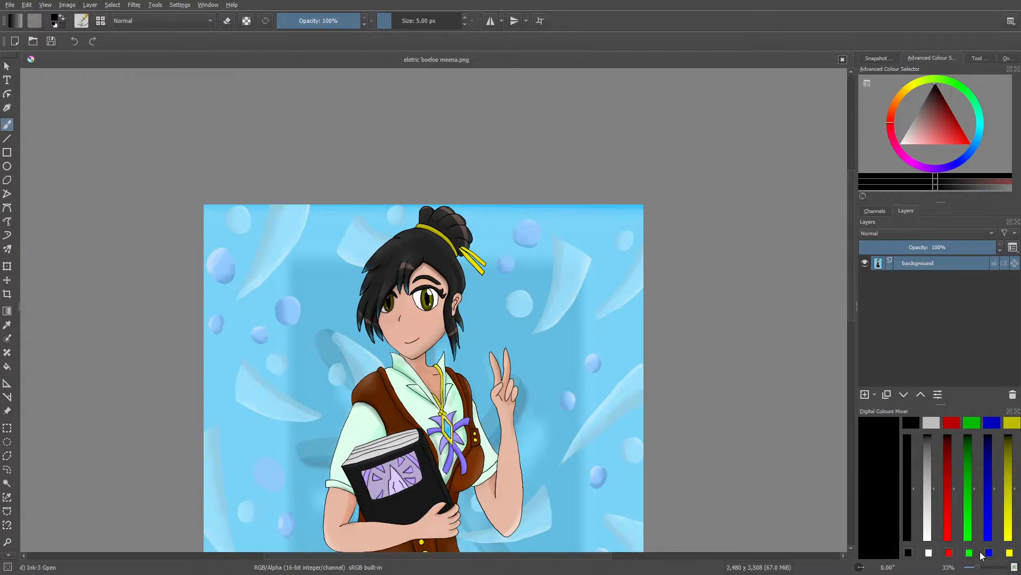
{"action": "left_click_drag", "start_coordinate": [850, 283], "coordinate": [848, 323]}
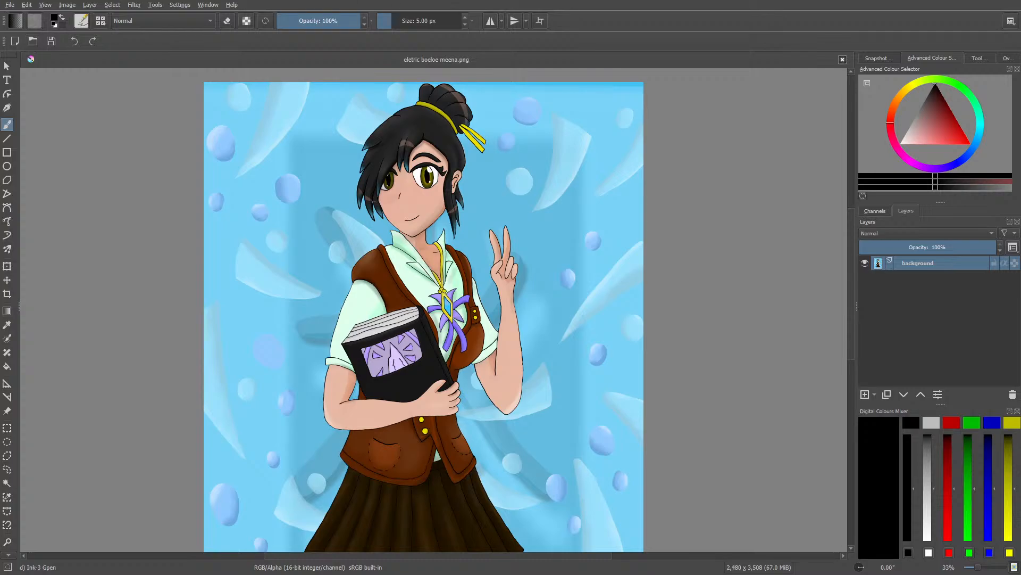
Step: Switch to Firefox and search the web for "anime outline how to draw a anime girl"
{"action": "left_click_drag", "start_coordinate": [0, 24], "coordinate": [325, 0]}
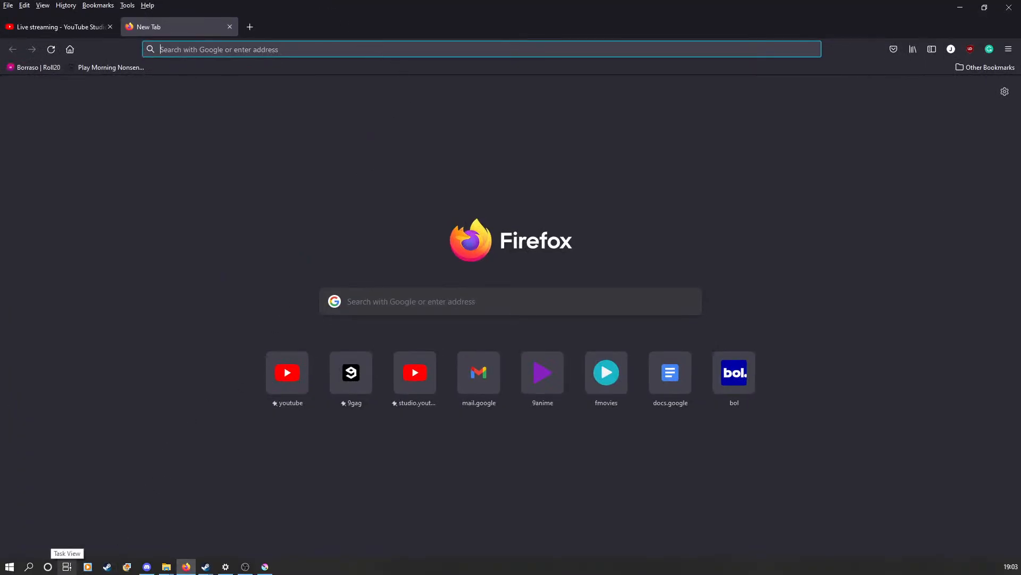
{"action": "type", "text": "anime  "}
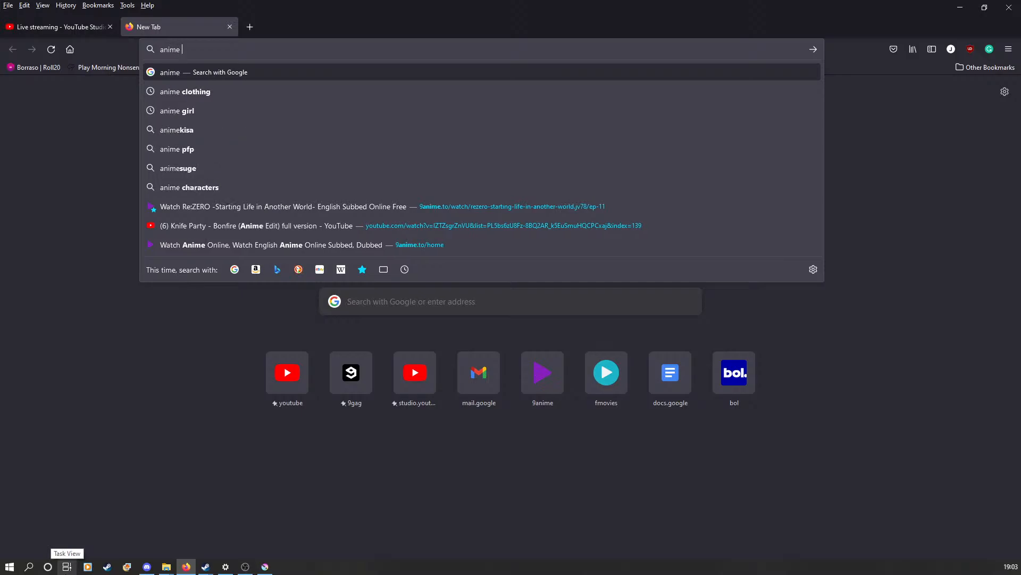
{"action": "type", "text": "o"}
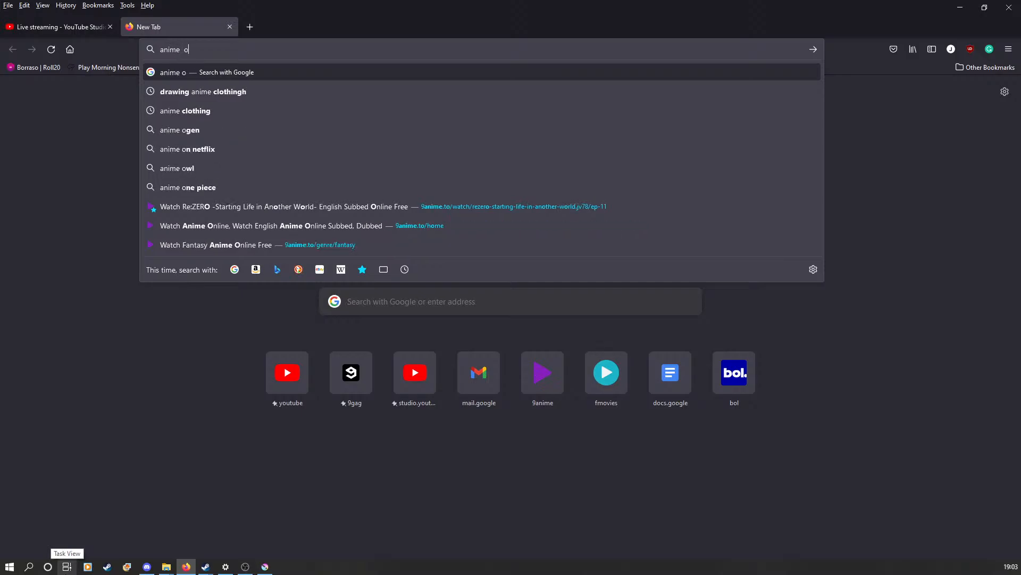
{"action": "type", "text": "utline"}
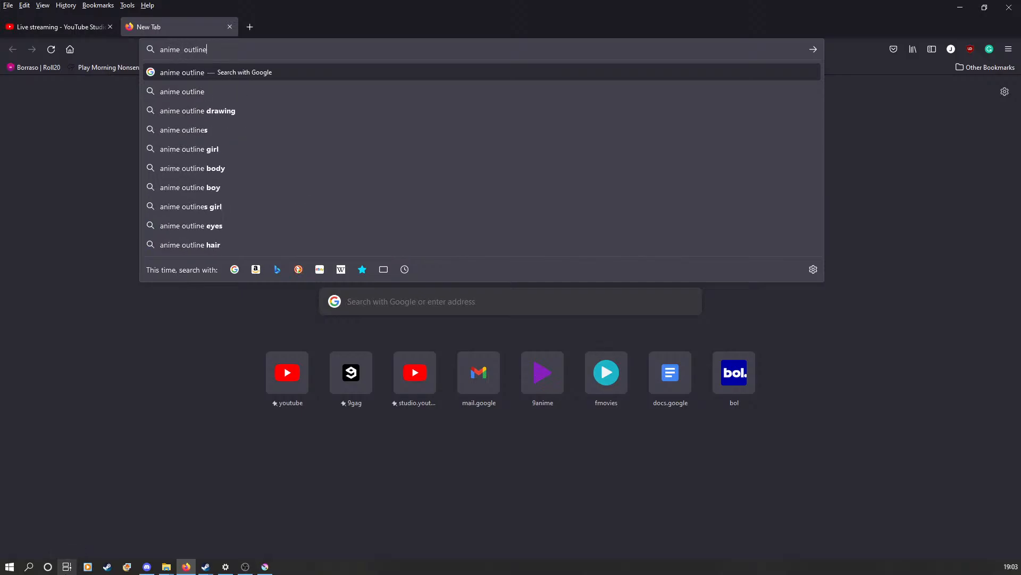
{"action": "type", "text": " how to dra"}
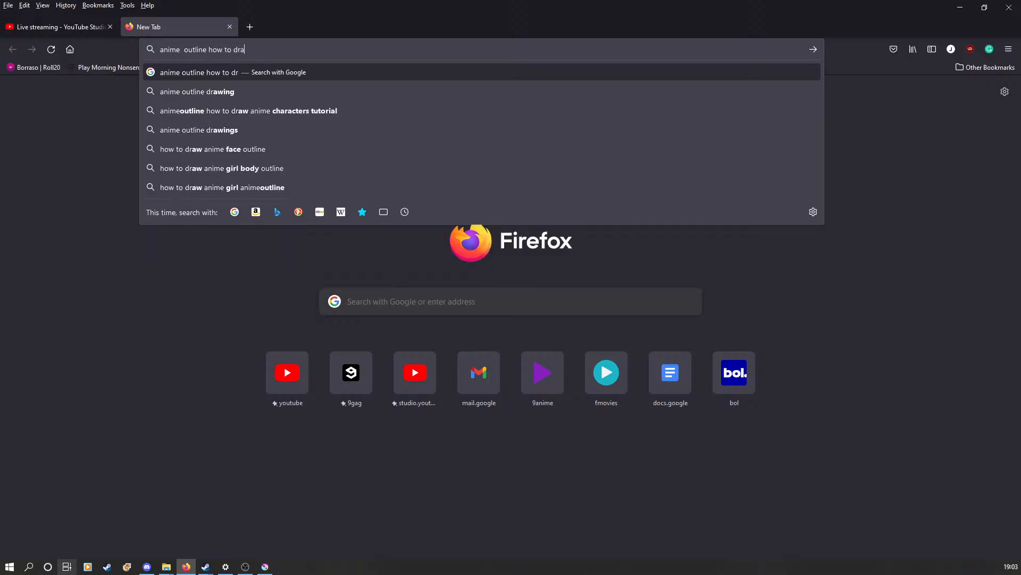
{"action": "type", "text": "w a ani"}
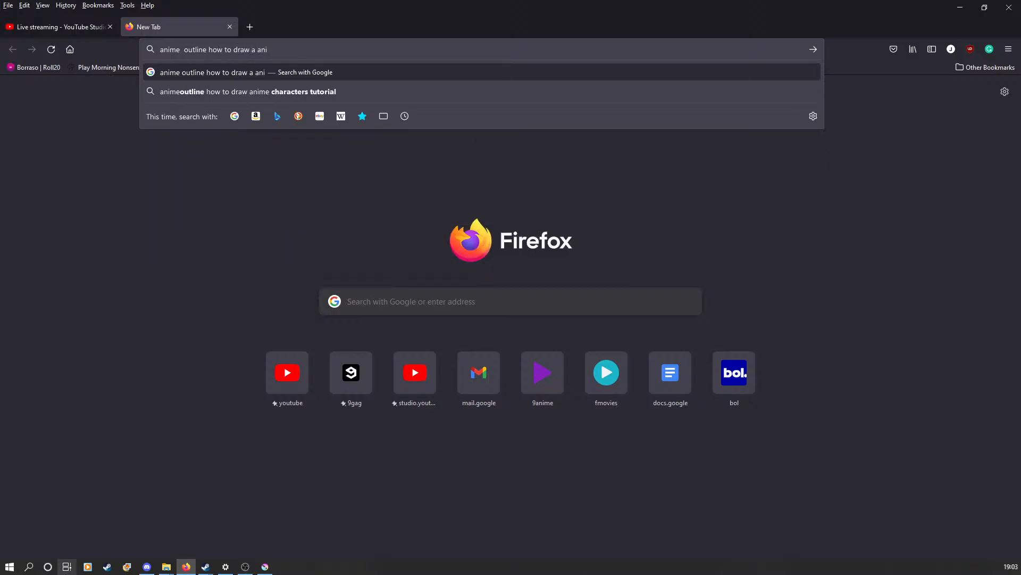
{"action": "type", "text": "me girl"}
{"action": "key", "text": "Return"}
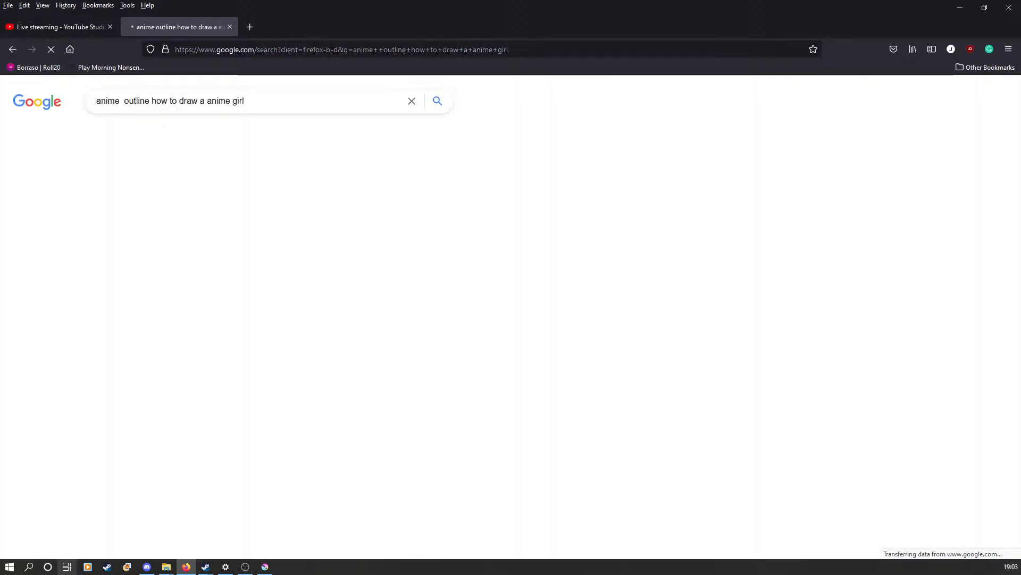
Step: Open the AnimeOutline result "How to Draw a Beautiful Anime Girl Step by Step" and look over its step overview picture
{"action": "scroll", "coordinate": [243, 292], "scroll_direction": "down", "scroll_amount": 3}
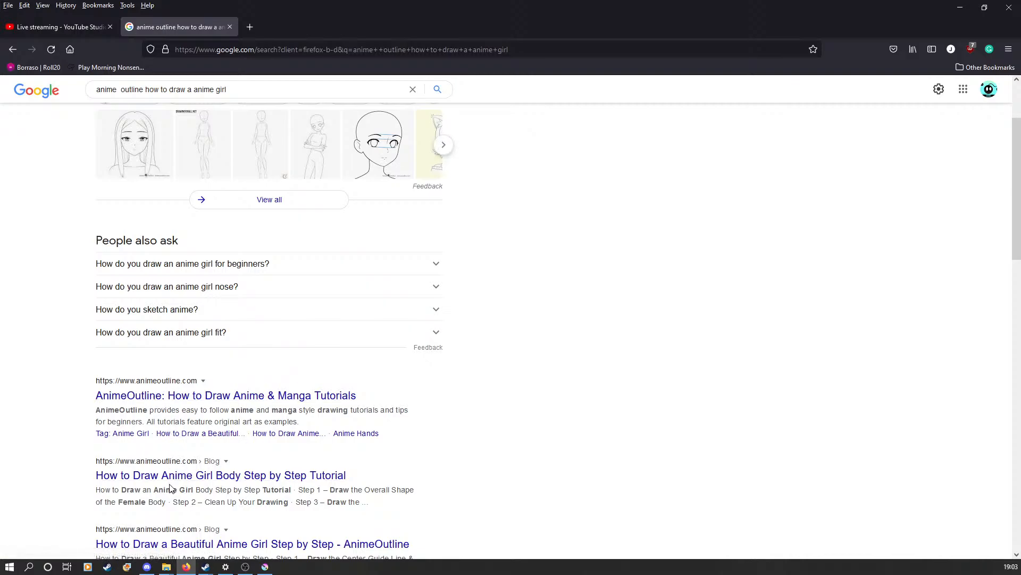
{"action": "scroll", "coordinate": [165, 449], "scroll_direction": "down", "scroll_amount": 2}
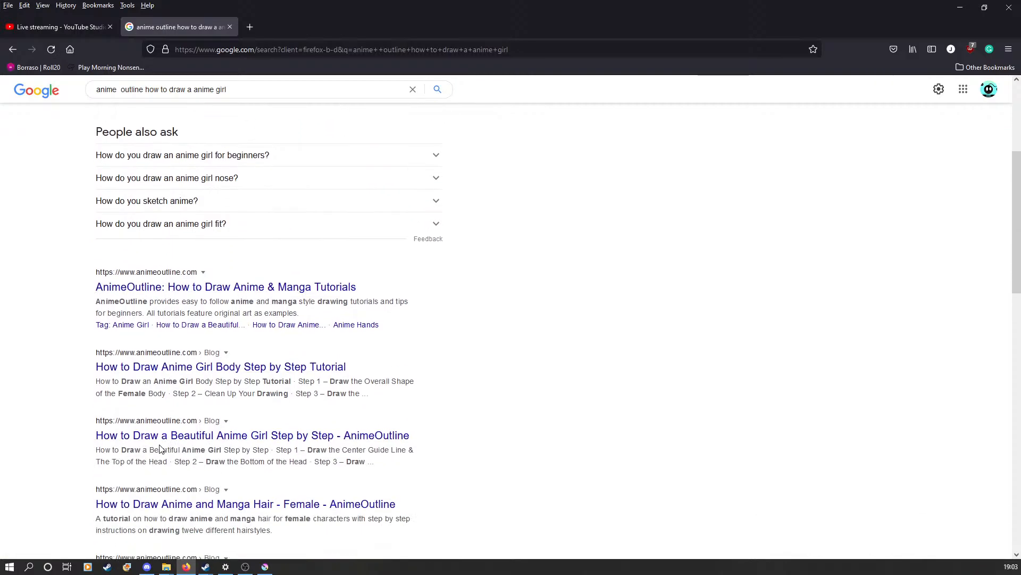
{"action": "left_click", "coordinate": [146, 437]}
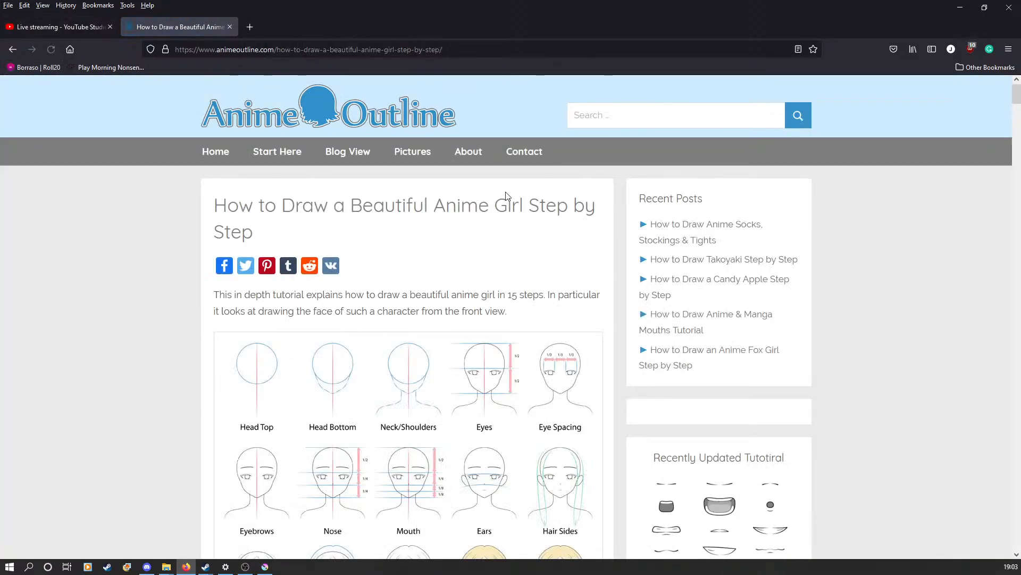
{"action": "scroll", "coordinate": [456, 338], "scroll_direction": "down", "scroll_amount": 3}
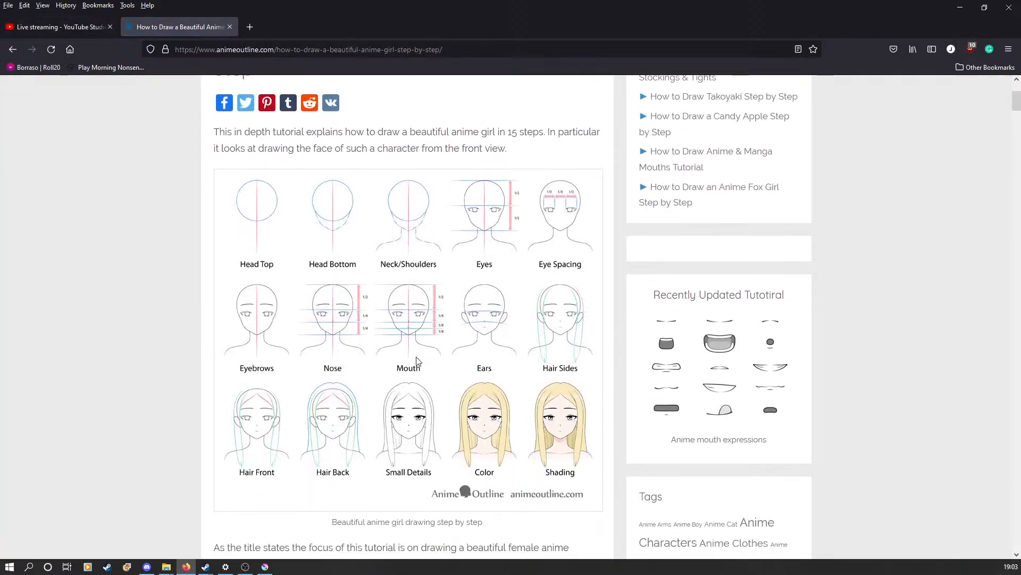
{"action": "scroll", "coordinate": [417, 361], "scroll_direction": "down", "scroll_amount": 1}
{"action": "scroll", "coordinate": [417, 361], "scroll_direction": "up", "scroll_amount": 1}
{"action": "scroll", "coordinate": [447, 317], "scroll_direction": "down", "scroll_amount": 3}
{"action": "scroll", "coordinate": [737, 302], "scroll_direction": "up", "scroll_amount": 4}
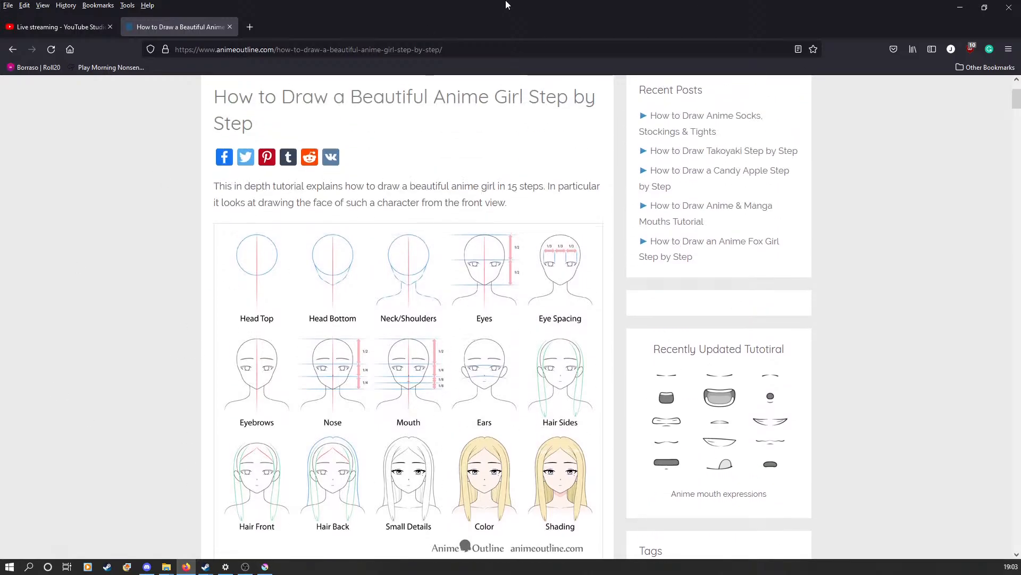
Step: Switch back to Krita and create a custom document 2480 px wide and 3508 px high
{"action": "left_click_drag", "start_coordinate": [516, 2], "coordinate": [0, 5]}
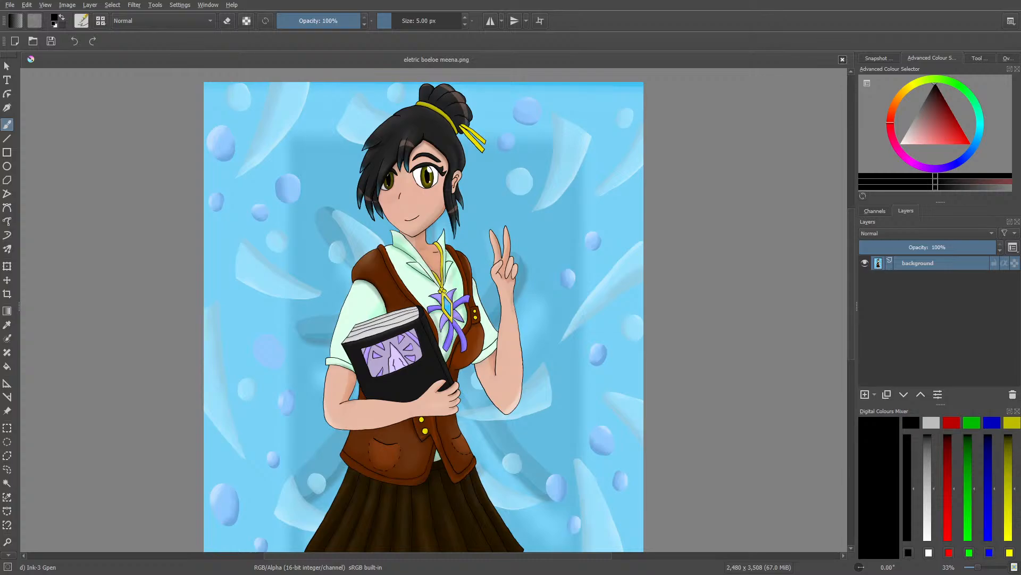
{"action": "left_click", "coordinate": [10, 6]}
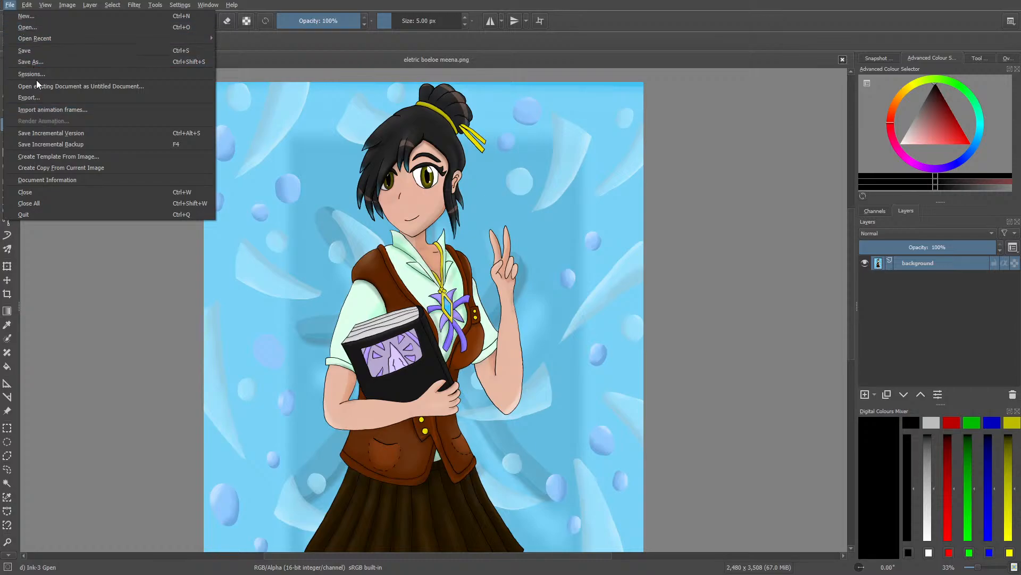
{"action": "left_click", "coordinate": [21, 16]}
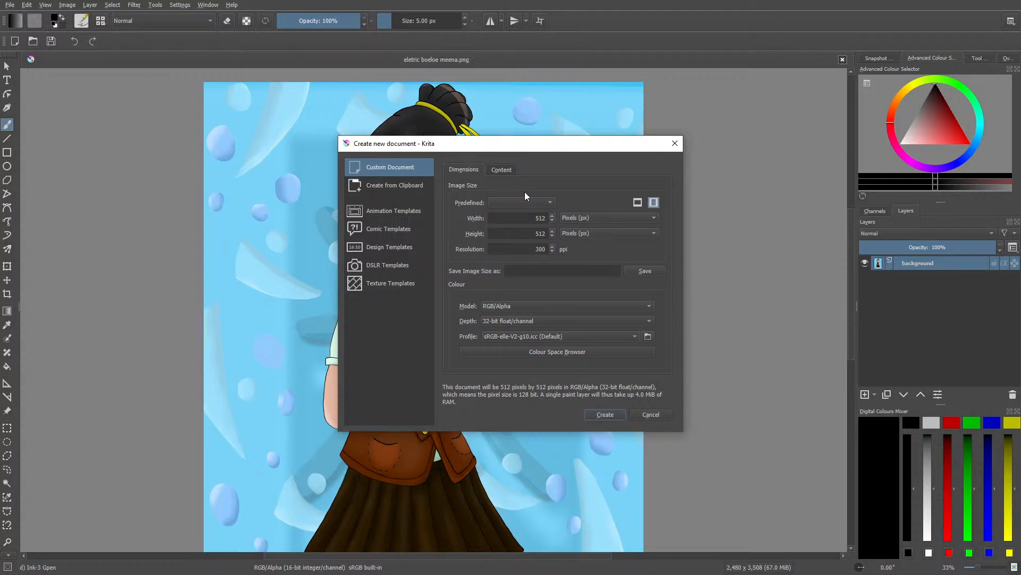
{"action": "left_click_drag", "start_coordinate": [524, 218], "coordinate": [553, 215]}
{"action": "type", "text": "2"}
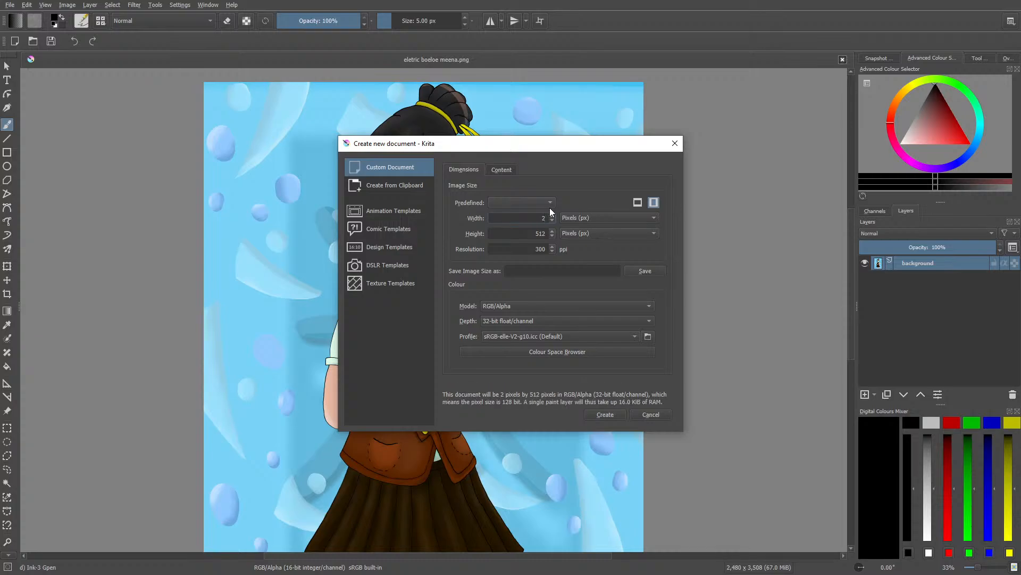
{"action": "type", "text": "4"}
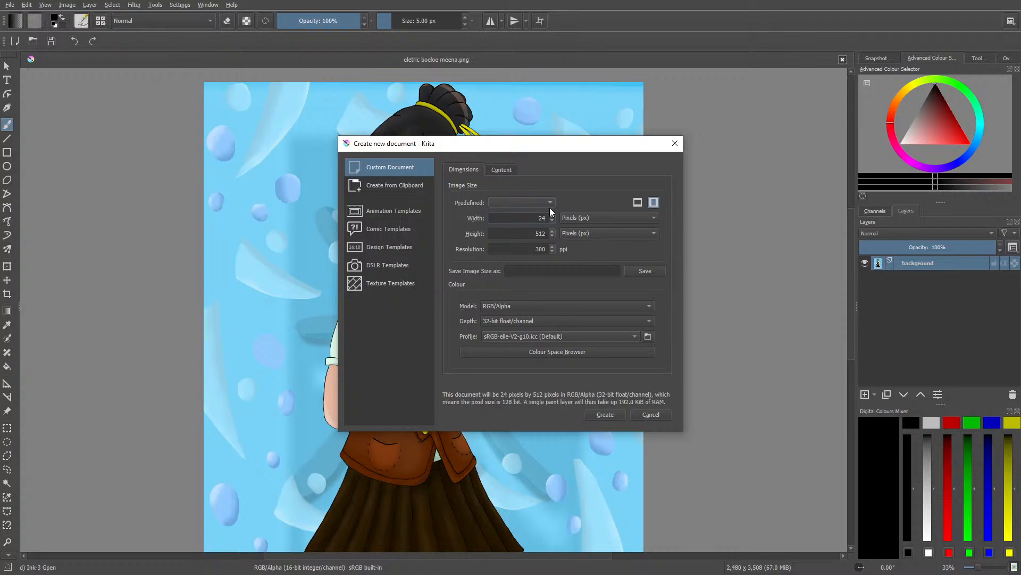
{"action": "type", "text": "80"}
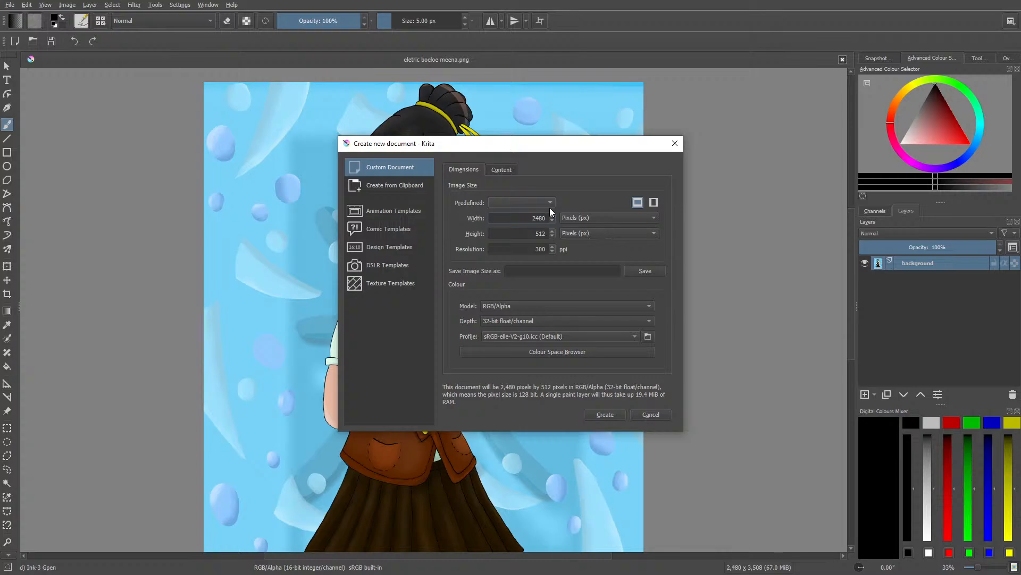
{"action": "double_click", "coordinate": [529, 234]}
{"action": "type", "text": "350"}
{"action": "type", "text": "8"}
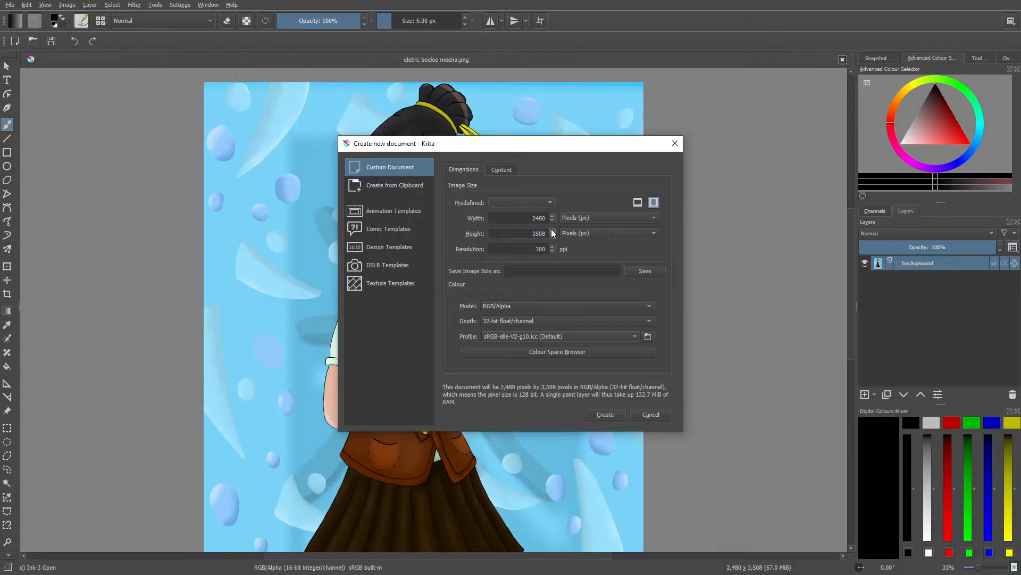
{"action": "left_click", "coordinate": [601, 415]}
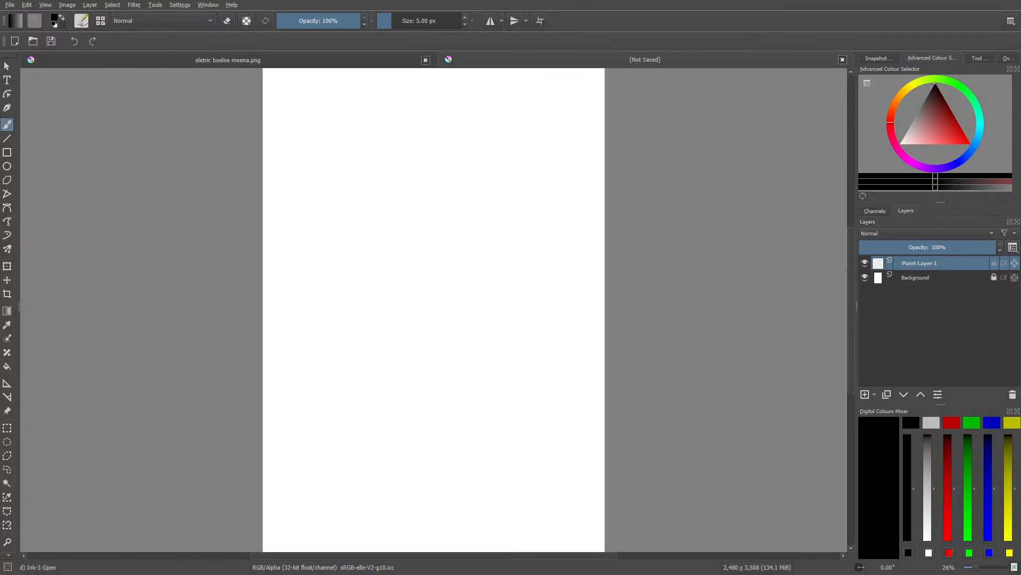
Step: Look at the finished anime girl drawing again for comparison and return to the blank document
{"action": "left_click_drag", "start_coordinate": [852, 305], "coordinate": [853, 302]}
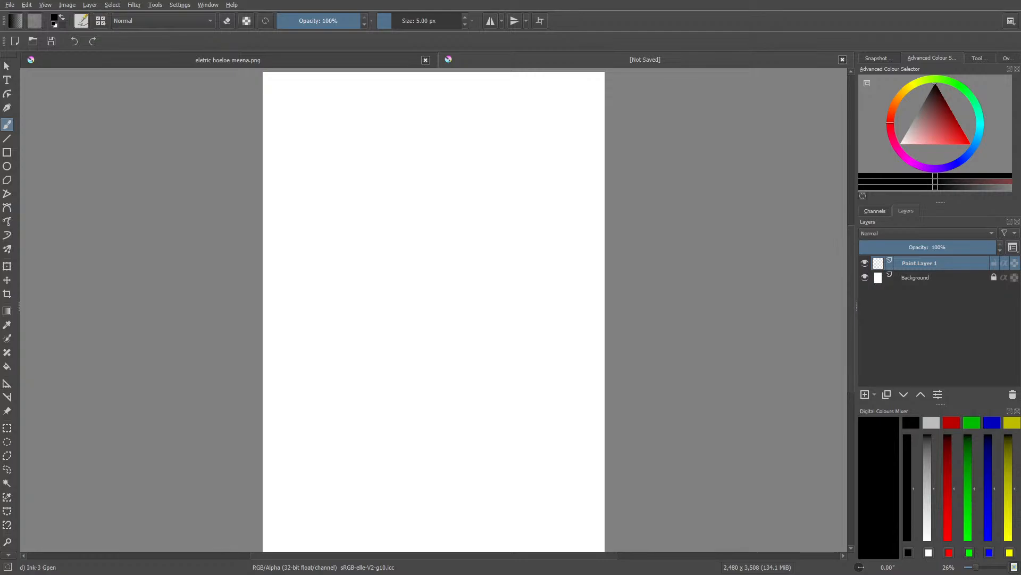
{"action": "left_click", "coordinate": [232, 58]}
{"action": "mouse_move", "coordinate": [850, 302]}
{"action": "left_mouse_down"}
{"action": "mouse_move", "coordinate": [854, 375]}
{"action": "mouse_move", "coordinate": [859, 321]}
{"action": "left_mouse_up"}
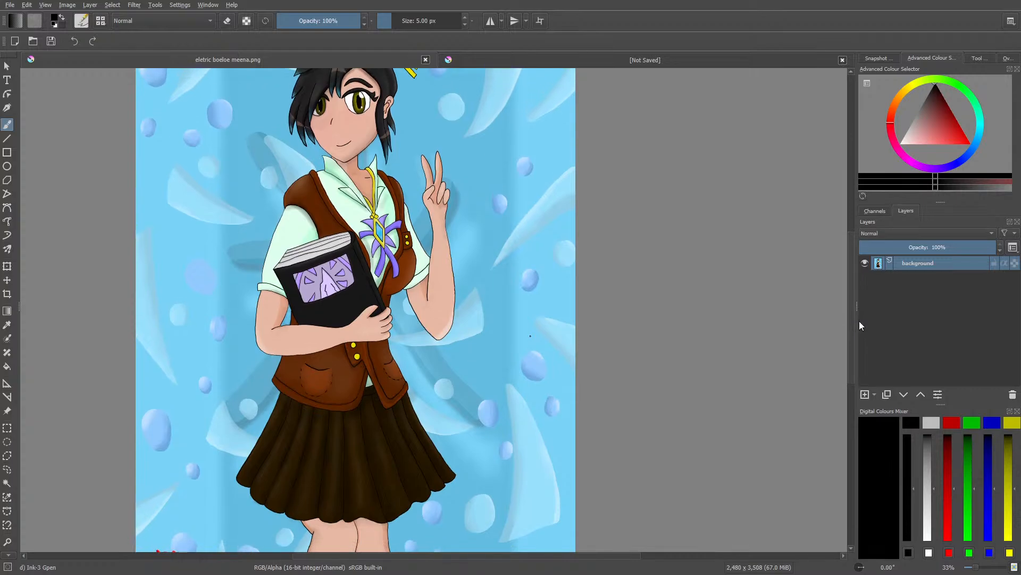
{"action": "left_click", "coordinate": [619, 55]}
{"action": "left_click_drag", "start_coordinate": [850, 286], "coordinate": [850, 281]}
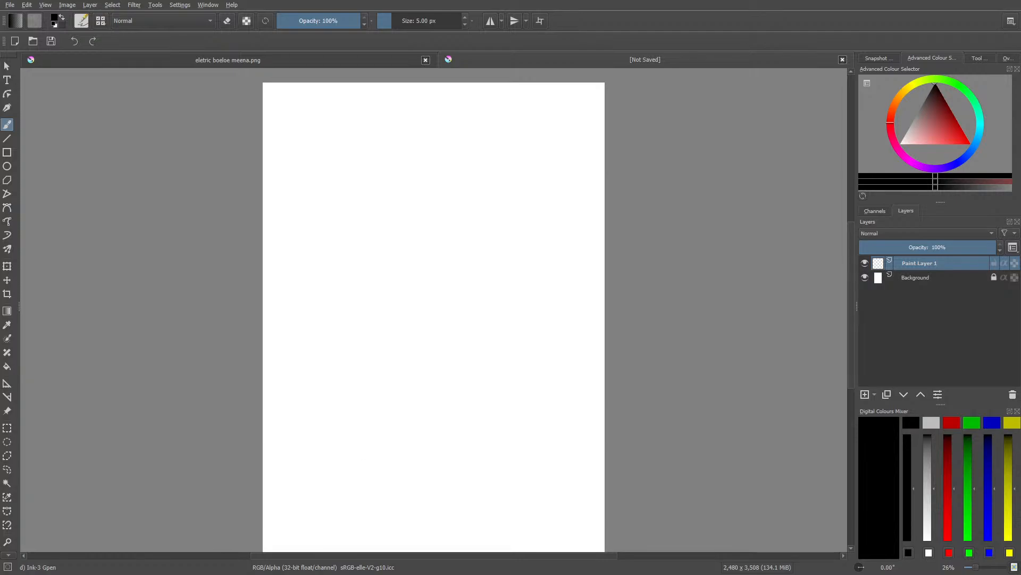
Step: Show the brush presets in the brush editor and close the editor without changing the brush
{"action": "left_click", "coordinate": [80, 22]}
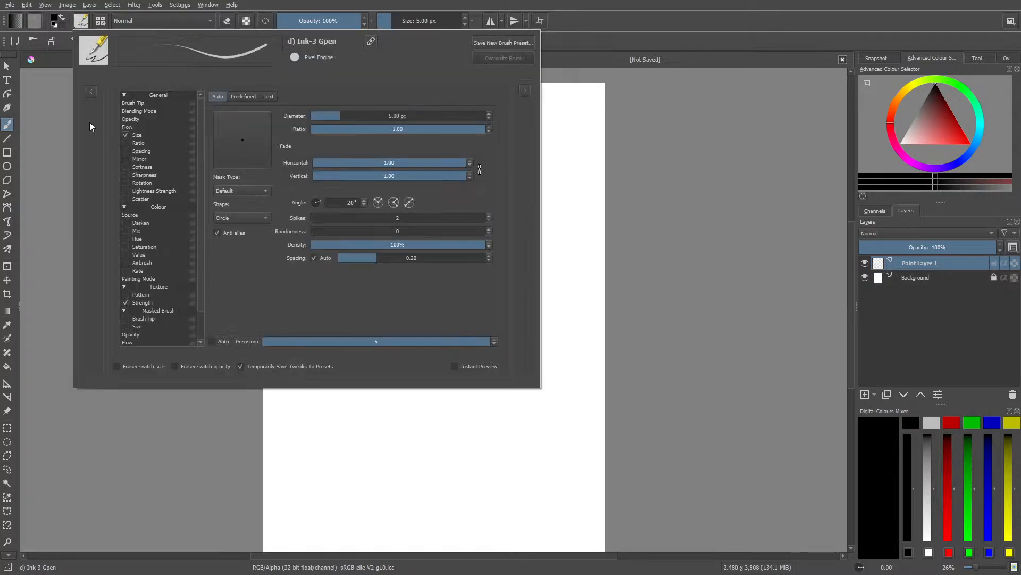
{"action": "left_click", "coordinate": [91, 92]}
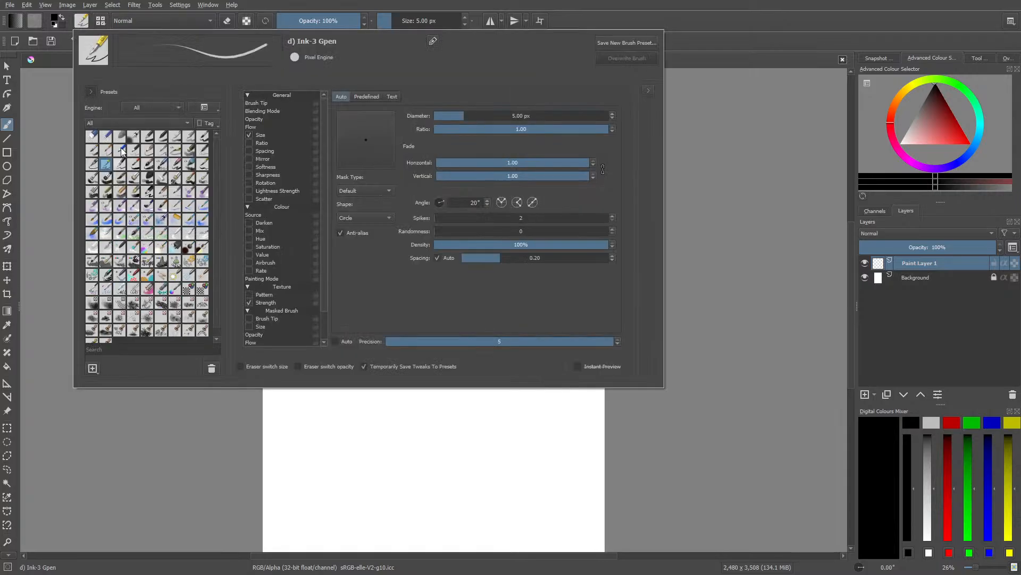
{"action": "right_click", "coordinate": [71, 138]}
{"action": "left_click", "coordinate": [431, 305]}
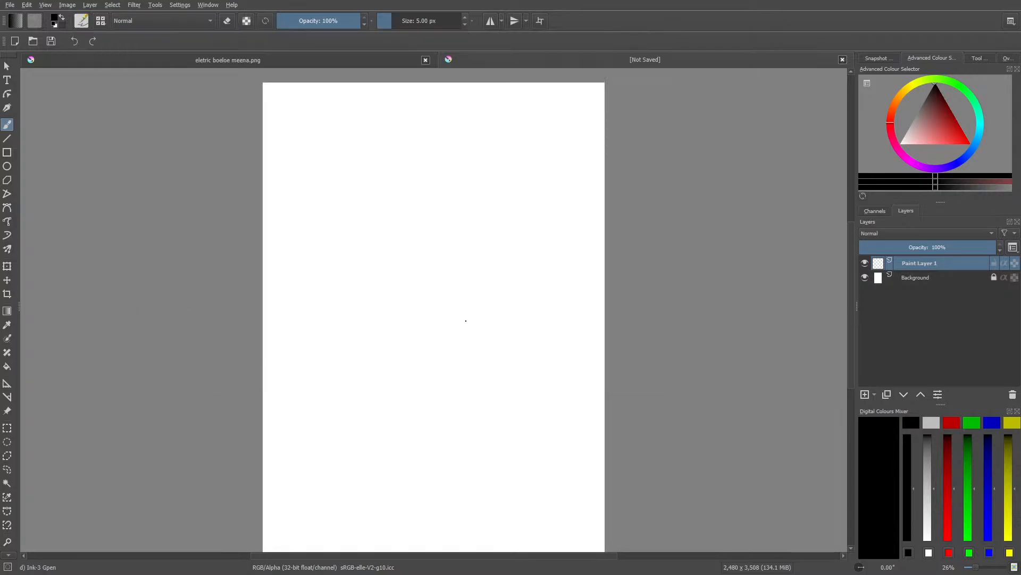
Step: Sketch rough test ovals and short lines on the blank page with the 5 px Ink-3 Gpen brush
{"action": "mouse_move", "coordinate": [476, 229]}
{"action": "left_mouse_down"}
{"action": "mouse_move", "coordinate": [472, 332]}
{"action": "mouse_move", "coordinate": [479, 237]}
{"action": "mouse_move", "coordinate": [469, 282]}
{"action": "mouse_move", "coordinate": [480, 306]}
{"action": "left_mouse_up"}
{"action": "left_click_drag", "start_coordinate": [435, 255], "coordinate": [437, 297]}
{"action": "mouse_move", "coordinate": [430, 268]}
{"action": "left_mouse_down"}
{"action": "mouse_move", "coordinate": [415, 304]}
{"action": "mouse_move", "coordinate": [441, 308]}
{"action": "left_mouse_up"}
Step: Erase the test sketch using the Eraser Circle brush enlarged to about 215 px, and return to the Ink-3 Gpen brush
{"action": "key", "text": "slash"}
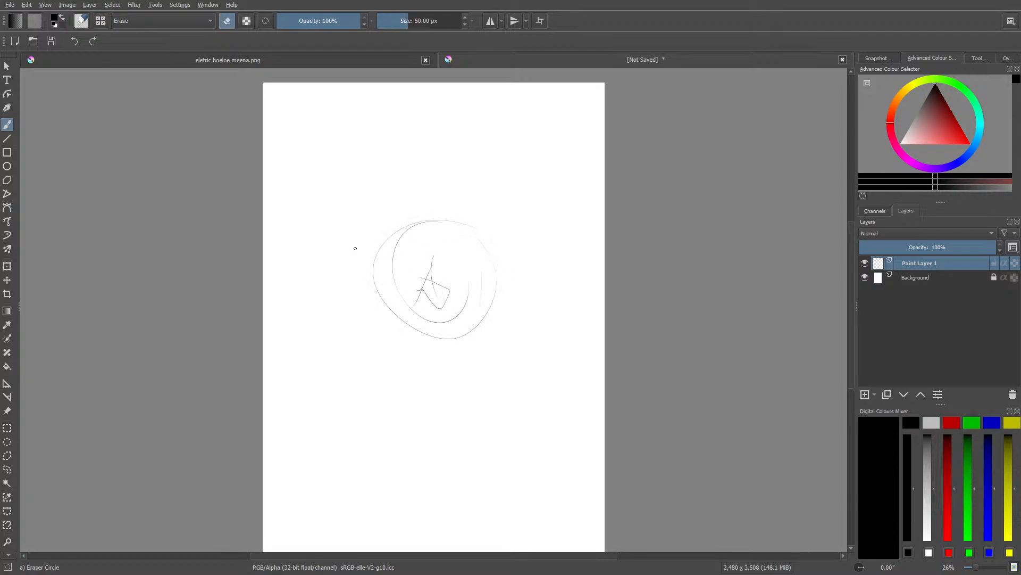
{"action": "left_click_drag", "start_coordinate": [351, 257], "coordinate": [409, 323]}
{"action": "left_click", "coordinate": [428, 21]}
{"action": "mouse_move", "coordinate": [394, 194]}
{"action": "left_mouse_down"}
{"action": "mouse_move", "coordinate": [404, 312]}
{"action": "mouse_move", "coordinate": [378, 214]}
{"action": "mouse_move", "coordinate": [401, 224]}
{"action": "mouse_move", "coordinate": [438, 286]}
{"action": "mouse_move", "coordinate": [484, 327]}
{"action": "mouse_move", "coordinate": [496, 257]}
{"action": "mouse_move", "coordinate": [439, 222]}
{"action": "mouse_move", "coordinate": [425, 309]}
{"action": "left_mouse_up"}
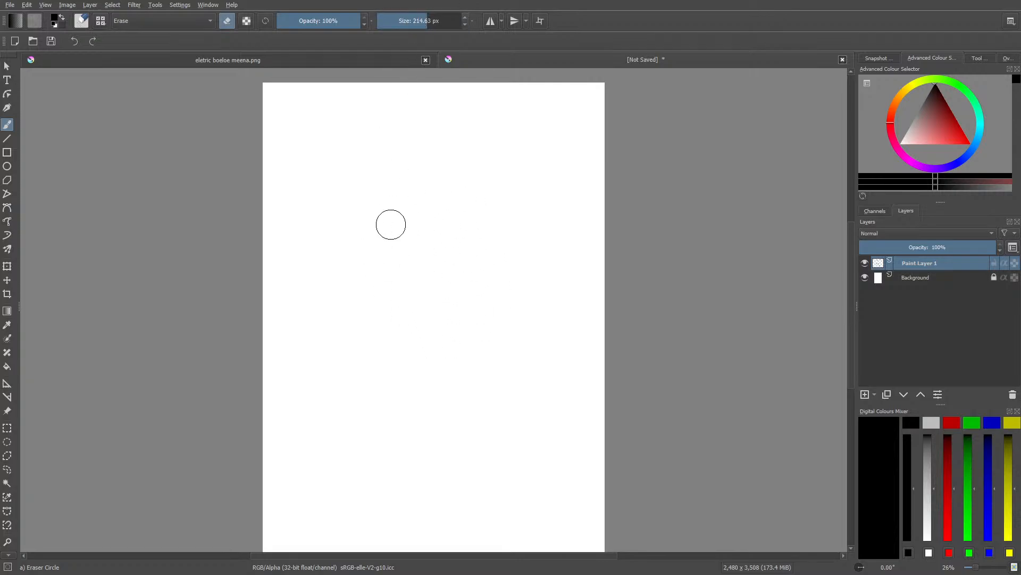
{"action": "key", "text": "slash"}
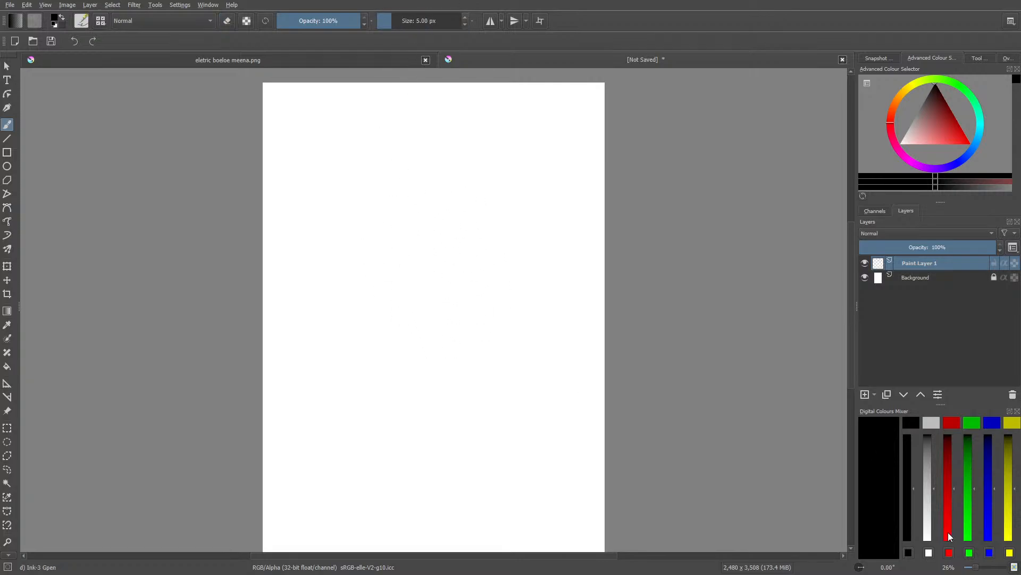
Step: Sketch a large test circle with the Ink-3 Gpen brush, erase it with Eraser Circle, and return to Ink-3 Gpen
{"action": "left_click", "coordinate": [979, 565]}
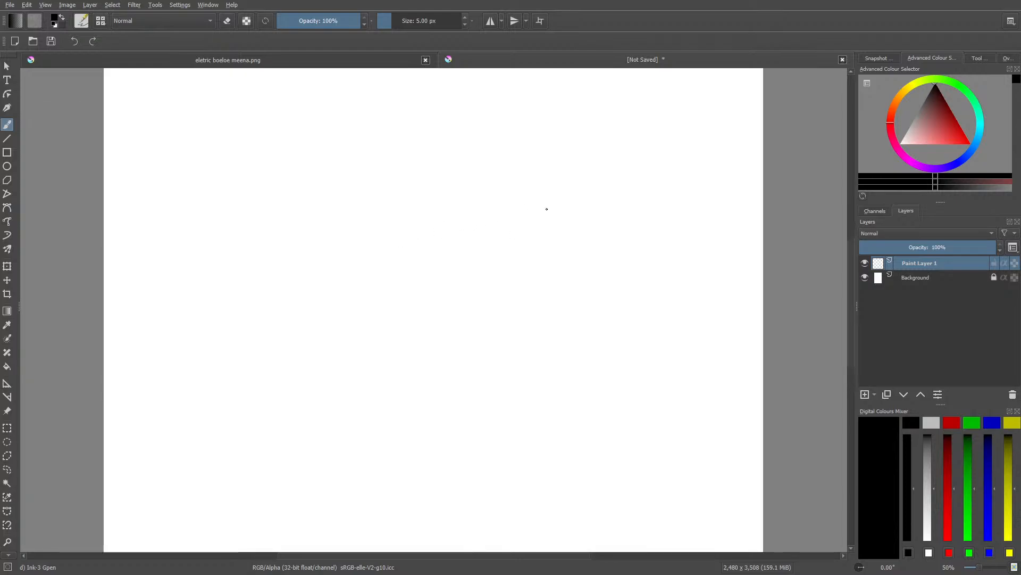
{"action": "mouse_move", "coordinate": [480, 160]}
{"action": "left_mouse_down"}
{"action": "mouse_move", "coordinate": [282, 309]}
{"action": "mouse_move", "coordinate": [406, 432]}
{"action": "mouse_move", "coordinate": [553, 361]}
{"action": "mouse_move", "coordinate": [490, 166]}
{"action": "mouse_move", "coordinate": [532, 188]}
{"action": "mouse_move", "coordinate": [525, 410]}
{"action": "left_mouse_up"}
{"action": "key", "text": "slash"}
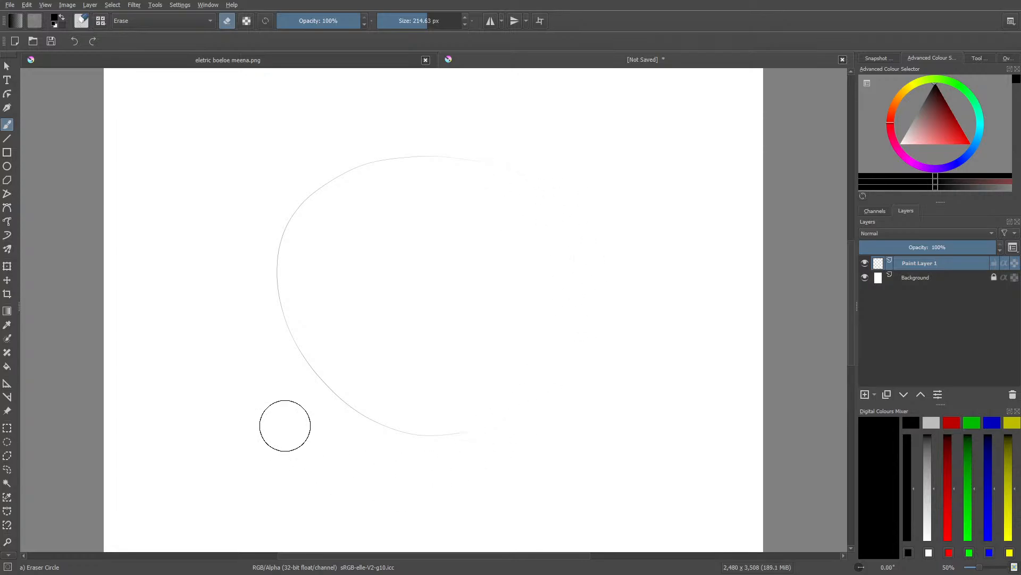
{"action": "mouse_move", "coordinate": [283, 424]}
{"action": "left_mouse_down"}
{"action": "mouse_move", "coordinate": [354, 167]}
{"action": "mouse_move", "coordinate": [343, 166]}
{"action": "mouse_move", "coordinate": [269, 221]}
{"action": "mouse_move", "coordinate": [278, 301]}
{"action": "mouse_move", "coordinate": [315, 356]}
{"action": "mouse_move", "coordinate": [441, 418]}
{"action": "left_mouse_up"}
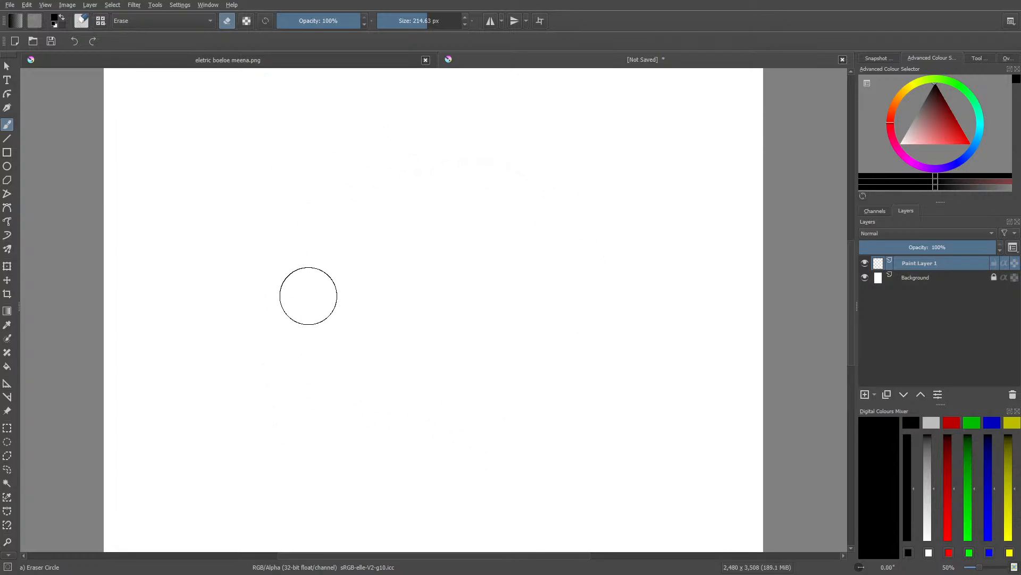
{"action": "key", "text": "slash"}
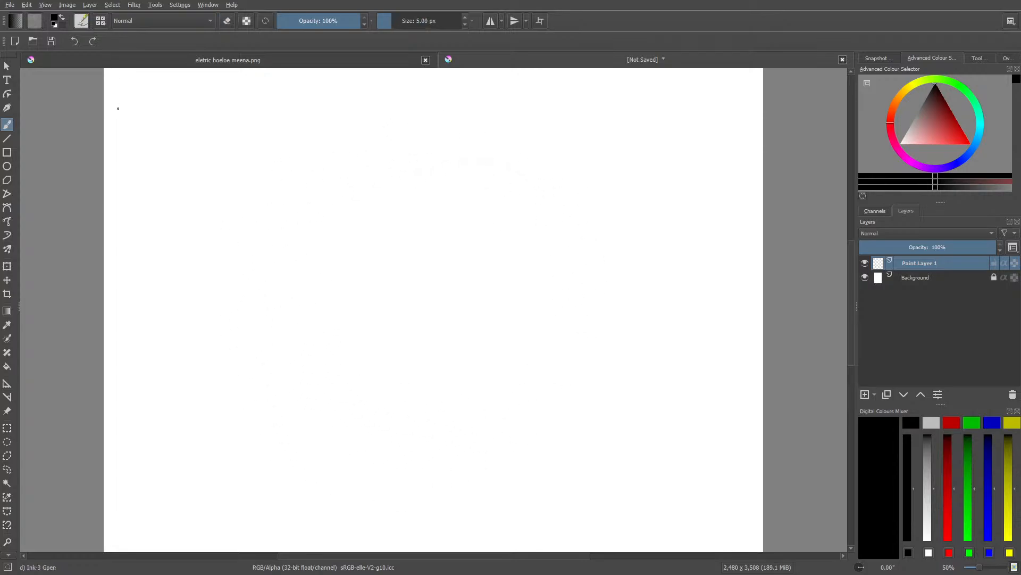
Step: Try a circle with the Ink-3 Gpen brush set to 8.47 px, and undo the stroke
{"action": "left_click", "coordinate": [80, 20]}
{"action": "right_click", "coordinate": [61, 152]}
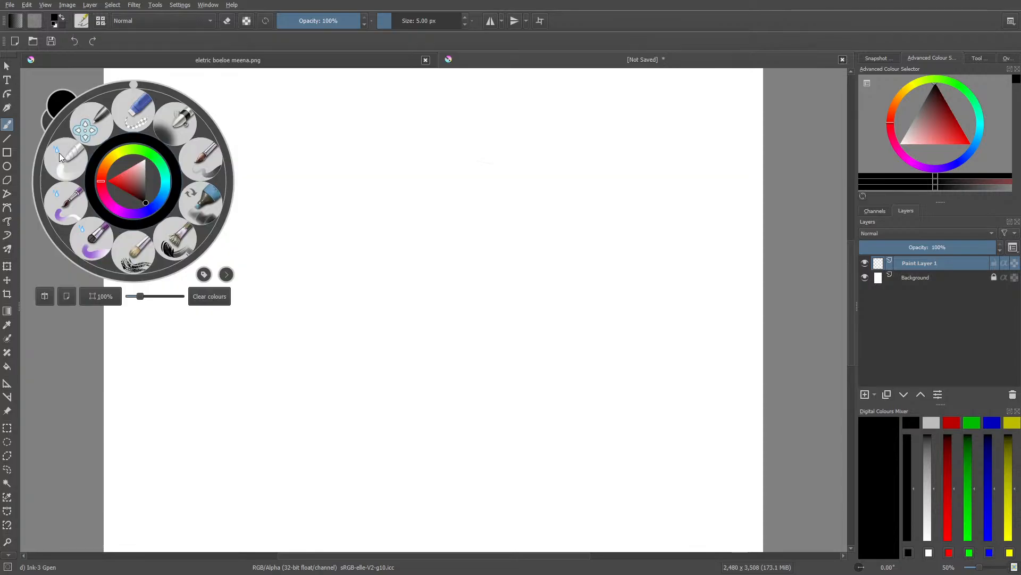
{"action": "right_click", "coordinate": [96, 127]}
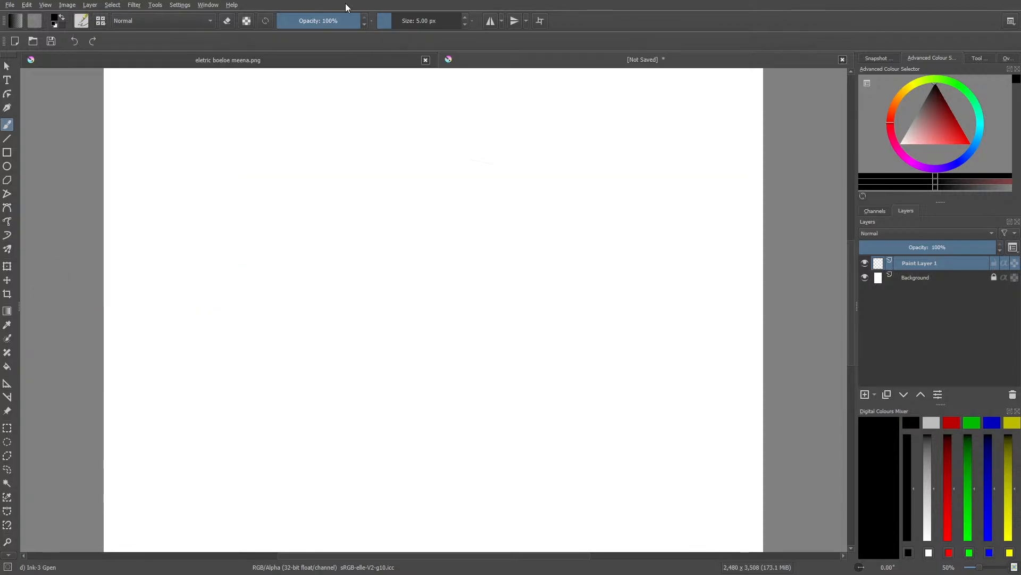
{"action": "left_click_drag", "start_coordinate": [392, 18], "coordinate": [393, 17]}
{"action": "mouse_move", "coordinate": [397, 250]}
{"action": "left_mouse_down"}
{"action": "mouse_move", "coordinate": [360, 250]}
{"action": "mouse_move", "coordinate": [307, 312]}
{"action": "mouse_move", "coordinate": [350, 412]}
{"action": "mouse_move", "coordinate": [467, 355]}
{"action": "mouse_move", "coordinate": [335, 266]}
{"action": "left_mouse_up"}
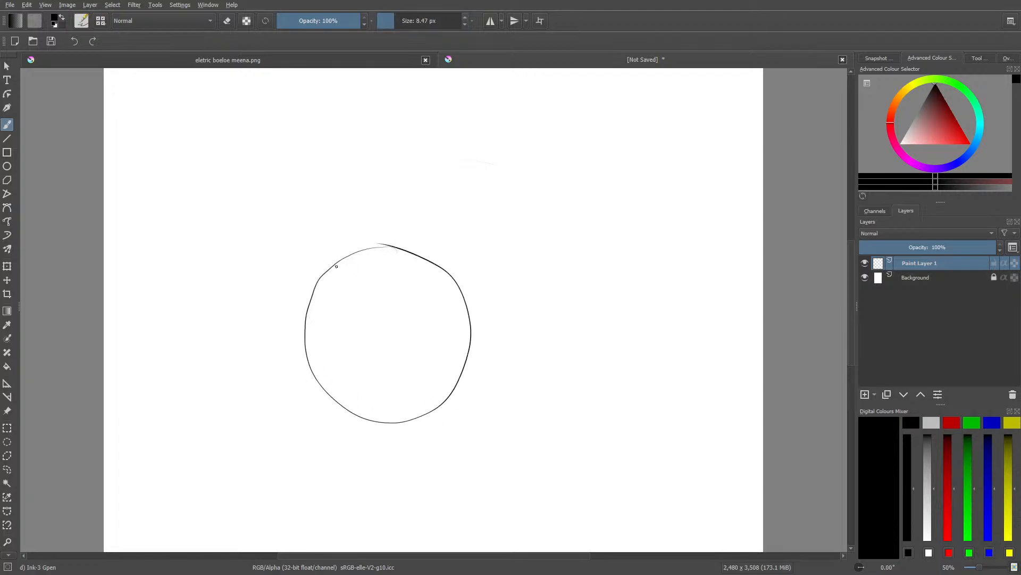
{"action": "key", "text": "ctrl+z"}
Step: Look through the basic, pencil and ink brush presets and choose the Pencil-2 brush at 10 px
{"action": "left_click", "coordinate": [81, 20]}
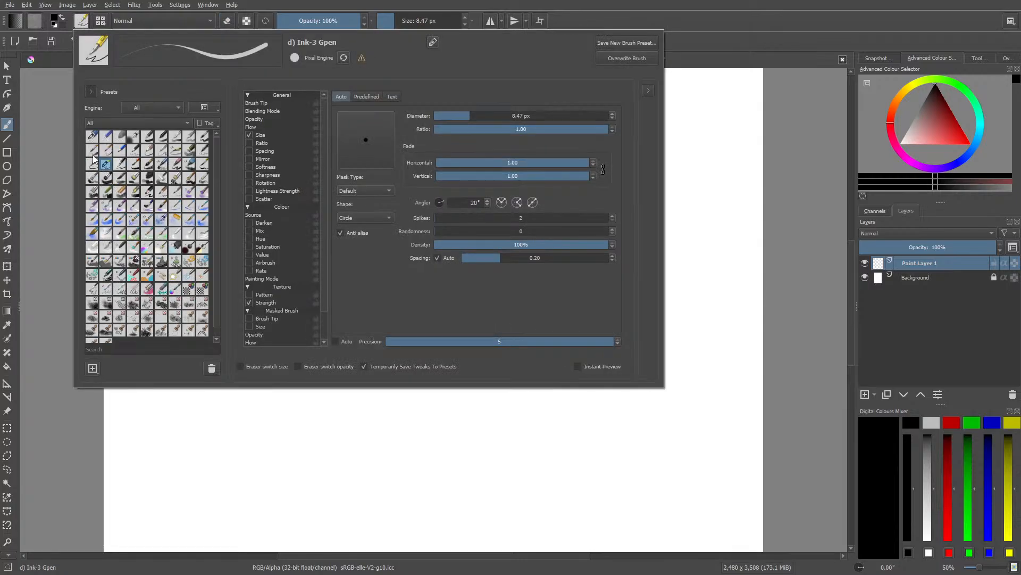
{"action": "left_click", "coordinate": [146, 138]}
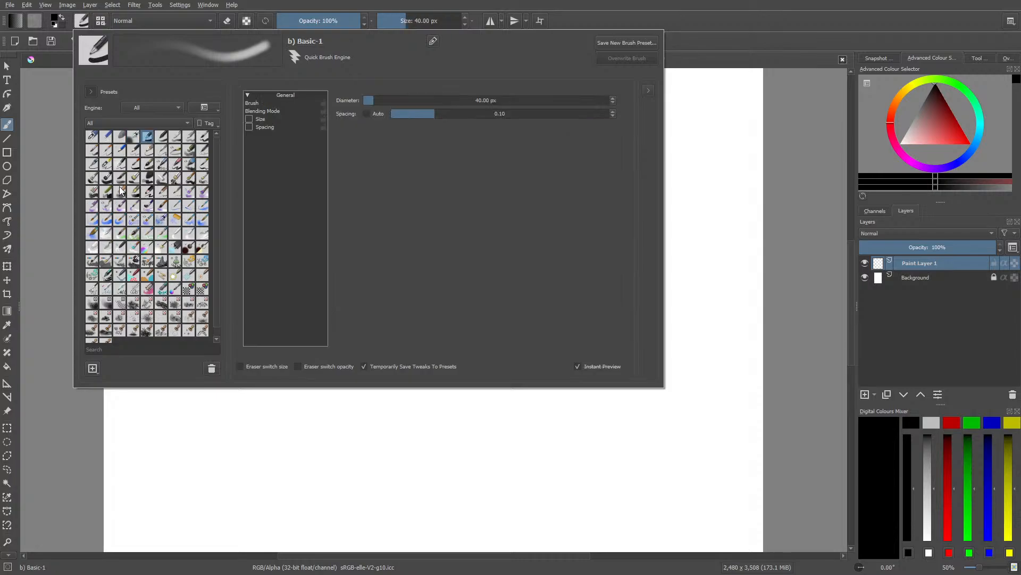
{"action": "left_click", "coordinate": [106, 164]}
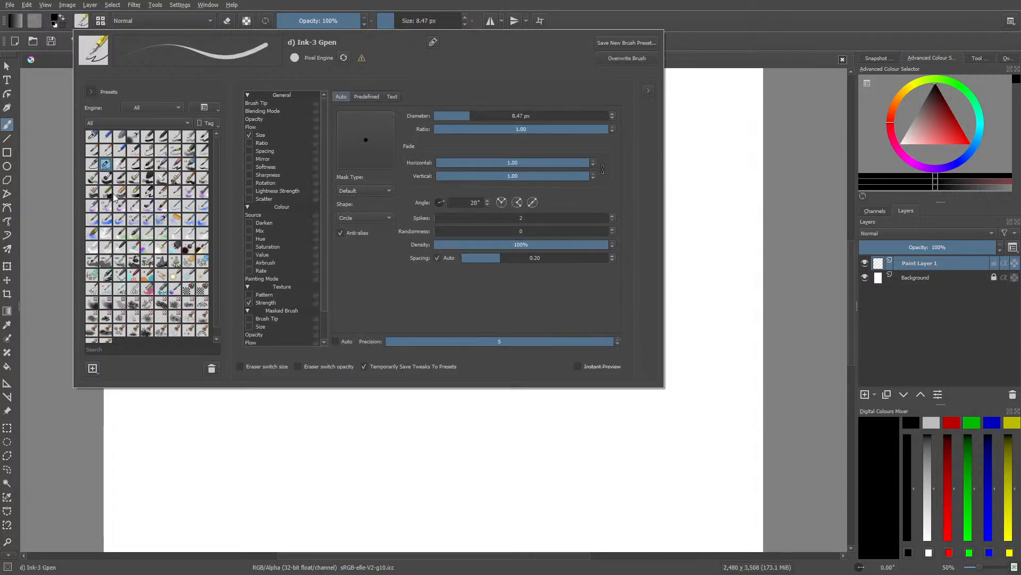
{"action": "left_click", "coordinate": [92, 151]}
{"action": "left_click", "coordinate": [106, 164]}
{"action": "left_click", "coordinate": [149, 151]}
{"action": "left_click", "coordinate": [133, 151]}
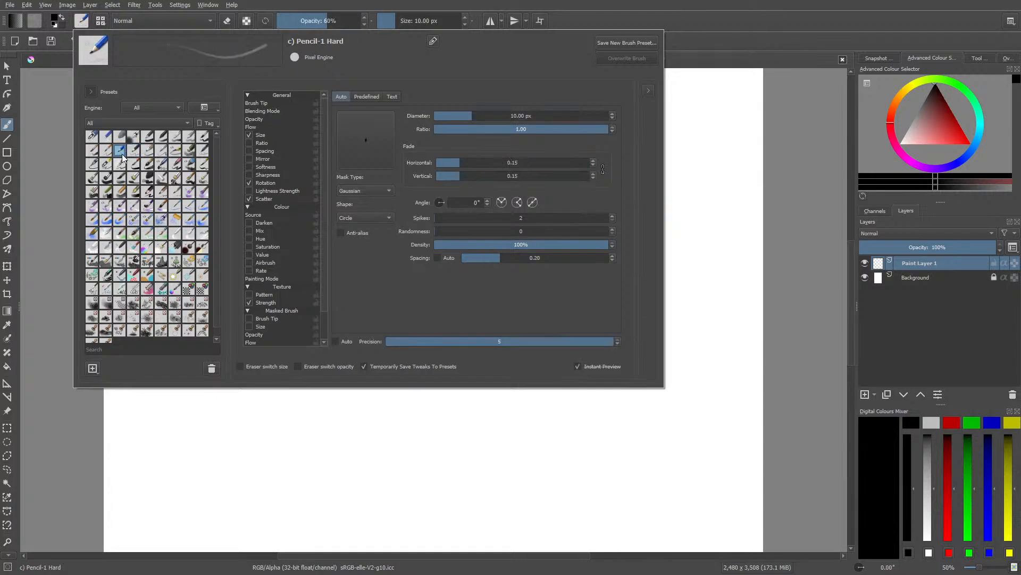
{"action": "right_click", "coordinate": [36, 110]}
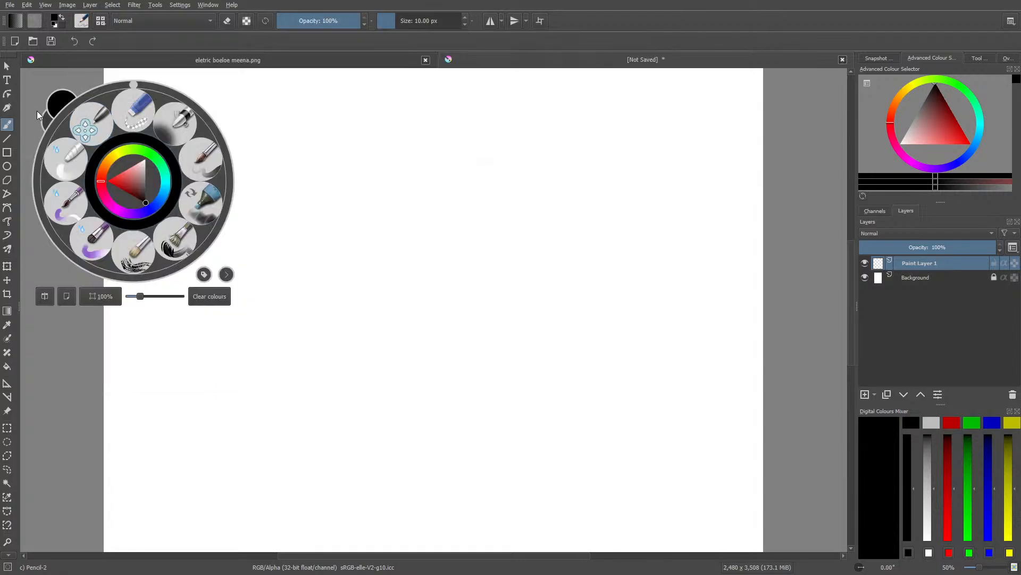
{"action": "left_click", "coordinate": [91, 112]}
Step: Sketch a small test oval with the Pencil-2 brush, erase it with Eraser Circle, and return to Pencil-2
{"action": "mouse_move", "coordinate": [467, 257]}
{"action": "left_mouse_down"}
{"action": "mouse_move", "coordinate": [414, 217]}
{"action": "mouse_move", "coordinate": [471, 230]}
{"action": "left_mouse_up"}
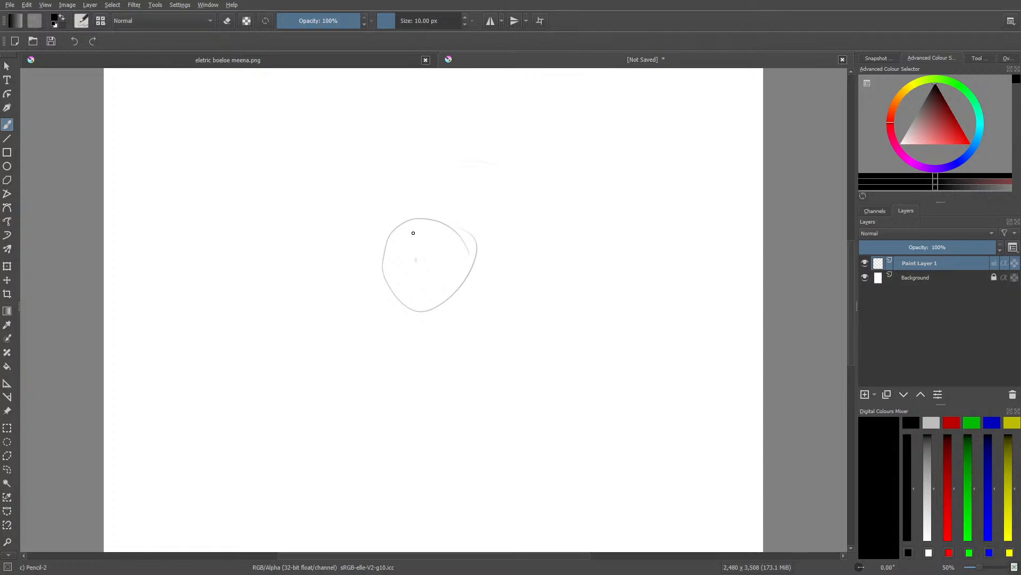
{"action": "key", "text": "e"}
{"action": "mouse_move", "coordinate": [420, 269]}
{"action": "left_mouse_down"}
{"action": "mouse_move", "coordinate": [442, 231]}
{"action": "mouse_move", "coordinate": [396, 251]}
{"action": "mouse_move", "coordinate": [407, 365]}
{"action": "left_mouse_up"}
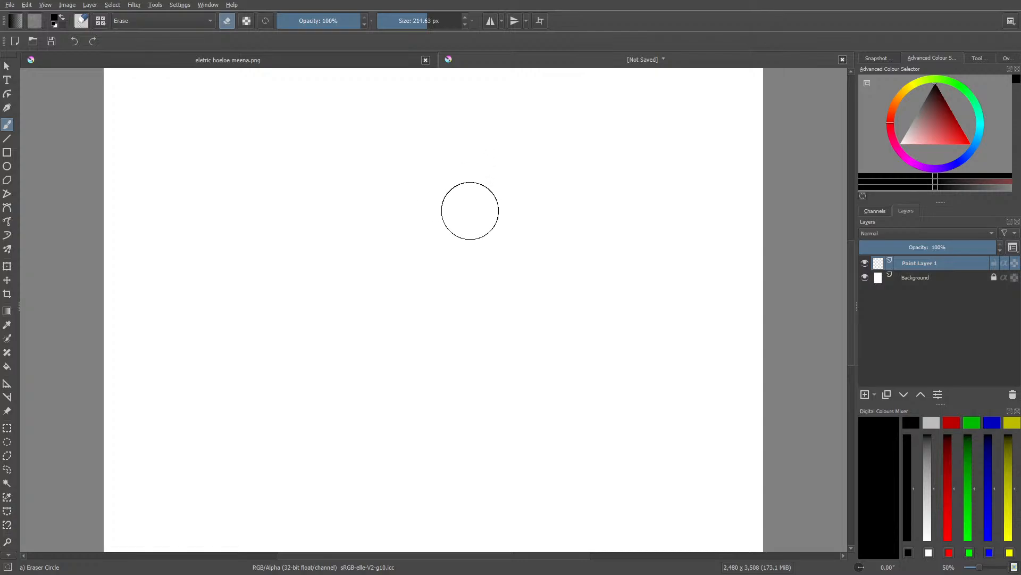
{"action": "key", "text": "/"}
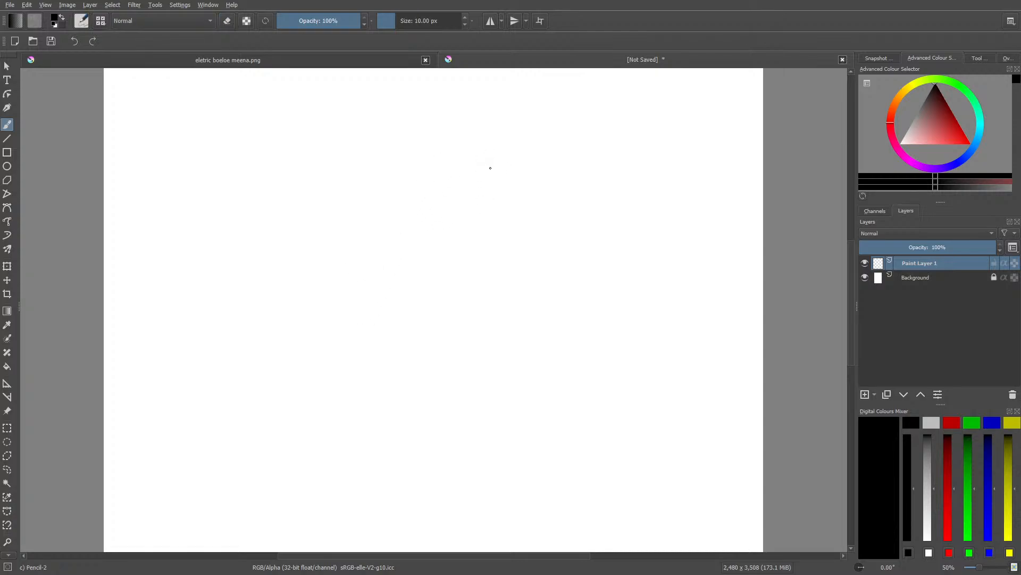
Step: Draw a large circle for the head with the 10 px Pencil-2 brush and move it higher on the page
{"action": "mouse_move", "coordinate": [491, 168]}
{"action": "left_mouse_down"}
{"action": "mouse_move", "coordinate": [421, 164]}
{"action": "mouse_move", "coordinate": [349, 195]}
{"action": "mouse_move", "coordinate": [308, 256]}
{"action": "mouse_move", "coordinate": [304, 346]}
{"action": "mouse_move", "coordinate": [344, 431]}
{"action": "mouse_move", "coordinate": [434, 472]}
{"action": "mouse_move", "coordinate": [524, 458]}
{"action": "mouse_move", "coordinate": [587, 413]}
{"action": "mouse_move", "coordinate": [613, 320]}
{"action": "mouse_move", "coordinate": [581, 215]}
{"action": "mouse_move", "coordinate": [469, 159]}
{"action": "left_mouse_up"}
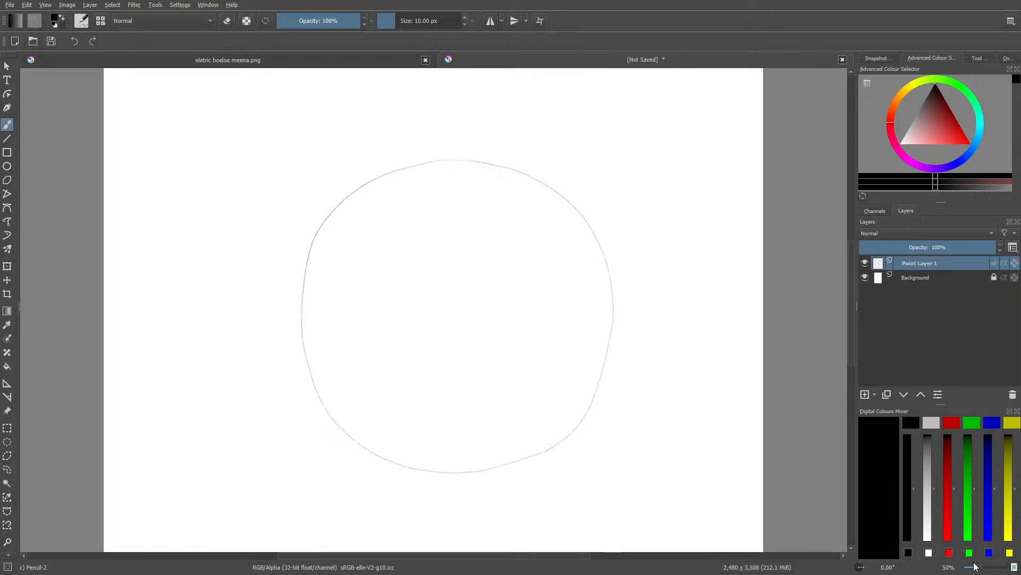
{"action": "left_click_drag", "start_coordinate": [977, 566], "coordinate": [974, 567]}
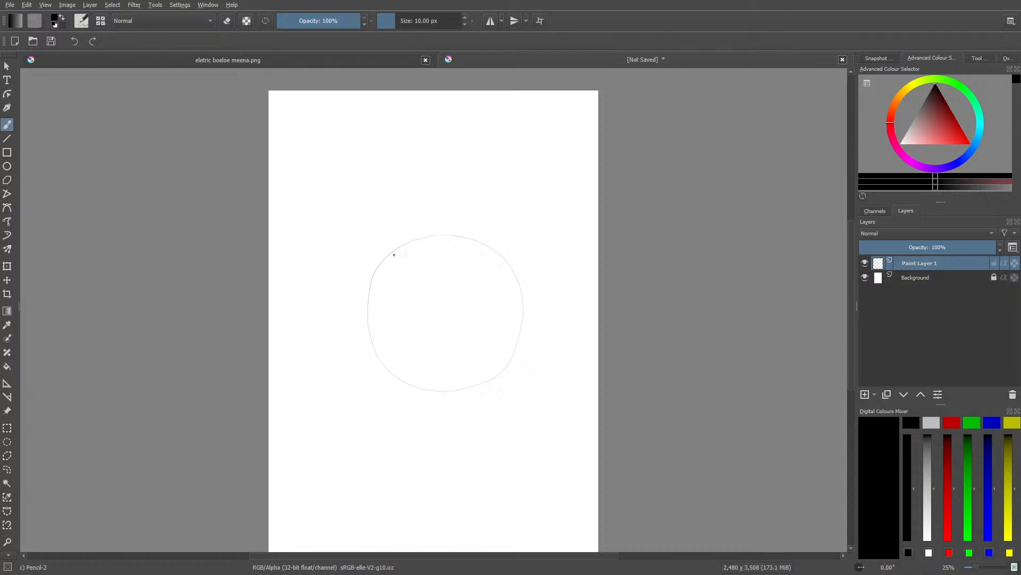
{"action": "left_click", "coordinate": [7, 280]}
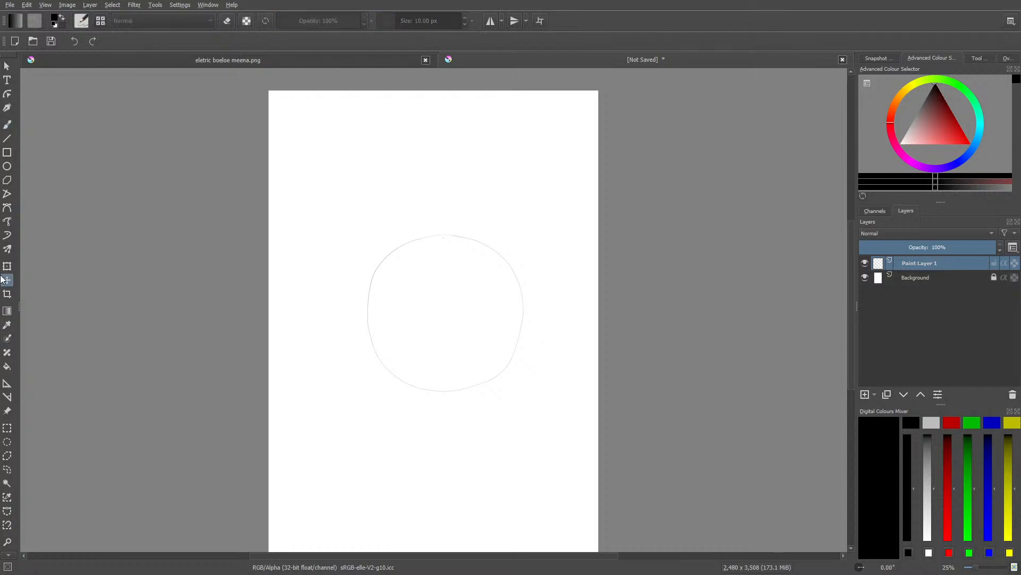
{"action": "left_click_drag", "start_coordinate": [419, 315], "coordinate": [415, 271]}
{"action": "left_click_drag", "start_coordinate": [975, 568], "coordinate": [979, 570]}
{"action": "scroll", "coordinate": [850, 273], "scroll_direction": "up", "scroll_amount": 3}
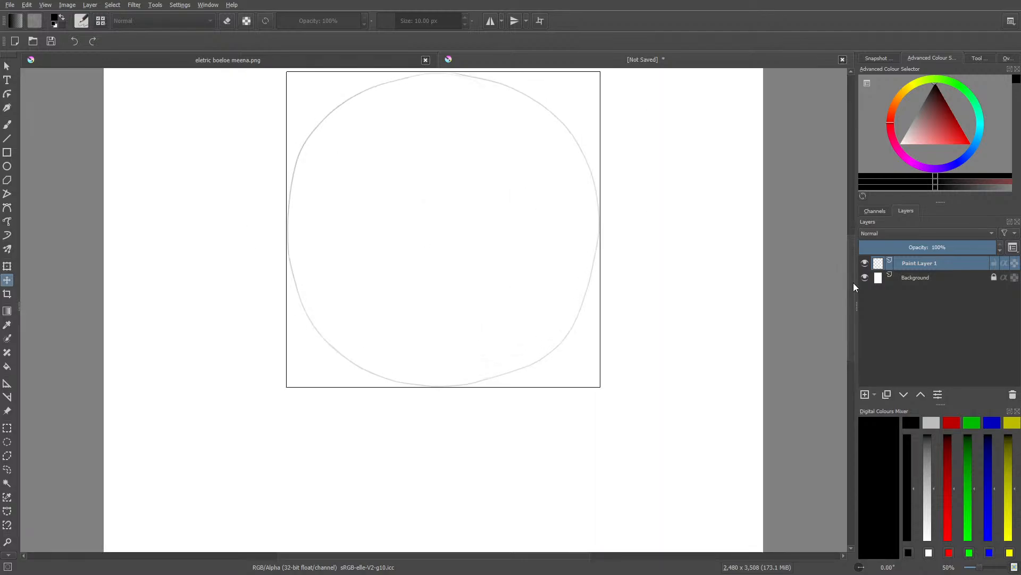
Step: Retrace the head circle's outline with overlapping Pencil-2 strokes to round out its uneven edges
{"action": "left_click", "coordinate": [7, 124]}
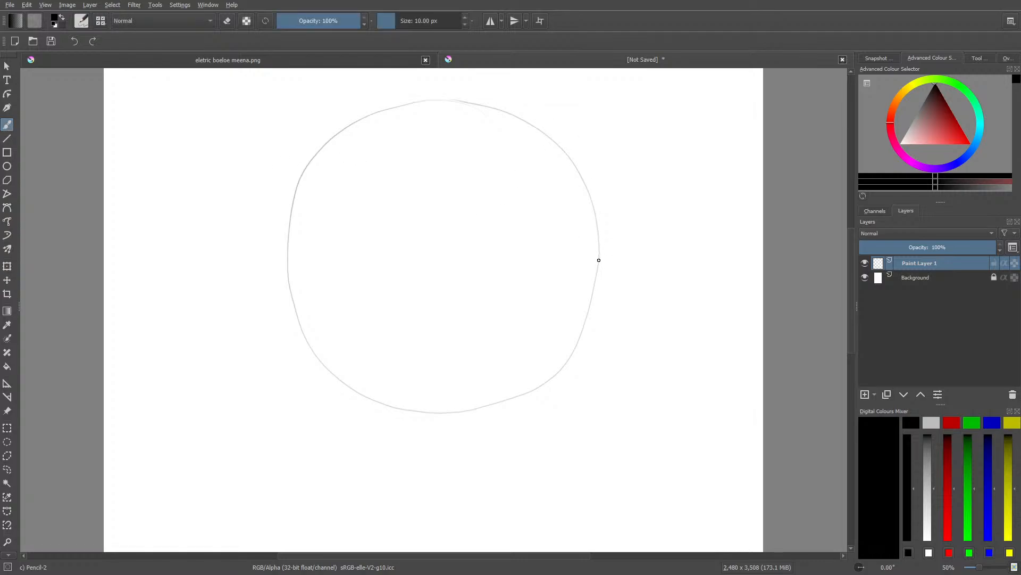
{"action": "left_click_drag", "start_coordinate": [599, 257], "coordinate": [590, 302]}
{"action": "left_click_drag", "start_coordinate": [598, 253], "coordinate": [571, 356]}
{"action": "mouse_move", "coordinate": [587, 322]}
{"action": "left_mouse_down"}
{"action": "mouse_move", "coordinate": [552, 380]}
{"action": "mouse_move", "coordinate": [587, 317]}
{"action": "mouse_move", "coordinate": [523, 399]}
{"action": "mouse_move", "coordinate": [575, 351]}
{"action": "mouse_move", "coordinate": [506, 404]}
{"action": "mouse_move", "coordinate": [541, 374]}
{"action": "mouse_move", "coordinate": [532, 390]}
{"action": "mouse_move", "coordinate": [545, 384]}
{"action": "mouse_move", "coordinate": [485, 408]}
{"action": "left_mouse_up"}
{"action": "left_click_drag", "start_coordinate": [538, 386], "coordinate": [452, 414]}
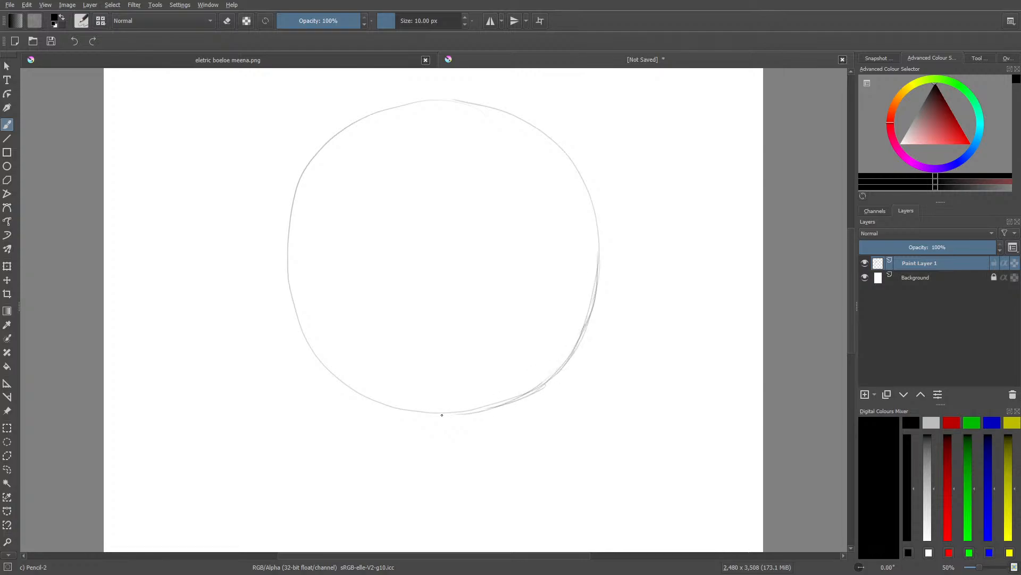
{"action": "left_click_drag", "start_coordinate": [574, 352], "coordinate": [598, 290]}
{"action": "left_click_drag", "start_coordinate": [583, 335], "coordinate": [600, 230]}
{"action": "mouse_move", "coordinate": [598, 276]}
{"action": "left_mouse_down"}
{"action": "mouse_move", "coordinate": [595, 217]}
{"action": "mouse_move", "coordinate": [598, 228]}
{"action": "mouse_move", "coordinate": [572, 162]}
{"action": "mouse_move", "coordinate": [529, 122]}
{"action": "mouse_move", "coordinate": [452, 100]}
{"action": "mouse_move", "coordinate": [369, 112]}
{"action": "mouse_move", "coordinate": [394, 103]}
{"action": "mouse_move", "coordinate": [315, 154]}
{"action": "mouse_move", "coordinate": [286, 198]}
{"action": "mouse_move", "coordinate": [279, 264]}
{"action": "mouse_move", "coordinate": [304, 342]}
{"action": "mouse_move", "coordinate": [369, 399]}
{"action": "mouse_move", "coordinate": [466, 413]}
{"action": "left_mouse_up"}
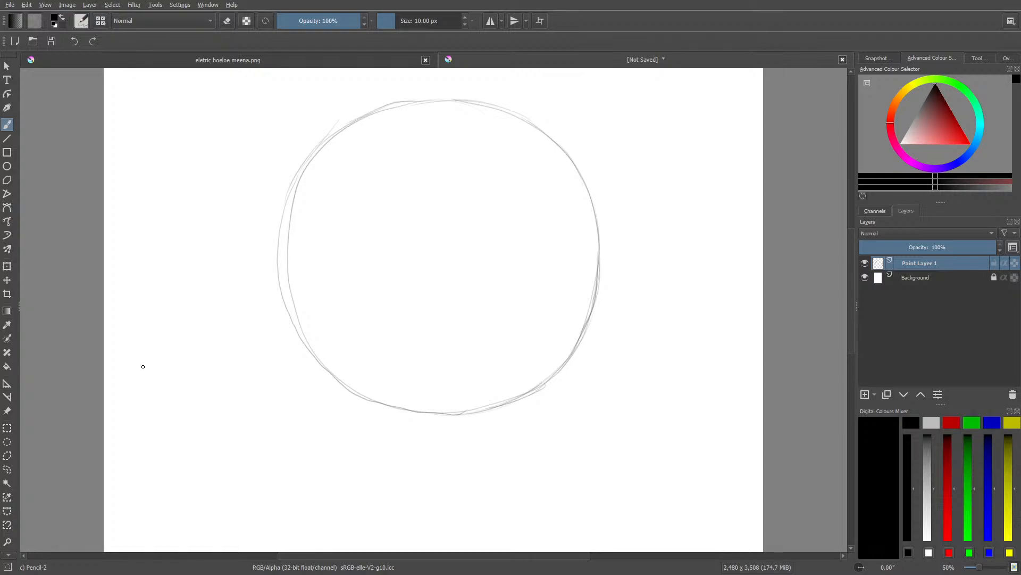
Step: Turn on horizontal mirroring and align its vertical axis with the centre of the head circle
{"action": "left_click", "coordinate": [490, 21]}
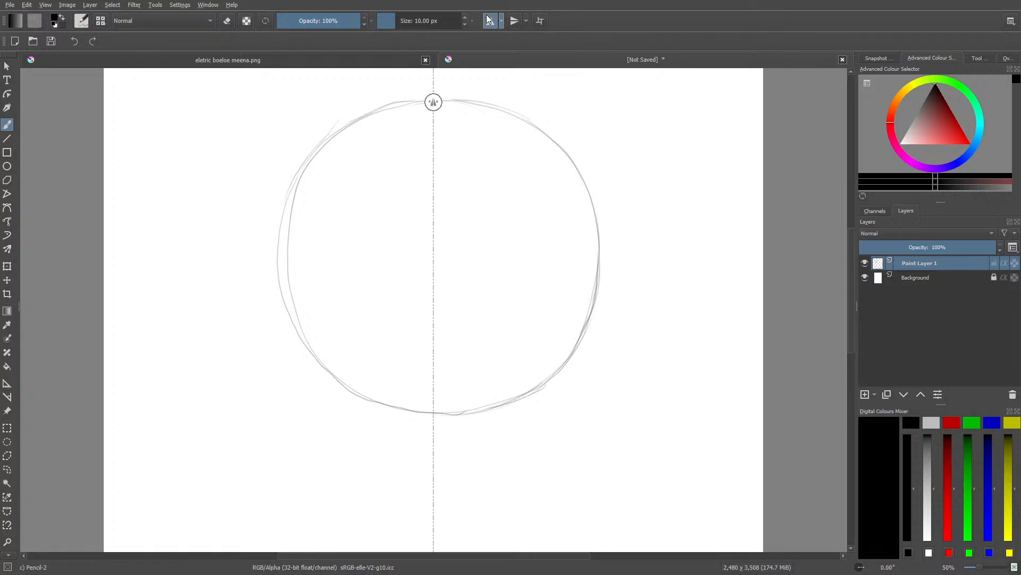
{"action": "left_click_drag", "start_coordinate": [434, 103], "coordinate": [442, 107]}
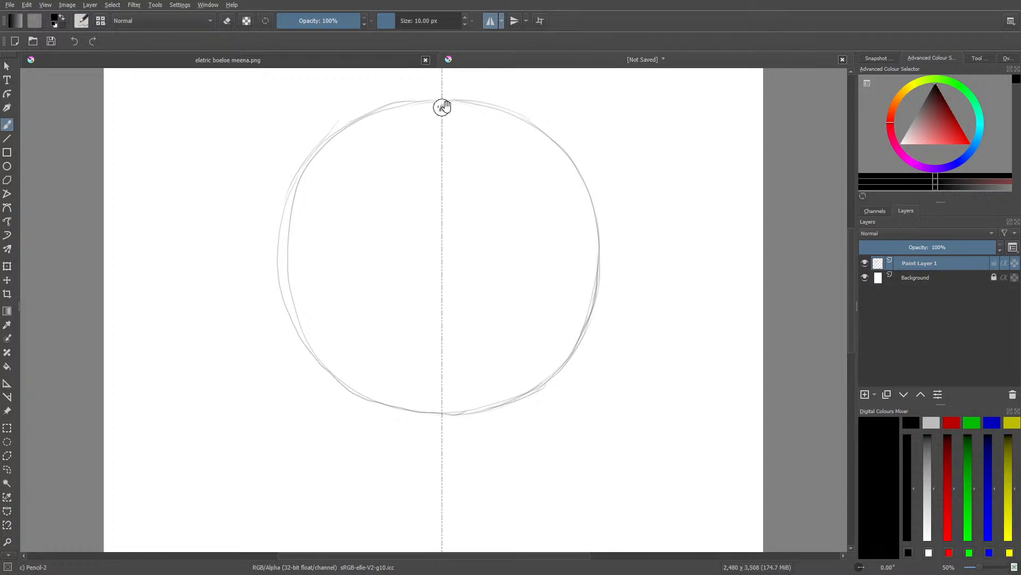
{"action": "left_click", "coordinate": [492, 20]}
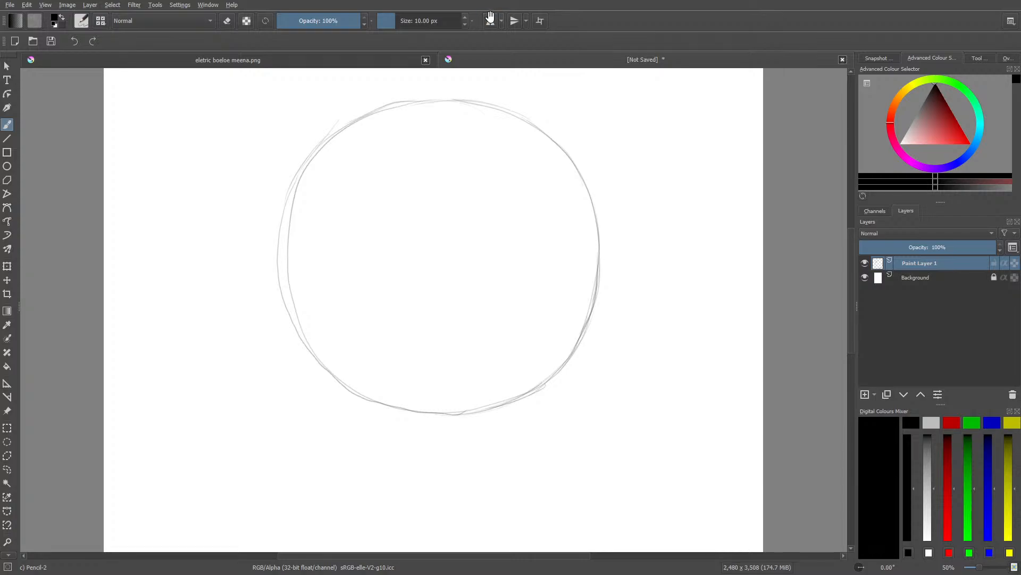
{"action": "left_click", "coordinate": [493, 20]}
{"action": "left_click", "coordinate": [492, 21]}
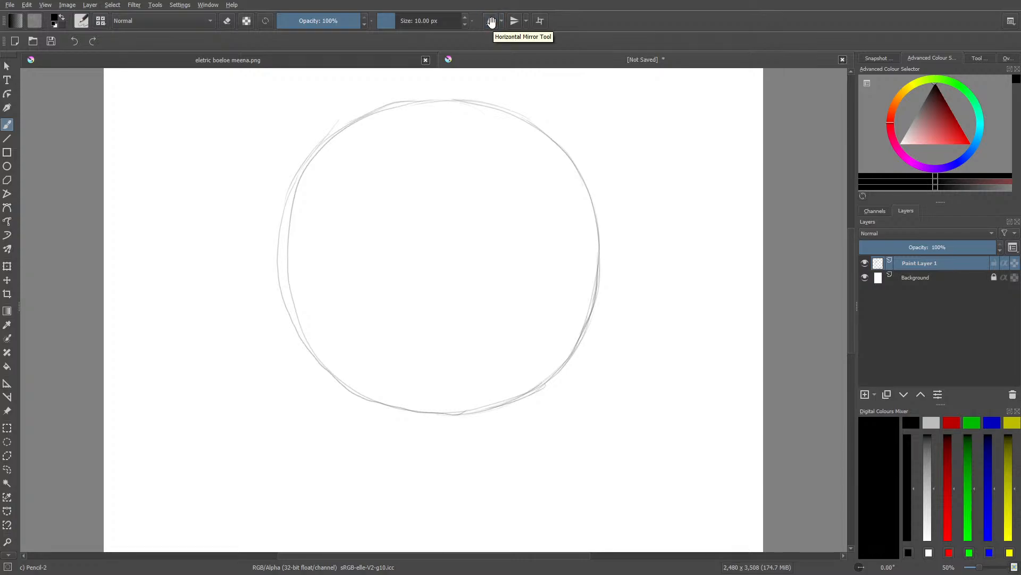
{"action": "left_click", "coordinate": [491, 20]}
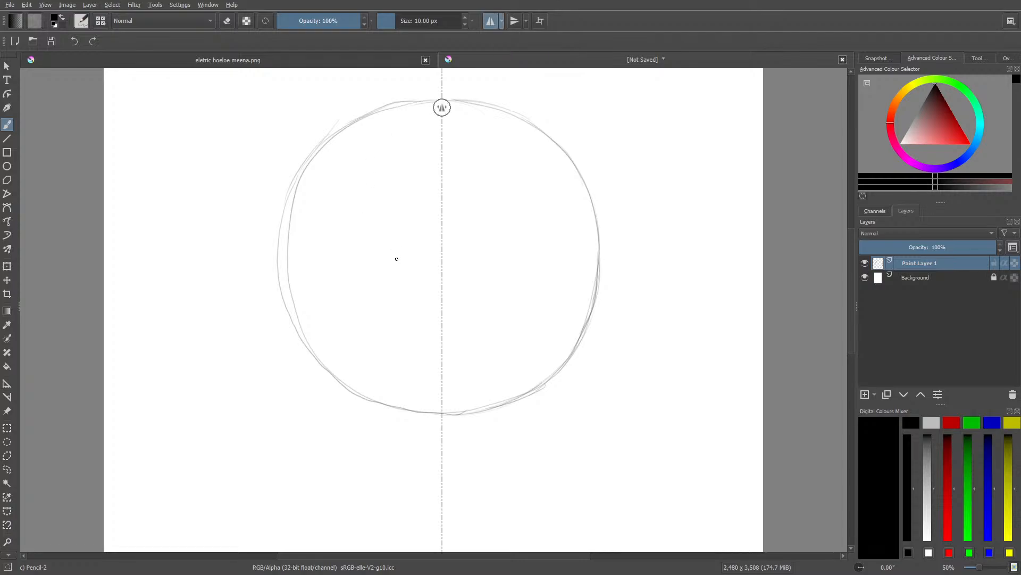
Step: Demonstrate mirrored pencil strokes inside the head circle and erase them with the Eraser Circle brush
{"action": "mouse_move", "coordinate": [406, 254]}
{"action": "left_mouse_down"}
{"action": "mouse_move", "coordinate": [357, 269]}
{"action": "mouse_move", "coordinate": [372, 252]}
{"action": "mouse_move", "coordinate": [402, 258]}
{"action": "mouse_move", "coordinate": [347, 236]}
{"action": "left_mouse_up"}
{"action": "key", "text": "e"}
{"action": "left_click_drag", "start_coordinate": [351, 276], "coordinate": [394, 221]}
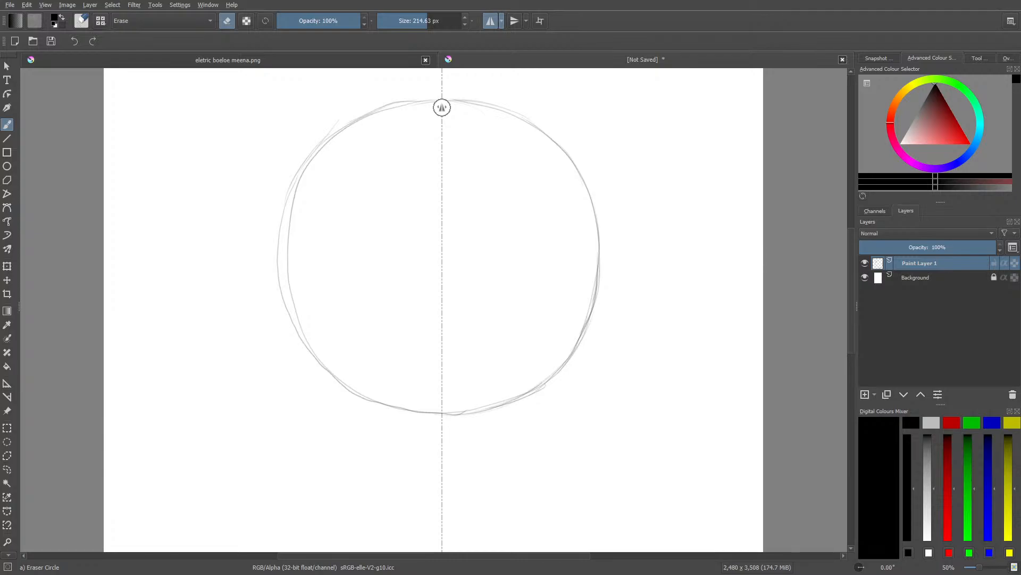
Step: Switch to the browser tutorial, review Step 1 on the centre guide line and top of the head, and return to Krita
{"action": "left_click_drag", "start_coordinate": [0, 43], "coordinate": [426, 1]}
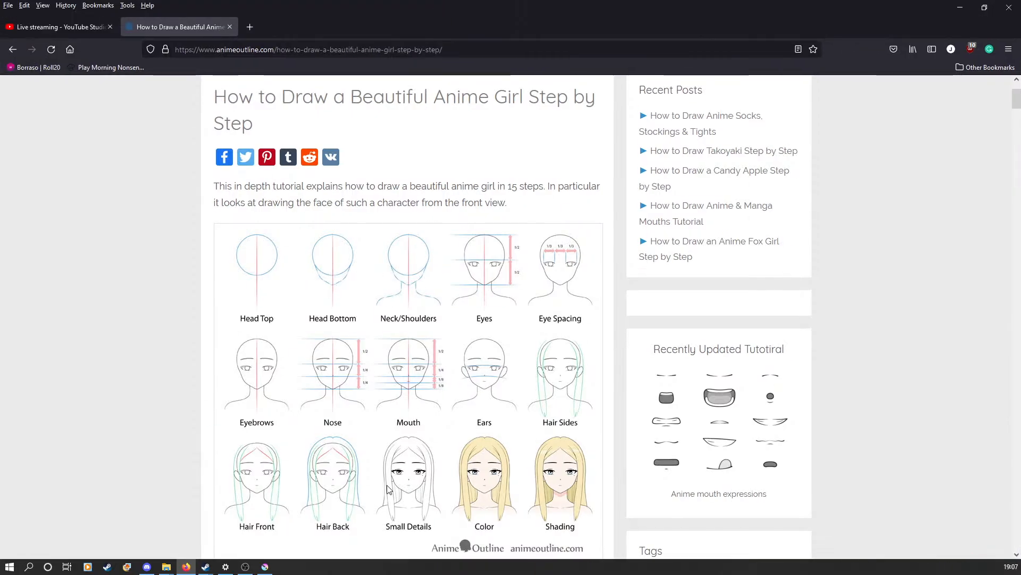
{"action": "scroll", "coordinate": [388, 489], "scroll_direction": "down", "scroll_amount": 18}
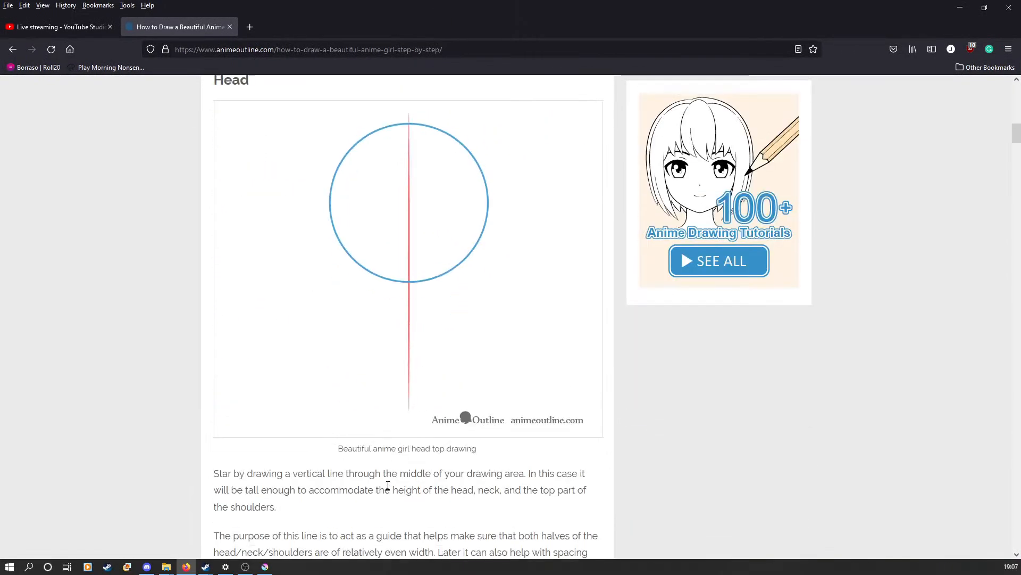
{"action": "scroll", "coordinate": [387, 467], "scroll_direction": "up", "scroll_amount": 2}
{"action": "scroll", "coordinate": [387, 465], "scroll_direction": "down", "scroll_amount": 2}
{"action": "scroll", "coordinate": [386, 447], "scroll_direction": "up", "scroll_amount": 2}
{"action": "scroll", "coordinate": [385, 425], "scroll_direction": "down", "scroll_amount": 1}
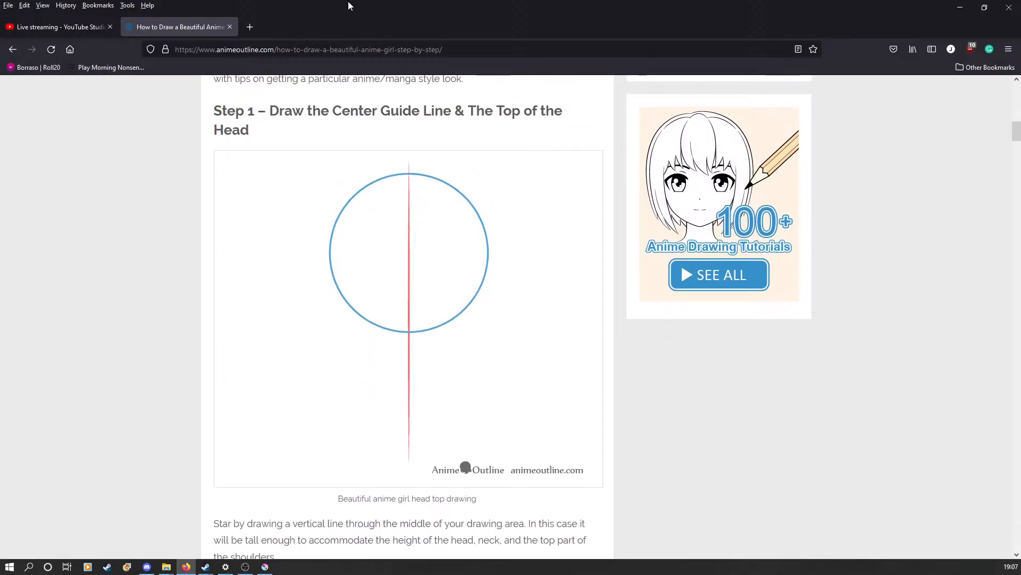
{"action": "mouse_move", "coordinate": [352, 5]}
{"action": "left_mouse_down"}
{"action": "mouse_move", "coordinate": [2, 4]}
{"action": "mouse_move", "coordinate": [39, 89]}
{"action": "mouse_move", "coordinate": [0, 37]}
{"action": "mouse_move", "coordinate": [0, 3]}
{"action": "left_mouse_up"}
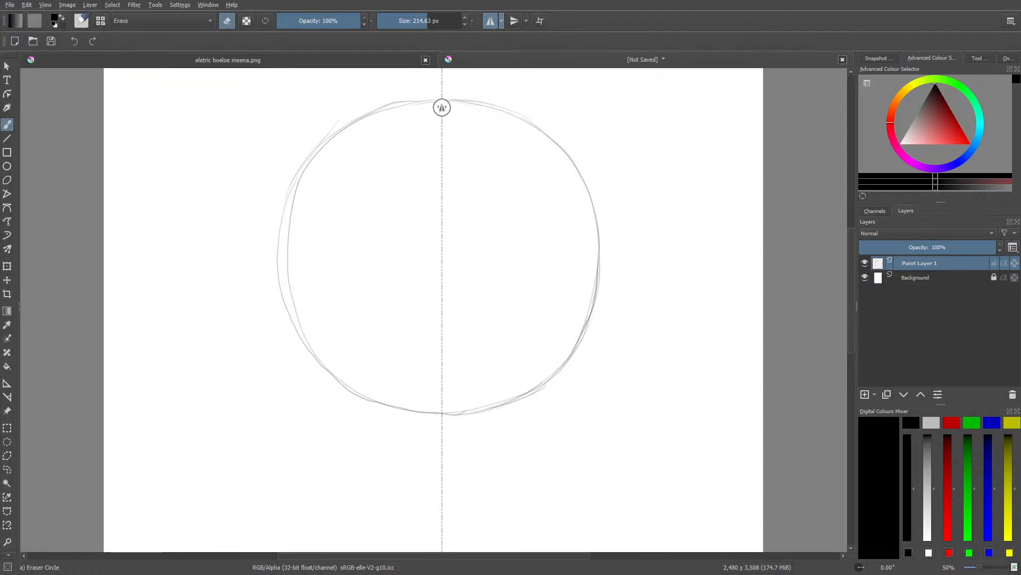
Step: With mirroring off, draw a straight vertical Pencil-2 guide line through the head circle's centre, extending above it and well below it
{"action": "left_click", "coordinate": [490, 21]}
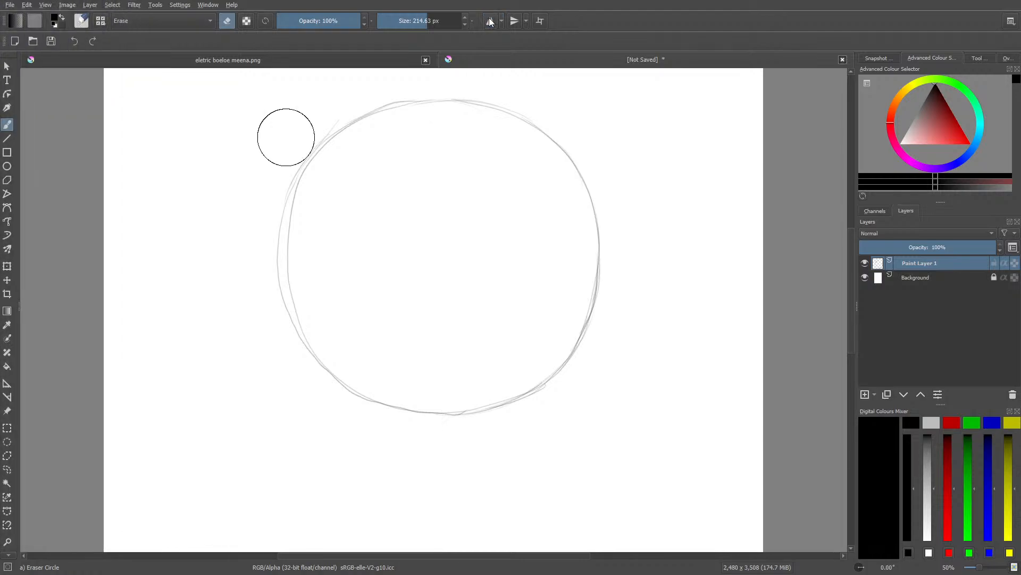
{"action": "key", "text": "e"}
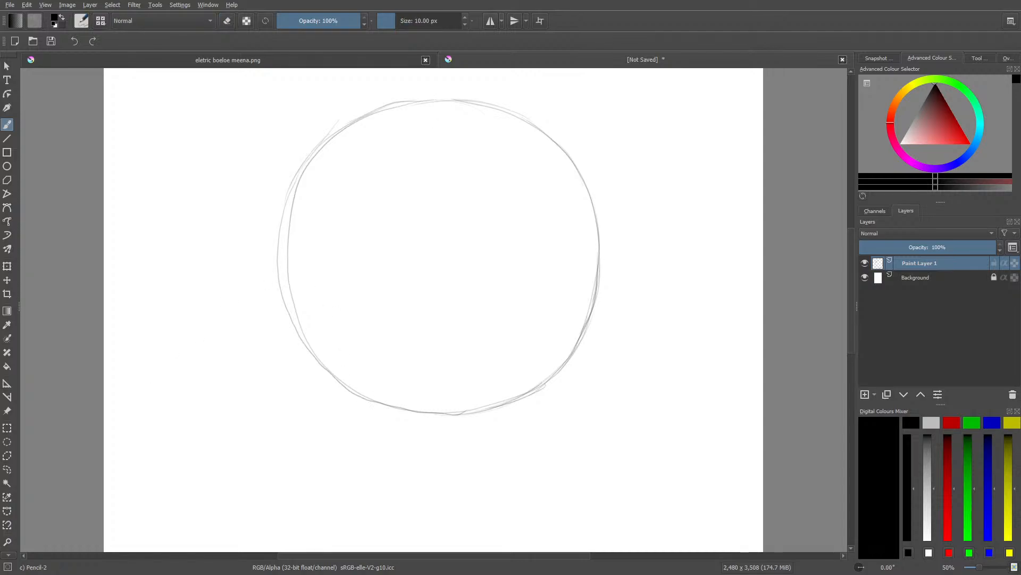
{"action": "left_click", "coordinate": [7, 138]}
{"action": "left_click", "coordinate": [490, 21]}
{"action": "left_click", "coordinate": [490, 20]}
{"action": "mouse_move", "coordinate": [443, 81]}
{"action": "left_mouse_down"}
{"action": "mouse_move", "coordinate": [434, 547]}
{"action": "mouse_move", "coordinate": [443, 543]}
{"action": "left_mouse_up"}
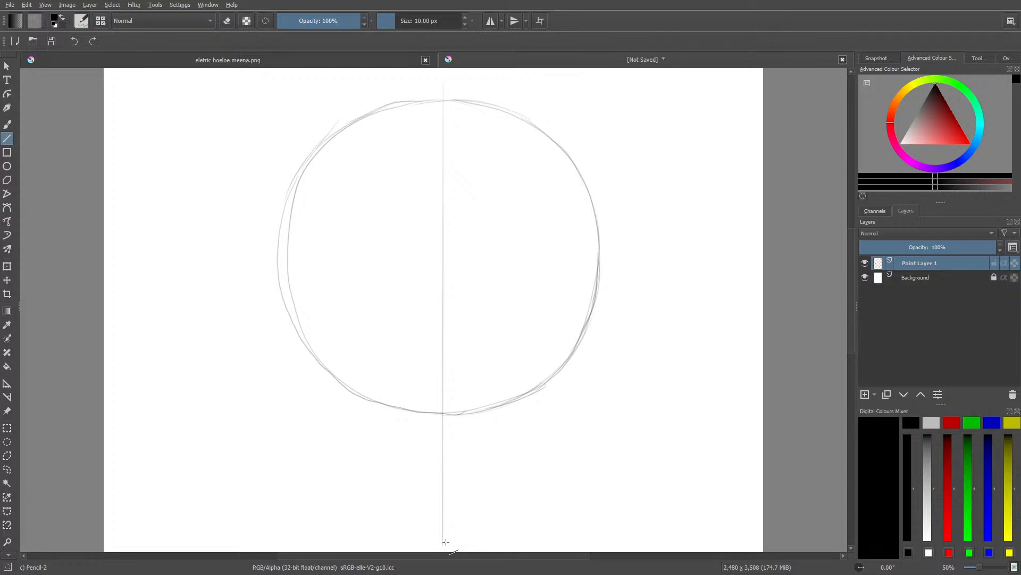
Step: Turn horizontal mirroring back on and sketch symmetrical freehand jaw lines from the head circle's lower sides down to a pointed chin
{"action": "left_click", "coordinate": [492, 21]}
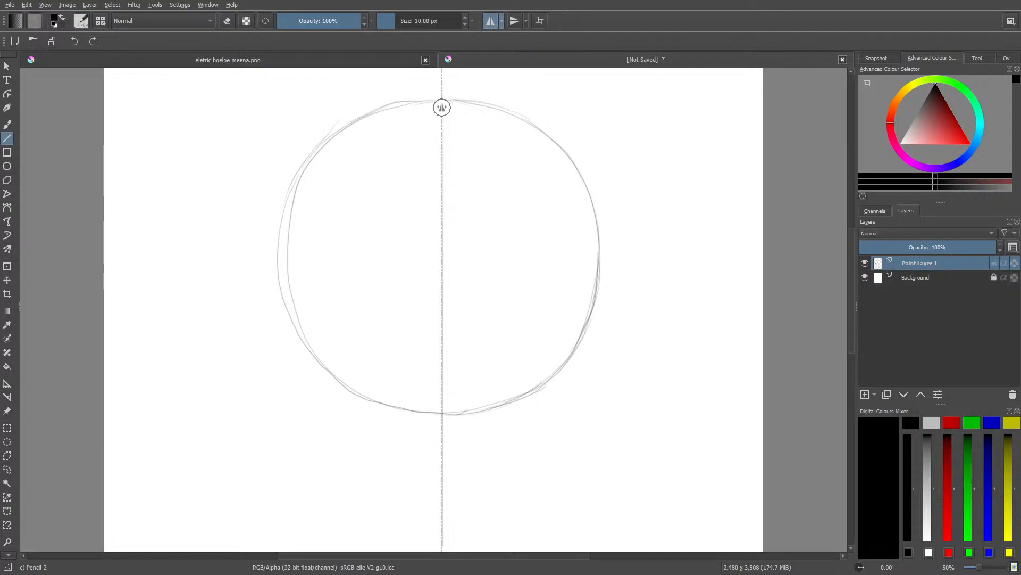
{"action": "left_click_drag", "start_coordinate": [0, 46], "coordinate": [0, 5]}
{"action": "mouse_move", "coordinate": [849, 351]}
{"action": "left_mouse_down"}
{"action": "mouse_move", "coordinate": [851, 366]}
{"action": "mouse_move", "coordinate": [852, 351]}
{"action": "left_mouse_up"}
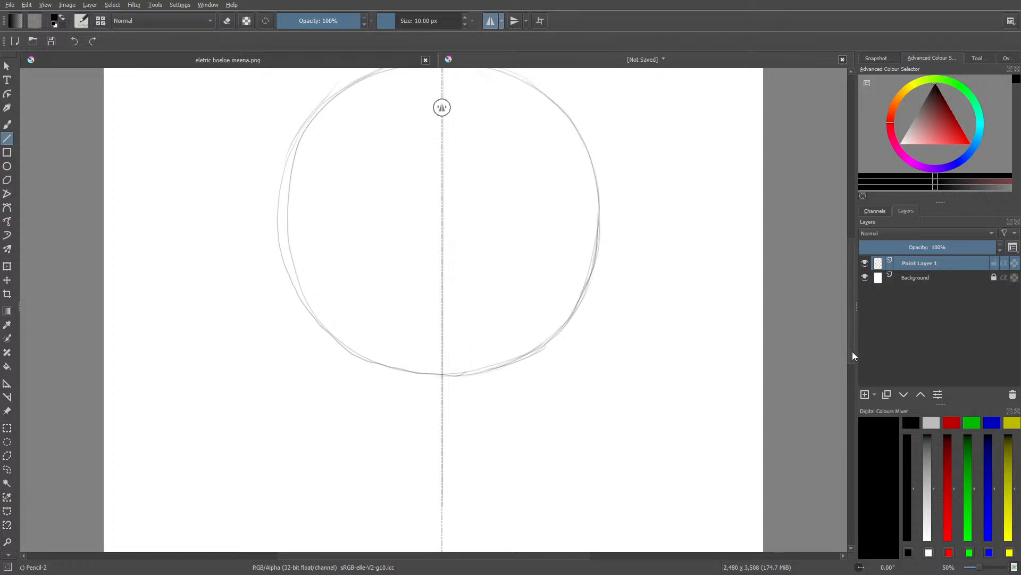
{"action": "left_click", "coordinate": [7, 125]}
{"action": "left_click_drag", "start_coordinate": [302, 306], "coordinate": [314, 335]}
{"action": "mouse_move", "coordinate": [315, 337]}
{"action": "left_mouse_down"}
{"action": "mouse_move", "coordinate": [342, 392]}
{"action": "mouse_move", "coordinate": [422, 445]}
{"action": "left_mouse_up"}
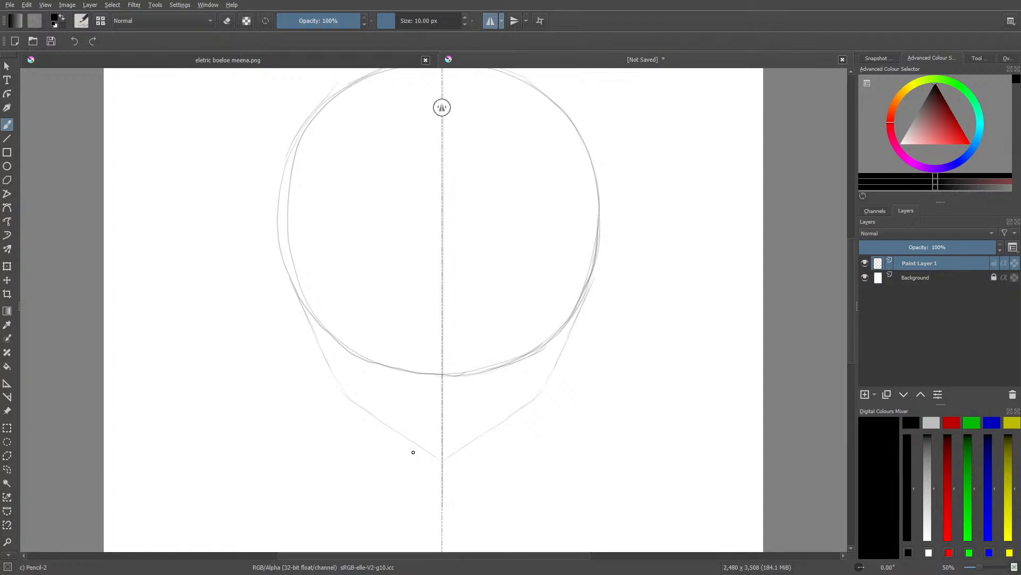
Step: Erase the uneven sides of the head circle and redraw them as matching mirrored curves with the Pencil-2 brush
{"action": "key", "text": "slash"}
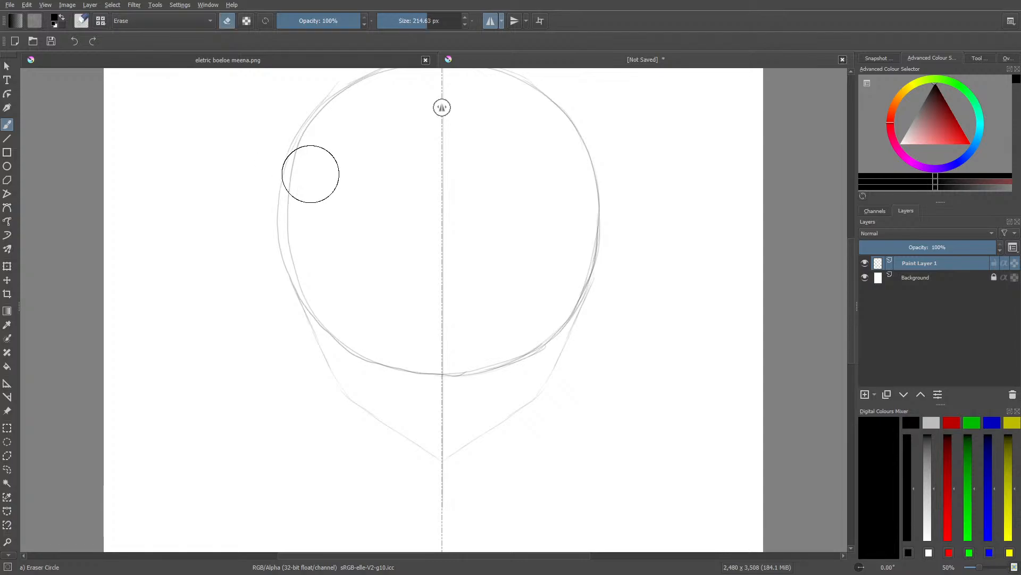
{"action": "mouse_move", "coordinate": [302, 184]}
{"action": "left_mouse_down"}
{"action": "mouse_move", "coordinate": [301, 173]}
{"action": "mouse_move", "coordinate": [297, 237]}
{"action": "mouse_move", "coordinate": [323, 290]}
{"action": "left_mouse_up"}
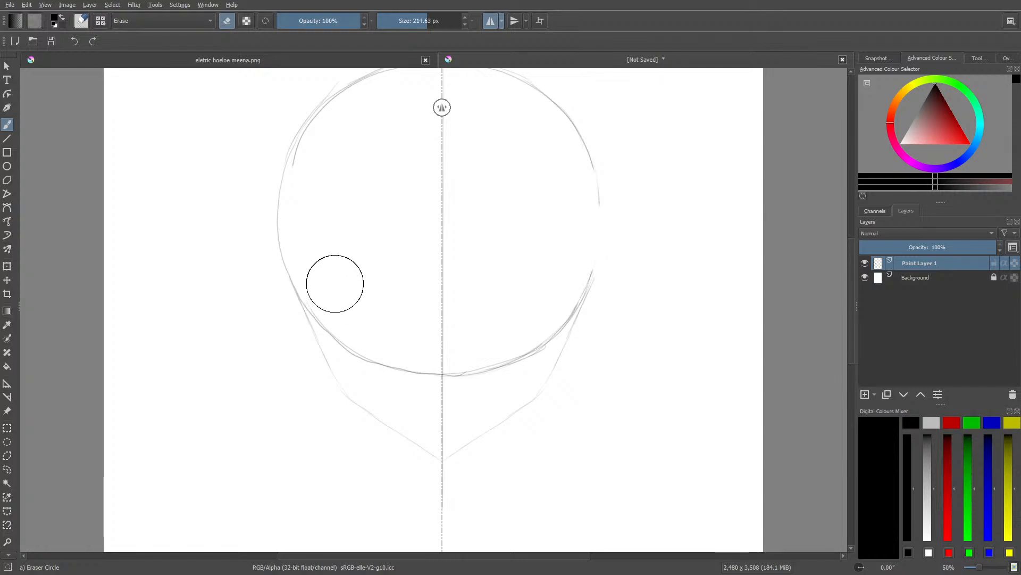
{"action": "key", "text": "slash"}
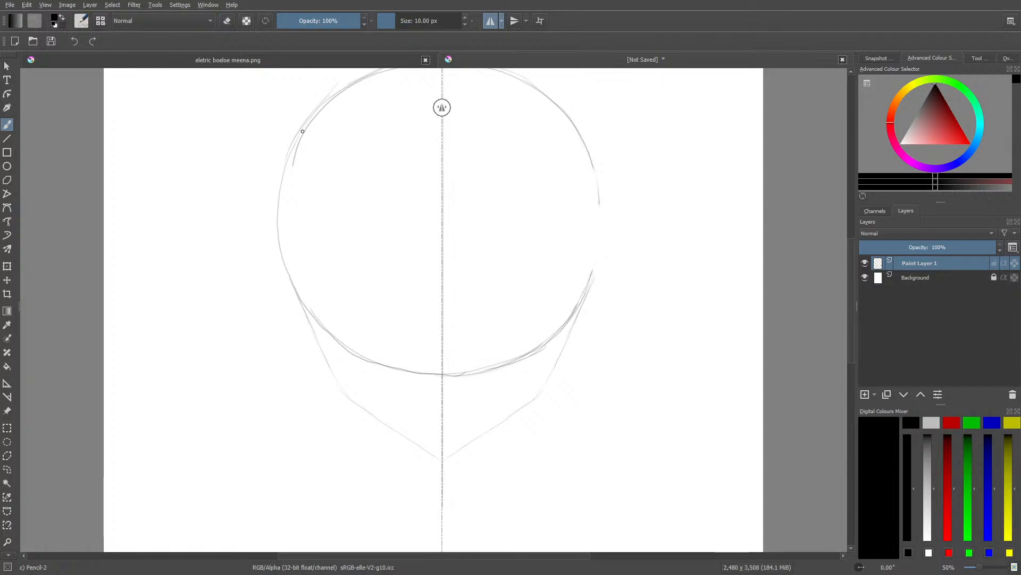
{"action": "left_click_drag", "start_coordinate": [308, 125], "coordinate": [290, 165]}
{"action": "mouse_move", "coordinate": [279, 205]}
{"action": "left_mouse_down"}
{"action": "mouse_move", "coordinate": [280, 255]}
{"action": "mouse_move", "coordinate": [281, 246]}
{"action": "mouse_move", "coordinate": [298, 295]}
{"action": "left_mouse_up"}
{"action": "mouse_move", "coordinate": [575, 123]}
{"action": "left_mouse_down"}
{"action": "mouse_move", "coordinate": [600, 167]}
{"action": "mouse_move", "coordinate": [592, 154]}
{"action": "mouse_move", "coordinate": [608, 217]}
{"action": "mouse_move", "coordinate": [600, 178]}
{"action": "mouse_move", "coordinate": [603, 250]}
{"action": "mouse_move", "coordinate": [608, 232]}
{"action": "mouse_move", "coordinate": [580, 311]}
{"action": "left_mouse_up"}
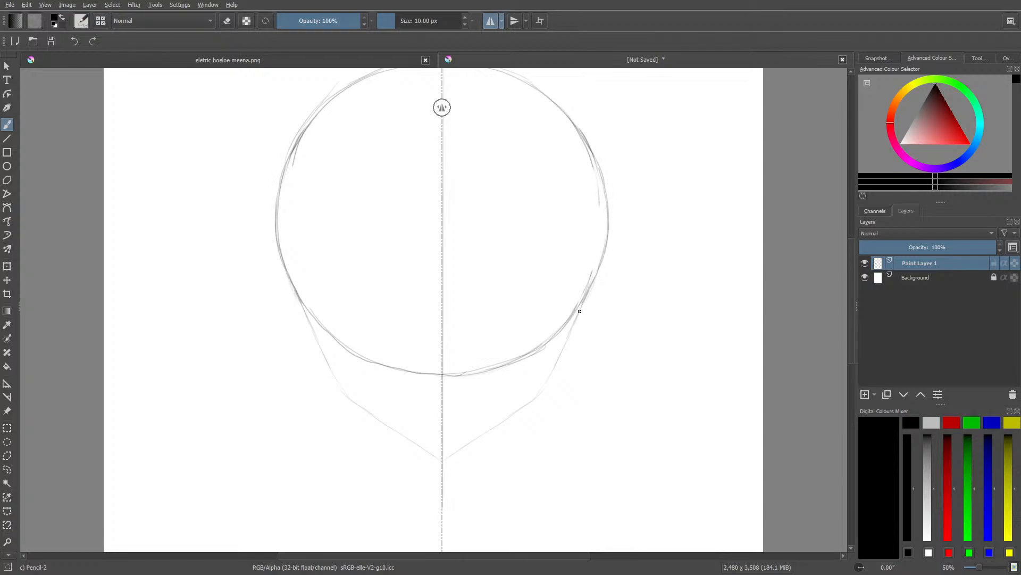
Step: Clean up the stray inner strokes on the head circle's sides with the Eraser Circle brush and check the jaw outline
{"action": "key", "text": "e"}
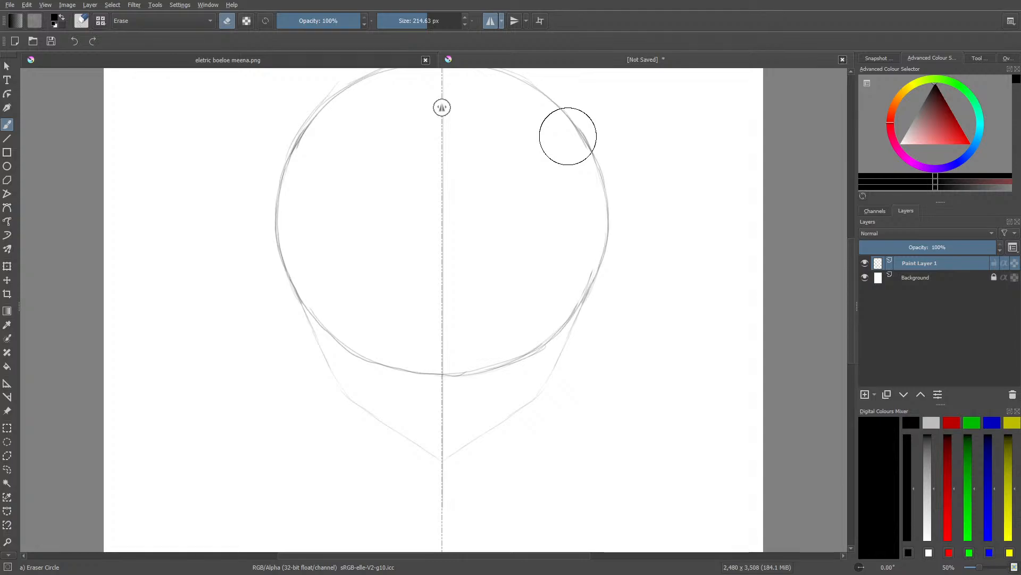
{"action": "scroll", "coordinate": [260, 393], "scroll_direction": "down", "scroll_amount": 3}
{"action": "scroll", "coordinate": [267, 305], "scroll_direction": "up", "scroll_amount": 1}
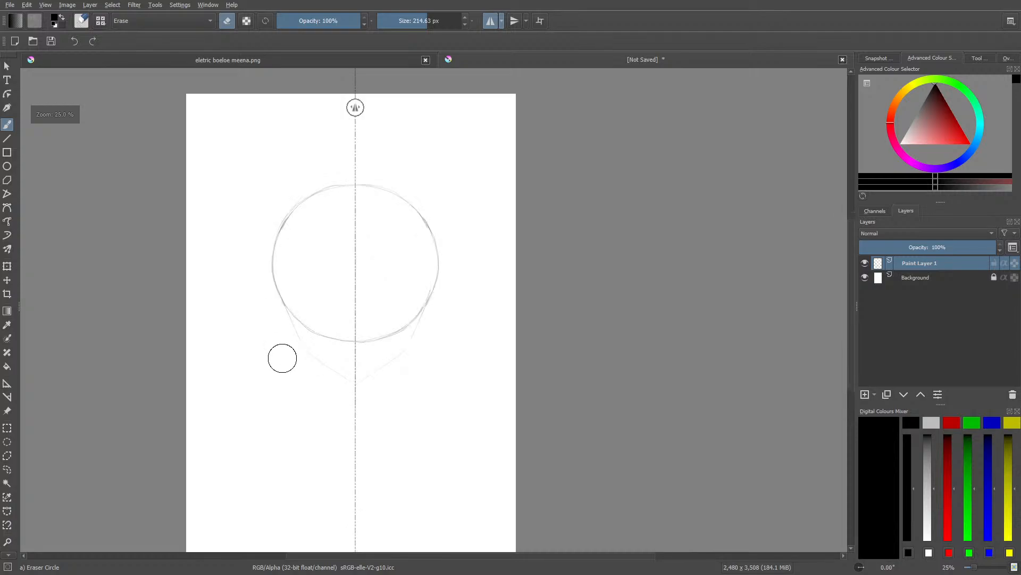
{"action": "scroll", "coordinate": [410, 362], "scroll_direction": "up", "scroll_amount": 2}
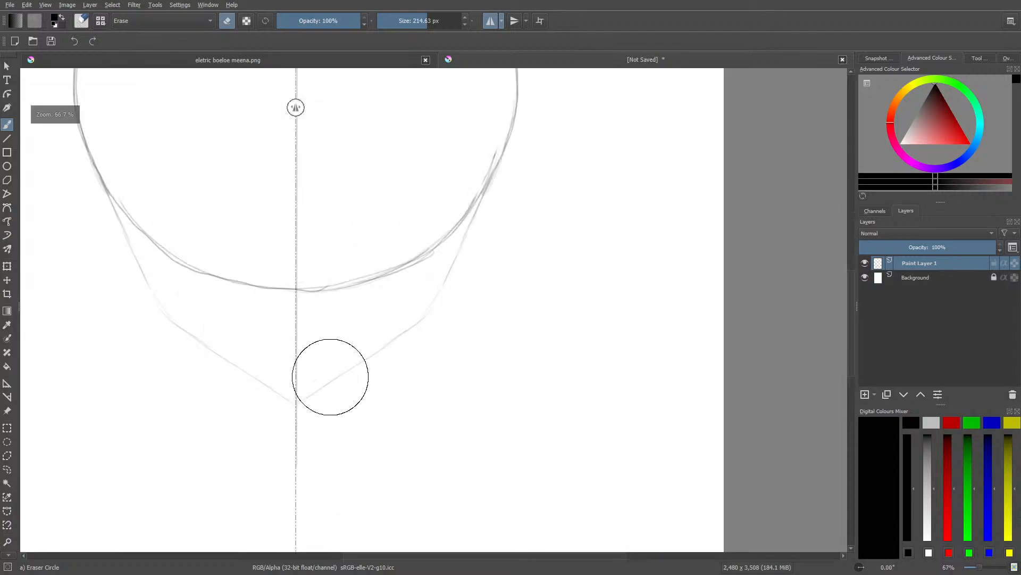
{"action": "scroll", "coordinate": [327, 377], "scroll_direction": "down", "scroll_amount": 1}
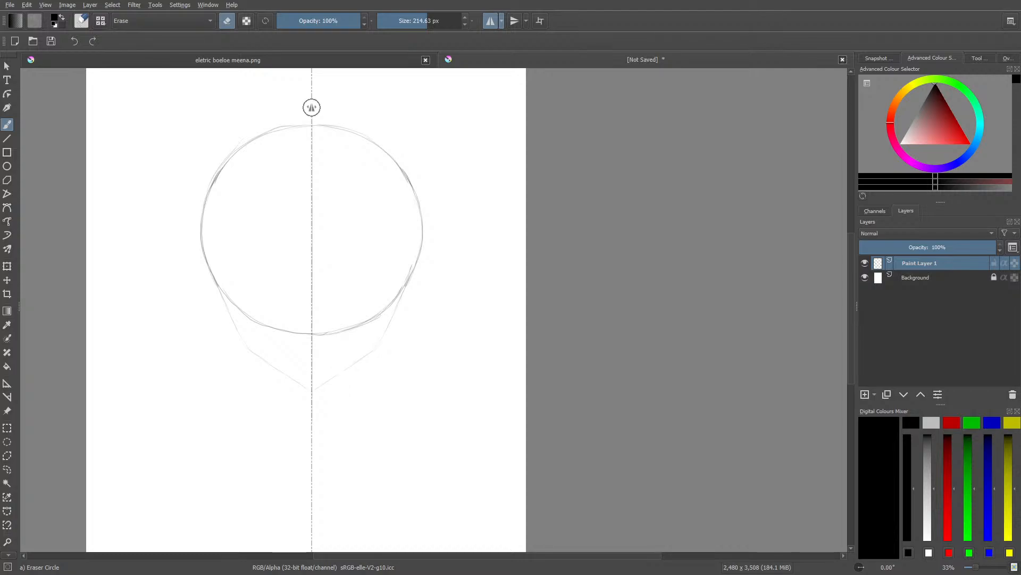
Step: Try a mirrored Pencil-2 sketch of the neck and rounded shoulders below the jaw
{"action": "key", "text": "/"}
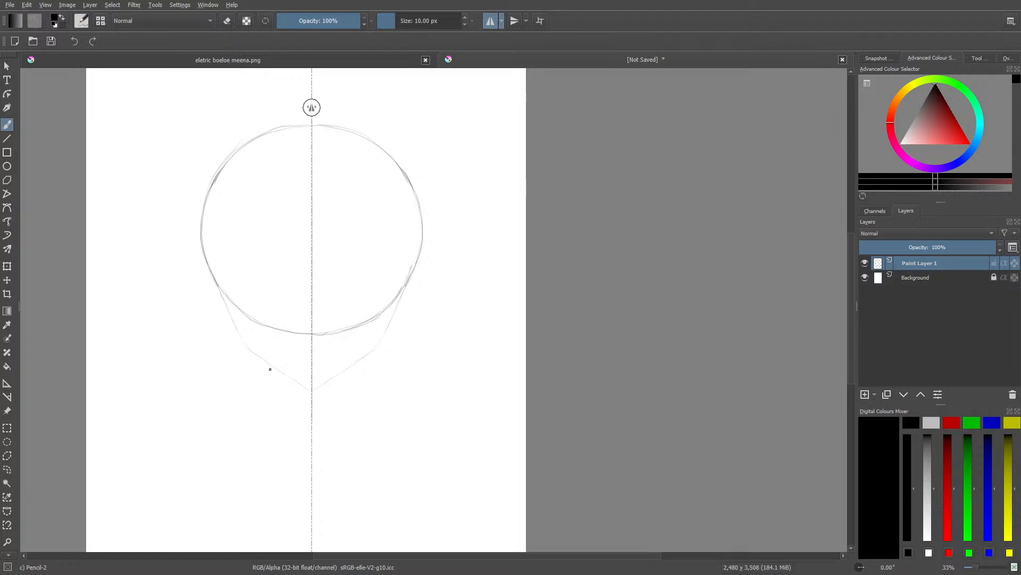
{"action": "left_click_drag", "start_coordinate": [270, 371], "coordinate": [271, 396]}
{"action": "mouse_move", "coordinate": [236, 422]}
{"action": "left_mouse_down"}
{"action": "mouse_move", "coordinate": [183, 443]}
{"action": "mouse_move", "coordinate": [221, 432]}
{"action": "mouse_move", "coordinate": [167, 453]}
{"action": "mouse_move", "coordinate": [192, 438]}
{"action": "mouse_move", "coordinate": [147, 482]}
{"action": "left_mouse_up"}
{"action": "left_click_drag", "start_coordinate": [179, 442], "coordinate": [215, 434]}
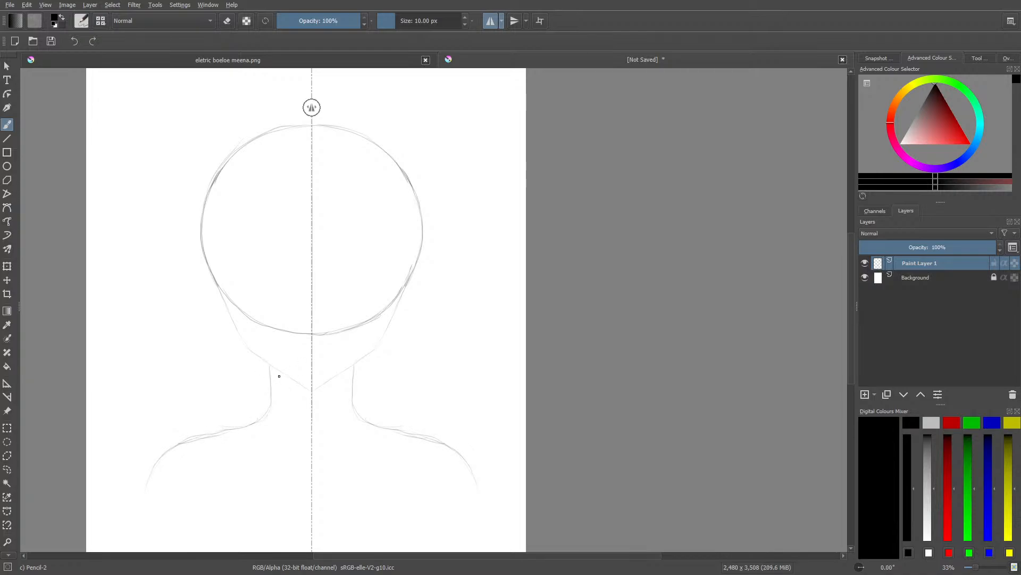
Step: Redraw the neck narrower with mirrored curves flaring out at its base, and erase the first neck and shoulder lines
{"action": "mouse_move", "coordinate": [278, 377]}
{"action": "left_mouse_down"}
{"action": "mouse_move", "coordinate": [280, 397]}
{"action": "mouse_move", "coordinate": [245, 424]}
{"action": "mouse_move", "coordinate": [270, 411]}
{"action": "mouse_move", "coordinate": [265, 370]}
{"action": "mouse_move", "coordinate": [260, 411]}
{"action": "mouse_move", "coordinate": [166, 476]}
{"action": "left_mouse_up"}
{"action": "key", "text": "/"}
{"action": "key", "text": "/"}
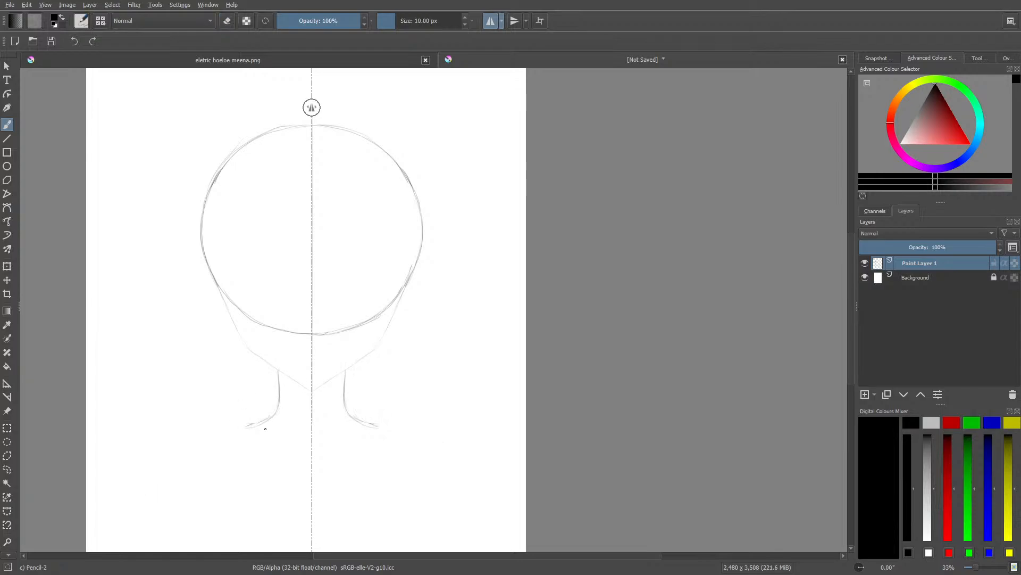
Step: Extend the neck base into mirrored sloping shoulders that curve down into the upper arms
{"action": "left_click_drag", "start_coordinate": [625, 555], "coordinate": [535, 569]}
{"action": "left_click_drag", "start_coordinate": [976, 568], "coordinate": [984, 568]}
{"action": "left_click_drag", "start_coordinate": [851, 291], "coordinate": [867, 322]}
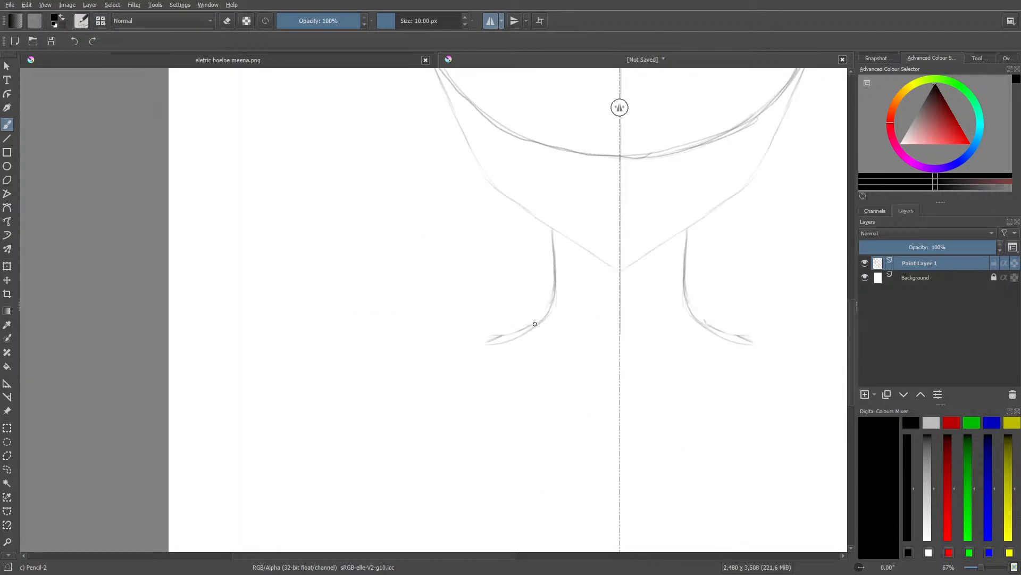
{"action": "left_click_drag", "start_coordinate": [533, 323], "coordinate": [495, 339]}
{"action": "left_click_drag", "start_coordinate": [418, 362], "coordinate": [373, 380]}
{"action": "left_click_drag", "start_coordinate": [388, 370], "coordinate": [376, 376]}
{"action": "mouse_move", "coordinate": [476, 343]}
{"action": "left_mouse_down"}
{"action": "mouse_move", "coordinate": [372, 373]}
{"action": "mouse_move", "coordinate": [384, 379]}
{"action": "mouse_move", "coordinate": [402, 362]}
{"action": "mouse_move", "coordinate": [339, 395]}
{"action": "mouse_move", "coordinate": [365, 390]}
{"action": "mouse_move", "coordinate": [341, 396]}
{"action": "mouse_move", "coordinate": [306, 454]}
{"action": "left_mouse_up"}
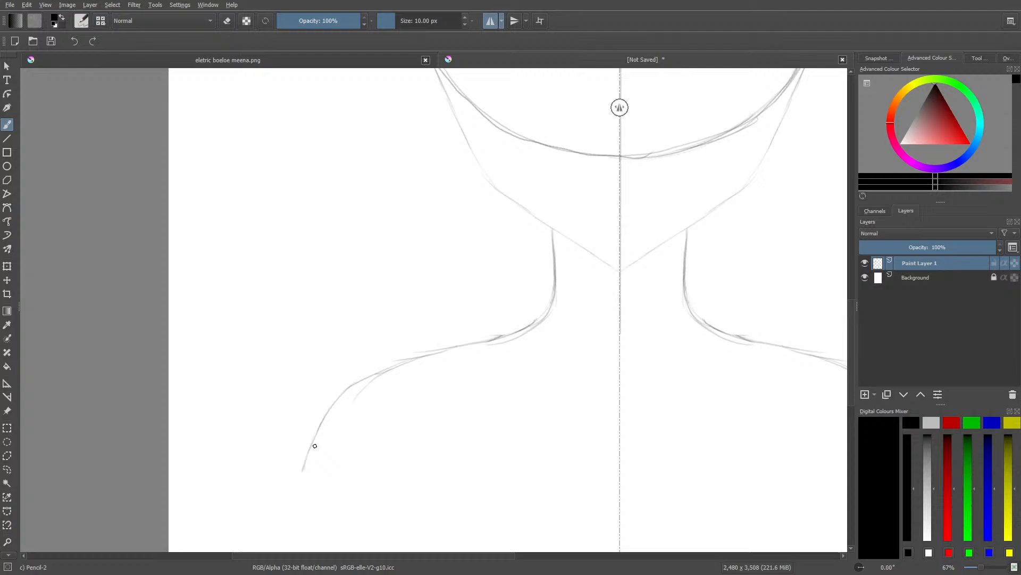
{"action": "left_click_drag", "start_coordinate": [982, 567], "coordinate": [979, 570]}
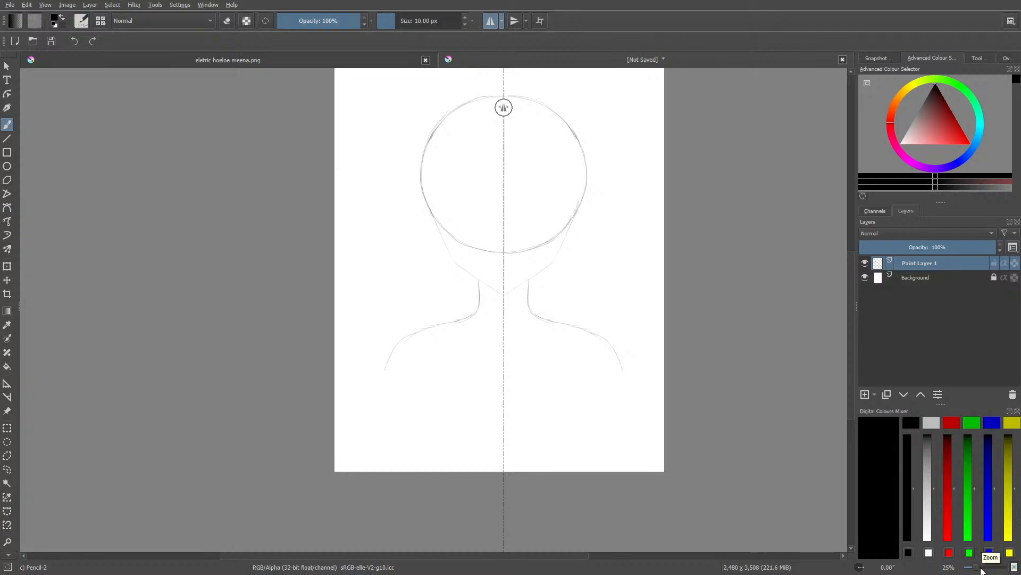
Step: Try to draw a horizontal guide line across the top of the head on Paint Layer 1 and nudge it into place
{"action": "scroll", "coordinate": [850, 287], "scroll_direction": "up", "scroll_amount": 3}
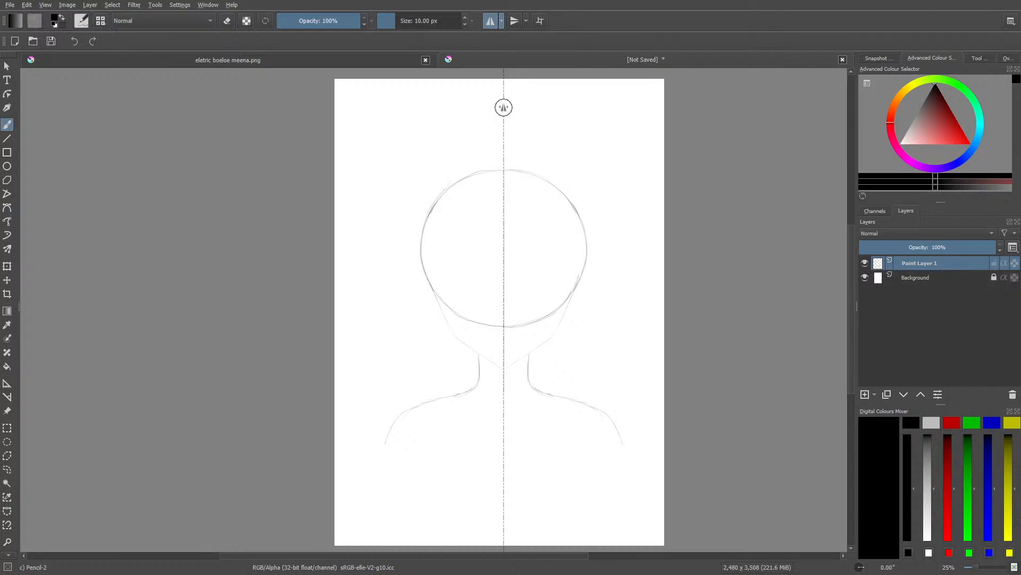
{"action": "left_click_drag", "start_coordinate": [0, 80], "coordinate": [0, 167]}
{"action": "left_click_drag", "start_coordinate": [0, 53], "coordinate": [0, 123]}
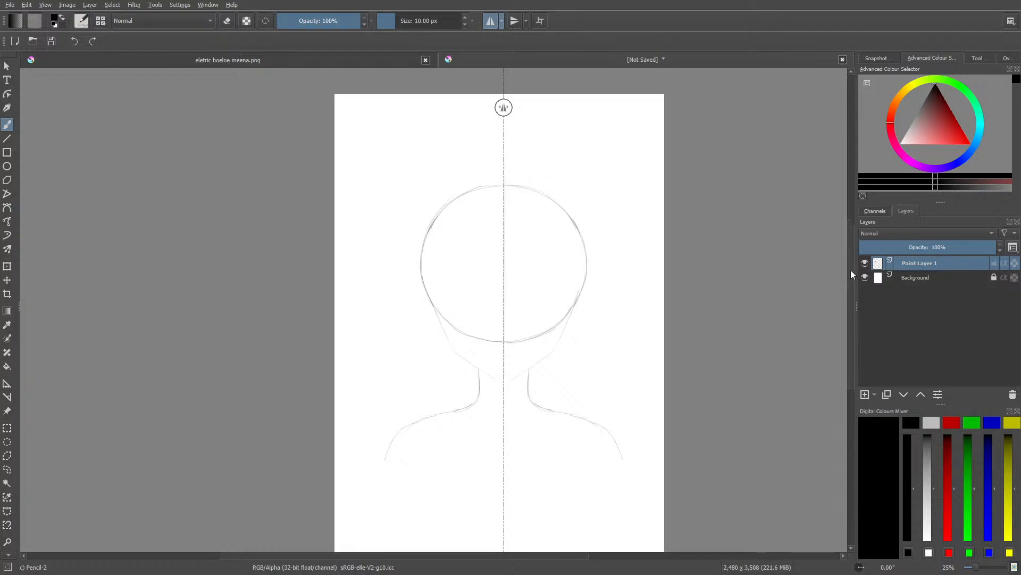
{"action": "left_click", "coordinate": [982, 569]}
{"action": "left_click_drag", "start_coordinate": [980, 567], "coordinate": [979, 567]}
{"action": "left_click", "coordinate": [7, 139]}
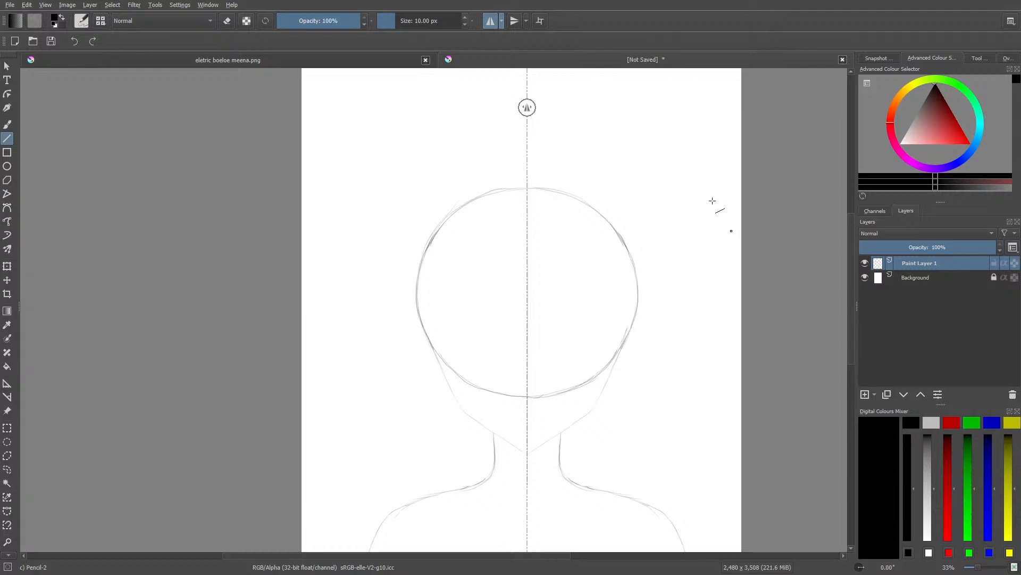
{"action": "mouse_move", "coordinate": [744, 185]}
{"action": "left_mouse_down"}
{"action": "mouse_move", "coordinate": [313, 193]}
{"action": "mouse_move", "coordinate": [296, 190]}
{"action": "mouse_move", "coordinate": [290, 174]}
{"action": "mouse_move", "coordinate": [269, 186]}
{"action": "left_mouse_up"}
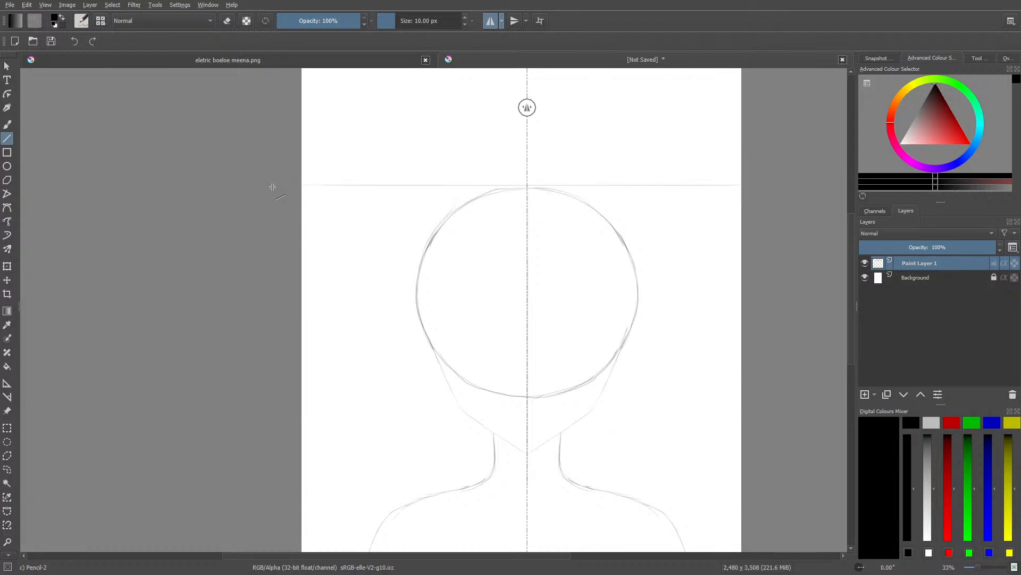
{"action": "left_click", "coordinate": [7, 280]}
{"action": "left_click_drag", "start_coordinate": [355, 187], "coordinate": [353, 186]}
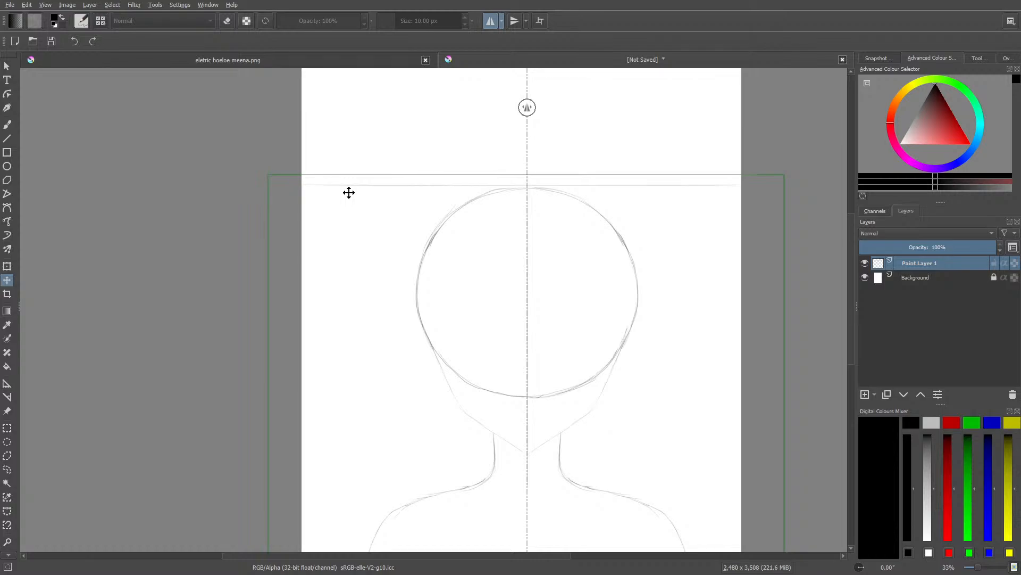
{"action": "left_click", "coordinate": [6, 125]}
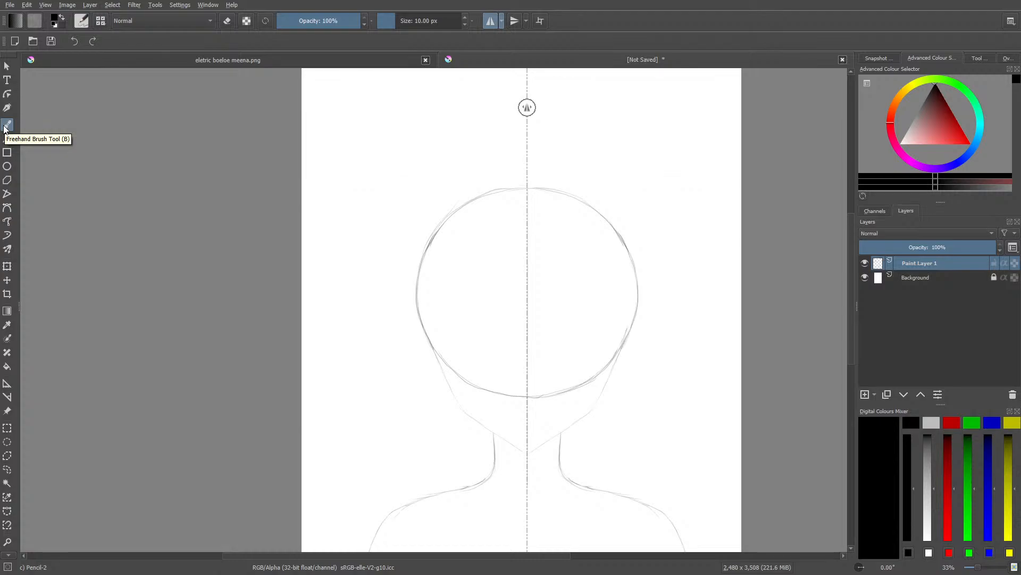
Step: Add a new paint layer, draw a horizontal line across the canvas on it, and move the line to touch the head circle's top
{"action": "left_click", "coordinate": [866, 394]}
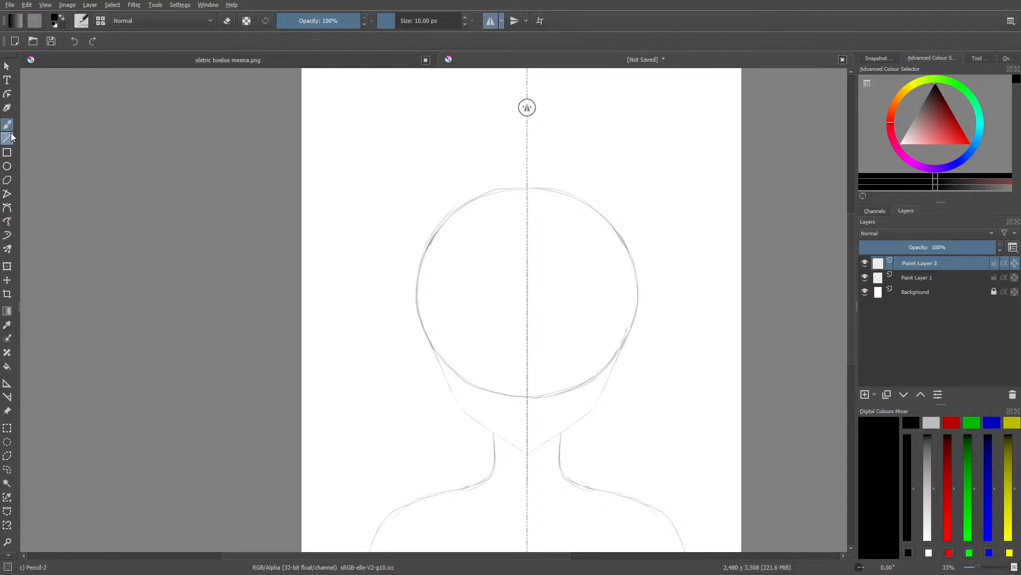
{"action": "mouse_move", "coordinate": [742, 185]}
{"action": "left_mouse_down"}
{"action": "mouse_move", "coordinate": [338, 172]}
{"action": "mouse_move", "coordinate": [279, 192]}
{"action": "mouse_move", "coordinate": [275, 183]}
{"action": "left_mouse_up"}
{"action": "left_click", "coordinate": [7, 280]}
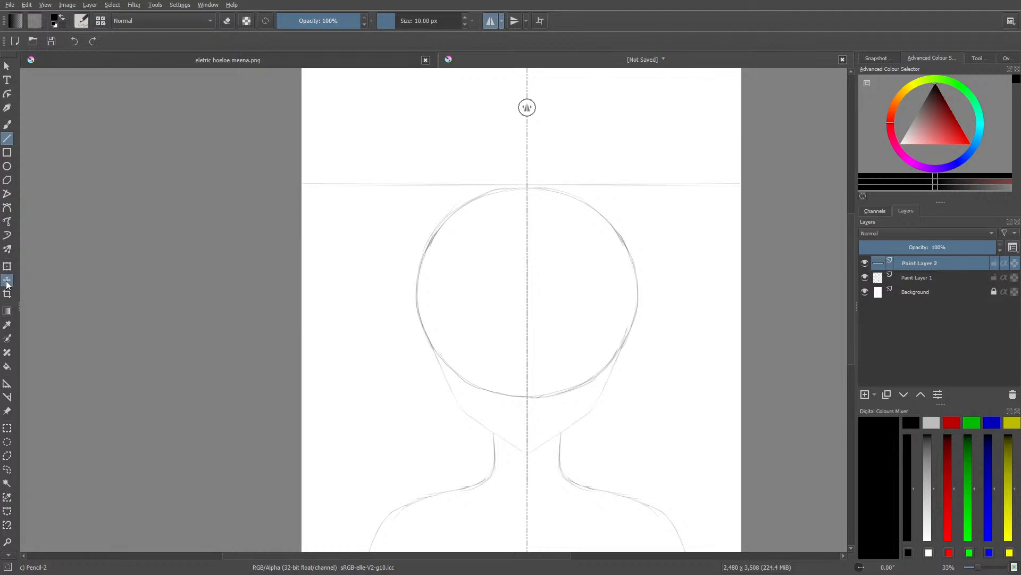
{"action": "left_click_drag", "start_coordinate": [393, 180], "coordinate": [388, 185]}
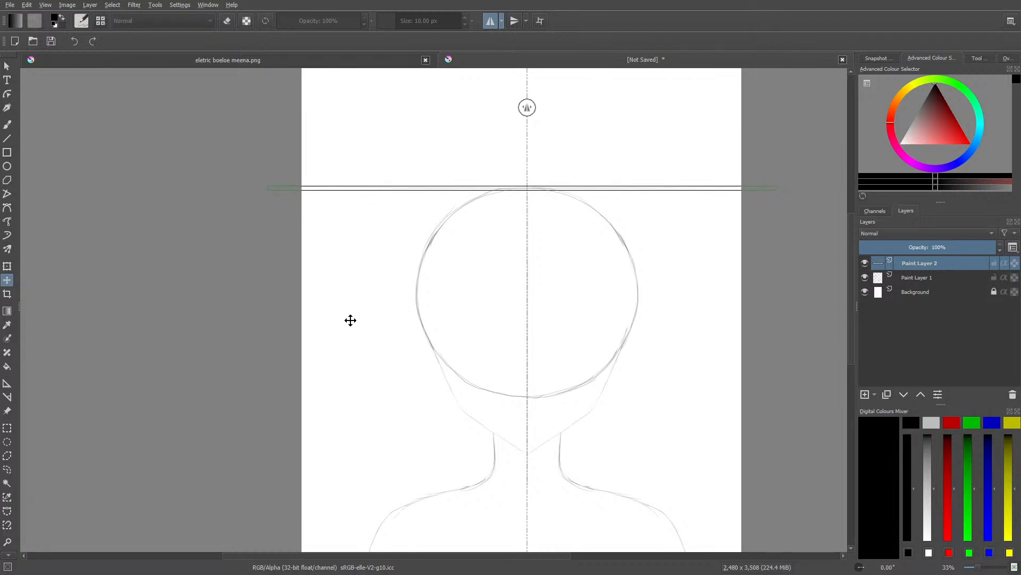
{"action": "left_click_drag", "start_coordinate": [979, 568], "coordinate": [983, 569]}
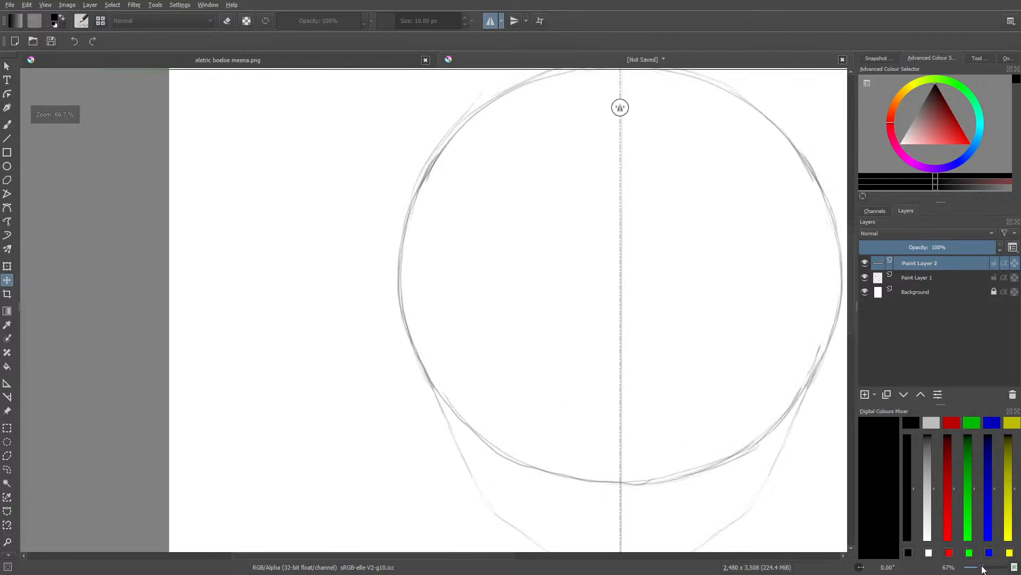
{"action": "scroll", "coordinate": [853, 309], "scroll_direction": "up", "scroll_amount": 3}
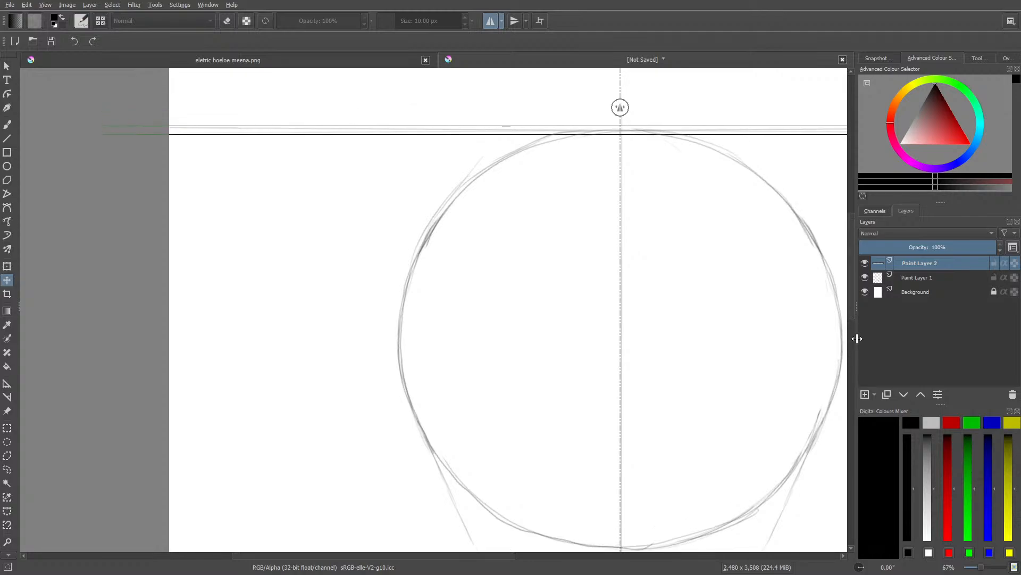
{"action": "left_click", "coordinate": [11, 125]}
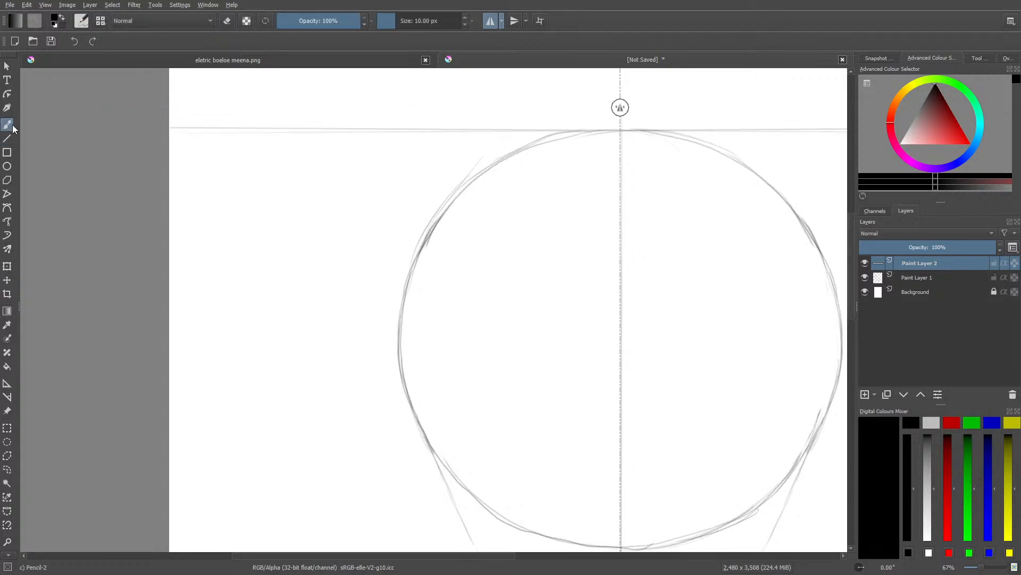
Step: Draw a second straight horizontal guide line across the full canvas width at the chin on Paint Layer 2
{"action": "mouse_move", "coordinate": [851, 288]}
{"action": "left_mouse_down"}
{"action": "mouse_move", "coordinate": [852, 353]}
{"action": "mouse_move", "coordinate": [854, 334]}
{"action": "left_mouse_up"}
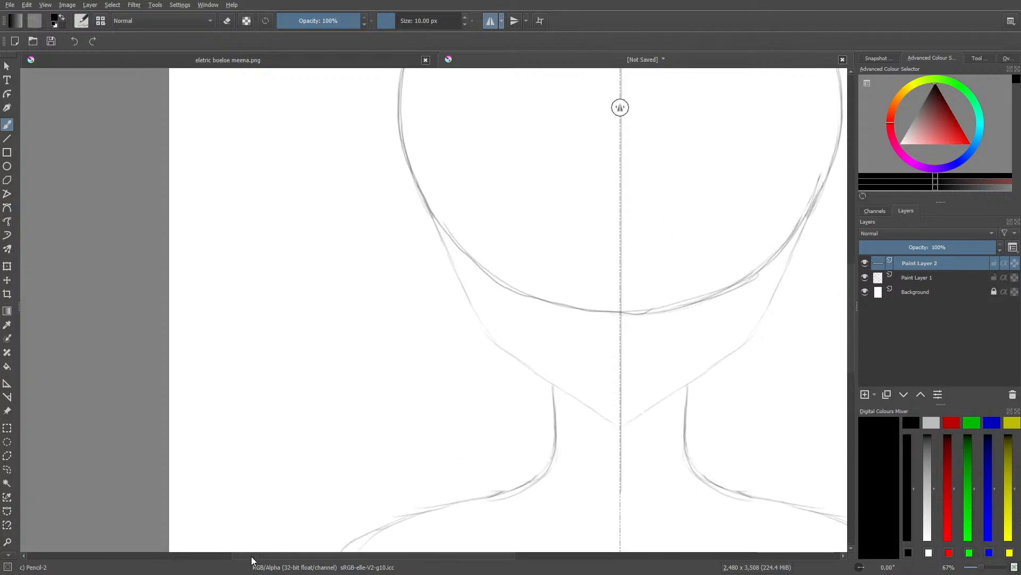
{"action": "mouse_move", "coordinate": [251, 556]}
{"action": "left_mouse_down"}
{"action": "mouse_move", "coordinate": [344, 563]}
{"action": "mouse_move", "coordinate": [352, 554]}
{"action": "mouse_move", "coordinate": [304, 553]}
{"action": "mouse_move", "coordinate": [321, 554]}
{"action": "left_mouse_up"}
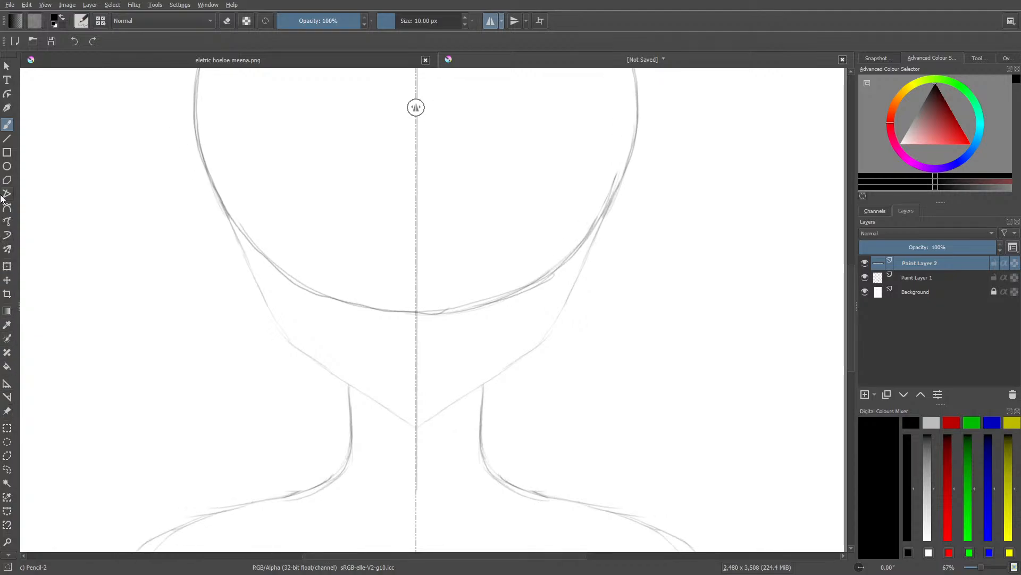
{"action": "left_click", "coordinate": [7, 139]}
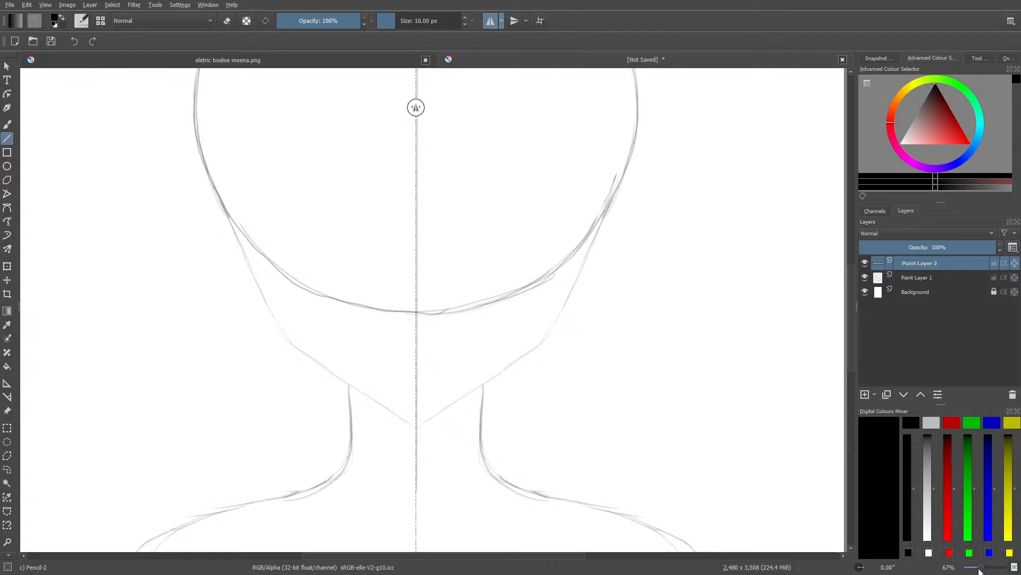
{"action": "left_click_drag", "start_coordinate": [981, 567], "coordinate": [978, 568]}
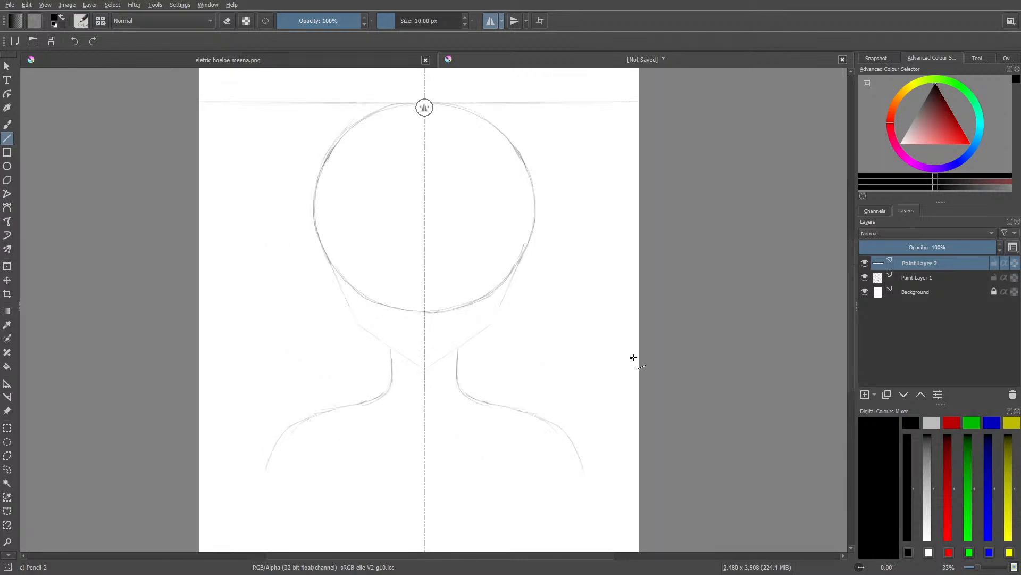
{"action": "left_click_drag", "start_coordinate": [639, 361], "coordinate": [170, 361]}
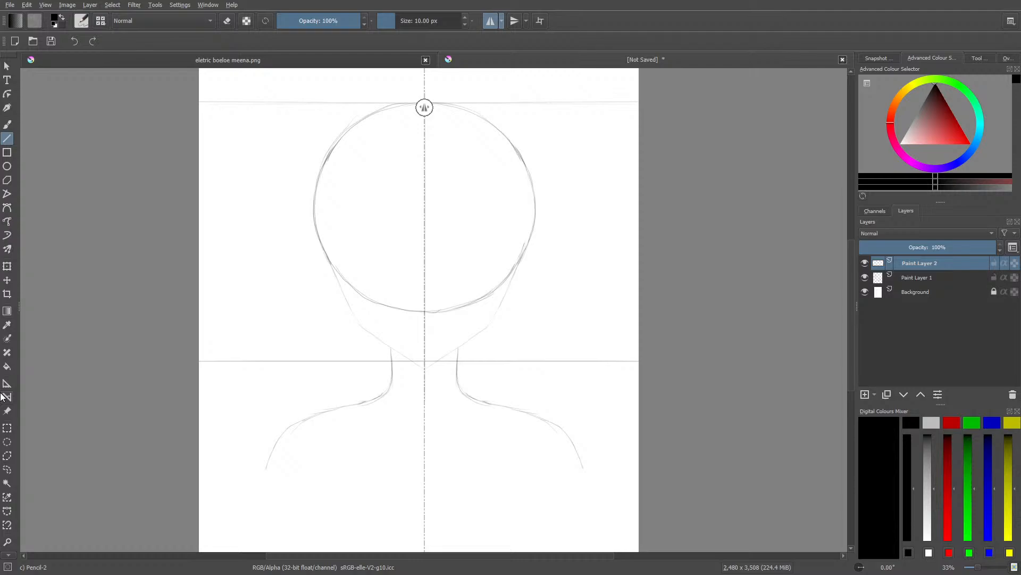
Step: Select the lower horizontal guide line with a rectangle, move it down to the tip of the chin, and deselect it
{"action": "left_click", "coordinate": [7, 427]}
{"action": "left_click_drag", "start_coordinate": [144, 305], "coordinate": [699, 451]}
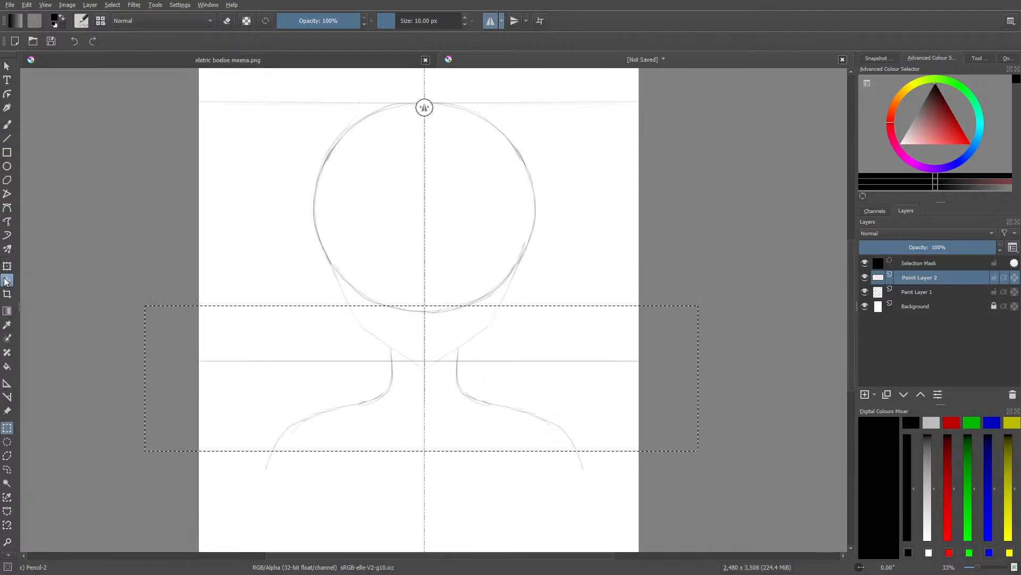
{"action": "left_click", "coordinate": [7, 280]}
{"action": "left_click_drag", "start_coordinate": [186, 394], "coordinate": [185, 404]}
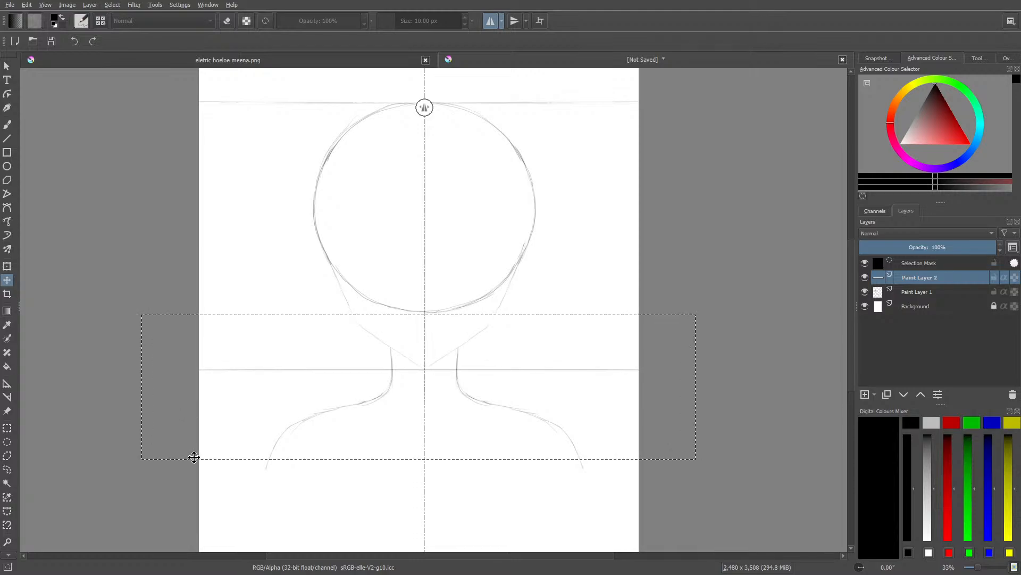
{"action": "left_click", "coordinate": [7, 123]}
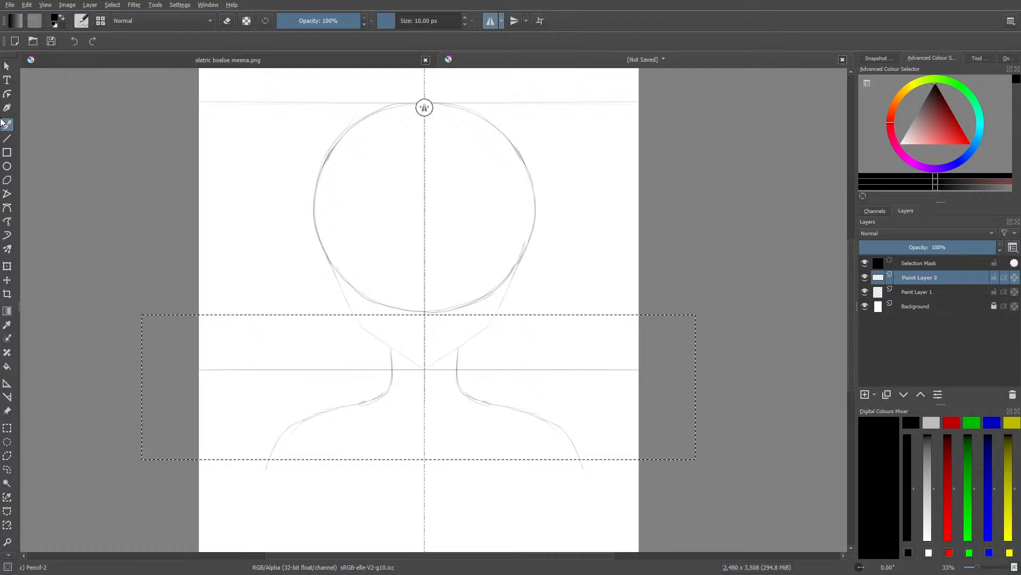
{"action": "left_click", "coordinate": [112, 4]}
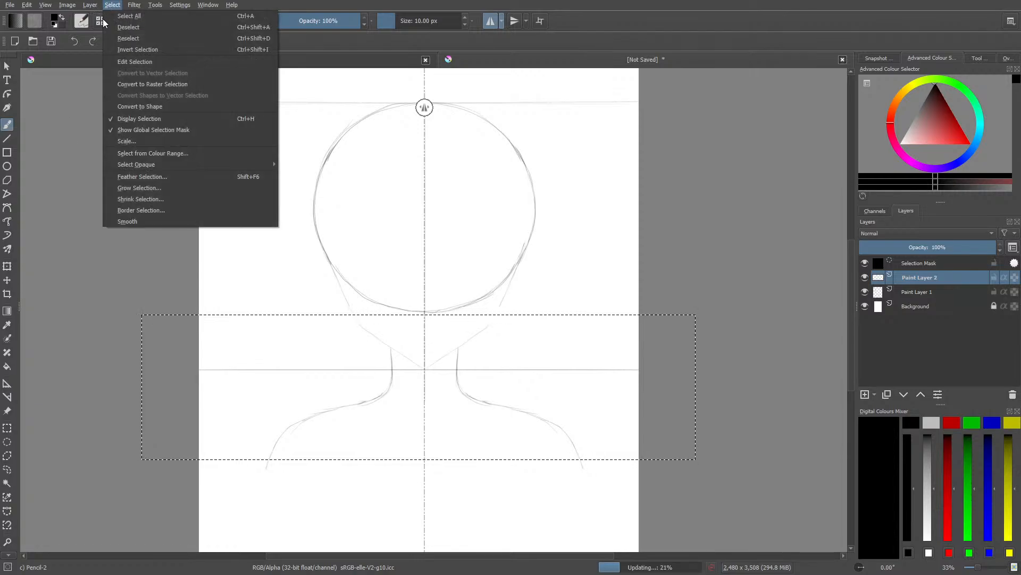
{"action": "left_click", "coordinate": [113, 28]}
{"action": "left_click", "coordinate": [90, 5]}
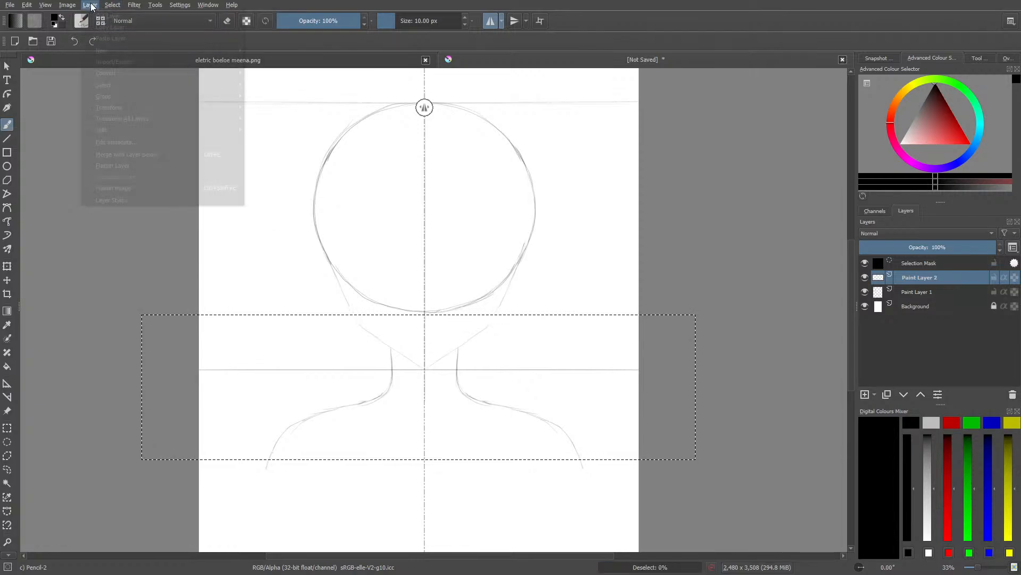
{"action": "mouse_move", "coordinate": [73, 7]}
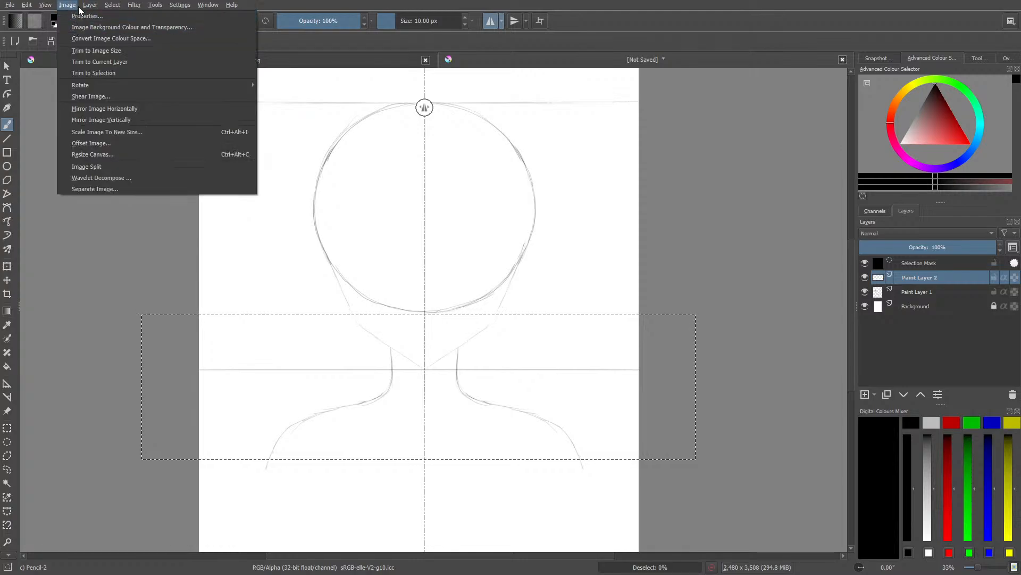
{"action": "mouse_move", "coordinate": [112, 5]}
{"action": "left_click", "coordinate": [109, 26]}
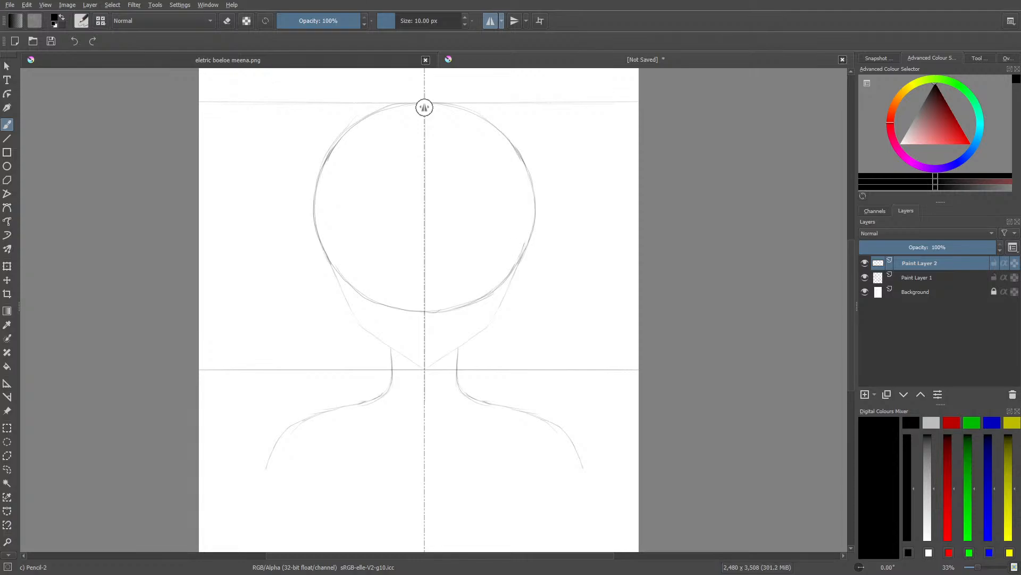
Step: Try sketching mirrored strokes beside the jaw on a new paint layer, and delete that layer
{"action": "left_click_drag", "start_coordinate": [0, 48], "coordinate": [335, 175]}
{"action": "left_click", "coordinate": [8, 142]}
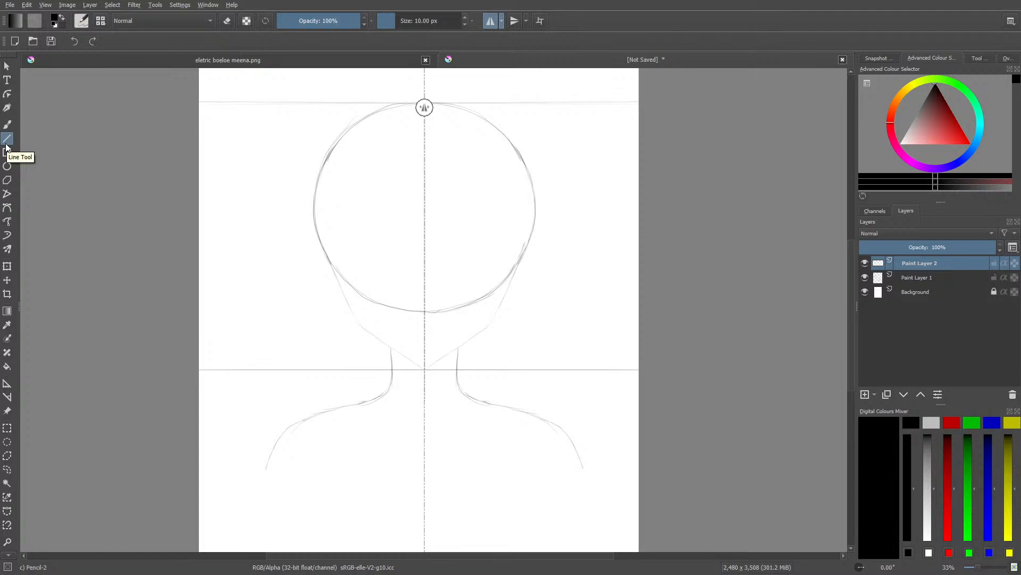
{"action": "left_click", "coordinate": [7, 144]}
{"action": "left_click", "coordinate": [865, 394]}
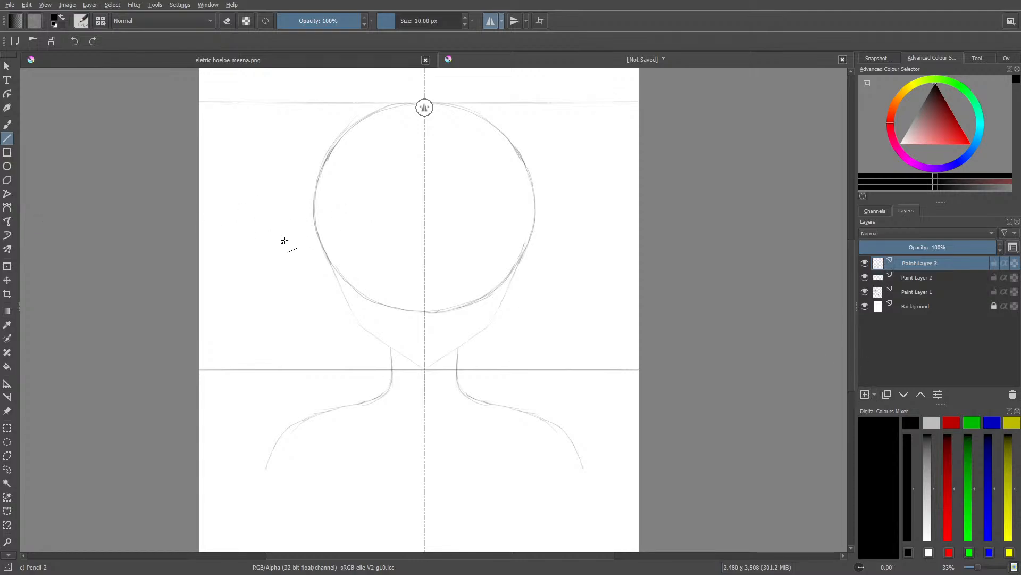
{"action": "left_click", "coordinate": [7, 124]}
{"action": "left_click_drag", "start_coordinate": [342, 310], "coordinate": [327, 283]}
{"action": "mouse_move", "coordinate": [317, 271]}
{"action": "left_mouse_down"}
{"action": "mouse_move", "coordinate": [326, 294]}
{"action": "mouse_move", "coordinate": [301, 253]}
{"action": "left_mouse_up"}
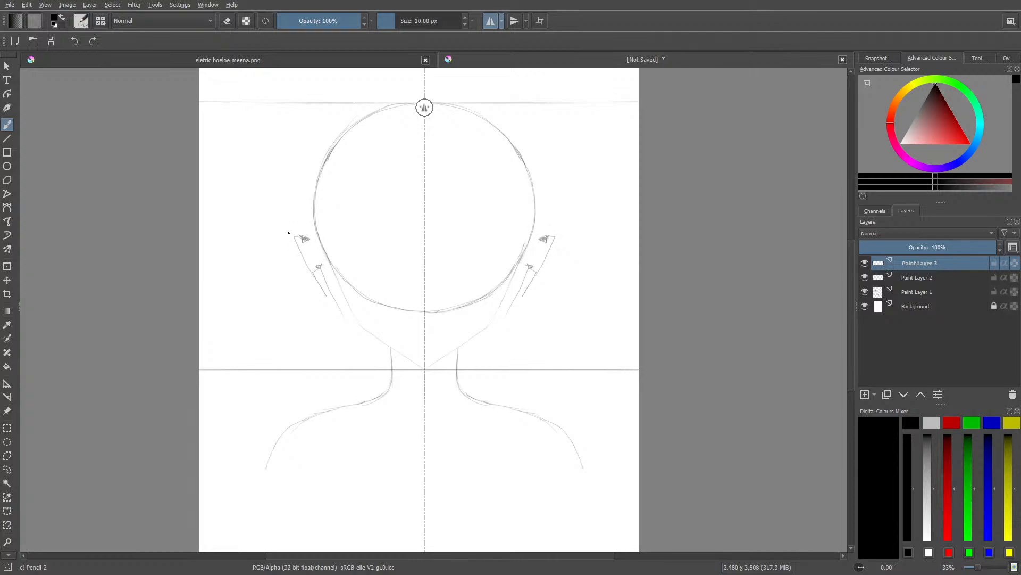
{"action": "left_click", "coordinate": [3, 138]}
{"action": "left_click", "coordinate": [1012, 394]}
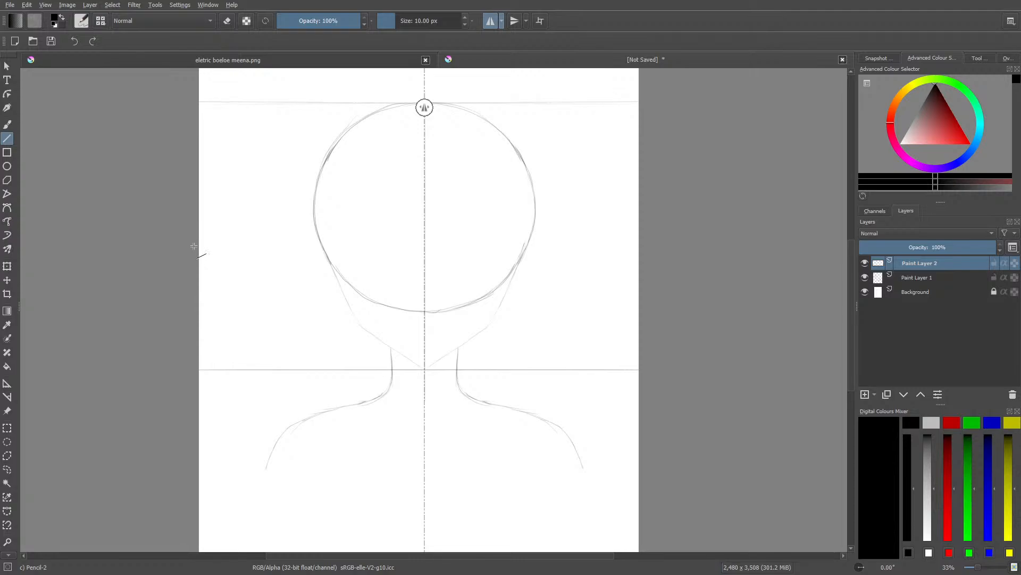
Step: Draw a horizontal guide line across the canvas through the lower head circle and move it up to halfway between head top and chin
{"action": "mouse_move", "coordinate": [190, 247]}
{"action": "left_mouse_down"}
{"action": "mouse_move", "coordinate": [457, 267]}
{"action": "mouse_move", "coordinate": [731, 242]}
{"action": "mouse_move", "coordinate": [711, 245]}
{"action": "left_mouse_up"}
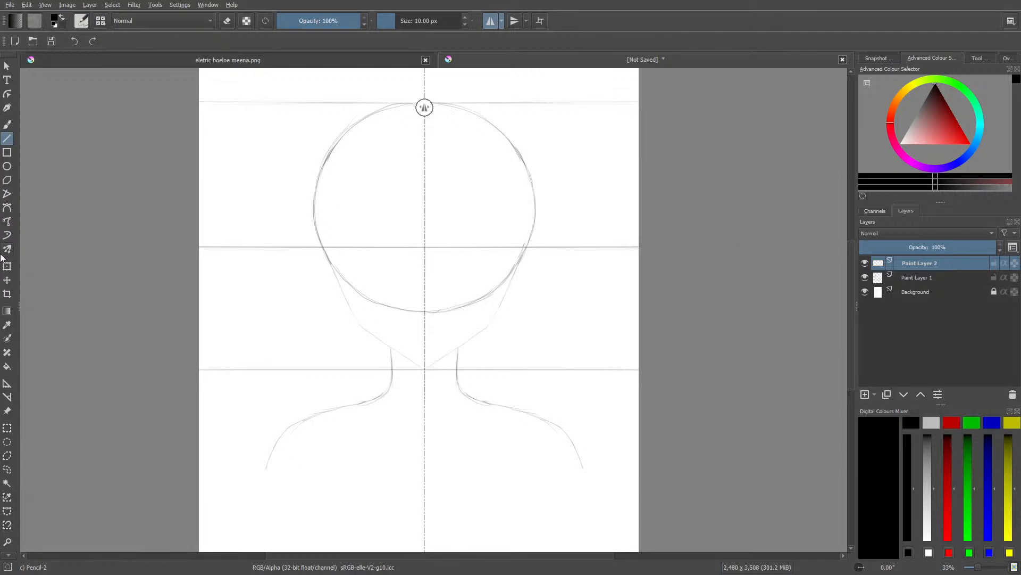
{"action": "left_click", "coordinate": [5, 429]}
{"action": "left_click_drag", "start_coordinate": [142, 226], "coordinate": [701, 277]}
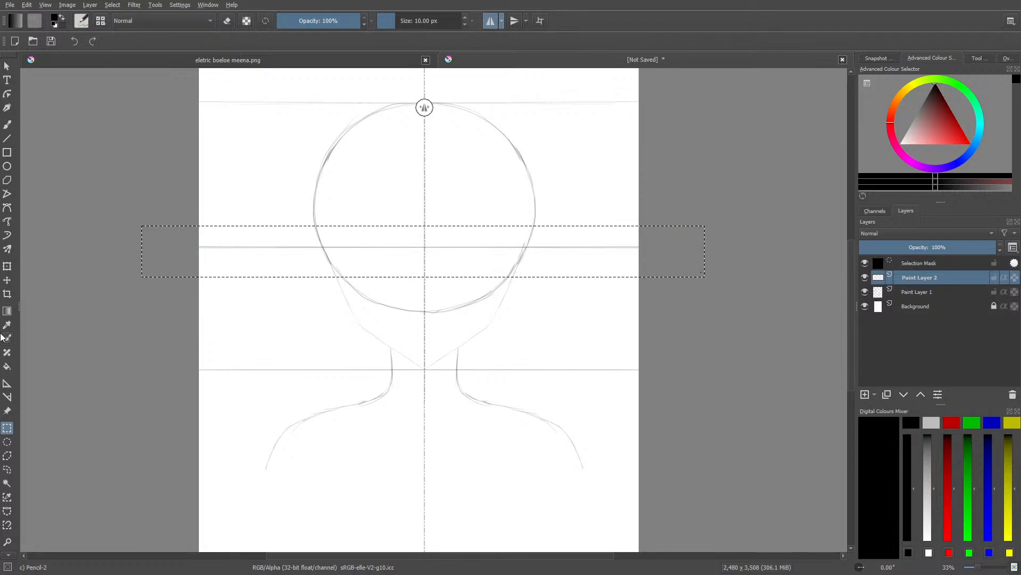
{"action": "left_click", "coordinate": [7, 281]}
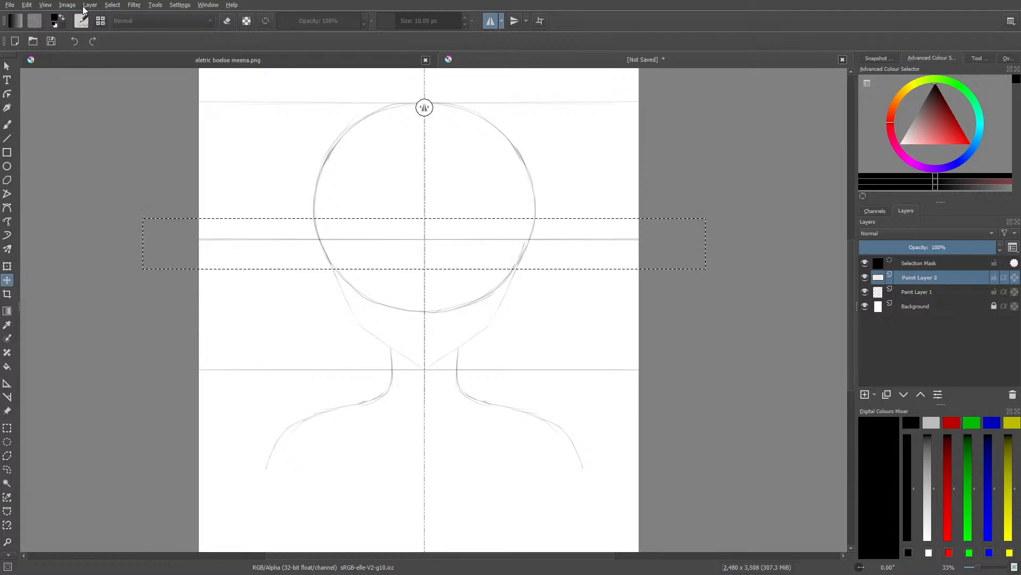
Step: Clear the rectangular selection around the middle guide line
{"action": "left_click", "coordinate": [109, 5]}
{"action": "left_click", "coordinate": [127, 29]}
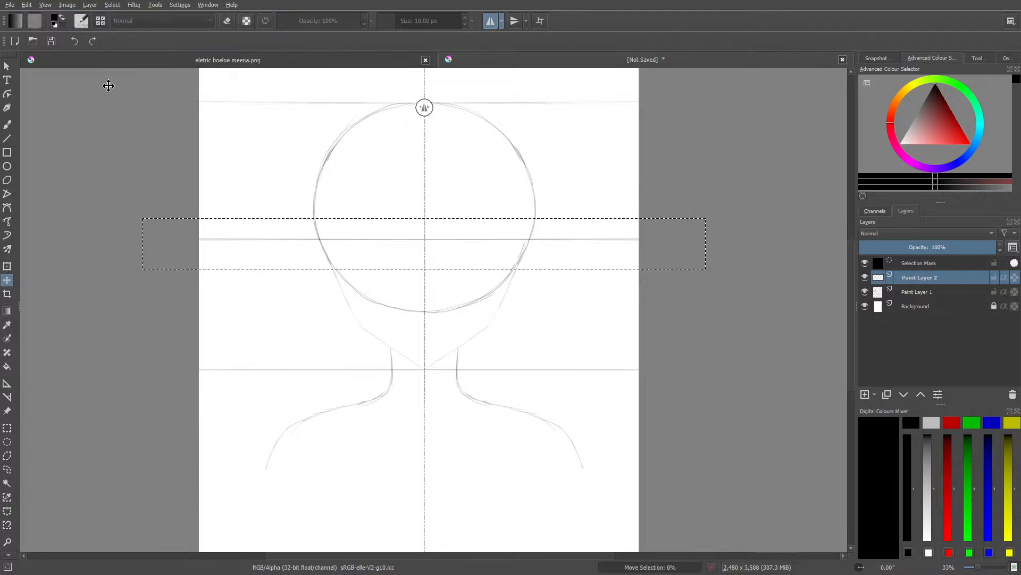
{"action": "left_click", "coordinate": [7, 123]}
{"action": "left_click", "coordinate": [110, 5]}
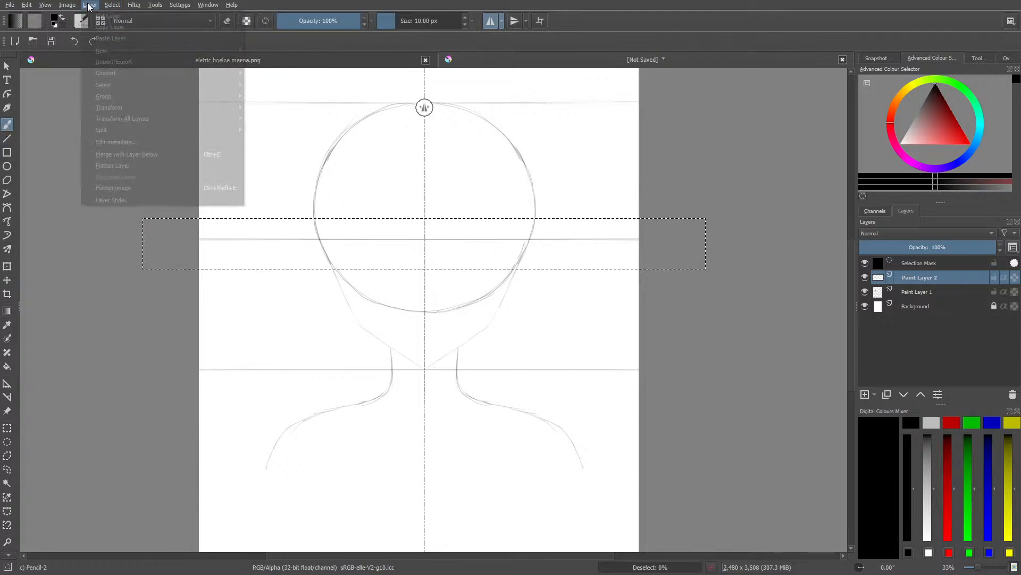
{"action": "left_click", "coordinate": [118, 27]}
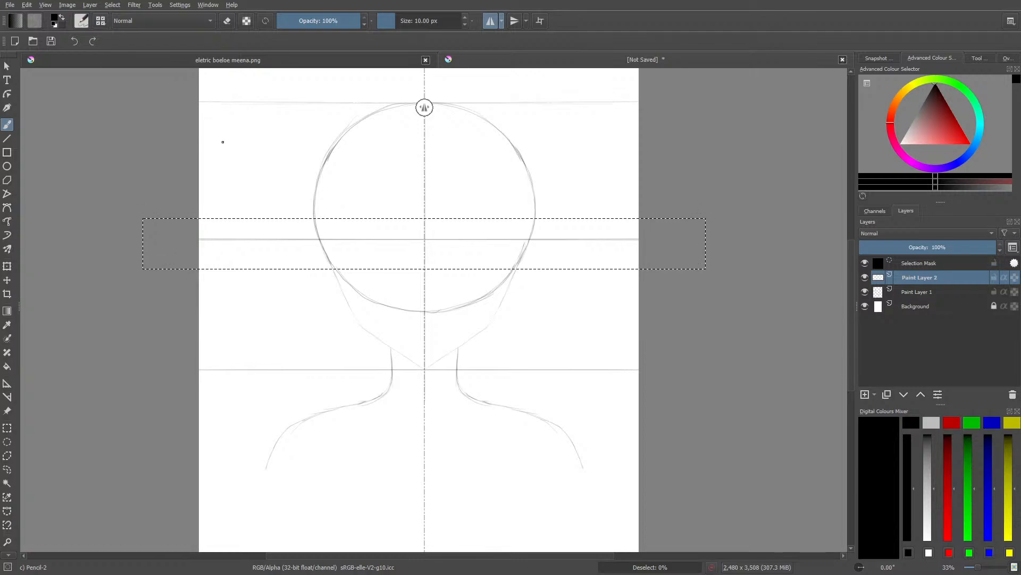
{"action": "left_click", "coordinate": [7, 427]}
{"action": "left_click_drag", "start_coordinate": [213, 162], "coordinate": [233, 172]}
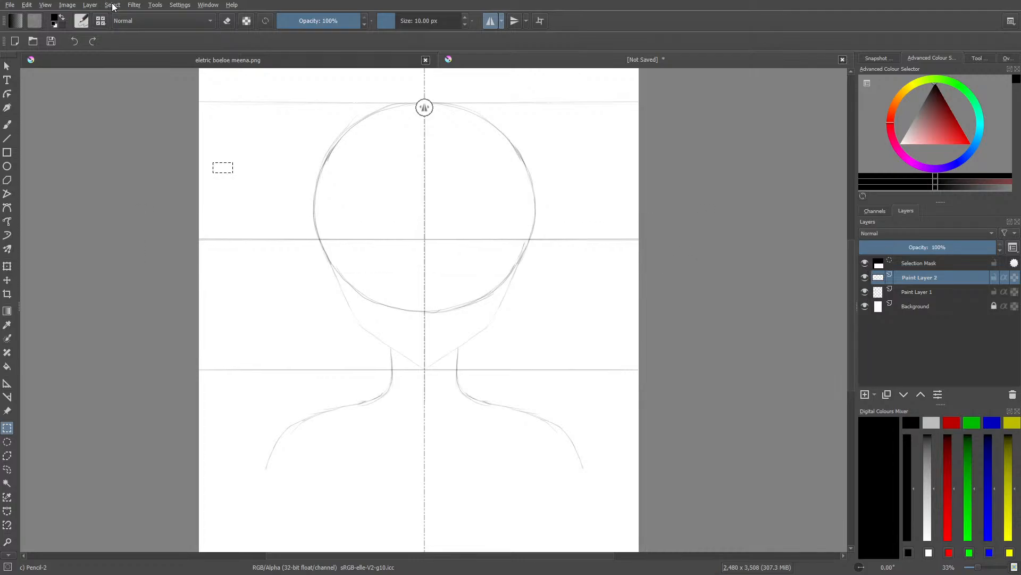
{"action": "left_click", "coordinate": [219, 198]}
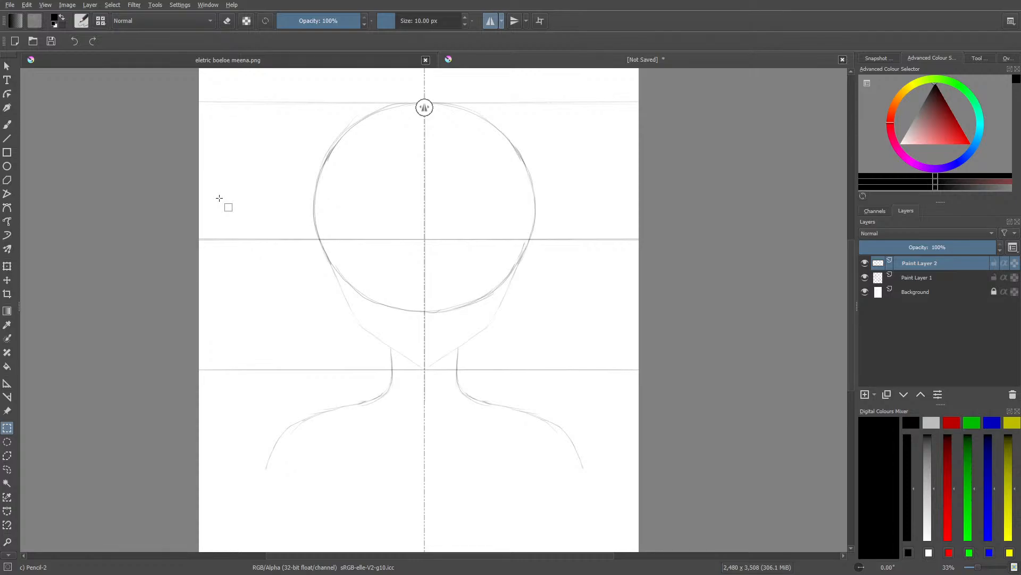
Step: Review Step 4, Position the Eyes Horizontally, in the browser tutorial and return to the Krita drawing
{"action": "left_click_drag", "start_coordinate": [1020, 255], "coordinate": [323, 5]}
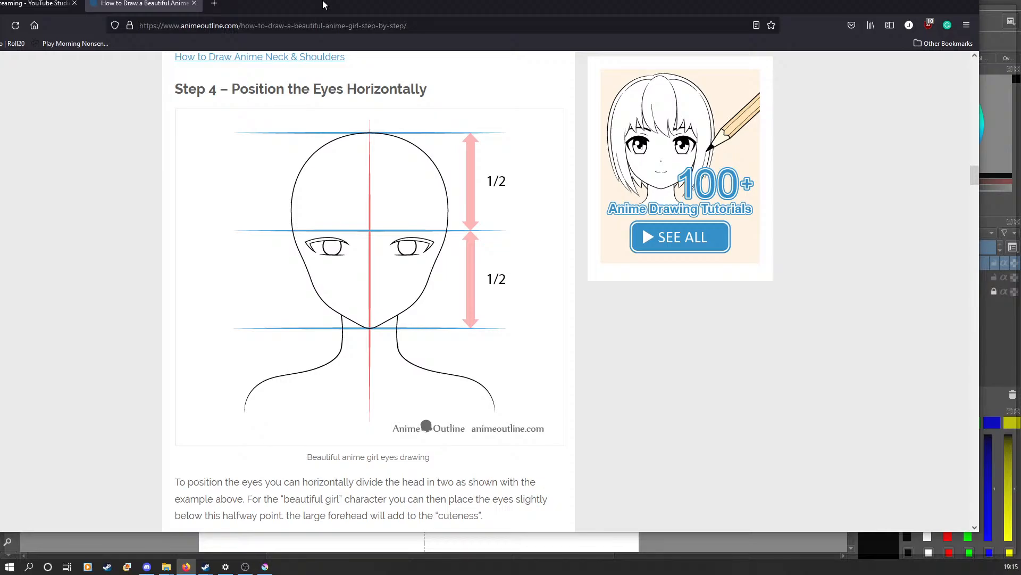
{"action": "left_click_drag", "start_coordinate": [323, 5], "coordinate": [0, 16]}
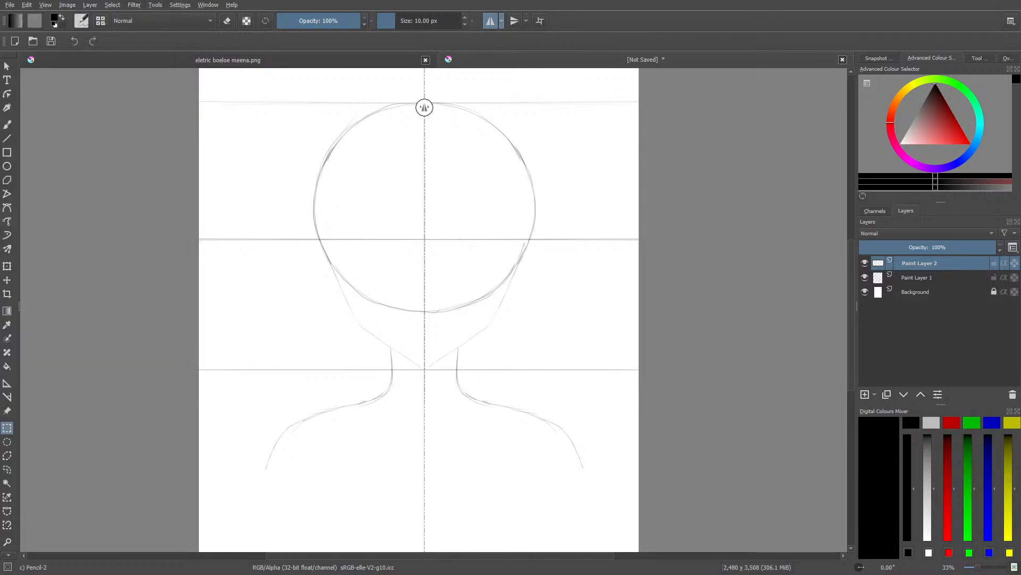
{"action": "key", "text": "ctrl+plus"}
{"action": "key", "text": "ctrl+plus"}
{"action": "left_click_drag", "start_coordinate": [850, 279], "coordinate": [850, 268]}
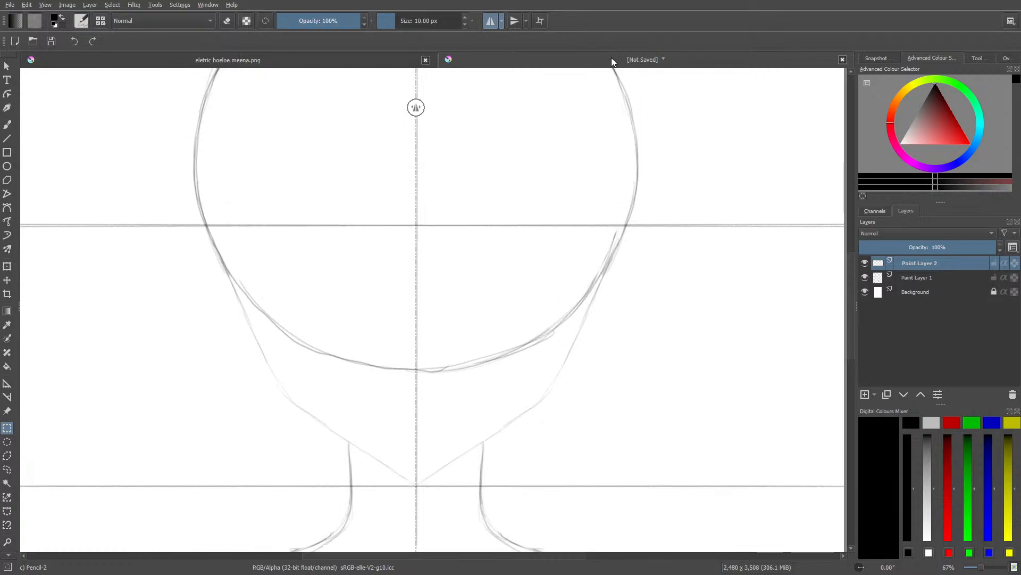
Step: In eletric boeloe meena.png, select the girl's fully visible eye with a rectangle and copy it
{"action": "left_click", "coordinate": [252, 61]}
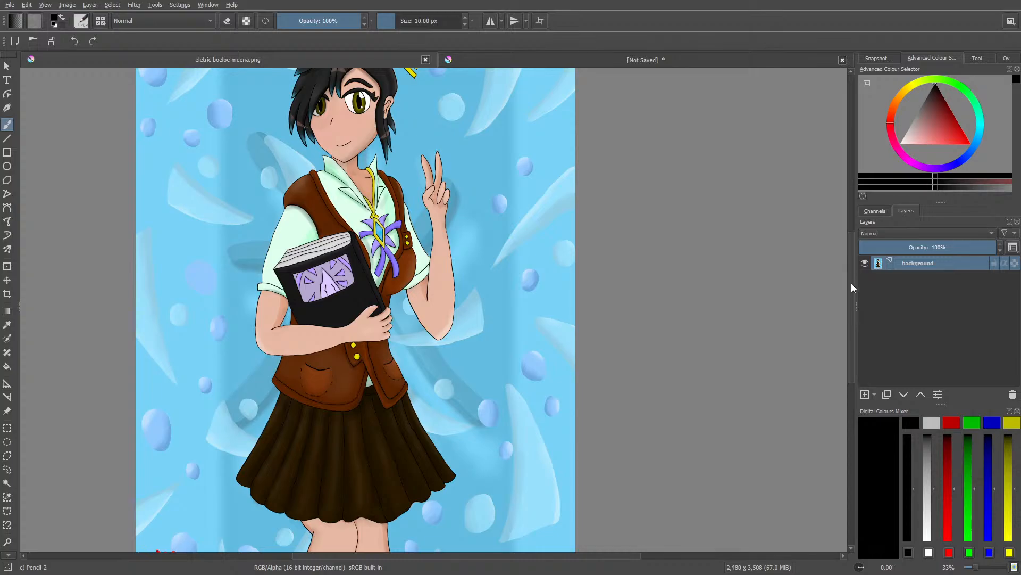
{"action": "left_click_drag", "start_coordinate": [851, 283], "coordinate": [851, 241]}
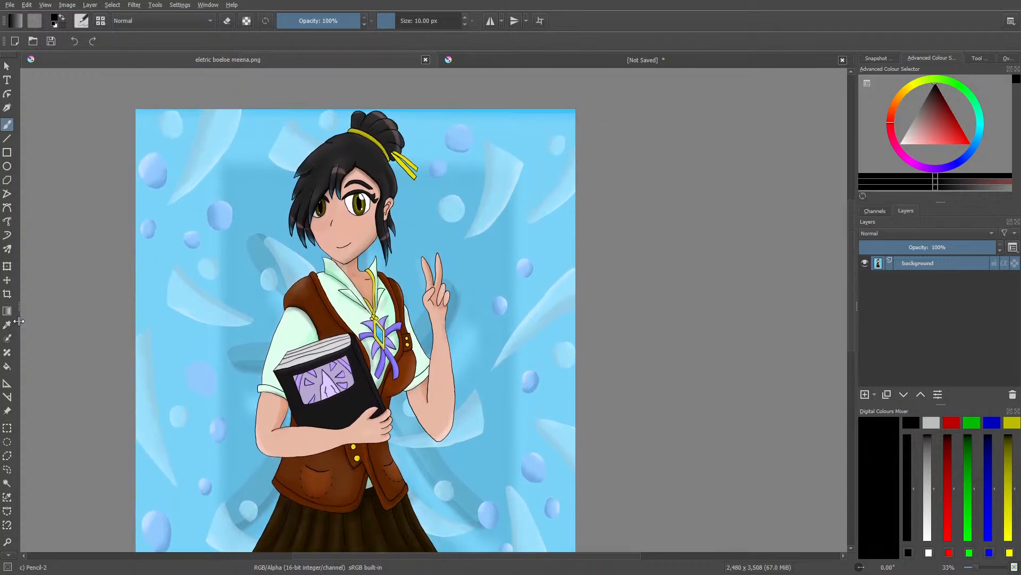
{"action": "left_click", "coordinate": [6, 428]}
{"action": "left_click_drag", "start_coordinate": [342, 193], "coordinate": [373, 217]}
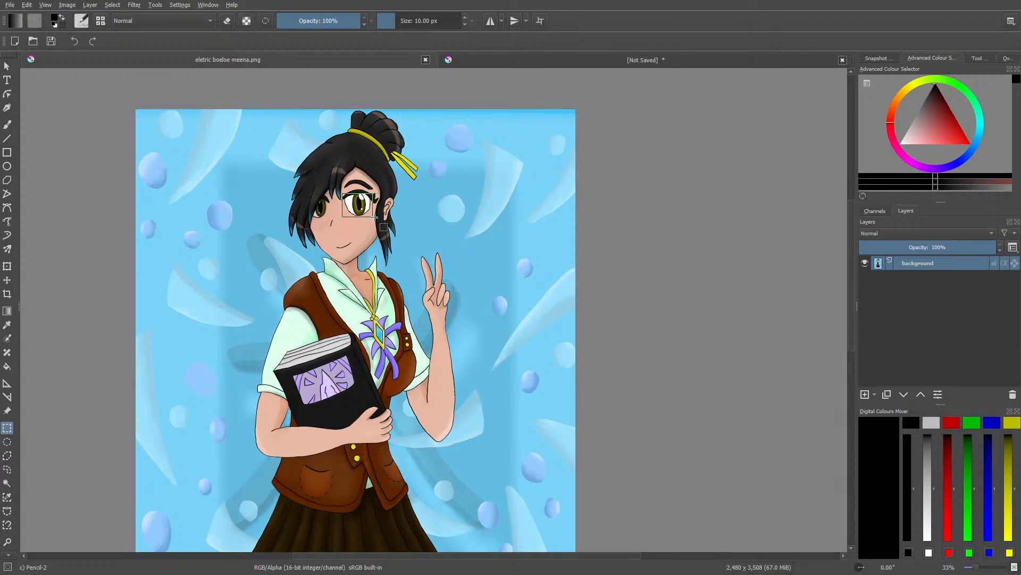
{"action": "left_click", "coordinate": [337, 211]}
{"action": "left_click_drag", "start_coordinate": [376, 218], "coordinate": [341, 185]}
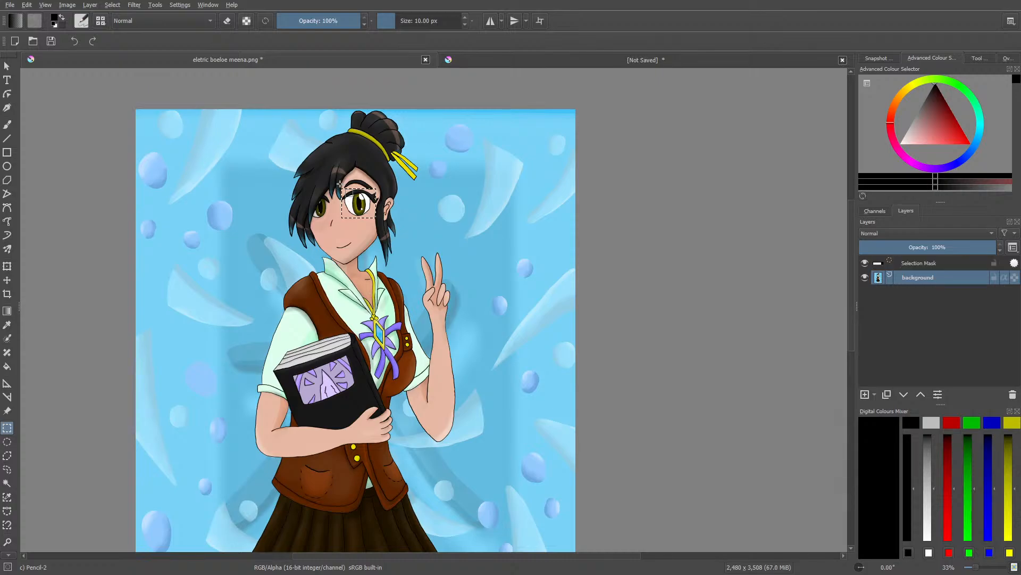
{"action": "left_click", "coordinate": [27, 5]}
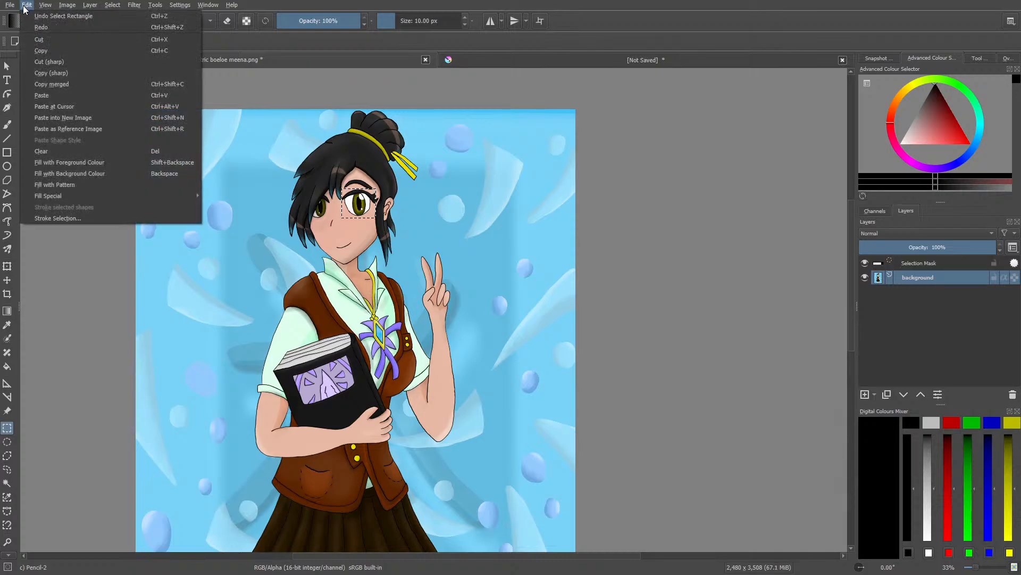
{"action": "left_click", "coordinate": [32, 49]}
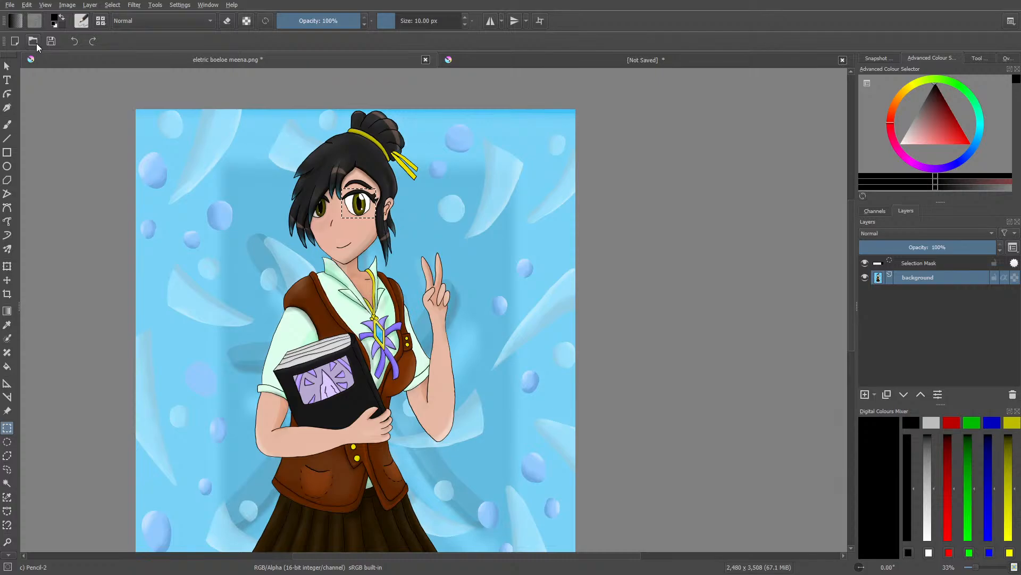
Step: Return to the unsaved head sketch and save it as the Krita document "meena frontface" in the story of awsomeness folder
{"action": "left_click", "coordinate": [521, 62]}
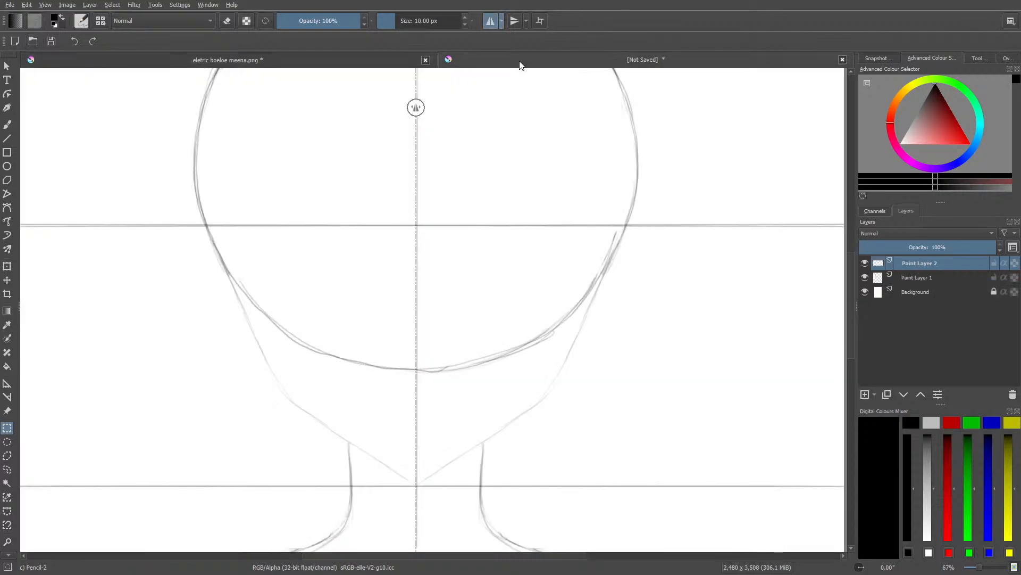
{"action": "left_click", "coordinate": [9, 4]}
{"action": "left_click", "coordinate": [22, 62]}
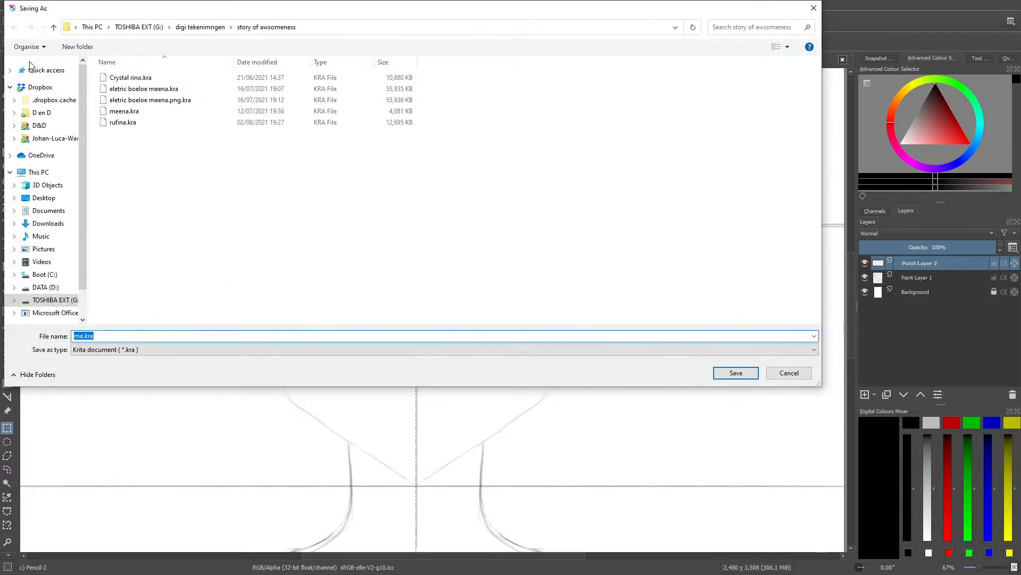
{"action": "type", "text": "meena "}
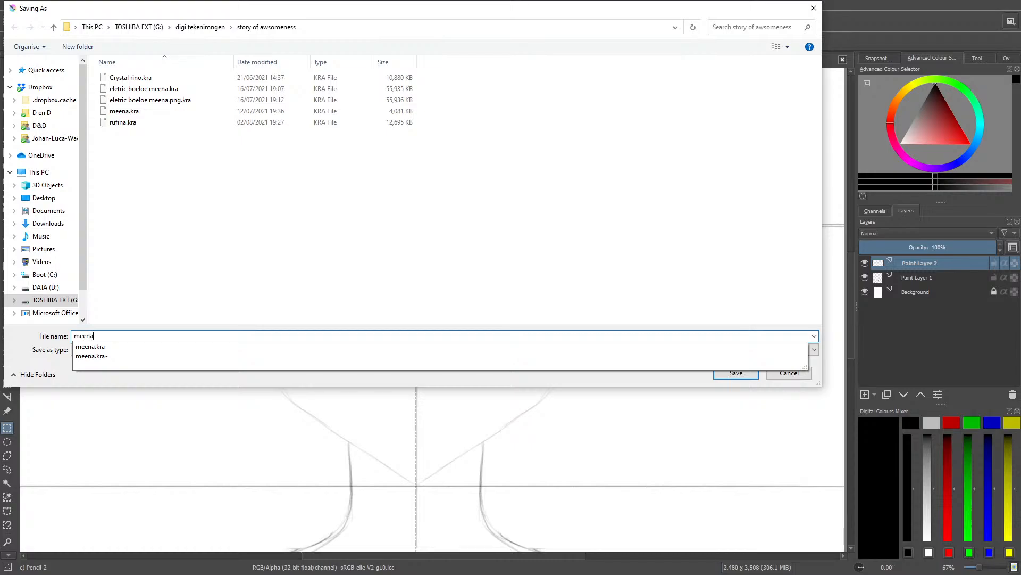
{"action": "type", "text": "front"}
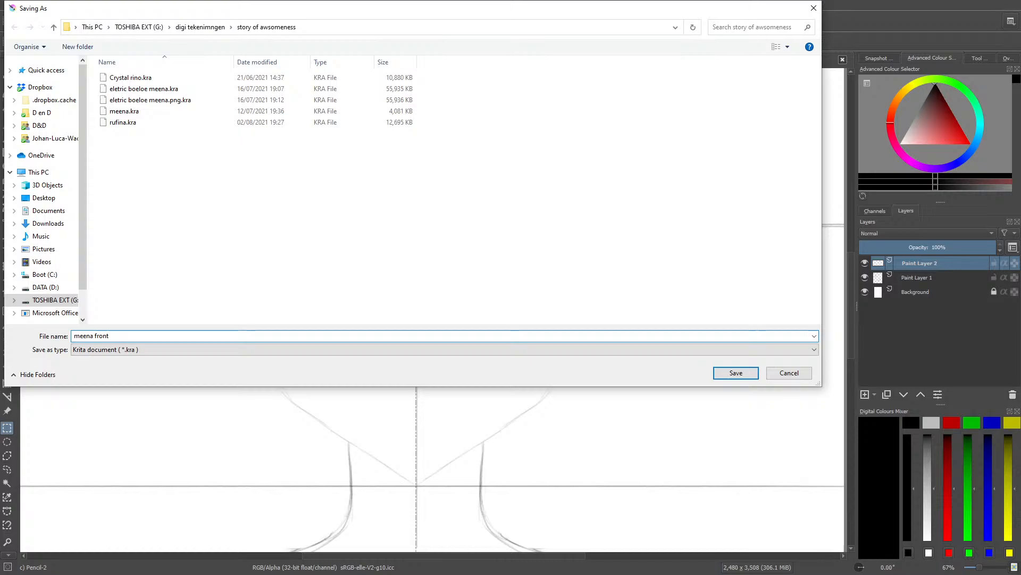
{"action": "type", "text": "face"}
{"action": "left_click", "coordinate": [734, 373]}
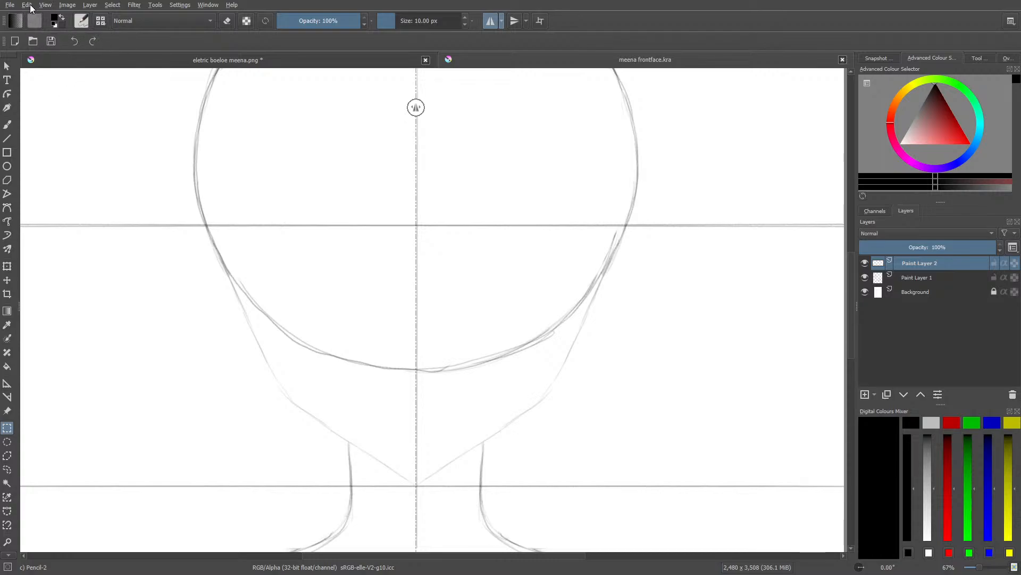
Step: Paste the copied eye into the head sketch as a new layer
{"action": "left_click", "coordinate": [10, 4]}
{"action": "mouse_move", "coordinate": [27, 5]}
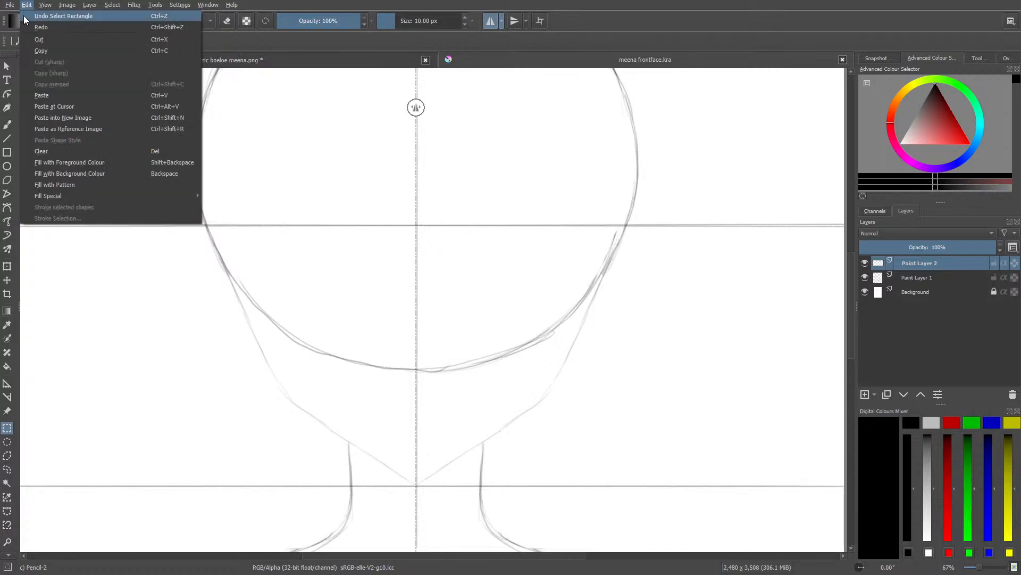
{"action": "left_click", "coordinate": [40, 94]}
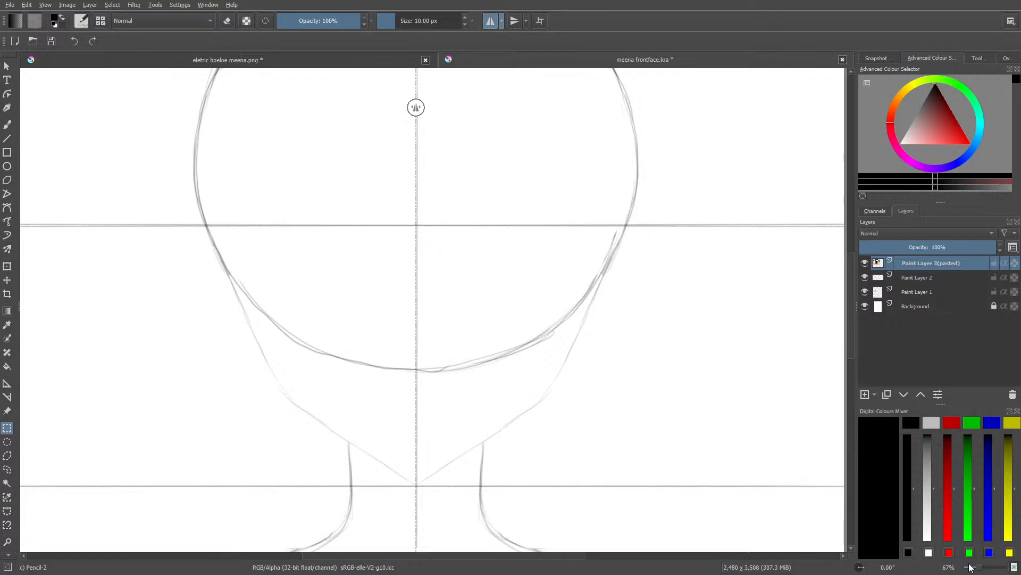
Step: Move the pasted eye beside the face's vertical center line, enlarge it, and position it across the middle horizontal guide
{"action": "left_click_drag", "start_coordinate": [980, 566], "coordinate": [982, 566]}
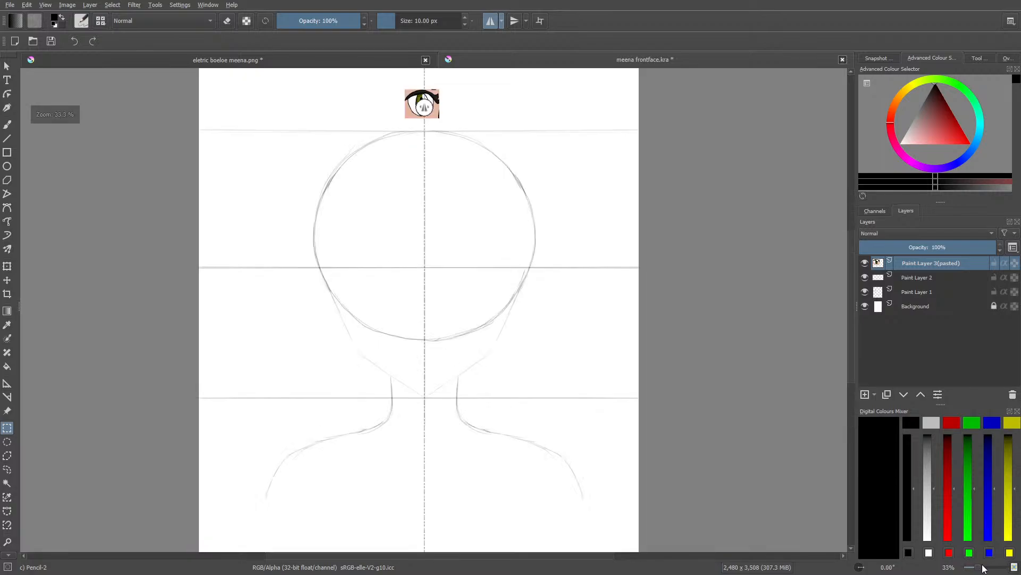
{"action": "left_click", "coordinate": [6, 280]}
{"action": "left_click_drag", "start_coordinate": [408, 105], "coordinate": [459, 282]}
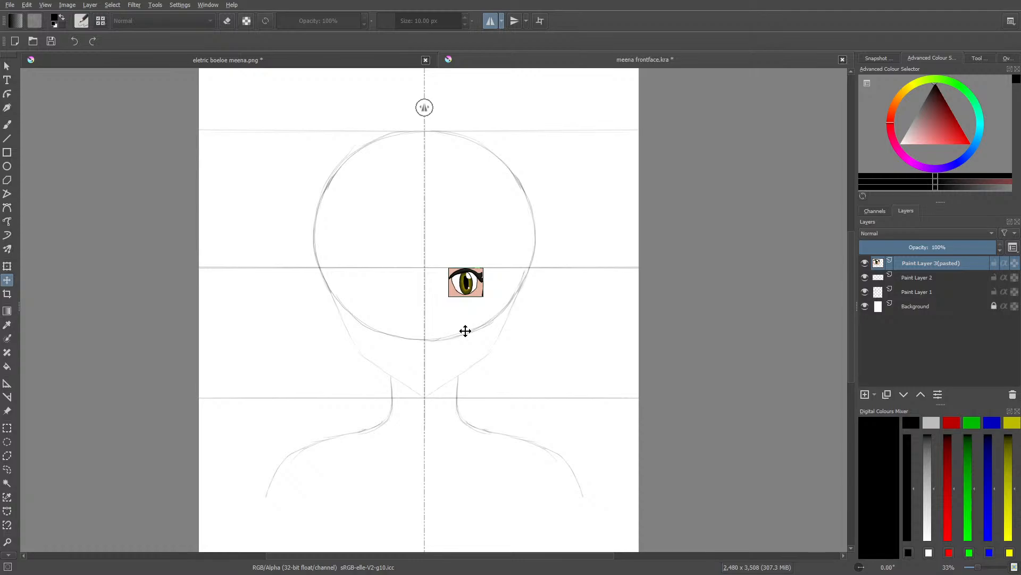
{"action": "left_click", "coordinate": [7, 266]}
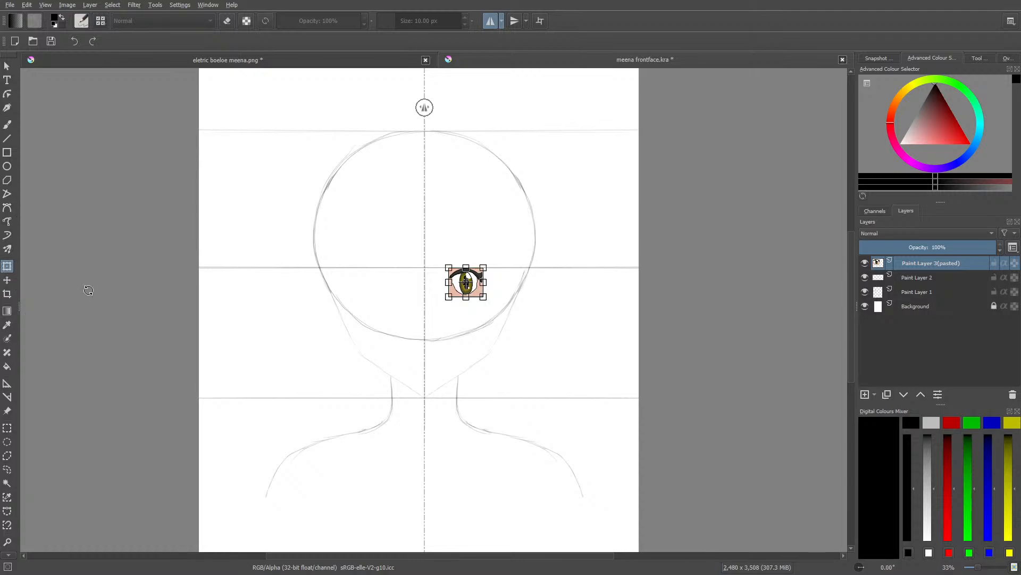
{"action": "left_click_drag", "start_coordinate": [483, 296], "coordinate": [525, 332]}
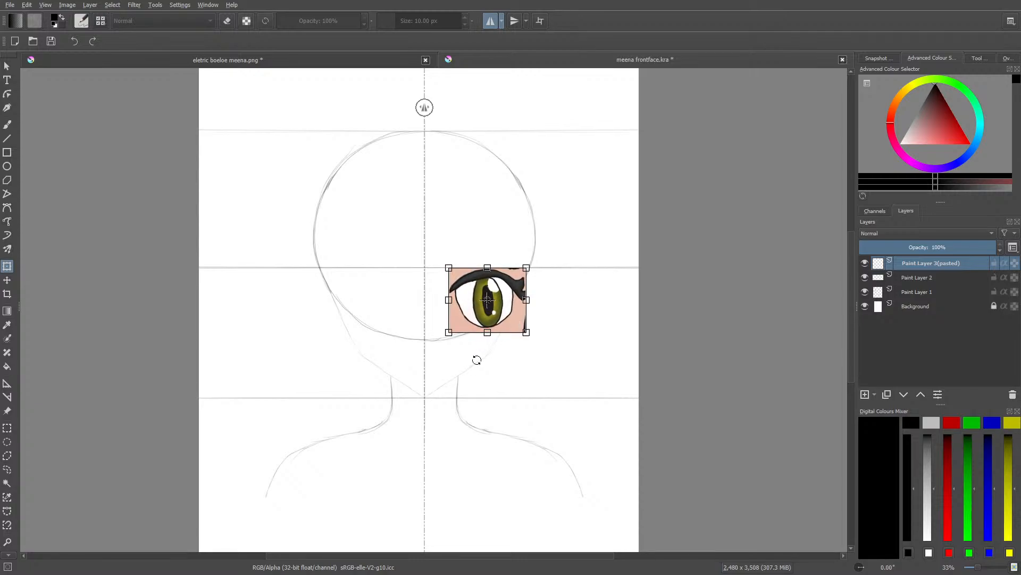
{"action": "left_click_drag", "start_coordinate": [473, 306], "coordinate": [456, 292]}
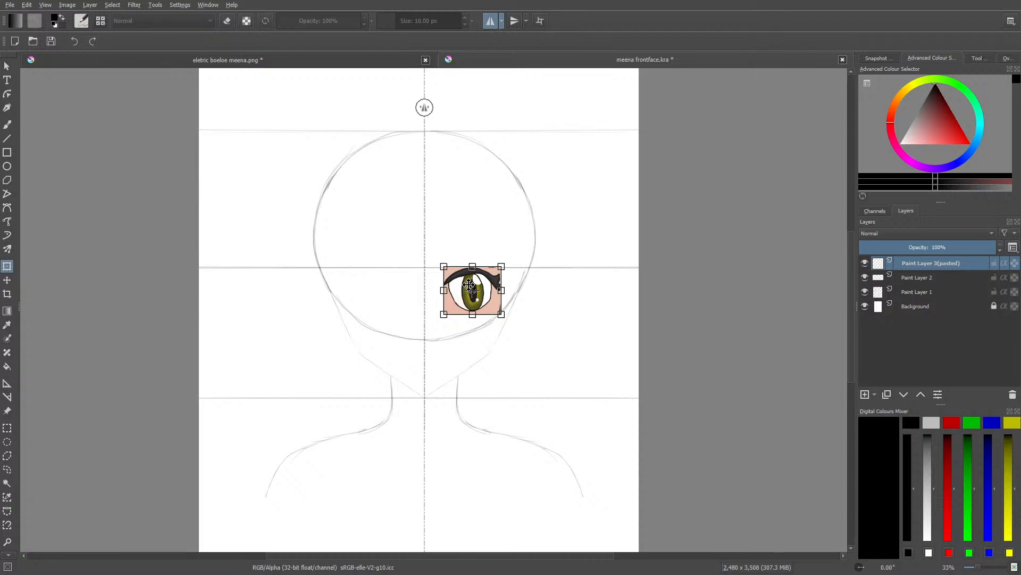
{"action": "left_click_drag", "start_coordinate": [469, 286], "coordinate": [470, 278]}
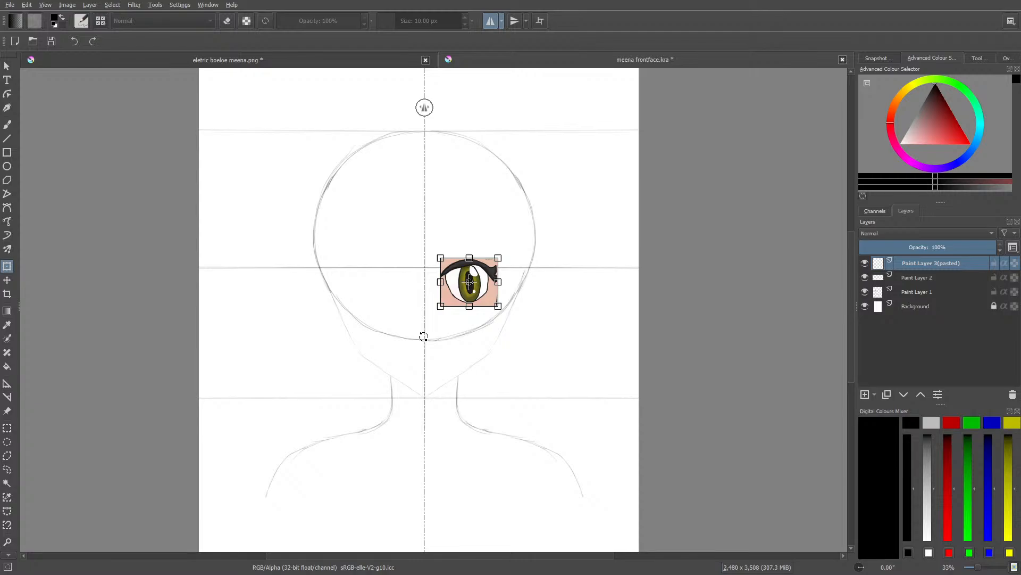
Step: Hide the pasted eye layer, then select the middle horizontal guide on Paint Layer 2, move it slightly higher, and deselect it
{"action": "left_click", "coordinate": [865, 263]}
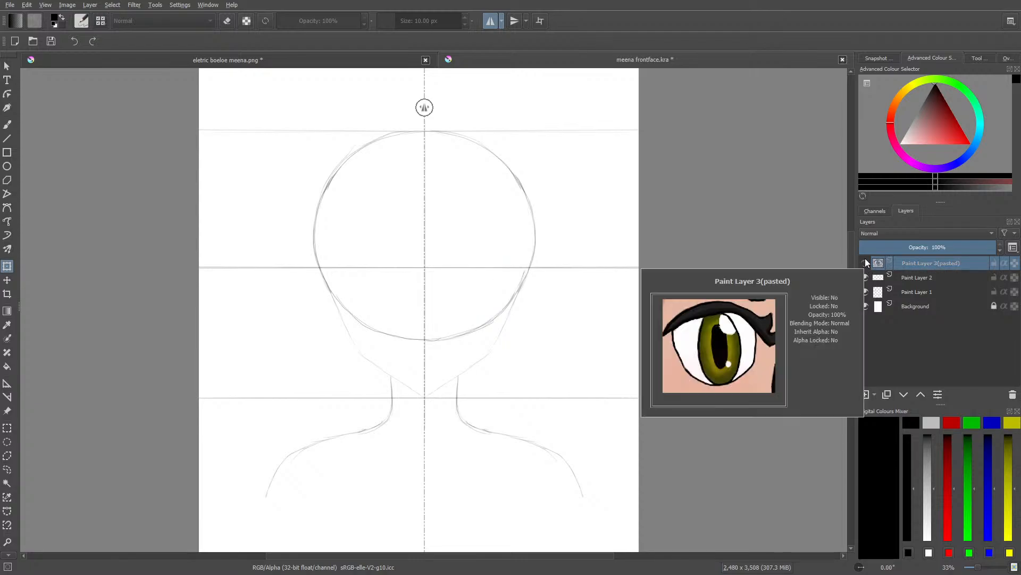
{"action": "left_click", "coordinate": [911, 278]}
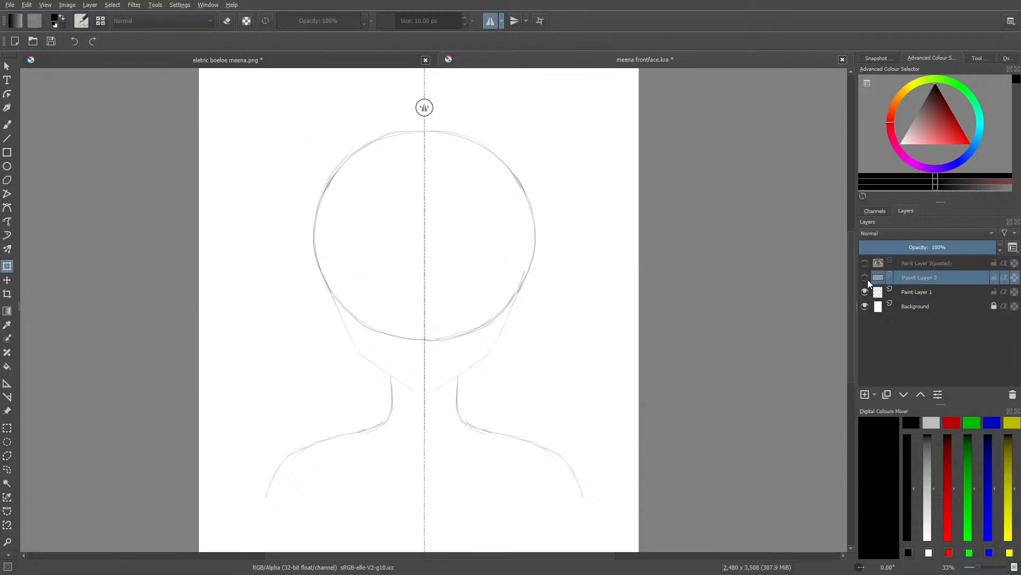
{"action": "left_click", "coordinate": [7, 428]}
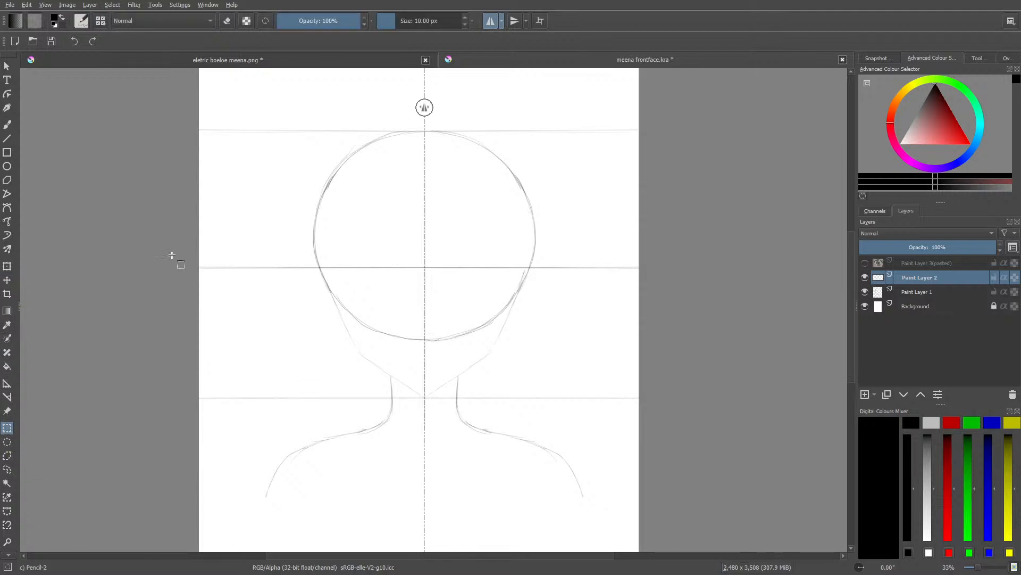
{"action": "left_click_drag", "start_coordinate": [159, 254], "coordinate": [674, 286]}
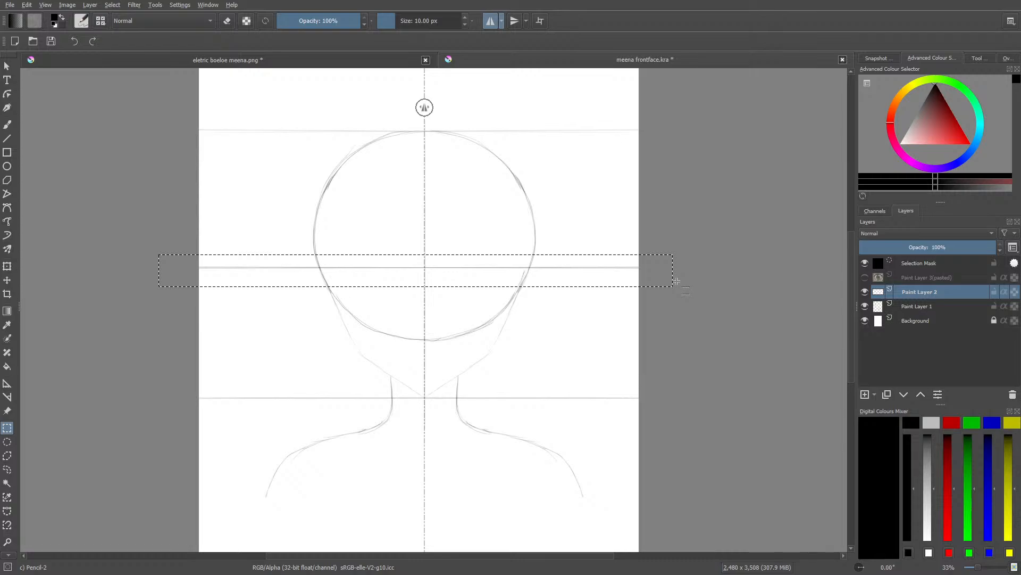
{"action": "left_click", "coordinate": [7, 280]}
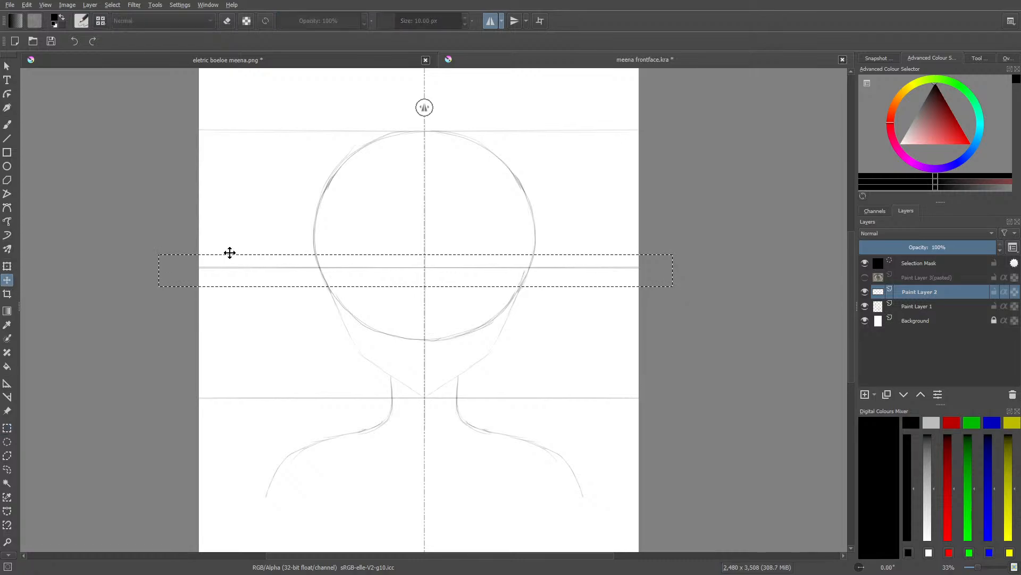
{"action": "left_click_drag", "start_coordinate": [206, 265], "coordinate": [204, 259]}
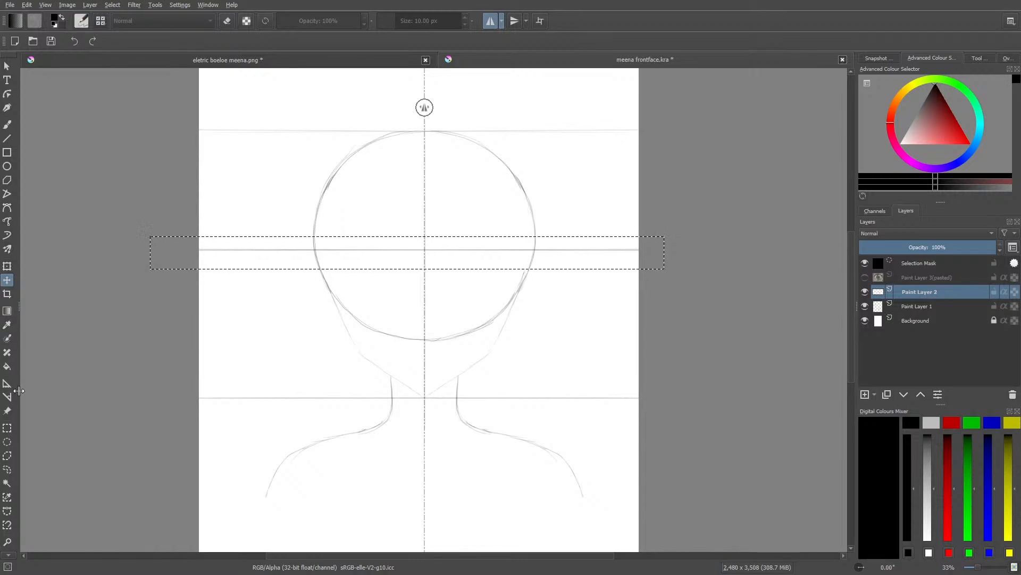
{"action": "left_click", "coordinate": [4, 430]}
{"action": "left_click", "coordinate": [161, 347]}
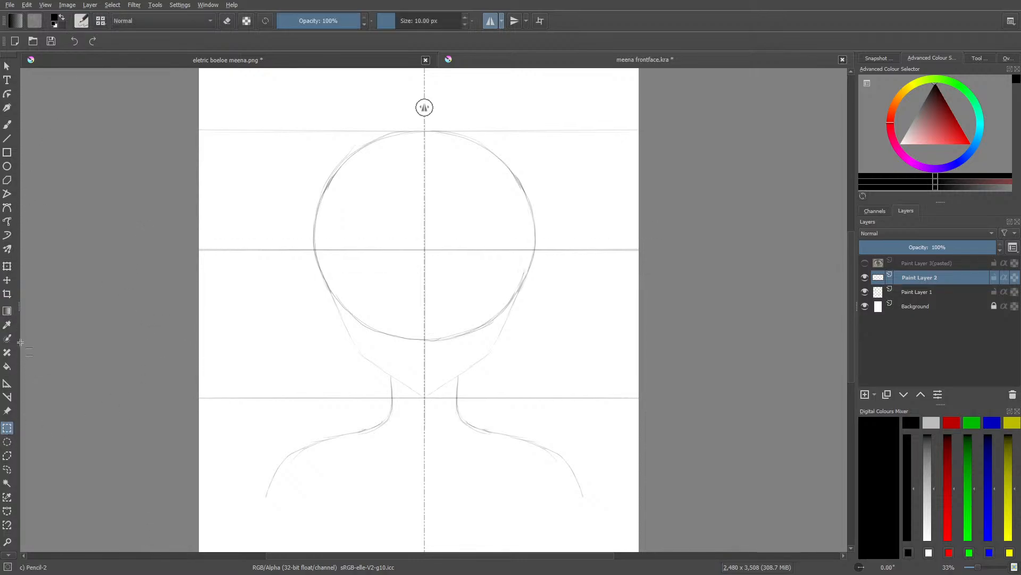
Step: Try to draw a straight horizontal guide across the lower part of the head circle with horizontal mirroring on
{"action": "left_click", "coordinate": [7, 125]}
{"action": "left_click", "coordinate": [7, 139]}
{"action": "left_click_drag", "start_coordinate": [155, 308], "coordinate": [696, 308]}
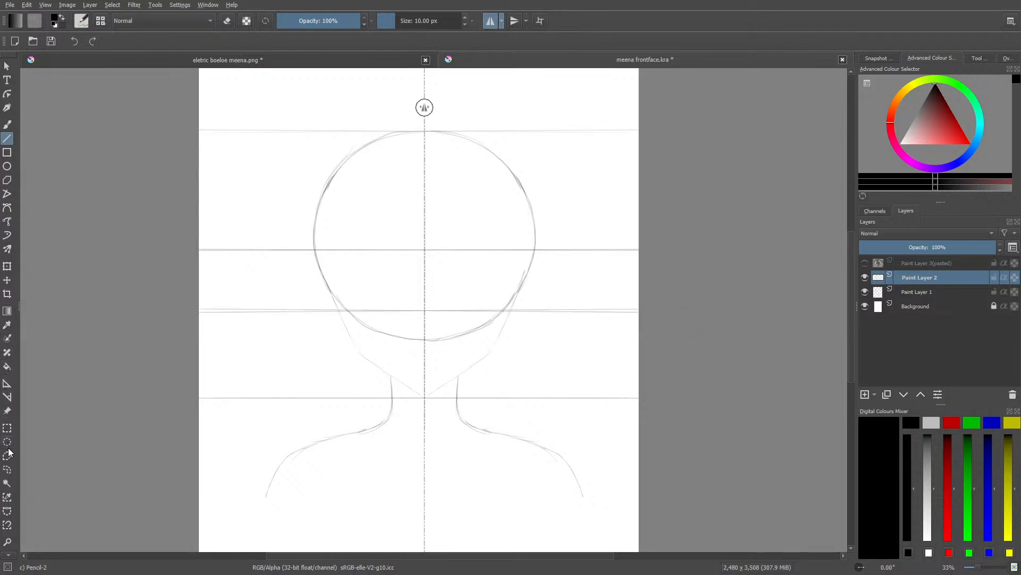
{"action": "left_click", "coordinate": [4, 429]}
{"action": "left_click_drag", "start_coordinate": [973, 567], "coordinate": [985, 571]}
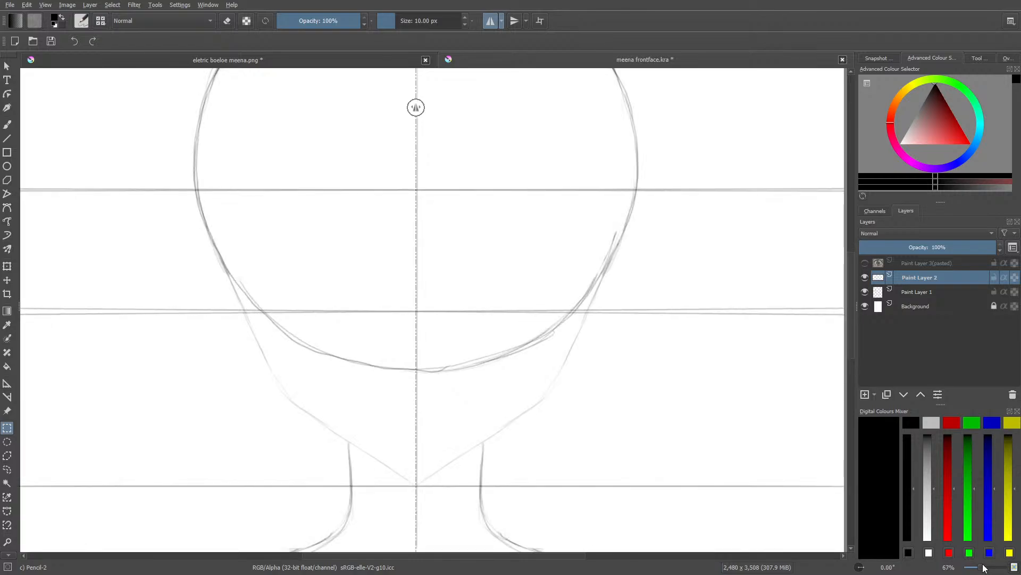
Step: Turn off horizontal mirroring and draw a single straight horizontal guide across the lower part of the head circle
{"action": "left_click", "coordinate": [487, 21]}
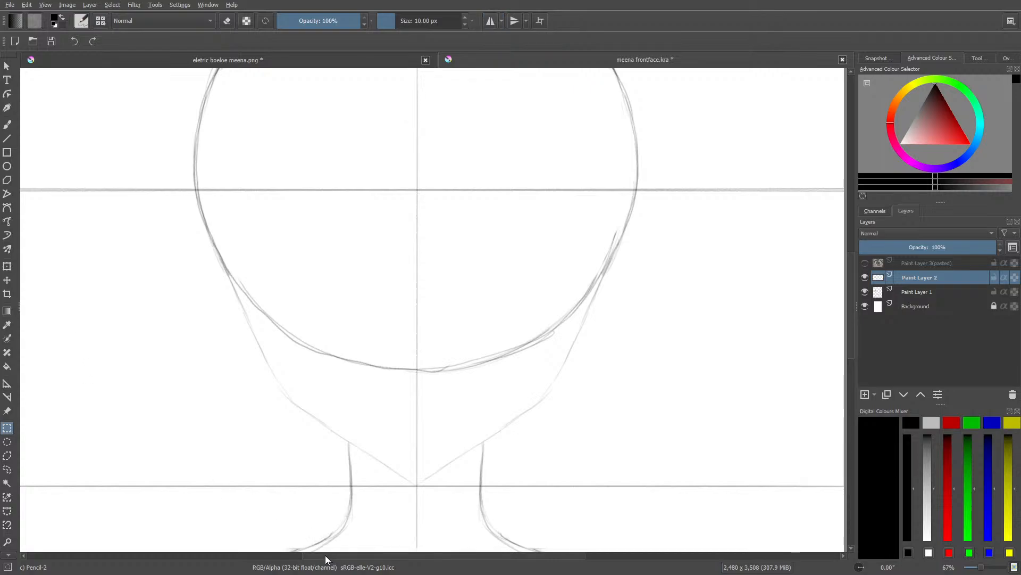
{"action": "left_click_drag", "start_coordinate": [325, 555], "coordinate": [268, 554]}
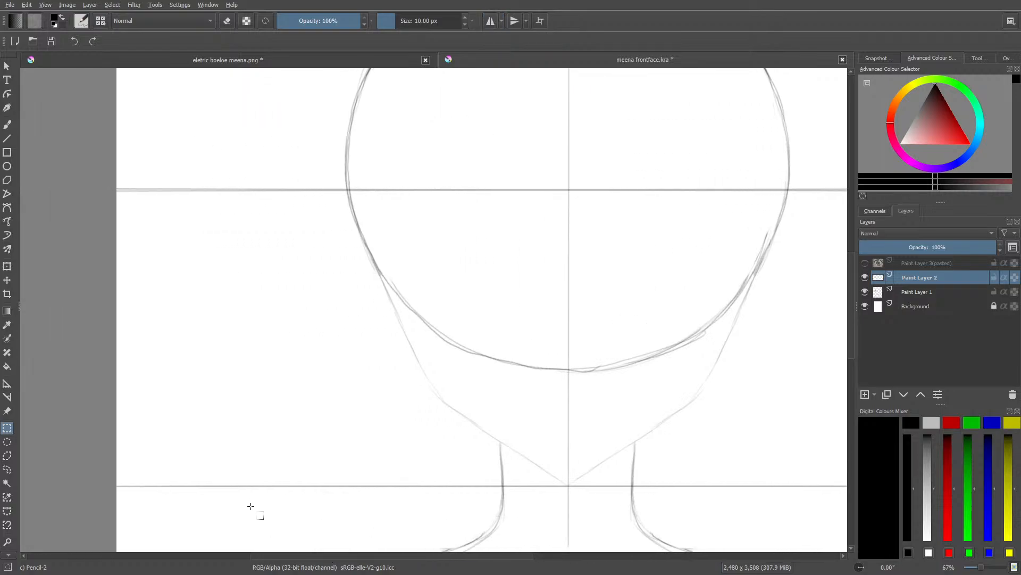
{"action": "left_click", "coordinate": [8, 140]}
{"action": "left_click_drag", "start_coordinate": [981, 568], "coordinate": [980, 570]}
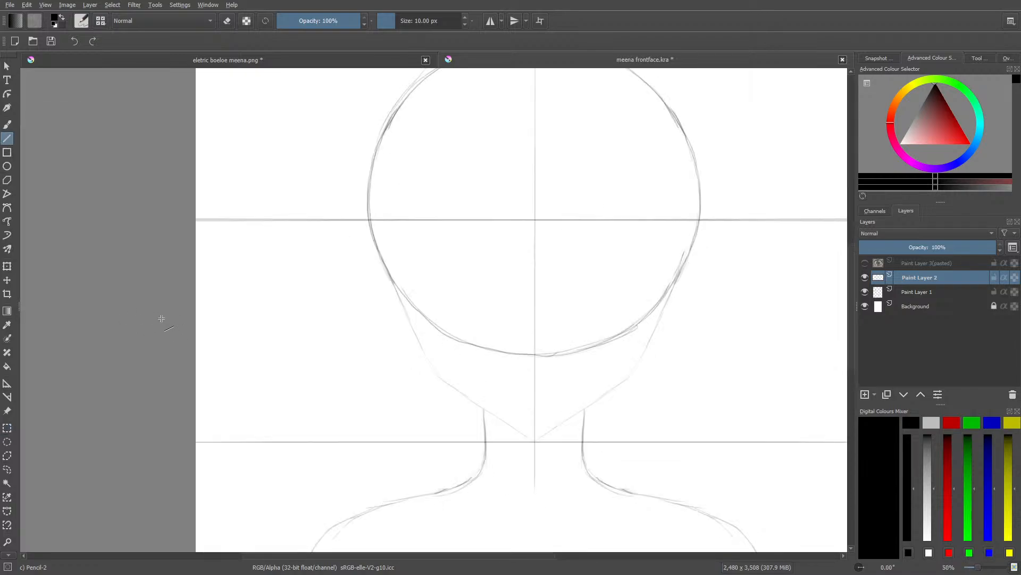
{"action": "mouse_move", "coordinate": [124, 326]}
{"action": "left_mouse_down"}
{"action": "mouse_move", "coordinate": [1000, 336]}
{"action": "mouse_move", "coordinate": [1005, 314]}
{"action": "mouse_move", "coordinate": [1019, 326]}
{"action": "left_mouse_up"}
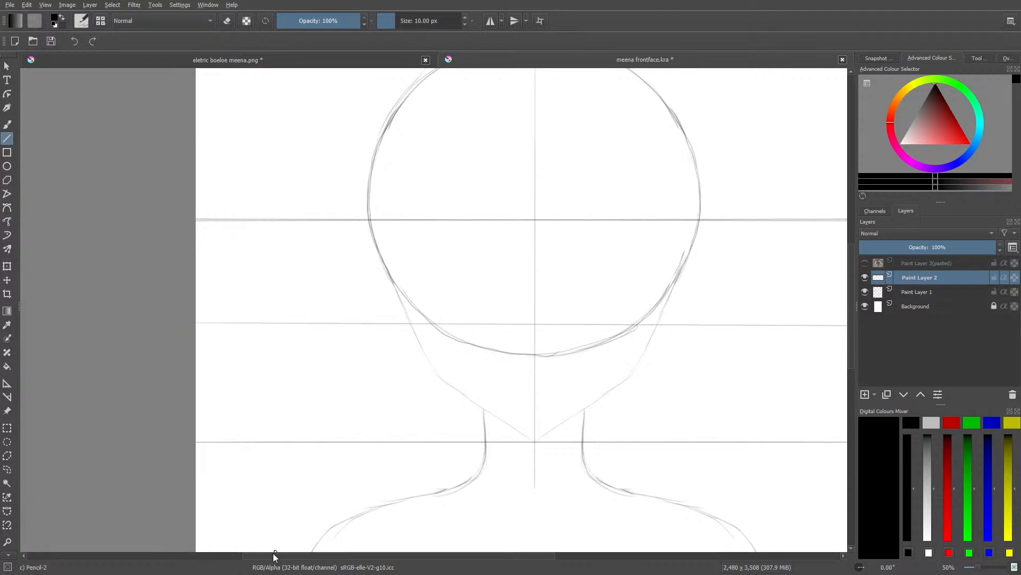
Step: Select the new lower horizontal guide with a rectangle and move it down to the base of the head circle
{"action": "left_click_drag", "start_coordinate": [274, 555], "coordinate": [307, 555]}
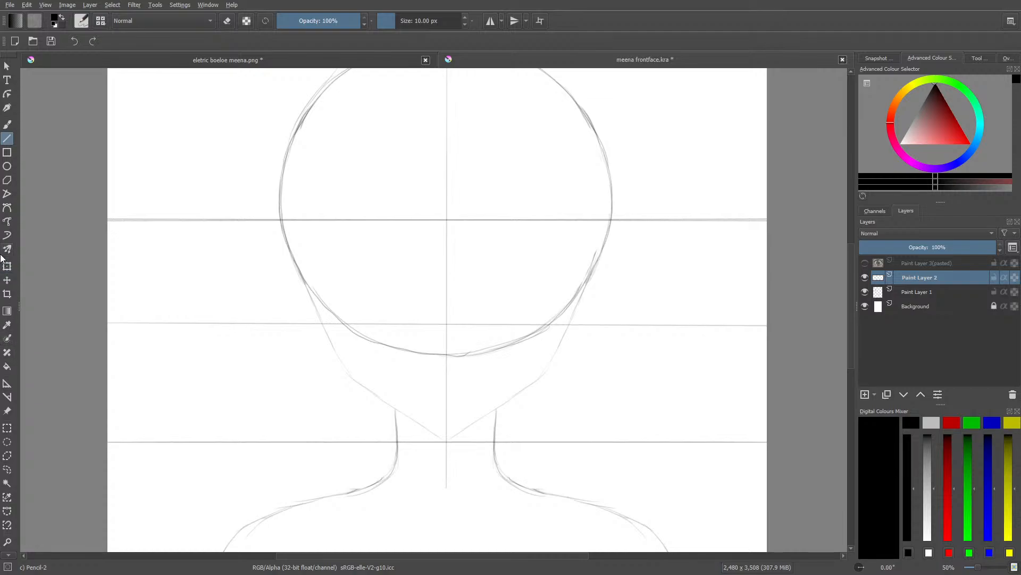
{"action": "left_click", "coordinate": [10, 424]}
{"action": "left_click_drag", "start_coordinate": [59, 303], "coordinate": [797, 350]}
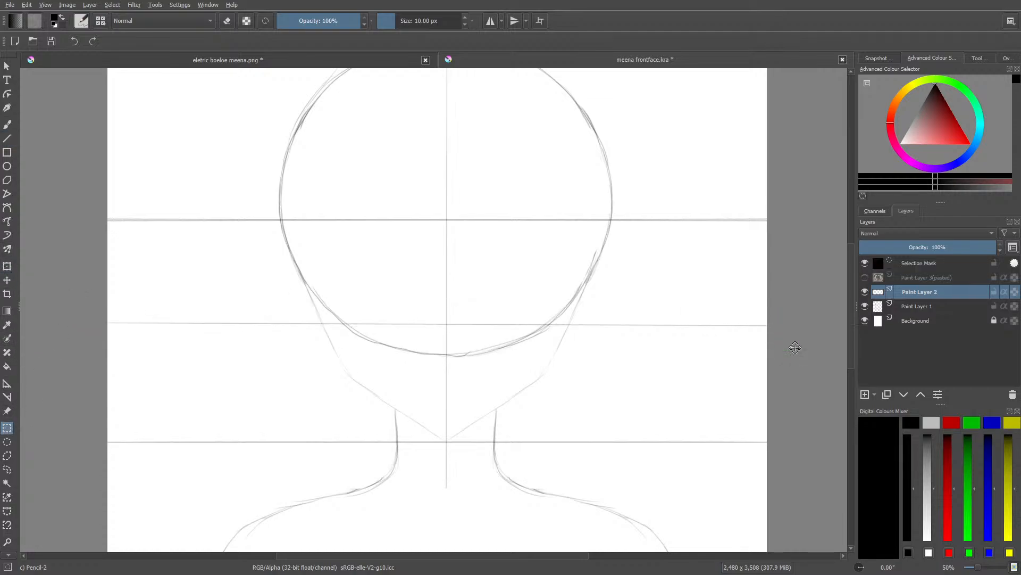
{"action": "left_click", "coordinate": [7, 280]}
{"action": "left_click_drag", "start_coordinate": [116, 326], "coordinate": [107, 286]}
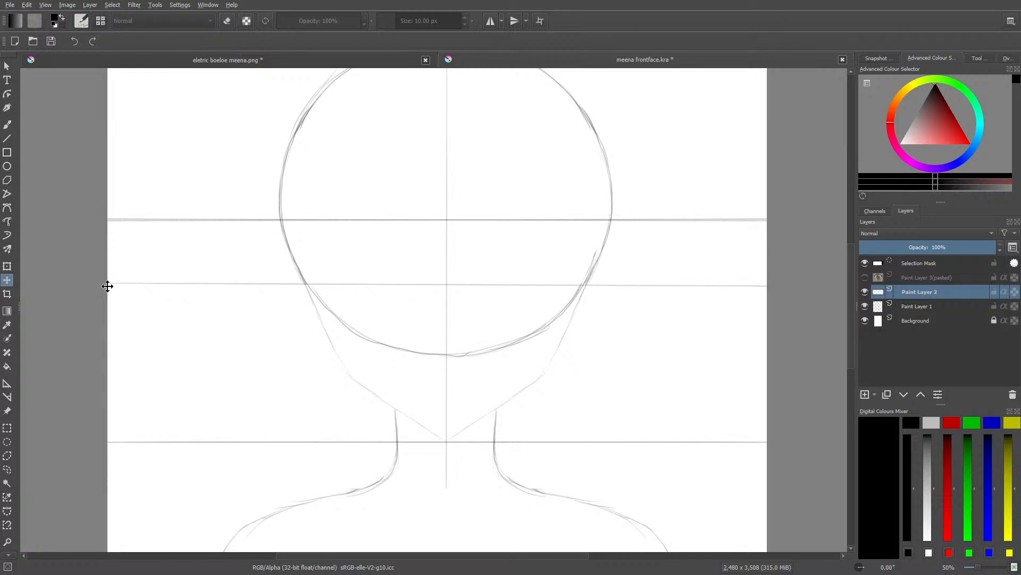
{"action": "left_click_drag", "start_coordinate": [107, 286], "coordinate": [107, 289]}
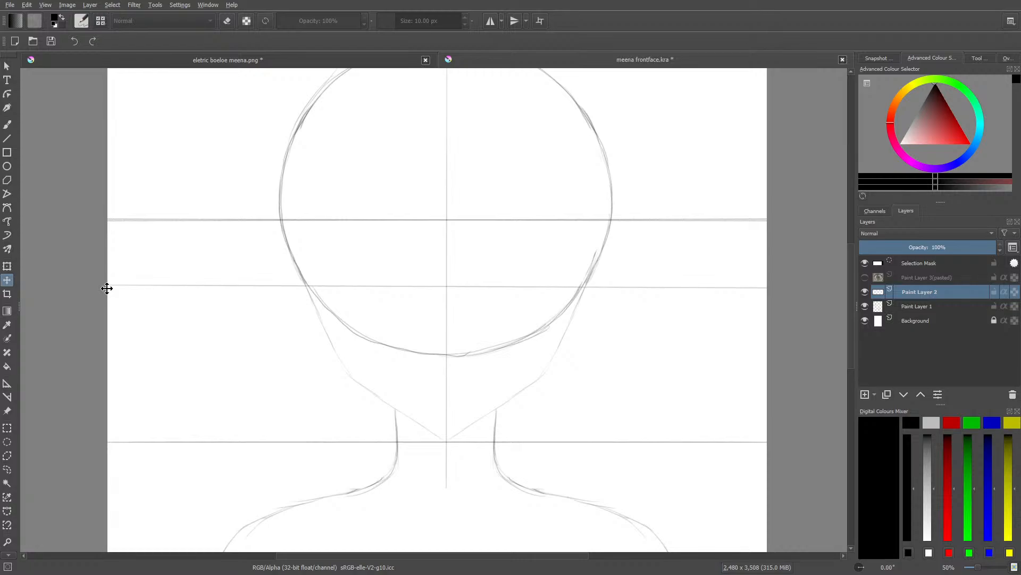
{"action": "left_click_drag", "start_coordinate": [107, 287], "coordinate": [118, 359]}
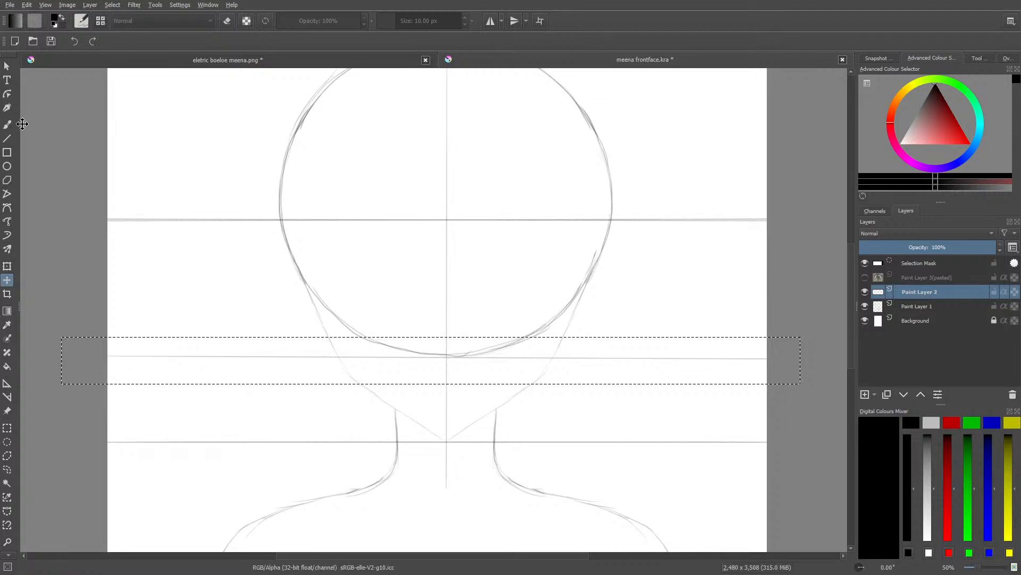
Step: Clear the rectangular selection around the moved guide
{"action": "left_click", "coordinate": [6, 427]}
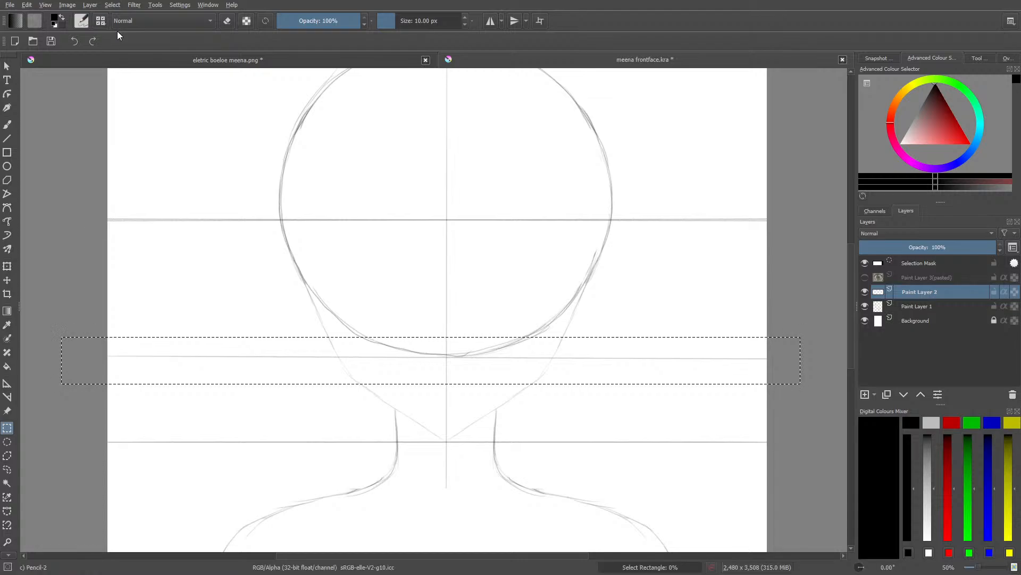
{"action": "left_click", "coordinate": [112, 6]}
{"action": "left_click", "coordinate": [111, 7]}
{"action": "left_click_drag", "start_coordinate": [107, 277], "coordinate": [150, 303]}
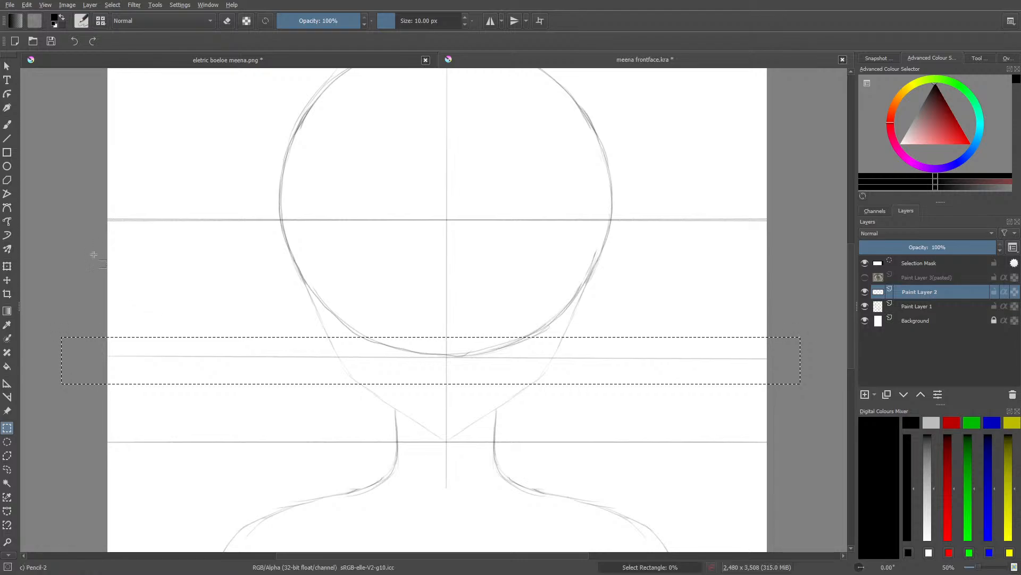
{"action": "left_click", "coordinate": [113, 5]}
{"action": "left_click", "coordinate": [113, 26]}
{"action": "key", "text": "ctrl+shift+a"}
Step: Make a small rectangular selection beside the head and deselect it
{"action": "left_click_drag", "start_coordinate": [125, 277], "coordinate": [147, 305]}
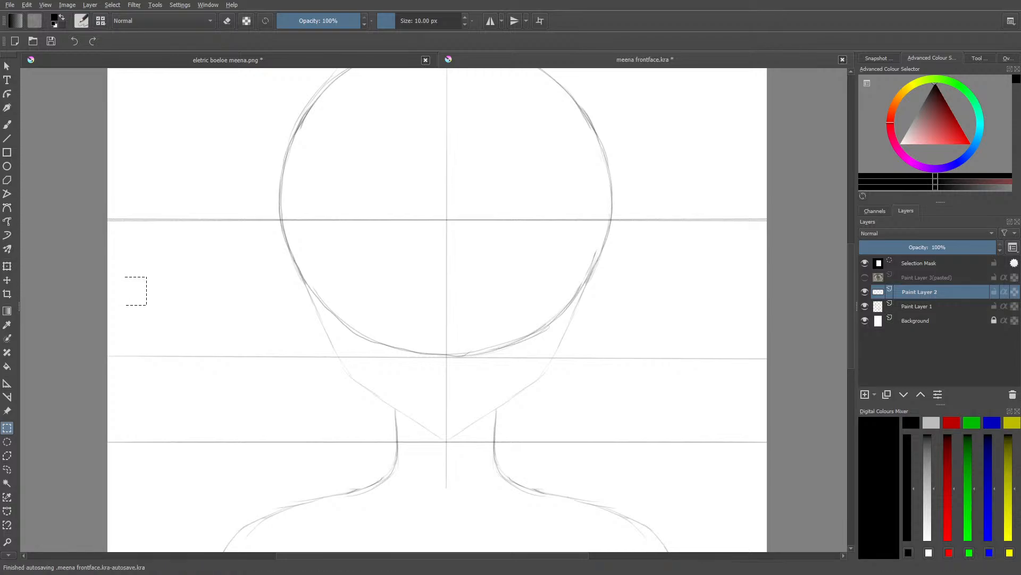
{"action": "left_click", "coordinate": [112, 6]}
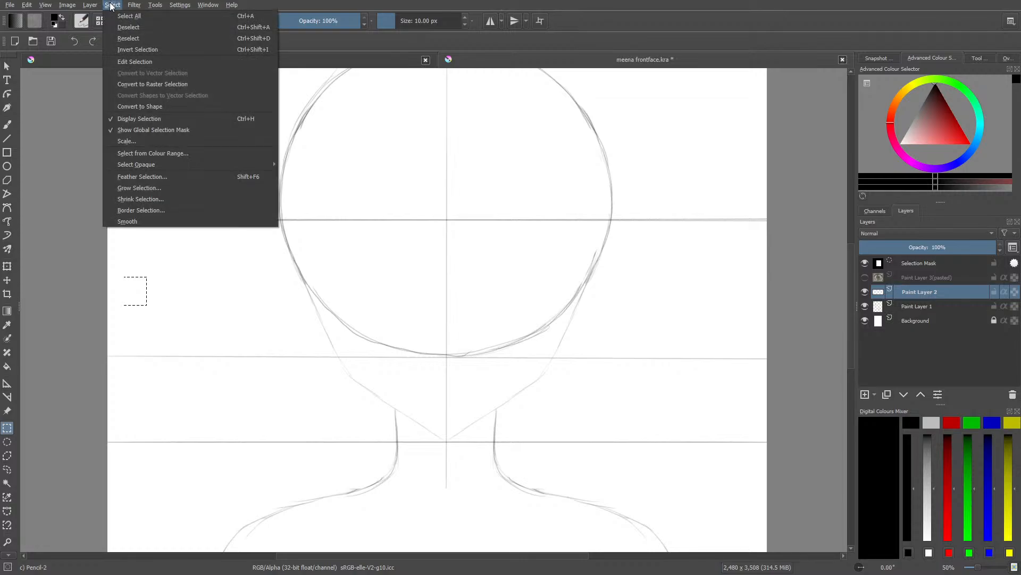
{"action": "left_click", "coordinate": [118, 26]}
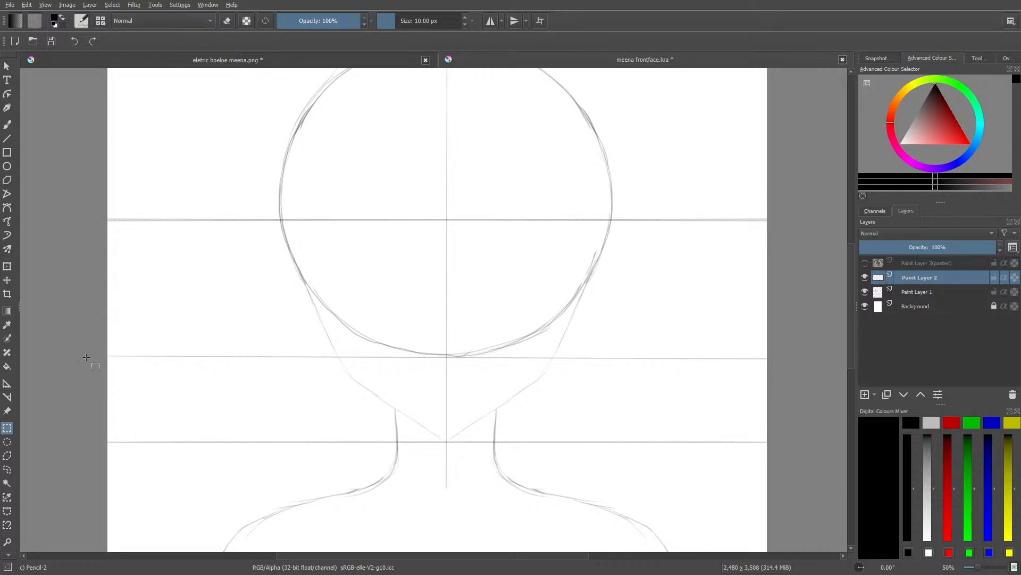
Step: With horizontal mirroring on, sketch a small peaked nose on the center line and draw a straight horizontal guide across its tip
{"action": "left_click", "coordinate": [6, 124]}
{"action": "left_click", "coordinate": [489, 21]}
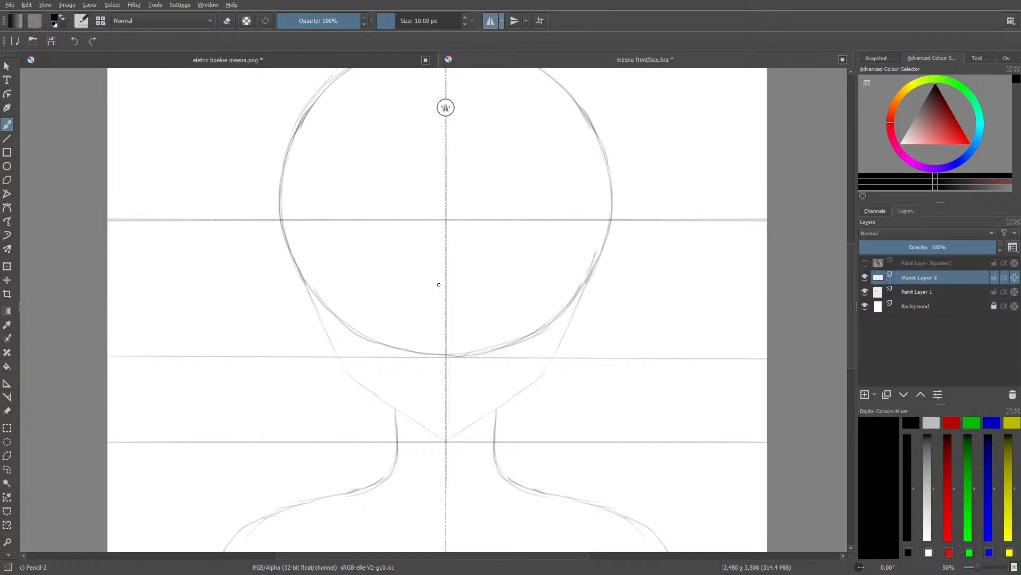
{"action": "left_click_drag", "start_coordinate": [446, 275], "coordinate": [433, 283]}
{"action": "left_click", "coordinate": [8, 138]}
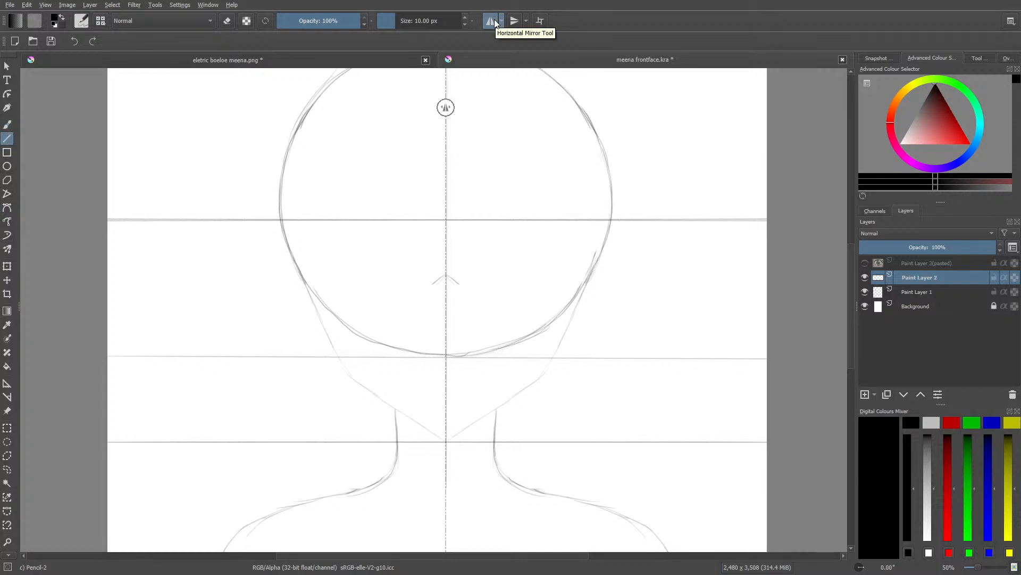
{"action": "mouse_move", "coordinate": [76, 271]}
{"action": "left_mouse_down"}
{"action": "mouse_move", "coordinate": [644, 296]}
{"action": "mouse_move", "coordinate": [734, 273]}
{"action": "mouse_move", "coordinate": [799, 274]}
{"action": "mouse_move", "coordinate": [748, 264]}
{"action": "mouse_move", "coordinate": [32, 296]}
{"action": "mouse_move", "coordinate": [69, 286]}
{"action": "mouse_move", "coordinate": [796, 278]}
{"action": "mouse_move", "coordinate": [274, 308]}
{"action": "mouse_move", "coordinate": [49, 287]}
{"action": "mouse_move", "coordinate": [845, 271]}
{"action": "left_mouse_up"}
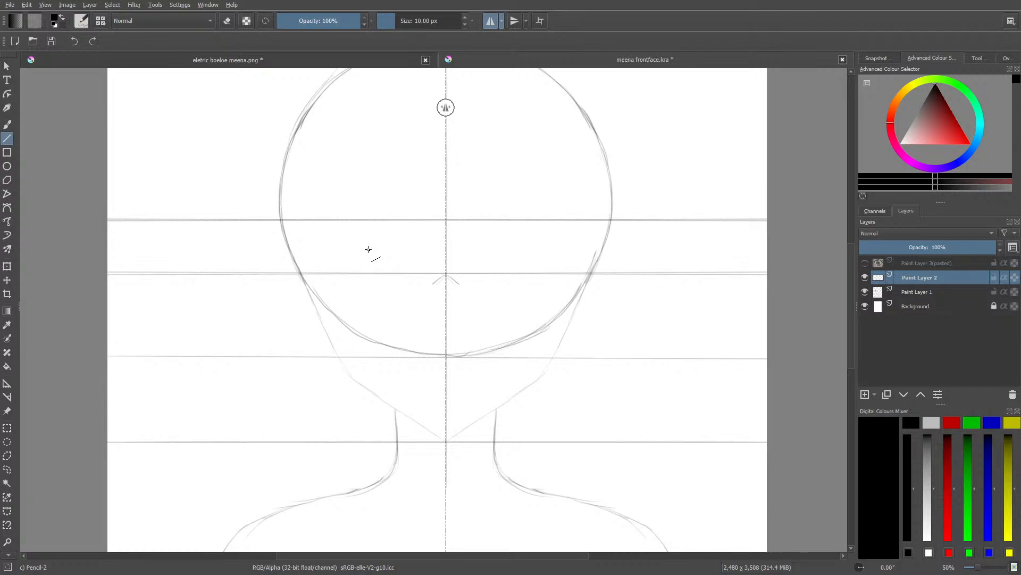
Step: Sketch rounded, mirrored eye outlines with the brush between the upper eye guide and the nose guide on Paint Layer 2
{"action": "left_click_drag", "start_coordinate": [972, 568], "coordinate": [985, 569]}
{"action": "mouse_move", "coordinate": [851, 324]}
{"action": "left_mouse_down"}
{"action": "mouse_move", "coordinate": [846, 267]}
{"action": "mouse_move", "coordinate": [855, 289]}
{"action": "left_mouse_up"}
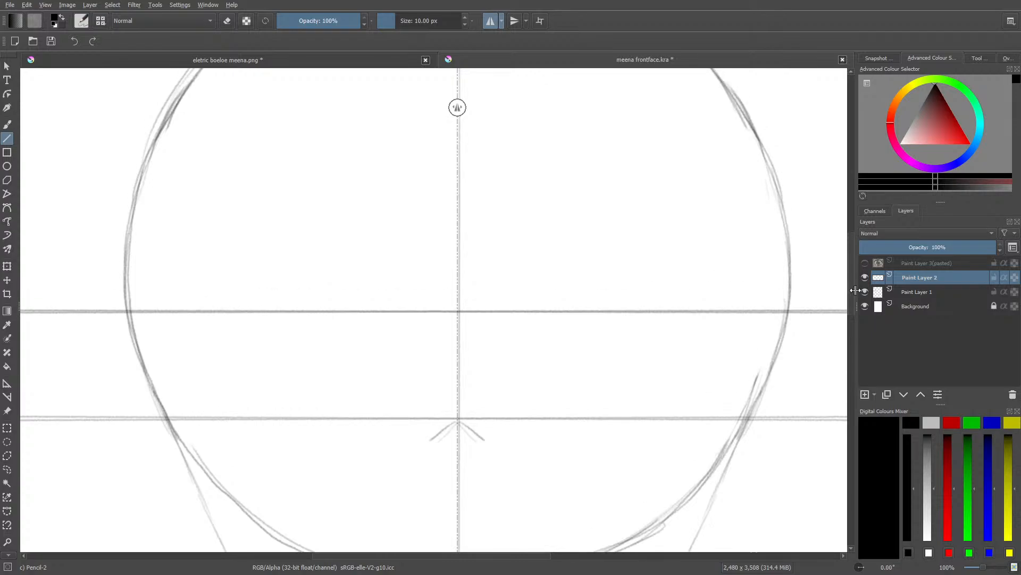
{"action": "left_click", "coordinate": [5, 127]}
{"action": "mouse_move", "coordinate": [398, 381]}
{"action": "left_mouse_down"}
{"action": "mouse_move", "coordinate": [385, 408]}
{"action": "mouse_move", "coordinate": [394, 384]}
{"action": "mouse_move", "coordinate": [368, 417]}
{"action": "mouse_move", "coordinate": [378, 413]}
{"action": "mouse_move", "coordinate": [346, 422]}
{"action": "left_mouse_up"}
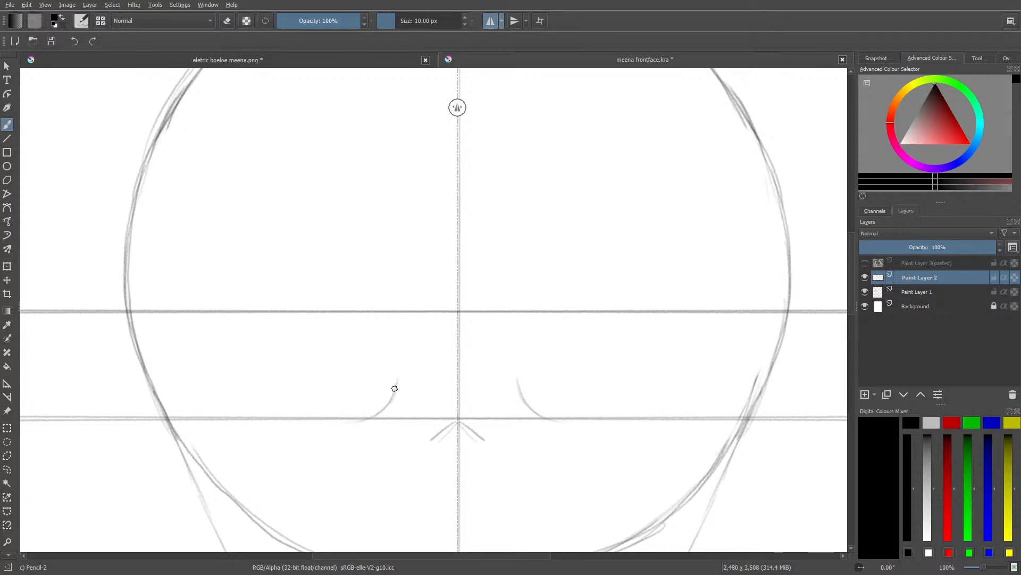
{"action": "mouse_move", "coordinate": [395, 390]}
{"action": "left_mouse_down"}
{"action": "mouse_move", "coordinate": [385, 319]}
{"action": "mouse_move", "coordinate": [263, 310]}
{"action": "mouse_move", "coordinate": [315, 310]}
{"action": "mouse_move", "coordinate": [252, 326]}
{"action": "mouse_move", "coordinate": [254, 383]}
{"action": "mouse_move", "coordinate": [283, 413]}
{"action": "mouse_move", "coordinate": [317, 416]}
{"action": "mouse_move", "coordinate": [321, 427]}
{"action": "mouse_move", "coordinate": [346, 427]}
{"action": "left_mouse_up"}
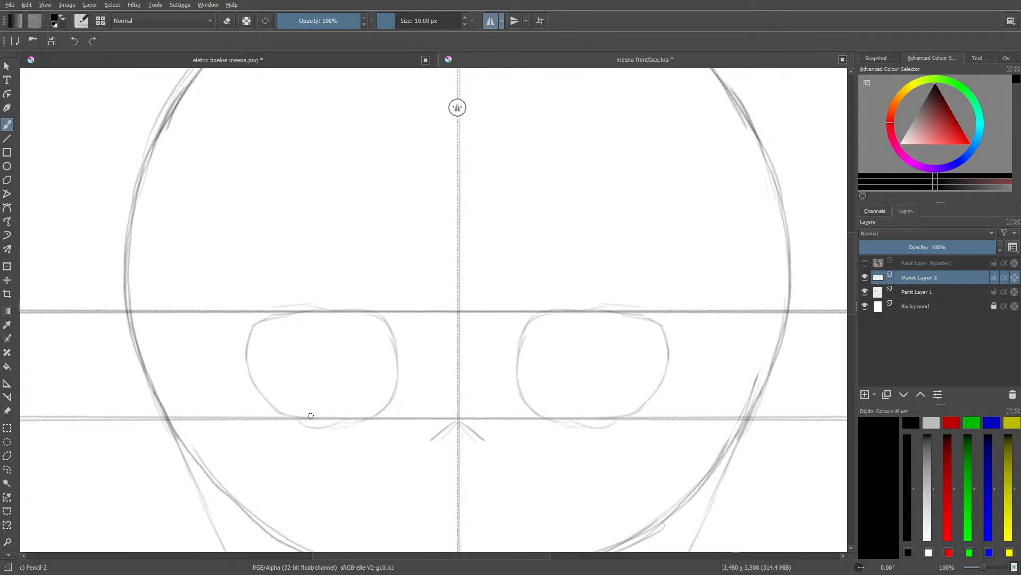
Step: Add reshaping strokes to the mirrored eye outlines, and erase both outlines with the Eraser Circle at 70.97 px
{"action": "mouse_move", "coordinate": [281, 406]}
{"action": "left_mouse_down"}
{"action": "mouse_move", "coordinate": [264, 371]}
{"action": "mouse_move", "coordinate": [270, 377]}
{"action": "mouse_move", "coordinate": [268, 320]}
{"action": "mouse_move", "coordinate": [261, 330]}
{"action": "mouse_move", "coordinate": [339, 301]}
{"action": "mouse_move", "coordinate": [277, 314]}
{"action": "mouse_move", "coordinate": [356, 311]}
{"action": "mouse_move", "coordinate": [314, 306]}
{"action": "mouse_move", "coordinate": [391, 327]}
{"action": "mouse_move", "coordinate": [309, 310]}
{"action": "mouse_move", "coordinate": [337, 314]}
{"action": "mouse_move", "coordinate": [271, 323]}
{"action": "mouse_move", "coordinate": [289, 318]}
{"action": "mouse_move", "coordinate": [255, 350]}
{"action": "mouse_move", "coordinate": [254, 371]}
{"action": "mouse_move", "coordinate": [310, 427]}
{"action": "mouse_move", "coordinate": [289, 422]}
{"action": "mouse_move", "coordinate": [331, 421]}
{"action": "mouse_move", "coordinate": [315, 428]}
{"action": "mouse_move", "coordinate": [372, 412]}
{"action": "left_mouse_up"}
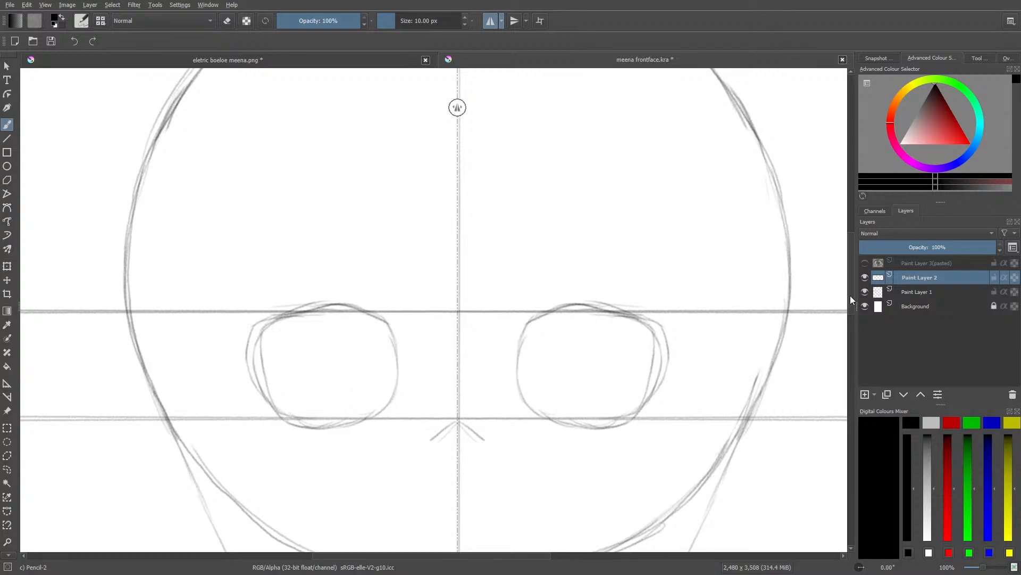
{"action": "left_click_drag", "start_coordinate": [850, 295], "coordinate": [859, 315]}
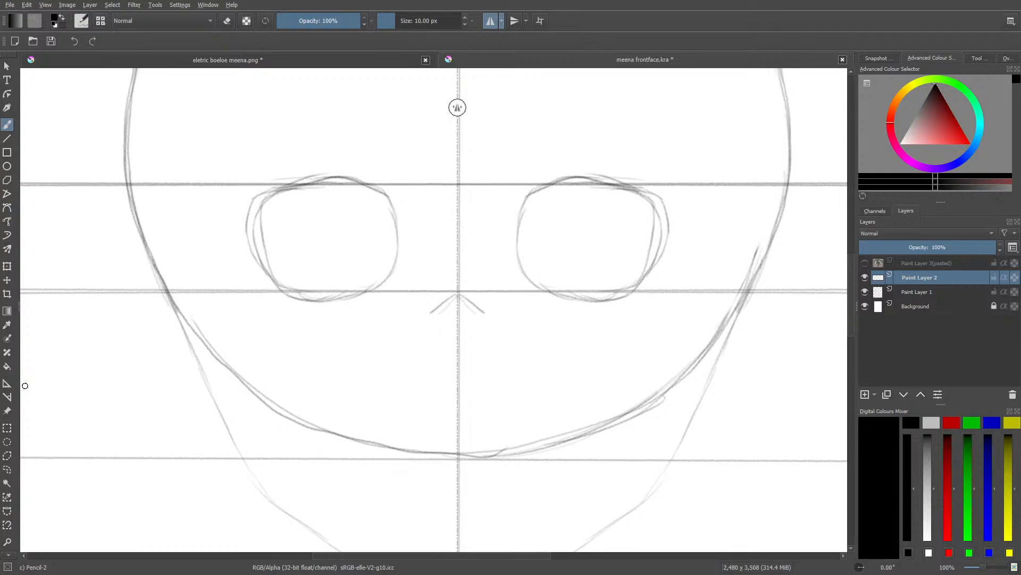
{"action": "key", "text": "e"}
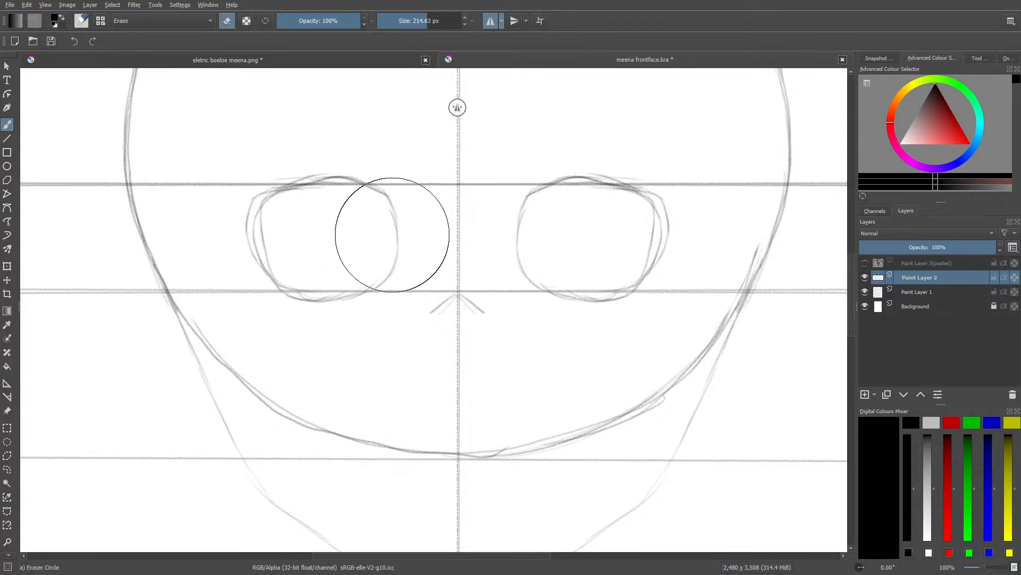
{"action": "left_click", "coordinate": [415, 20]}
{"action": "mouse_move", "coordinate": [392, 219]}
{"action": "left_mouse_down"}
{"action": "mouse_move", "coordinate": [394, 239]}
{"action": "mouse_move", "coordinate": [372, 281]}
{"action": "left_mouse_up"}
{"action": "mouse_move", "coordinate": [269, 238]}
{"action": "left_mouse_down"}
{"action": "mouse_move", "coordinate": [253, 217]}
{"action": "mouse_move", "coordinate": [277, 205]}
{"action": "left_mouse_up"}
{"action": "mouse_move", "coordinate": [280, 159]}
{"action": "left_mouse_down"}
{"action": "mouse_move", "coordinate": [344, 162]}
{"action": "mouse_move", "coordinate": [381, 206]}
{"action": "mouse_move", "coordinate": [367, 201]}
{"action": "left_mouse_up"}
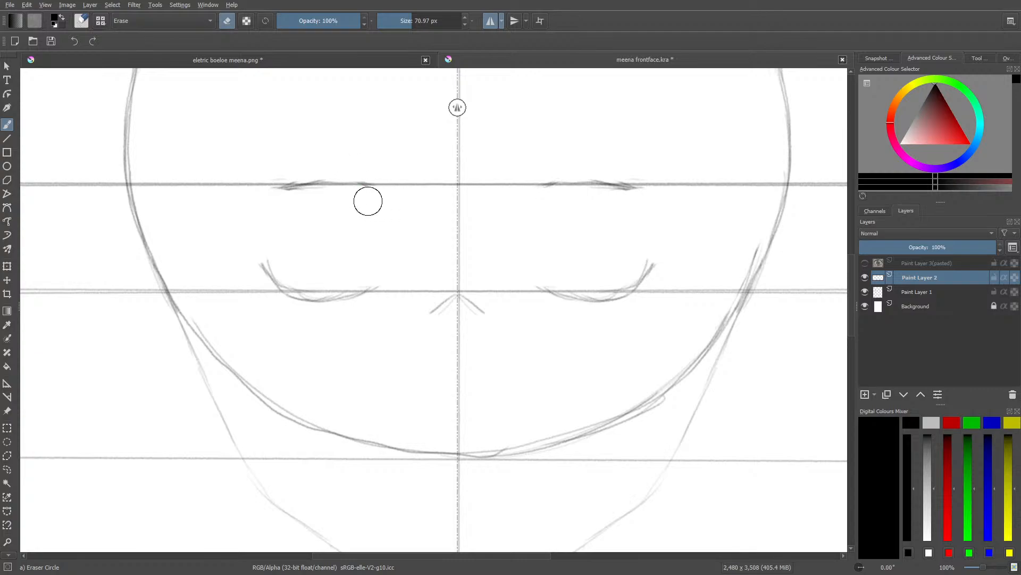
{"action": "mouse_move", "coordinate": [266, 256]}
{"action": "left_mouse_down"}
{"action": "mouse_move", "coordinate": [275, 267]}
{"action": "mouse_move", "coordinate": [271, 257]}
{"action": "left_mouse_up"}
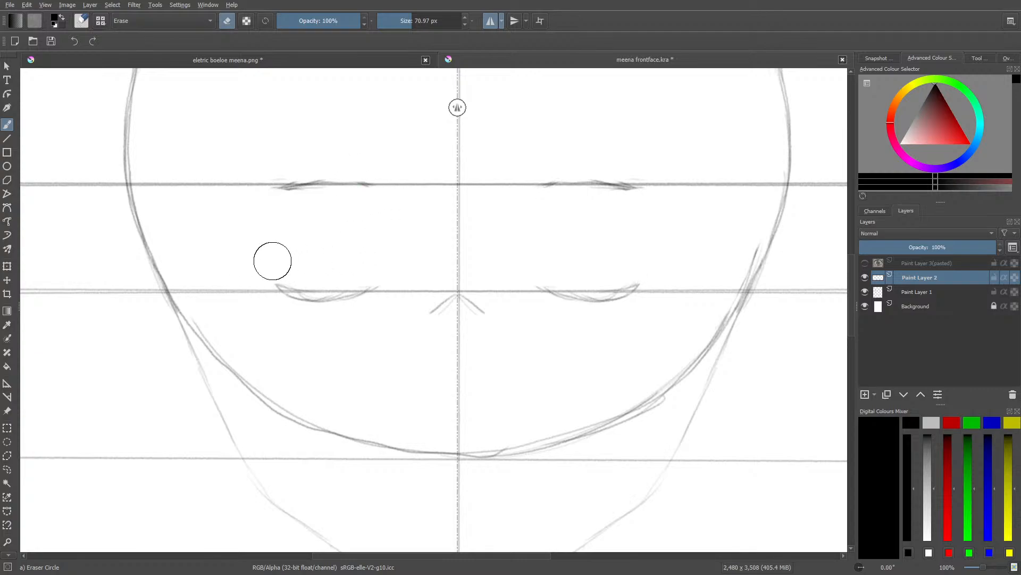
{"action": "mouse_move", "coordinate": [322, 312]}
{"action": "left_mouse_down"}
{"action": "mouse_move", "coordinate": [312, 308]}
{"action": "mouse_move", "coordinate": [351, 308]}
{"action": "left_mouse_up"}
{"action": "mouse_move", "coordinate": [276, 310]}
{"action": "left_mouse_down"}
{"action": "mouse_move", "coordinate": [263, 279]}
{"action": "mouse_move", "coordinate": [287, 276]}
{"action": "left_mouse_up"}
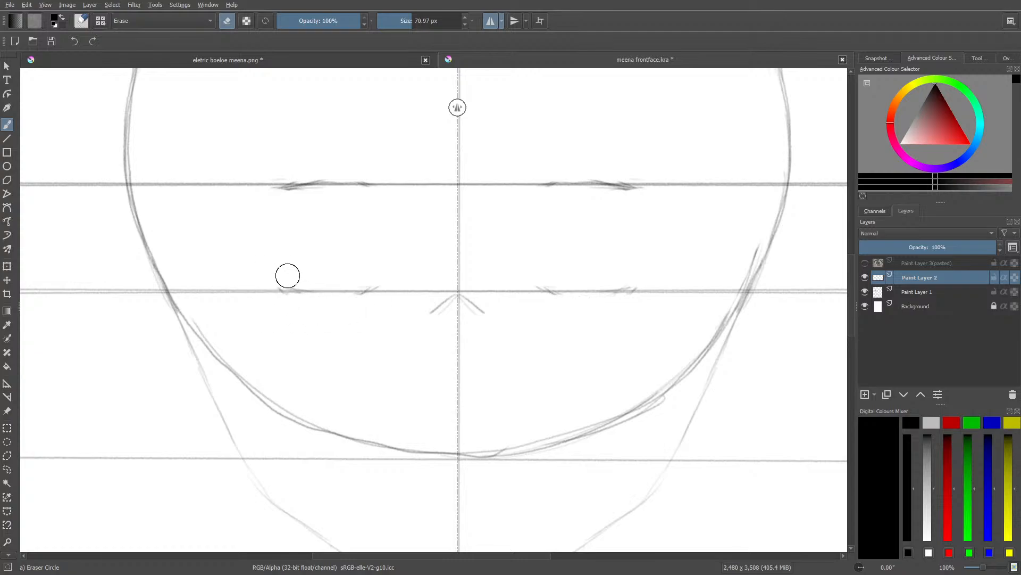
{"action": "mouse_move", "coordinate": [283, 213]}
{"action": "left_mouse_down"}
{"action": "mouse_move", "coordinate": [278, 198]}
{"action": "mouse_move", "coordinate": [294, 196]}
{"action": "left_mouse_up"}
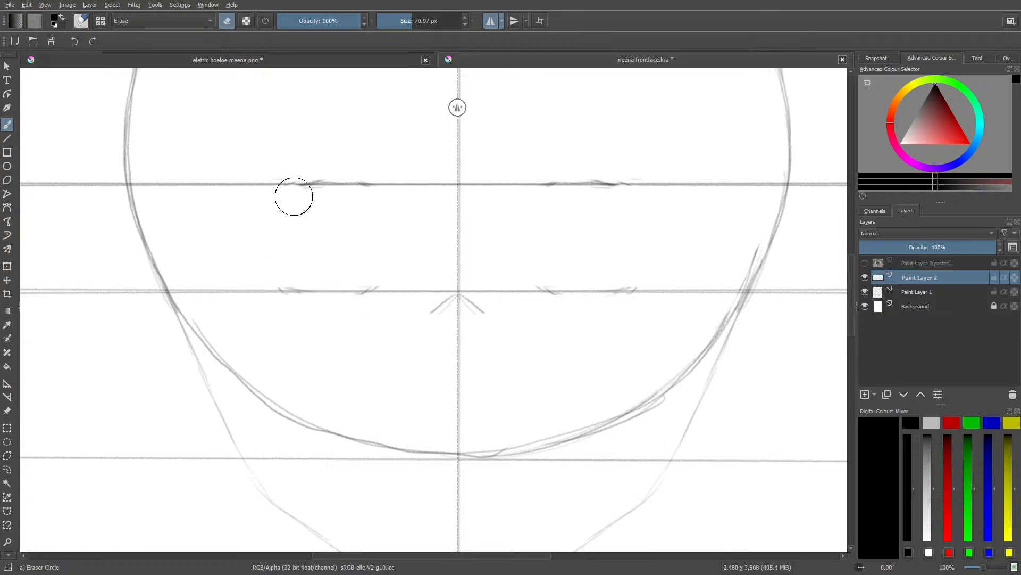
Step: Redraw wider rounded, mirrored eye outlines with the 10 px Pencil-2 brush, and erase the extra strokes along their upper edges
{"action": "key", "text": "slash"}
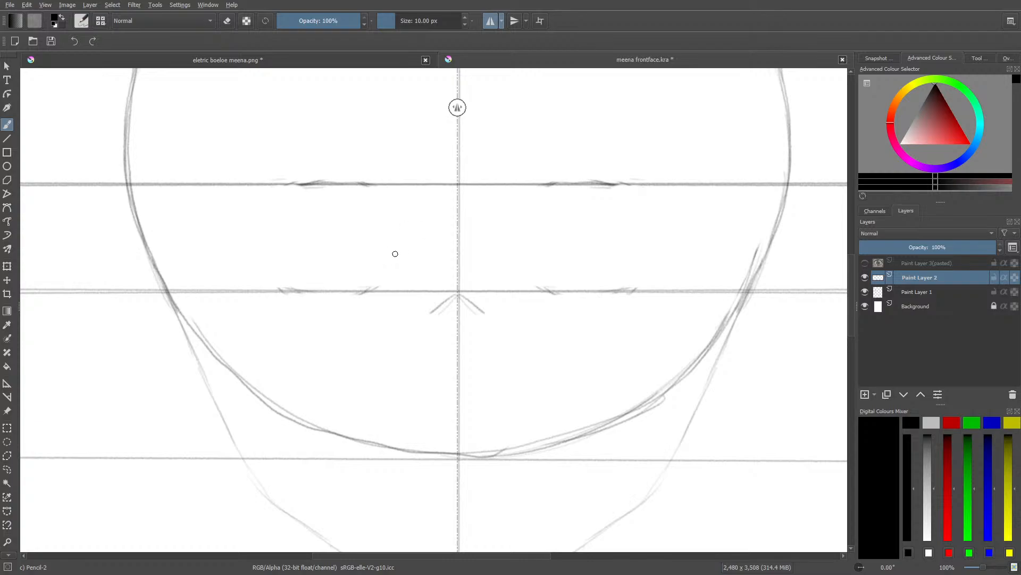
{"action": "mouse_move", "coordinate": [394, 256]}
{"action": "left_mouse_down"}
{"action": "mouse_move", "coordinate": [337, 290]}
{"action": "mouse_move", "coordinate": [400, 219]}
{"action": "mouse_move", "coordinate": [396, 252]}
{"action": "mouse_move", "coordinate": [393, 191]}
{"action": "mouse_move", "coordinate": [380, 198]}
{"action": "mouse_move", "coordinate": [397, 214]}
{"action": "mouse_move", "coordinate": [399, 199]}
{"action": "mouse_move", "coordinate": [398, 211]}
{"action": "mouse_move", "coordinate": [376, 174]}
{"action": "mouse_move", "coordinate": [368, 182]}
{"action": "mouse_move", "coordinate": [380, 186]}
{"action": "mouse_move", "coordinate": [311, 175]}
{"action": "mouse_move", "coordinate": [271, 184]}
{"action": "mouse_move", "coordinate": [266, 181]}
{"action": "left_mouse_up"}
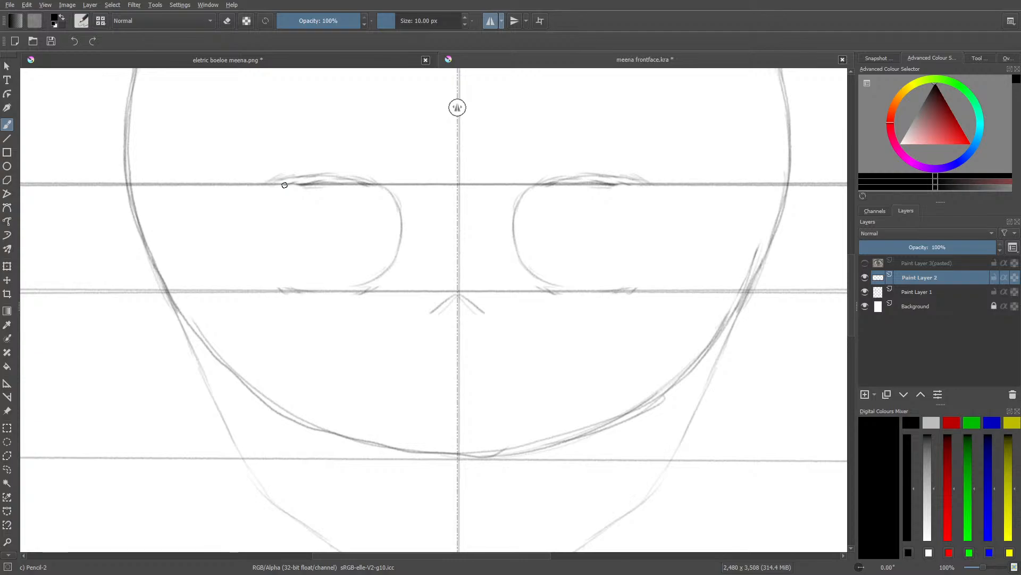
{"action": "mouse_move", "coordinate": [398, 204]}
{"action": "left_mouse_down"}
{"action": "mouse_move", "coordinate": [384, 186]}
{"action": "mouse_move", "coordinate": [400, 213]}
{"action": "mouse_move", "coordinate": [378, 179]}
{"action": "mouse_move", "coordinate": [399, 208]}
{"action": "mouse_move", "coordinate": [339, 167]}
{"action": "mouse_move", "coordinate": [367, 158]}
{"action": "mouse_move", "coordinate": [375, 181]}
{"action": "mouse_move", "coordinate": [308, 158]}
{"action": "mouse_move", "coordinate": [344, 172]}
{"action": "mouse_move", "coordinate": [273, 180]}
{"action": "left_mouse_up"}
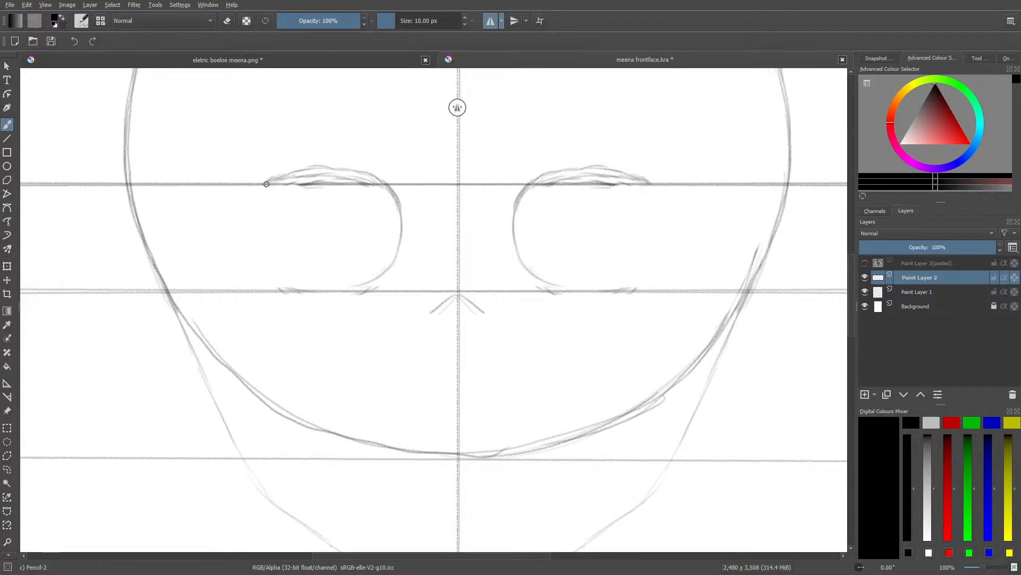
{"action": "mouse_move", "coordinate": [265, 181]}
{"action": "left_mouse_down"}
{"action": "mouse_move", "coordinate": [251, 216]}
{"action": "mouse_move", "coordinate": [258, 264]}
{"action": "mouse_move", "coordinate": [281, 284]}
{"action": "mouse_move", "coordinate": [360, 283]}
{"action": "mouse_move", "coordinate": [391, 264]}
{"action": "left_mouse_up"}
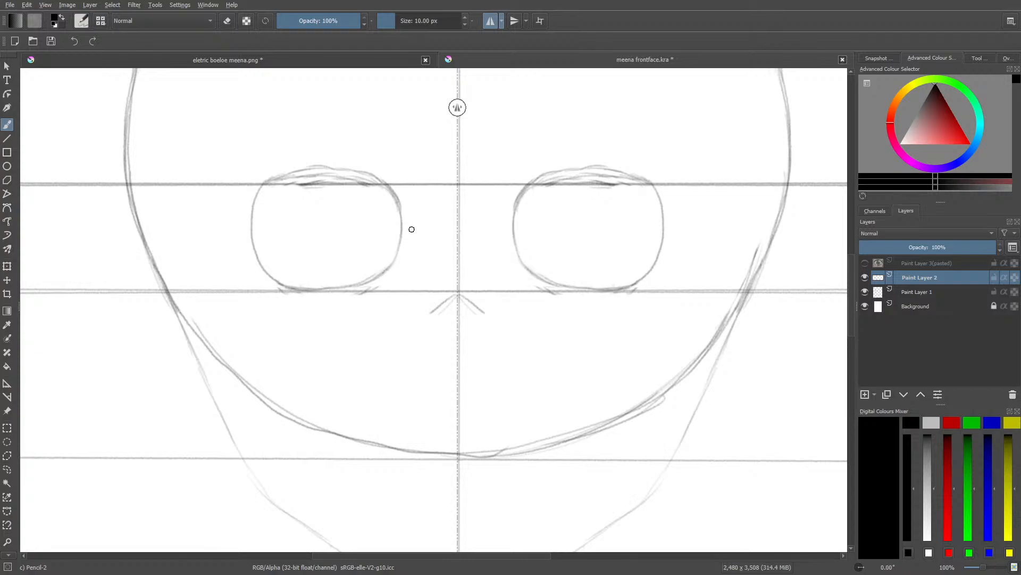
{"action": "key", "text": "/"}
{"action": "left_click_drag", "start_coordinate": [296, 177], "coordinate": [358, 175]}
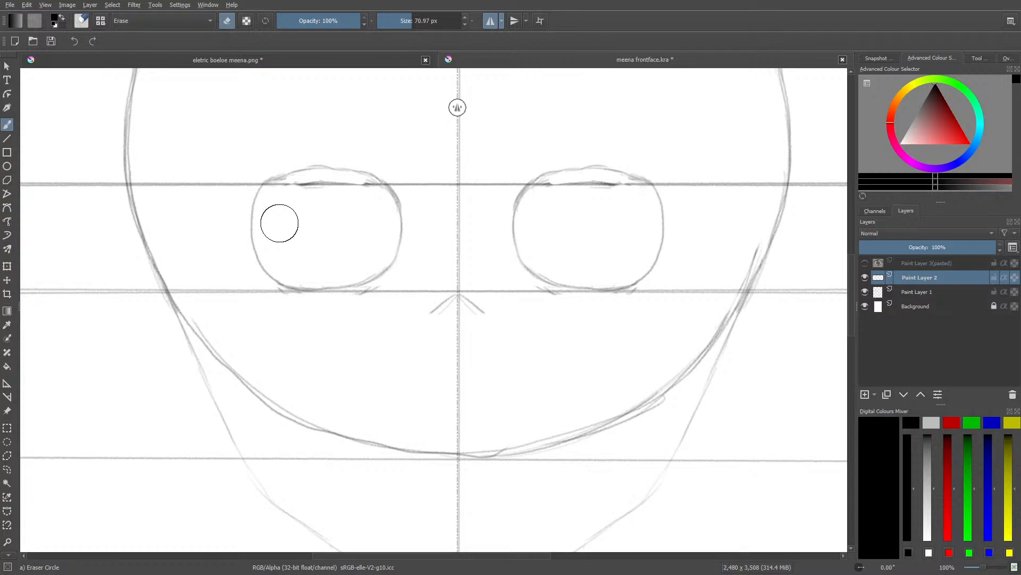
Step: Sketch a thick, arched upper lash line with winged outer tips above both mirrored eyes
{"action": "key", "text": "/"}
{"action": "mouse_move", "coordinate": [851, 301]}
{"action": "left_mouse_down"}
{"action": "mouse_move", "coordinate": [851, 318]}
{"action": "mouse_move", "coordinate": [851, 296]}
{"action": "left_mouse_up"}
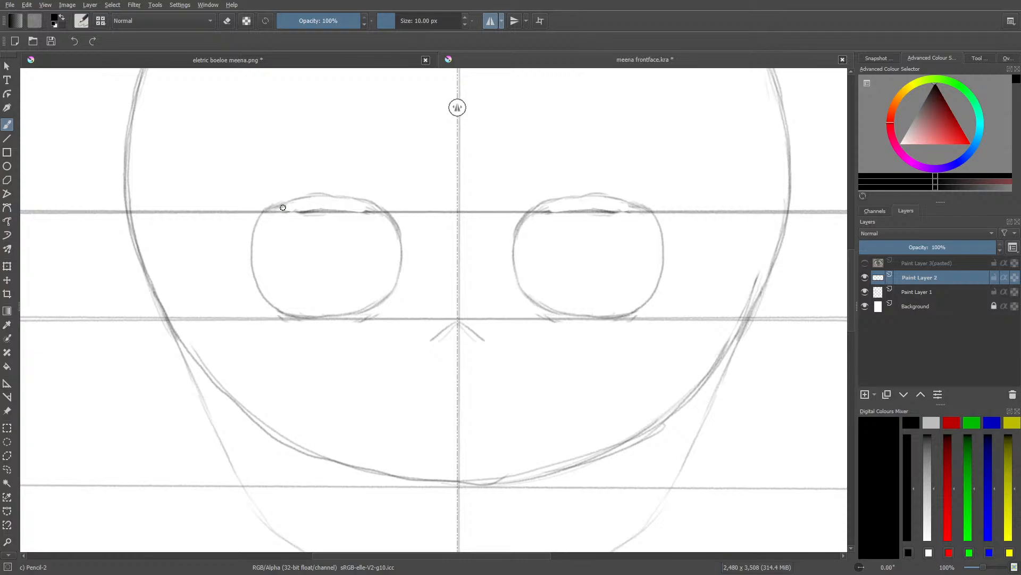
{"action": "key", "text": "e"}
{"action": "key", "text": "e"}
{"action": "mouse_move", "coordinate": [401, 233]}
{"action": "left_mouse_down"}
{"action": "mouse_move", "coordinate": [385, 193]}
{"action": "mouse_move", "coordinate": [398, 218]}
{"action": "mouse_move", "coordinate": [346, 184]}
{"action": "mouse_move", "coordinate": [360, 184]}
{"action": "mouse_move", "coordinate": [267, 192]}
{"action": "mouse_move", "coordinate": [261, 175]}
{"action": "mouse_move", "coordinate": [280, 186]}
{"action": "mouse_move", "coordinate": [209, 197]}
{"action": "mouse_move", "coordinate": [239, 208]}
{"action": "mouse_move", "coordinate": [212, 214]}
{"action": "mouse_move", "coordinate": [242, 219]}
{"action": "mouse_move", "coordinate": [316, 197]}
{"action": "mouse_move", "coordinate": [393, 231]}
{"action": "left_mouse_up"}
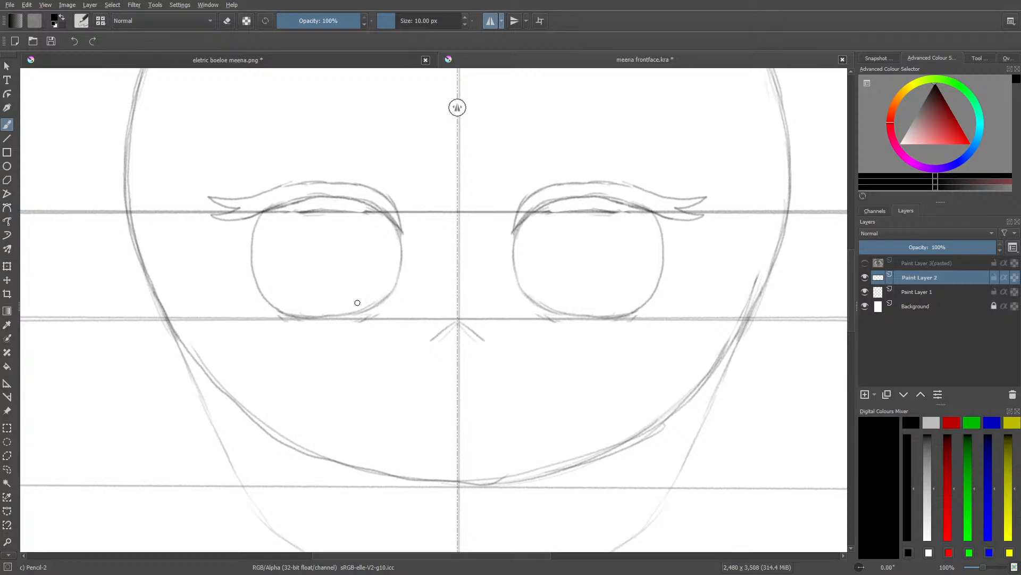
Step: Sketch tall oval irises inside both mirrored eyes, with an inner pupil oval and small upper and lower highlights
{"action": "mouse_move", "coordinate": [358, 310]}
{"action": "left_mouse_down"}
{"action": "mouse_move", "coordinate": [370, 259]}
{"action": "mouse_move", "coordinate": [363, 218]}
{"action": "mouse_move", "coordinate": [345, 198]}
{"action": "mouse_move", "coordinate": [317, 200]}
{"action": "mouse_move", "coordinate": [301, 234]}
{"action": "mouse_move", "coordinate": [314, 295]}
{"action": "mouse_move", "coordinate": [345, 315]}
{"action": "mouse_move", "coordinate": [367, 285]}
{"action": "left_mouse_up"}
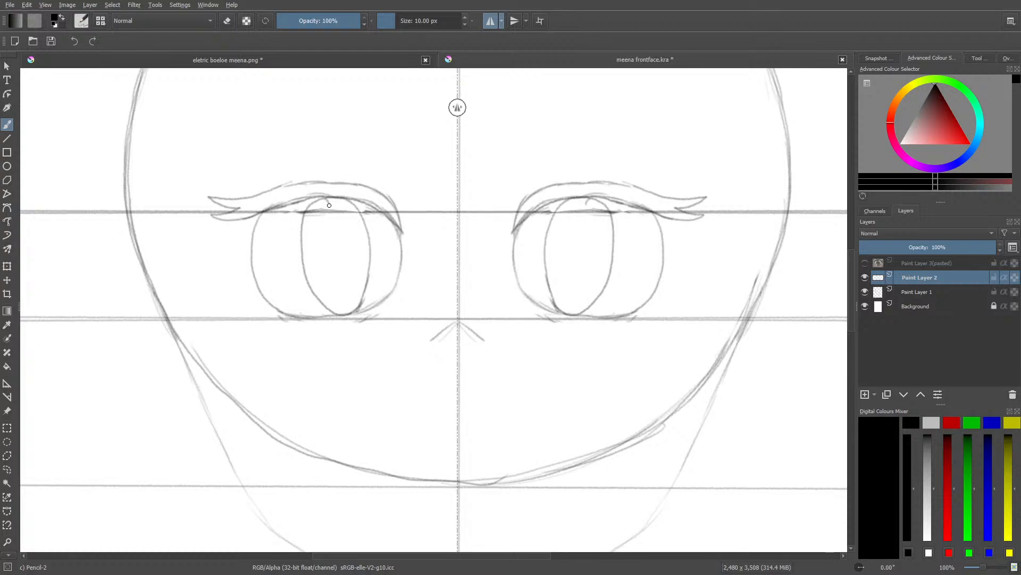
{"action": "mouse_move", "coordinate": [329, 205]}
{"action": "left_mouse_down"}
{"action": "mouse_move", "coordinate": [322, 227]}
{"action": "mouse_move", "coordinate": [304, 228]}
{"action": "left_mouse_up"}
{"action": "mouse_move", "coordinate": [338, 305]}
{"action": "left_mouse_down"}
{"action": "mouse_move", "coordinate": [326, 298]}
{"action": "mouse_move", "coordinate": [337, 294]}
{"action": "left_mouse_up"}
{"action": "left_click_drag", "start_coordinate": [325, 298], "coordinate": [316, 241]}
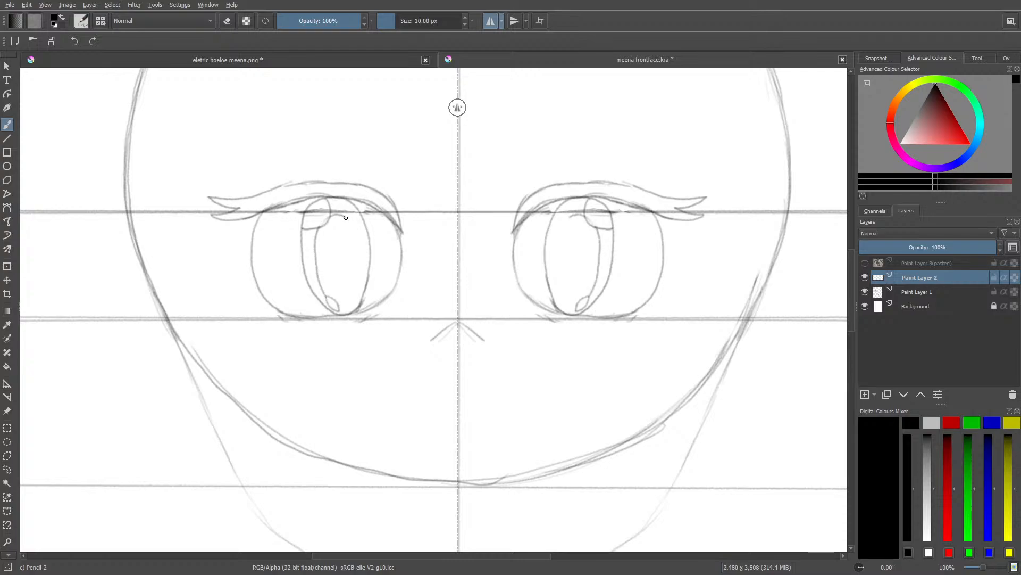
{"action": "mouse_move", "coordinate": [346, 217]}
{"action": "left_mouse_down"}
{"action": "mouse_move", "coordinate": [353, 287]}
{"action": "mouse_move", "coordinate": [340, 302]}
{"action": "mouse_move", "coordinate": [320, 261]}
{"action": "left_mouse_up"}
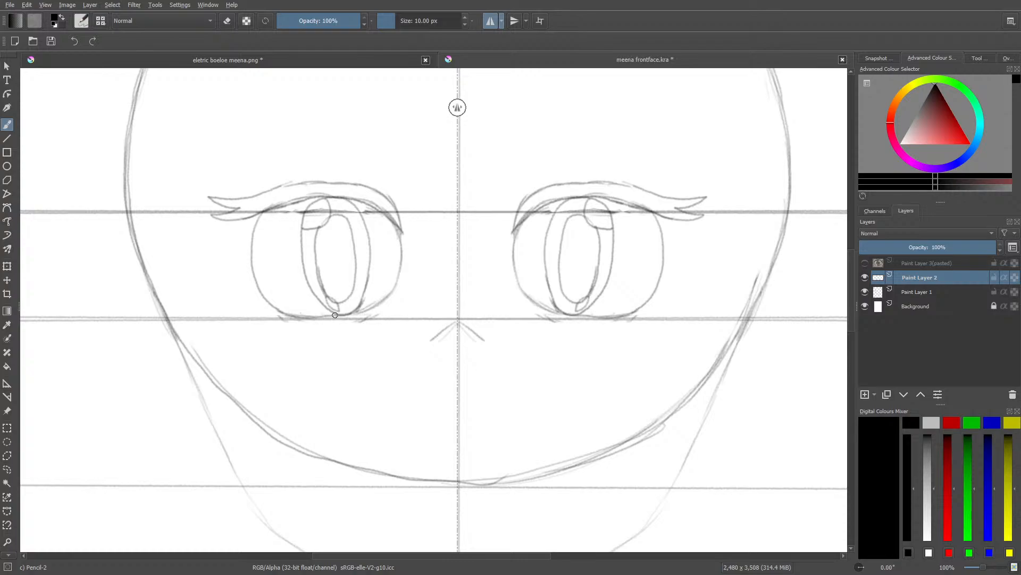
{"action": "mouse_move", "coordinate": [335, 315]}
{"action": "left_mouse_down"}
{"action": "mouse_move", "coordinate": [306, 262]}
{"action": "mouse_move", "coordinate": [308, 276]}
{"action": "mouse_move", "coordinate": [307, 223]}
{"action": "mouse_move", "coordinate": [333, 193]}
{"action": "left_mouse_up"}
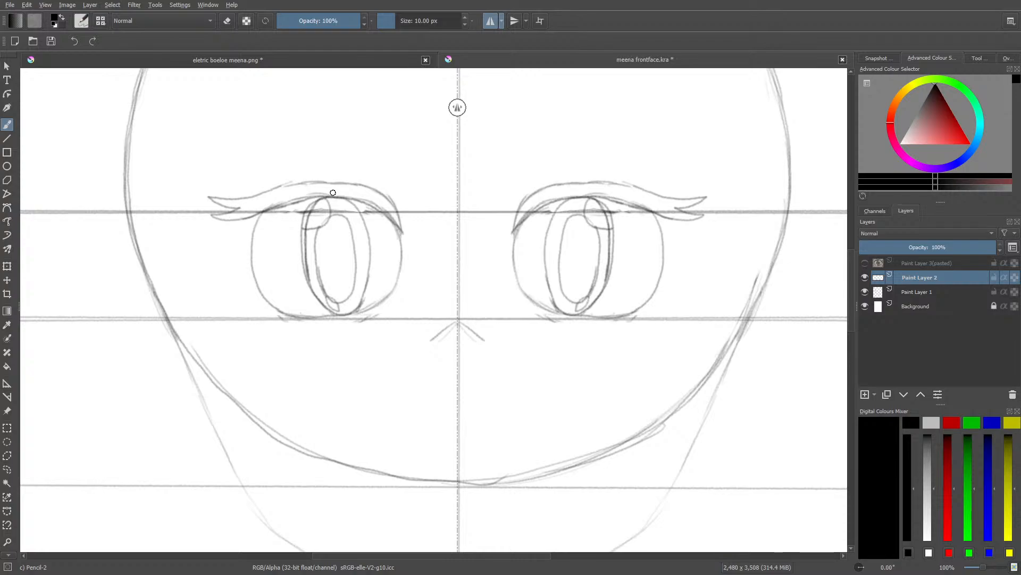
Step: Erase the stray outer edges of the mirrored irises, and shade the pupils with dense pencil strokes
{"action": "key", "text": "e"}
{"action": "mouse_move", "coordinate": [299, 255]}
{"action": "left_mouse_down"}
{"action": "mouse_move", "coordinate": [296, 247]}
{"action": "mouse_move", "coordinate": [300, 279]}
{"action": "left_mouse_up"}
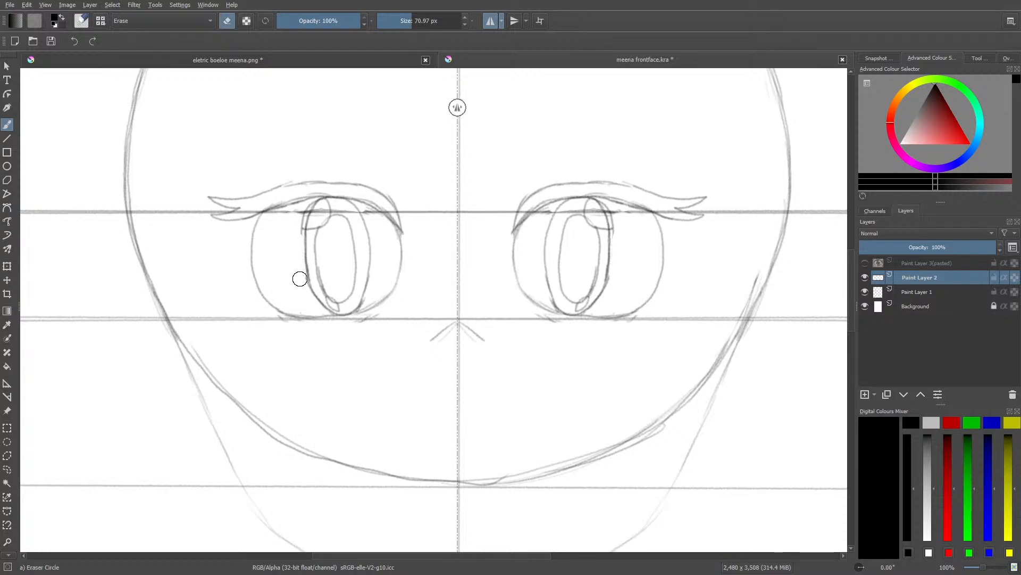
{"action": "left_click_drag", "start_coordinate": [301, 223], "coordinate": [307, 206]}
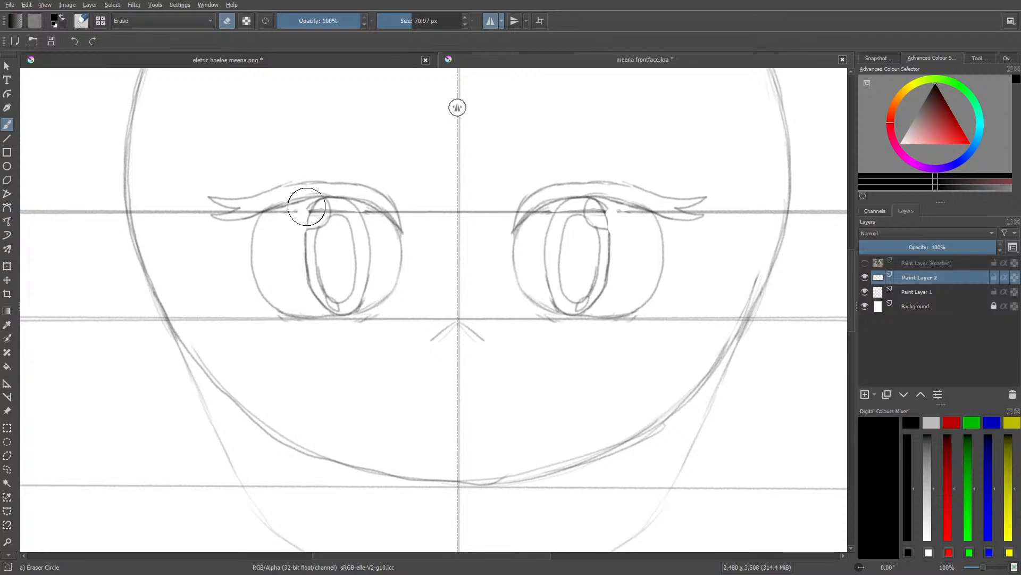
{"action": "key", "text": "slash"}
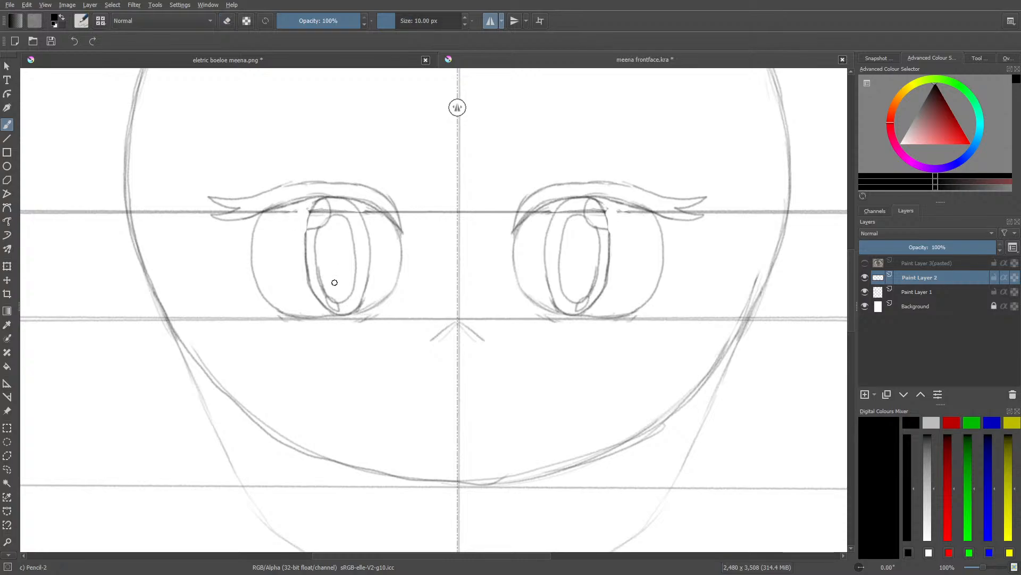
{"action": "mouse_move", "coordinate": [351, 276]}
{"action": "left_mouse_down"}
{"action": "mouse_move", "coordinate": [347, 235]}
{"action": "mouse_move", "coordinate": [334, 278]}
{"action": "mouse_move", "coordinate": [336, 229]}
{"action": "mouse_move", "coordinate": [319, 257]}
{"action": "mouse_move", "coordinate": [334, 213]}
{"action": "mouse_move", "coordinate": [344, 217]}
{"action": "mouse_move", "coordinate": [351, 286]}
{"action": "mouse_move", "coordinate": [349, 202]}
{"action": "mouse_move", "coordinate": [366, 230]}
{"action": "mouse_move", "coordinate": [366, 288]}
{"action": "left_mouse_up"}
{"action": "mouse_move", "coordinate": [352, 246]}
{"action": "left_mouse_down"}
{"action": "mouse_move", "coordinate": [342, 216]}
{"action": "mouse_move", "coordinate": [352, 260]}
{"action": "mouse_move", "coordinate": [338, 218]}
{"action": "mouse_move", "coordinate": [348, 286]}
{"action": "mouse_move", "coordinate": [351, 277]}
{"action": "mouse_move", "coordinate": [338, 297]}
{"action": "mouse_move", "coordinate": [333, 237]}
{"action": "left_mouse_up"}
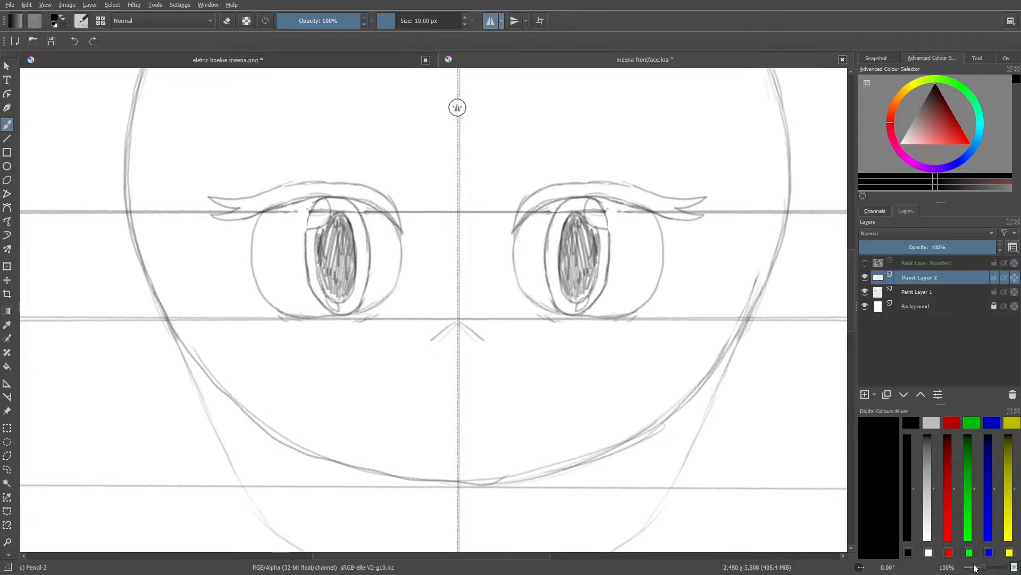
Step: Sketch a small smiling mouth just below the head circle, erasing the mirrored version and redrawing it with horizontal mirroring off
{"action": "mouse_move", "coordinate": [982, 565]}
{"action": "left_mouse_down"}
{"action": "mouse_move", "coordinate": [970, 565]}
{"action": "mouse_move", "coordinate": [982, 567]}
{"action": "left_mouse_up"}
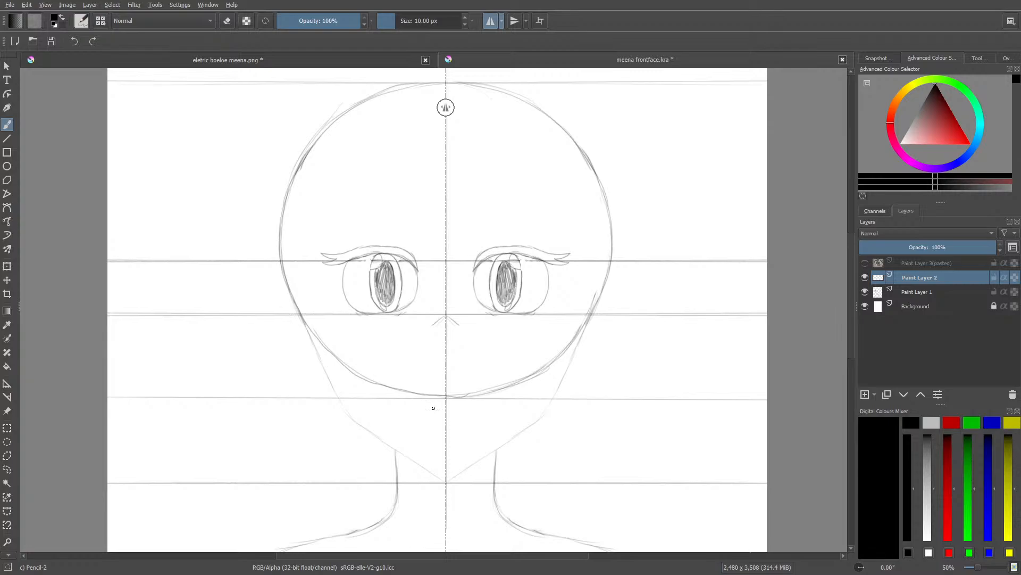
{"action": "left_click_drag", "start_coordinate": [434, 414], "coordinate": [466, 405]}
{"action": "left_click", "coordinate": [488, 21]}
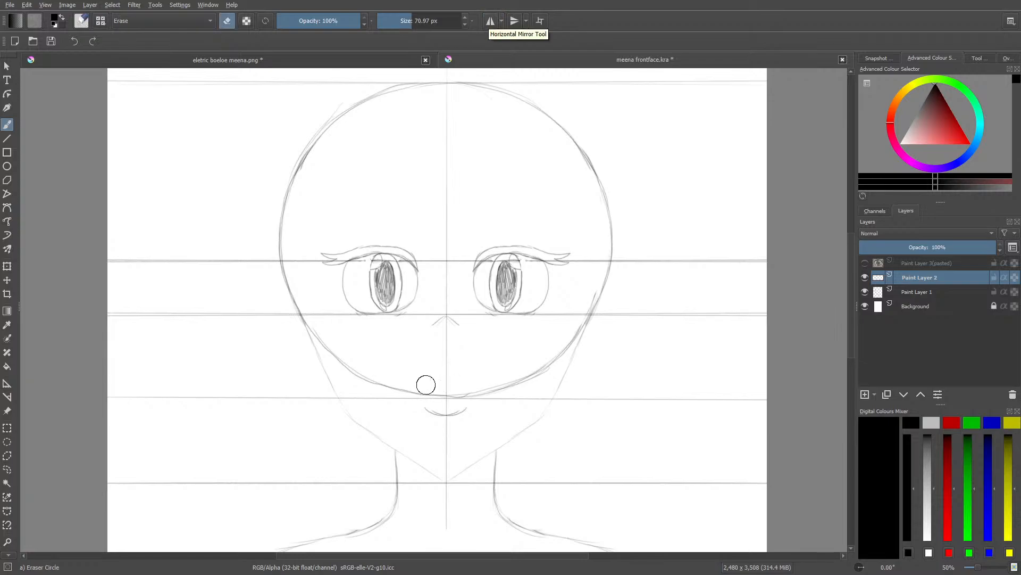
{"action": "key", "text": "e"}
{"action": "mouse_move", "coordinate": [424, 413]}
{"action": "left_mouse_down"}
{"action": "mouse_move", "coordinate": [457, 424]}
{"action": "mouse_move", "coordinate": [459, 405]}
{"action": "left_mouse_up"}
{"action": "key", "text": "e"}
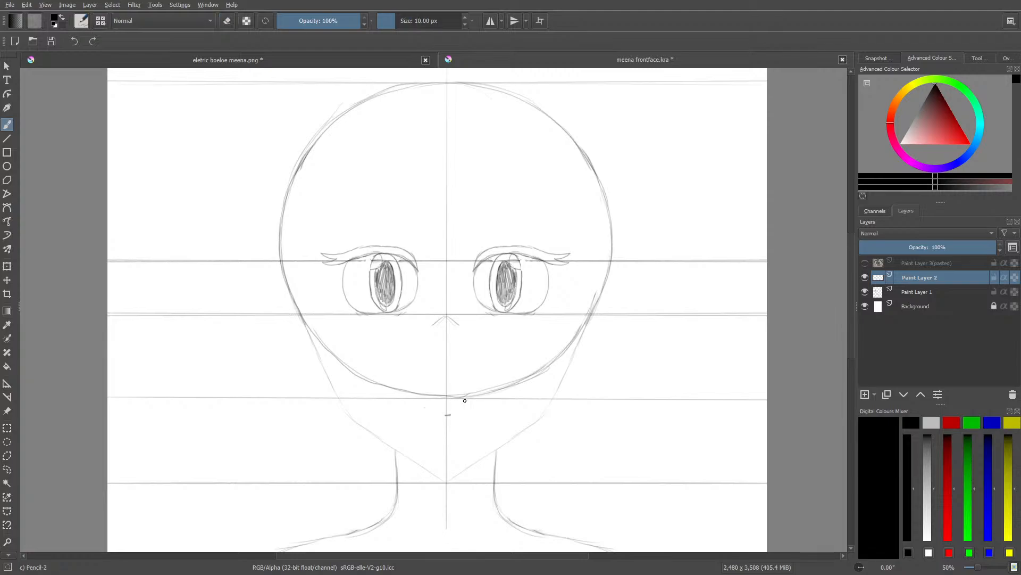
{"action": "mouse_move", "coordinate": [434, 413]}
{"action": "left_mouse_down"}
{"action": "mouse_move", "coordinate": [470, 407]}
{"action": "mouse_move", "coordinate": [430, 411]}
{"action": "left_mouse_up"}
Step: Draw short vertical guides on both sides of one eye and curved guides sweeping from the nose tip down past both cheeks
{"action": "left_click_drag", "start_coordinate": [420, 272], "coordinate": [422, 289]}
{"action": "left_click_drag", "start_coordinate": [338, 256], "coordinate": [340, 288]}
{"action": "left_click_drag", "start_coordinate": [578, 381], "coordinate": [516, 337]}
{"action": "mouse_move", "coordinate": [448, 316]}
{"action": "left_mouse_down"}
{"action": "mouse_move", "coordinate": [382, 350]}
{"action": "mouse_move", "coordinate": [361, 358]}
{"action": "mouse_move", "coordinate": [343, 348]}
{"action": "mouse_move", "coordinate": [308, 375]}
{"action": "left_mouse_up"}
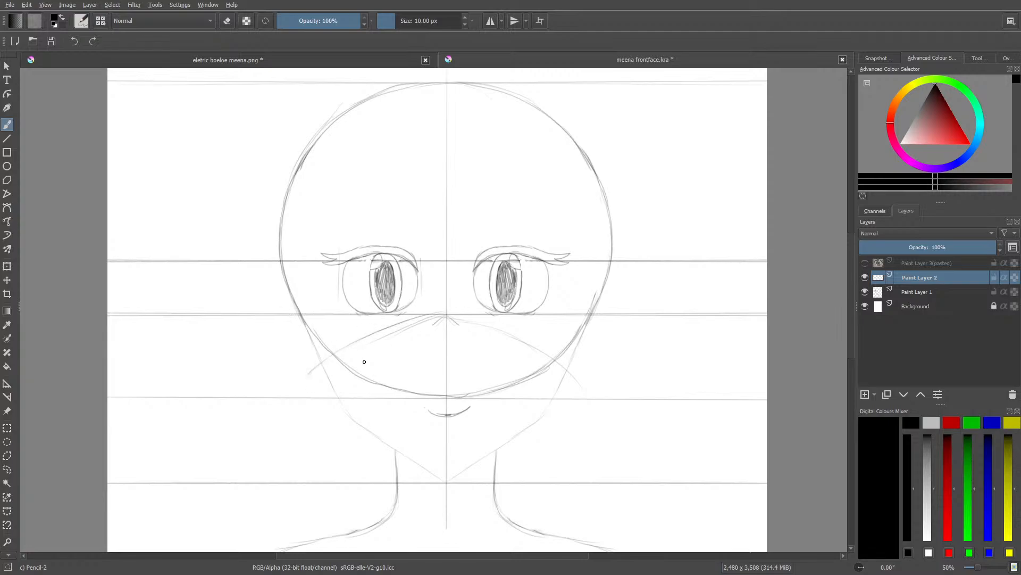
{"action": "mouse_move", "coordinate": [442, 314]}
{"action": "left_mouse_down"}
{"action": "mouse_move", "coordinate": [569, 363]}
{"action": "mouse_move", "coordinate": [595, 394]}
{"action": "left_mouse_up"}
Step: Sketch a curved guide across the tops of both eyes, sweeping down to both sides of the head
{"action": "left_click_drag", "start_coordinate": [502, 252], "coordinate": [443, 250]}
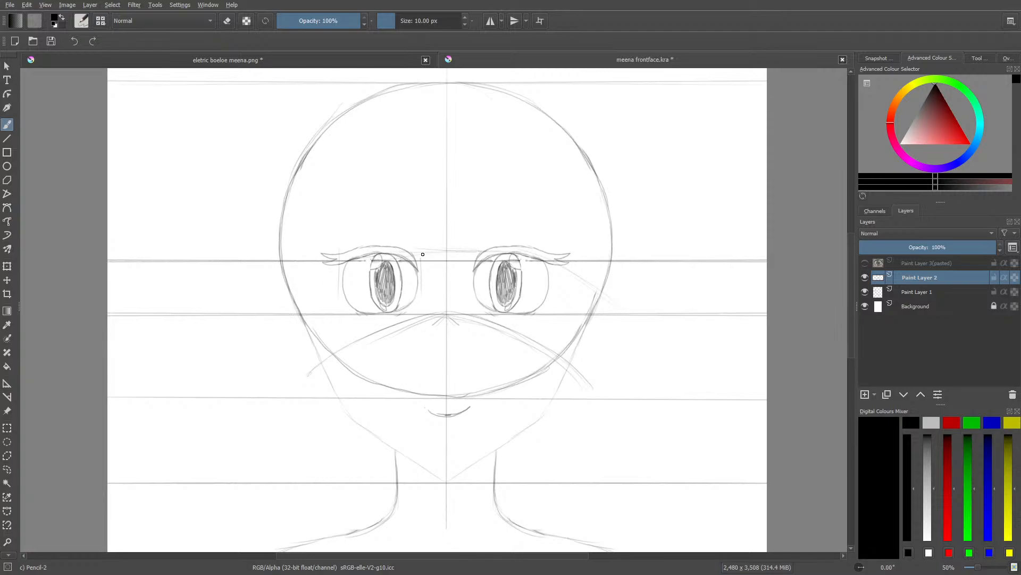
{"action": "left_click_drag", "start_coordinate": [409, 256], "coordinate": [374, 256]}
{"action": "left_click_drag", "start_coordinate": [307, 278], "coordinate": [319, 270]}
{"action": "left_click_drag", "start_coordinate": [293, 305], "coordinate": [283, 299]}
Step: With horizontal mirroring on, sketch ears between the curved guides and outline the jaw down to a pointed chin
{"action": "left_click", "coordinate": [490, 21]}
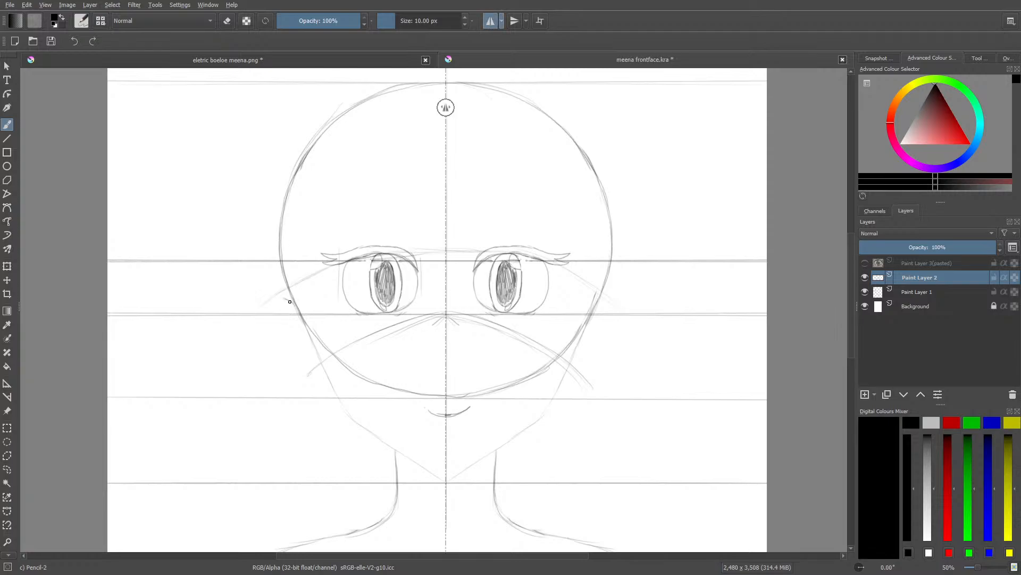
{"action": "mouse_move", "coordinate": [287, 301]}
{"action": "left_mouse_down"}
{"action": "mouse_move", "coordinate": [270, 315]}
{"action": "mouse_move", "coordinate": [275, 300]}
{"action": "mouse_move", "coordinate": [287, 301]}
{"action": "mouse_move", "coordinate": [264, 311]}
{"action": "mouse_move", "coordinate": [281, 341]}
{"action": "mouse_move", "coordinate": [273, 336]}
{"action": "mouse_move", "coordinate": [317, 354]}
{"action": "left_mouse_up"}
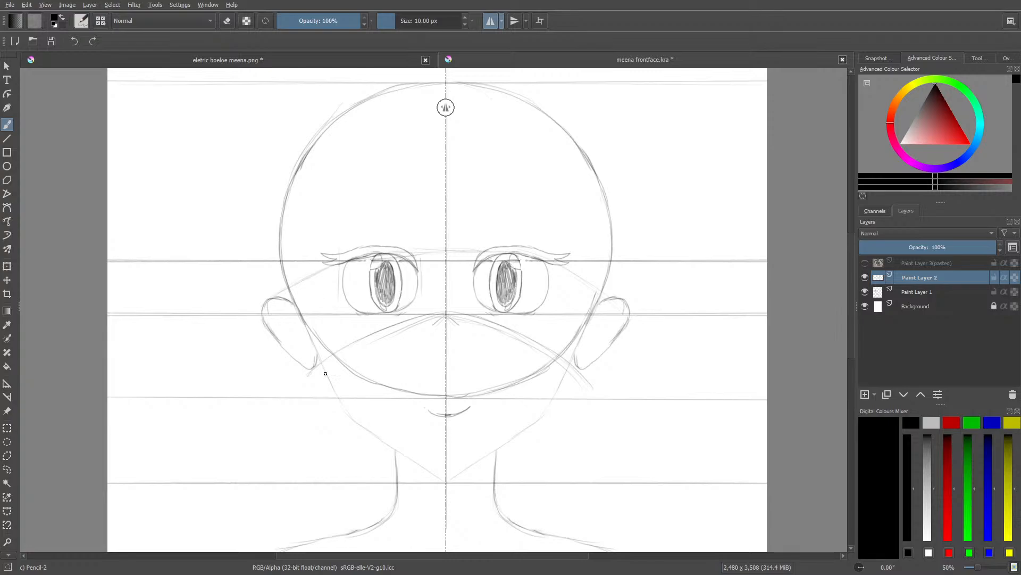
{"action": "mouse_move", "coordinate": [319, 358]}
{"action": "left_mouse_down"}
{"action": "mouse_move", "coordinate": [364, 415]}
{"action": "mouse_move", "coordinate": [333, 382]}
{"action": "mouse_move", "coordinate": [341, 394]}
{"action": "mouse_move", "coordinate": [349, 362]}
{"action": "mouse_move", "coordinate": [380, 416]}
{"action": "mouse_move", "coordinate": [348, 402]}
{"action": "mouse_move", "coordinate": [373, 431]}
{"action": "mouse_move", "coordinate": [349, 404]}
{"action": "mouse_move", "coordinate": [391, 445]}
{"action": "mouse_move", "coordinate": [361, 418]}
{"action": "mouse_move", "coordinate": [445, 470]}
{"action": "left_mouse_up"}
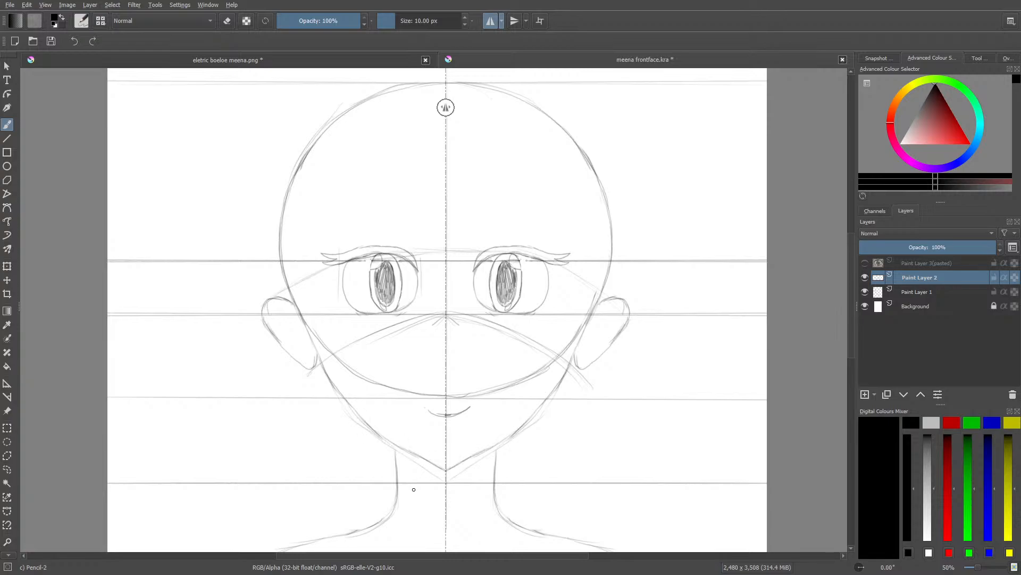
{"action": "key", "text": "e"}
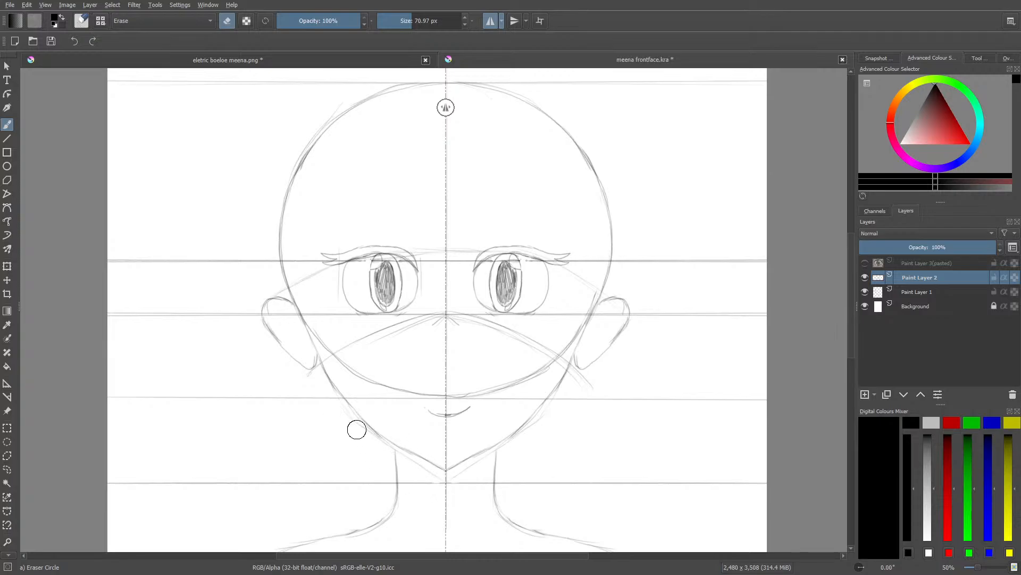
{"action": "key", "text": "e"}
Step: Round out both mirrored eye outlines, erasing the old outer edges, irises and pupils, and turn horizontal mirroring off
{"action": "scroll", "coordinate": [851, 304], "scroll_direction": "up", "scroll_amount": 3}
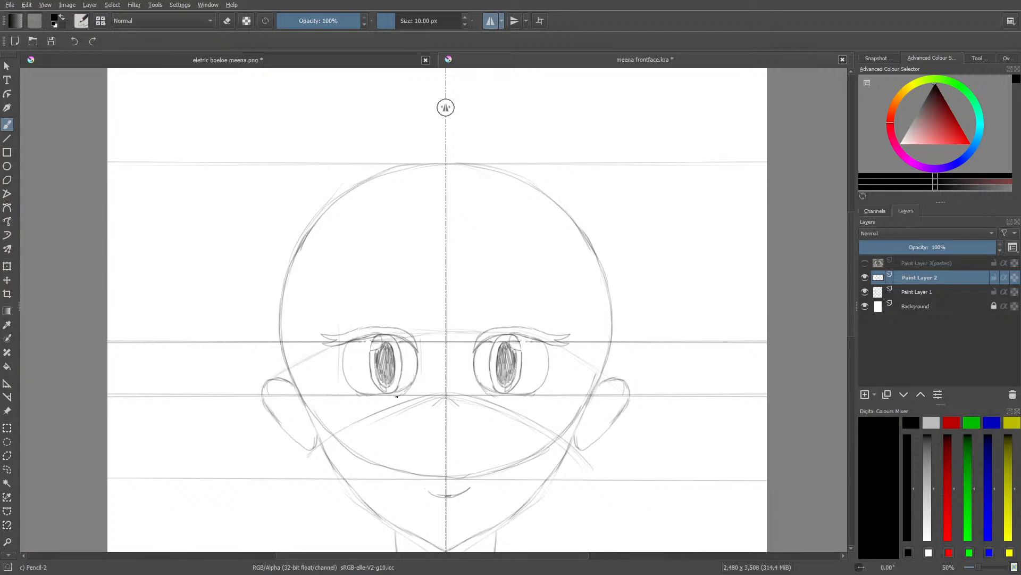
{"action": "mouse_move", "coordinate": [404, 393]}
{"action": "left_mouse_down"}
{"action": "mouse_move", "coordinate": [364, 399]}
{"action": "mouse_move", "coordinate": [347, 385]}
{"action": "mouse_move", "coordinate": [343, 347]}
{"action": "left_mouse_up"}
{"action": "key", "text": "e"}
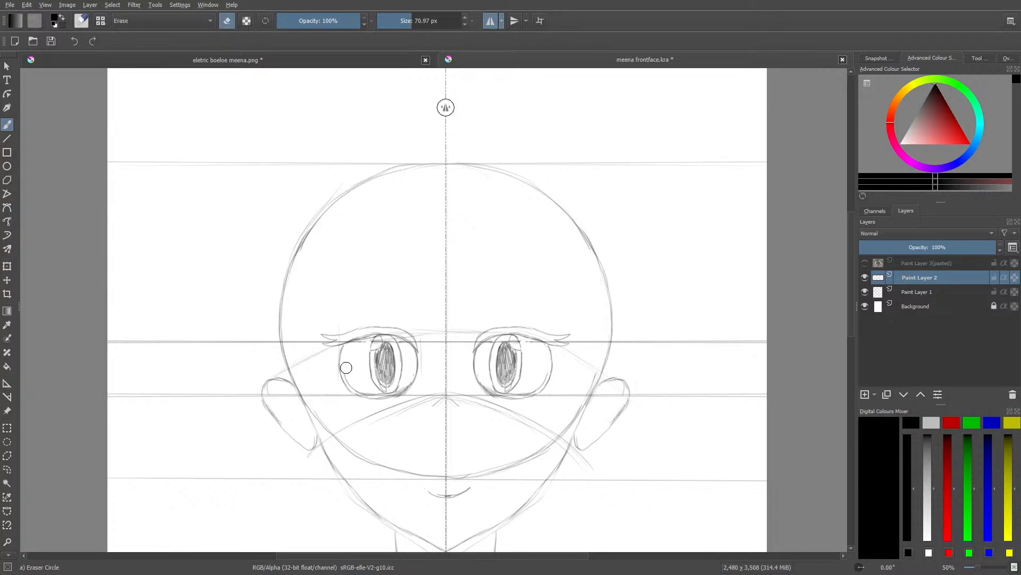
{"action": "mouse_move", "coordinate": [352, 379]}
{"action": "left_mouse_down"}
{"action": "mouse_move", "coordinate": [374, 393]}
{"action": "mouse_move", "coordinate": [392, 352]}
{"action": "mouse_move", "coordinate": [368, 352]}
{"action": "mouse_move", "coordinate": [392, 345]}
{"action": "mouse_move", "coordinate": [394, 367]}
{"action": "mouse_move", "coordinate": [399, 342]}
{"action": "mouse_move", "coordinate": [383, 391]}
{"action": "mouse_move", "coordinate": [392, 389]}
{"action": "mouse_move", "coordinate": [393, 337]}
{"action": "mouse_move", "coordinate": [343, 350]}
{"action": "left_mouse_up"}
{"action": "key", "text": "slash"}
{"action": "mouse_move", "coordinate": [403, 392]}
{"action": "left_mouse_down"}
{"action": "mouse_move", "coordinate": [362, 399]}
{"action": "mouse_move", "coordinate": [402, 392]}
{"action": "mouse_move", "coordinate": [418, 367]}
{"action": "left_mouse_up"}
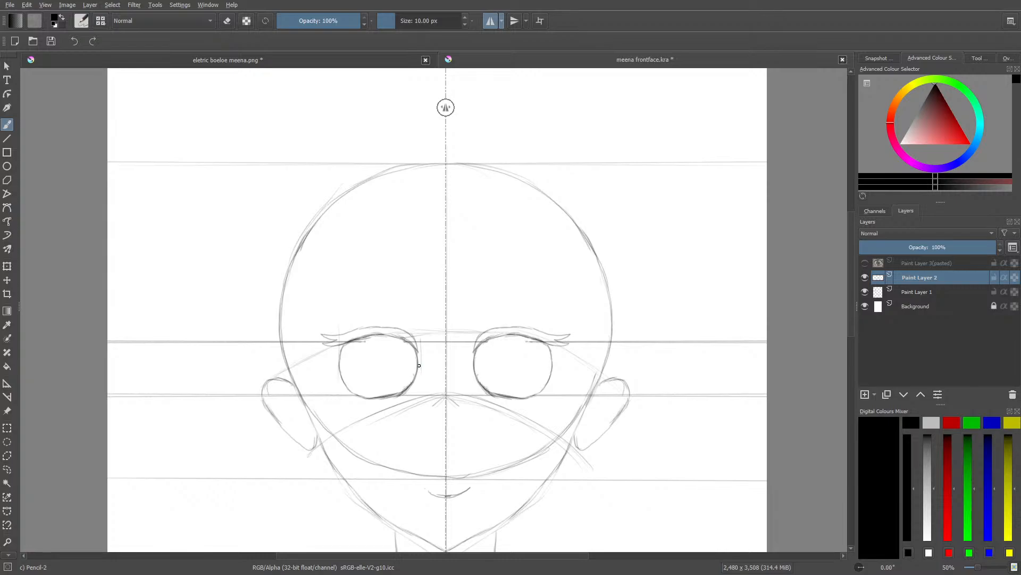
{"action": "left_click", "coordinate": [490, 22]}
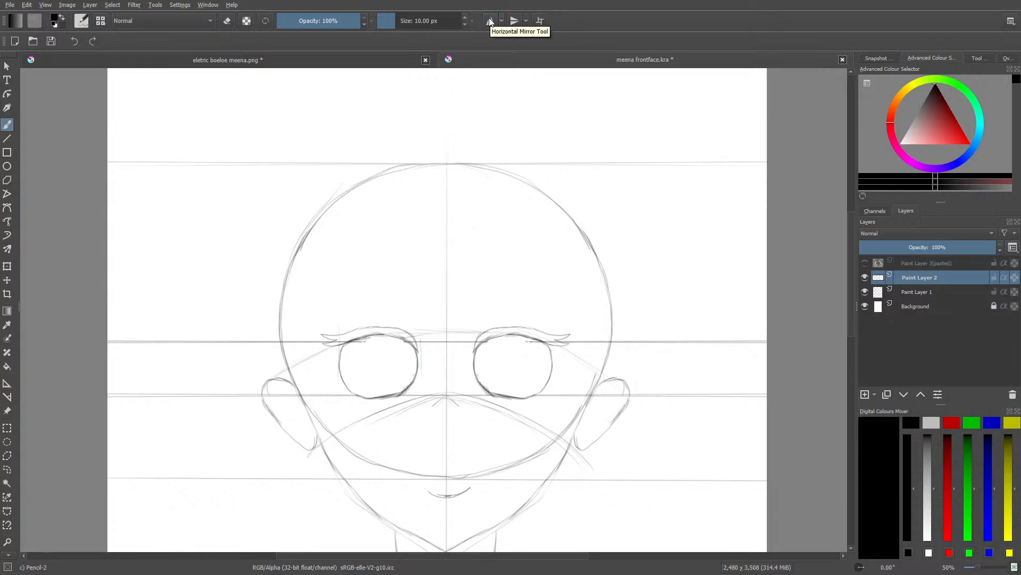
Step: Darken and refine the upper lash outline of the eye on the left, including its flicked outer tips
{"action": "left_click", "coordinate": [981, 567]}
{"action": "left_click_drag", "start_coordinate": [981, 561], "coordinate": [980, 563]}
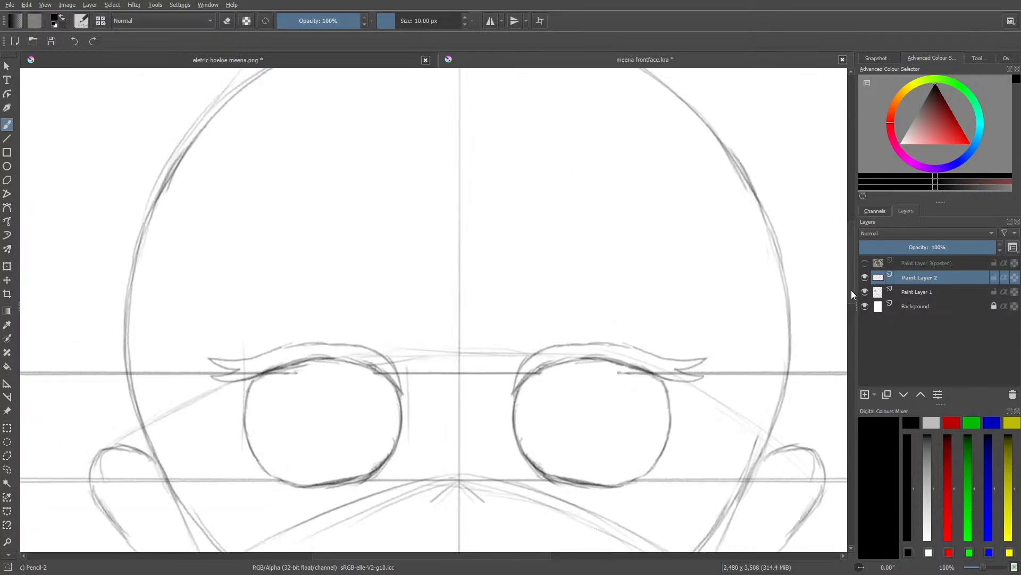
{"action": "scroll", "coordinate": [851, 289], "scroll_direction": "down", "scroll_amount": 3}
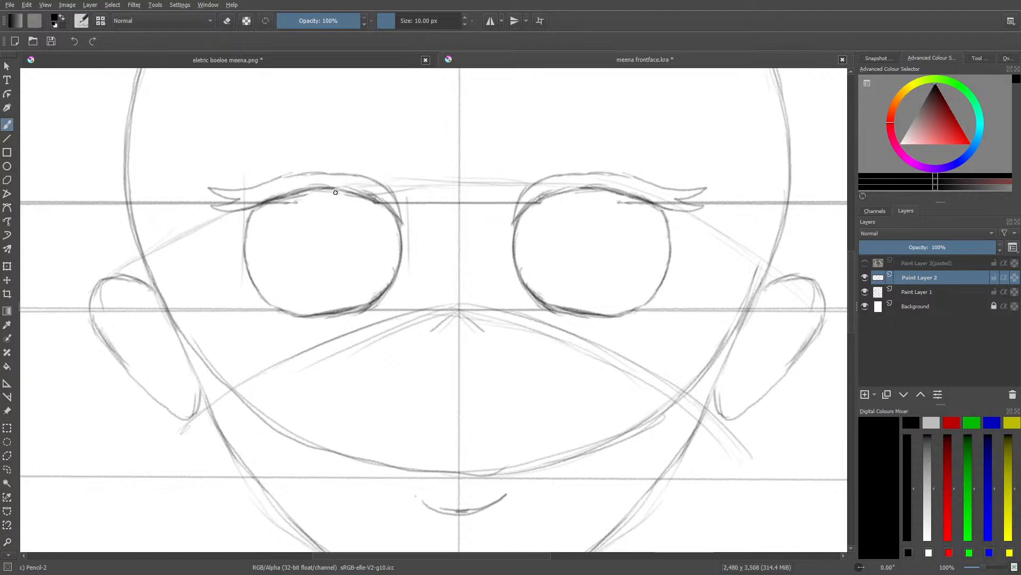
{"action": "left_click_drag", "start_coordinate": [277, 205], "coordinate": [219, 208]}
{"action": "mouse_move", "coordinate": [207, 183]}
{"action": "left_mouse_down"}
{"action": "mouse_move", "coordinate": [230, 189]}
{"action": "mouse_move", "coordinate": [326, 170]}
{"action": "mouse_move", "coordinate": [374, 180]}
{"action": "mouse_move", "coordinate": [401, 213]}
{"action": "left_mouse_up"}
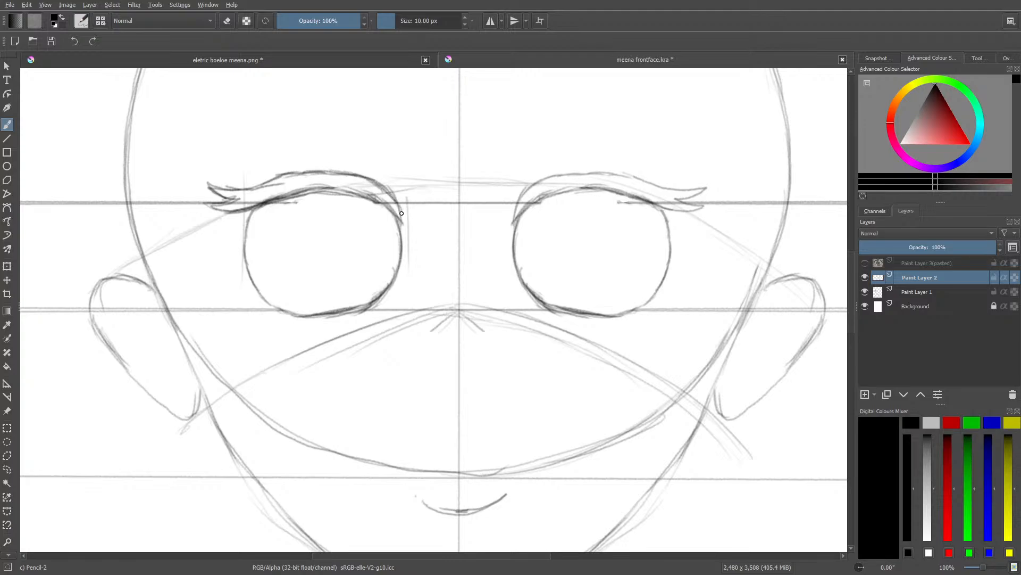
{"action": "left_click_drag", "start_coordinate": [290, 174], "coordinate": [245, 190]}
{"action": "key", "text": "e"}
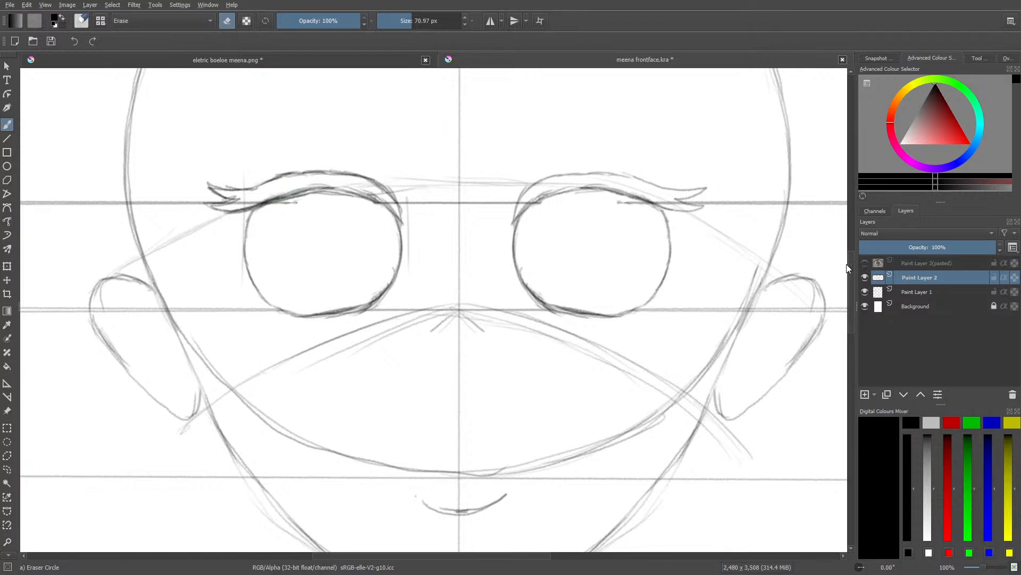
{"action": "key", "text": "e"}
Step: Darken the upper lash outline of the eye on the right and extend its outer tips to match the other eye
{"action": "scroll", "coordinate": [851, 286], "scroll_direction": "up", "scroll_amount": 3}
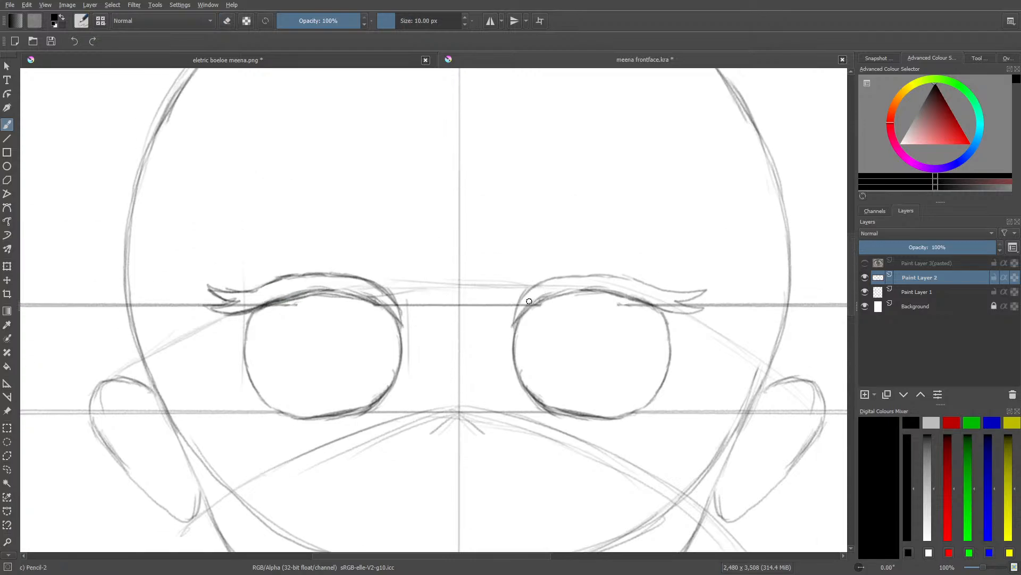
{"action": "mouse_move", "coordinate": [514, 317]}
{"action": "left_mouse_down"}
{"action": "mouse_move", "coordinate": [544, 282]}
{"action": "mouse_move", "coordinate": [532, 285]}
{"action": "mouse_move", "coordinate": [598, 271]}
{"action": "mouse_move", "coordinate": [578, 271]}
{"action": "mouse_move", "coordinate": [682, 295]}
{"action": "mouse_move", "coordinate": [689, 288]}
{"action": "mouse_move", "coordinate": [664, 289]}
{"action": "mouse_move", "coordinate": [713, 288]}
{"action": "mouse_move", "coordinate": [680, 301]}
{"action": "mouse_move", "coordinate": [703, 315]}
{"action": "mouse_move", "coordinate": [641, 299]}
{"action": "left_mouse_up"}
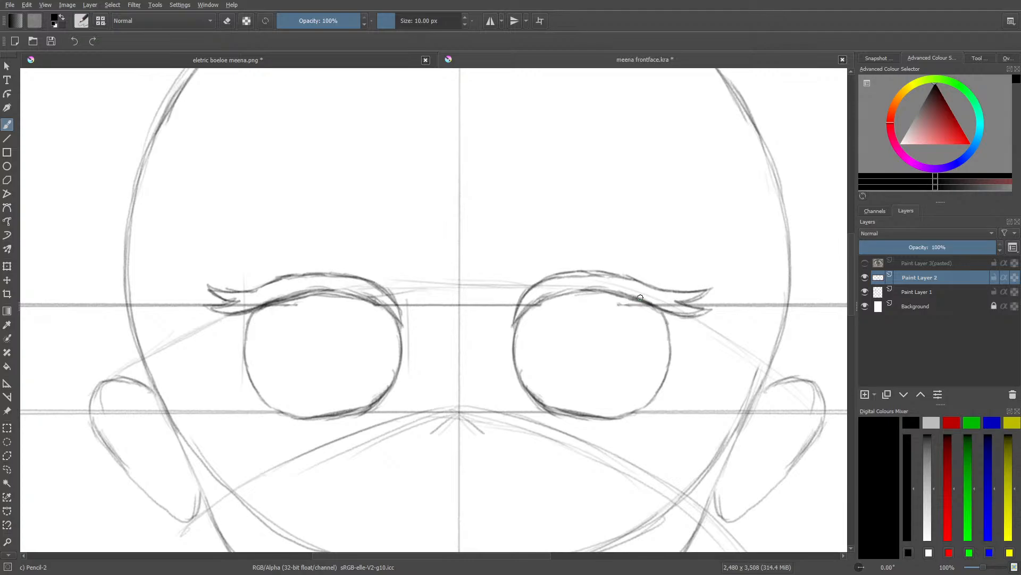
{"action": "mouse_move", "coordinate": [627, 293]}
{"action": "left_mouse_down"}
{"action": "mouse_move", "coordinate": [558, 293]}
{"action": "mouse_move", "coordinate": [572, 289]}
{"action": "mouse_move", "coordinate": [515, 321]}
{"action": "left_mouse_up"}
{"action": "key", "text": "e"}
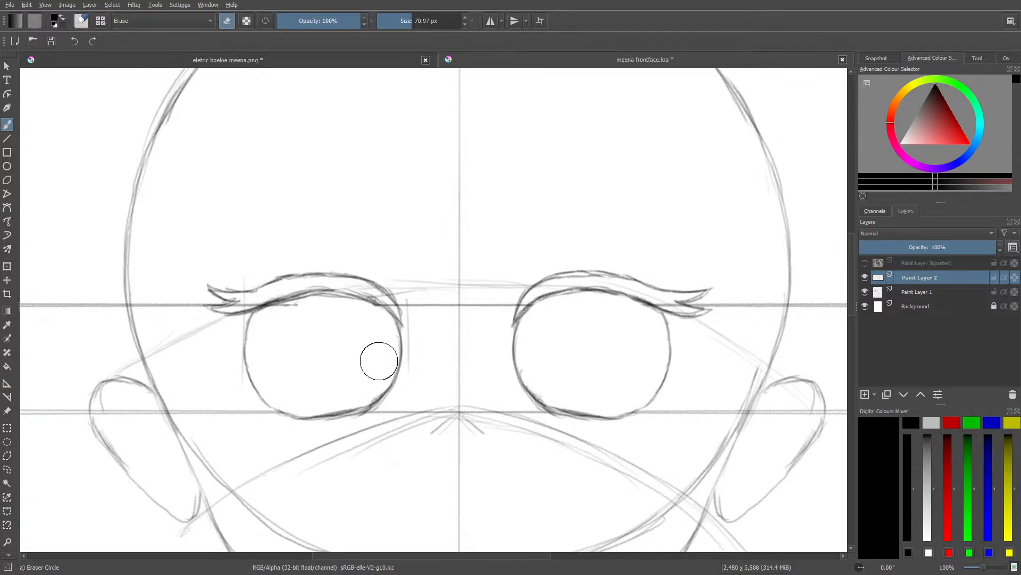
{"action": "key", "text": "slash"}
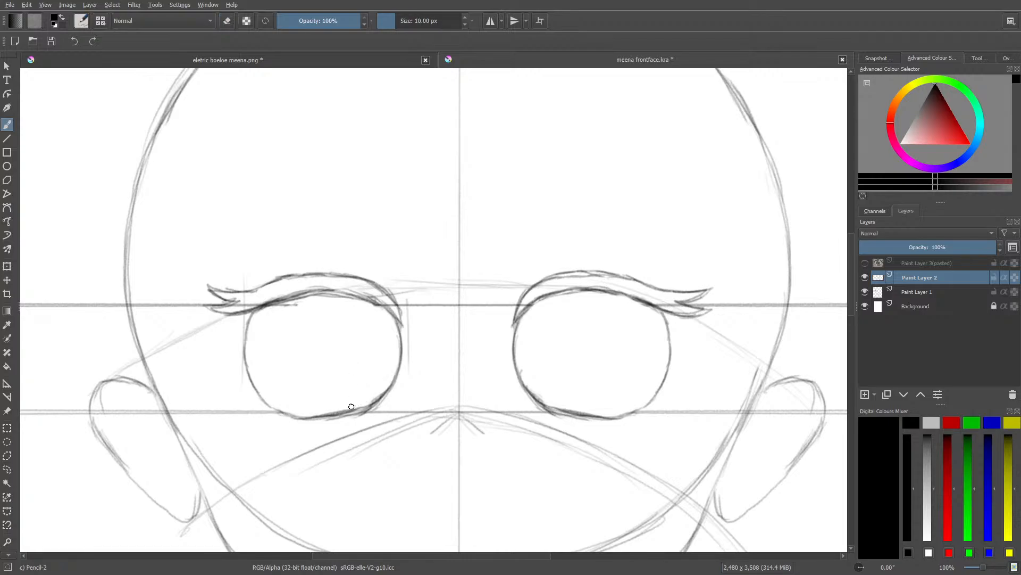
Step: Draw a tall, narrow oval pupil inside each eye, reaching from the upper lid to the lower edge
{"action": "mouse_move", "coordinate": [356, 403]}
{"action": "left_mouse_down"}
{"action": "mouse_move", "coordinate": [362, 327]}
{"action": "mouse_move", "coordinate": [347, 299]}
{"action": "mouse_move", "coordinate": [319, 297]}
{"action": "mouse_move", "coordinate": [304, 342]}
{"action": "mouse_move", "coordinate": [312, 398]}
{"action": "mouse_move", "coordinate": [333, 417]}
{"action": "mouse_move", "coordinate": [351, 412]}
{"action": "mouse_move", "coordinate": [362, 372]}
{"action": "left_mouse_up"}
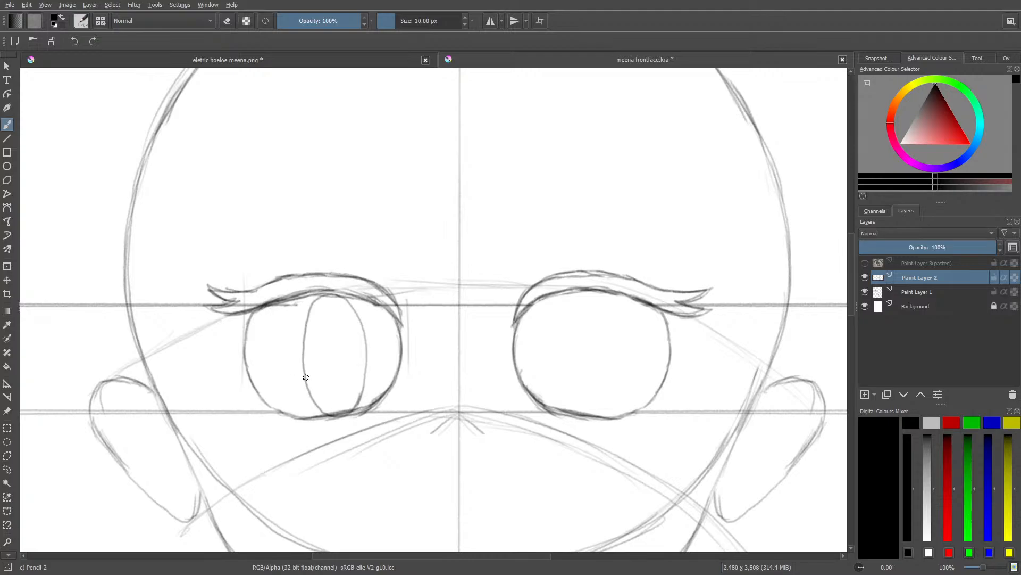
{"action": "mouse_move", "coordinate": [304, 377]}
{"action": "left_mouse_down"}
{"action": "mouse_move", "coordinate": [312, 312]}
{"action": "mouse_move", "coordinate": [337, 294]}
{"action": "left_mouse_up"}
{"action": "key", "text": "e"}
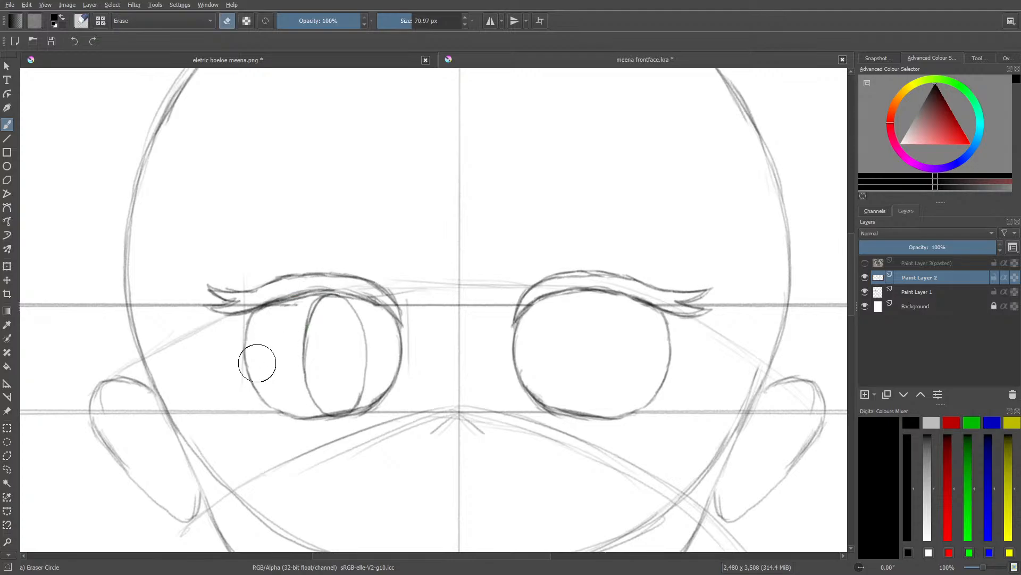
{"action": "left_click_drag", "start_coordinate": [301, 324], "coordinate": [310, 301]}
{"action": "key", "text": "slash"}
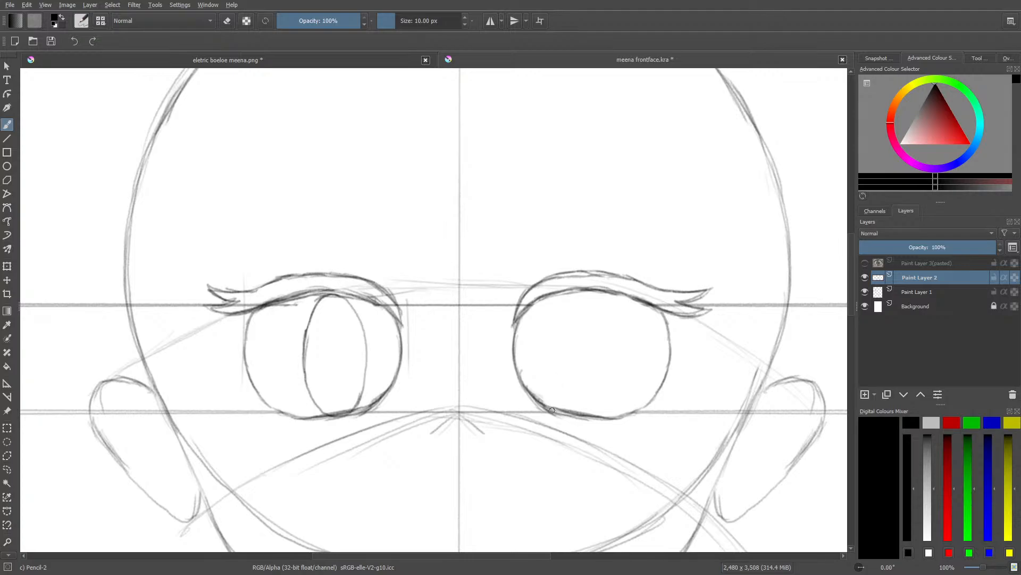
{"action": "mouse_move", "coordinate": [559, 409]}
{"action": "left_mouse_down"}
{"action": "mouse_move", "coordinate": [558, 310]}
{"action": "mouse_move", "coordinate": [553, 317]}
{"action": "mouse_move", "coordinate": [593, 288]}
{"action": "left_mouse_up"}
{"action": "mouse_move", "coordinate": [605, 297]}
{"action": "left_mouse_down"}
{"action": "mouse_move", "coordinate": [613, 368]}
{"action": "mouse_move", "coordinate": [588, 412]}
{"action": "mouse_move", "coordinate": [603, 398]}
{"action": "mouse_move", "coordinate": [606, 381]}
{"action": "mouse_move", "coordinate": [600, 398]}
{"action": "mouse_move", "coordinate": [573, 414]}
{"action": "mouse_move", "coordinate": [548, 360]}
{"action": "mouse_move", "coordinate": [561, 304]}
{"action": "left_mouse_up"}
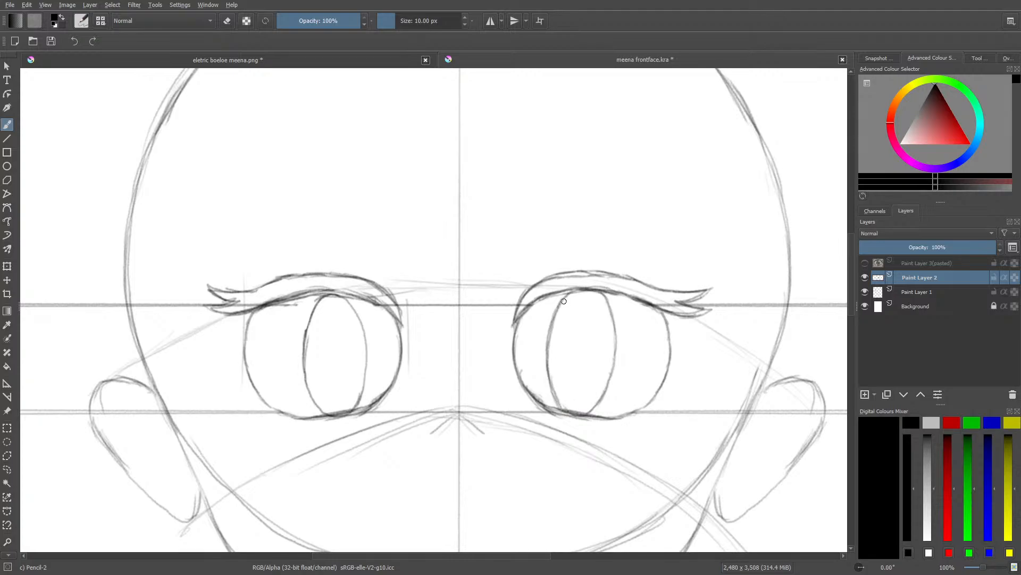
Step: Switch to the browser and examine the anime girl tutorial's diagrams for eye height and horizontal eye spacing, then return to the Krita drawing
{"action": "left_click_drag", "start_coordinate": [983, 567], "coordinate": [983, 572]}
{"action": "scroll", "coordinate": [187, 359], "scroll_direction": "down", "scroll_amount": 2}
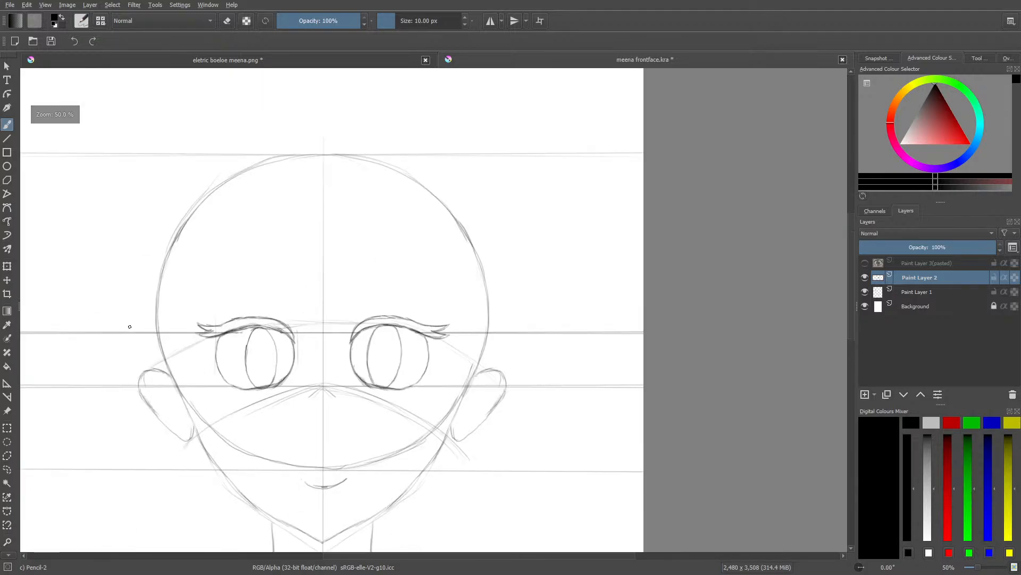
{"action": "left_click_drag", "start_coordinate": [0, 80], "coordinate": [524, 5]}
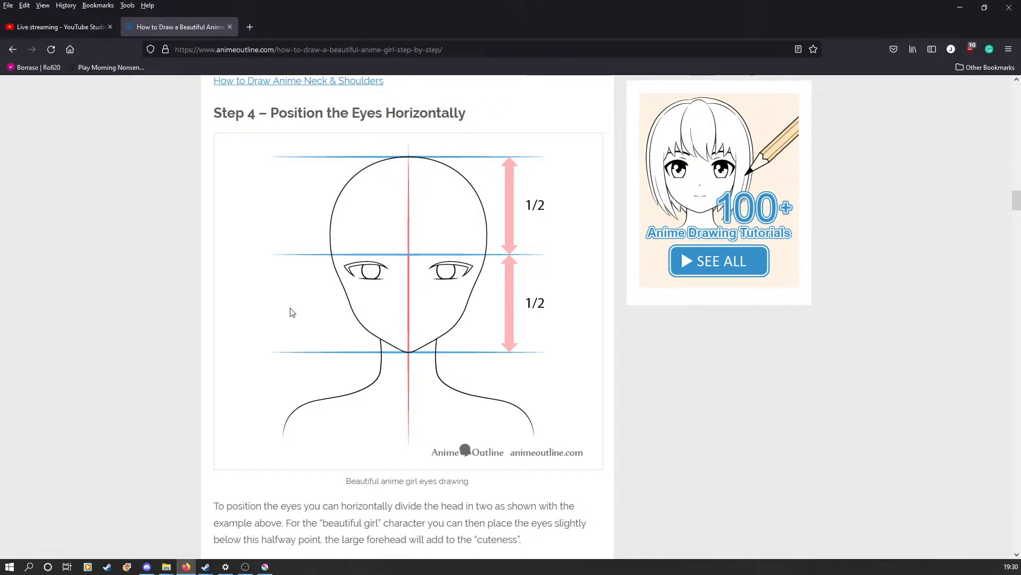
{"action": "scroll", "coordinate": [266, 351], "scroll_direction": "down", "scroll_amount": 10}
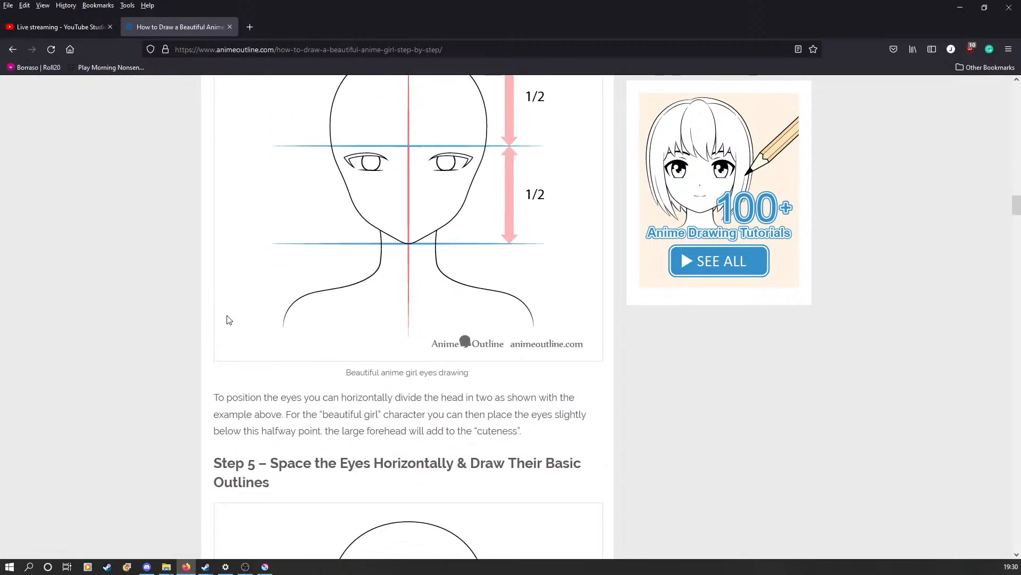
{"action": "scroll", "coordinate": [272, 359], "scroll_direction": "up", "scroll_amount": 1}
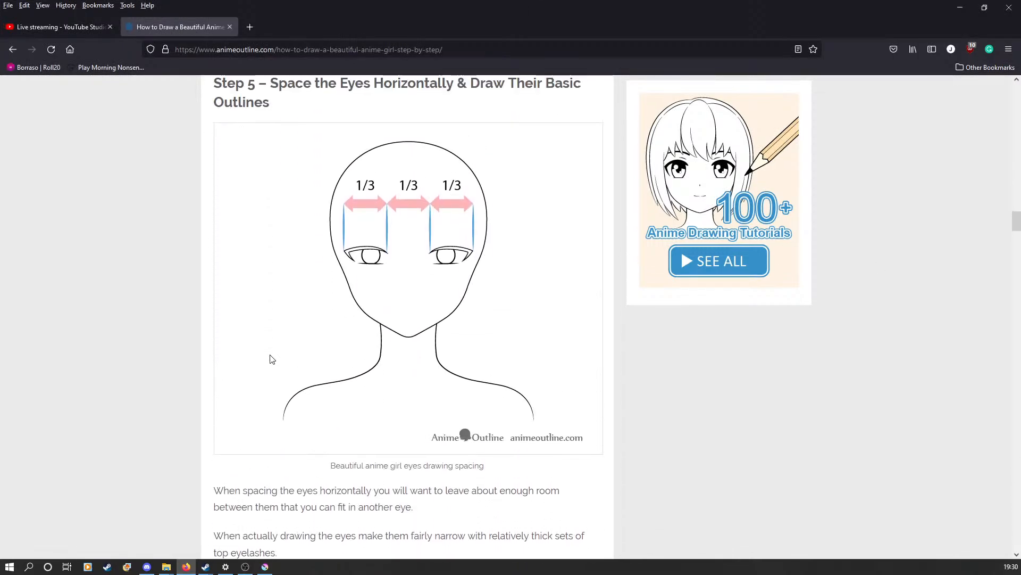
{"action": "scroll", "coordinate": [272, 359], "scroll_direction": "down", "scroll_amount": 1}
{"action": "scroll", "coordinate": [271, 359], "scroll_direction": "up", "scroll_amount": 1}
{"action": "left_click", "coordinate": [264, 567]}
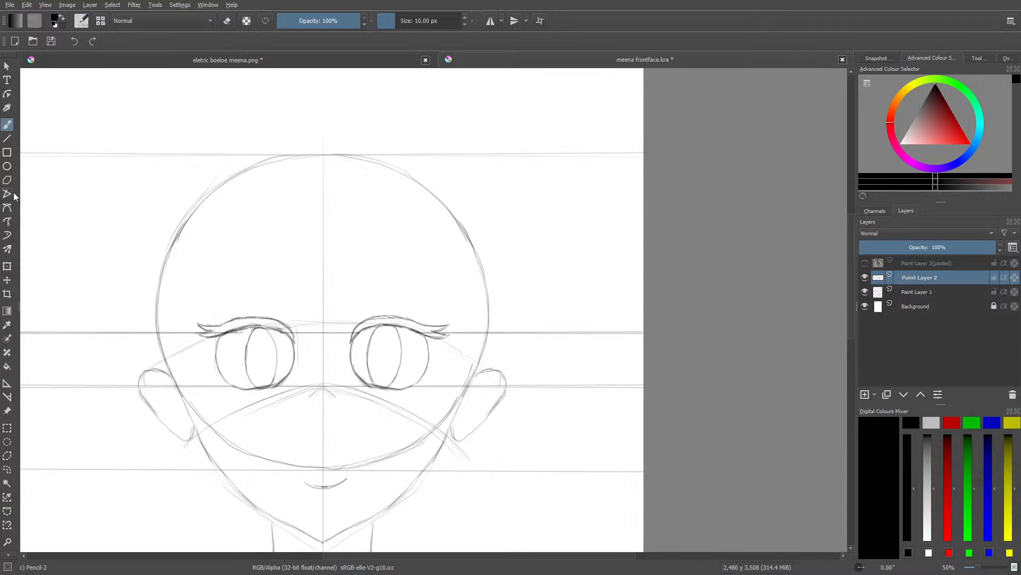
Step: Select the eye on the left with a rectangular selection, turn on horizontal mirroring and move the eye slightly outward
{"action": "left_click", "coordinate": [7, 428]}
{"action": "left_click_drag", "start_coordinate": [188, 304], "coordinate": [303, 401]}
{"action": "left_click", "coordinate": [490, 21]}
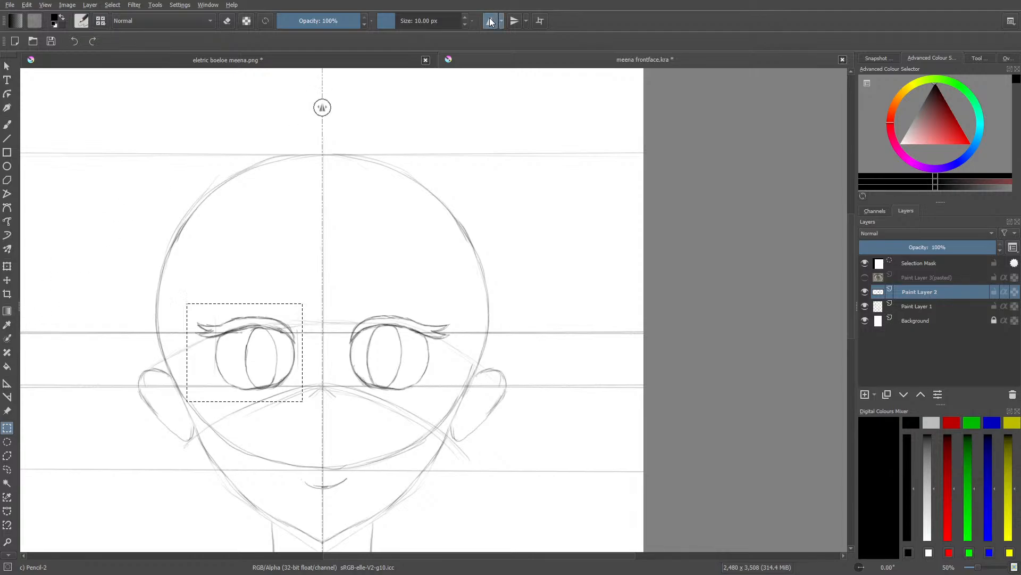
{"action": "left_click", "coordinate": [7, 280]}
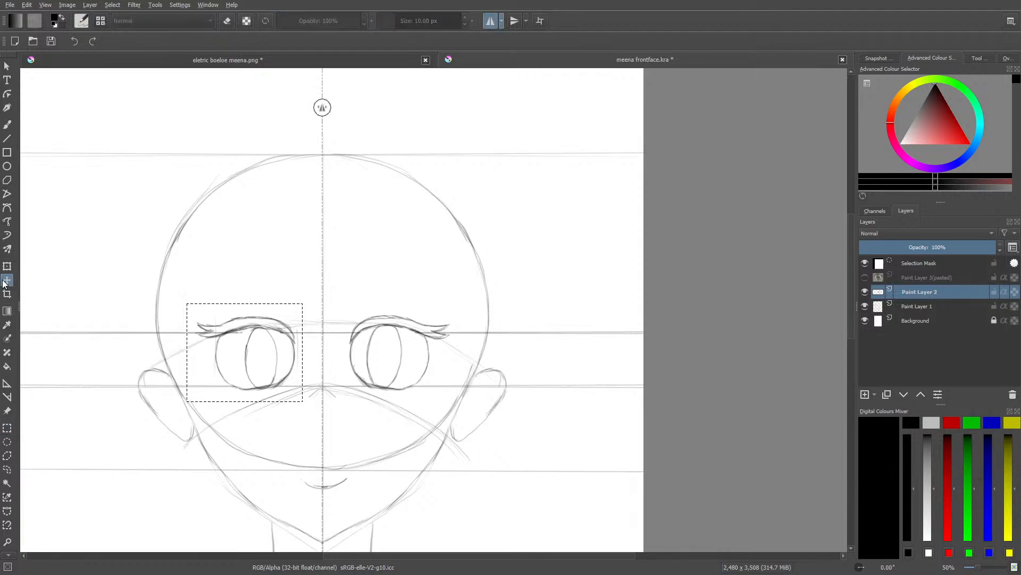
{"action": "left_click_drag", "start_coordinate": [237, 353], "coordinate": [225, 356]}
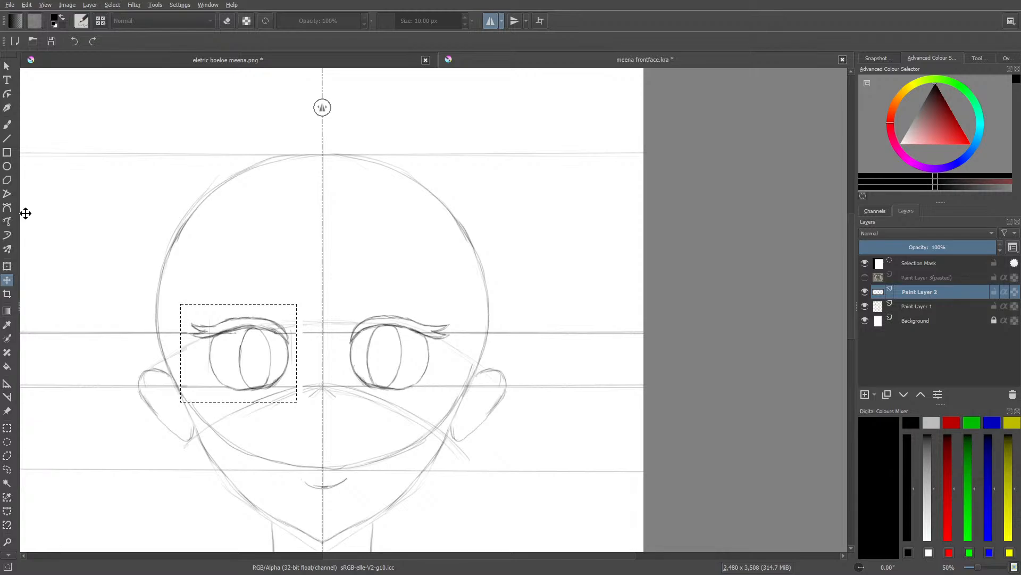
{"action": "left_click", "coordinate": [7, 124]}
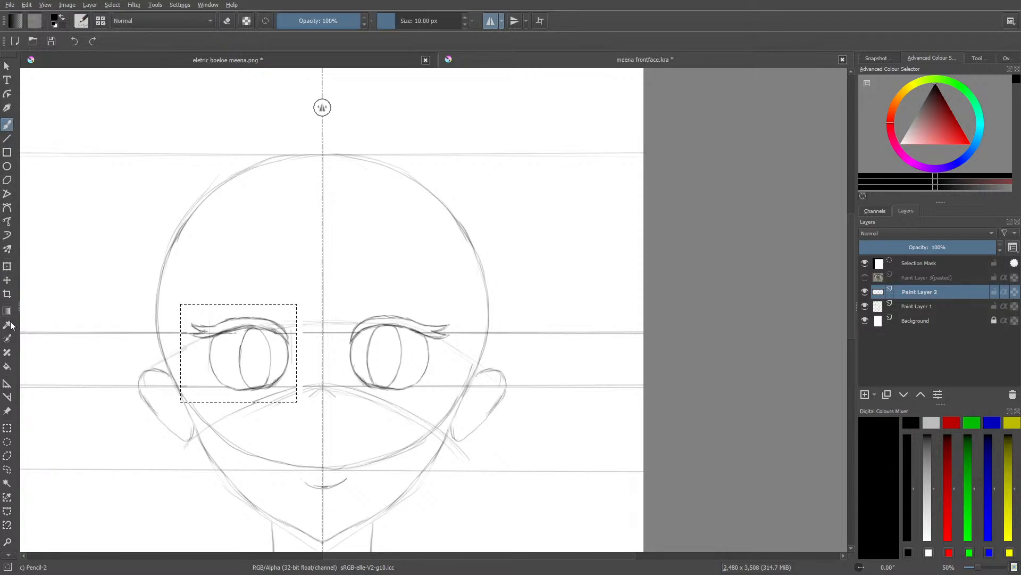
Step: Replace the selection with a rectangle around the eye on the right, move that eye slightly outward and deselect
{"action": "left_click", "coordinate": [7, 427]}
{"action": "left_click_drag", "start_coordinate": [342, 308], "coordinate": [451, 392]}
{"action": "key", "text": "ctrl+shift+a"}
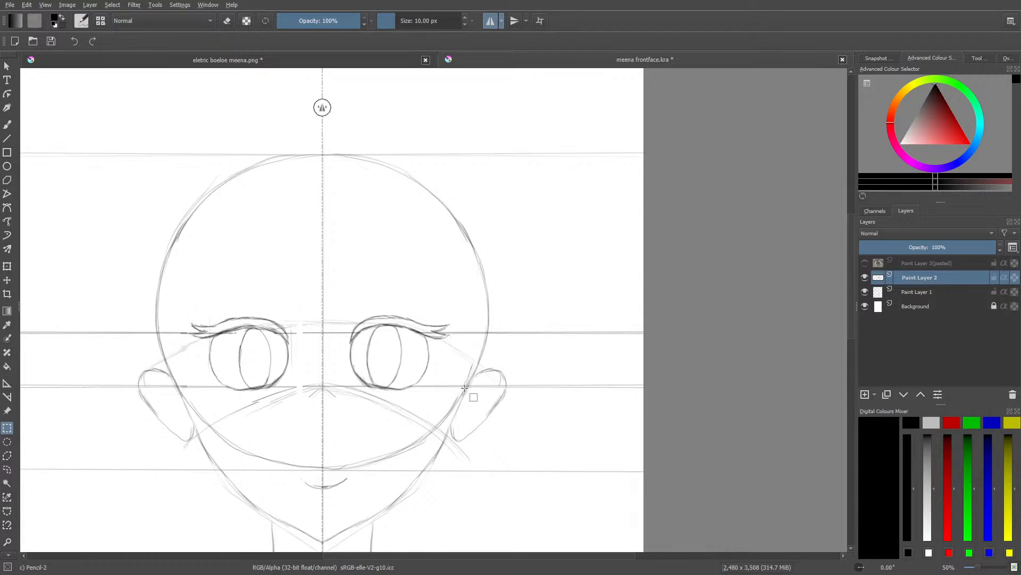
{"action": "left_click_drag", "start_coordinate": [346, 311], "coordinate": [453, 395]}
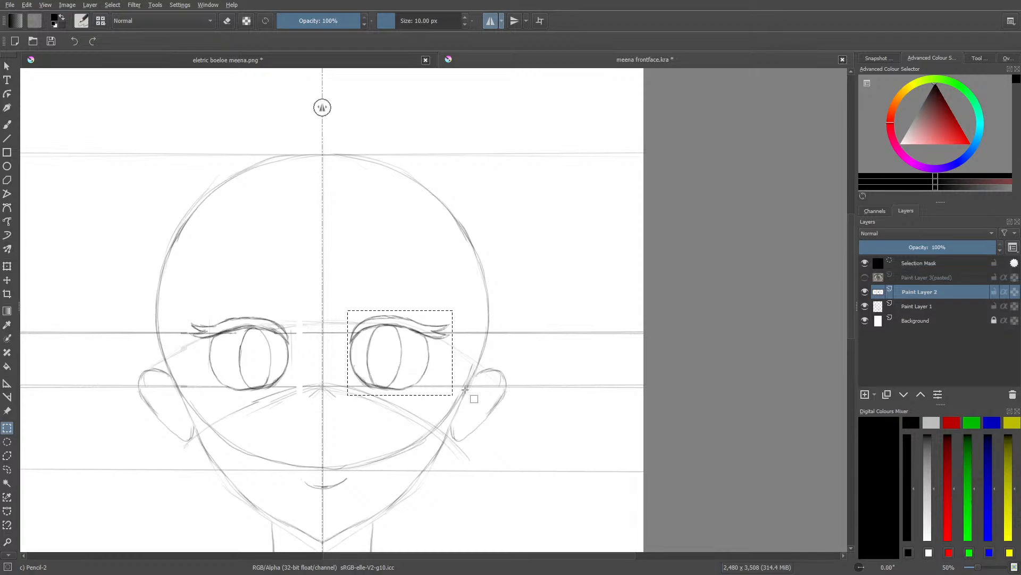
{"action": "left_click", "coordinate": [7, 280]}
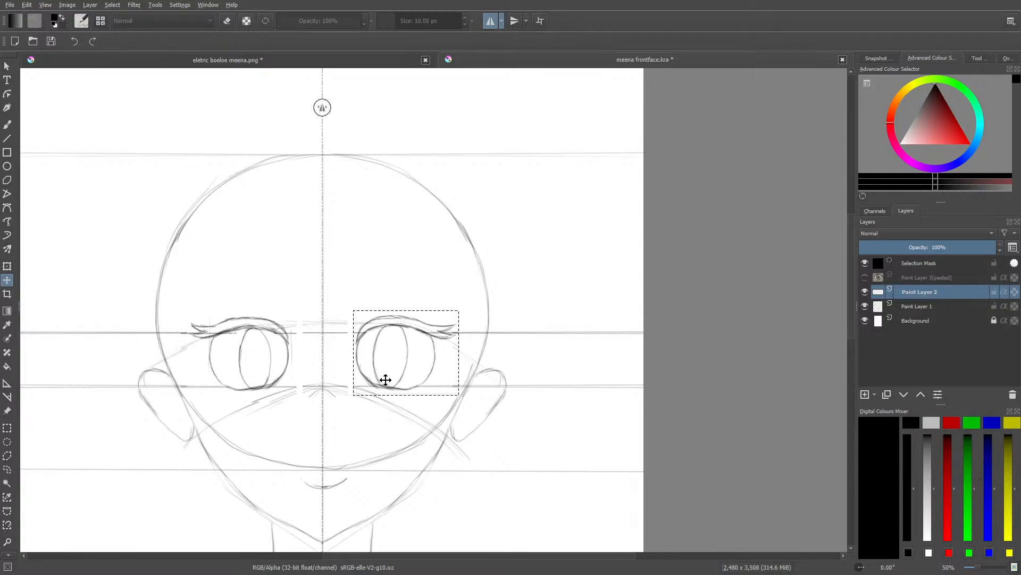
{"action": "left_click", "coordinate": [8, 125]}
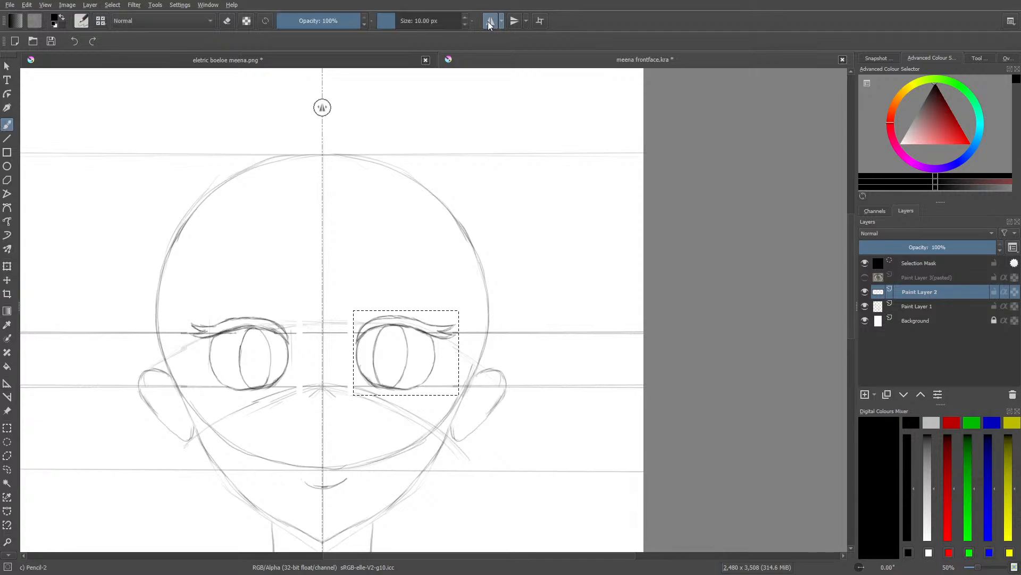
{"action": "left_click", "coordinate": [112, 5]}
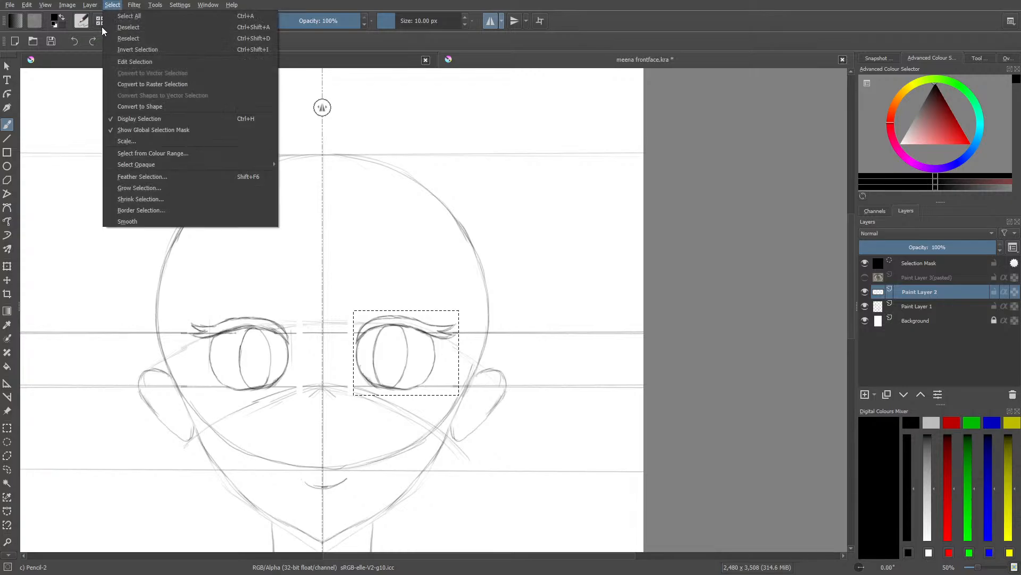
{"action": "left_click", "coordinate": [109, 31]}
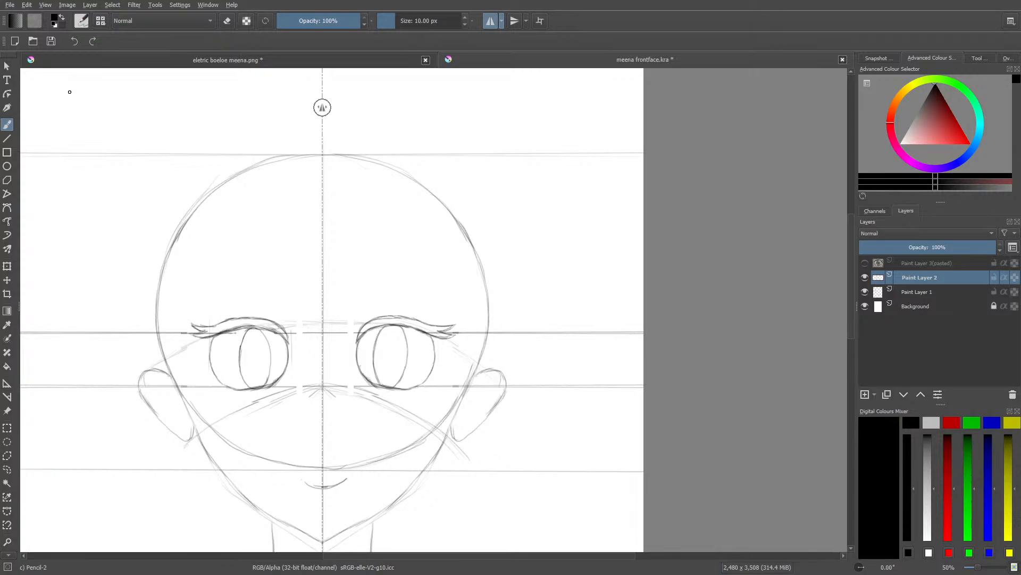
Step: Turn off horizontal mirroring, redraw the left eye's outer and lower curve slightly farther out, and erase its old edge
{"action": "left_click_drag", "start_coordinate": [971, 570], "coordinate": [983, 570]}
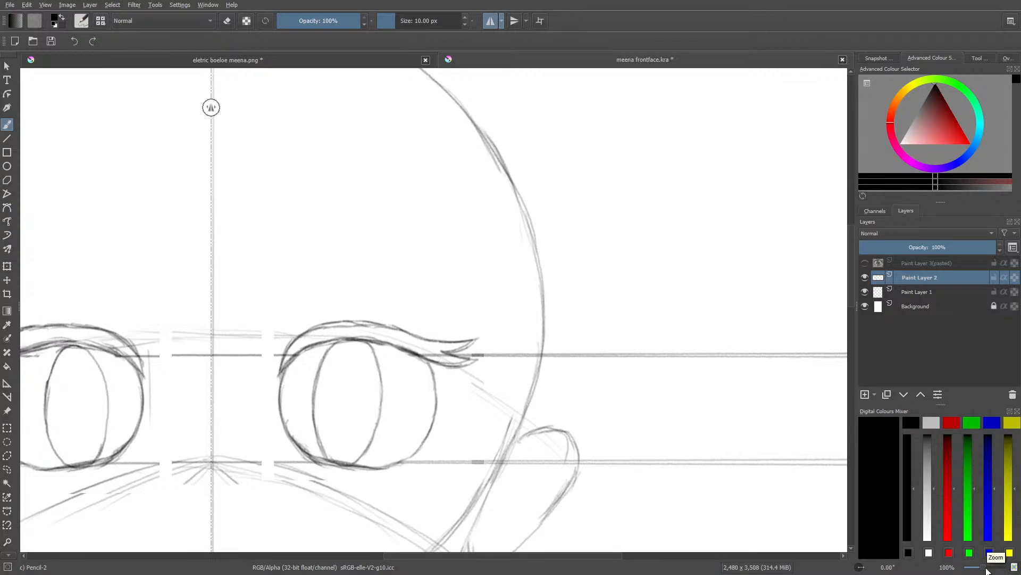
{"action": "left_click_drag", "start_coordinate": [848, 293], "coordinate": [852, 314]}
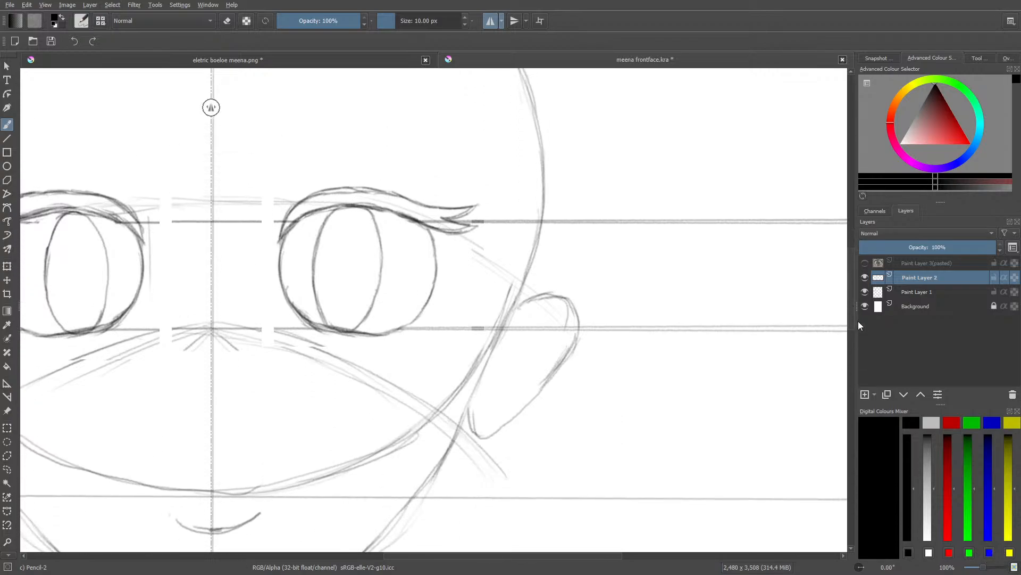
{"action": "left_click_drag", "start_coordinate": [386, 556], "coordinate": [293, 570]}
{"action": "left_click", "coordinate": [491, 20]}
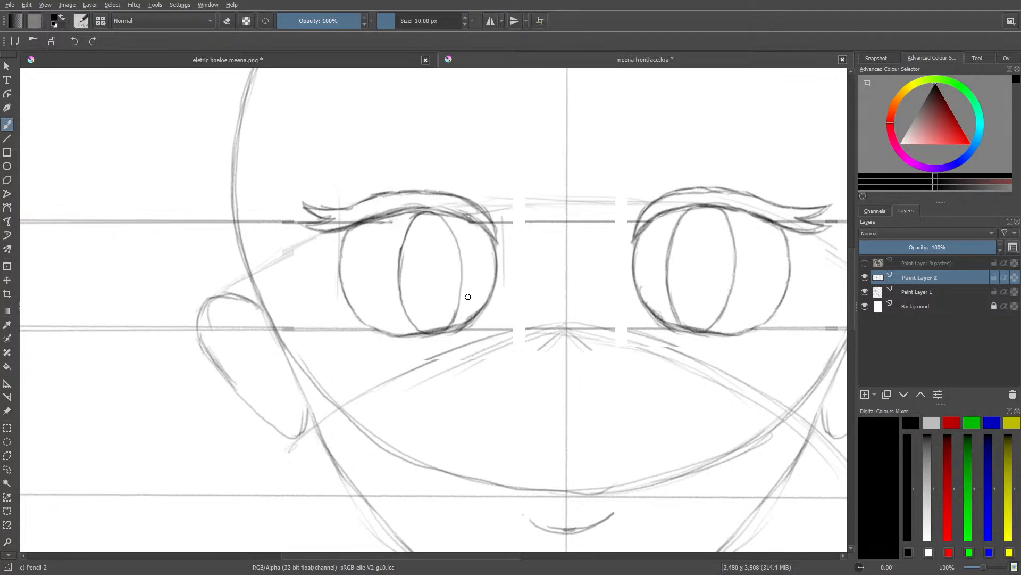
{"action": "mouse_move", "coordinate": [459, 325]}
{"action": "left_mouse_down"}
{"action": "mouse_move", "coordinate": [374, 336]}
{"action": "mouse_move", "coordinate": [348, 323]}
{"action": "mouse_move", "coordinate": [331, 276]}
{"action": "mouse_move", "coordinate": [351, 228]}
{"action": "mouse_move", "coordinate": [332, 269]}
{"action": "mouse_move", "coordinate": [339, 290]}
{"action": "mouse_move", "coordinate": [351, 271]}
{"action": "mouse_move", "coordinate": [350, 293]}
{"action": "mouse_move", "coordinate": [381, 322]}
{"action": "mouse_move", "coordinate": [361, 303]}
{"action": "left_mouse_up"}
{"action": "key", "text": "slash"}
{"action": "key", "text": "slash"}
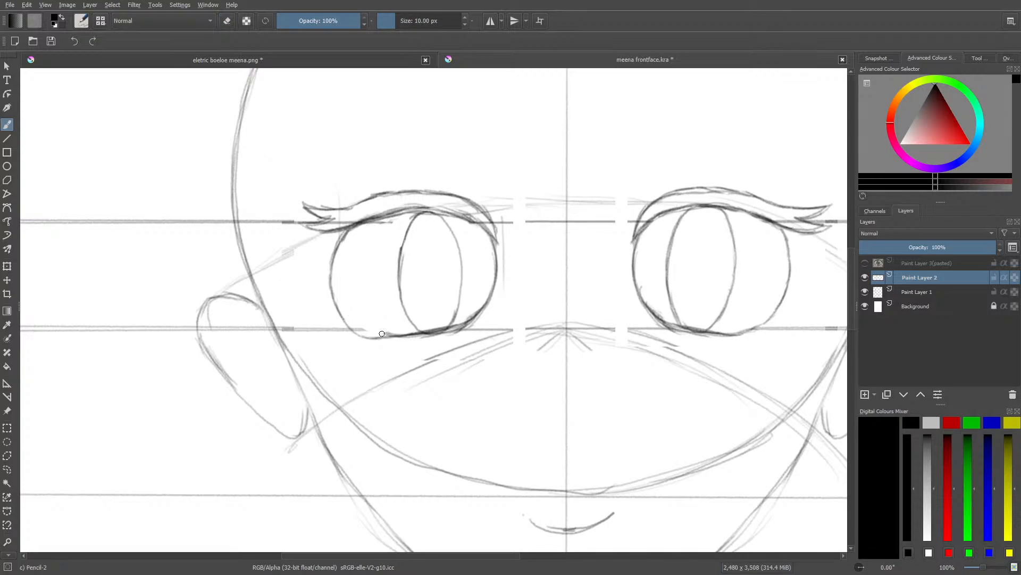
{"action": "left_click_drag", "start_coordinate": [388, 335], "coordinate": [336, 306]}
{"action": "left_click_drag", "start_coordinate": [379, 336], "coordinate": [342, 314]}
Step: Erase the guide line and stray edge at the left eye's outer side and join its outer curve to the upper lash line
{"action": "key", "text": "e"}
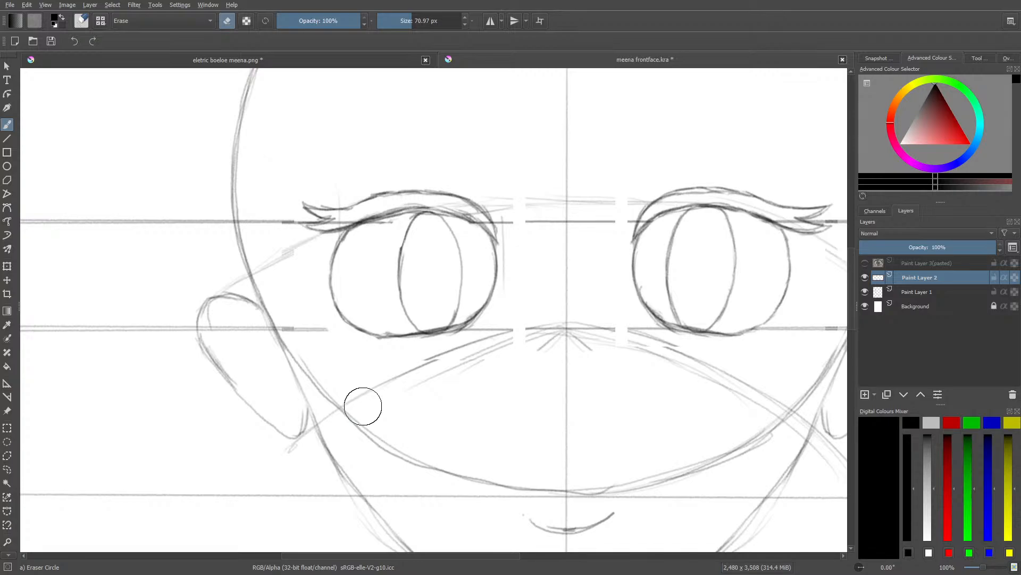
{"action": "key", "text": "e"}
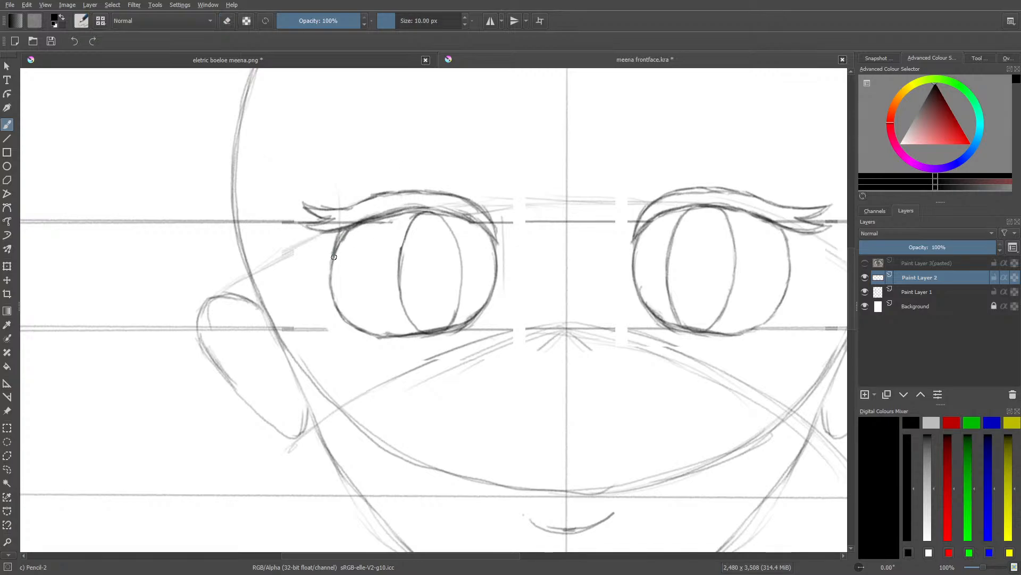
{"action": "key", "text": "e"}
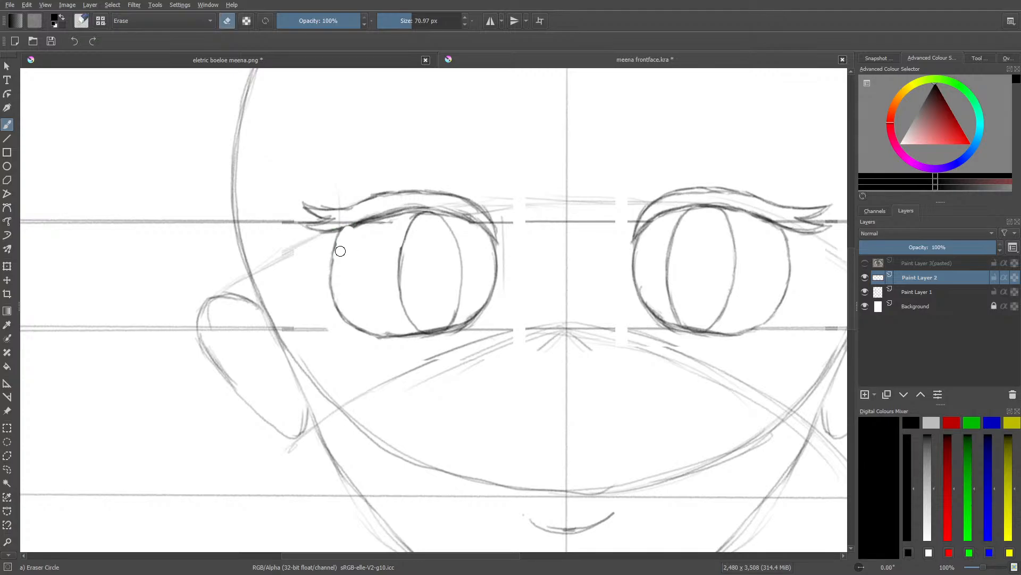
{"action": "key", "text": "e"}
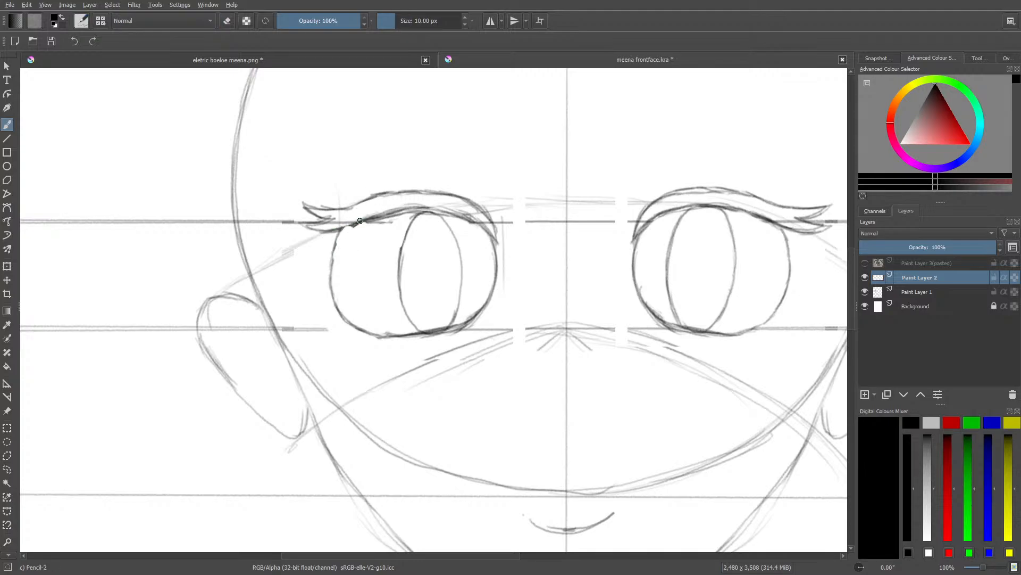
{"action": "left_click_drag", "start_coordinate": [365, 221], "coordinate": [334, 229]}
Step: Redraw the right eye's outer and lower curve slightly farther out and erase its old edge on the inside
{"action": "left_click_drag", "start_coordinate": [354, 550], "coordinate": [417, 550]}
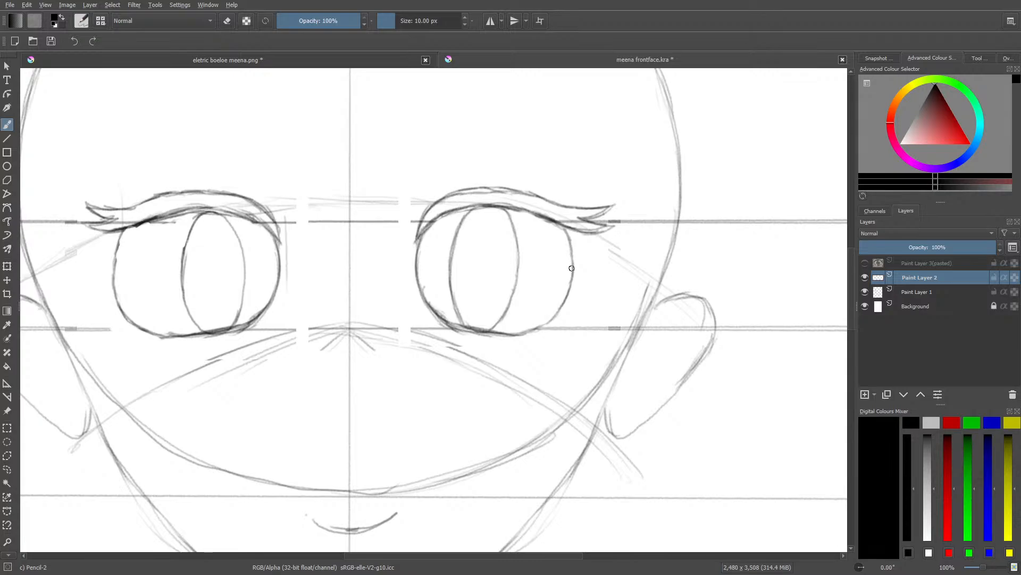
{"action": "mouse_move", "coordinate": [575, 239]}
{"action": "left_mouse_down"}
{"action": "mouse_move", "coordinate": [572, 272]}
{"action": "mouse_move", "coordinate": [573, 230]}
{"action": "left_mouse_up"}
{"action": "mouse_move", "coordinate": [514, 335]}
{"action": "left_mouse_down"}
{"action": "mouse_move", "coordinate": [540, 330]}
{"action": "mouse_move", "coordinate": [567, 300]}
{"action": "left_mouse_up"}
{"action": "key", "text": "e"}
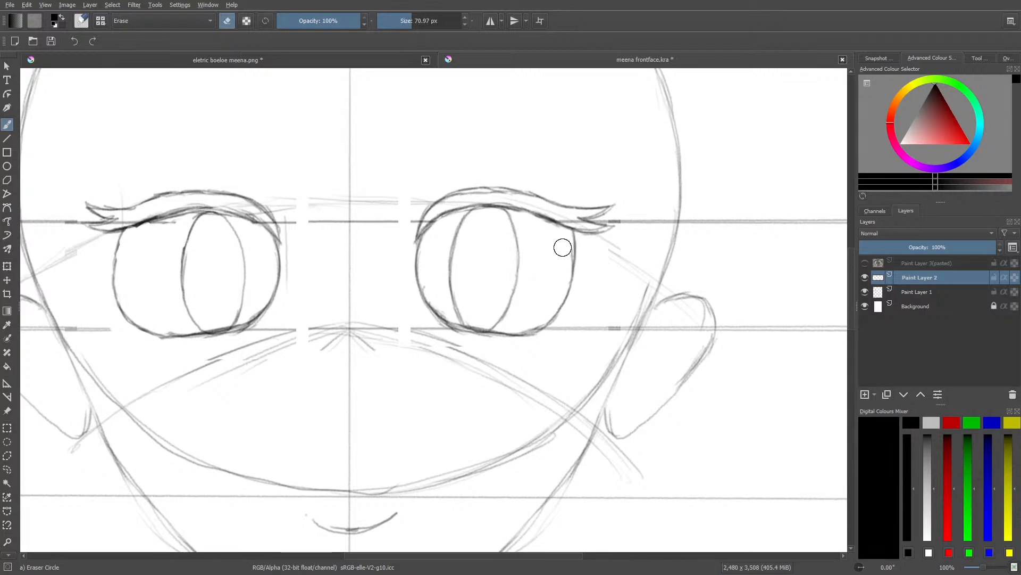
{"action": "left_click_drag", "start_coordinate": [563, 247], "coordinate": [533, 325]}
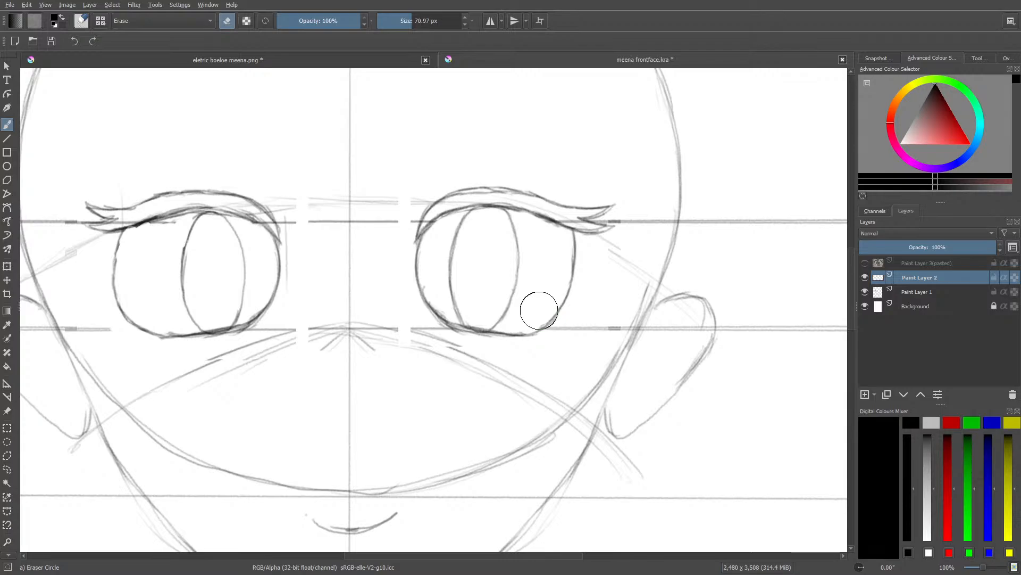
Step: Switch to the browser and examine the anime girl tutorial's eyebrow placement diagram, then return to the Krita drawing
{"action": "left_click", "coordinate": [980, 568]}
{"action": "left_click_drag", "start_coordinate": [979, 564], "coordinate": [982, 566]}
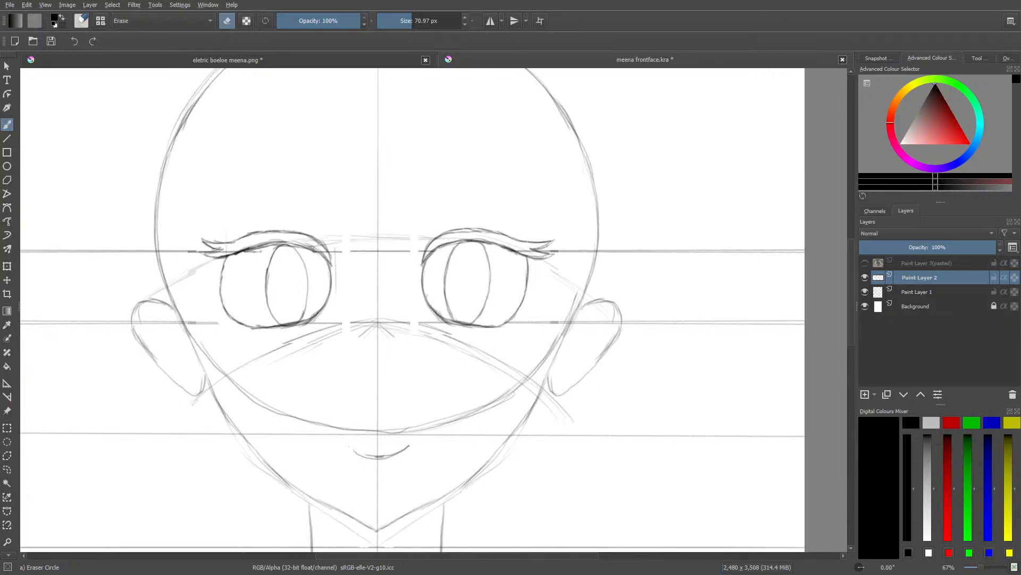
{"action": "key", "text": "alt+Tab"}
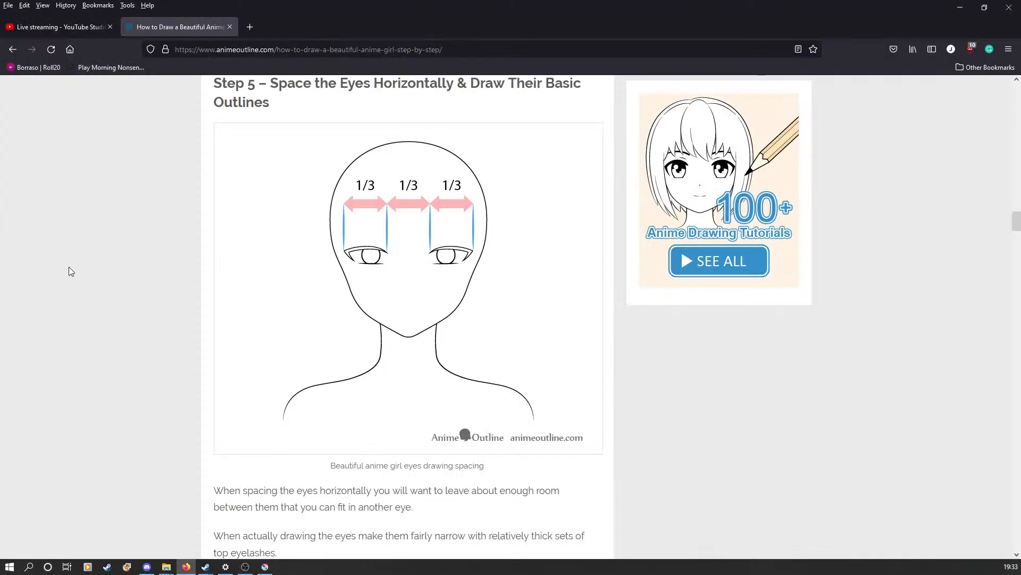
{"action": "scroll", "coordinate": [287, 382], "scroll_direction": "down", "scroll_amount": 9}
{"action": "scroll", "coordinate": [287, 382], "scroll_direction": "down", "scroll_amount": 2}
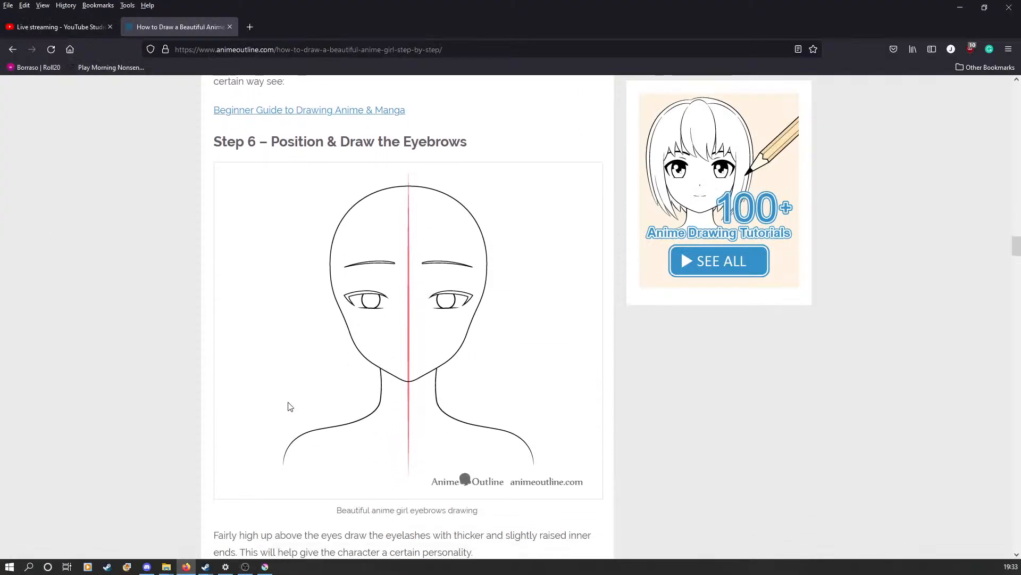
{"action": "left_click", "coordinate": [265, 567]}
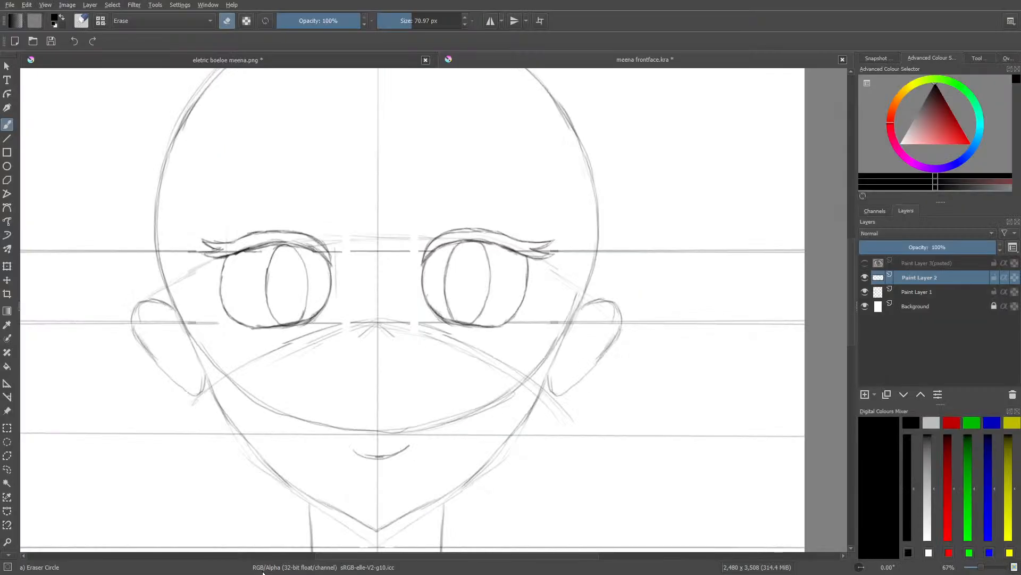
Step: Turn on horizontal mirroring and sketch a pair of thin arched eyebrows above the eyes with the Pencil-2 brush
{"action": "key", "text": "slash"}
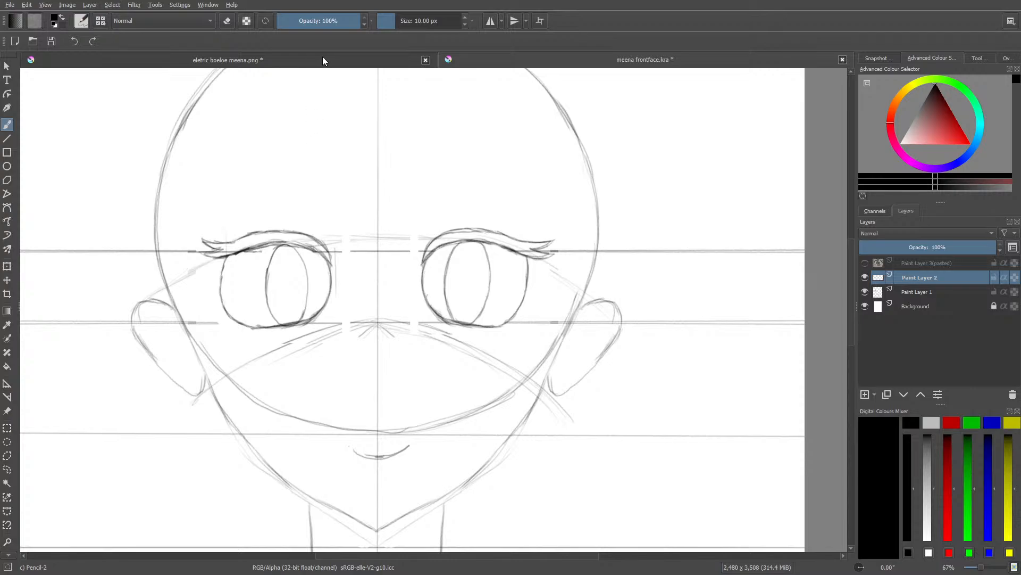
{"action": "left_click", "coordinate": [490, 20]}
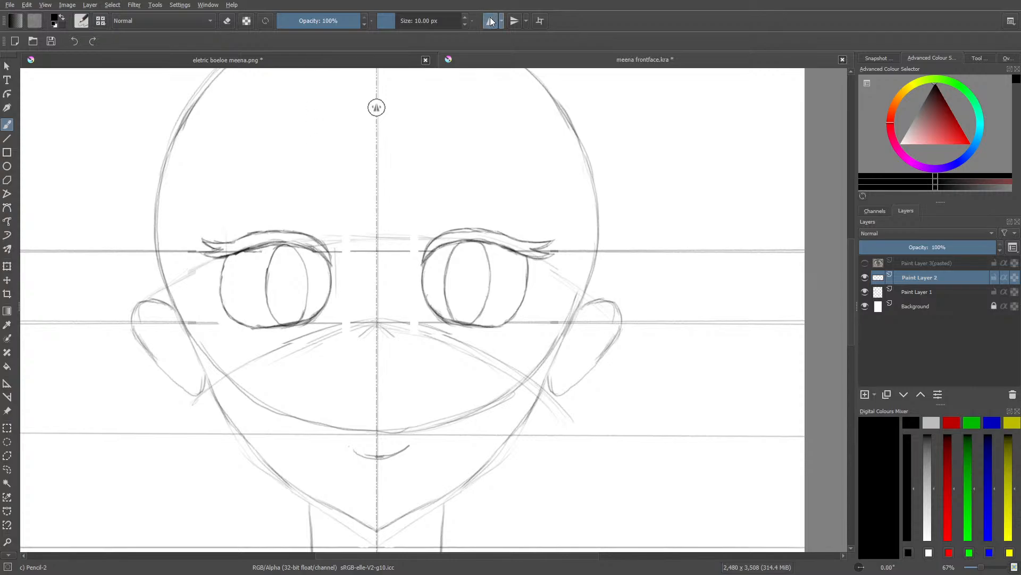
{"action": "scroll", "coordinate": [850, 299], "scroll_direction": "up", "scroll_amount": 3}
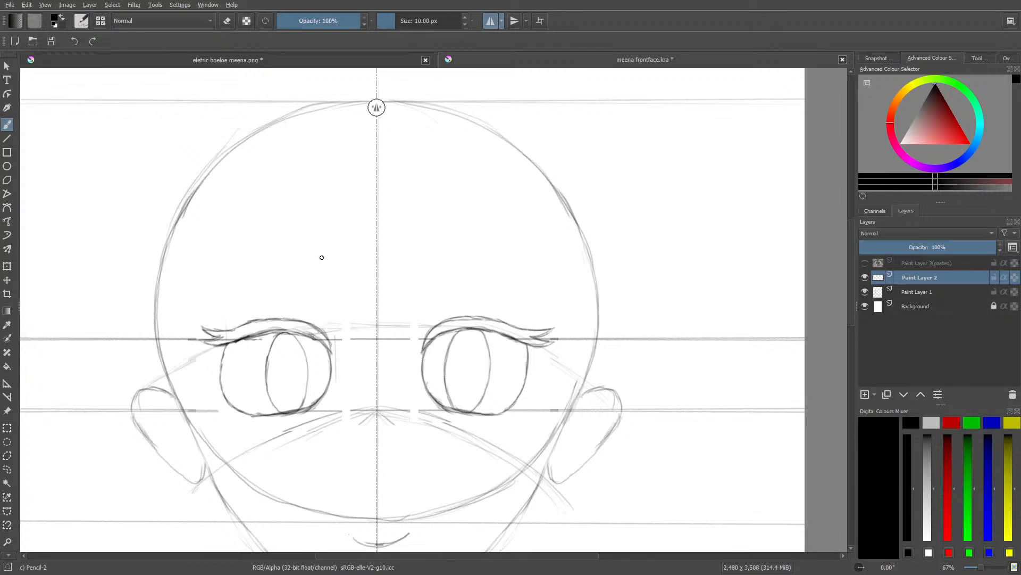
{"action": "mouse_move", "coordinate": [326, 264]}
{"action": "left_mouse_down"}
{"action": "mouse_move", "coordinate": [296, 252]}
{"action": "mouse_move", "coordinate": [250, 258]}
{"action": "mouse_move", "coordinate": [201, 291]}
{"action": "mouse_move", "coordinate": [254, 268]}
{"action": "left_mouse_up"}
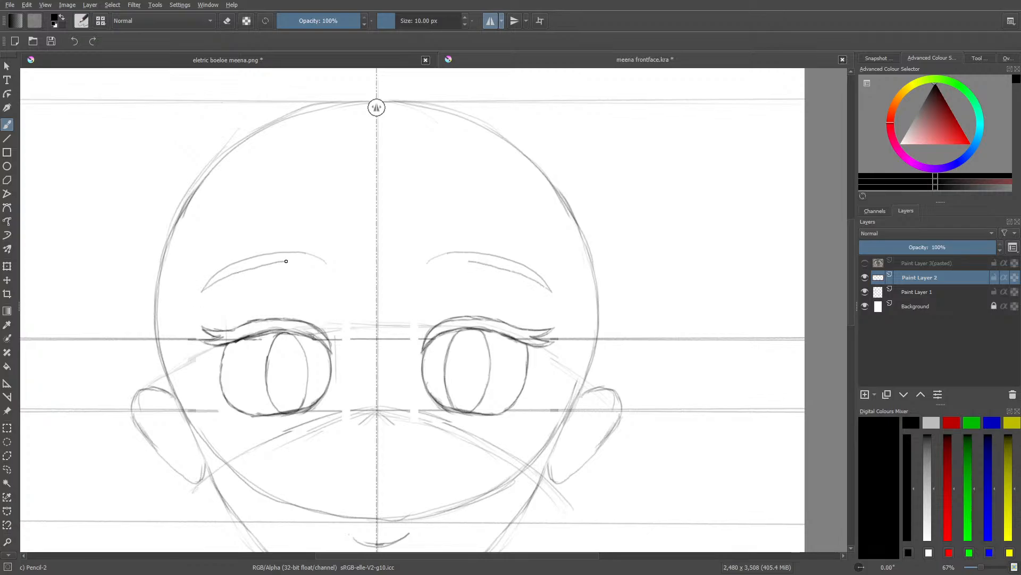
{"action": "left_click_drag", "start_coordinate": [326, 265], "coordinate": [294, 253]}
Step: Darken the outlines of the mirrored eyebrows, shorten their outer tips and erase the stray edges beneath them
{"action": "left_click", "coordinate": [976, 569]}
{"action": "left_click_drag", "start_coordinate": [976, 569], "coordinate": [983, 567]}
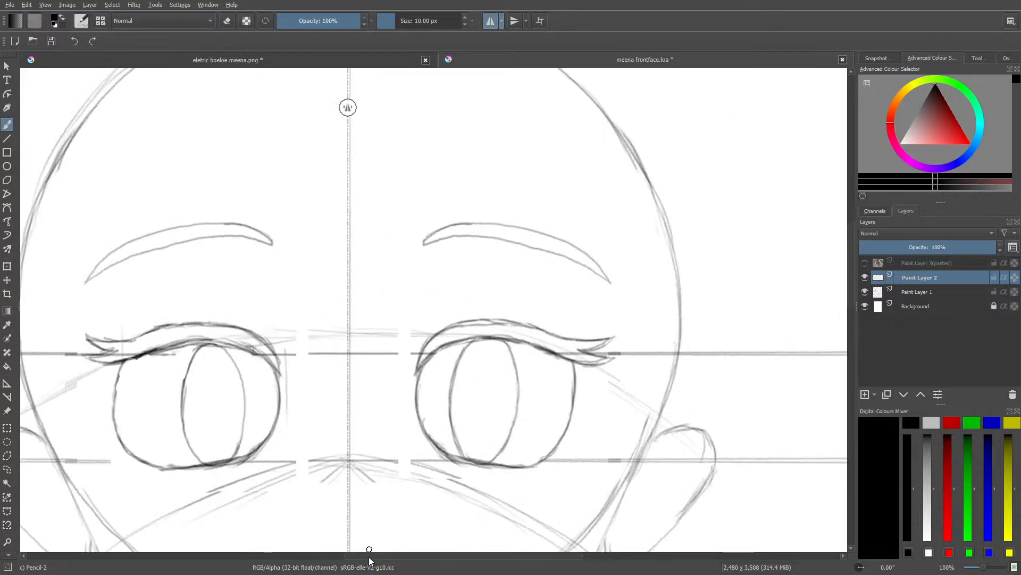
{"action": "left_click_drag", "start_coordinate": [377, 554], "coordinate": [308, 554]}
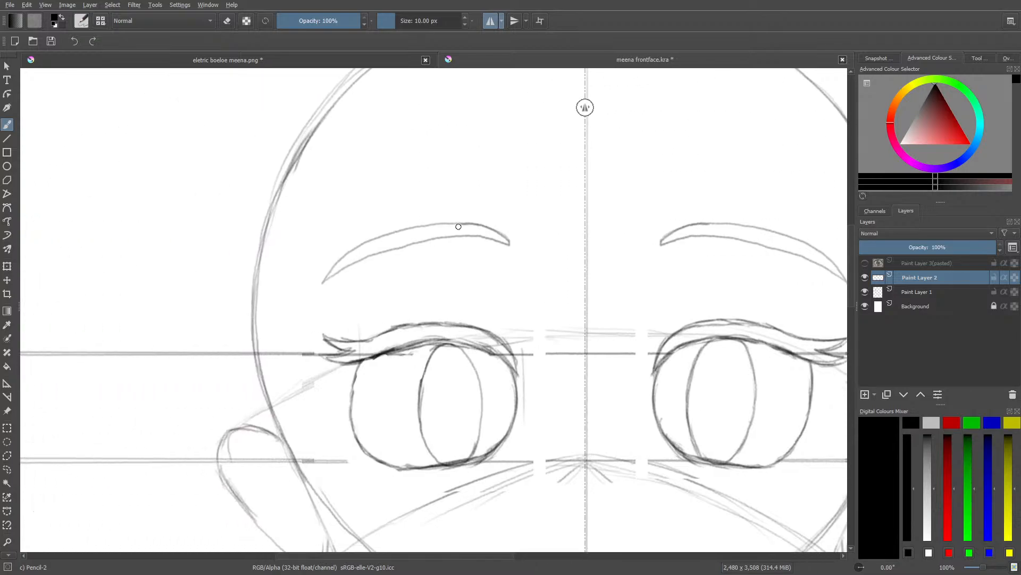
{"action": "mouse_move", "coordinate": [469, 235]}
{"action": "left_mouse_down"}
{"action": "mouse_move", "coordinate": [330, 270]}
{"action": "mouse_move", "coordinate": [381, 235]}
{"action": "mouse_move", "coordinate": [421, 225]}
{"action": "mouse_move", "coordinate": [474, 225]}
{"action": "mouse_move", "coordinate": [509, 244]}
{"action": "mouse_move", "coordinate": [403, 252]}
{"action": "mouse_move", "coordinate": [340, 279]}
{"action": "left_mouse_up"}
{"action": "key", "text": "slash"}
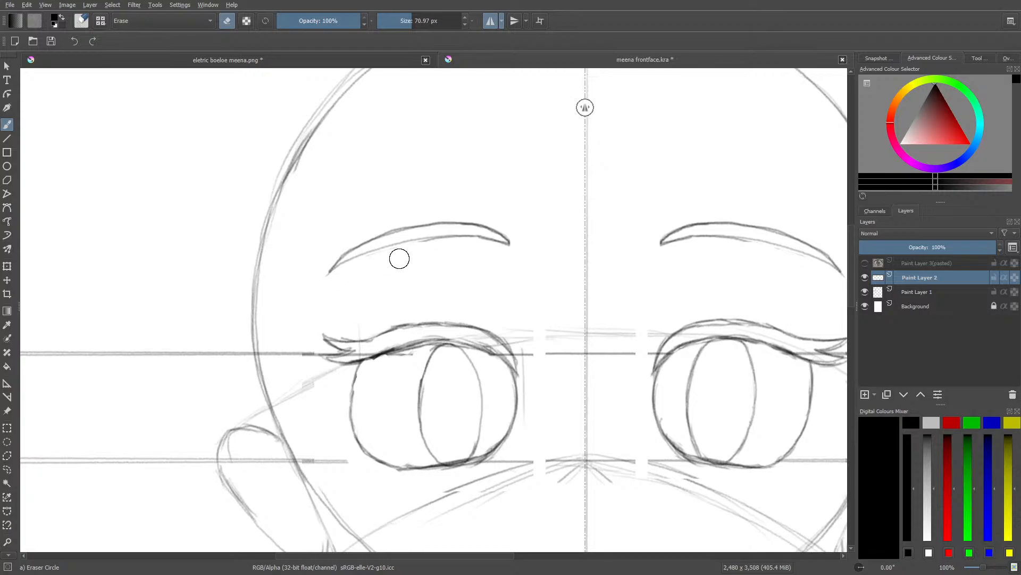
{"action": "left_click_drag", "start_coordinate": [399, 258], "coordinate": [446, 247]}
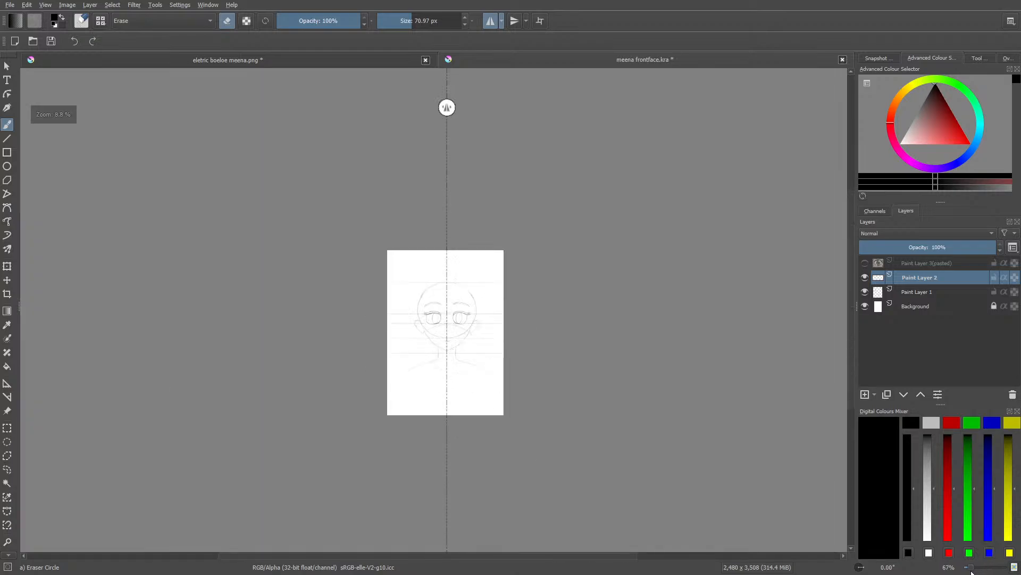
Step: Turn off horizontal mirroring, redraw the mouth as a slightly lower, deeper curve and erase the old mouth line
{"action": "mouse_move", "coordinate": [984, 567]}
{"action": "left_mouse_down"}
{"action": "mouse_move", "coordinate": [968, 568]}
{"action": "mouse_move", "coordinate": [984, 568]}
{"action": "left_mouse_up"}
{"action": "scroll", "coordinate": [852, 291], "scroll_direction": "down", "scroll_amount": 1}
{"action": "left_click_drag", "start_coordinate": [852, 290], "coordinate": [859, 341]}
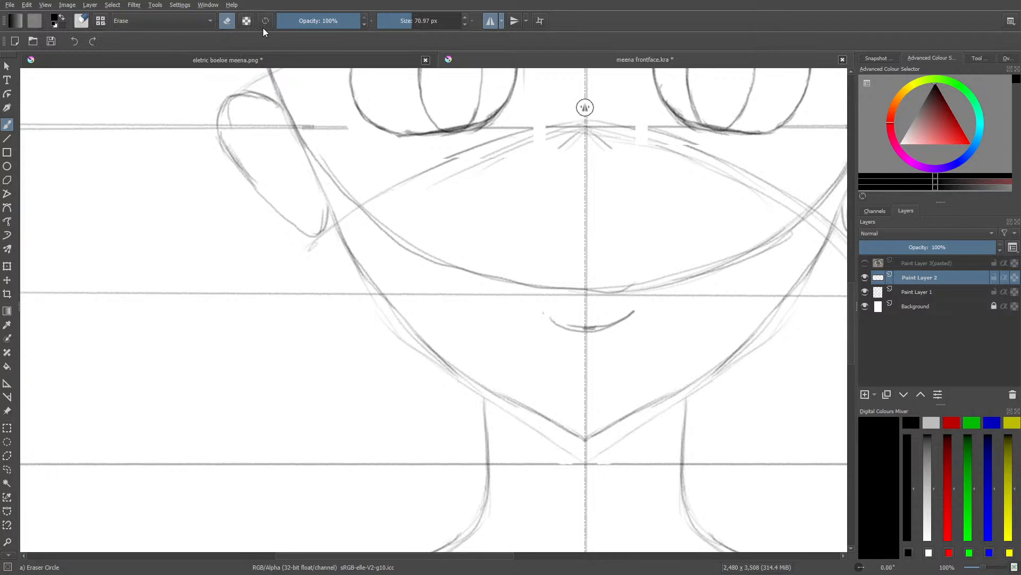
{"action": "key", "text": "slash"}
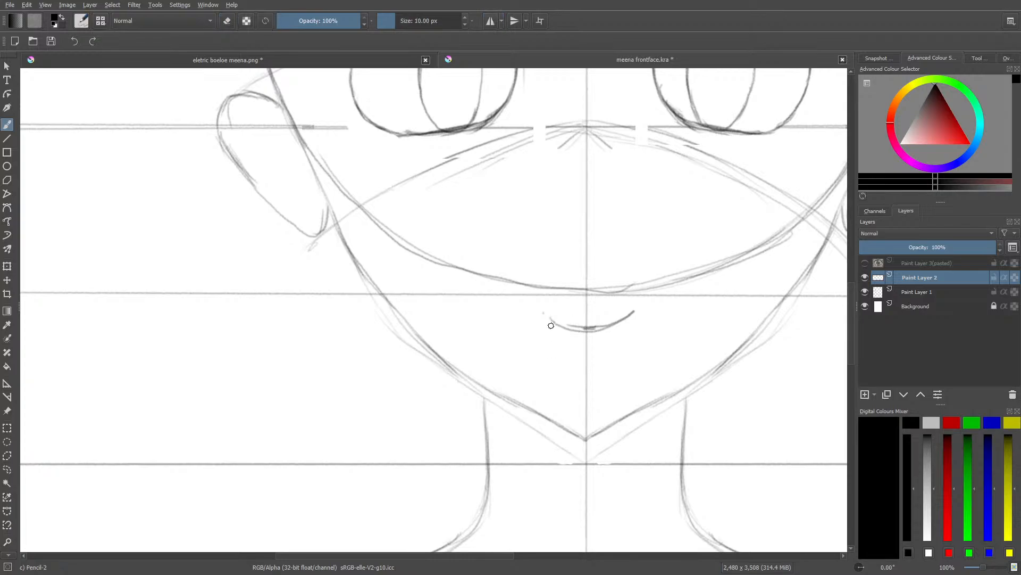
{"action": "mouse_move", "coordinate": [542, 321]}
{"action": "left_mouse_down"}
{"action": "mouse_move", "coordinate": [586, 336]}
{"action": "mouse_move", "coordinate": [615, 325]}
{"action": "left_mouse_up"}
{"action": "key", "text": "slash"}
{"action": "mouse_move", "coordinate": [556, 314]}
{"action": "left_mouse_down"}
{"action": "mouse_move", "coordinate": [610, 320]}
{"action": "mouse_move", "coordinate": [584, 327]}
{"action": "left_mouse_up"}
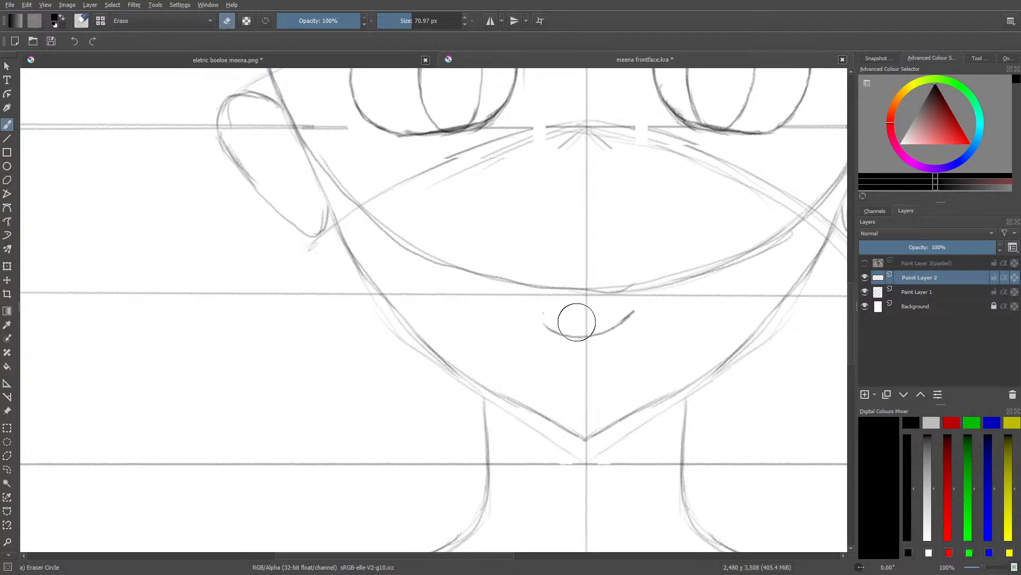
{"action": "key", "text": "/"}
Step: Erase the mouth and redraw it higher as a small smile just beneath the horizontal guide line, trimming its left corner
{"action": "mouse_move", "coordinate": [984, 567]}
{"action": "left_mouse_down"}
{"action": "mouse_move", "coordinate": [972, 567]}
{"action": "mouse_move", "coordinate": [985, 568]}
{"action": "left_mouse_up"}
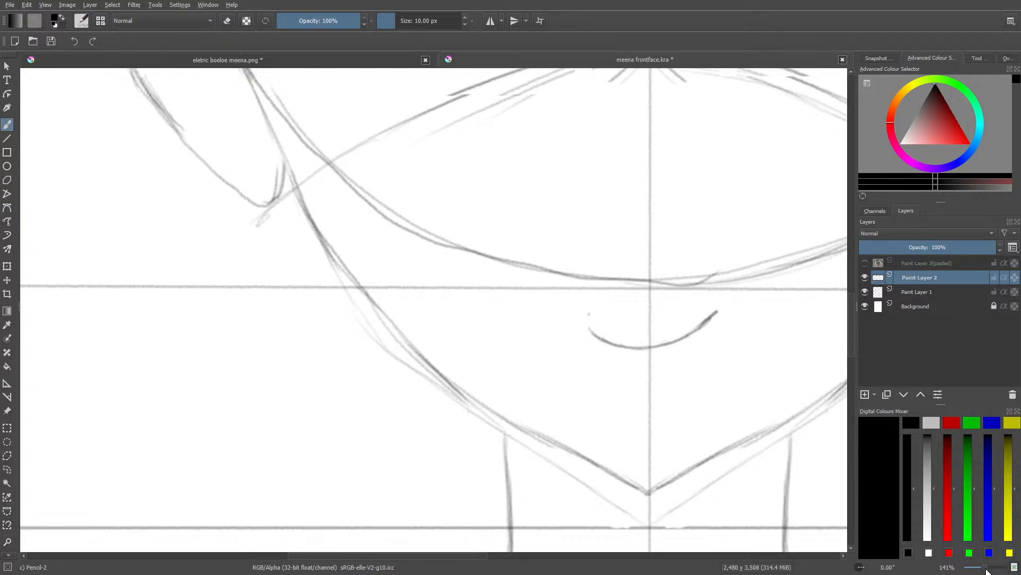
{"action": "key", "text": "1"}
{"action": "left_click_drag", "start_coordinate": [977, 572], "coordinate": [980, 572]}
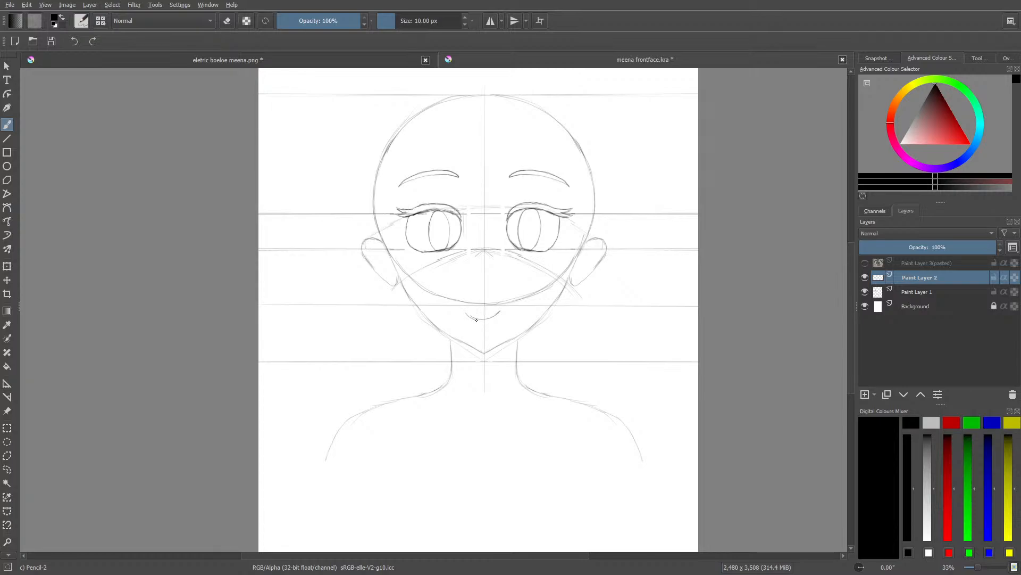
{"action": "left_click_drag", "start_coordinate": [476, 320], "coordinate": [488, 315]}
{"action": "key", "text": "/"}
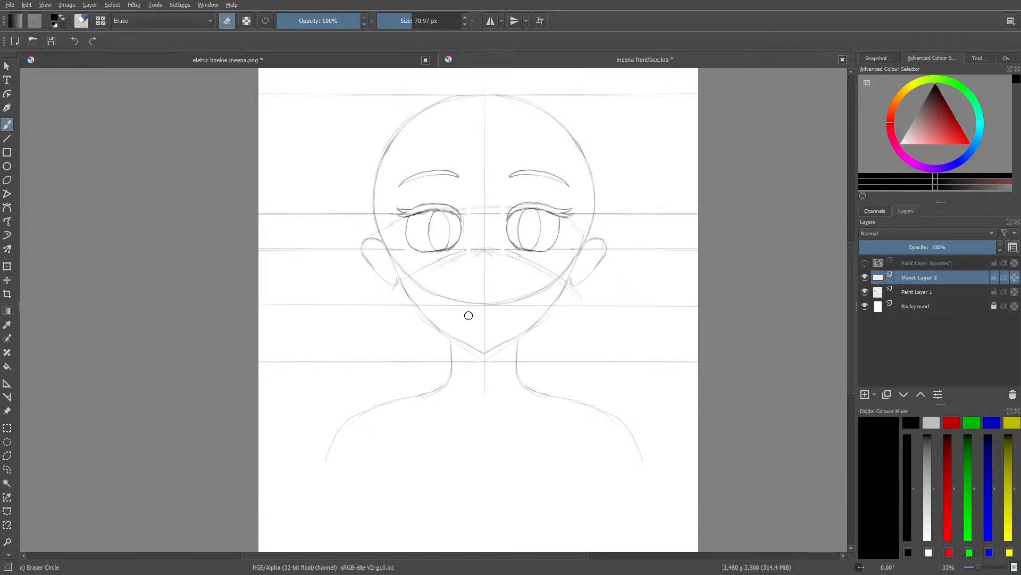
{"action": "key", "text": "/"}
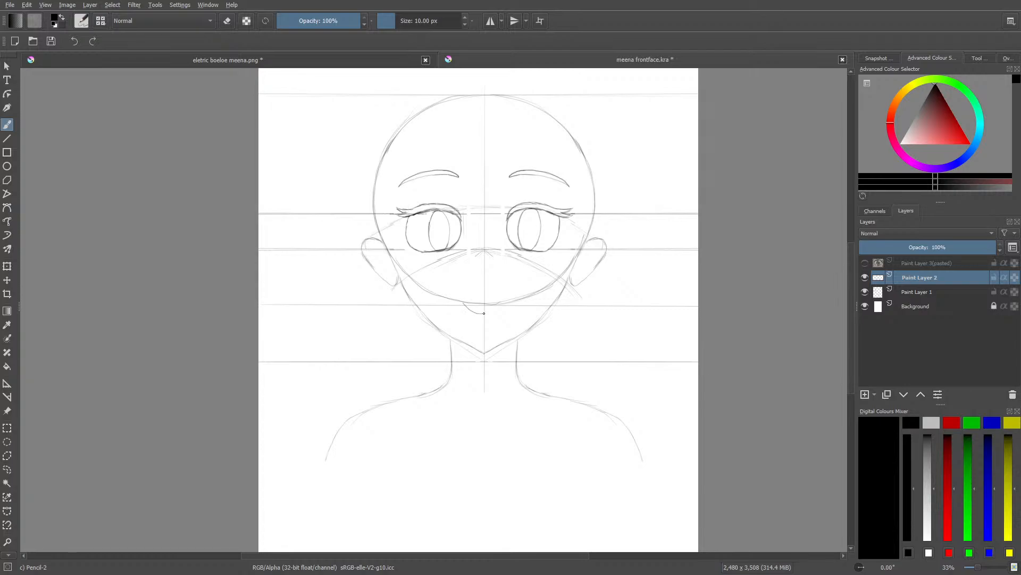
{"action": "left_click_drag", "start_coordinate": [483, 313], "coordinate": [492, 310]}
{"action": "key", "text": "slash"}
{"action": "left_click_drag", "start_coordinate": [463, 298], "coordinate": [467, 305]}
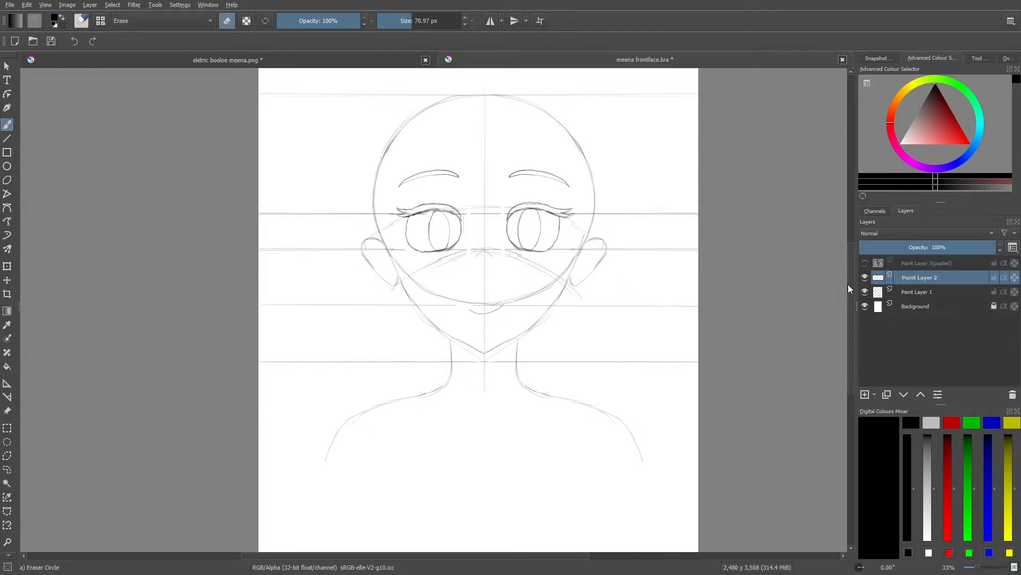
{"action": "scroll", "coordinate": [849, 267], "scroll_direction": "up", "scroll_amount": 3}
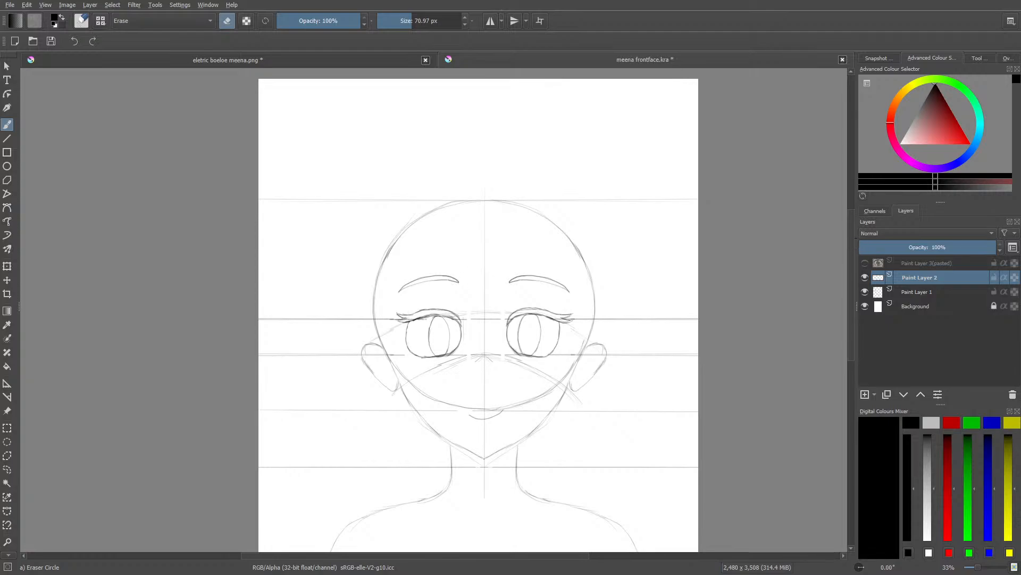
Step: Switch to the browser and examine the tutorial's nose, mouth, ear and side hair diagrams, then return to the Krita drawing
{"action": "key", "text": "alt+Tab"}
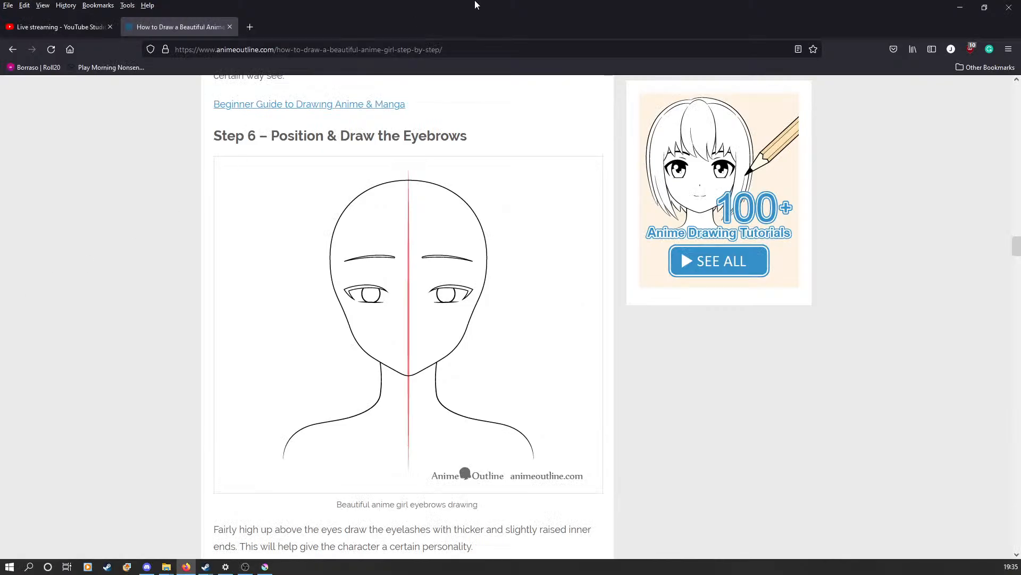
{"action": "scroll", "coordinate": [389, 326], "scroll_direction": "down", "scroll_amount": 7}
{"action": "scroll", "coordinate": [388, 327], "scroll_direction": "down", "scroll_amount": 11}
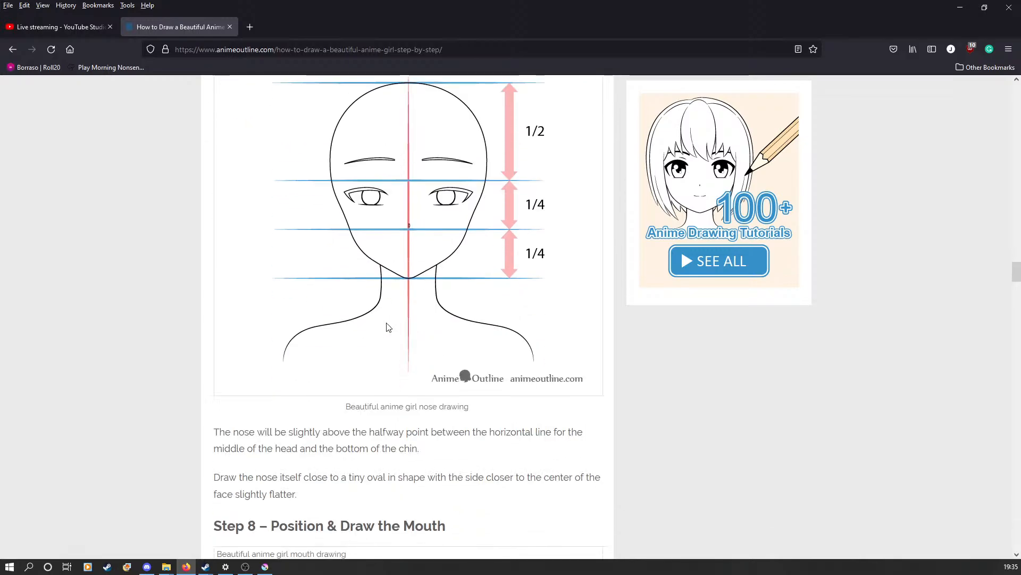
{"action": "scroll", "coordinate": [388, 326], "scroll_direction": "up", "scroll_amount": 1}
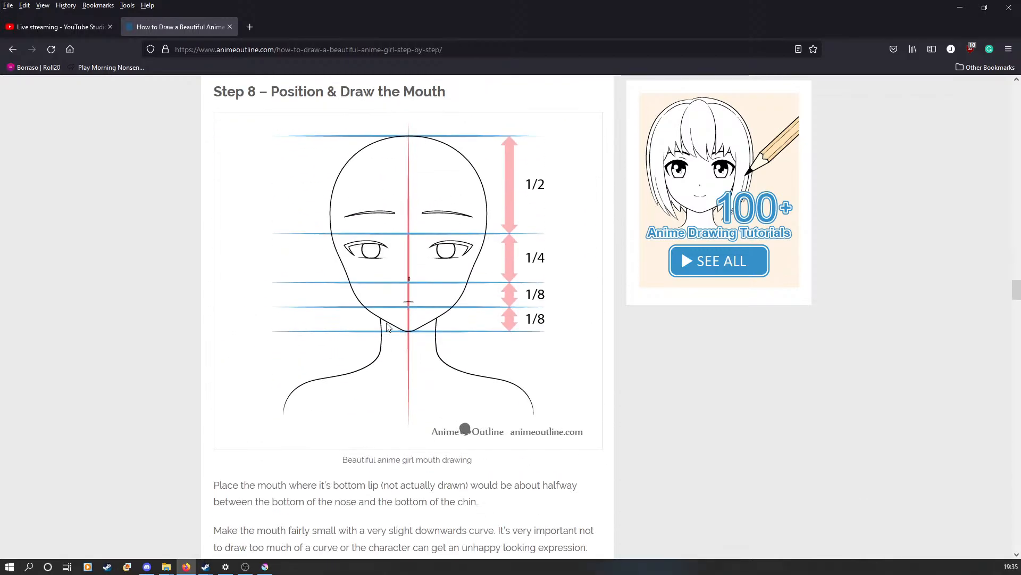
{"action": "scroll", "coordinate": [387, 326], "scroll_direction": "down", "scroll_amount": 8}
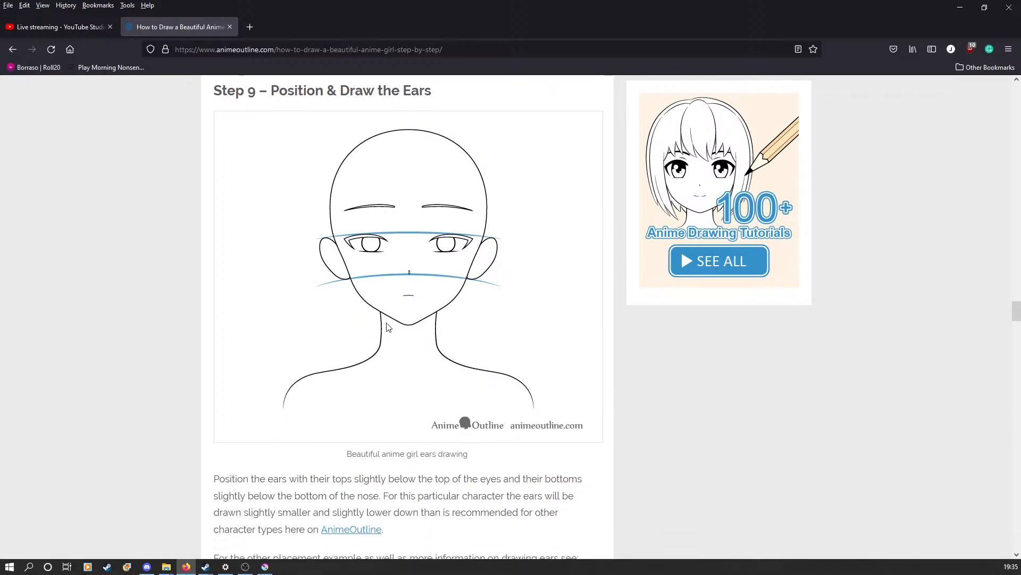
{"action": "scroll", "coordinate": [388, 327], "scroll_direction": "down", "scroll_amount": 10}
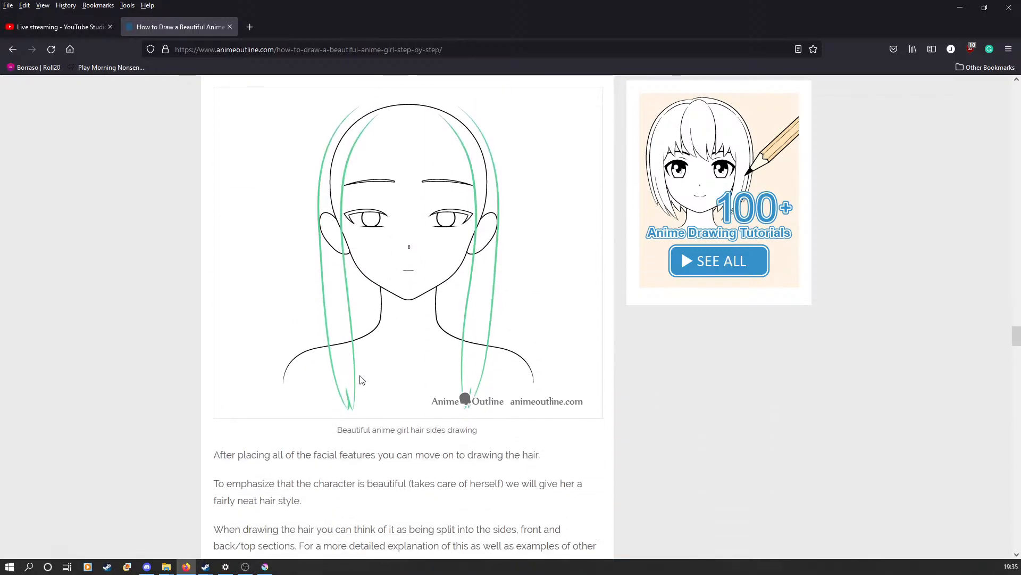
{"action": "left_click", "coordinate": [268, 569]}
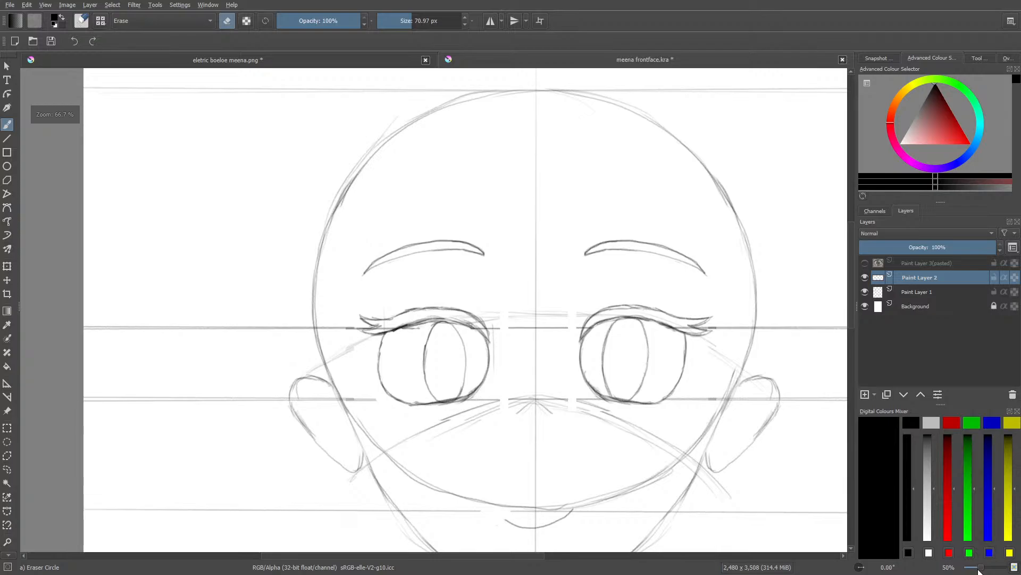
{"action": "left_click", "coordinate": [978, 566]}
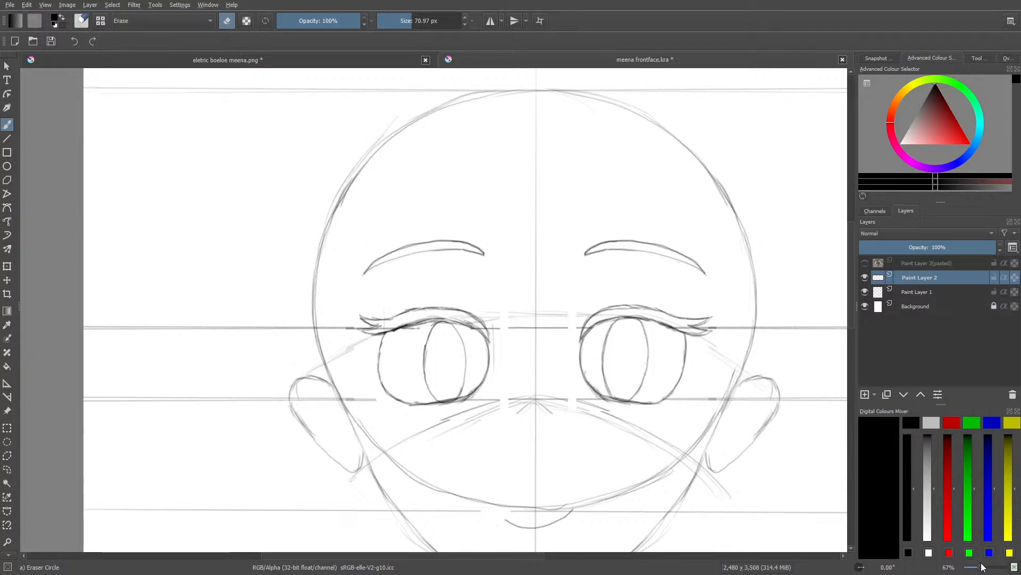
Step: Sketch three pointed bangs from mid-forehead down to the left eye with the pencil, checking the colored Meena illustration for reference
{"action": "key", "text": "e"}
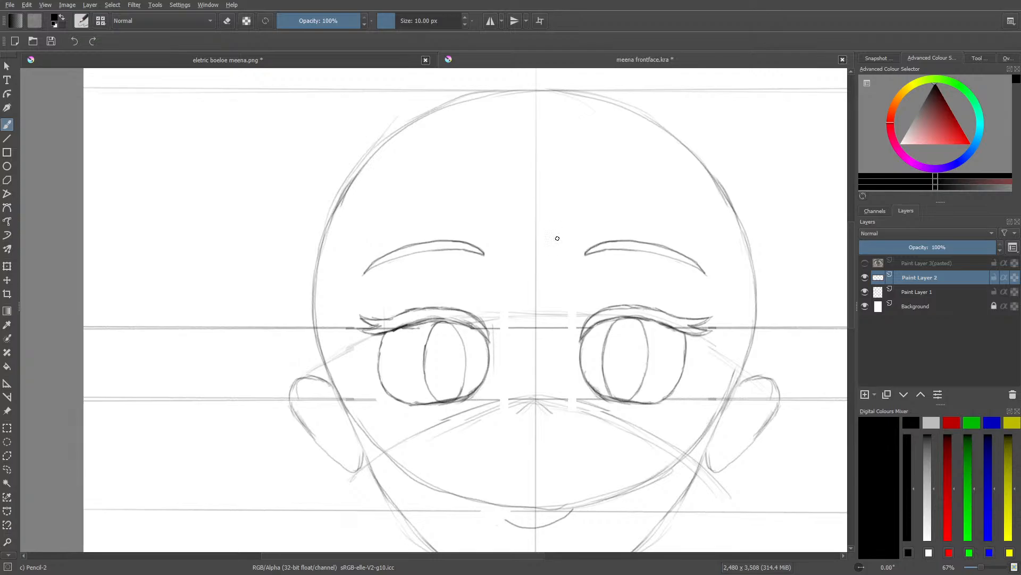
{"action": "mouse_move", "coordinate": [559, 233]}
{"action": "left_mouse_down"}
{"action": "mouse_move", "coordinate": [518, 310]}
{"action": "mouse_move", "coordinate": [507, 359]}
{"action": "mouse_move", "coordinate": [491, 293]}
{"action": "mouse_move", "coordinate": [520, 211]}
{"action": "left_mouse_up"}
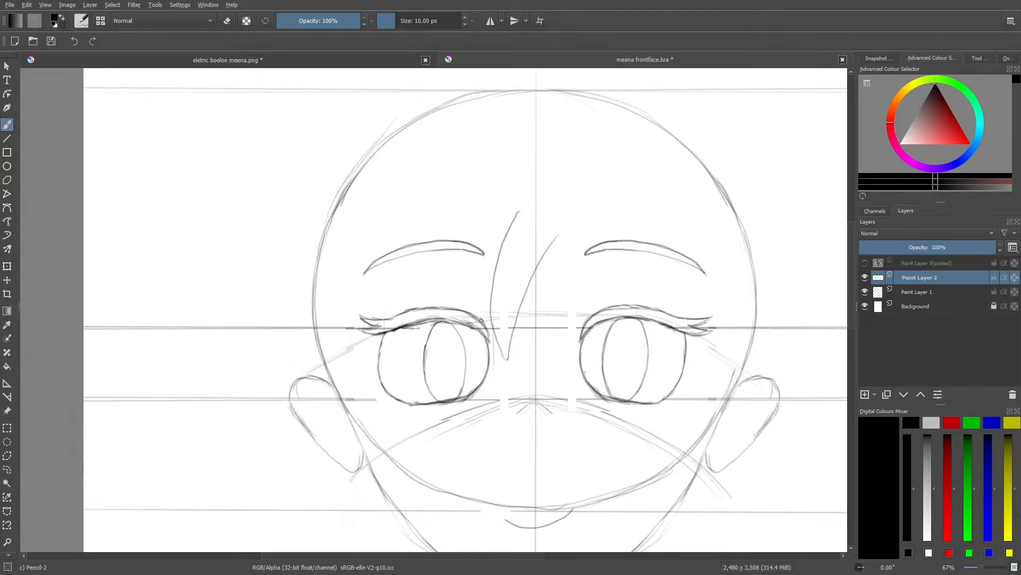
{"action": "mouse_move", "coordinate": [485, 323]}
{"action": "left_mouse_down"}
{"action": "mouse_move", "coordinate": [477, 335]}
{"action": "mouse_move", "coordinate": [468, 276]}
{"action": "mouse_move", "coordinate": [493, 217]}
{"action": "left_mouse_up"}
{"action": "left_click", "coordinate": [308, 61]}
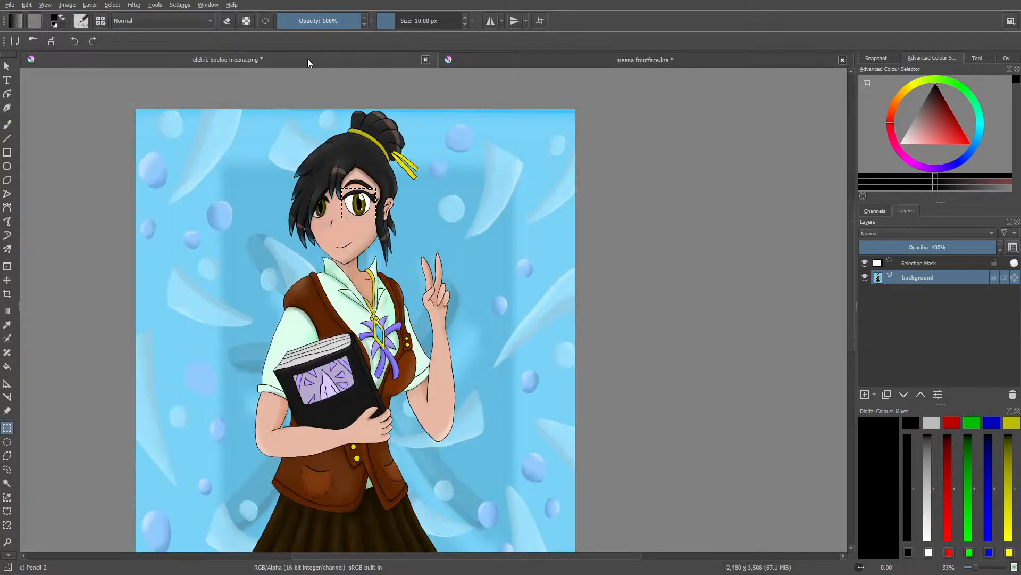
{"action": "left_click", "coordinate": [542, 61]}
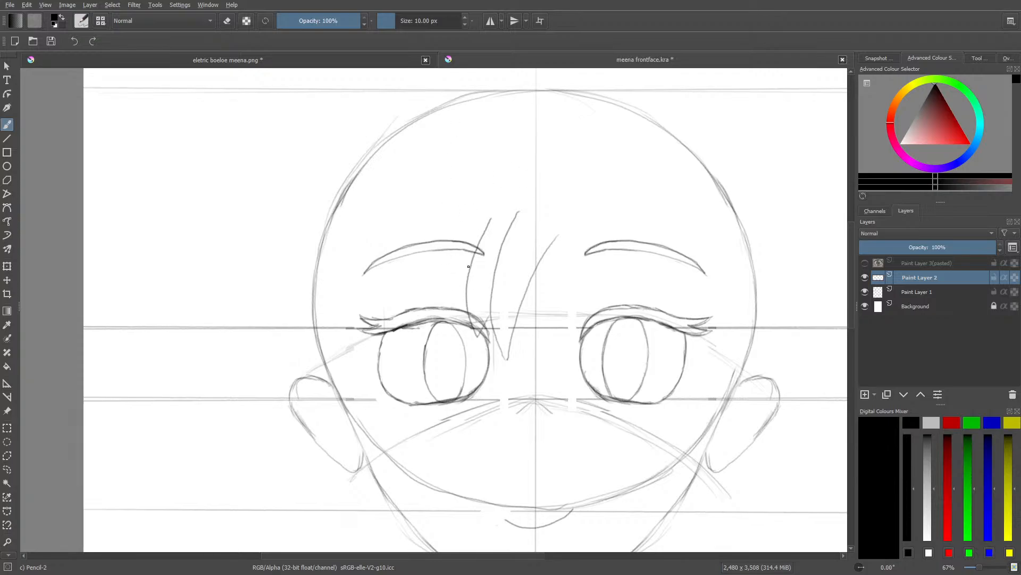
{"action": "mouse_move", "coordinate": [470, 266]}
{"action": "left_mouse_down"}
{"action": "mouse_move", "coordinate": [439, 311]}
{"action": "mouse_move", "coordinate": [434, 250]}
{"action": "mouse_move", "coordinate": [446, 218]}
{"action": "left_mouse_up"}
Step: Sketch long pointed hair strands down the left side of the face, over the outer eye, past the jaw and below the ear
{"action": "left_click_drag", "start_coordinate": [851, 291], "coordinate": [853, 313]}
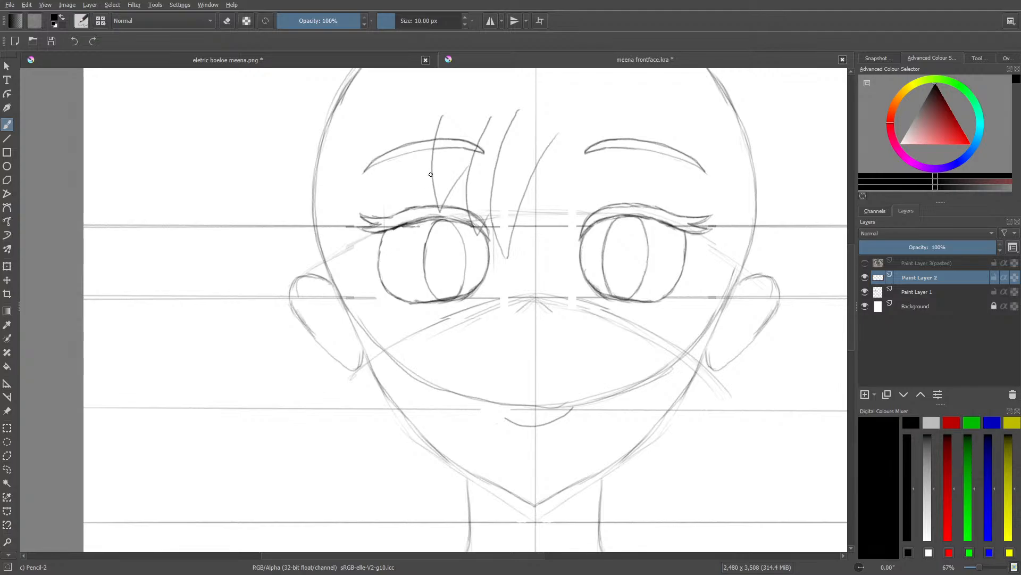
{"action": "mouse_move", "coordinate": [431, 173]}
{"action": "left_mouse_down"}
{"action": "mouse_move", "coordinate": [409, 265]}
{"action": "mouse_move", "coordinate": [425, 384]}
{"action": "mouse_move", "coordinate": [381, 345]}
{"action": "mouse_move", "coordinate": [367, 306]}
{"action": "mouse_move", "coordinate": [357, 210]}
{"action": "mouse_move", "coordinate": [369, 188]}
{"action": "left_mouse_up"}
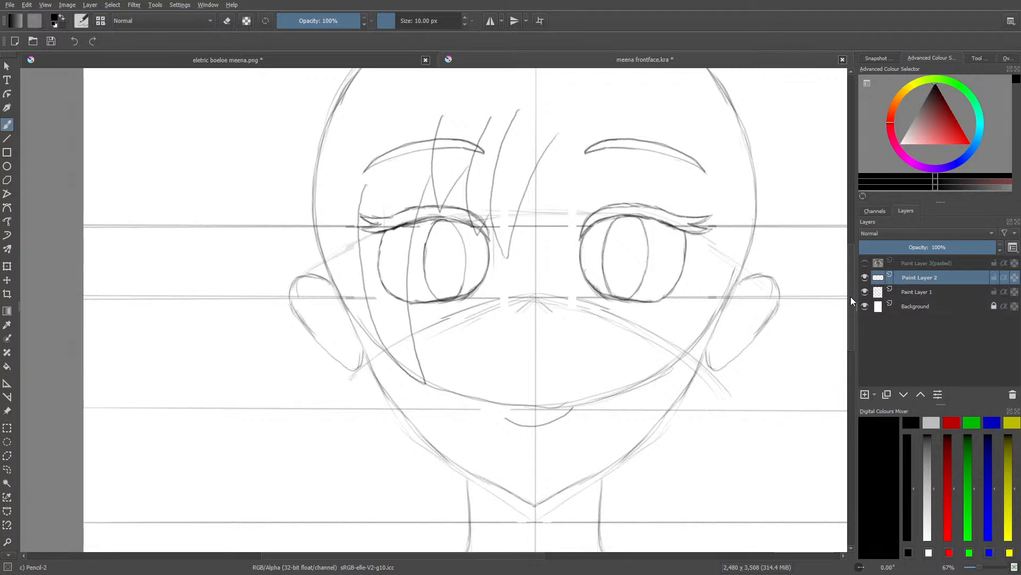
{"action": "left_click_drag", "start_coordinate": [850, 296], "coordinate": [854, 318]}
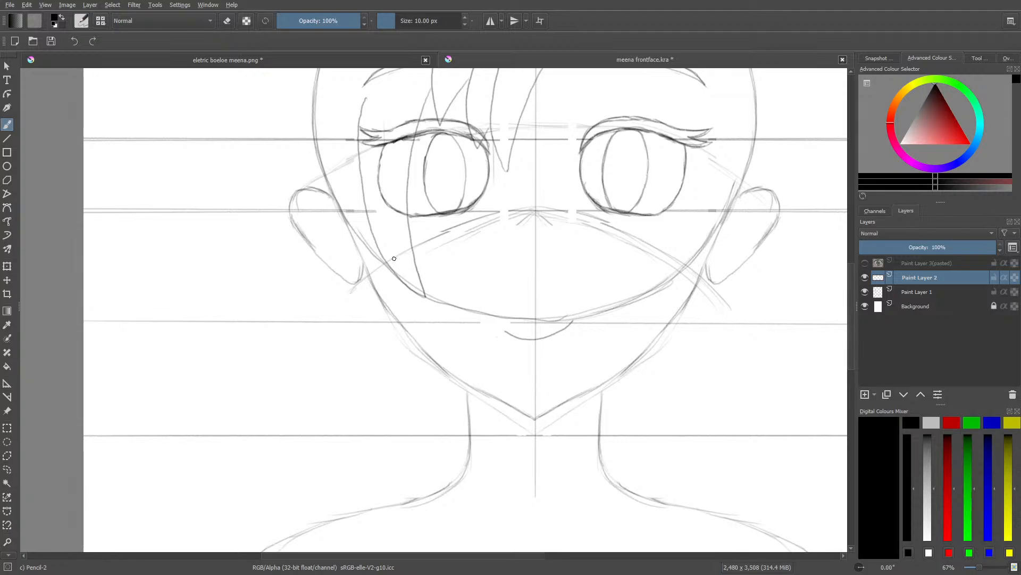
{"action": "mouse_move", "coordinate": [388, 266]}
{"action": "left_mouse_down"}
{"action": "mouse_move", "coordinate": [413, 358]}
{"action": "mouse_move", "coordinate": [363, 292]}
{"action": "mouse_move", "coordinate": [329, 172]}
{"action": "left_mouse_up"}
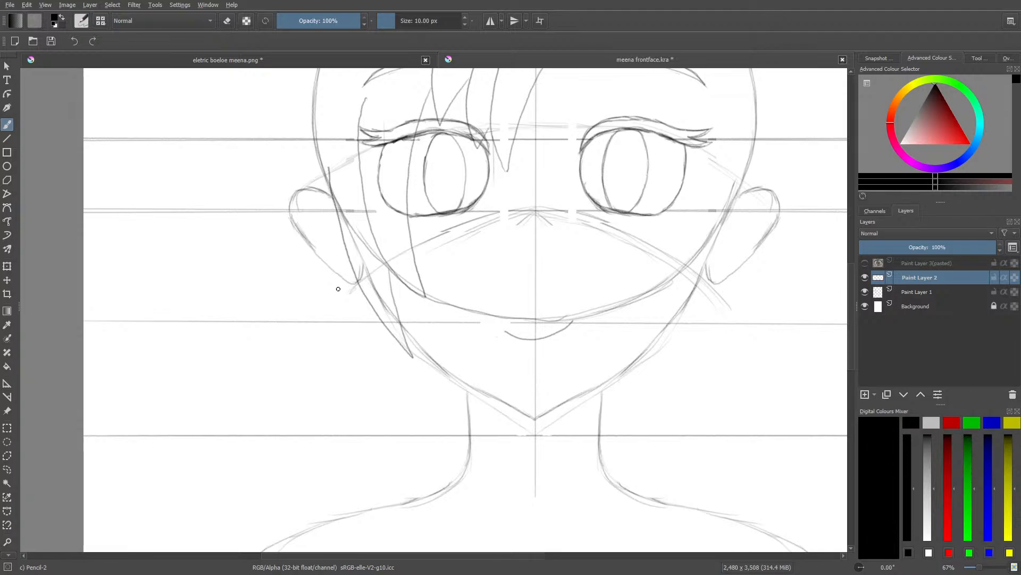
{"action": "mouse_move", "coordinate": [342, 281]}
{"action": "left_mouse_down"}
{"action": "mouse_move", "coordinate": [343, 334]}
{"action": "mouse_move", "coordinate": [324, 310]}
{"action": "mouse_move", "coordinate": [307, 244]}
{"action": "left_mouse_up"}
Step: Draw the outer hair lock above the left ear and a pointed tuft along the upper left of the skull
{"action": "left_click_drag", "start_coordinate": [850, 289], "coordinate": [851, 266]}
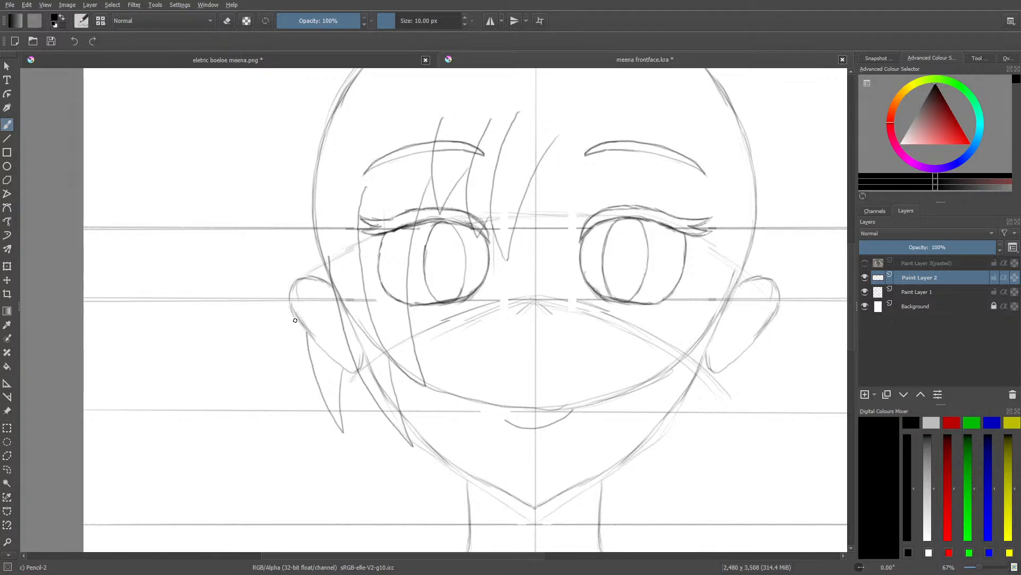
{"action": "mouse_move", "coordinate": [295, 320]}
{"action": "left_mouse_down"}
{"action": "mouse_move", "coordinate": [290, 333]}
{"action": "mouse_move", "coordinate": [283, 252]}
{"action": "mouse_move", "coordinate": [327, 140]}
{"action": "left_mouse_up"}
{"action": "mouse_move", "coordinate": [307, 277]}
{"action": "left_mouse_down"}
{"action": "mouse_move", "coordinate": [319, 238]}
{"action": "mouse_move", "coordinate": [310, 271]}
{"action": "left_mouse_up"}
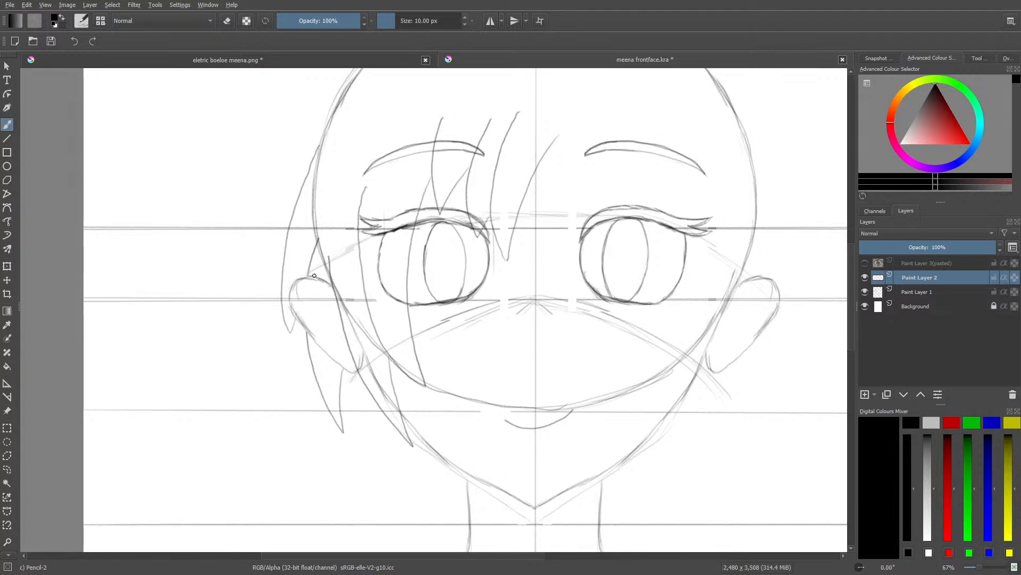
{"action": "left_click_drag", "start_coordinate": [853, 269], "coordinate": [853, 236]}
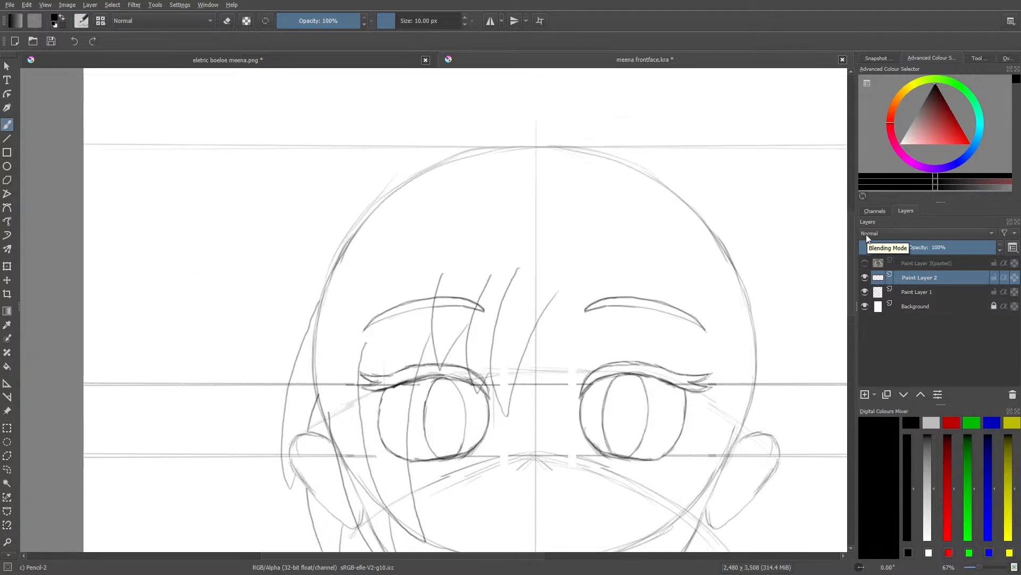
{"action": "mouse_move", "coordinate": [313, 315]}
{"action": "left_mouse_down"}
{"action": "mouse_move", "coordinate": [342, 260]}
{"action": "mouse_move", "coordinate": [318, 285]}
{"action": "mouse_move", "coordinate": [317, 258]}
{"action": "mouse_move", "coordinate": [345, 214]}
{"action": "mouse_move", "coordinate": [399, 172]}
{"action": "mouse_move", "coordinate": [448, 157]}
{"action": "left_mouse_up"}
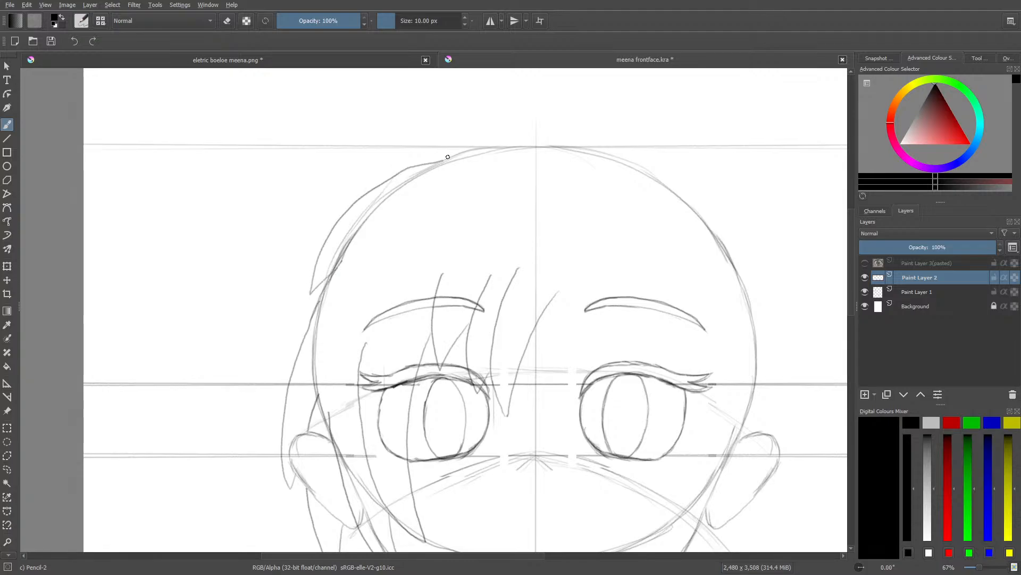
Step: Add a second tuft near the crown, trim the overlapping line beneath it and extend the hair outline over the top of the head
{"action": "scroll", "coordinate": [852, 283], "scroll_direction": "up", "scroll_amount": 3}
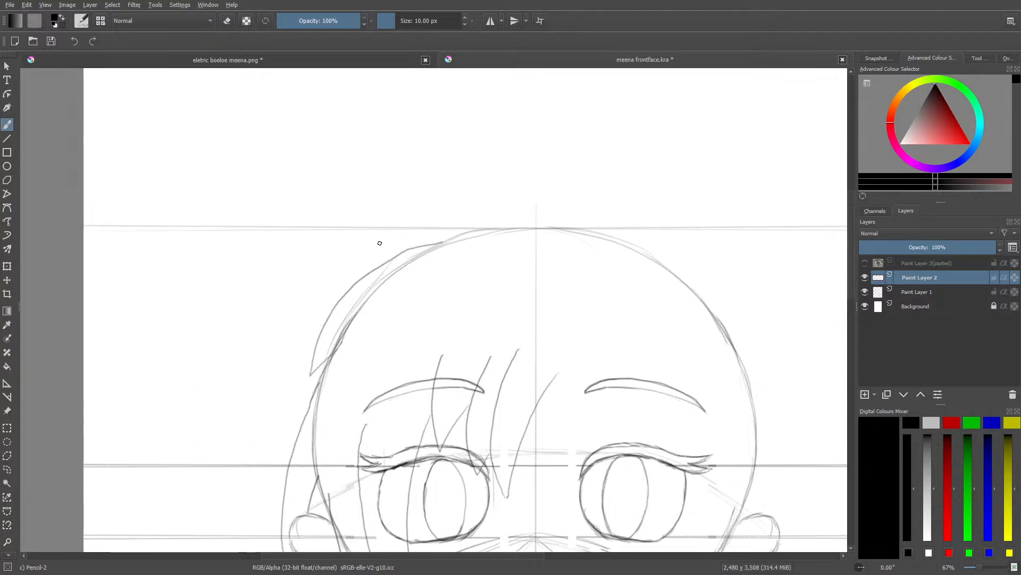
{"action": "mouse_move", "coordinate": [371, 271]}
{"action": "left_mouse_down"}
{"action": "mouse_move", "coordinate": [352, 277]}
{"action": "mouse_move", "coordinate": [425, 227]}
{"action": "mouse_move", "coordinate": [508, 225]}
{"action": "left_mouse_up"}
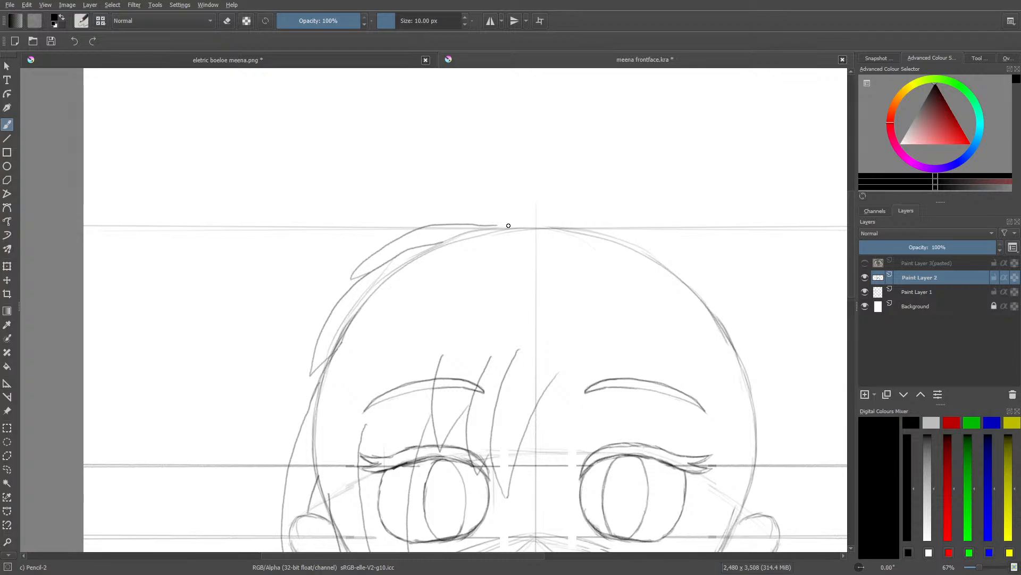
{"action": "key", "text": "e"}
{"action": "mouse_move", "coordinate": [433, 244]}
{"action": "left_mouse_down"}
{"action": "mouse_move", "coordinate": [422, 247]}
{"action": "mouse_move", "coordinate": [442, 244]}
{"action": "left_mouse_up"}
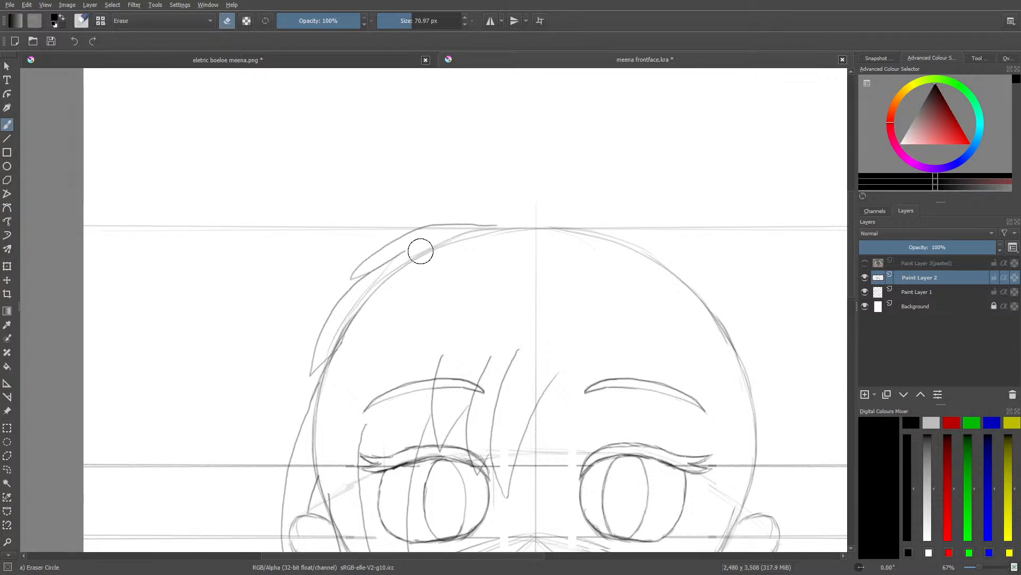
{"action": "key", "text": "e"}
{"action": "scroll", "coordinate": [851, 228], "scroll_direction": "down", "scroll_amount": 2}
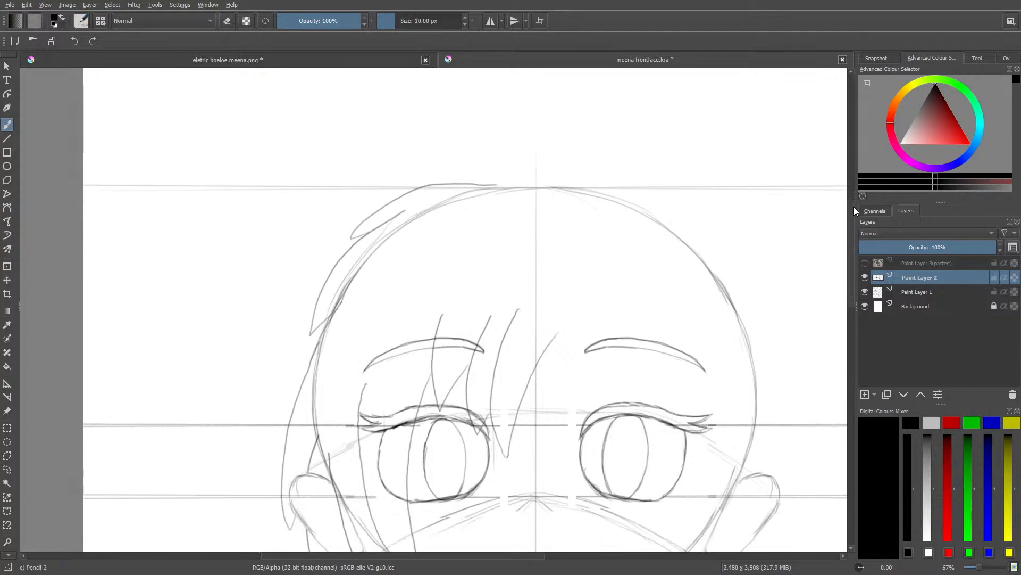
{"action": "mouse_move", "coordinate": [450, 185]}
{"action": "left_mouse_down"}
{"action": "mouse_move", "coordinate": [556, 186]}
{"action": "mouse_move", "coordinate": [515, 182]}
{"action": "mouse_move", "coordinate": [587, 199]}
{"action": "mouse_move", "coordinate": [521, 178]}
{"action": "mouse_move", "coordinate": [552, 177]}
{"action": "mouse_move", "coordinate": [596, 201]}
{"action": "left_mouse_up"}
Step: Sketch the right bangs: a pointed strand over the right eye and a longer one along its outer side to the jaw
{"action": "scroll", "coordinate": [845, 212], "scroll_direction": "down", "scroll_amount": 3}
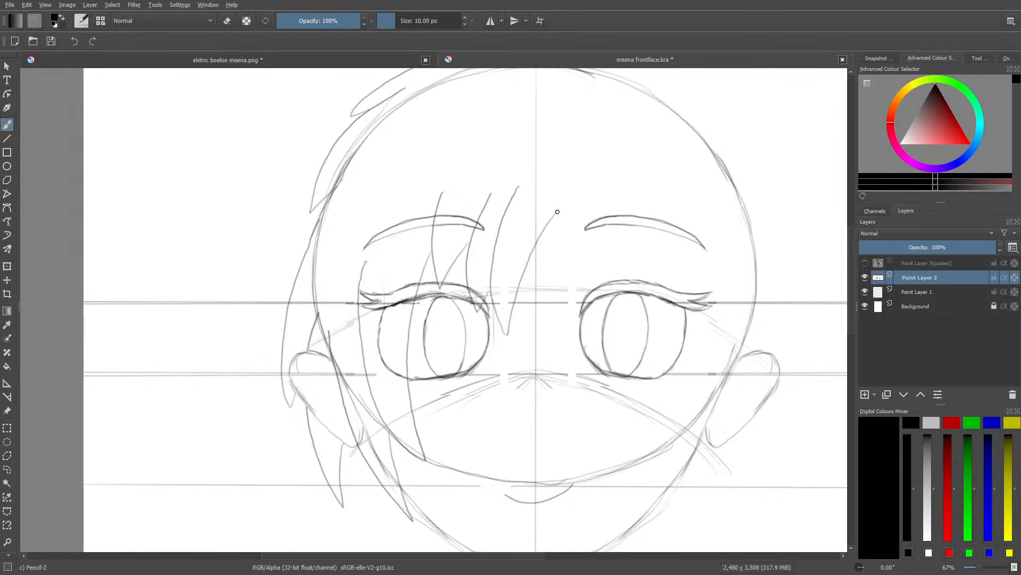
{"action": "mouse_move", "coordinate": [558, 211]}
{"action": "left_mouse_down"}
{"action": "mouse_move", "coordinate": [584, 280]}
{"action": "mouse_move", "coordinate": [627, 322]}
{"action": "mouse_move", "coordinate": [606, 241]}
{"action": "mouse_move", "coordinate": [614, 181]}
{"action": "left_mouse_up"}
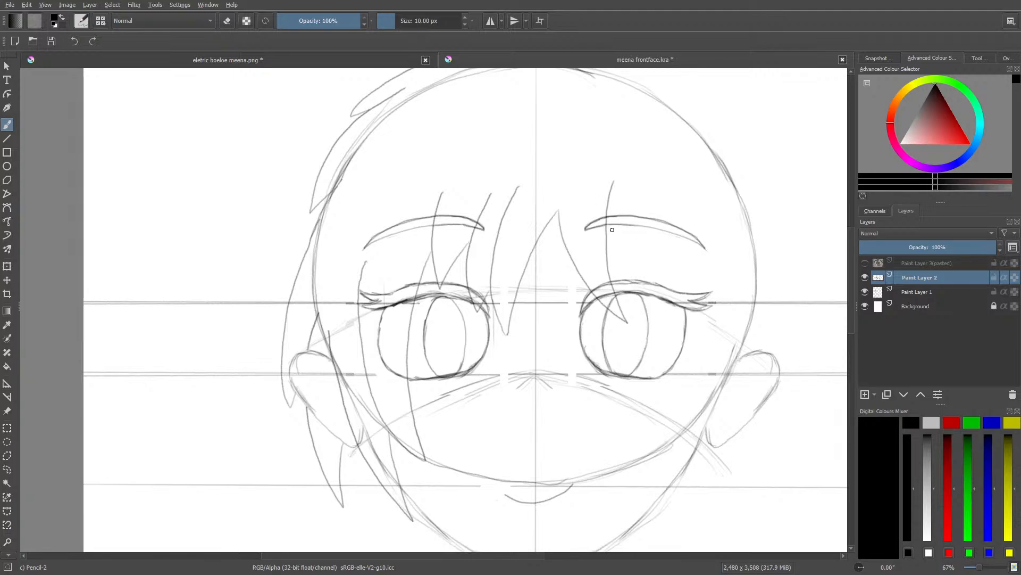
{"action": "mouse_move", "coordinate": [607, 221]}
{"action": "left_mouse_down"}
{"action": "mouse_move", "coordinate": [667, 312]}
{"action": "mouse_move", "coordinate": [682, 362]}
{"action": "mouse_move", "coordinate": [681, 413]}
{"action": "mouse_move", "coordinate": [662, 466]}
{"action": "mouse_move", "coordinate": [695, 422]}
{"action": "mouse_move", "coordinate": [714, 362]}
{"action": "mouse_move", "coordinate": [683, 215]}
{"action": "left_mouse_up"}
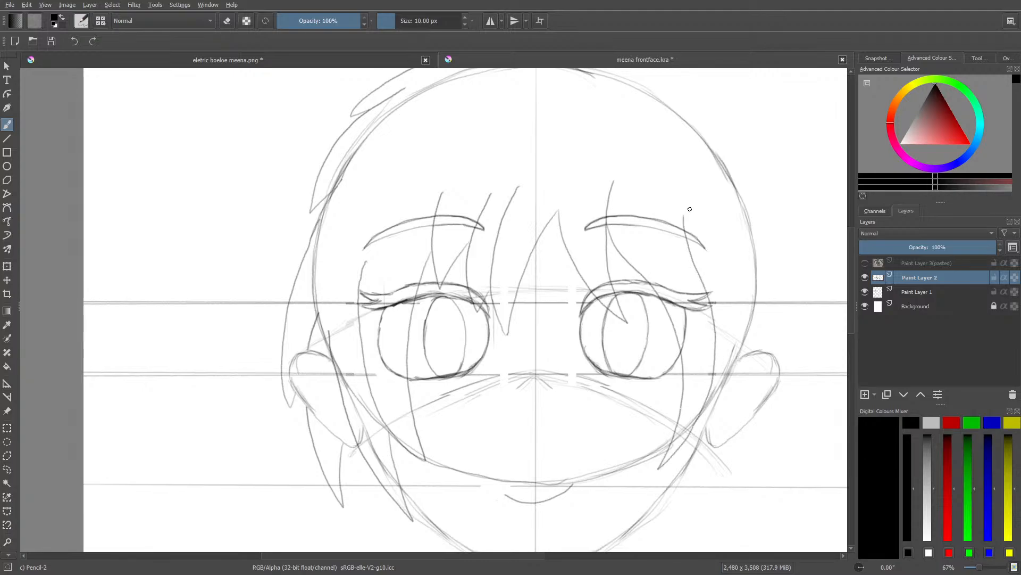
Step: Sketch pointed side strands between the right cheek and ear, reaching the jaw, and extend a strand line above the ear
{"action": "scroll", "coordinate": [854, 289], "scroll_direction": "down", "scroll_amount": 3}
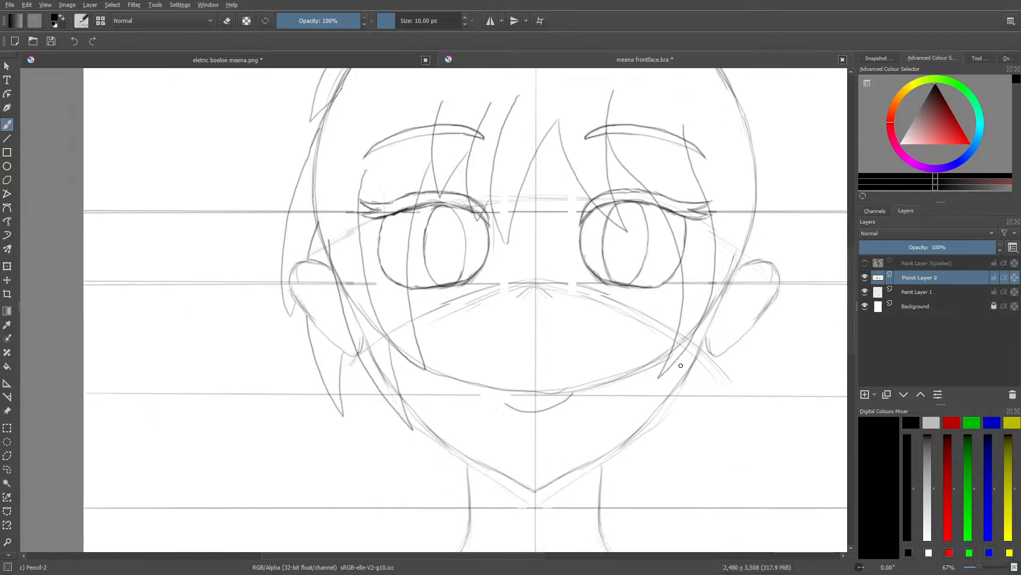
{"action": "mouse_move", "coordinate": [681, 365]}
{"action": "left_mouse_down"}
{"action": "mouse_move", "coordinate": [662, 420]}
{"action": "mouse_move", "coordinate": [697, 376]}
{"action": "mouse_move", "coordinate": [723, 300]}
{"action": "left_mouse_up"}
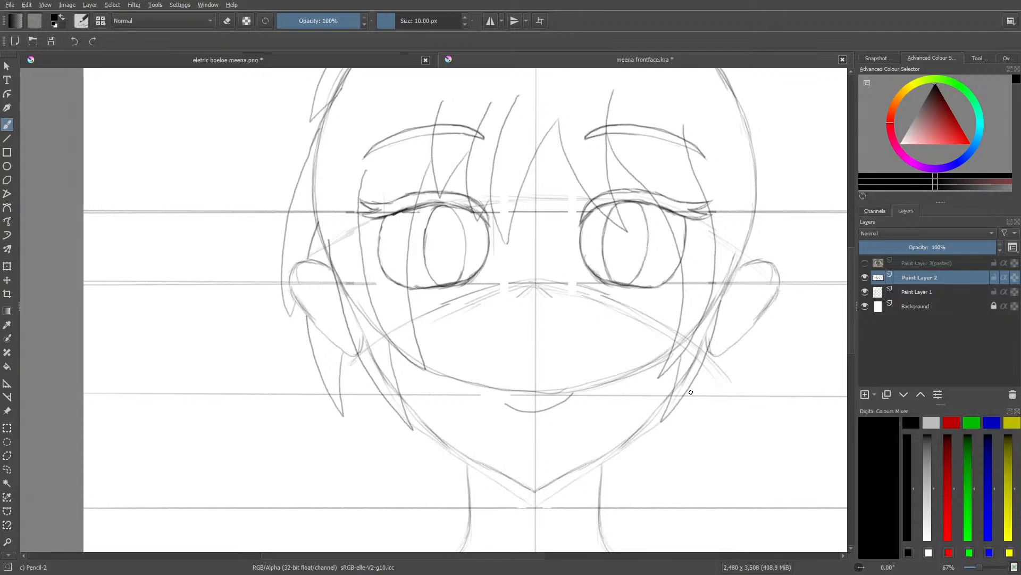
{"action": "mouse_move", "coordinate": [690, 392]}
{"action": "left_mouse_down"}
{"action": "mouse_move", "coordinate": [683, 421]}
{"action": "mouse_move", "coordinate": [718, 361]}
{"action": "mouse_move", "coordinate": [742, 234]}
{"action": "left_mouse_up"}
{"action": "mouse_move", "coordinate": [737, 290]}
{"action": "left_mouse_down"}
{"action": "mouse_move", "coordinate": [734, 298]}
{"action": "mouse_move", "coordinate": [750, 194]}
{"action": "mouse_move", "coordinate": [732, 120]}
{"action": "left_mouse_up"}
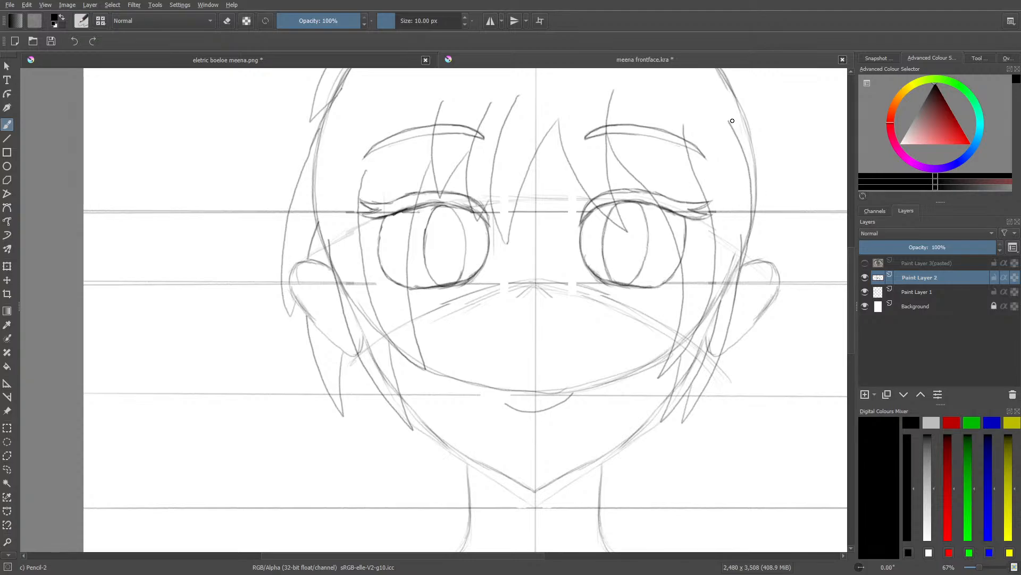
Step: Erase the strand line above the right ear, redraw it shorter and add a pointed strand below the ear
{"action": "key", "text": "e"}
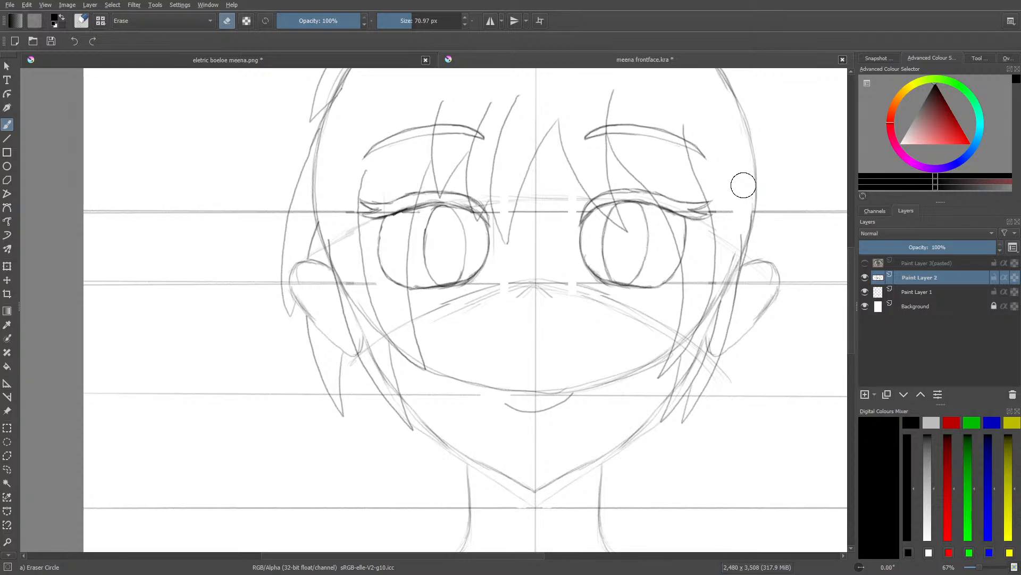
{"action": "key", "text": "e"}
{"action": "left_click_drag", "start_coordinate": [744, 265], "coordinate": [747, 215]}
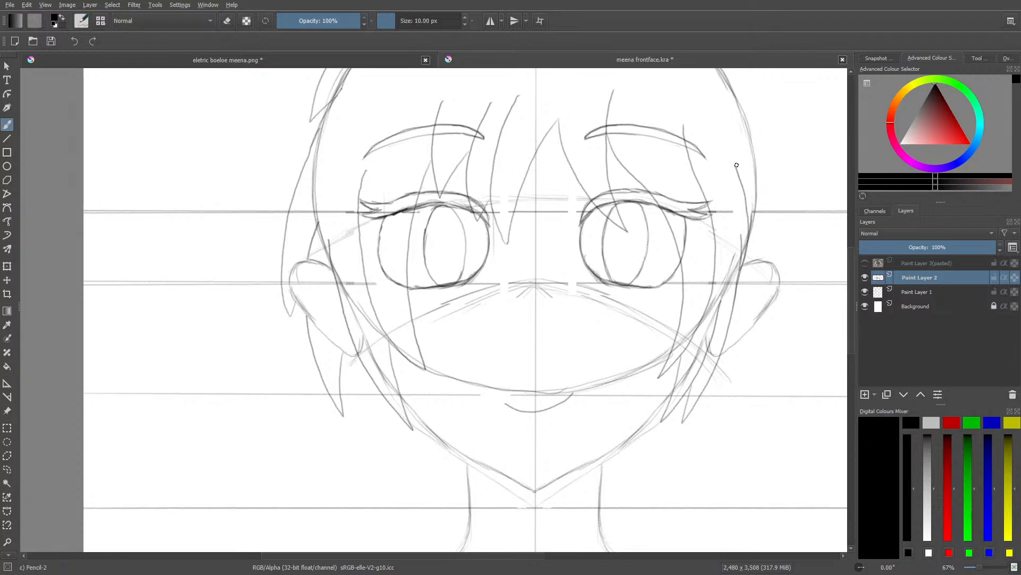
{"action": "mouse_move", "coordinate": [744, 338]}
{"action": "left_mouse_down"}
{"action": "mouse_move", "coordinate": [730, 382]}
{"action": "mouse_move", "coordinate": [715, 354]}
{"action": "left_mouse_up"}
Step: Outline the hair from above the right ear along the side of the skull and over the crown
{"action": "left_click_drag", "start_coordinate": [852, 294], "coordinate": [860, 261]}
{"action": "mouse_move", "coordinate": [754, 410]}
{"action": "left_mouse_down"}
{"action": "mouse_move", "coordinate": [745, 273]}
{"action": "mouse_move", "coordinate": [757, 409]}
{"action": "left_mouse_up"}
{"action": "mouse_move", "coordinate": [753, 293]}
{"action": "left_mouse_down"}
{"action": "mouse_move", "coordinate": [723, 222]}
{"action": "mouse_move", "coordinate": [637, 138]}
{"action": "mouse_move", "coordinate": [472, 124]}
{"action": "left_mouse_up"}
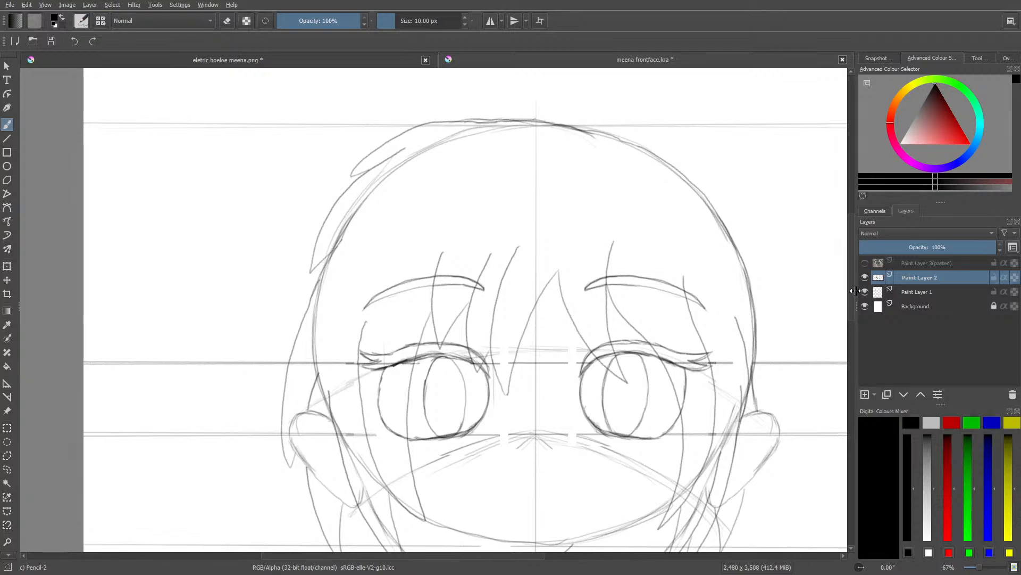
Step: Try a wide three-lobed hair bun on top of the head, review it against the whole drawing and erase it
{"action": "scroll", "coordinate": [853, 277], "scroll_direction": "up", "scroll_amount": 5}
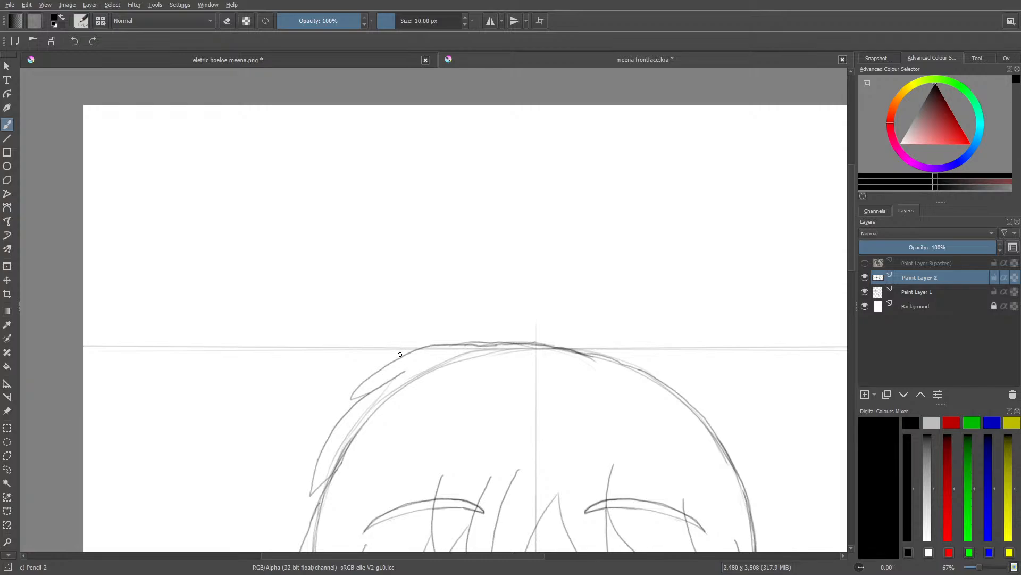
{"action": "mouse_move", "coordinate": [422, 346]}
{"action": "left_mouse_down"}
{"action": "mouse_move", "coordinate": [424, 317]}
{"action": "mouse_move", "coordinate": [456, 288]}
{"action": "mouse_move", "coordinate": [484, 283]}
{"action": "mouse_move", "coordinate": [520, 305]}
{"action": "mouse_move", "coordinate": [547, 282]}
{"action": "mouse_move", "coordinate": [582, 275]}
{"action": "mouse_move", "coordinate": [613, 291]}
{"action": "mouse_move", "coordinate": [621, 323]}
{"action": "mouse_move", "coordinate": [643, 305]}
{"action": "mouse_move", "coordinate": [678, 302]}
{"action": "mouse_move", "coordinate": [706, 318]}
{"action": "mouse_move", "coordinate": [715, 347]}
{"action": "mouse_move", "coordinate": [688, 408]}
{"action": "left_mouse_up"}
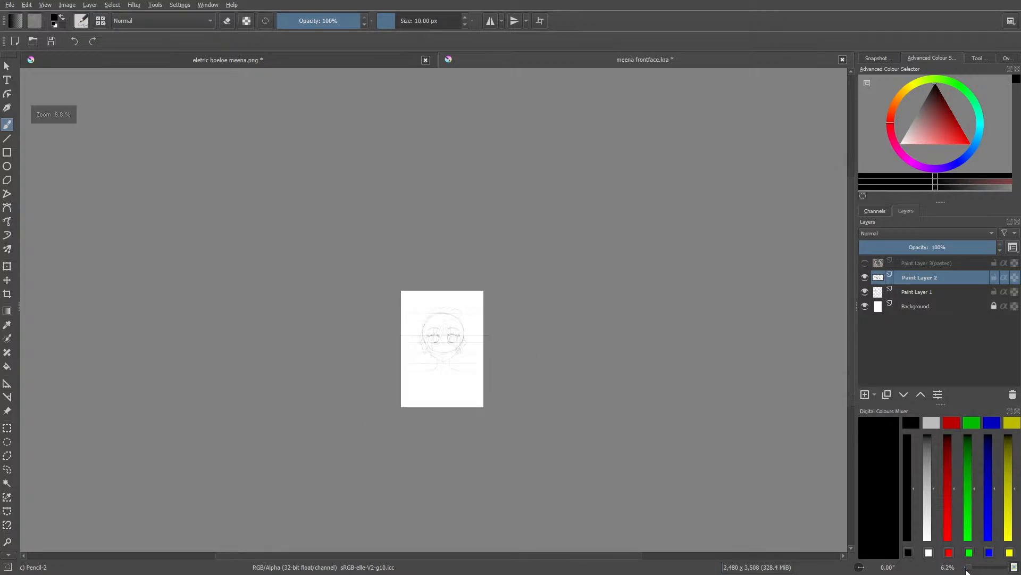
{"action": "mouse_move", "coordinate": [979, 568]}
{"action": "left_mouse_down"}
{"action": "mouse_move", "coordinate": [970, 572]}
{"action": "mouse_move", "coordinate": [979, 571]}
{"action": "left_mouse_up"}
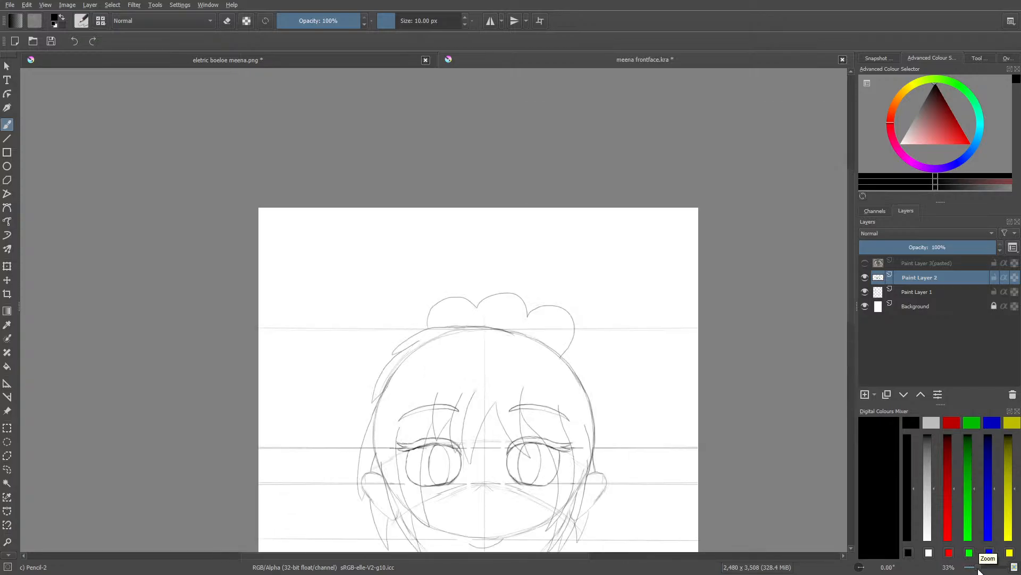
{"action": "scroll", "coordinate": [851, 313], "scroll_direction": "up", "scroll_amount": 4}
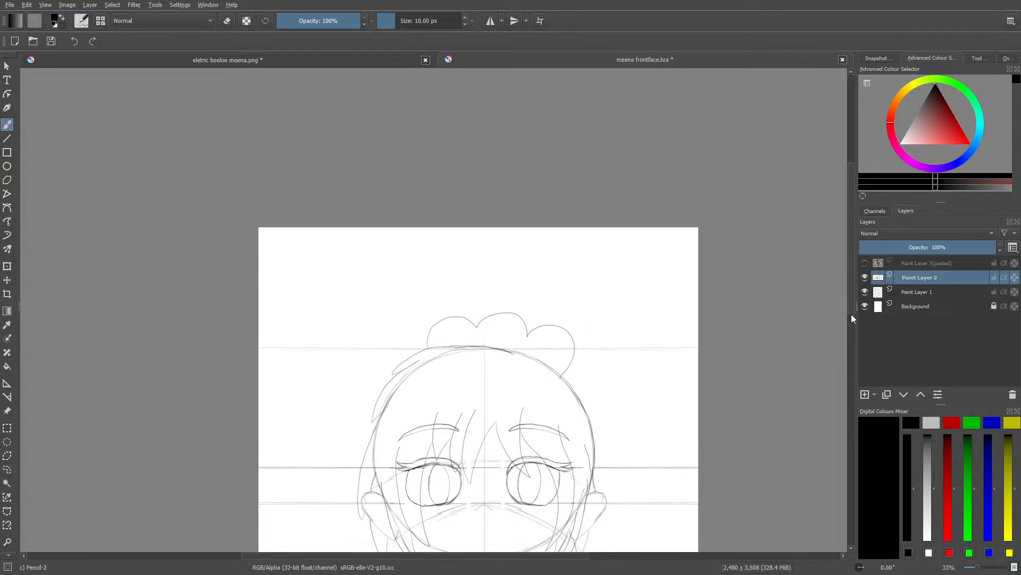
{"action": "left_click", "coordinate": [978, 571]}
{"action": "left_click_drag", "start_coordinate": [978, 570], "coordinate": [980, 571]}
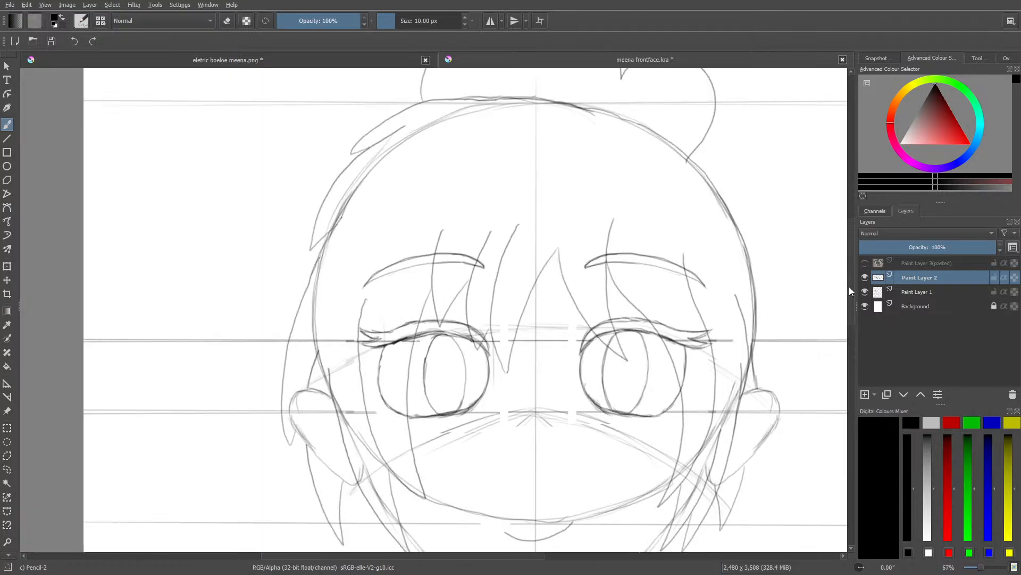
{"action": "scroll", "coordinate": [849, 287], "scroll_direction": "up", "scroll_amount": 3}
{"action": "key", "text": "e"}
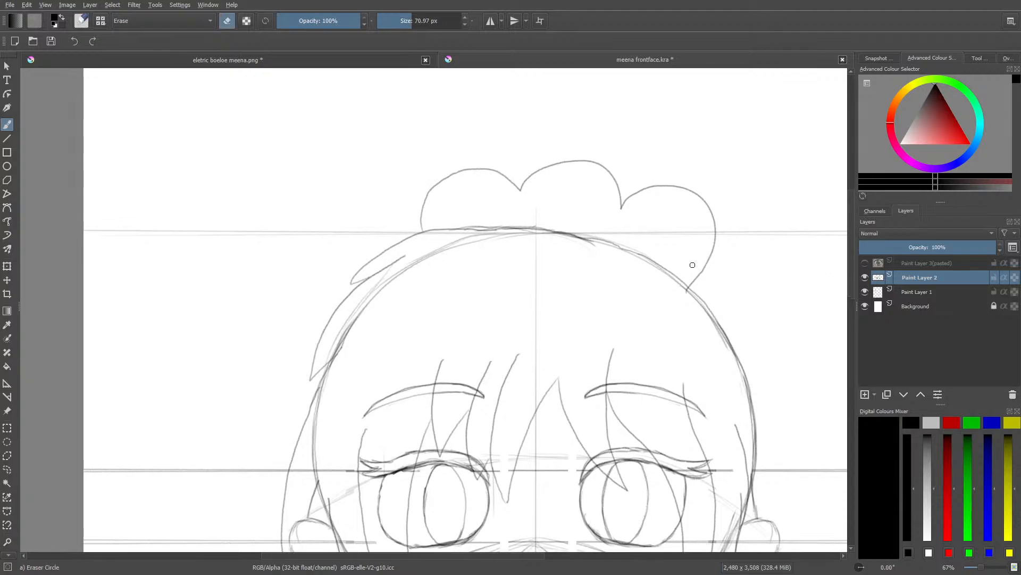
{"action": "mouse_move", "coordinate": [695, 280]}
{"action": "left_mouse_down"}
{"action": "mouse_move", "coordinate": [705, 239]}
{"action": "mouse_move", "coordinate": [716, 264]}
{"action": "mouse_move", "coordinate": [706, 212]}
{"action": "mouse_move", "coordinate": [674, 170]}
{"action": "mouse_move", "coordinate": [657, 213]}
{"action": "mouse_move", "coordinate": [641, 180]}
{"action": "mouse_move", "coordinate": [623, 204]}
{"action": "mouse_move", "coordinate": [551, 142]}
{"action": "mouse_move", "coordinate": [525, 187]}
{"action": "mouse_move", "coordinate": [556, 151]}
{"action": "mouse_move", "coordinate": [582, 162]}
{"action": "mouse_move", "coordinate": [484, 190]}
{"action": "mouse_move", "coordinate": [437, 174]}
{"action": "mouse_move", "coordinate": [415, 212]}
{"action": "left_mouse_up"}
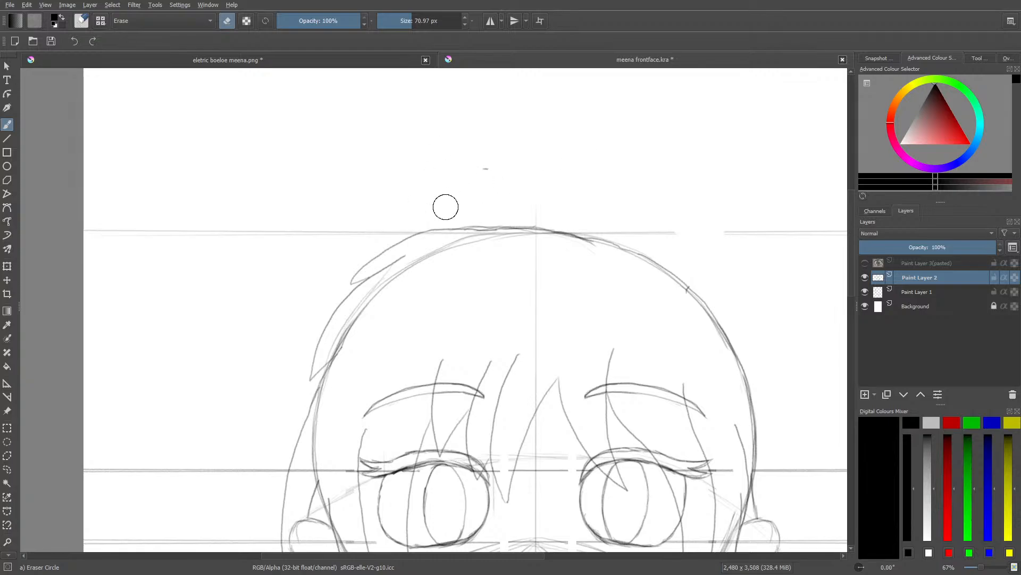
Step: Draw a smaller three-lobed hair bun on top of the head and add two ribbon ends extending from its right side
{"action": "key", "text": "slash"}
{"action": "mouse_move", "coordinate": [412, 234]}
{"action": "left_mouse_down"}
{"action": "mouse_move", "coordinate": [419, 195]}
{"action": "mouse_move", "coordinate": [449, 177]}
{"action": "mouse_move", "coordinate": [491, 195]}
{"action": "mouse_move", "coordinate": [539, 171]}
{"action": "mouse_move", "coordinate": [578, 183]}
{"action": "mouse_move", "coordinate": [590, 208]}
{"action": "mouse_move", "coordinate": [648, 190]}
{"action": "mouse_move", "coordinate": [677, 210]}
{"action": "mouse_move", "coordinate": [680, 243]}
{"action": "mouse_move", "coordinate": [664, 270]}
{"action": "left_mouse_up"}
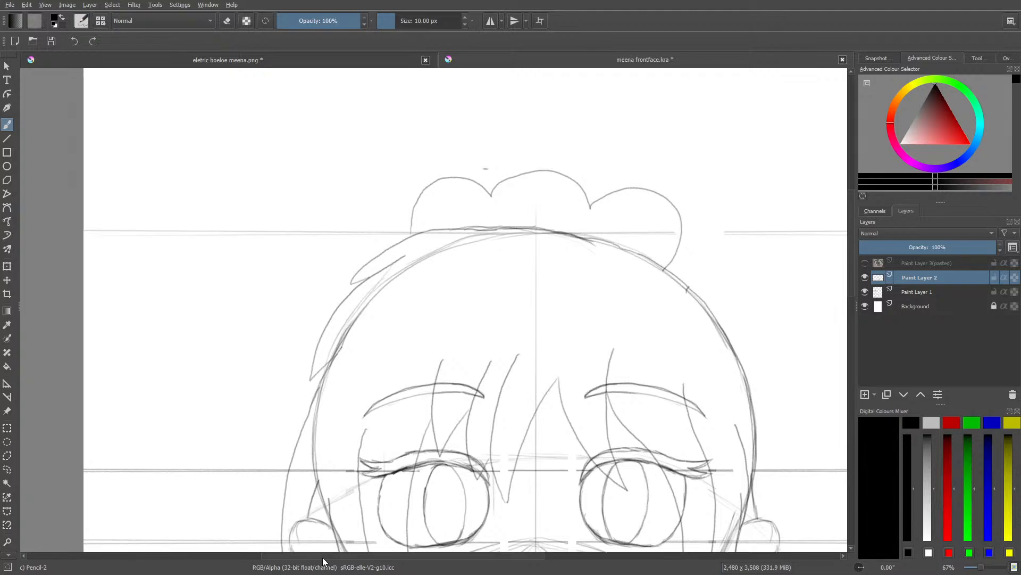
{"action": "left_click_drag", "start_coordinate": [325, 555], "coordinate": [455, 555]}
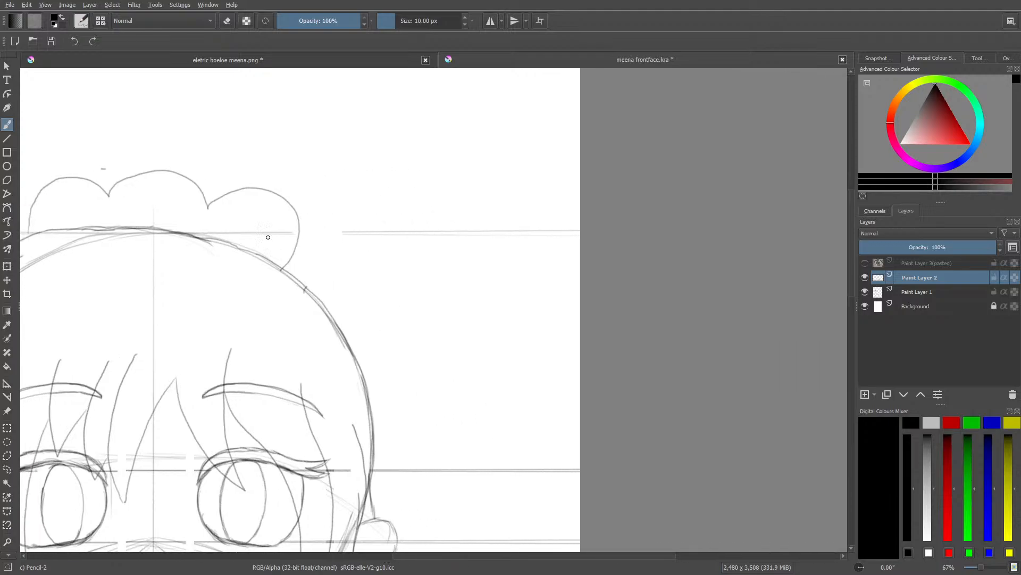
{"action": "mouse_move", "coordinate": [292, 261]}
{"action": "left_mouse_down"}
{"action": "mouse_move", "coordinate": [392, 319]}
{"action": "mouse_move", "coordinate": [387, 302]}
{"action": "mouse_move", "coordinate": [289, 247]}
{"action": "mouse_move", "coordinate": [318, 240]}
{"action": "mouse_move", "coordinate": [416, 268]}
{"action": "mouse_move", "coordinate": [420, 256]}
{"action": "mouse_move", "coordinate": [298, 222]}
{"action": "left_mouse_up"}
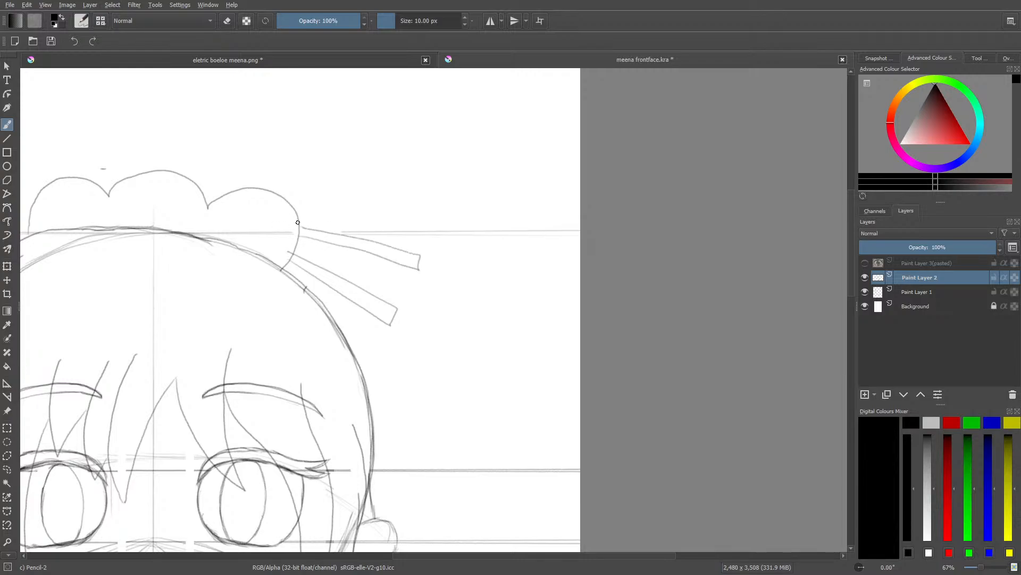
Step: Erase the upper ribbon end beside the hair bun and redraw it as a narrower strip
{"action": "key", "text": "e"}
{"action": "mouse_move", "coordinate": [365, 282]}
{"action": "left_mouse_down"}
{"action": "mouse_move", "coordinate": [339, 249]}
{"action": "mouse_move", "coordinate": [407, 266]}
{"action": "left_mouse_up"}
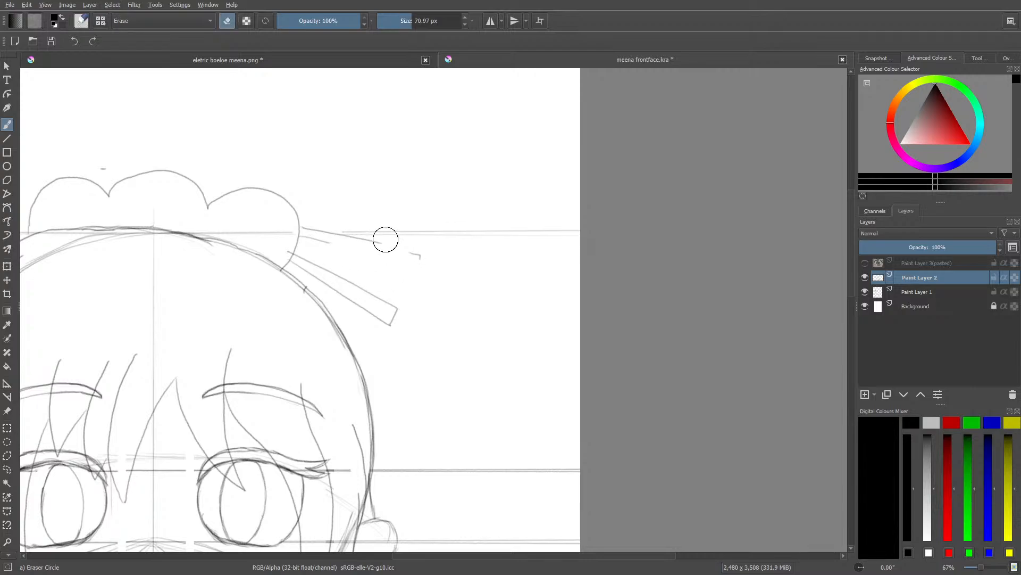
{"action": "key", "text": "e"}
{"action": "mouse_move", "coordinate": [298, 236]}
{"action": "left_mouse_down"}
{"action": "mouse_move", "coordinate": [413, 254]}
{"action": "mouse_move", "coordinate": [288, 225]}
{"action": "left_mouse_up"}
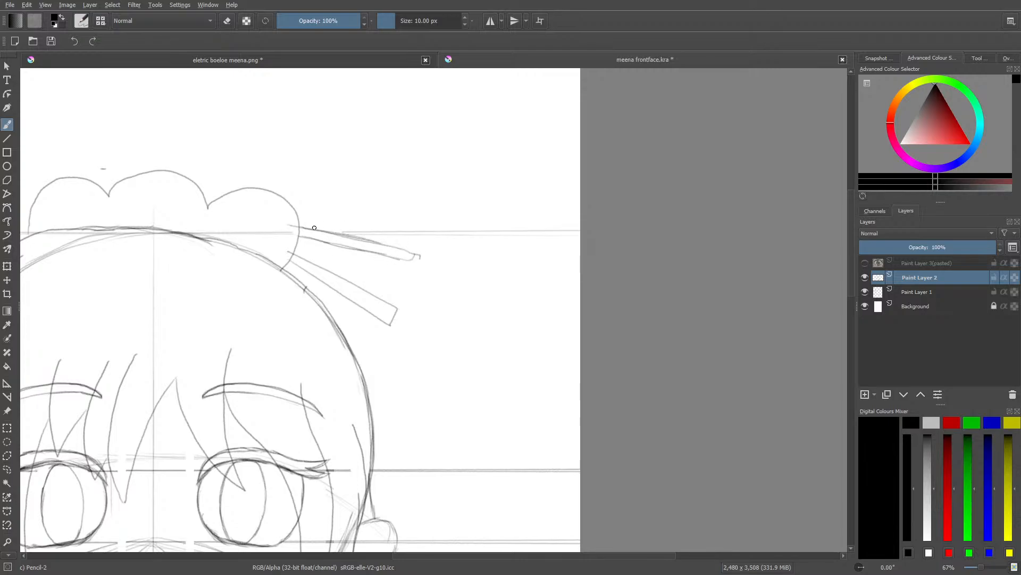
Step: Check the whole sketch against the coloured reference illustration, selecting the entire reference image before returning to the sketch
{"action": "left_click_drag", "start_coordinate": [981, 568], "coordinate": [980, 570]}
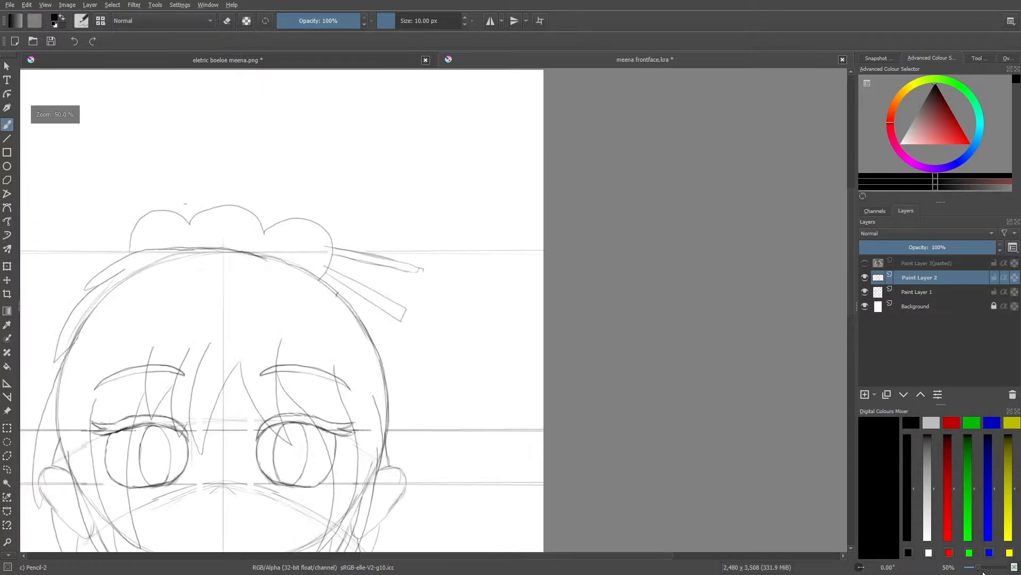
{"action": "left_click_drag", "start_coordinate": [852, 277], "coordinate": [851, 322]}
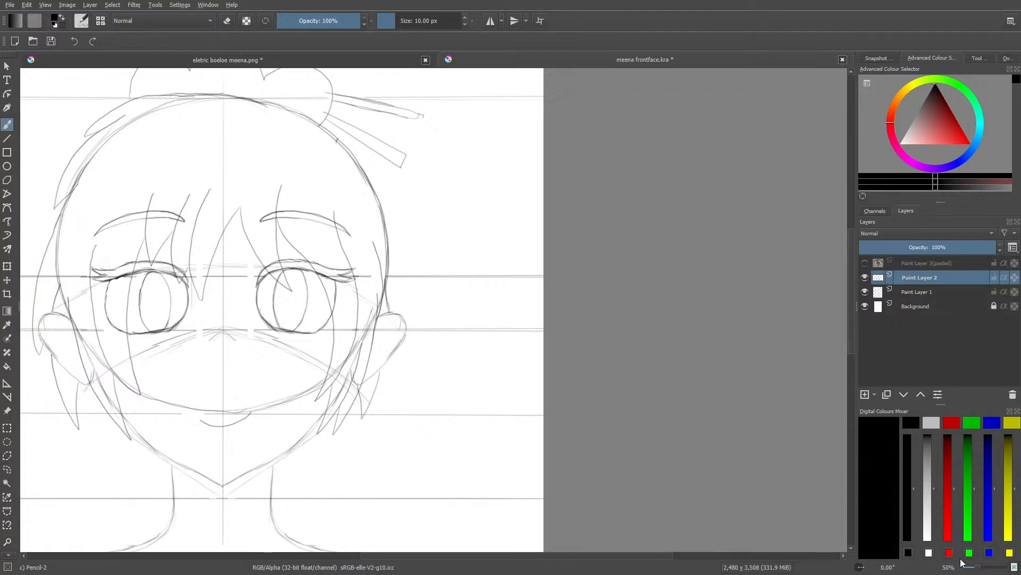
{"action": "mouse_move", "coordinate": [979, 570]}
{"action": "left_mouse_down"}
{"action": "mouse_move", "coordinate": [968, 572]}
{"action": "mouse_move", "coordinate": [983, 570]}
{"action": "left_mouse_up"}
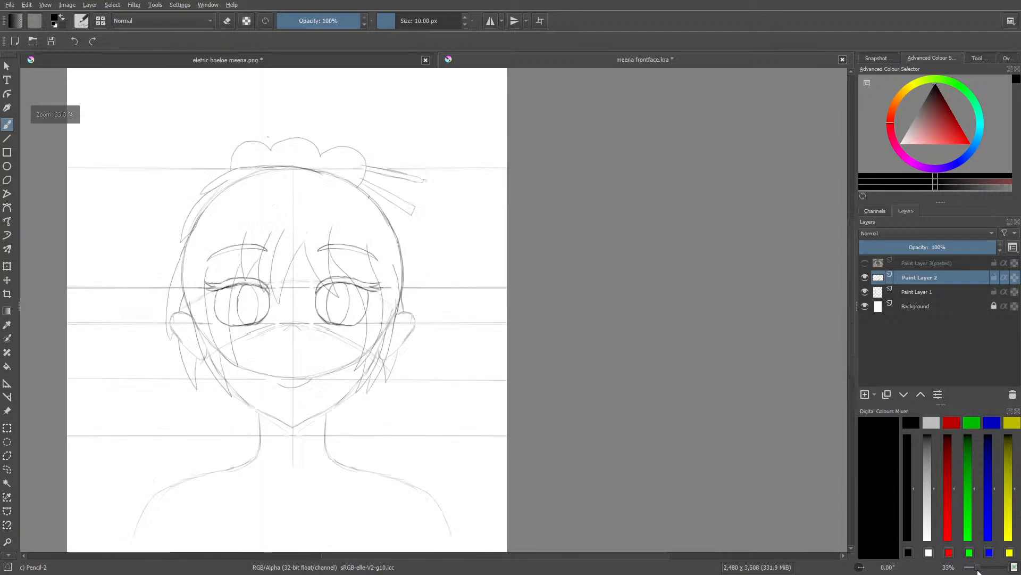
{"action": "left_click", "coordinate": [253, 56]}
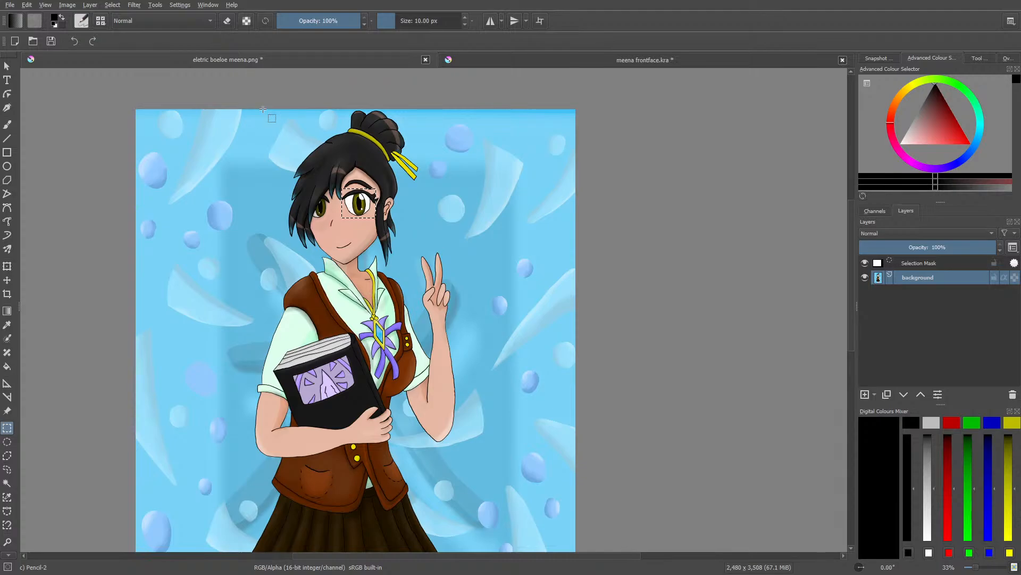
{"action": "left_click", "coordinate": [112, 6]}
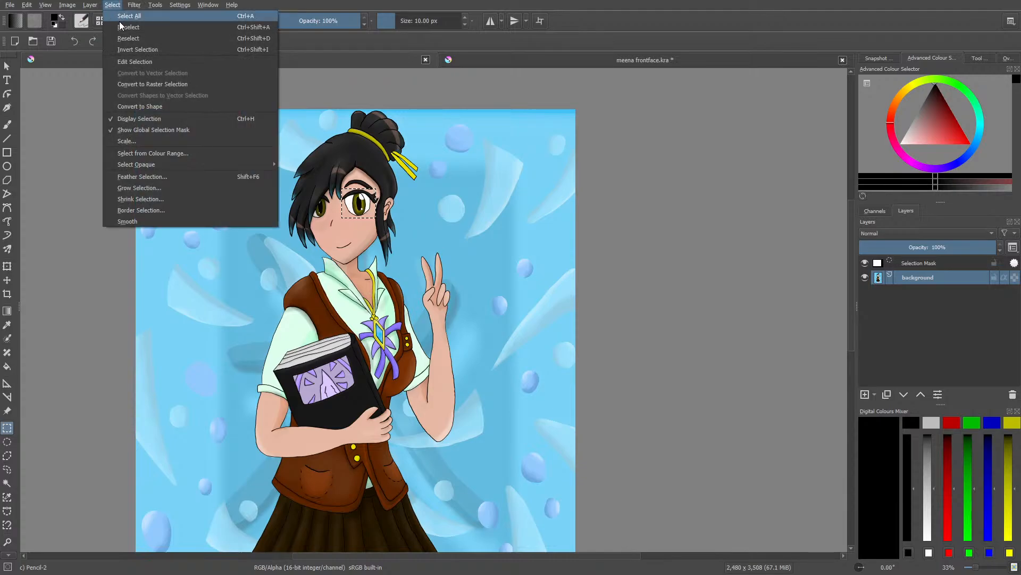
{"action": "left_click", "coordinate": [118, 22]}
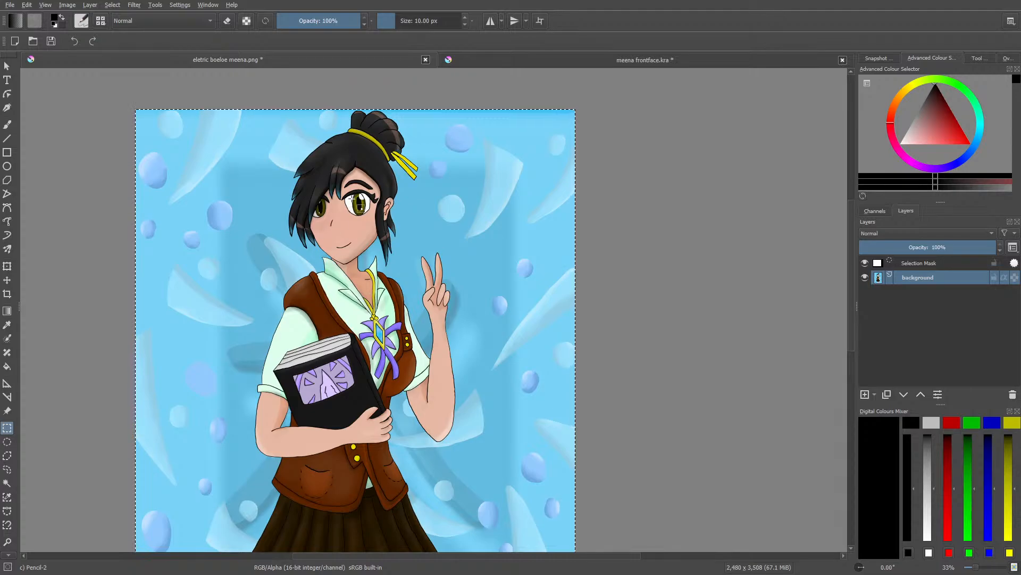
{"action": "left_click", "coordinate": [480, 60]}
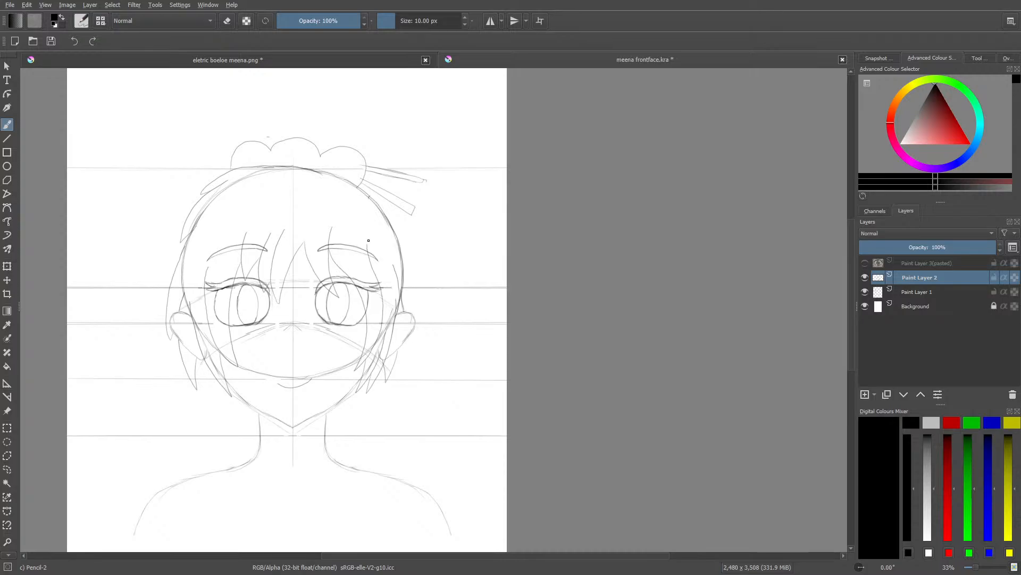
Step: Toggle the visibility of Paint Layer 2 off and on to compare the detailed sketch with the base construction
{"action": "left_click", "coordinate": [865, 278]}
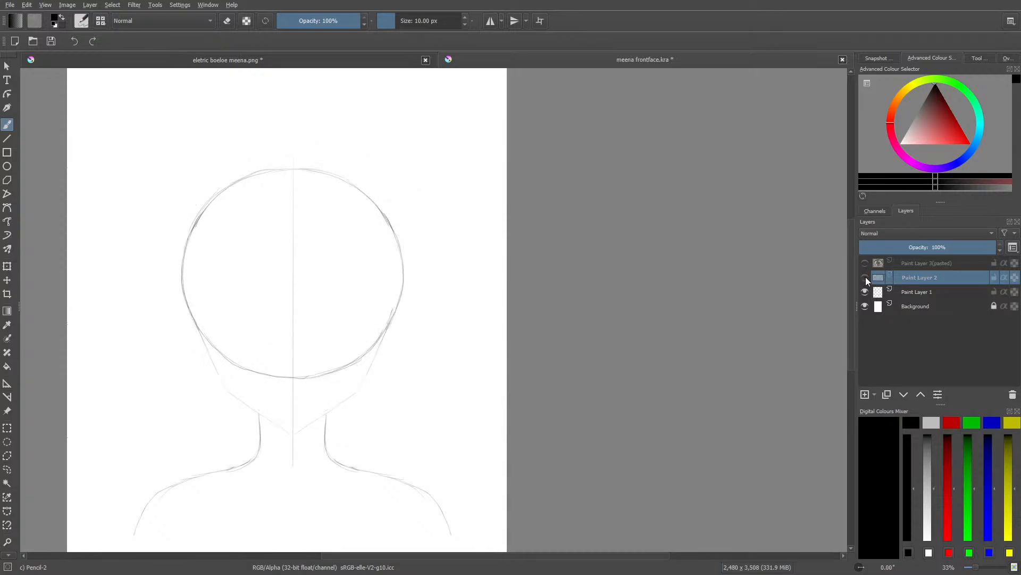
{"action": "left_click", "coordinate": [865, 277]}
{"action": "left_click", "coordinate": [864, 277]}
{"action": "left_click", "coordinate": [865, 276]}
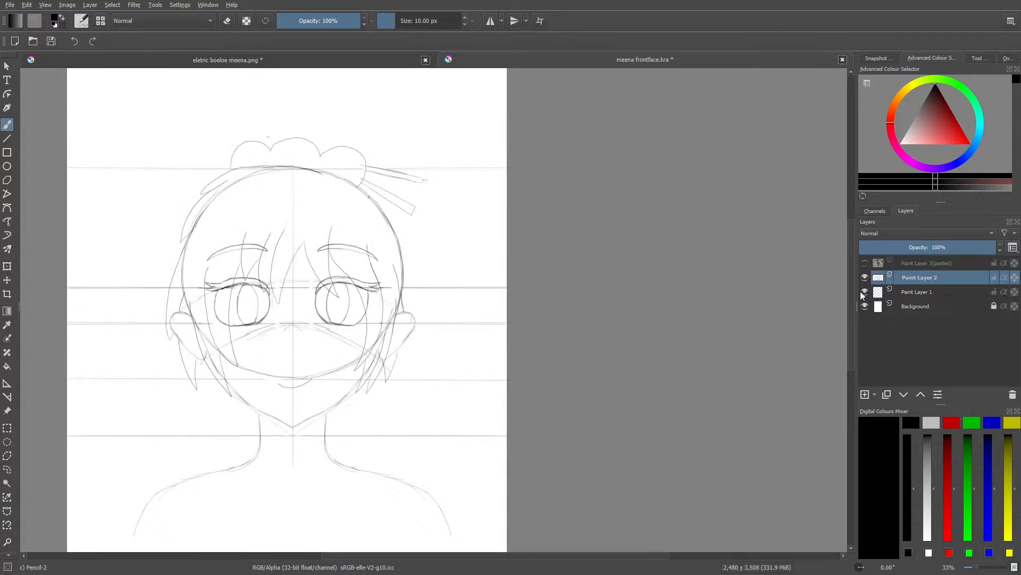
{"action": "mouse_move", "coordinate": [865, 299]}
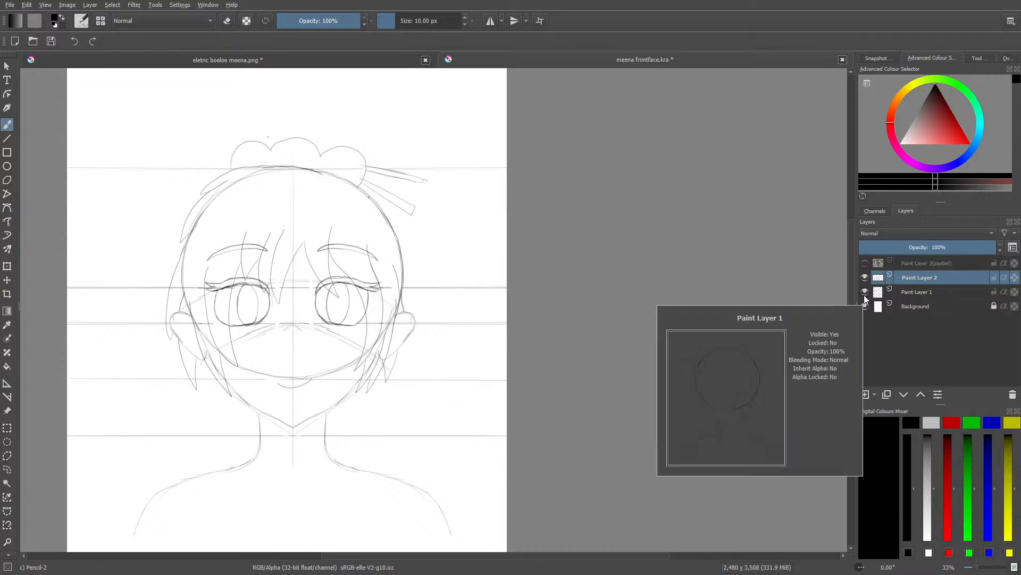
Step: Add a new paint layer above Paint Layer 2, lower Paint Layer 2's opacity, and make the new layer active
{"action": "left_click_drag", "start_coordinate": [972, 567], "coordinate": [981, 568]}
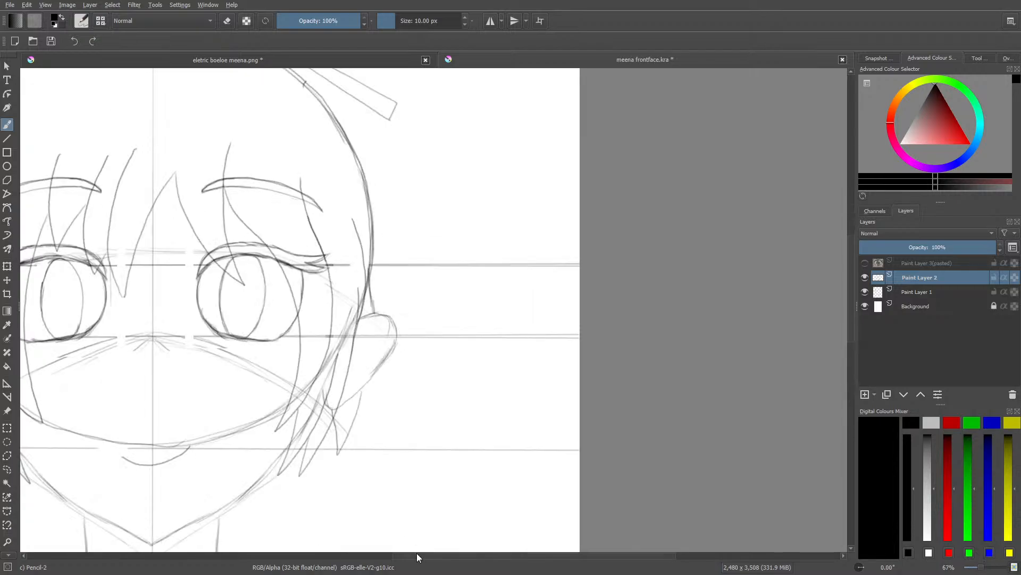
{"action": "left_click_drag", "start_coordinate": [417, 555], "coordinate": [308, 556]}
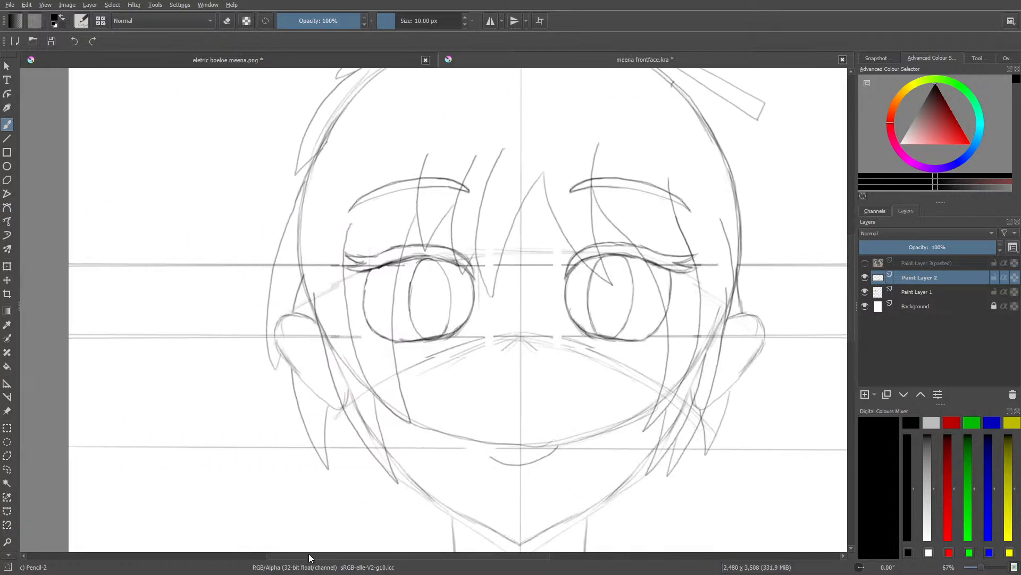
{"action": "left_click", "coordinate": [865, 395]}
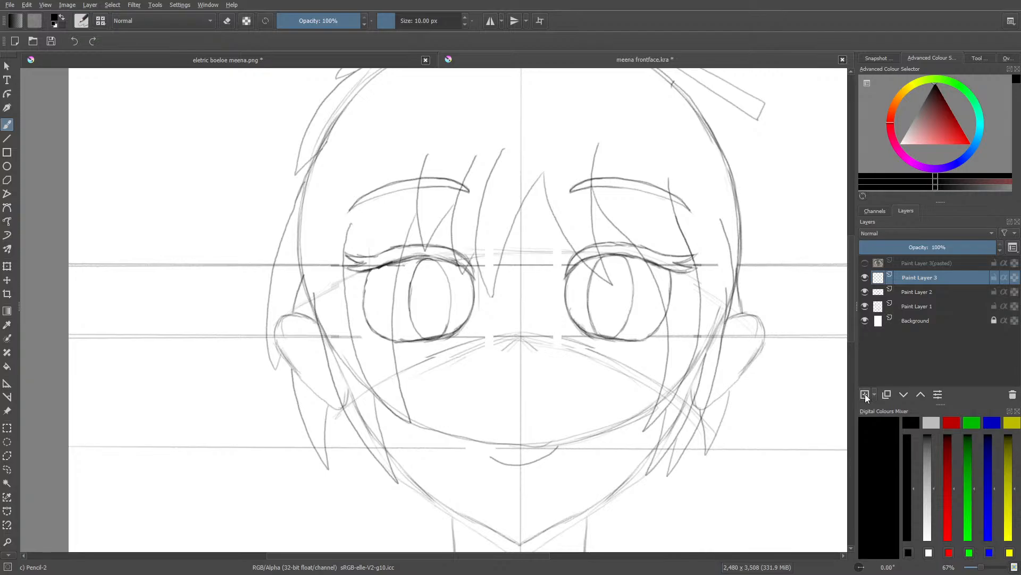
{"action": "left_click", "coordinate": [916, 291]}
{"action": "left_click", "coordinate": [939, 247]}
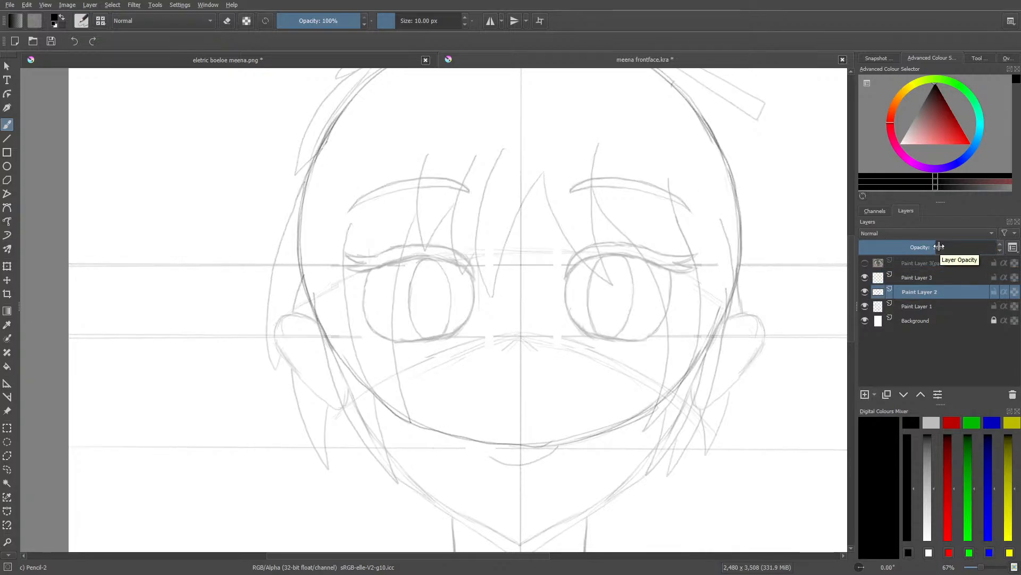
{"action": "left_click", "coordinate": [918, 282]}
{"action": "mouse_move", "coordinate": [911, 292]}
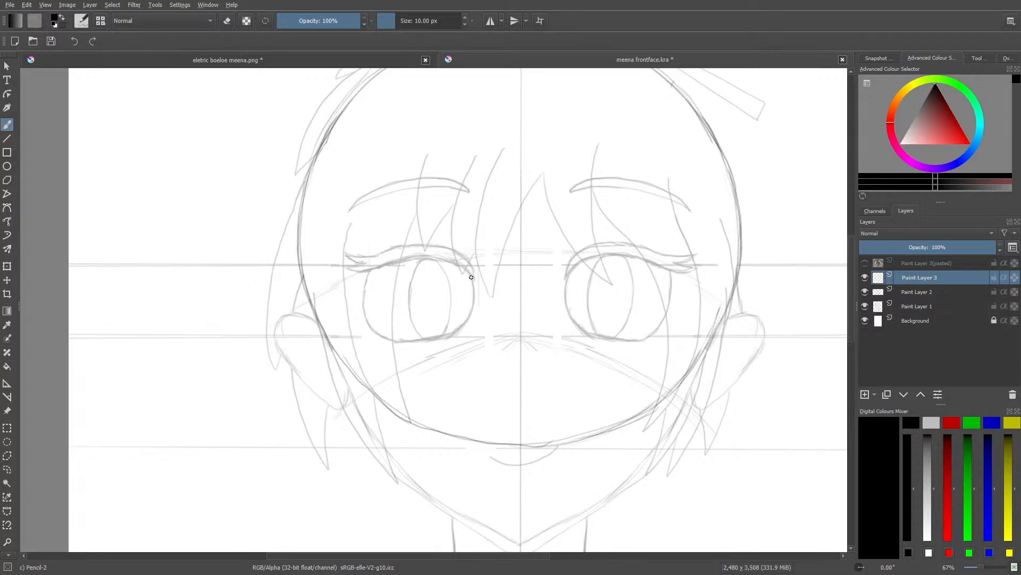
Step: Trace a clean outline of the left eye over the faded sketch and erase the doubled line along its upper edge
{"action": "mouse_move", "coordinate": [473, 278]}
{"action": "left_mouse_down"}
{"action": "mouse_move", "coordinate": [462, 325]}
{"action": "mouse_move", "coordinate": [467, 312]}
{"action": "mouse_move", "coordinate": [443, 340]}
{"action": "mouse_move", "coordinate": [395, 346]}
{"action": "left_mouse_up"}
{"action": "mouse_move", "coordinate": [385, 347]}
{"action": "left_mouse_down"}
{"action": "mouse_move", "coordinate": [364, 320]}
{"action": "mouse_move", "coordinate": [373, 262]}
{"action": "mouse_move", "coordinate": [431, 249]}
{"action": "mouse_move", "coordinate": [470, 269]}
{"action": "mouse_move", "coordinate": [475, 286]}
{"action": "left_mouse_up"}
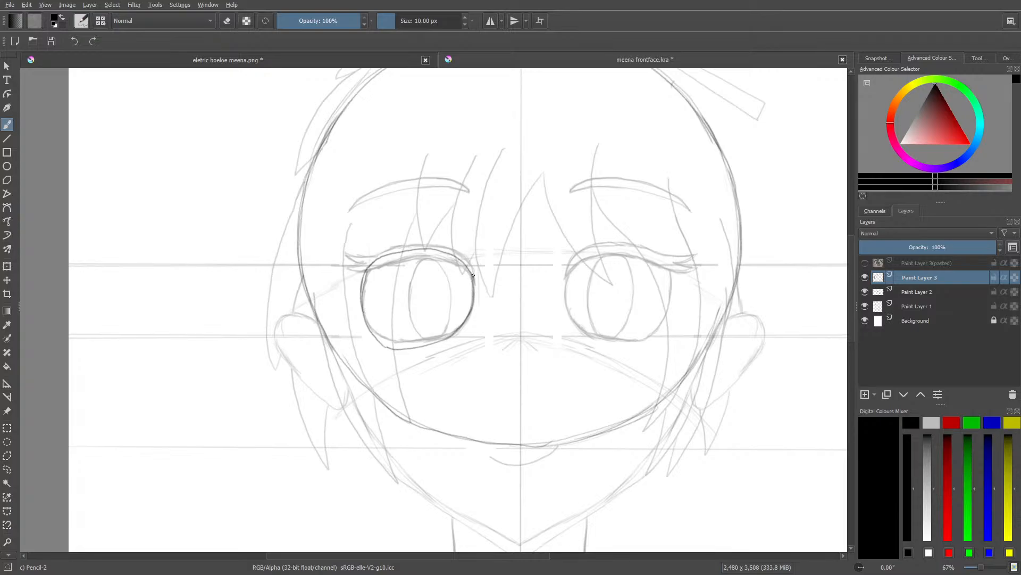
{"action": "mouse_move", "coordinate": [473, 276]}
{"action": "left_mouse_down"}
{"action": "mouse_move", "coordinate": [447, 250]}
{"action": "mouse_move", "coordinate": [471, 269]}
{"action": "mouse_move", "coordinate": [455, 252]}
{"action": "mouse_move", "coordinate": [425, 246]}
{"action": "mouse_move", "coordinate": [384, 252]}
{"action": "mouse_move", "coordinate": [365, 269]}
{"action": "left_mouse_up"}
{"action": "key", "text": "e"}
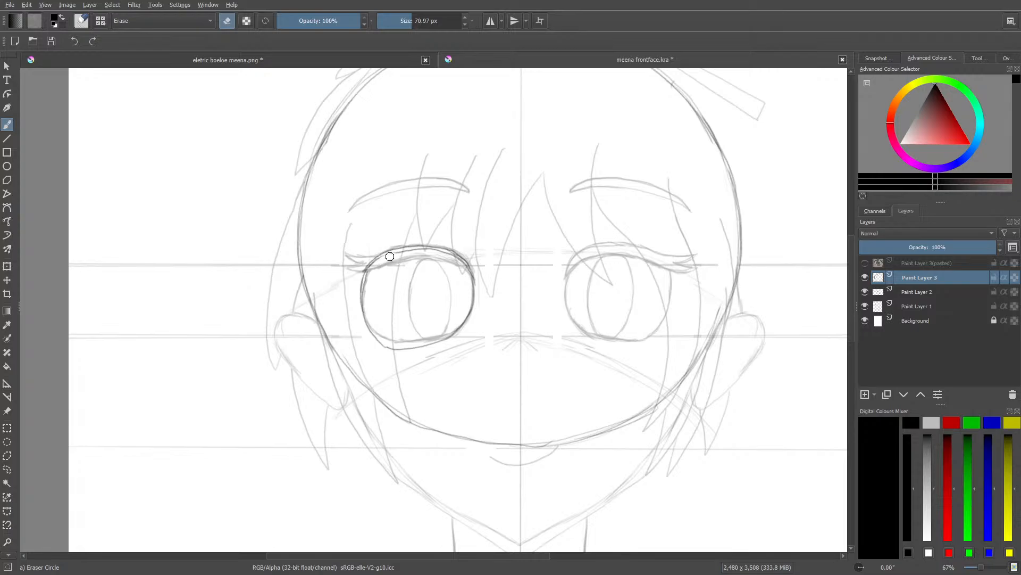
{"action": "left_click_drag", "start_coordinate": [412, 252], "coordinate": [460, 265]}
{"action": "key", "text": "slash"}
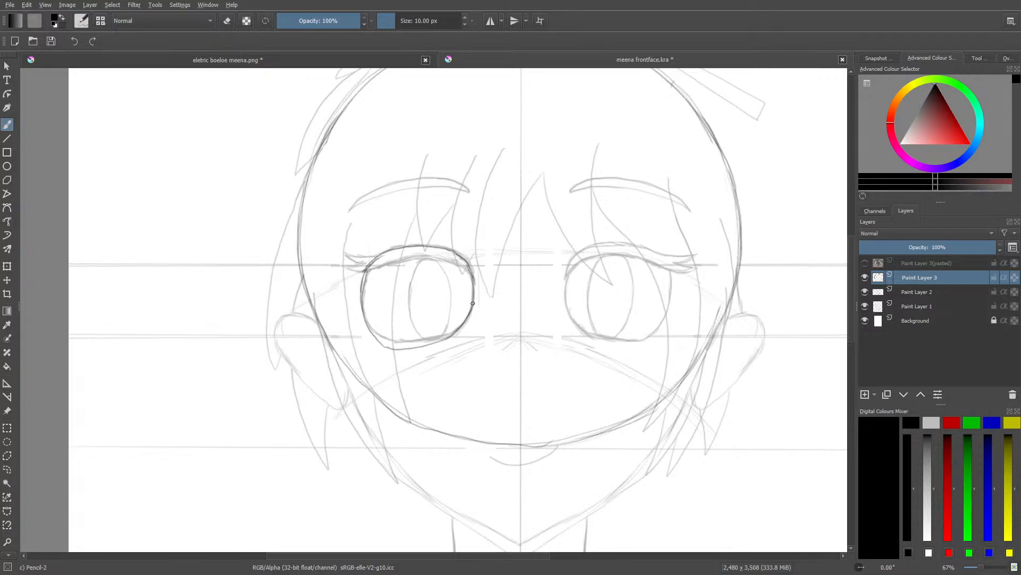
Step: Rework the left eye's inner side, then erase its lower edge and redraw it closer to the sketched line
{"action": "left_click_drag", "start_coordinate": [472, 309], "coordinate": [464, 325]}
{"action": "key", "text": "e"}
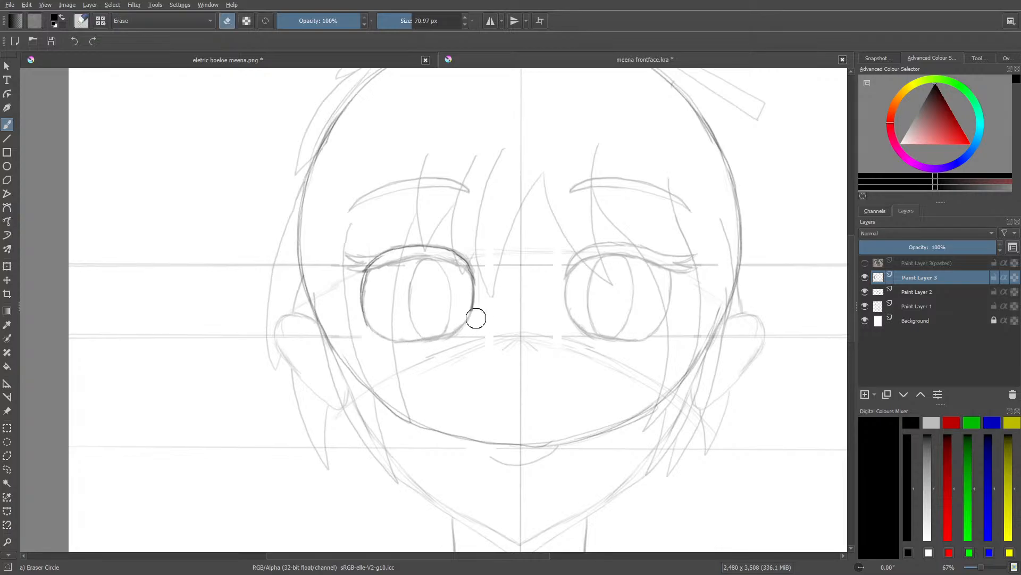
{"action": "key", "text": "e"}
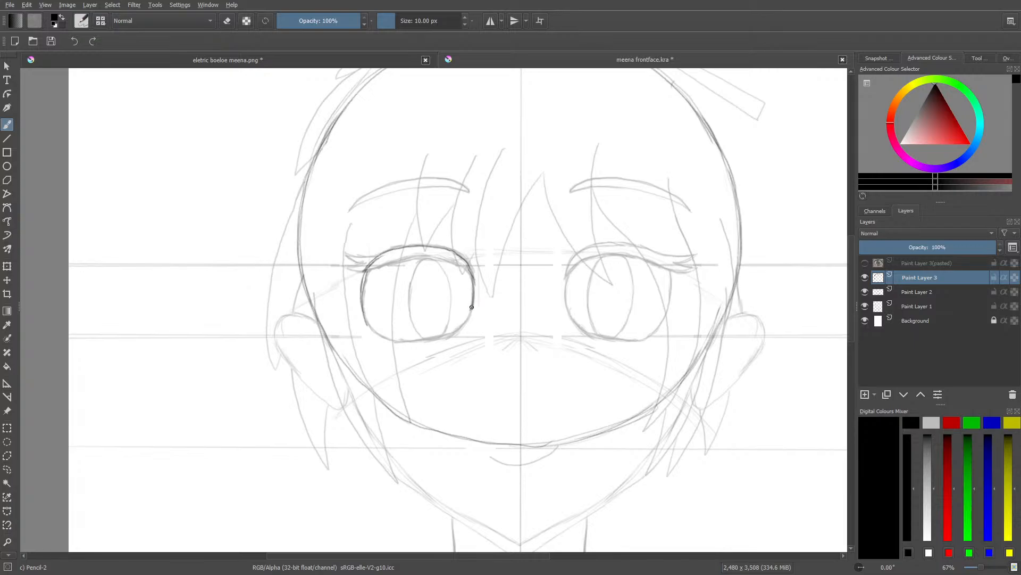
{"action": "mouse_move", "coordinate": [471, 306]}
{"action": "left_mouse_down"}
{"action": "mouse_move", "coordinate": [456, 337]}
{"action": "mouse_move", "coordinate": [406, 345]}
{"action": "mouse_move", "coordinate": [377, 335]}
{"action": "left_mouse_up"}
Step: Trace the outline of the right eye over the faded sketch, erasing the stray first stroke at its inner side
{"action": "mouse_move", "coordinate": [565, 275]}
{"action": "left_mouse_down"}
{"action": "mouse_move", "coordinate": [562, 314]}
{"action": "mouse_move", "coordinate": [585, 344]}
{"action": "left_mouse_up"}
{"action": "key", "text": "e"}
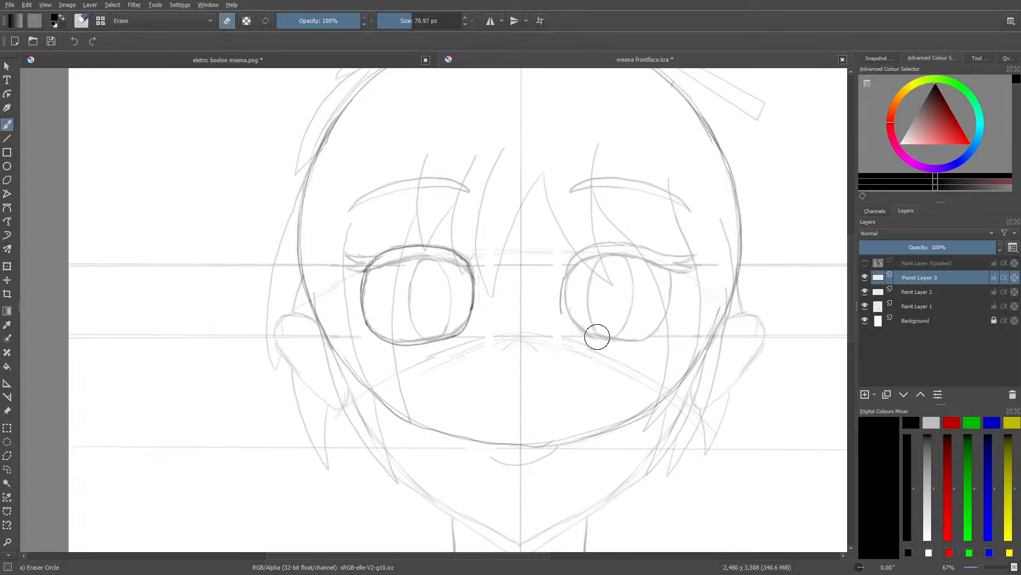
{"action": "key", "text": "e"}
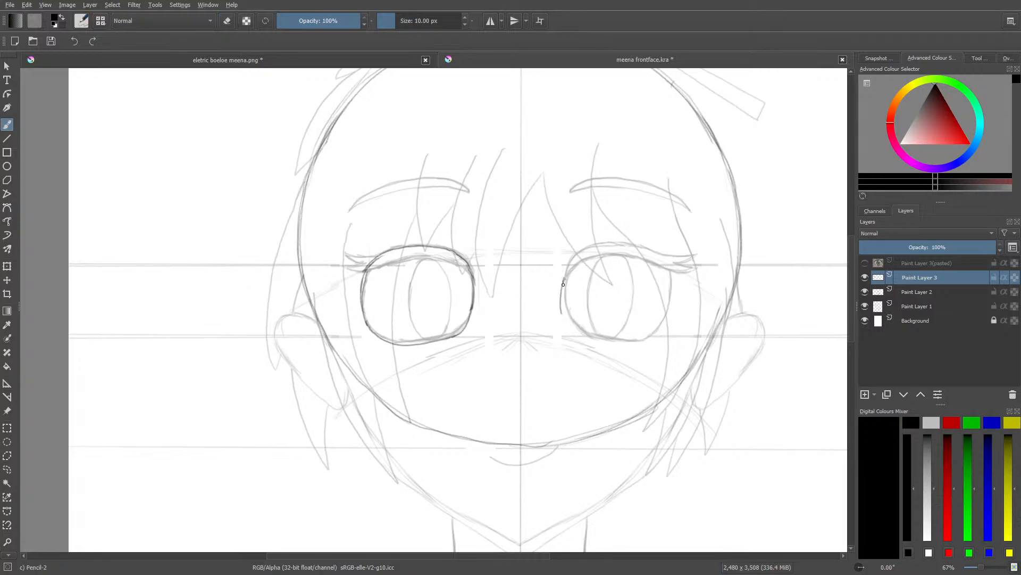
{"action": "mouse_move", "coordinate": [564, 284]}
{"action": "left_mouse_down"}
{"action": "mouse_move", "coordinate": [576, 327]}
{"action": "mouse_move", "coordinate": [628, 343]}
{"action": "mouse_move", "coordinate": [656, 333]}
{"action": "mouse_move", "coordinate": [671, 301]}
{"action": "mouse_move", "coordinate": [664, 265]}
{"action": "mouse_move", "coordinate": [633, 245]}
{"action": "mouse_move", "coordinate": [589, 247]}
{"action": "mouse_move", "coordinate": [567, 282]}
{"action": "left_mouse_up"}
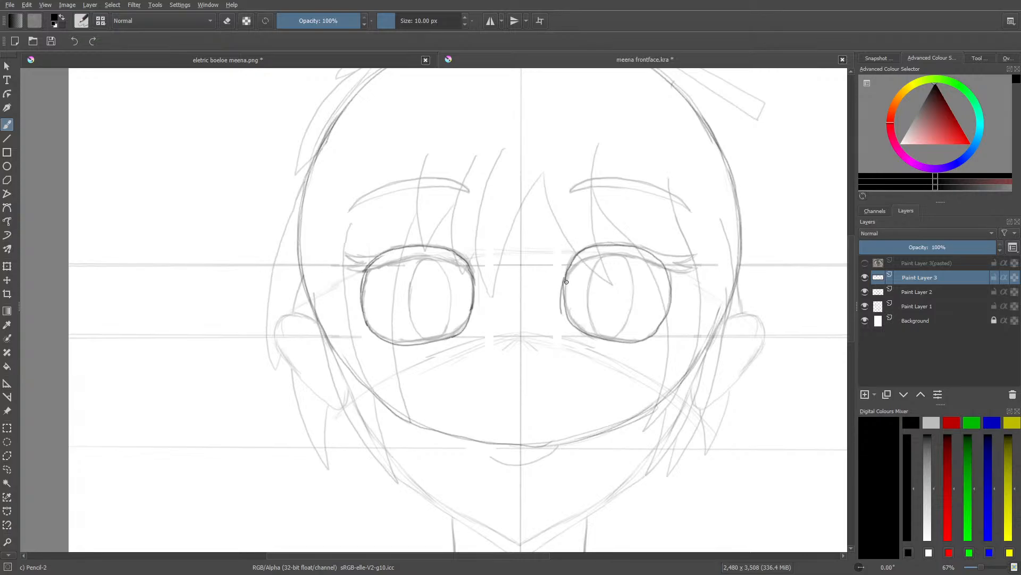
{"action": "key", "text": "e"}
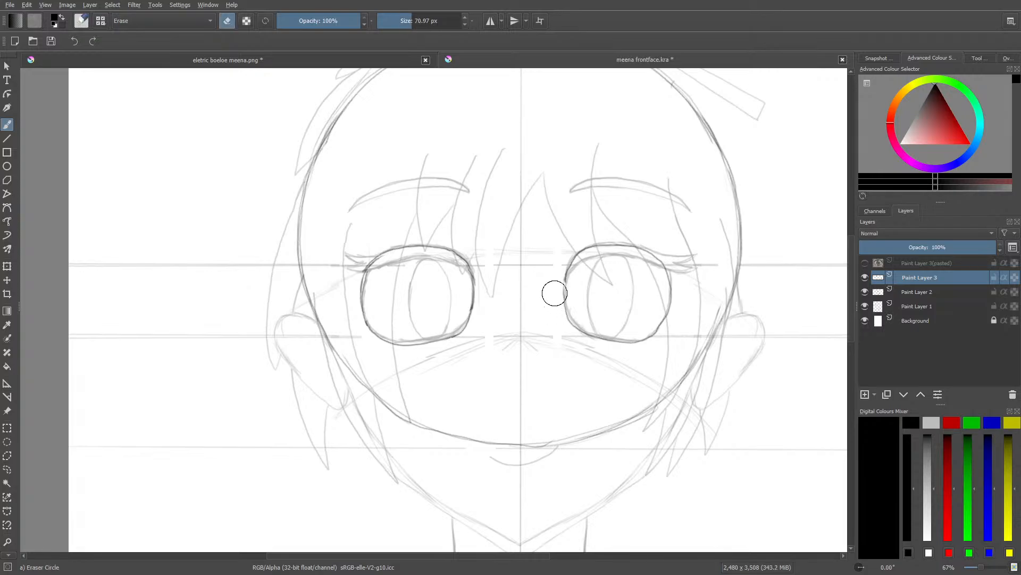
{"action": "key", "text": "e"}
Step: Darken the right eye's inner and lower edges, and erase and redraw its upper outer corner
{"action": "mouse_move", "coordinate": [580, 251]}
{"action": "left_mouse_down"}
{"action": "mouse_move", "coordinate": [564, 274]}
{"action": "mouse_move", "coordinate": [574, 258]}
{"action": "mouse_move", "coordinate": [573, 315]}
{"action": "left_mouse_up"}
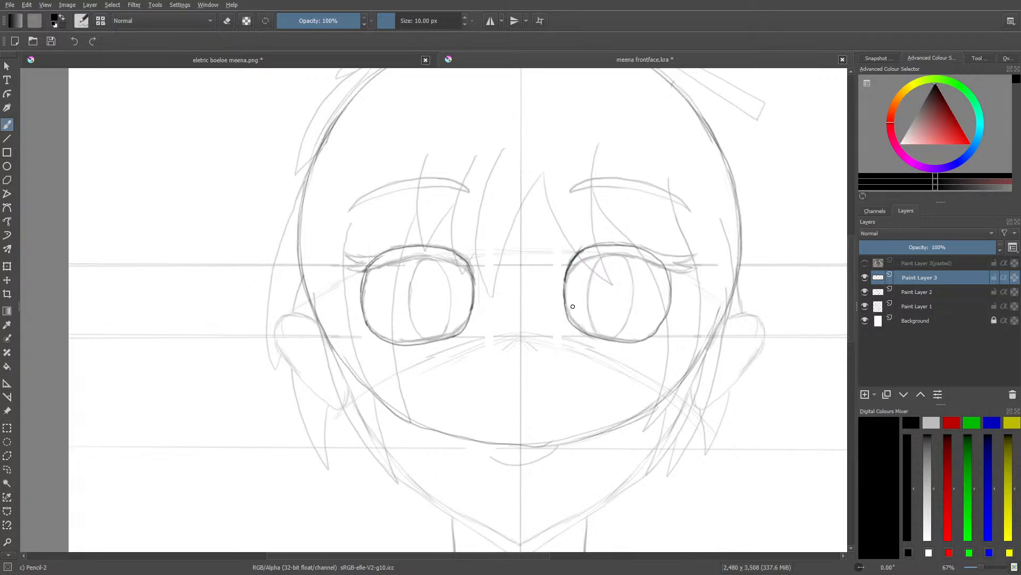
{"action": "left_click_drag", "start_coordinate": [640, 341], "coordinate": [671, 314]}
{"action": "key", "text": "e"}
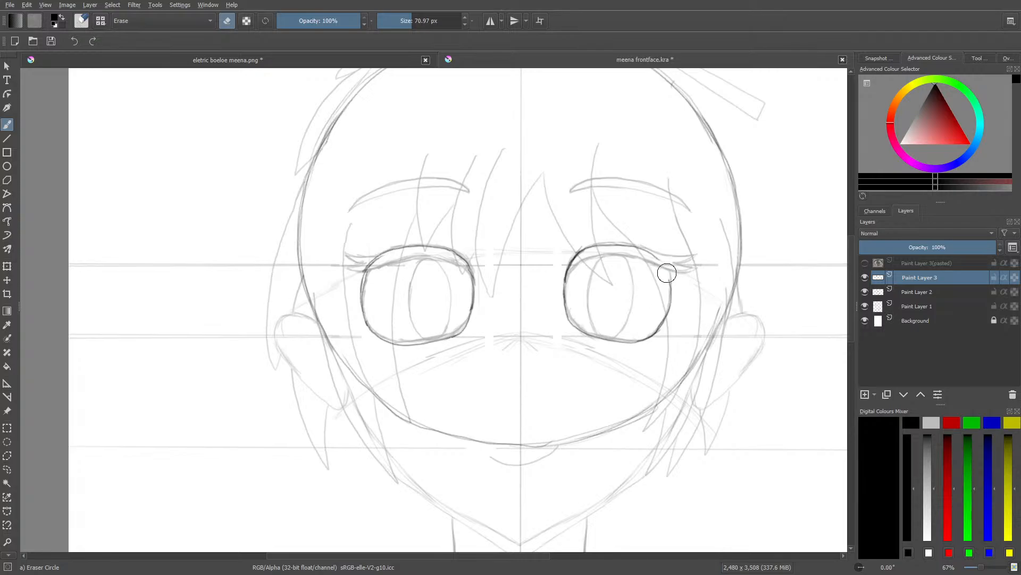
{"action": "key", "text": "e"}
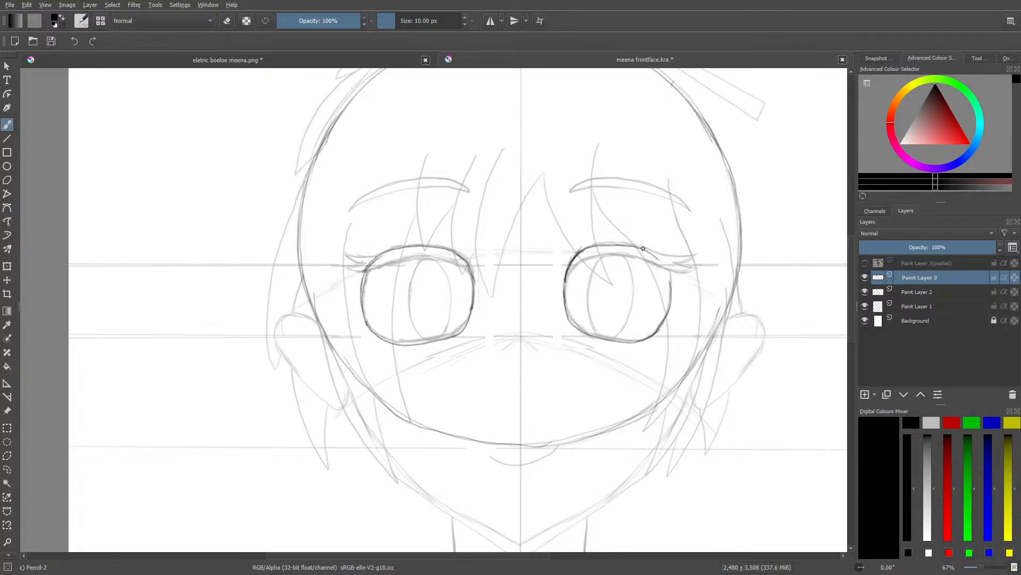
{"action": "mouse_move", "coordinate": [644, 248]}
{"action": "left_mouse_down"}
{"action": "mouse_move", "coordinate": [667, 258]}
{"action": "mouse_move", "coordinate": [672, 287]}
{"action": "left_mouse_up"}
{"action": "key", "text": "e"}
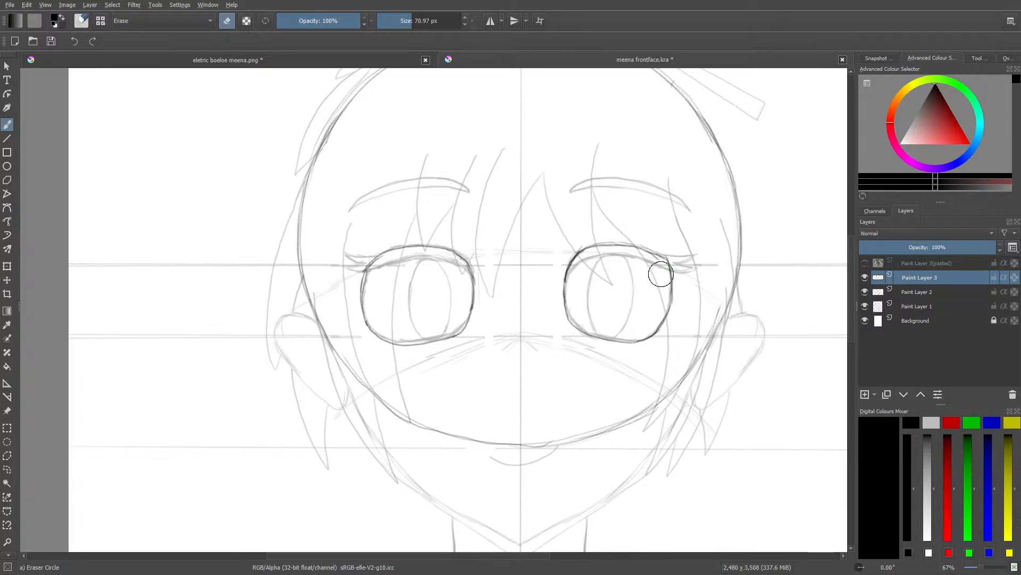
{"action": "key", "text": "e"}
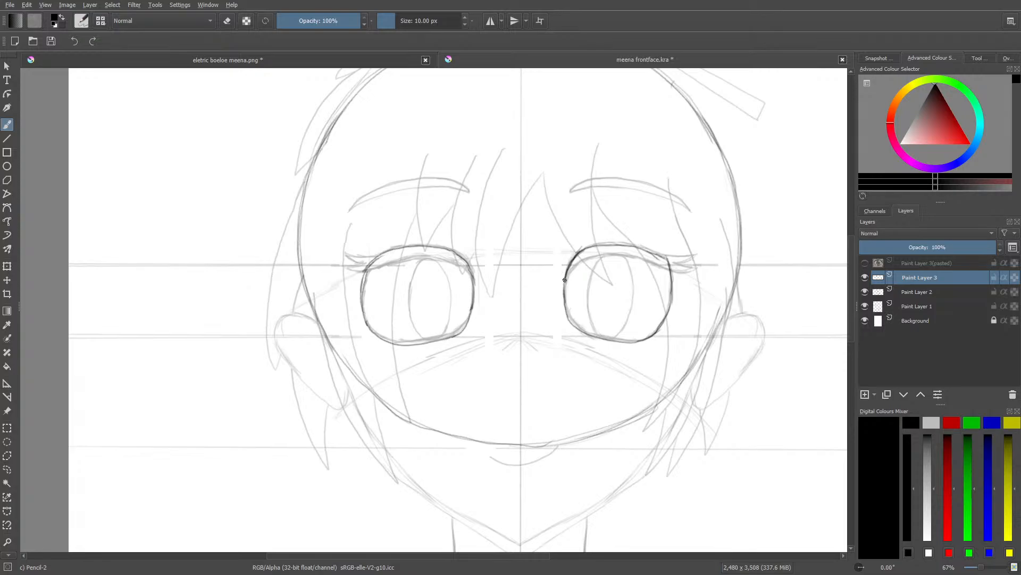
Step: Draw the upper lash lines with pointed outer wings on both eyes, cleaning up the left eye's lash line
{"action": "mouse_move", "coordinate": [565, 282]}
{"action": "left_mouse_down"}
{"action": "mouse_move", "coordinate": [563, 280]}
{"action": "mouse_move", "coordinate": [585, 249]}
{"action": "mouse_move", "coordinate": [564, 279]}
{"action": "mouse_move", "coordinate": [596, 256]}
{"action": "mouse_move", "coordinate": [584, 260]}
{"action": "mouse_move", "coordinate": [624, 252]}
{"action": "left_mouse_up"}
{"action": "mouse_move", "coordinate": [624, 251]}
{"action": "left_mouse_down"}
{"action": "mouse_move", "coordinate": [685, 275]}
{"action": "mouse_move", "coordinate": [710, 252]}
{"action": "mouse_move", "coordinate": [620, 241]}
{"action": "mouse_move", "coordinate": [582, 249]}
{"action": "left_mouse_up"}
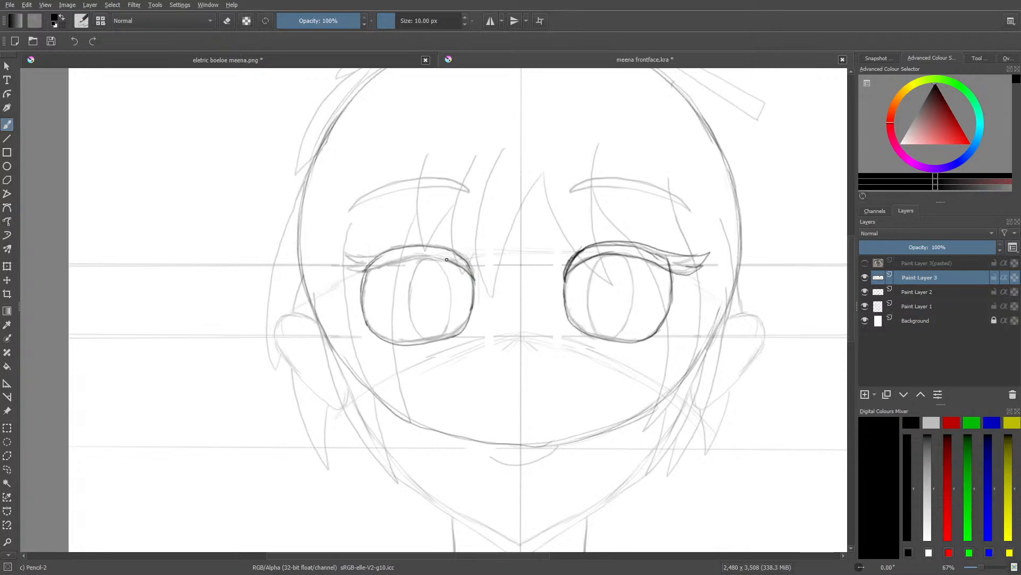
{"action": "mouse_move", "coordinate": [447, 259]}
{"action": "left_mouse_down"}
{"action": "mouse_move", "coordinate": [424, 252]}
{"action": "mouse_move", "coordinate": [351, 271]}
{"action": "mouse_move", "coordinate": [332, 263]}
{"action": "mouse_move", "coordinate": [350, 263]}
{"action": "mouse_move", "coordinate": [336, 253]}
{"action": "mouse_move", "coordinate": [429, 243]}
{"action": "mouse_move", "coordinate": [479, 278]}
{"action": "left_mouse_up"}
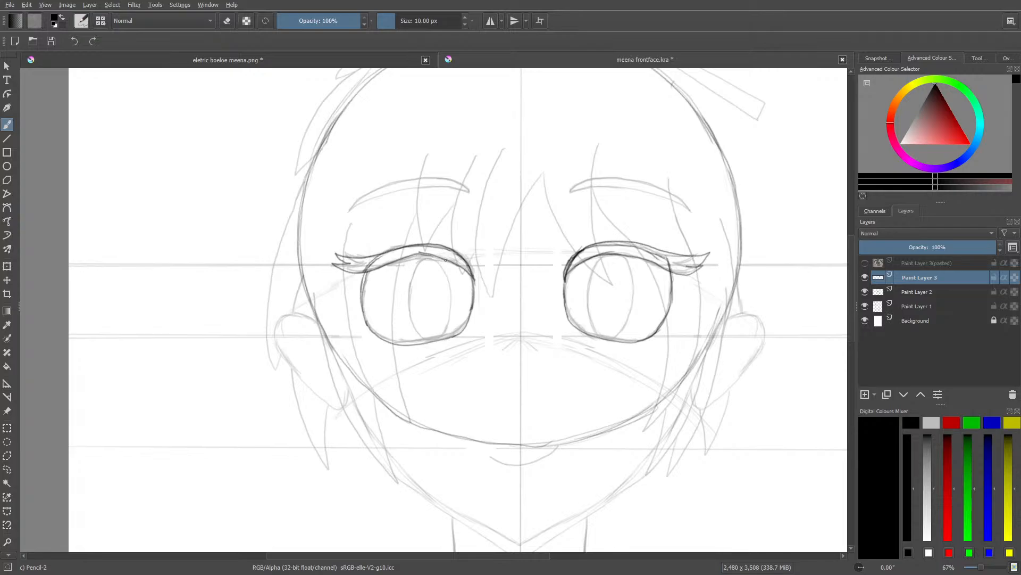
{"action": "left_click_drag", "start_coordinate": [441, 259], "coordinate": [406, 258]}
{"action": "key", "text": "e"}
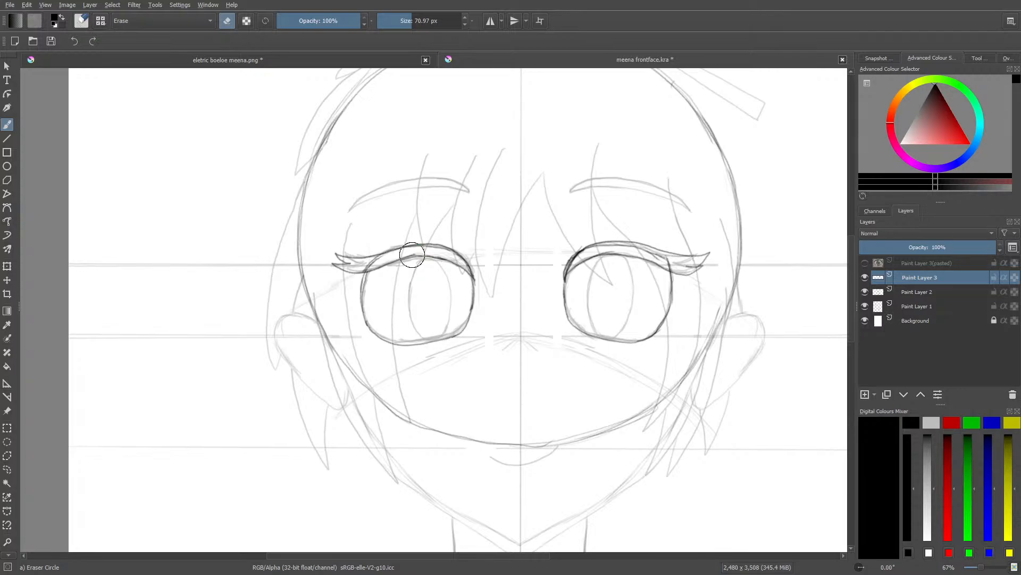
{"action": "key", "text": "e"}
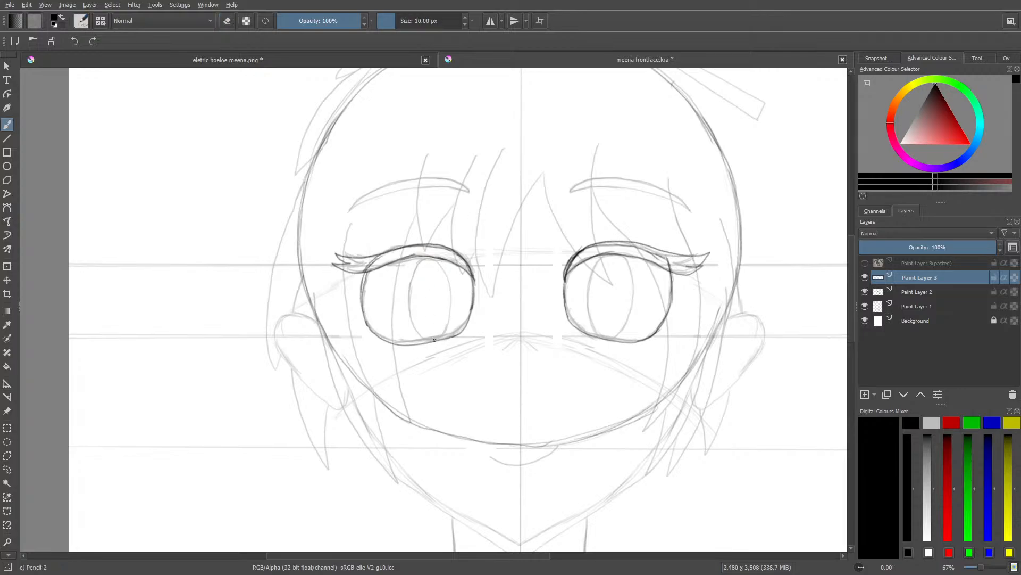
Step: Trace the left eye's iris oval and draw a large highlight at its upper outer edge and a small one near its lower edge
{"action": "mouse_move", "coordinate": [434, 340]}
{"action": "left_mouse_down"}
{"action": "mouse_move", "coordinate": [451, 298]}
{"action": "mouse_move", "coordinate": [435, 259]}
{"action": "mouse_move", "coordinate": [407, 279]}
{"action": "mouse_move", "coordinate": [404, 300]}
{"action": "mouse_move", "coordinate": [416, 333]}
{"action": "mouse_move", "coordinate": [432, 341]}
{"action": "left_mouse_up"}
{"action": "left_click_drag", "start_coordinate": [984, 570], "coordinate": [989, 569]}
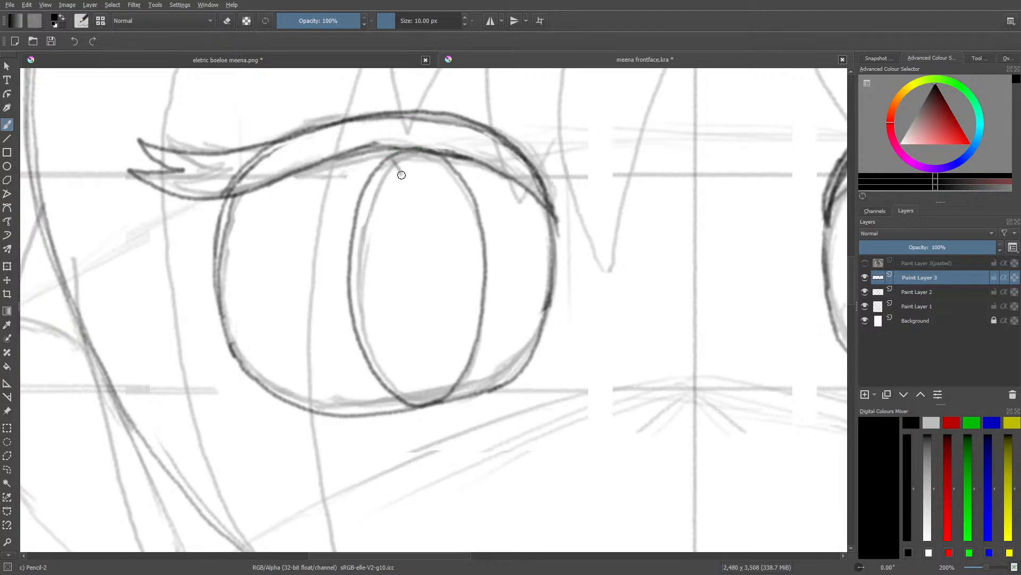
{"action": "mouse_move", "coordinate": [401, 175]}
{"action": "left_mouse_down"}
{"action": "mouse_move", "coordinate": [395, 205]}
{"action": "mouse_move", "coordinate": [355, 214]}
{"action": "left_mouse_up"}
{"action": "mouse_move", "coordinate": [392, 377]}
{"action": "left_mouse_down"}
{"action": "mouse_move", "coordinate": [410, 395]}
{"action": "mouse_move", "coordinate": [393, 379]}
{"action": "left_mouse_up"}
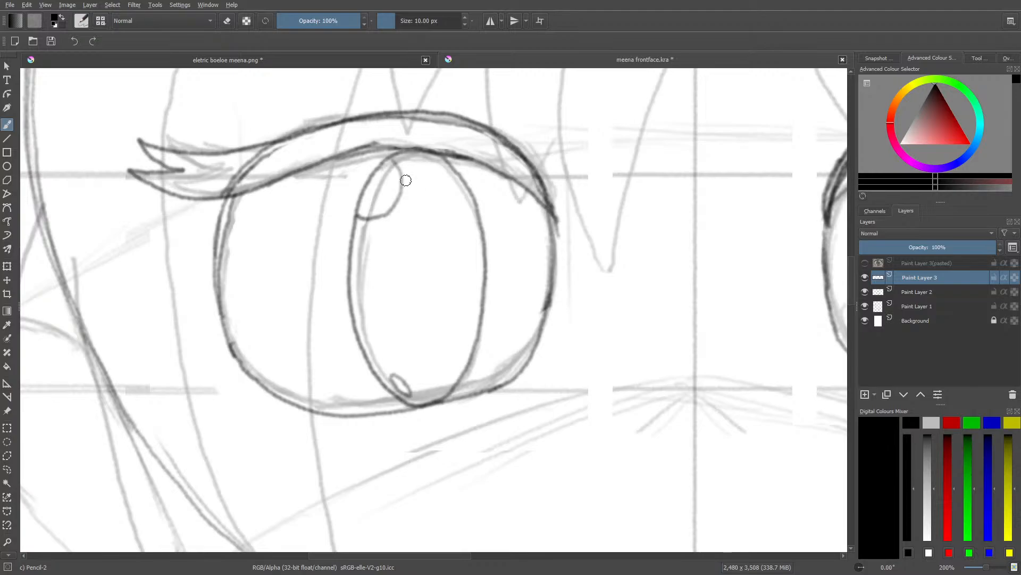
Step: Draw the inner pupil oval inside the left eye's iris, joining it to the upper and lower highlights
{"action": "mouse_move", "coordinate": [403, 182]}
{"action": "left_mouse_down"}
{"action": "mouse_move", "coordinate": [425, 175]}
{"action": "mouse_move", "coordinate": [453, 212]}
{"action": "mouse_move", "coordinate": [460, 300]}
{"action": "mouse_move", "coordinate": [449, 352]}
{"action": "left_mouse_up"}
{"action": "mouse_move", "coordinate": [440, 370]}
{"action": "left_mouse_down"}
{"action": "mouse_move", "coordinate": [420, 387]}
{"action": "mouse_move", "coordinate": [410, 380]}
{"action": "left_mouse_up"}
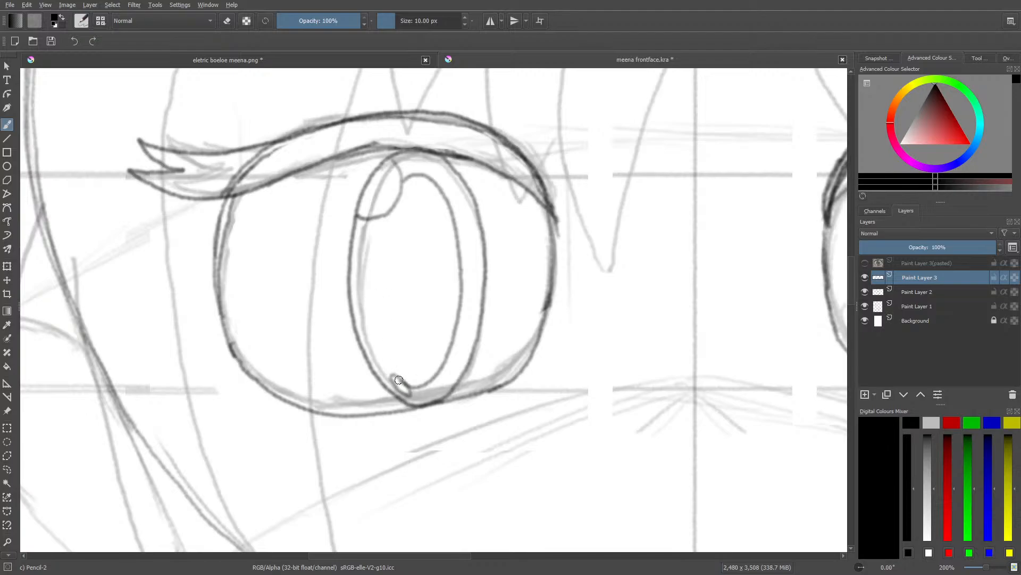
{"action": "mouse_move", "coordinate": [399, 380]}
{"action": "left_mouse_down"}
{"action": "mouse_move", "coordinate": [378, 347]}
{"action": "mouse_move", "coordinate": [369, 290]}
{"action": "mouse_move", "coordinate": [380, 216]}
{"action": "left_mouse_up"}
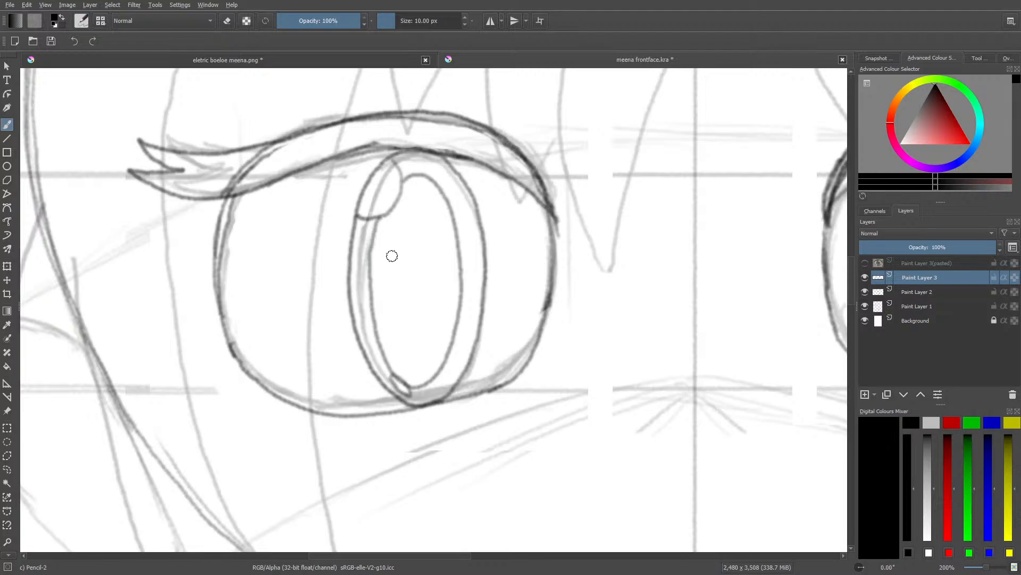
Step: Trace the right eye's iris oval over the sketch and erase the stray stroke at its upper inner side
{"action": "left_click_drag", "start_coordinate": [986, 568], "coordinate": [983, 573]}
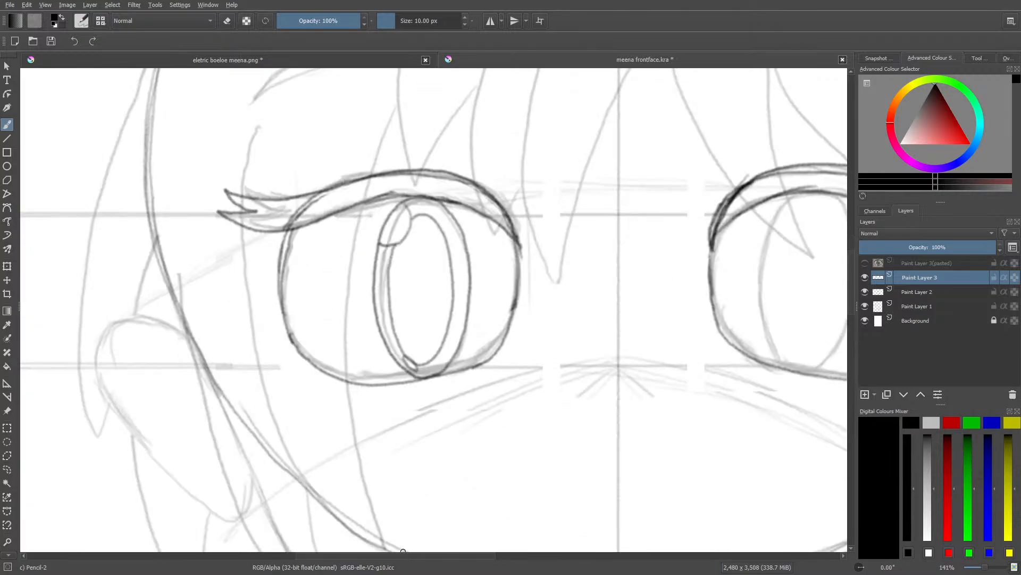
{"action": "left_click_drag", "start_coordinate": [420, 555], "coordinate": [484, 554]}
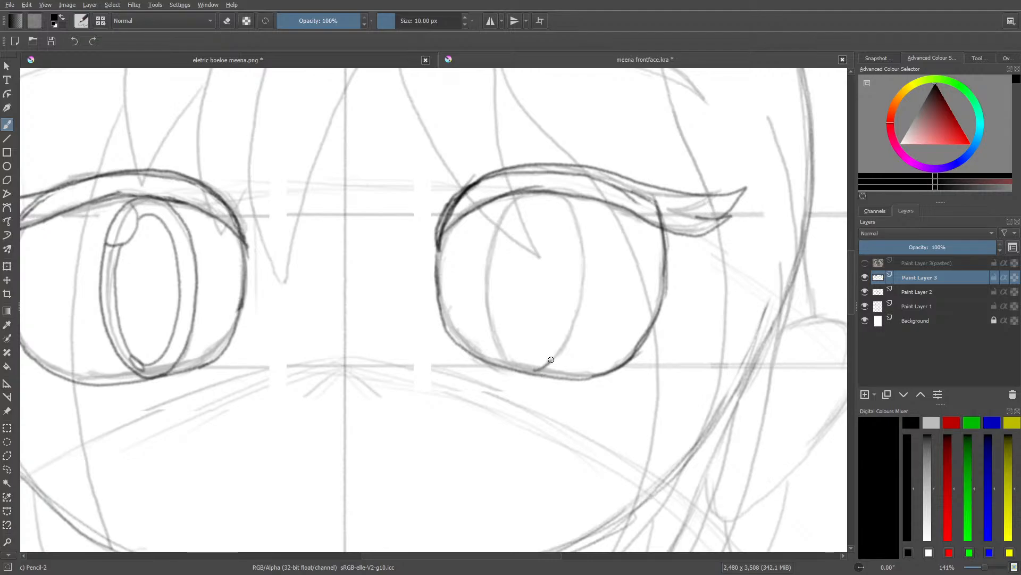
{"action": "mouse_move", "coordinate": [552, 360]}
{"action": "left_mouse_down"}
{"action": "mouse_move", "coordinate": [582, 248]}
{"action": "mouse_move", "coordinate": [569, 206]}
{"action": "mouse_move", "coordinate": [552, 193]}
{"action": "mouse_move", "coordinate": [523, 193]}
{"action": "mouse_move", "coordinate": [507, 217]}
{"action": "mouse_move", "coordinate": [511, 194]}
{"action": "mouse_move", "coordinate": [530, 188]}
{"action": "mouse_move", "coordinate": [498, 225]}
{"action": "mouse_move", "coordinate": [491, 309]}
{"action": "mouse_move", "coordinate": [508, 367]}
{"action": "mouse_move", "coordinate": [559, 352]}
{"action": "left_mouse_up"}
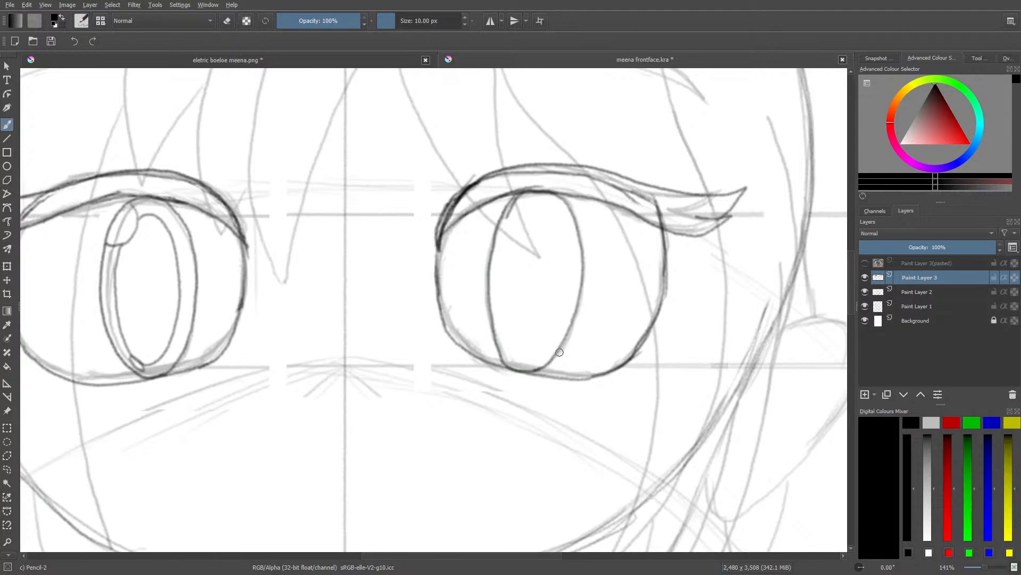
{"action": "key", "text": "e"}
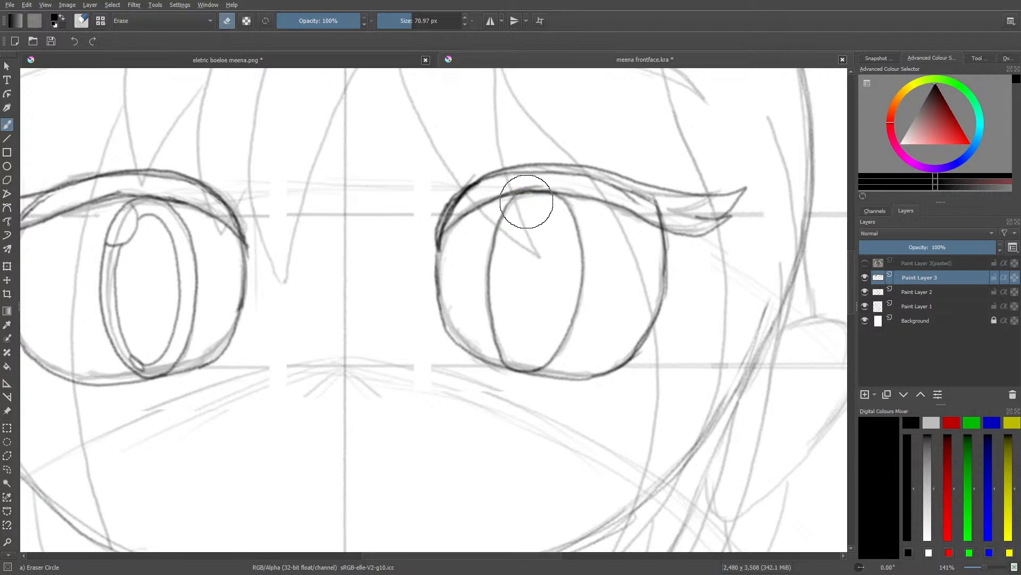
{"action": "key", "text": "e"}
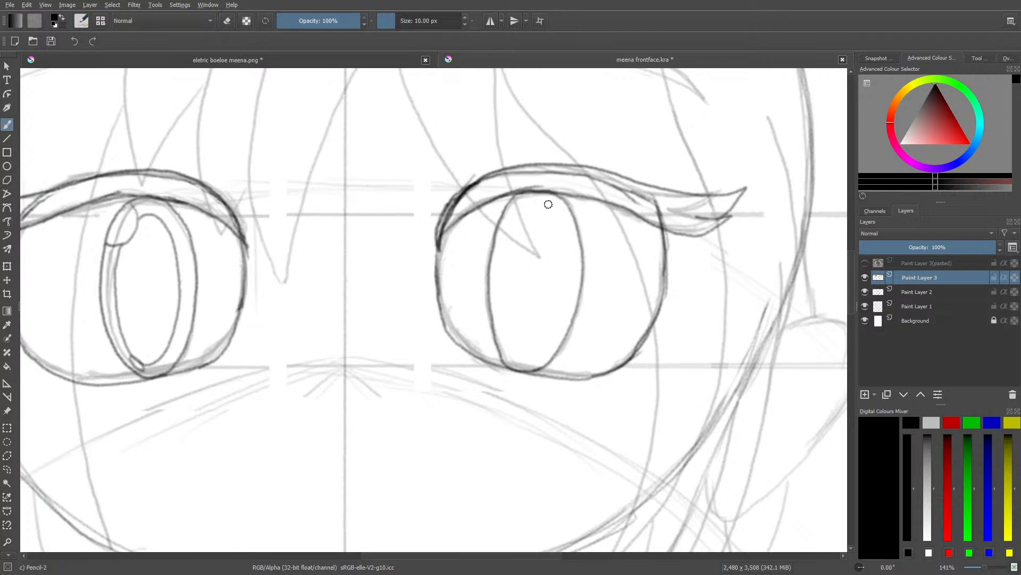
Step: Draw a large highlight at the right iris's upper outer edge and a small one at its lower inner edge
{"action": "mouse_move", "coordinate": [553, 198]}
{"action": "left_mouse_down"}
{"action": "mouse_move", "coordinate": [548, 234]}
{"action": "mouse_move", "coordinate": [568, 235]}
{"action": "mouse_move", "coordinate": [577, 219]}
{"action": "left_mouse_up"}
{"action": "mouse_move", "coordinate": [557, 238]}
{"action": "left_mouse_down"}
{"action": "mouse_move", "coordinate": [582, 237]}
{"action": "mouse_move", "coordinate": [563, 231]}
{"action": "left_mouse_up"}
{"action": "key", "text": "/"}
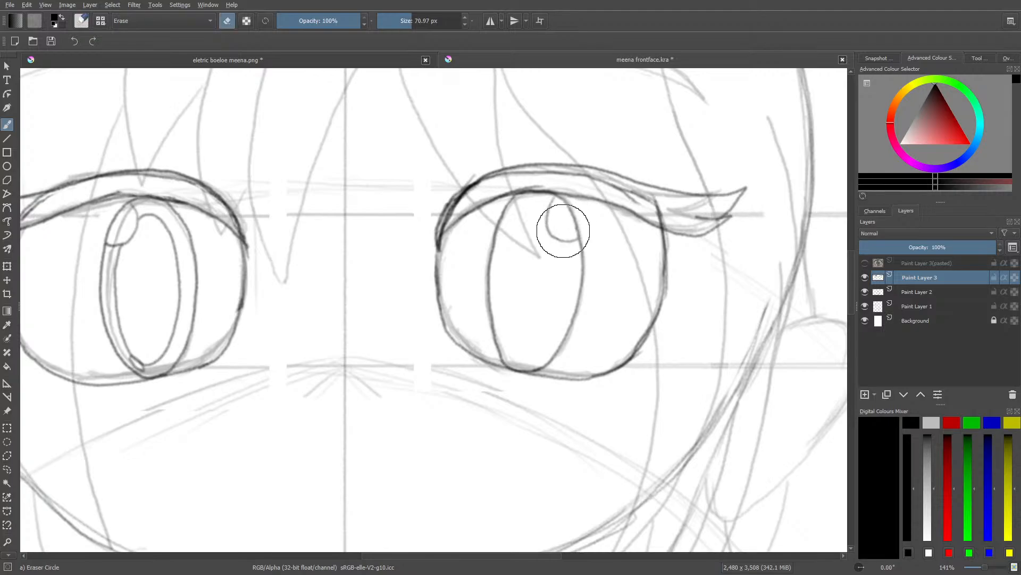
{"action": "key", "text": "slash"}
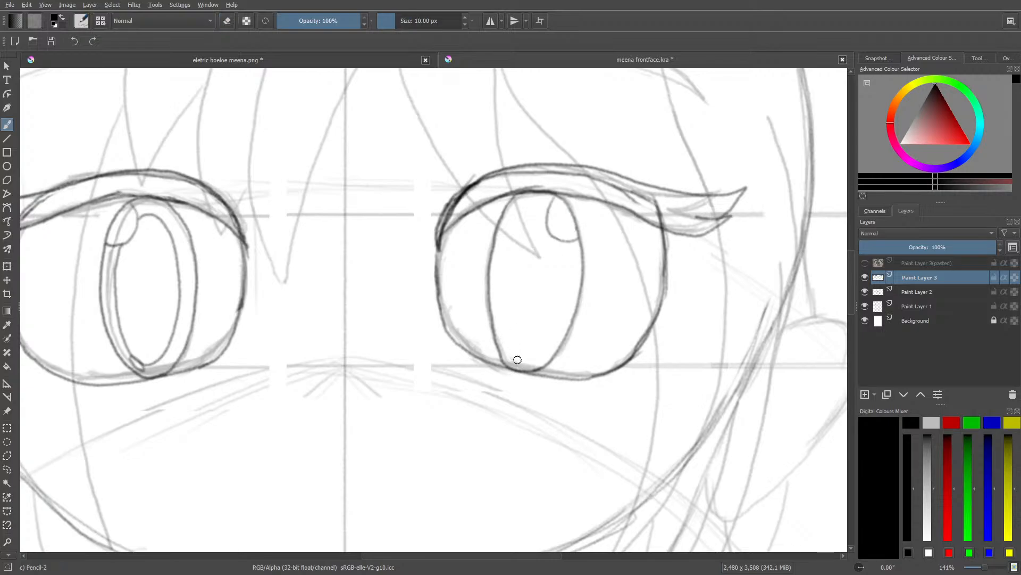
{"action": "left_click_drag", "start_coordinate": [513, 358], "coordinate": [513, 346]}
Step: Draw the inner pupil oval inside the right eye's iris, running from the upper highlight to the small lower one
{"action": "mouse_move", "coordinate": [545, 215]}
{"action": "left_mouse_down"}
{"action": "mouse_move", "coordinate": [532, 211]}
{"action": "mouse_move", "coordinate": [511, 241]}
{"action": "mouse_move", "coordinate": [506, 297]}
{"action": "mouse_move", "coordinate": [518, 357]}
{"action": "mouse_move", "coordinate": [533, 358]}
{"action": "mouse_move", "coordinate": [552, 332]}
{"action": "mouse_move", "coordinate": [564, 244]}
{"action": "left_mouse_up"}
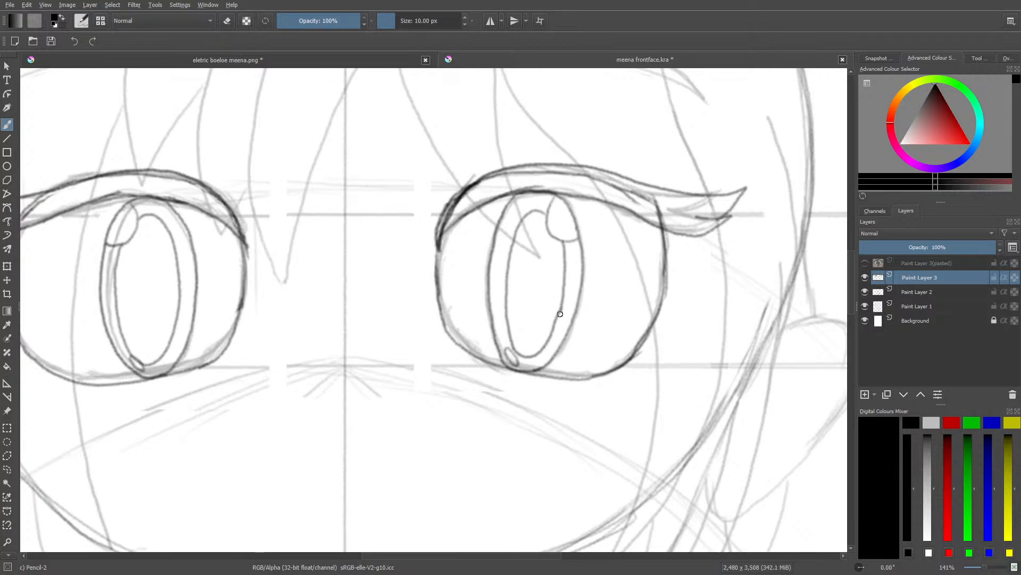
{"action": "left_click_drag", "start_coordinate": [560, 314], "coordinate": [545, 347]}
{"action": "key", "text": "e"}
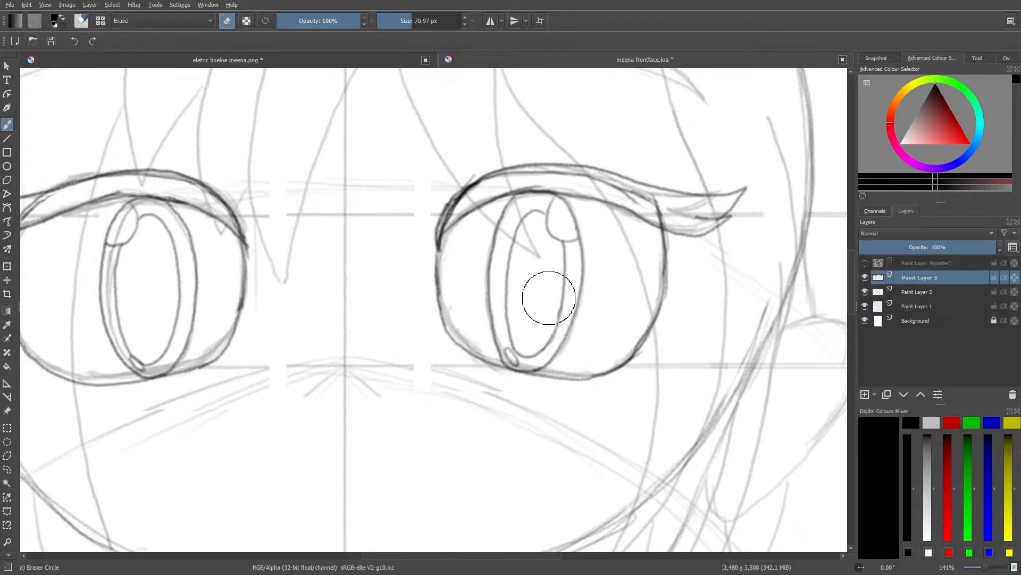
{"action": "mouse_move", "coordinate": [984, 567]}
{"action": "left_mouse_down"}
{"action": "mouse_move", "coordinate": [969, 572]}
{"action": "mouse_move", "coordinate": [983, 568]}
{"action": "left_mouse_up"}
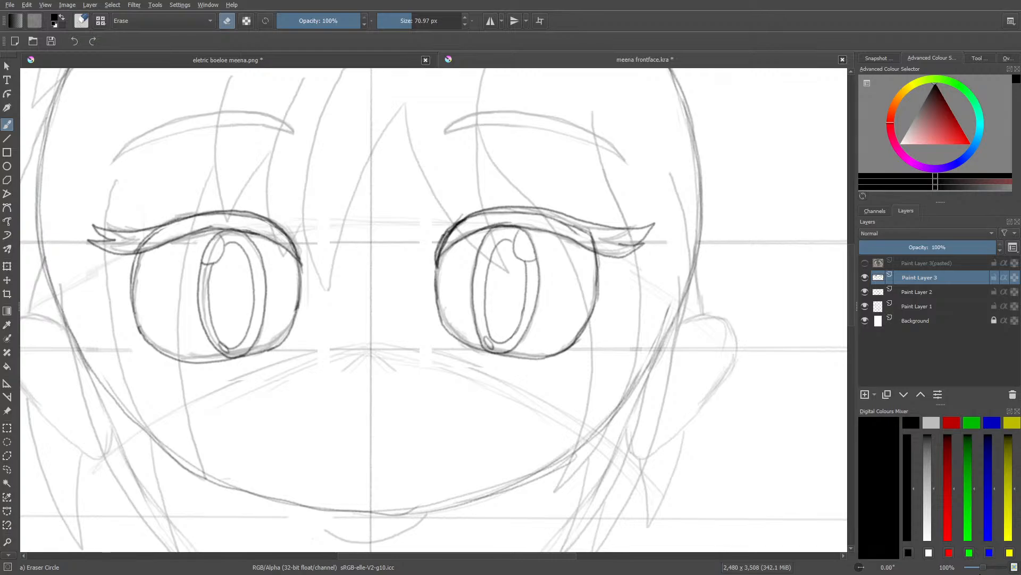
{"action": "left_click_drag", "start_coordinate": [984, 568], "coordinate": [980, 568]}
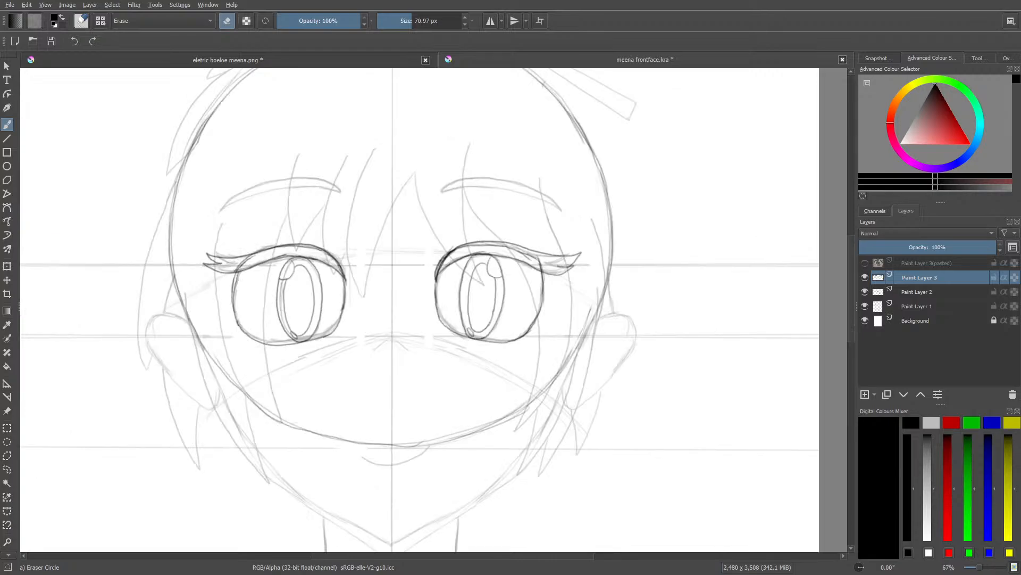
{"action": "mouse_move", "coordinate": [533, 253]}
{"action": "left_mouse_down"}
{"action": "mouse_move", "coordinate": [542, 263]}
{"action": "mouse_move", "coordinate": [530, 257]}
{"action": "left_mouse_up"}
{"action": "left_click_drag", "start_coordinate": [500, 248], "coordinate": [451, 254]}
{"action": "left_click_drag", "start_coordinate": [446, 261], "coordinate": [434, 261]}
{"action": "left_click_drag", "start_coordinate": [979, 567], "coordinate": [981, 571]}
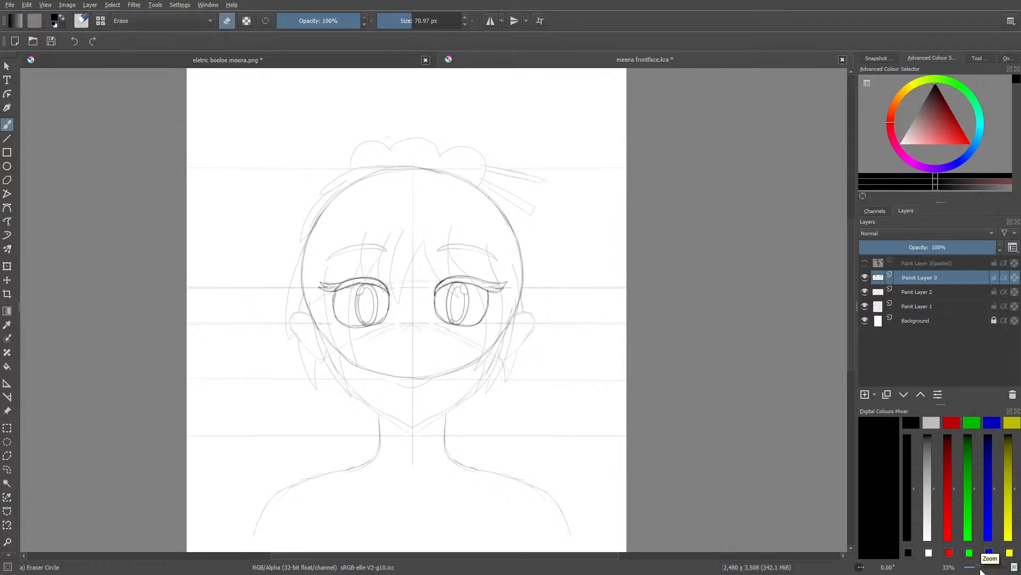
Step: Toggle the visibility of Paint Layers 3, 2 and 1 to compare the traced eyes with the sketch and the construction guides
{"action": "left_click", "coordinate": [866, 278]}
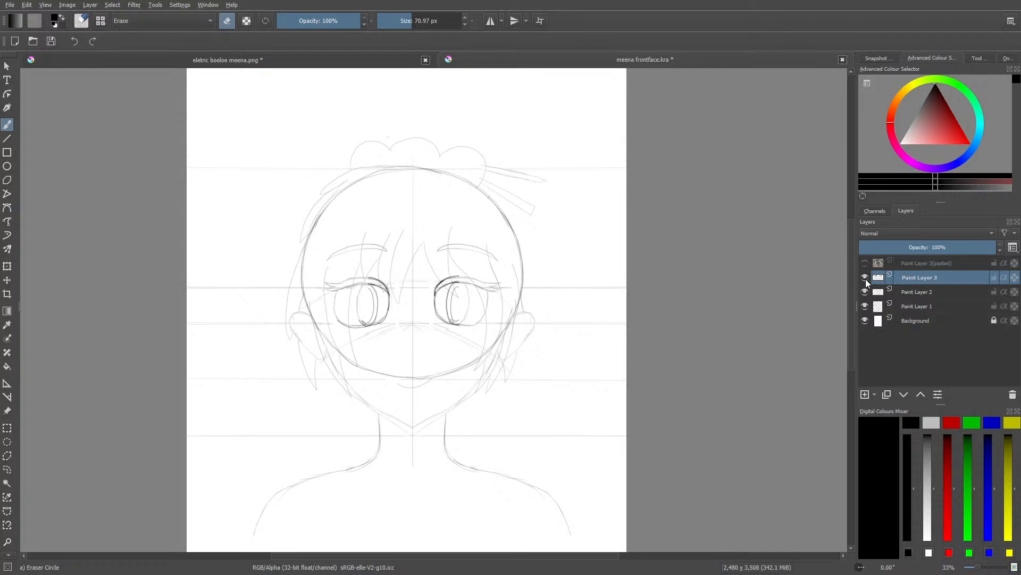
{"action": "left_click", "coordinate": [864, 277]}
{"action": "left_click", "coordinate": [865, 279]}
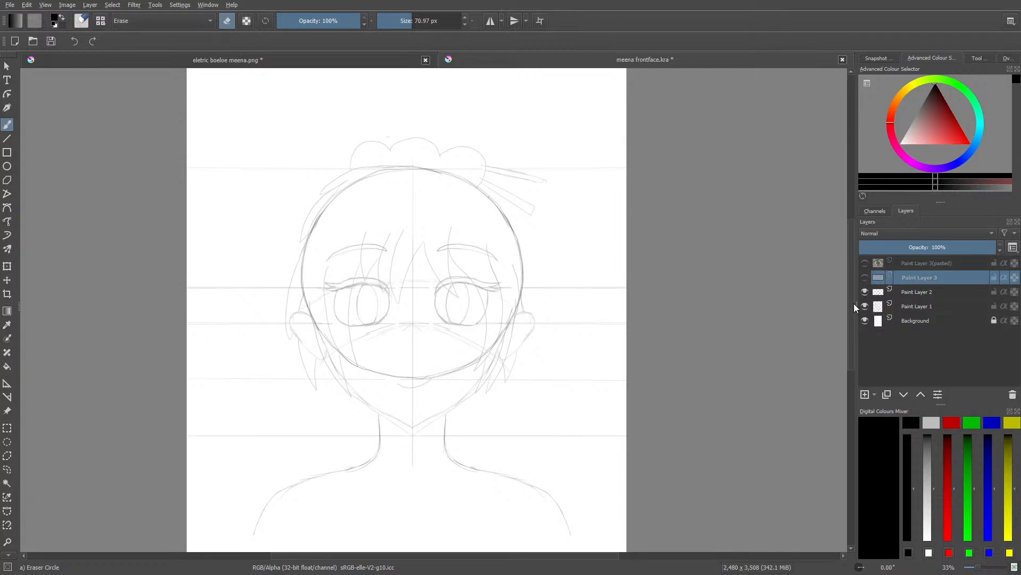
{"action": "left_click", "coordinate": [865, 292]}
{"action": "left_click", "coordinate": [865, 292]}
{"action": "left_click", "coordinate": [865, 293]}
{"action": "left_click", "coordinate": [864, 292]}
{"action": "left_click", "coordinate": [865, 307]}
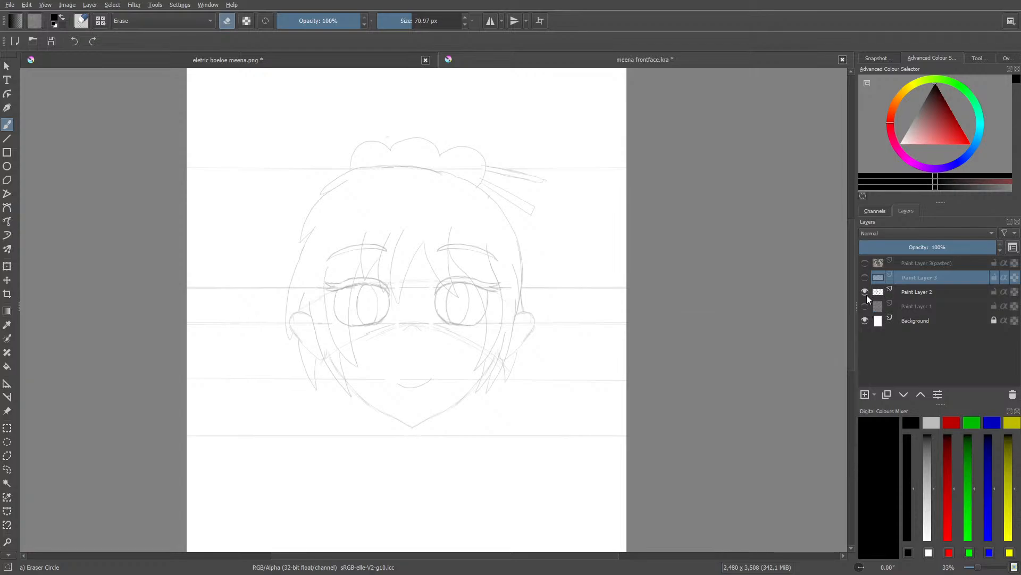
{"action": "left_click", "coordinate": [866, 292]}
{"action": "left_click", "coordinate": [865, 292]}
{"action": "left_click", "coordinate": [865, 278]}
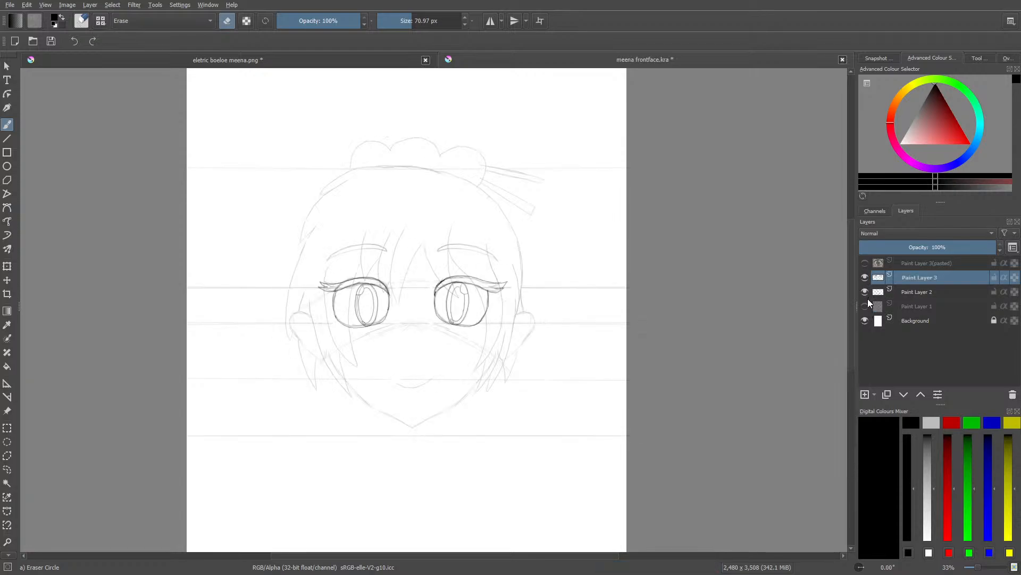
{"action": "left_click", "coordinate": [867, 299]}
{"action": "left_click", "coordinate": [866, 306]}
{"action": "left_click", "coordinate": [869, 298]}
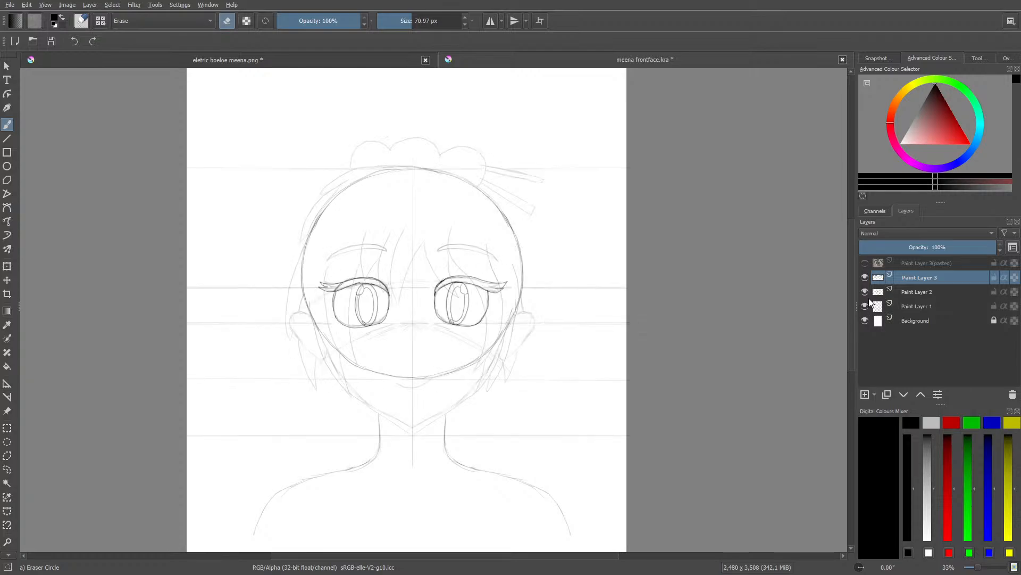
Step: Hide and show Paint Layer 2 repeatedly to check the traced eyes with and without the sketch
{"action": "left_click", "coordinate": [866, 291]}
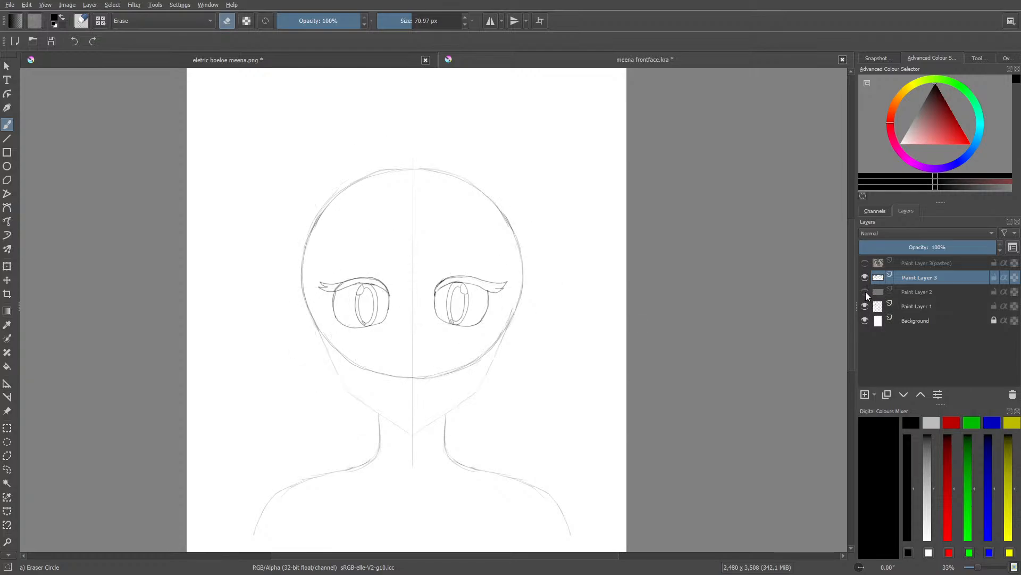
{"action": "left_click", "coordinate": [866, 292]}
{"action": "left_click", "coordinate": [866, 290]}
{"action": "left_click", "coordinate": [866, 292]}
{"action": "left_click", "coordinate": [866, 291]}
{"action": "left_click", "coordinate": [868, 292]}
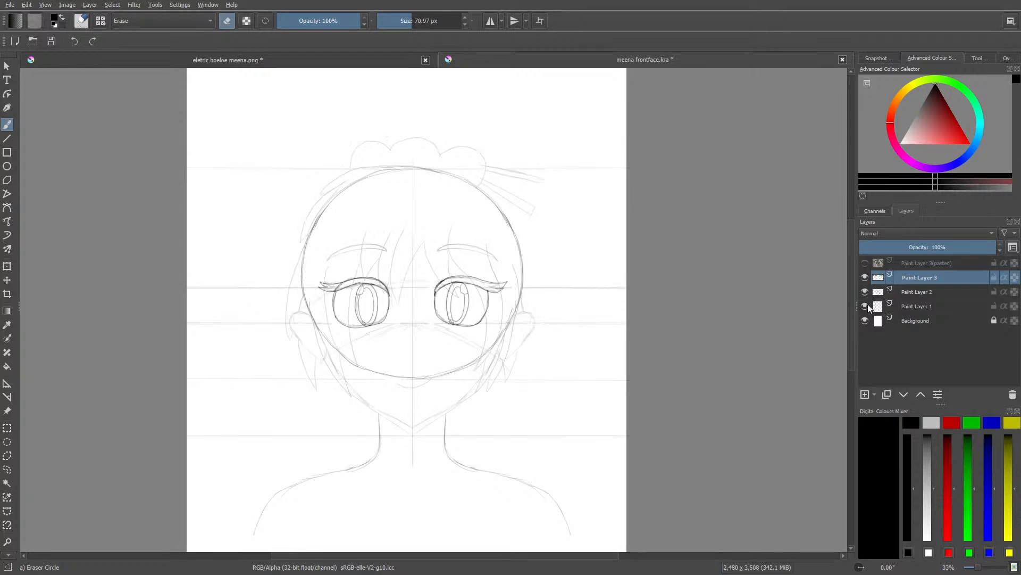
Step: Hide Paint Layer 1 with the head construction, and switch to the browser's anime girl drawing tutorial for reference
{"action": "left_click", "coordinate": [866, 306]}
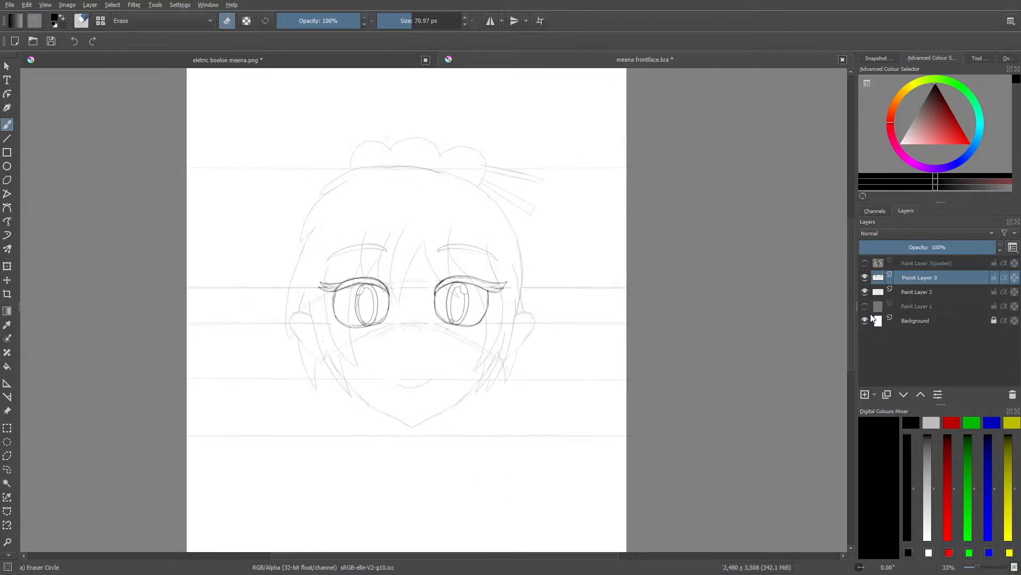
{"action": "mouse_move", "coordinate": [872, 316]}
{"action": "key", "text": "alt+Tab"}
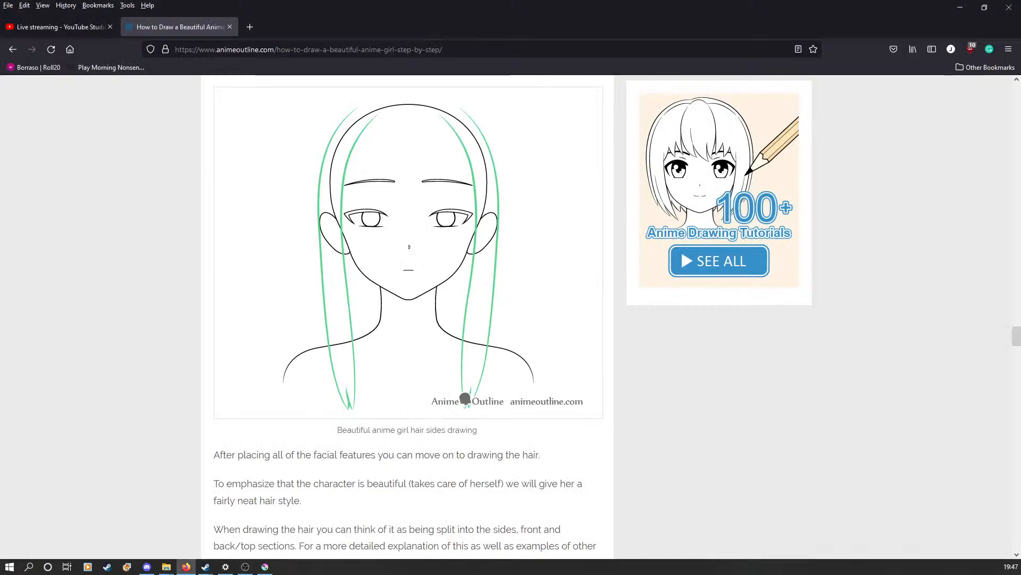
Step: Switch to Krita and add a new paint layer above Paint Layer 3 in the meena frontface drawing
{"action": "left_click", "coordinate": [81, 26]}
{"action": "key", "text": "alt+Tab"}
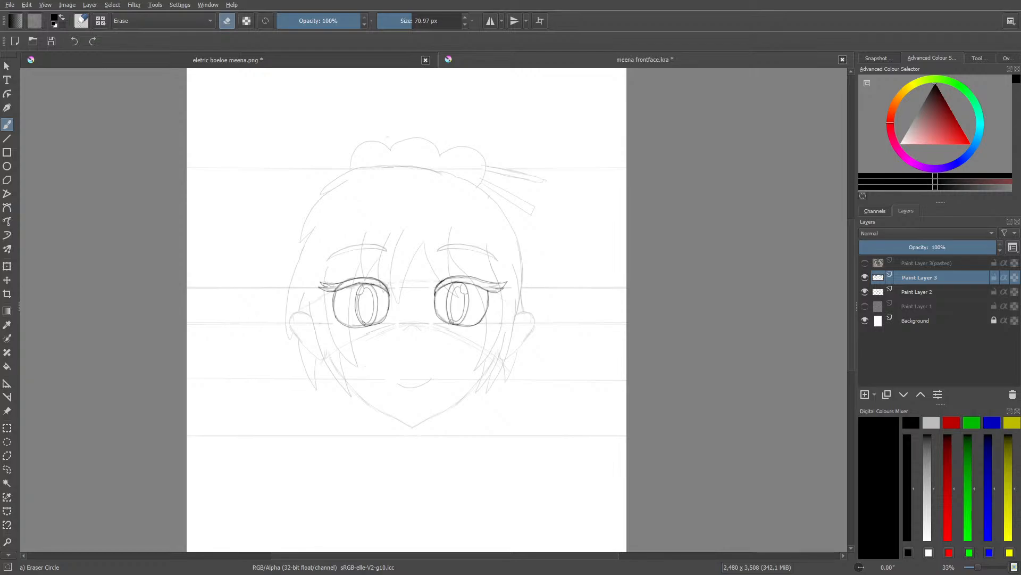
{"action": "left_click", "coordinate": [864, 395]}
{"action": "key", "text": "e"}
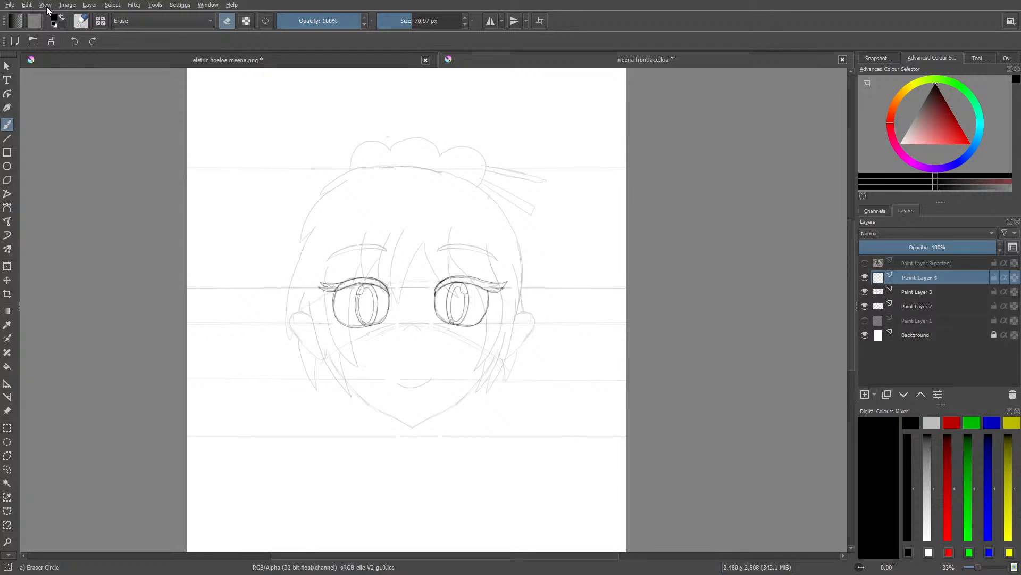
Step: Save the meena frontface.kra drawing
{"action": "left_click", "coordinate": [45, 4]}
{"action": "left_click", "coordinate": [101, 319]}
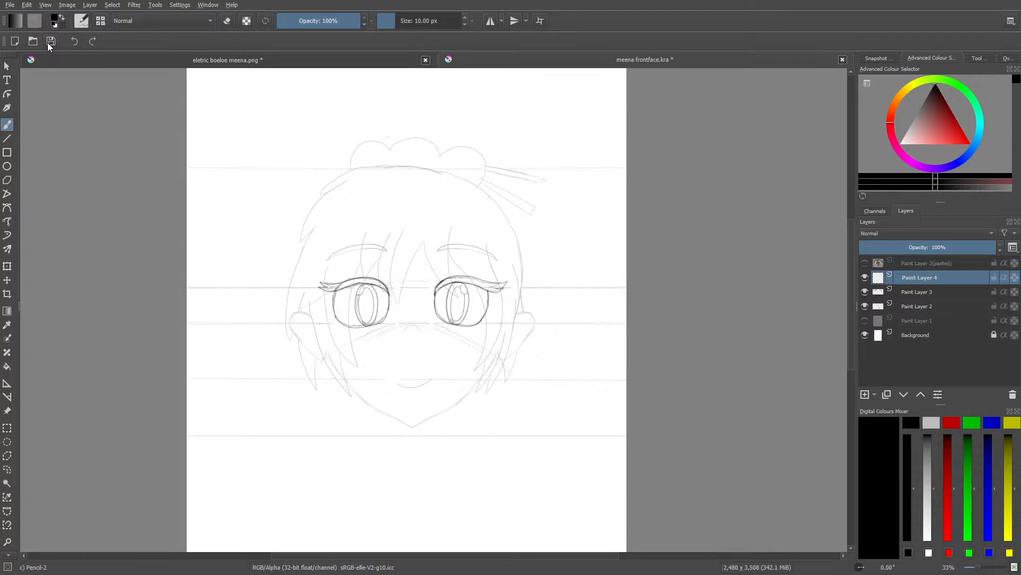
{"action": "left_click", "coordinate": [50, 42]}
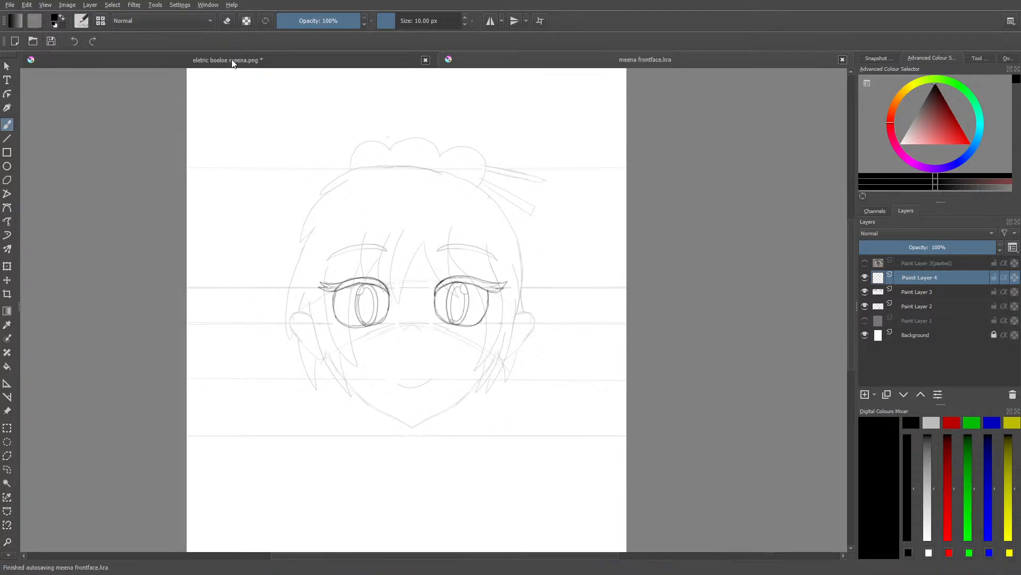
{"action": "left_click", "coordinate": [231, 61]}
{"action": "left_click", "coordinate": [486, 64]}
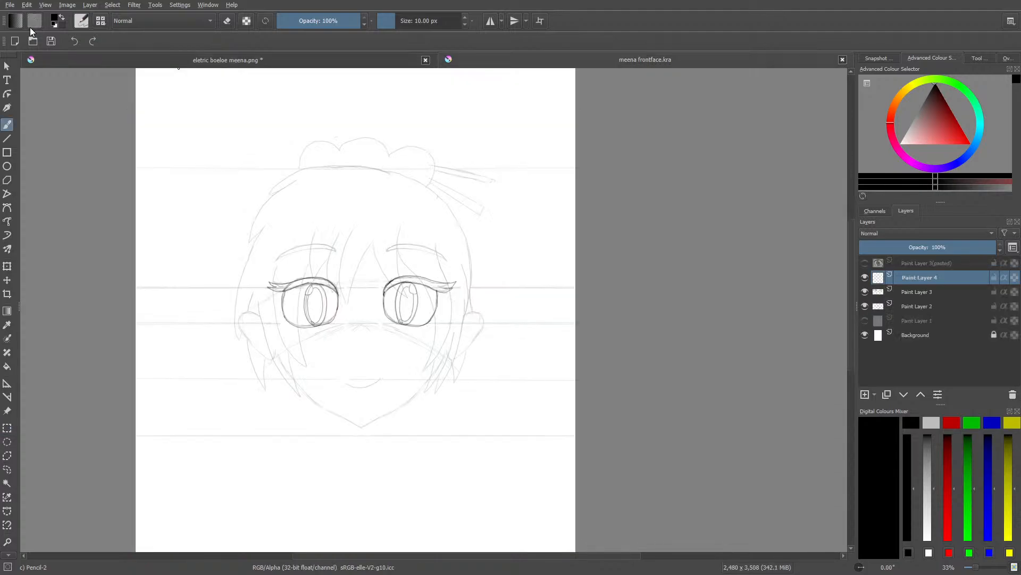
{"action": "left_click", "coordinate": [45, 5]}
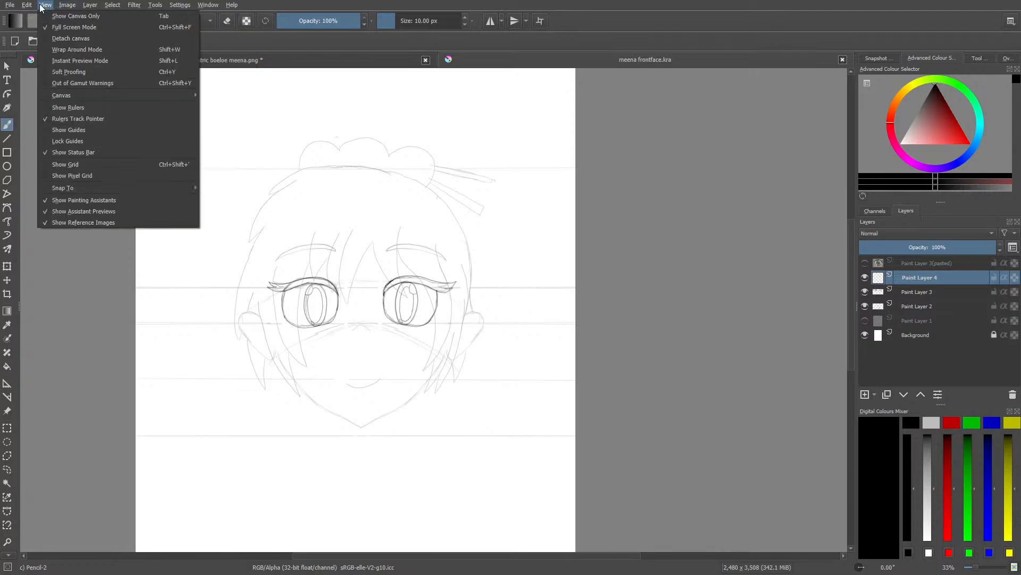
{"action": "mouse_move", "coordinate": [27, 6]}
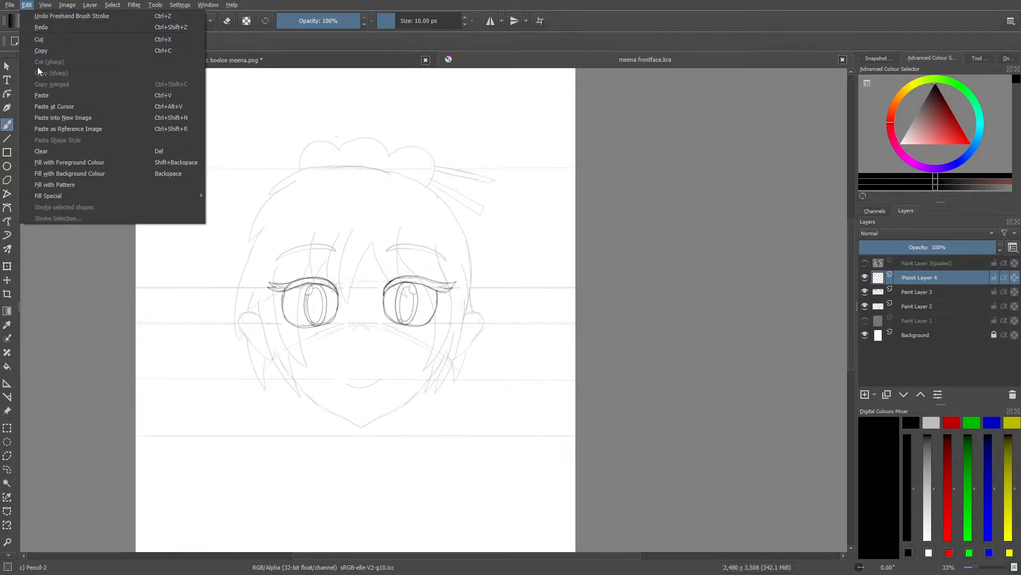
Step: Choose the Ink-3 Gpen brush preset for inking
{"action": "right_click", "coordinate": [345, 202]}
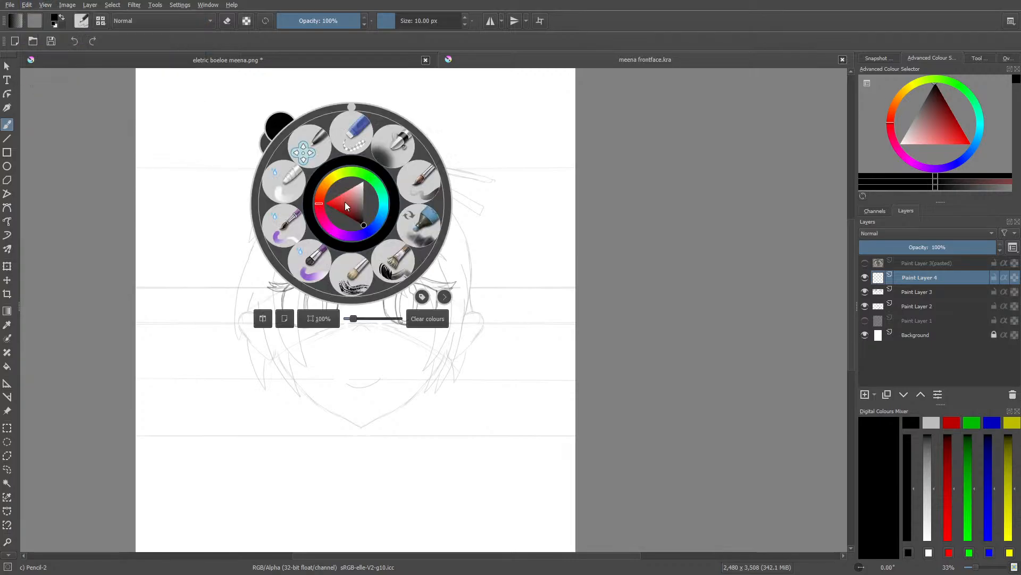
{"action": "left_click", "coordinate": [64, 14]}
{"action": "left_click", "coordinate": [80, 20]}
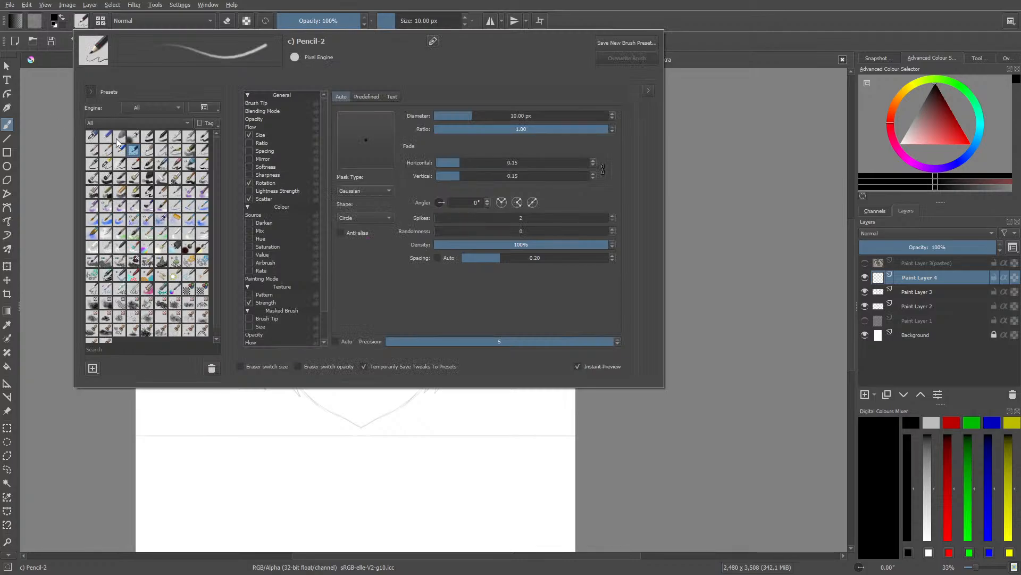
{"action": "left_click", "coordinate": [105, 164]}
{"action": "right_click", "coordinate": [67, 114]}
{"action": "left_click", "coordinate": [300, 109]}
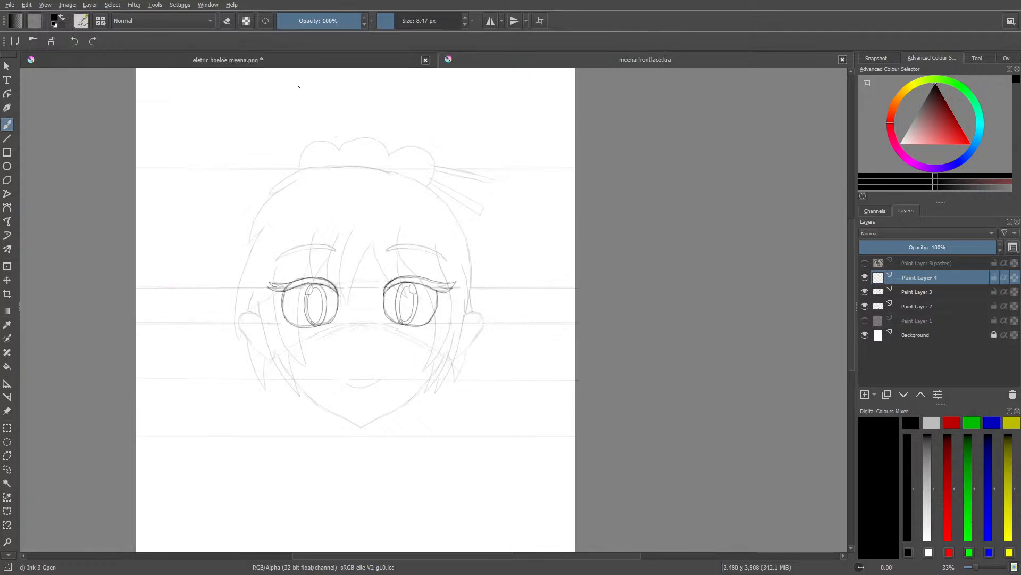
Step: Identify the face sketch by toggling layer visibility and lower the opacity of Paint Layer 3 to 54%
{"action": "left_click", "coordinate": [865, 277]}
{"action": "left_click", "coordinate": [865, 278]}
{"action": "left_click", "coordinate": [866, 290]}
{"action": "left_click", "coordinate": [866, 290]}
{"action": "left_click", "coordinate": [864, 312]}
{"action": "left_click", "coordinate": [866, 307]}
{"action": "left_click", "coordinate": [937, 245]}
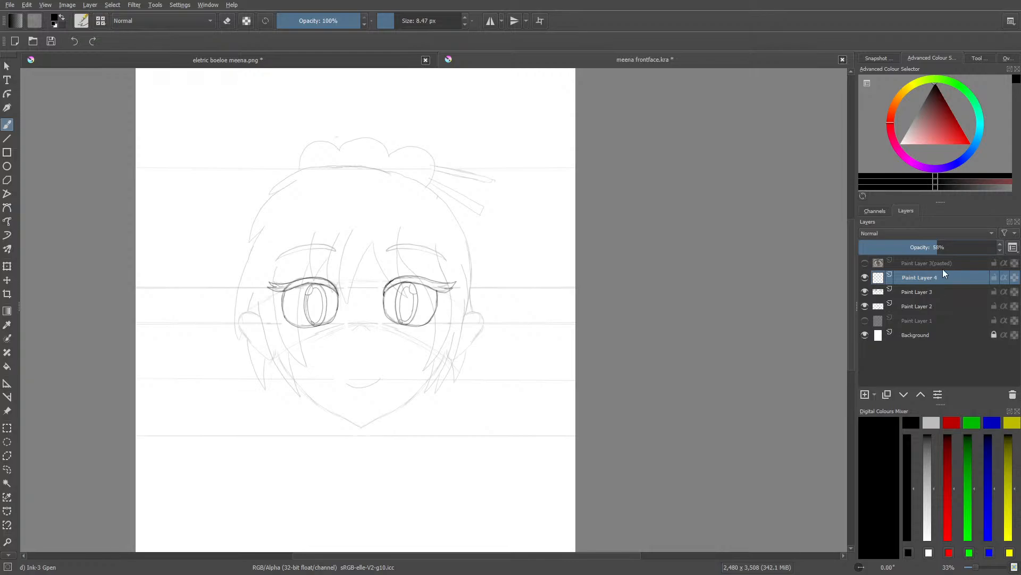
{"action": "left_click", "coordinate": [923, 293]}
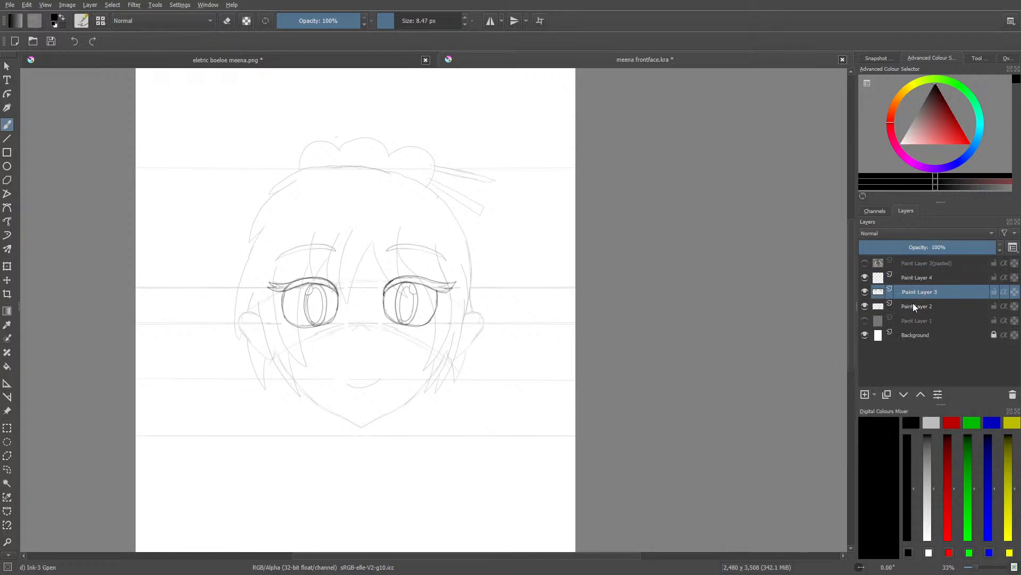
{"action": "left_click", "coordinate": [913, 303]}
{"action": "left_click", "coordinate": [914, 291]}
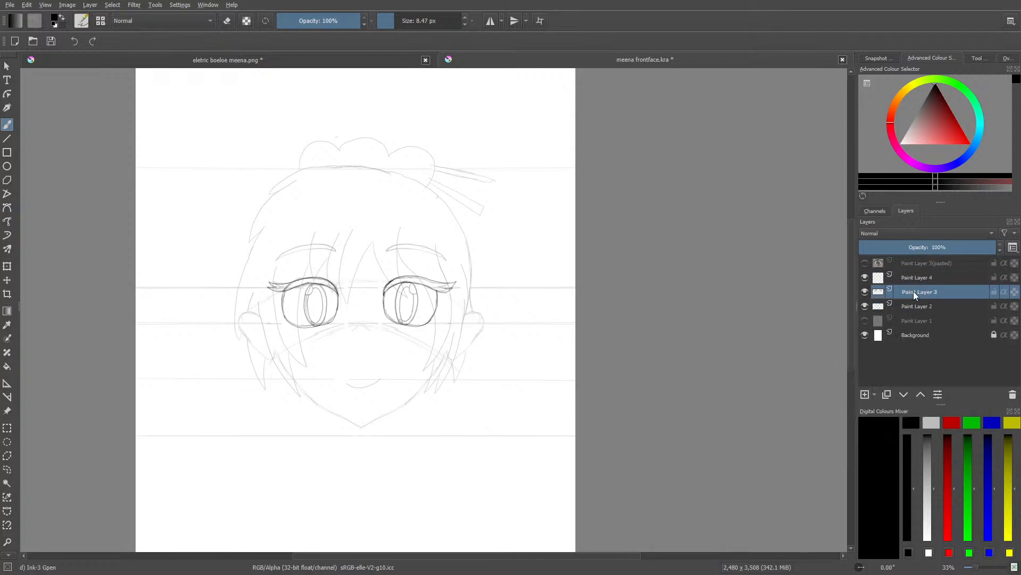
{"action": "left_click", "coordinate": [935, 246]}
{"action": "mouse_move", "coordinate": [937, 268]}
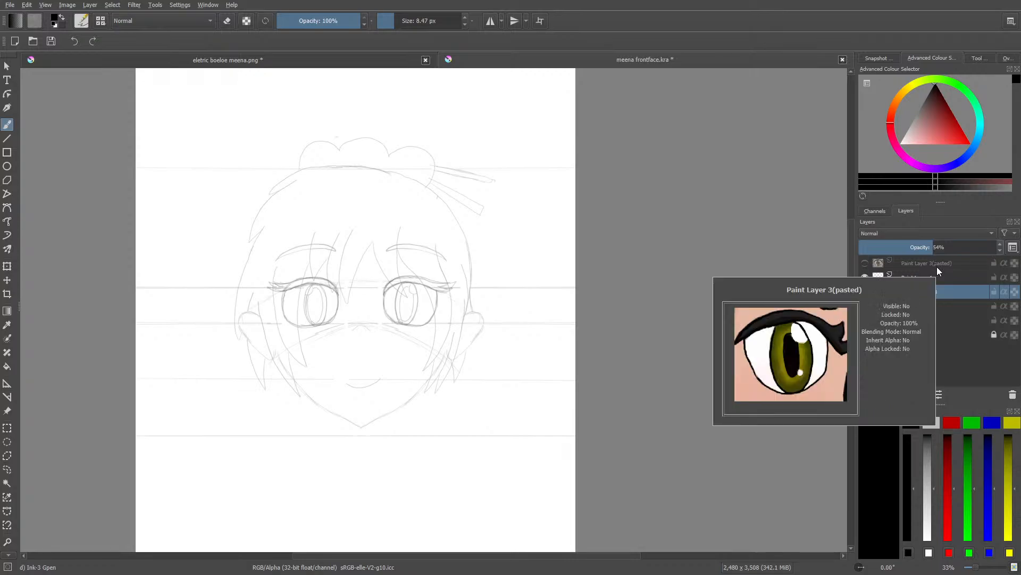
Step: On Paint Layer 4, trace the lower face of the sketch in black ink: the pointed jawline, nose and smiling mouth
{"action": "left_click", "coordinate": [979, 569]}
{"action": "left_click", "coordinate": [980, 568]}
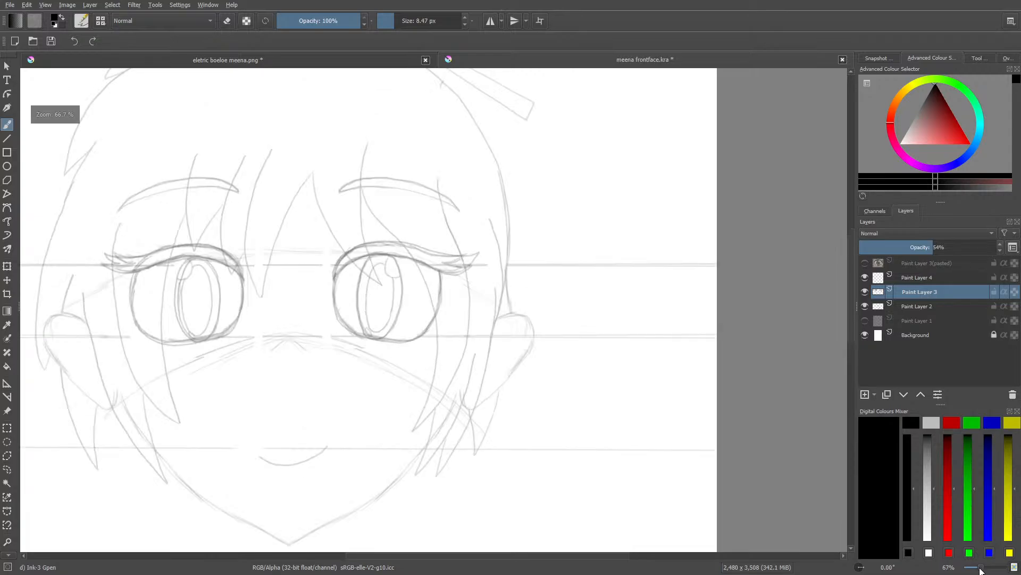
{"action": "scroll", "coordinate": [854, 267], "scroll_direction": "down", "scroll_amount": 4}
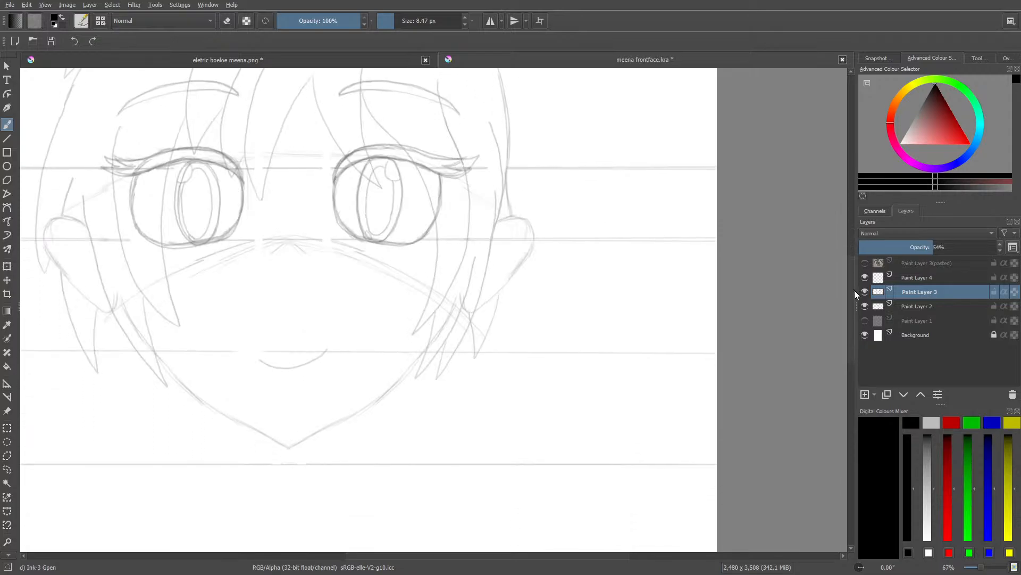
{"action": "left_click", "coordinate": [907, 277]}
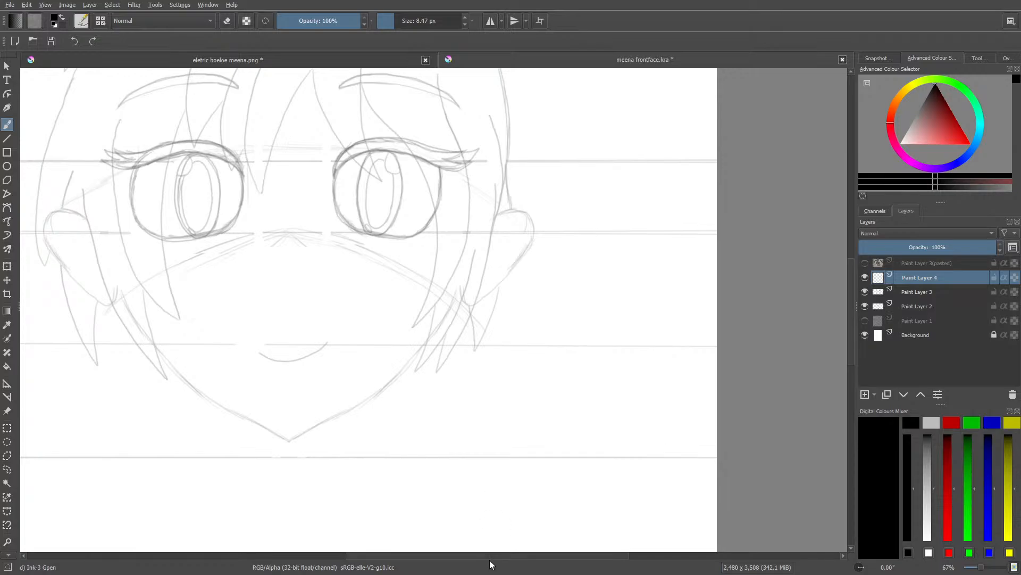
{"action": "left_click_drag", "start_coordinate": [490, 557], "coordinate": [408, 559]}
{"action": "left_click_drag", "start_coordinate": [849, 316], "coordinate": [849, 280]}
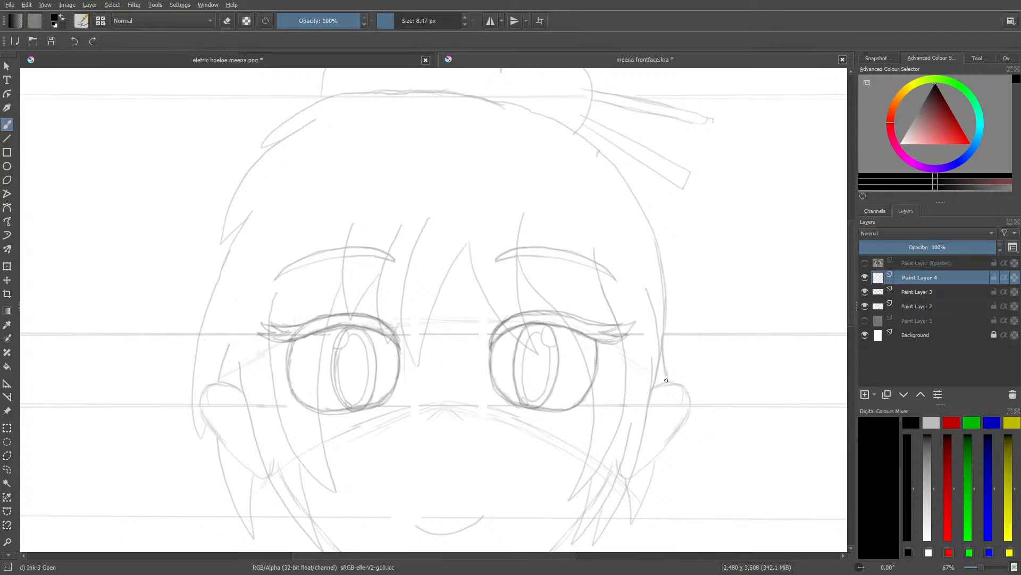
{"action": "left_click_drag", "start_coordinate": [848, 284], "coordinate": [852, 311]}
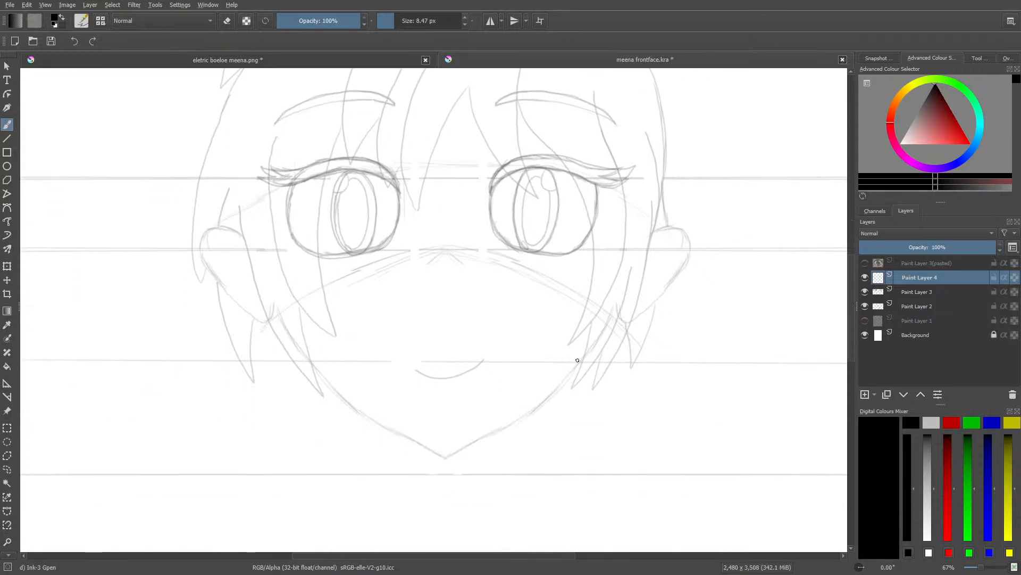
{"action": "left_click_drag", "start_coordinate": [581, 358], "coordinate": [496, 432]}
{"action": "mouse_move", "coordinate": [445, 459]}
{"action": "left_mouse_down"}
{"action": "mouse_move", "coordinate": [366, 415]}
{"action": "mouse_move", "coordinate": [313, 365]}
{"action": "left_mouse_up"}
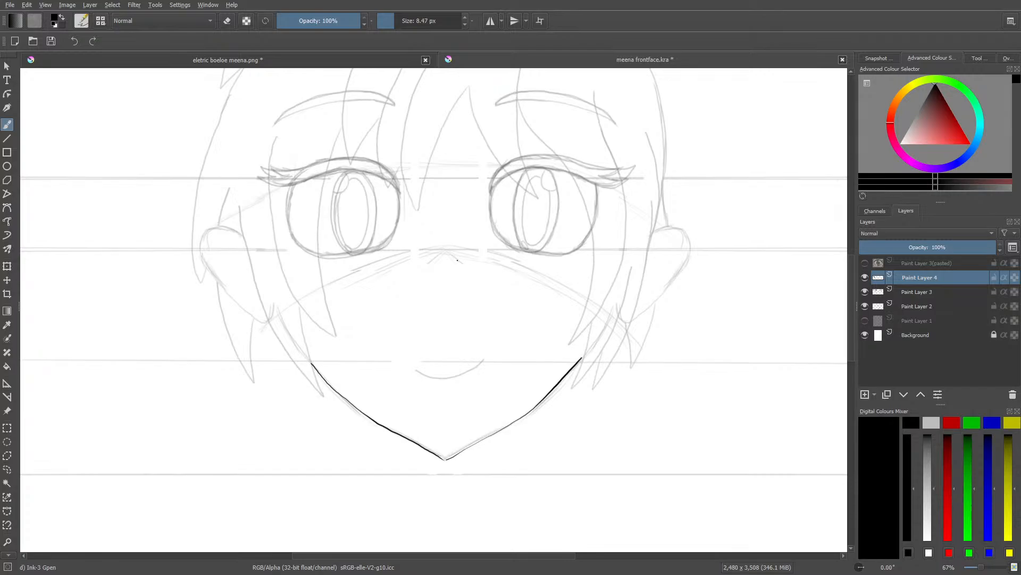
{"action": "left_click_drag", "start_coordinate": [446, 250], "coordinate": [436, 261]}
{"action": "left_click_drag", "start_coordinate": [478, 365], "coordinate": [483, 359]}
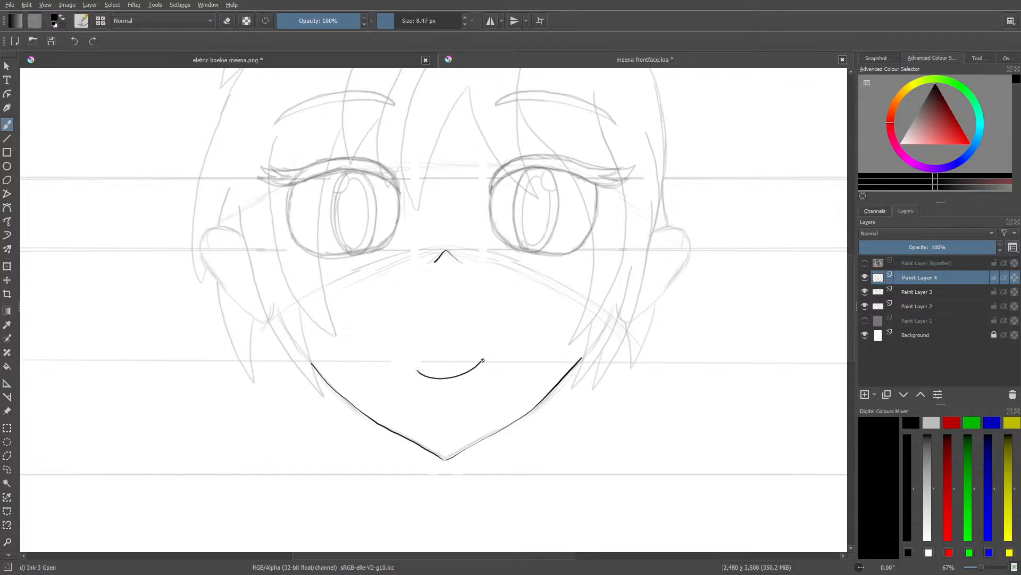
Step: Ink the right-hand ear with the outer hair contour and the hair strands around it
{"action": "scroll", "coordinate": [847, 348], "scroll_direction": "up", "scroll_amount": 3}
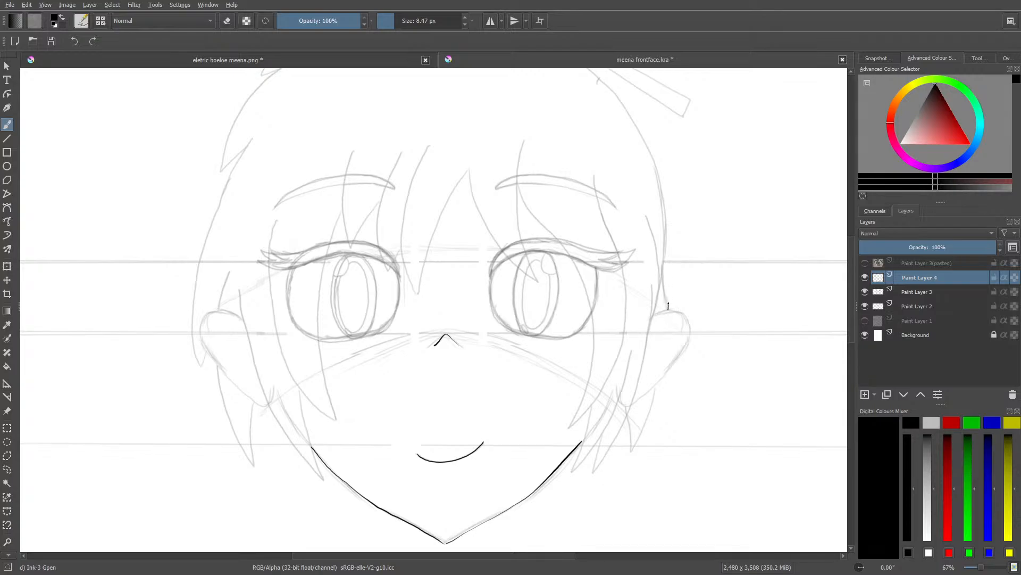
{"action": "left_click_drag", "start_coordinate": [668, 306], "coordinate": [658, 174]}
{"action": "mouse_move", "coordinate": [685, 315]}
{"action": "left_mouse_down"}
{"action": "mouse_move", "coordinate": [690, 343]}
{"action": "mouse_move", "coordinate": [659, 380]}
{"action": "left_mouse_up"}
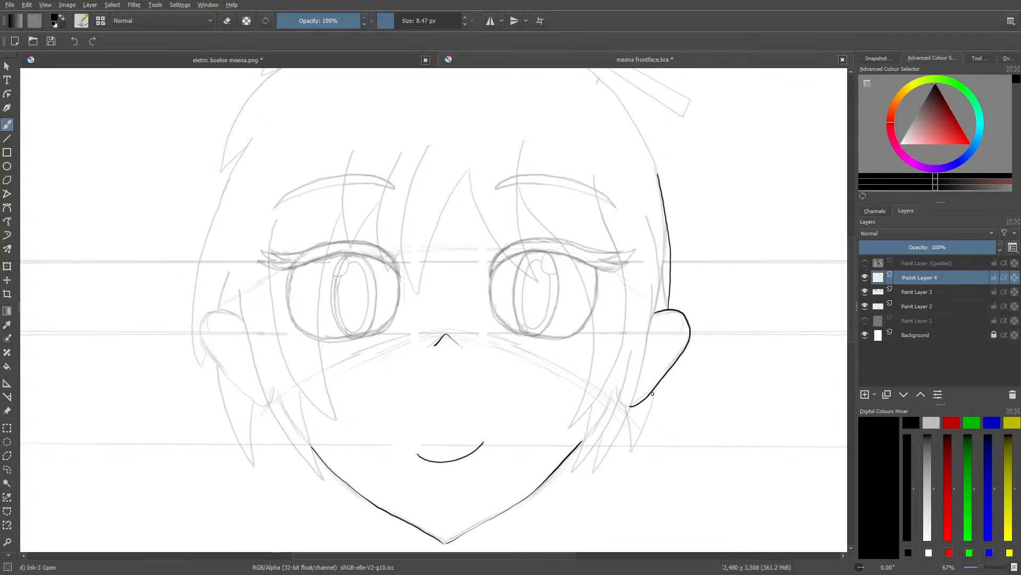
{"action": "mouse_move", "coordinate": [652, 393]}
{"action": "left_mouse_down"}
{"action": "mouse_move", "coordinate": [640, 432]}
{"action": "mouse_move", "coordinate": [630, 414]}
{"action": "left_mouse_up"}
{"action": "mouse_move", "coordinate": [648, 217]}
{"action": "left_mouse_down"}
{"action": "mouse_move", "coordinate": [651, 336]}
{"action": "mouse_move", "coordinate": [623, 423]}
{"action": "mouse_move", "coordinate": [592, 470]}
{"action": "mouse_move", "coordinate": [600, 436]}
{"action": "left_mouse_up"}
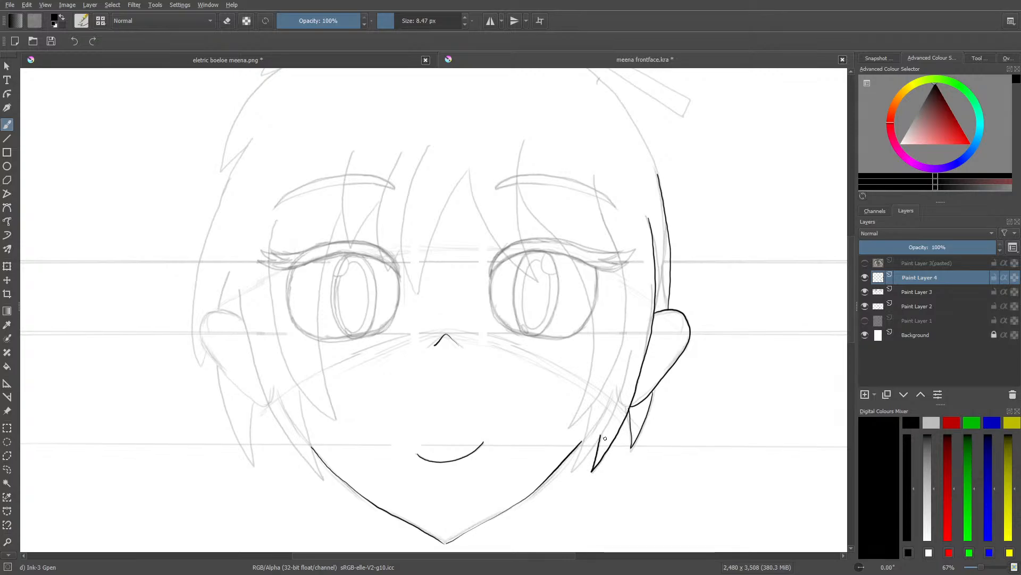
Step: Ink the two long inner hair strands that fall from the forehead past the right-hand eye to the jaw
{"action": "scroll", "coordinate": [850, 330], "scroll_direction": "down", "scroll_amount": 3}
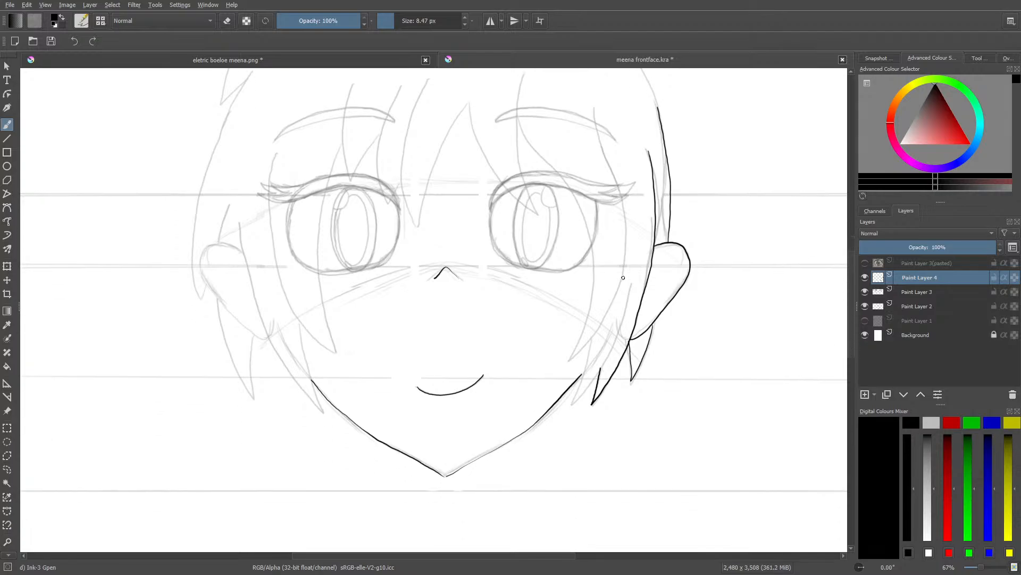
{"action": "mouse_move", "coordinate": [621, 318]}
{"action": "left_mouse_down"}
{"action": "mouse_move", "coordinate": [575, 400]}
{"action": "mouse_move", "coordinate": [589, 339]}
{"action": "left_mouse_up"}
{"action": "mouse_move", "coordinate": [585, 110]}
{"action": "left_mouse_down"}
{"action": "mouse_move", "coordinate": [620, 191]}
{"action": "mouse_move", "coordinate": [627, 249]}
{"action": "mouse_move", "coordinate": [610, 305]}
{"action": "mouse_move", "coordinate": [569, 360]}
{"action": "mouse_move", "coordinate": [589, 302]}
{"action": "mouse_move", "coordinate": [592, 245]}
{"action": "mouse_move", "coordinate": [569, 185]}
{"action": "mouse_move", "coordinate": [522, 127]}
{"action": "mouse_move", "coordinate": [525, 70]}
{"action": "left_mouse_up"}
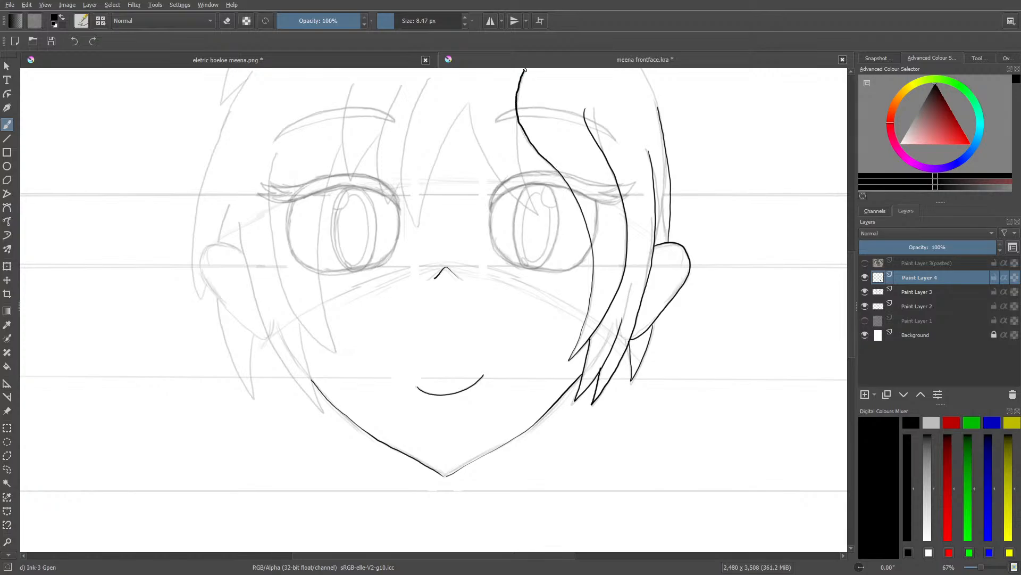
Step: Ink the pointed fringe lock over the right-hand eye, erasing and redrawing the upper end of the neighbouring strand
{"action": "left_click_drag", "start_coordinate": [850, 324], "coordinate": [853, 305]}
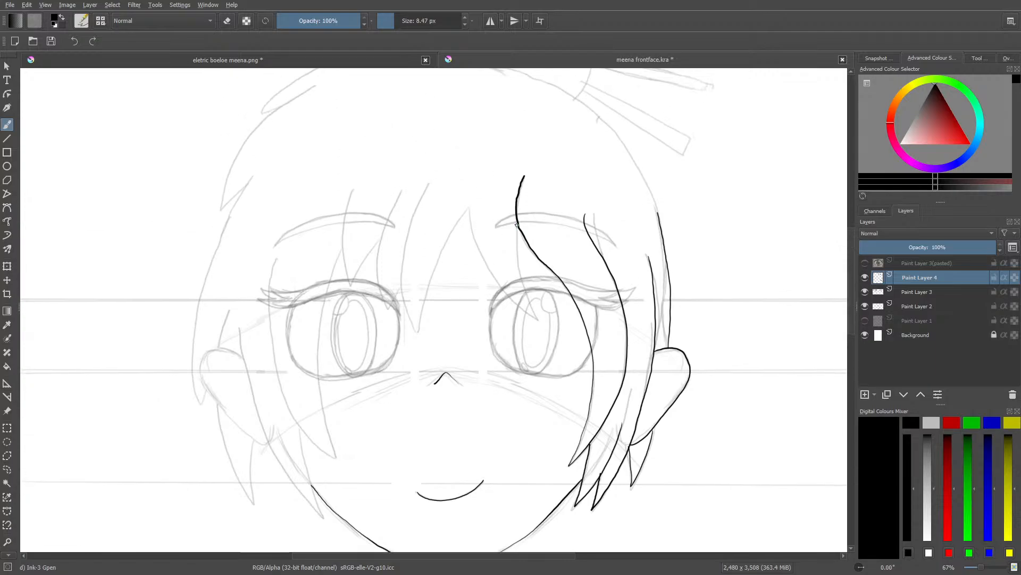
{"action": "mouse_move", "coordinate": [517, 226]}
{"action": "left_mouse_down"}
{"action": "mouse_move", "coordinate": [538, 318]}
{"action": "mouse_move", "coordinate": [481, 258]}
{"action": "mouse_move", "coordinate": [469, 203]}
{"action": "mouse_move", "coordinate": [529, 165]}
{"action": "left_mouse_up"}
{"action": "key", "text": "e"}
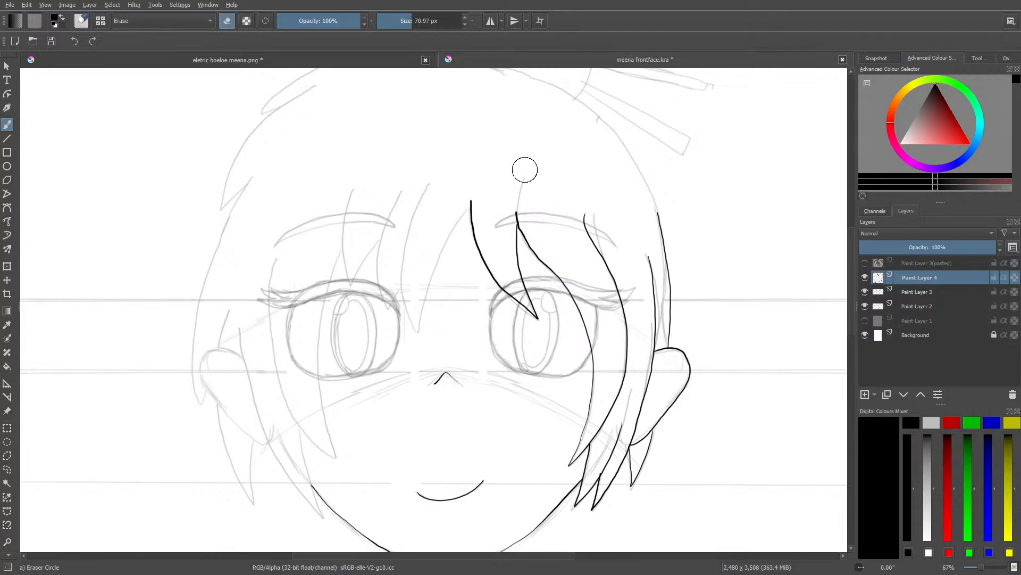
{"action": "key", "text": "e"}
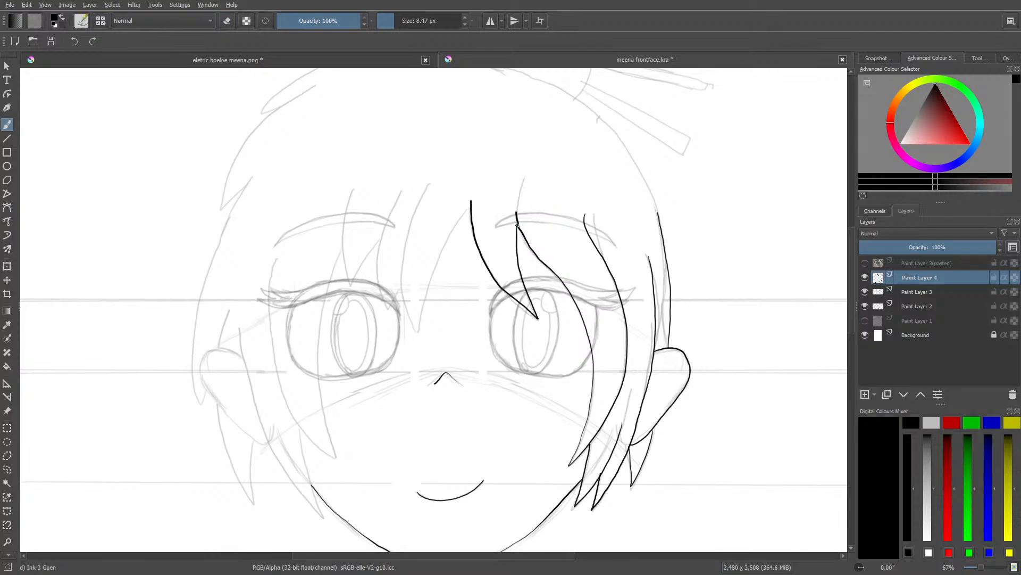
{"action": "left_click_drag", "start_coordinate": [516, 214], "coordinate": [522, 178]}
{"action": "key", "text": "e"}
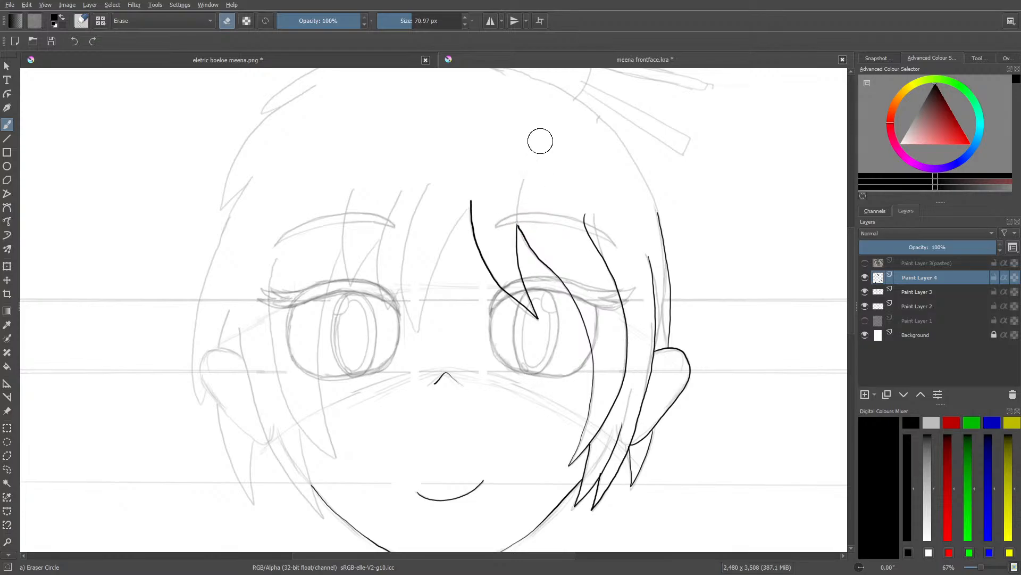
{"action": "key", "text": "e"}
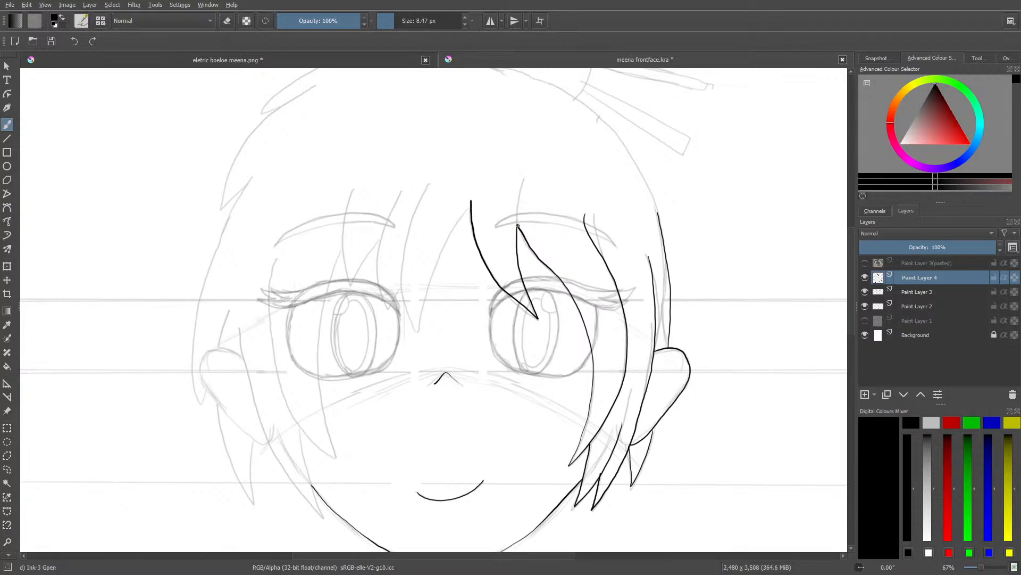
{"action": "left_click_drag", "start_coordinate": [516, 219], "coordinate": [524, 181]}
Step: Ink the central fringe strand from the parting down to its tip between the eyes and tidy its end
{"action": "mouse_move", "coordinate": [466, 210]}
{"action": "left_mouse_down"}
{"action": "mouse_move", "coordinate": [433, 271]}
{"action": "mouse_move", "coordinate": [419, 334]}
{"action": "mouse_move", "coordinate": [407, 281]}
{"action": "mouse_move", "coordinate": [416, 215]}
{"action": "mouse_move", "coordinate": [433, 185]}
{"action": "mouse_move", "coordinate": [405, 279]}
{"action": "mouse_move", "coordinate": [408, 333]}
{"action": "left_mouse_up"}
{"action": "key", "text": "e"}
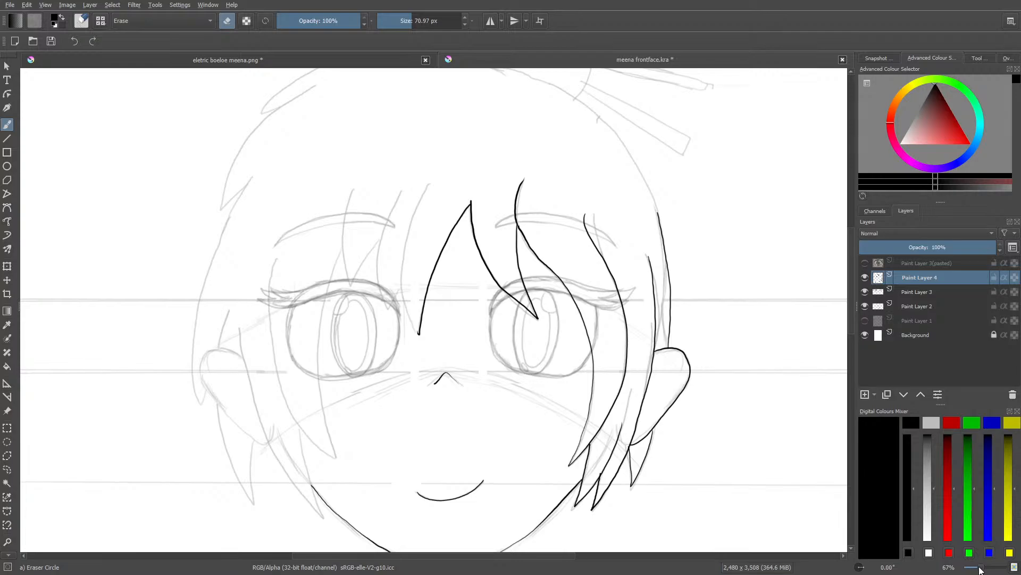
{"action": "key", "text": "e"}
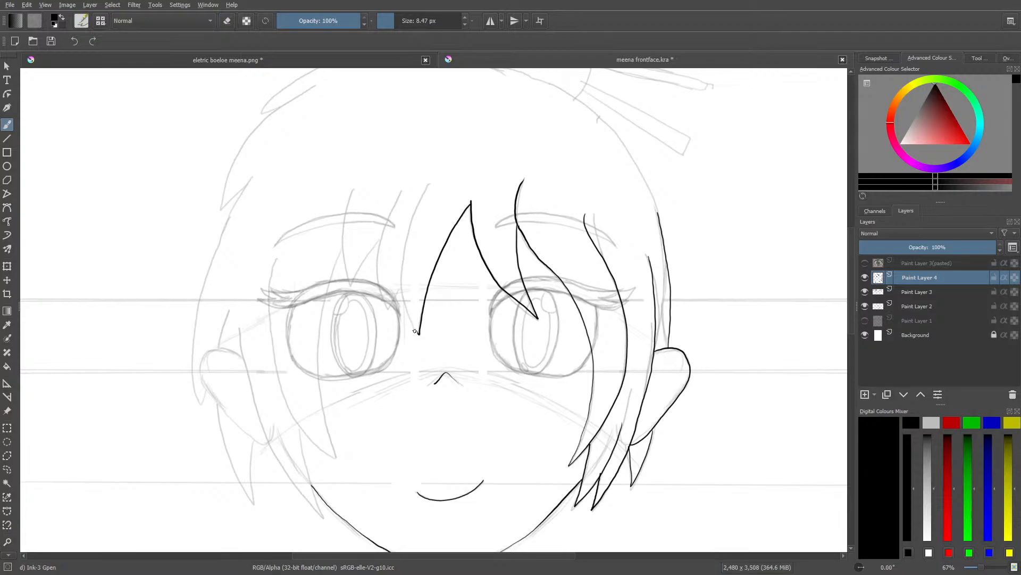
{"action": "key", "text": "e"}
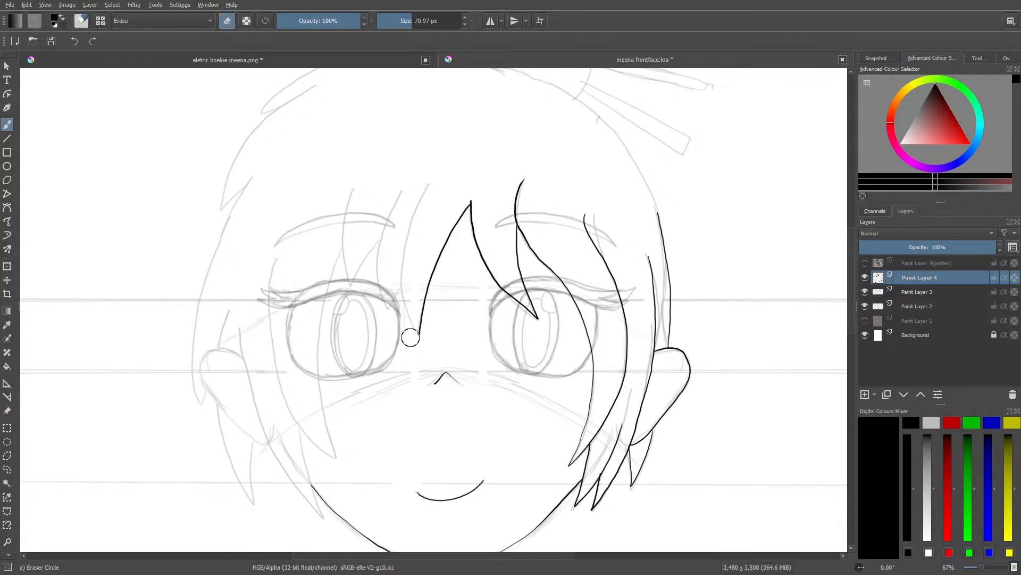
{"action": "key", "text": "e"}
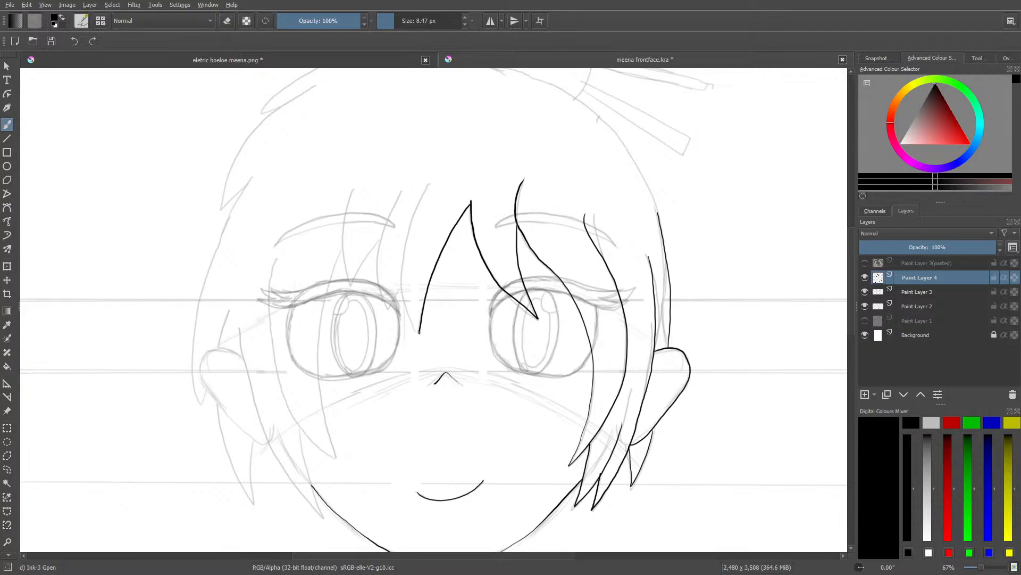
Step: Ink the remaining edge of the central fringe lock and the two narrow pointed locks beside it over the left-hand eye
{"action": "mouse_move", "coordinate": [417, 334]}
{"action": "left_mouse_down"}
{"action": "mouse_move", "coordinate": [402, 296]}
{"action": "mouse_move", "coordinate": [402, 248]}
{"action": "mouse_move", "coordinate": [432, 184]}
{"action": "left_mouse_up"}
{"action": "mouse_move", "coordinate": [400, 287]}
{"action": "left_mouse_down"}
{"action": "mouse_move", "coordinate": [389, 308]}
{"action": "mouse_move", "coordinate": [377, 251]}
{"action": "mouse_move", "coordinate": [402, 185]}
{"action": "left_mouse_up"}
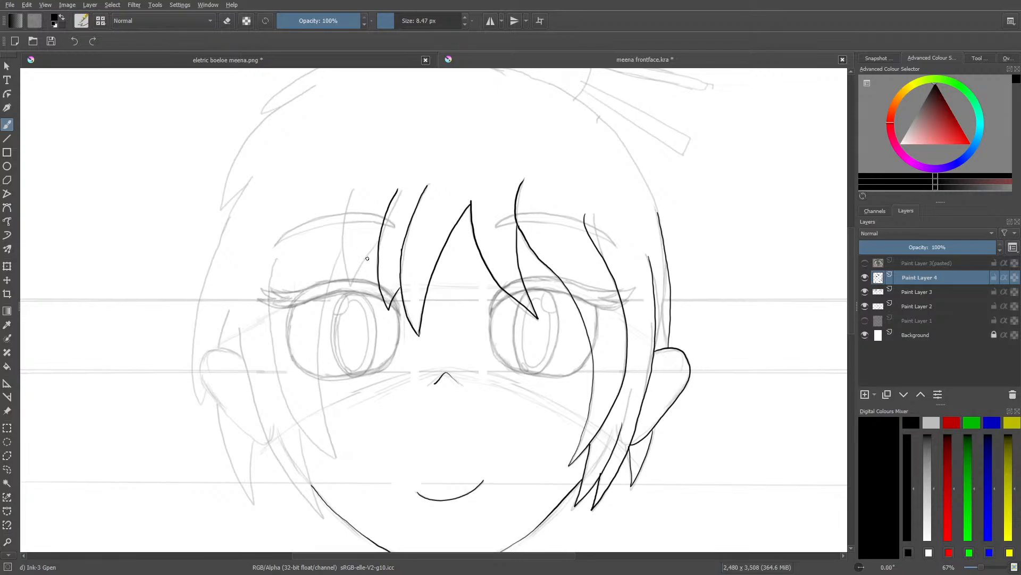
{"action": "mouse_move", "coordinate": [378, 243]}
{"action": "left_mouse_down"}
{"action": "mouse_move", "coordinate": [351, 286]}
{"action": "mouse_move", "coordinate": [353, 189]}
{"action": "left_mouse_up"}
Step: Ink both edges of the long side lock that falls across the left-hand eye to a point on the cheek
{"action": "left_click_drag", "start_coordinate": [450, 556], "coordinate": [390, 564]}
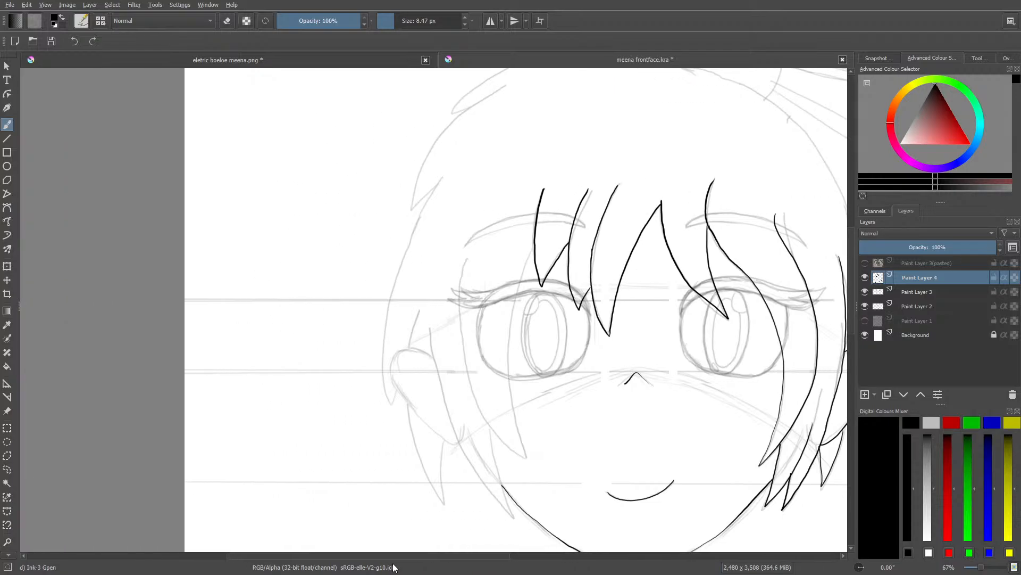
{"action": "left_click_drag", "start_coordinate": [850, 296], "coordinate": [853, 320]}
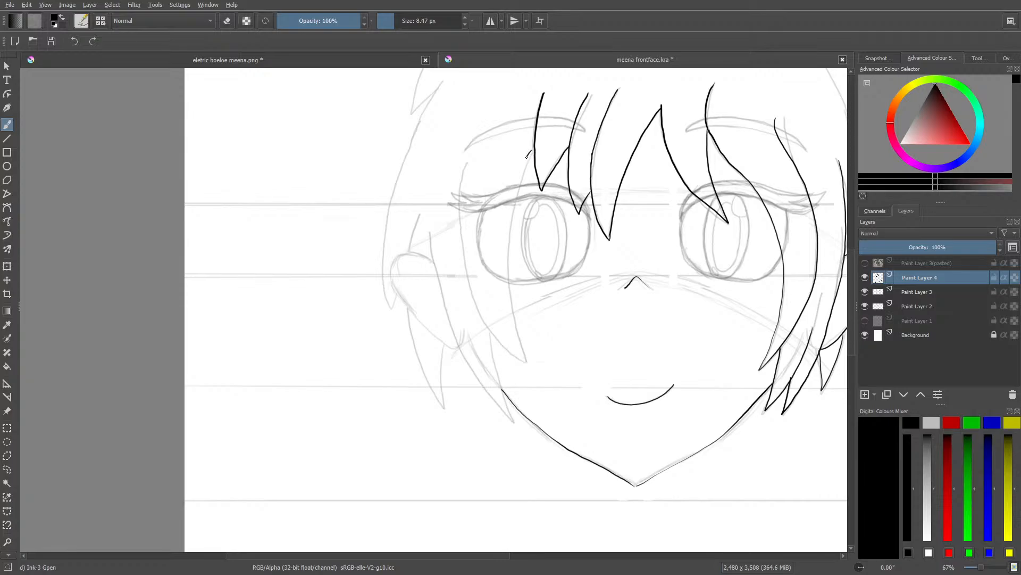
{"action": "mouse_move", "coordinate": [527, 155]}
{"action": "left_mouse_down"}
{"action": "mouse_move", "coordinate": [510, 231]}
{"action": "mouse_move", "coordinate": [526, 359]}
{"action": "mouse_move", "coordinate": [500, 344]}
{"action": "mouse_move", "coordinate": [471, 293]}
{"action": "mouse_move", "coordinate": [457, 224]}
{"action": "mouse_move", "coordinate": [468, 160]}
{"action": "left_mouse_up"}
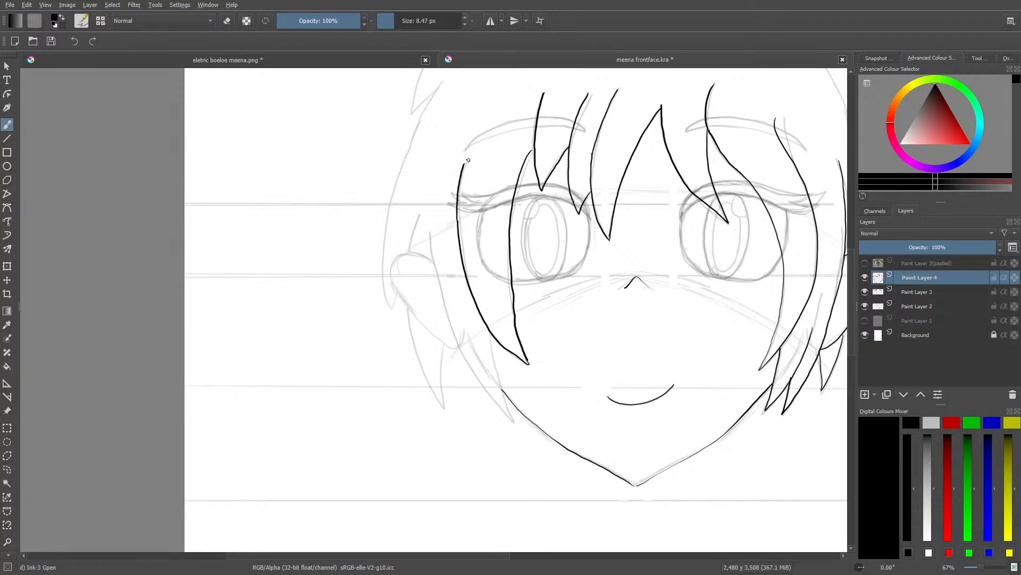
Step: Erase and redraw the lower inner edge of the long lock over the left-hand eye, and clean up its tip
{"action": "key", "text": "e"}
{"action": "left_click_drag", "start_coordinate": [512, 309], "coordinate": [521, 259]}
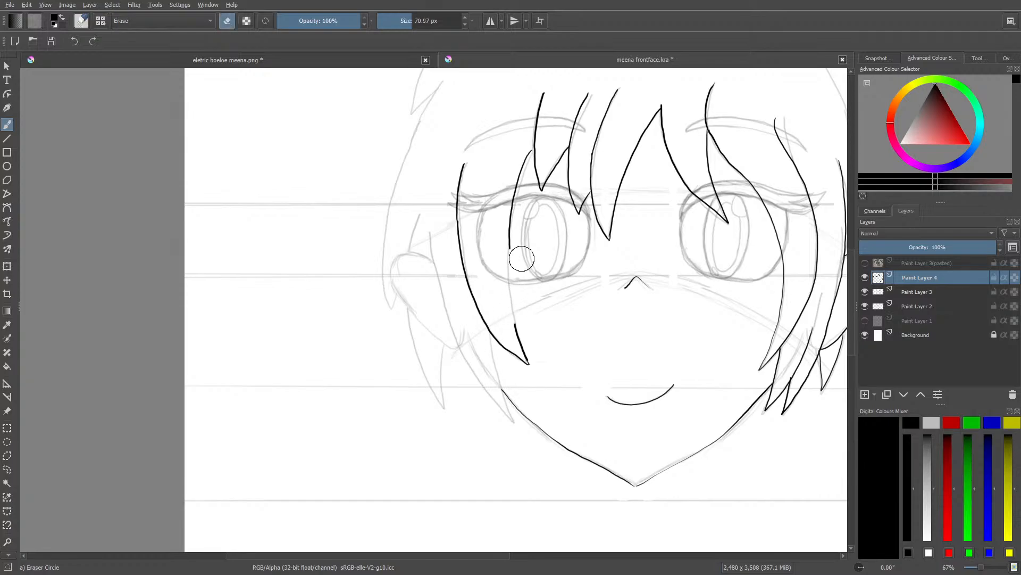
{"action": "key", "text": "e"}
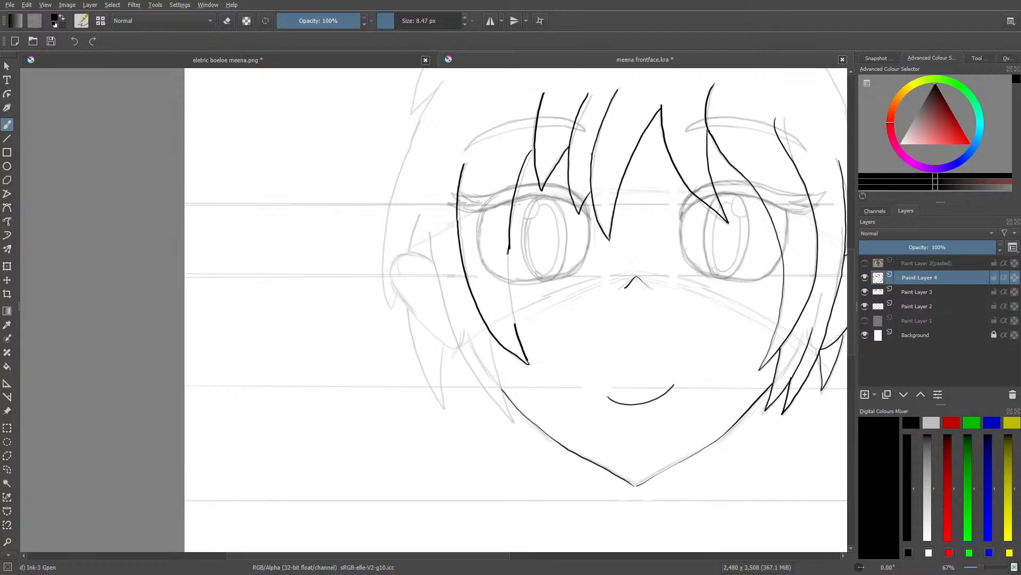
{"action": "left_click_drag", "start_coordinate": [508, 251], "coordinate": [518, 336]}
{"action": "key", "text": "e"}
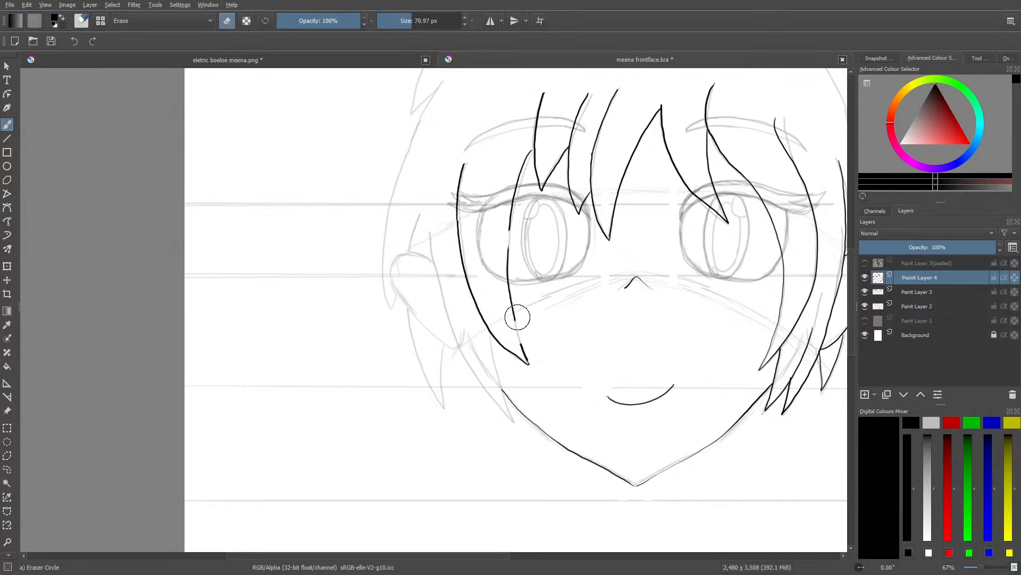
{"action": "key", "text": "e"}
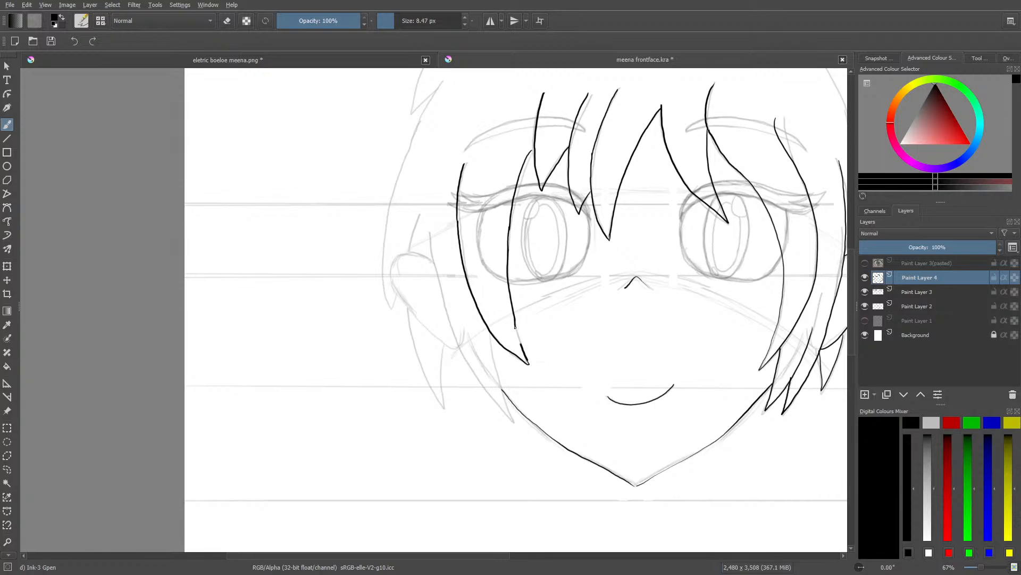
{"action": "left_click_drag", "start_coordinate": [515, 327], "coordinate": [520, 343]}
{"action": "key", "text": "e"}
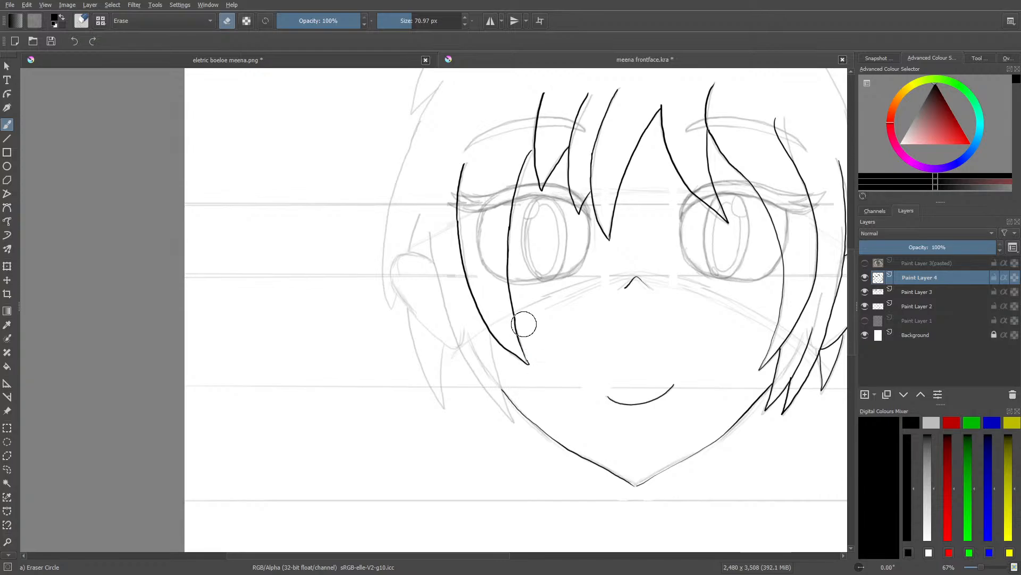
{"action": "key", "text": "e"}
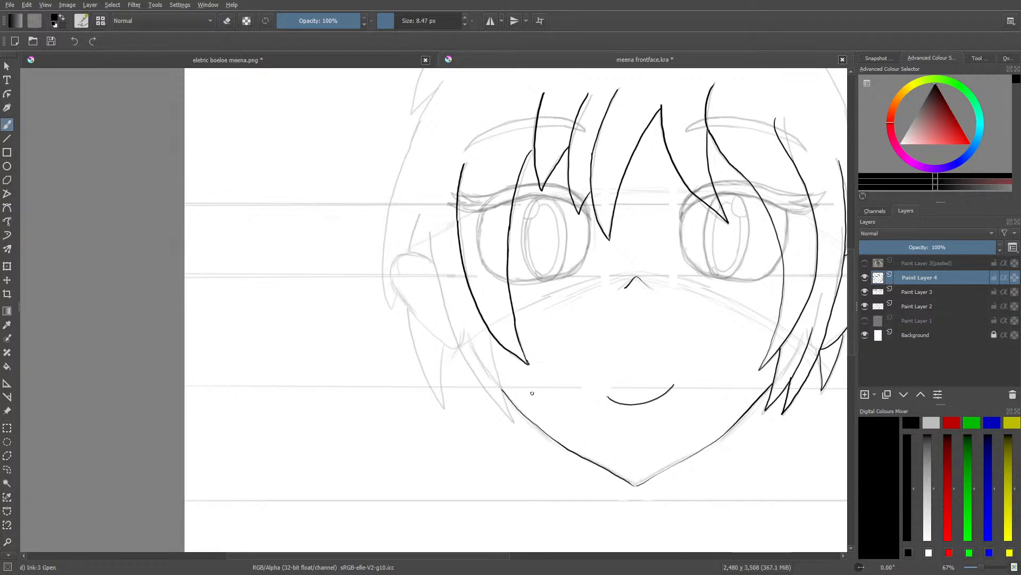
{"action": "key", "text": "e"}
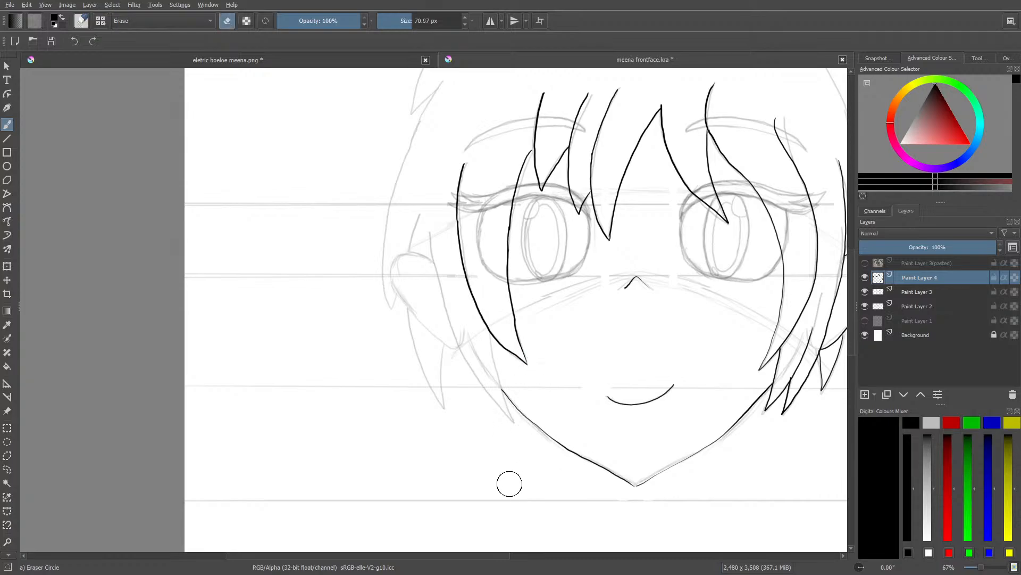
{"action": "key", "text": "e"}
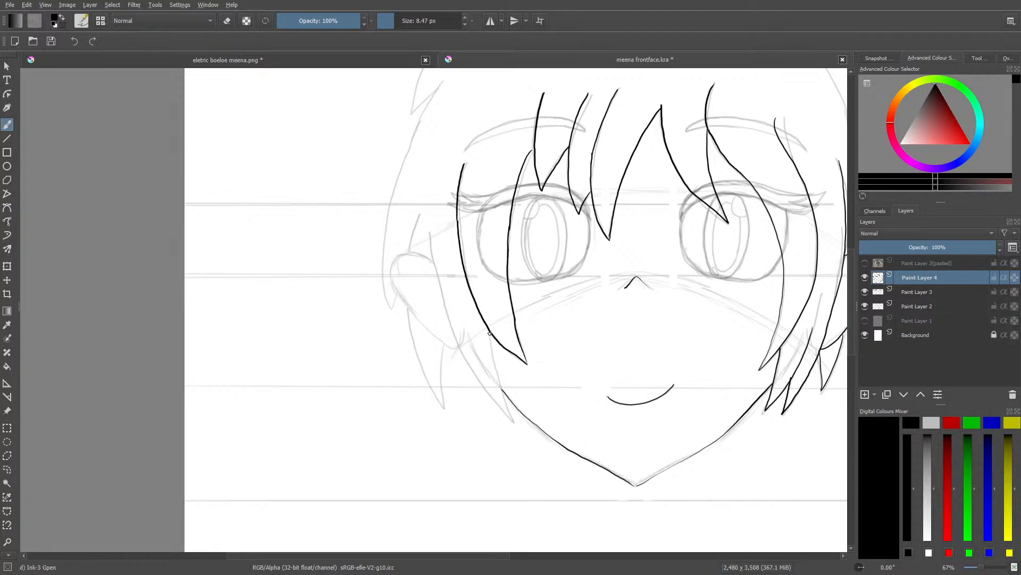
Step: Ink the pointed hair lock along the left-hand jaw and the smaller lock hanging below the left-hand ear
{"action": "mouse_move", "coordinate": [489, 332]}
{"action": "left_mouse_down"}
{"action": "mouse_move", "coordinate": [514, 424]}
{"action": "mouse_move", "coordinate": [459, 349]}
{"action": "mouse_move", "coordinate": [432, 237]}
{"action": "left_mouse_up"}
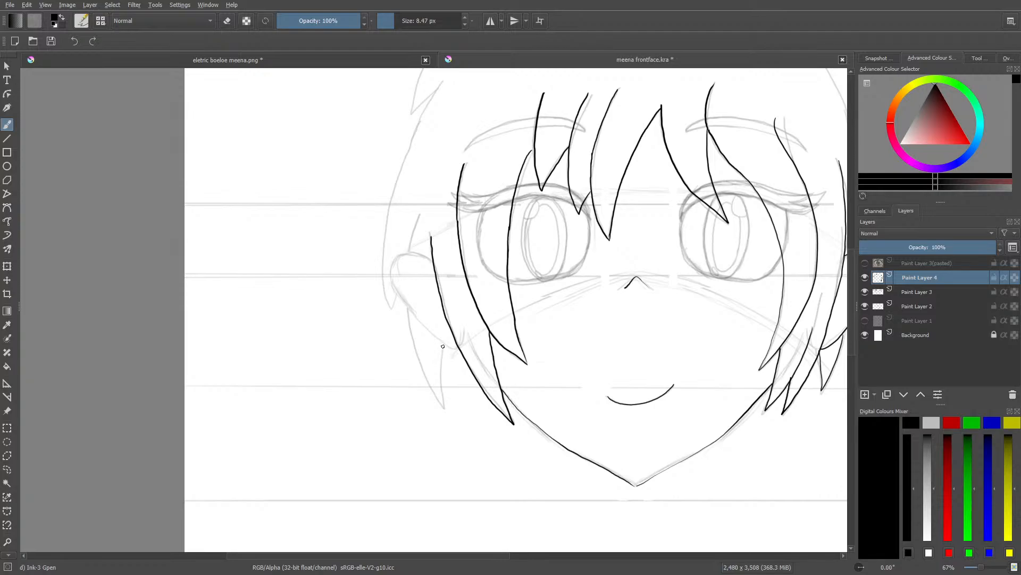
{"action": "mouse_move", "coordinate": [444, 345]}
{"action": "left_mouse_down"}
{"action": "mouse_move", "coordinate": [447, 410]}
{"action": "mouse_move", "coordinate": [407, 308]}
{"action": "left_mouse_up"}
Step: Ink the left-hand ear, the short strand above it and the outer hair contour beside it up to temple height
{"action": "left_click_drag", "start_coordinate": [366, 554], "coordinate": [412, 549]}
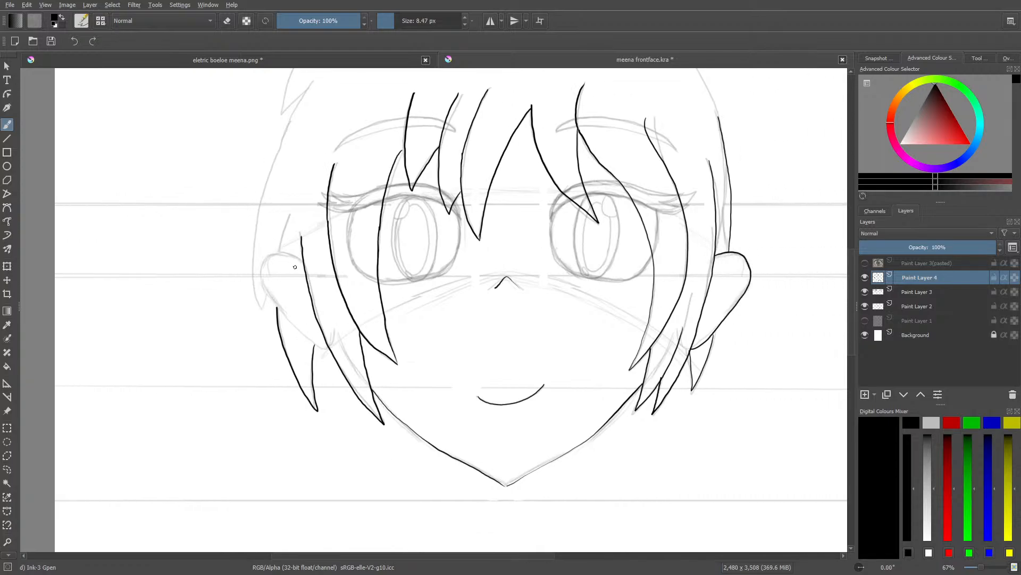
{"action": "mouse_move", "coordinate": [294, 254]}
{"action": "left_mouse_down"}
{"action": "mouse_move", "coordinate": [281, 249]}
{"action": "mouse_move", "coordinate": [261, 265]}
{"action": "mouse_move", "coordinate": [262, 280]}
{"action": "mouse_move", "coordinate": [313, 343]}
{"action": "mouse_move", "coordinate": [324, 349]}
{"action": "mouse_move", "coordinate": [327, 339]}
{"action": "left_mouse_up"}
{"action": "left_click_drag", "start_coordinate": [279, 249], "coordinate": [288, 219]}
{"action": "mouse_move", "coordinate": [265, 294]}
{"action": "left_mouse_down"}
{"action": "mouse_move", "coordinate": [261, 318]}
{"action": "mouse_move", "coordinate": [248, 245]}
{"action": "mouse_move", "coordinate": [275, 154]}
{"action": "left_mouse_up"}
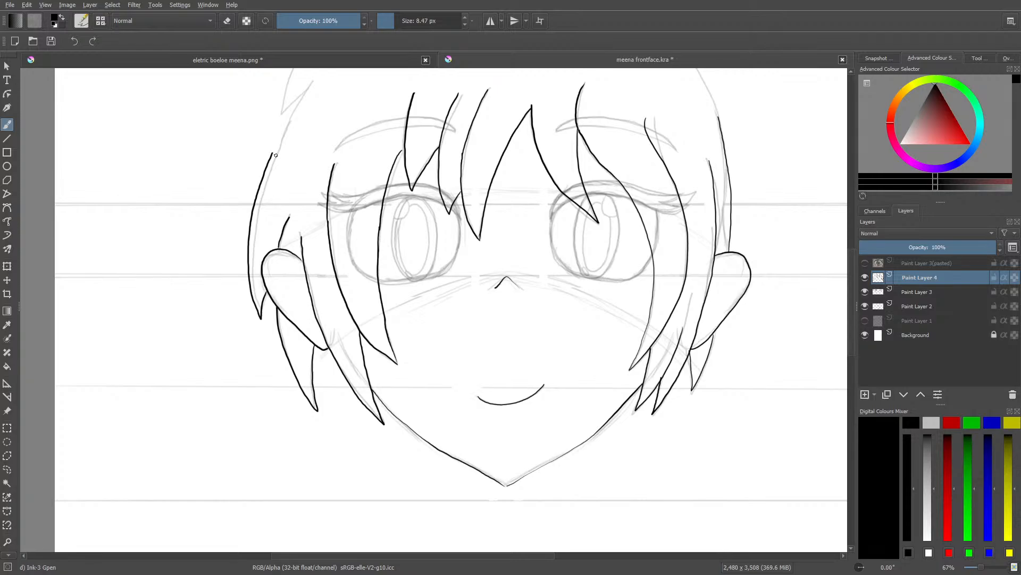
Step: Extend the left-hand outer hair contour up to the notch beside the forehead, erasing and redrawing the join for a smooth line
{"action": "scroll", "coordinate": [851, 323], "scroll_direction": "up", "scroll_amount": 3}
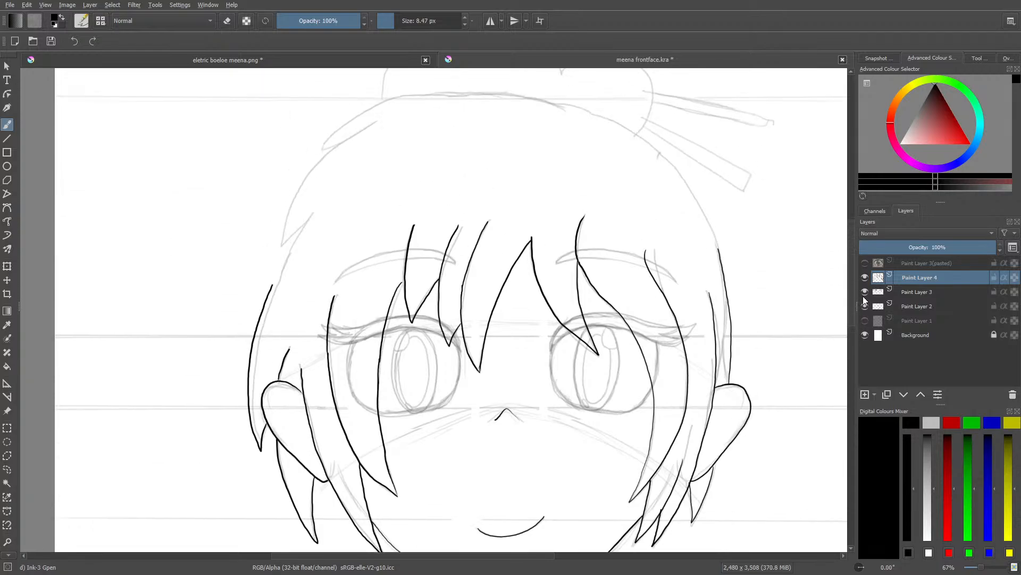
{"action": "mouse_move", "coordinate": [863, 296]}
{"action": "mouse_move", "coordinate": [271, 287]}
{"action": "left_mouse_down"}
{"action": "mouse_move", "coordinate": [309, 216]}
{"action": "mouse_move", "coordinate": [271, 282]}
{"action": "left_mouse_up"}
{"action": "key", "text": "e"}
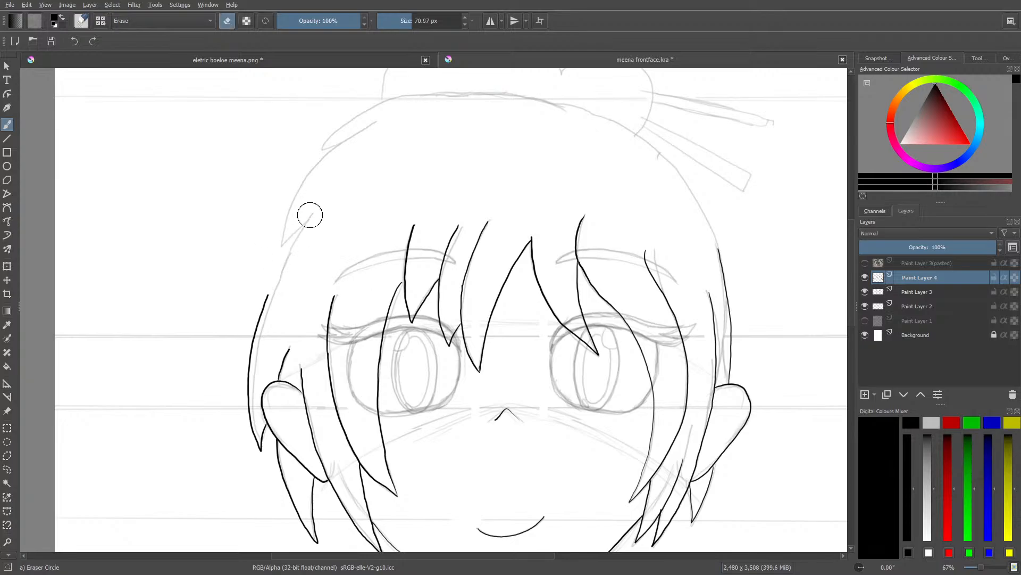
{"action": "key", "text": "e"}
{"action": "right_click", "coordinate": [280, 287]}
{"action": "left_click", "coordinate": [320, 219]}
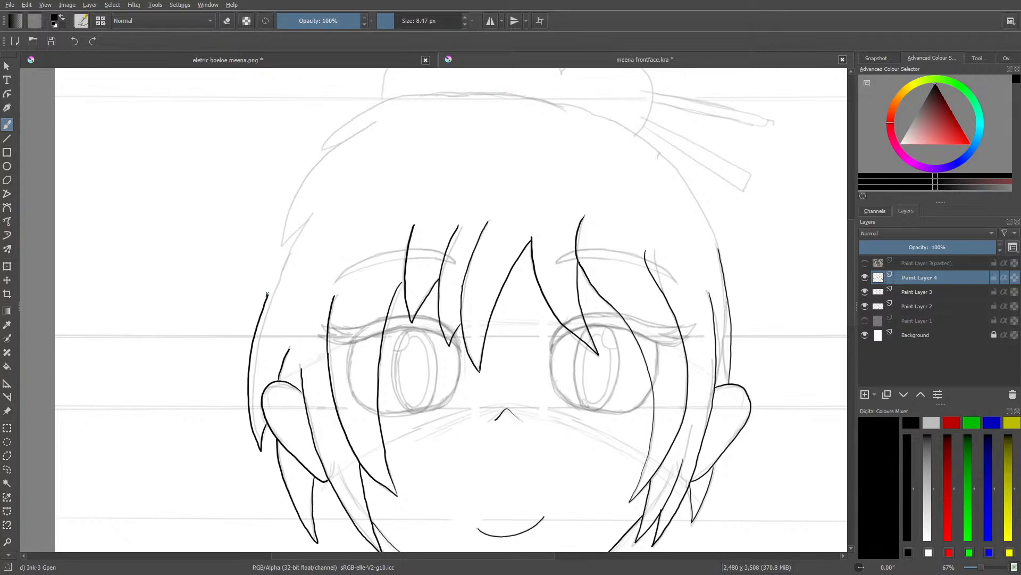
{"action": "left_click_drag", "start_coordinate": [267, 293], "coordinate": [310, 218]}
{"action": "key", "text": "e"}
{"action": "left_click_drag", "start_coordinate": [257, 291], "coordinate": [271, 286]}
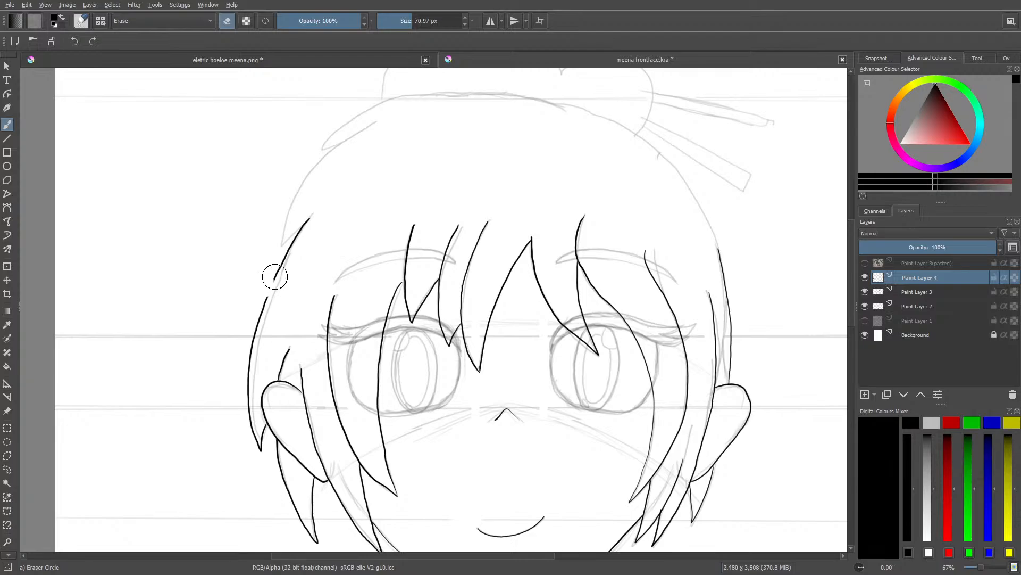
{"action": "key", "text": "e"}
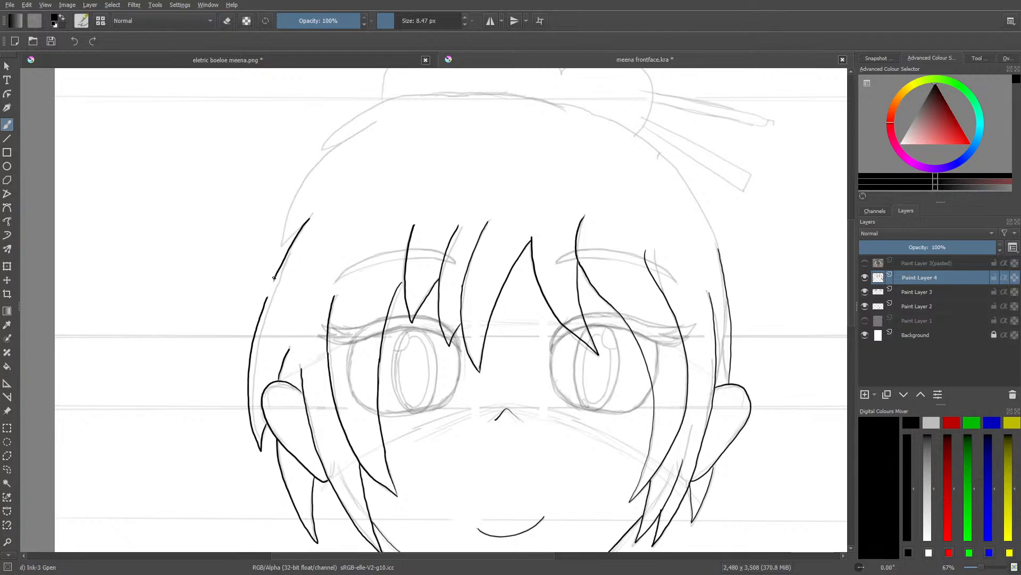
{"action": "left_click_drag", "start_coordinate": [272, 282], "coordinate": [266, 299]}
Step: Ink the jagged upper left-hand hair contour and continue it over the crown down to the right-hand outer contour
{"action": "mouse_move", "coordinate": [302, 225]}
{"action": "left_mouse_down"}
{"action": "mouse_move", "coordinate": [280, 246]}
{"action": "mouse_move", "coordinate": [299, 183]}
{"action": "mouse_move", "coordinate": [359, 123]}
{"action": "left_mouse_up"}
{"action": "scroll", "coordinate": [851, 313], "scroll_direction": "up", "scroll_amount": 3}
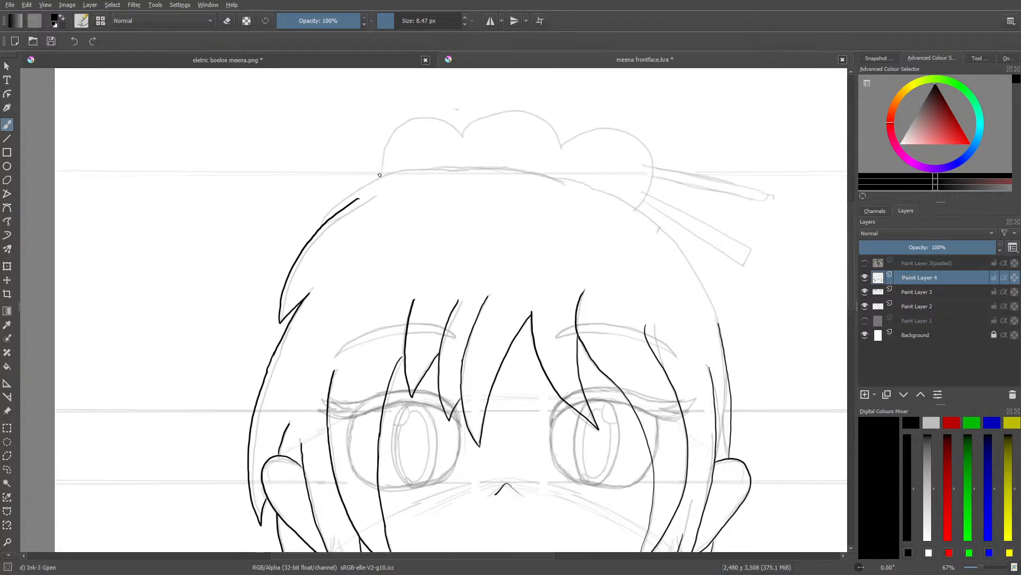
{"action": "mouse_move", "coordinate": [401, 171]}
{"action": "left_mouse_down"}
{"action": "mouse_move", "coordinate": [361, 181]}
{"action": "mouse_move", "coordinate": [315, 220]}
{"action": "mouse_move", "coordinate": [349, 205]}
{"action": "left_mouse_up"}
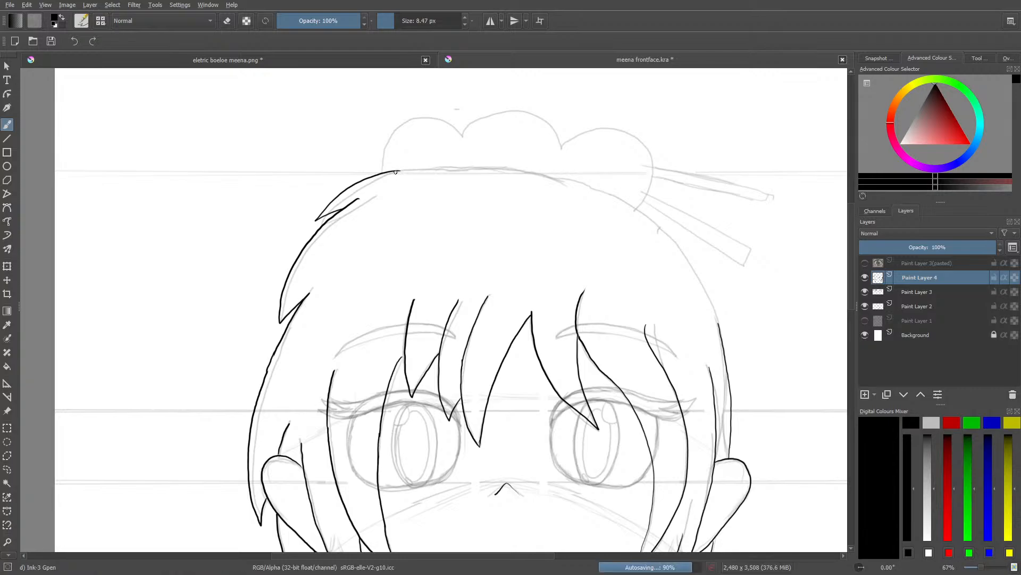
{"action": "left_click_drag", "start_coordinate": [398, 171], "coordinate": [407, 169]}
{"action": "mouse_move", "coordinate": [466, 164]}
{"action": "left_mouse_down"}
{"action": "mouse_move", "coordinate": [574, 181]}
{"action": "mouse_move", "coordinate": [641, 211]}
{"action": "mouse_move", "coordinate": [673, 237]}
{"action": "mouse_move", "coordinate": [719, 324]}
{"action": "left_mouse_up"}
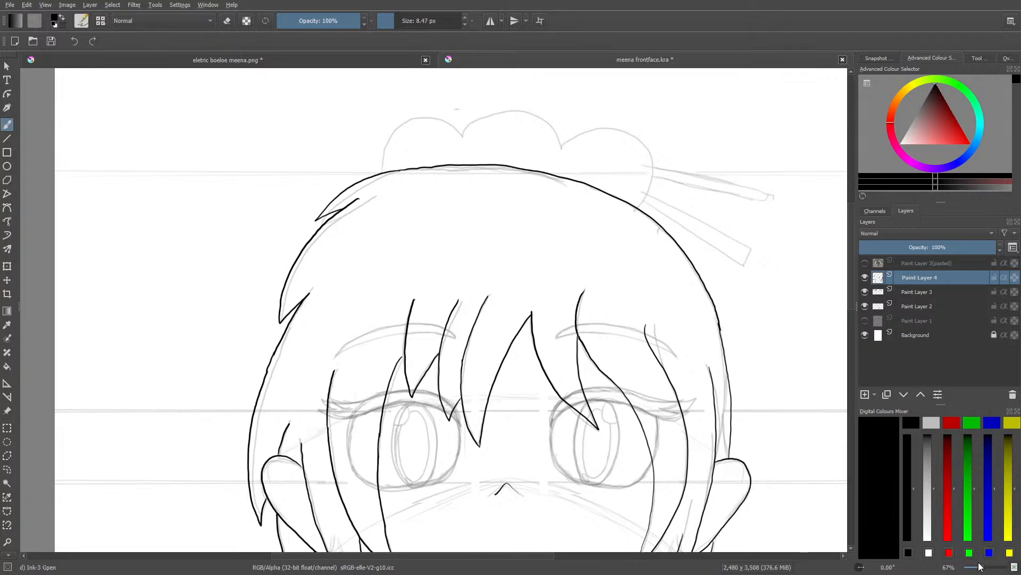
Step: Ink the three rounded lobes of the hair bun on top of the head
{"action": "mouse_move", "coordinate": [981, 566]}
{"action": "left_mouse_down"}
{"action": "mouse_move", "coordinate": [969, 570]}
{"action": "mouse_move", "coordinate": [979, 570]}
{"action": "left_mouse_up"}
{"action": "mouse_move", "coordinate": [441, 114]}
{"action": "left_mouse_down"}
{"action": "mouse_move", "coordinate": [468, 129]}
{"action": "mouse_move", "coordinate": [512, 109]}
{"action": "mouse_move", "coordinate": [556, 144]}
{"action": "left_mouse_up"}
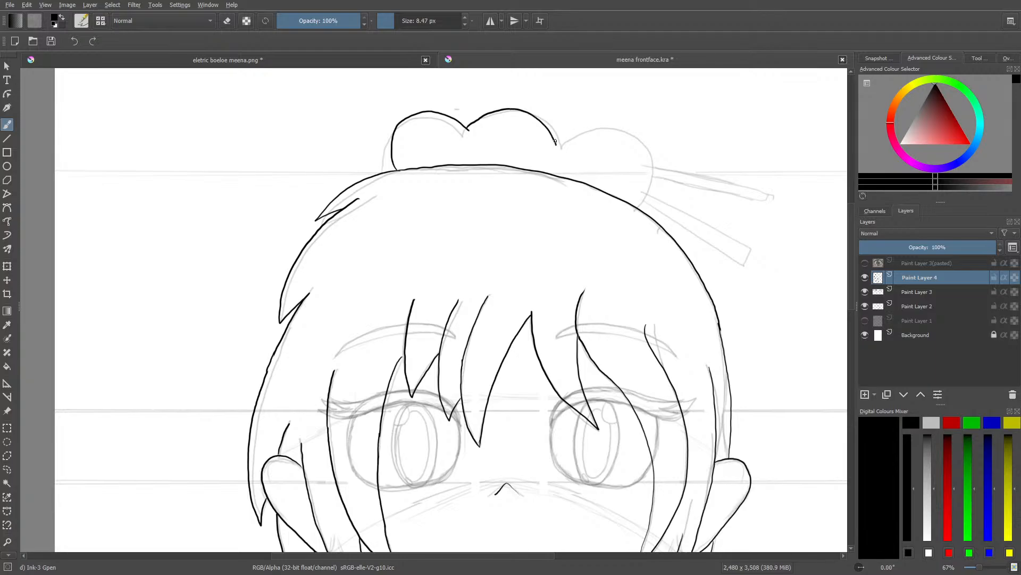
{"action": "left_click_drag", "start_coordinate": [612, 129], "coordinate": [636, 147]}
Step: Ink the lower and upper hair sticks that project from the right-hand side of the bun
{"action": "mouse_move", "coordinate": [640, 198]}
{"action": "left_mouse_down"}
{"action": "mouse_move", "coordinate": [742, 264]}
{"action": "mouse_move", "coordinate": [744, 252]}
{"action": "mouse_move", "coordinate": [662, 204]}
{"action": "left_mouse_up"}
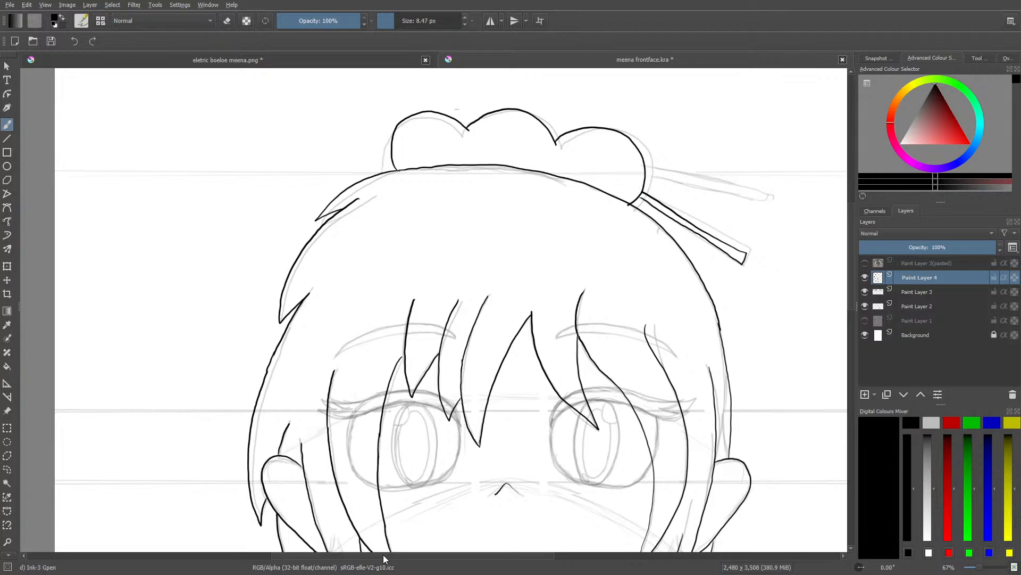
{"action": "left_click_drag", "start_coordinate": [383, 554], "coordinate": [532, 553]}
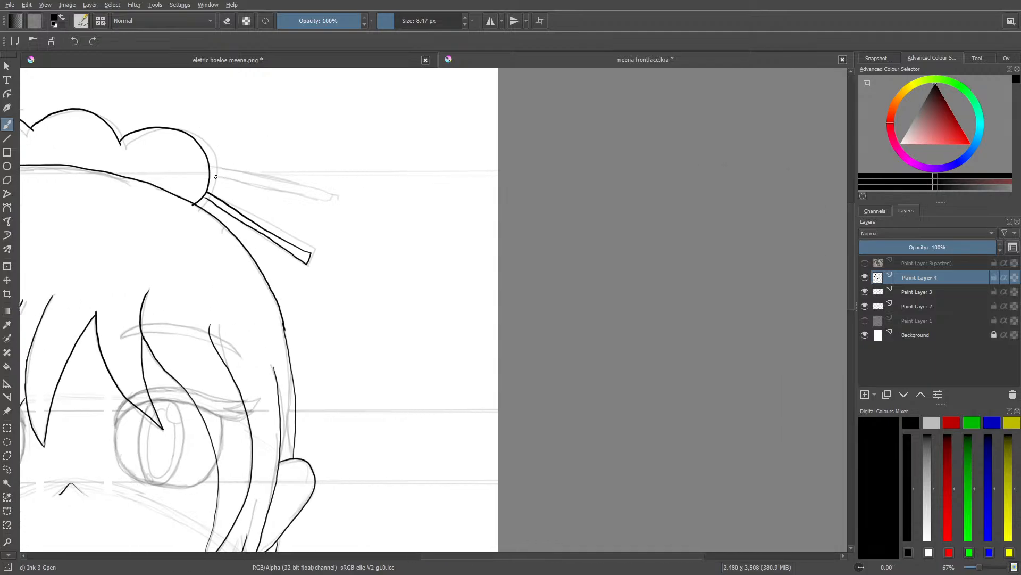
{"action": "mouse_move", "coordinate": [209, 174]}
{"action": "left_mouse_down"}
{"action": "mouse_move", "coordinate": [332, 199]}
{"action": "mouse_move", "coordinate": [250, 176]}
{"action": "left_mouse_up"}
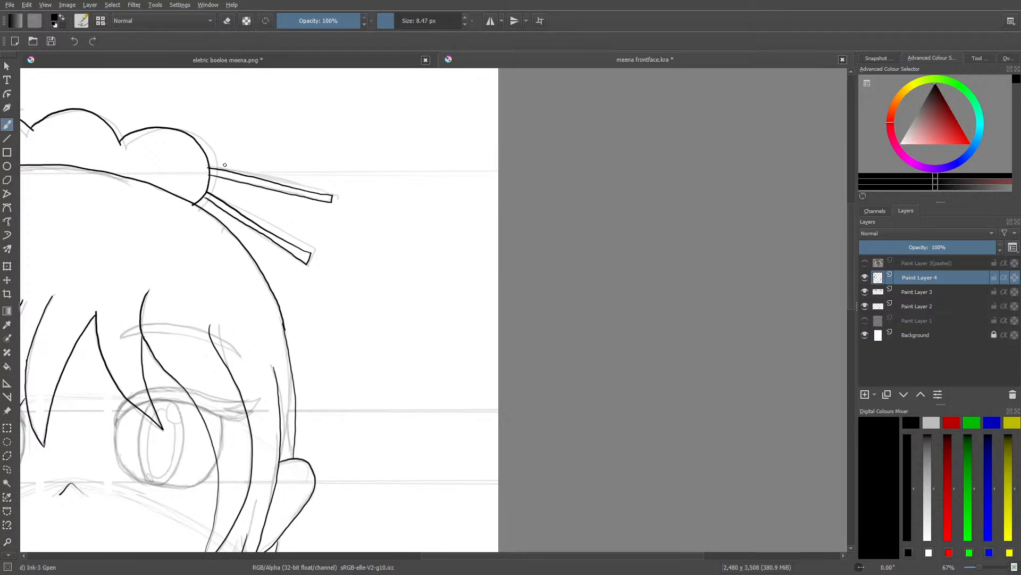
Step: Add a new paint layer above the inked hair and face line art
{"action": "left_click", "coordinate": [295, 555]}
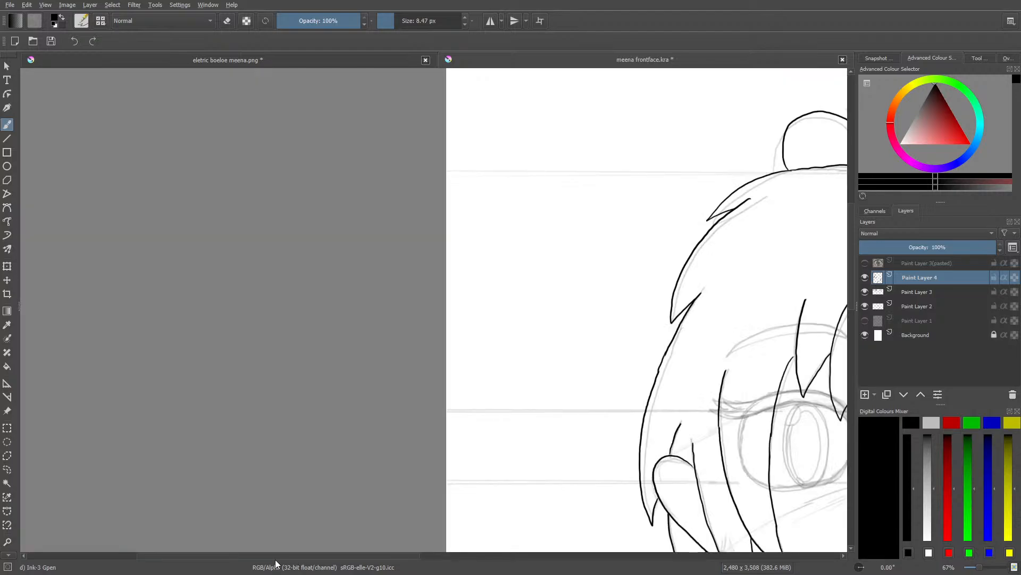
{"action": "left_click_drag", "start_coordinate": [283, 557], "coordinate": [442, 563]}
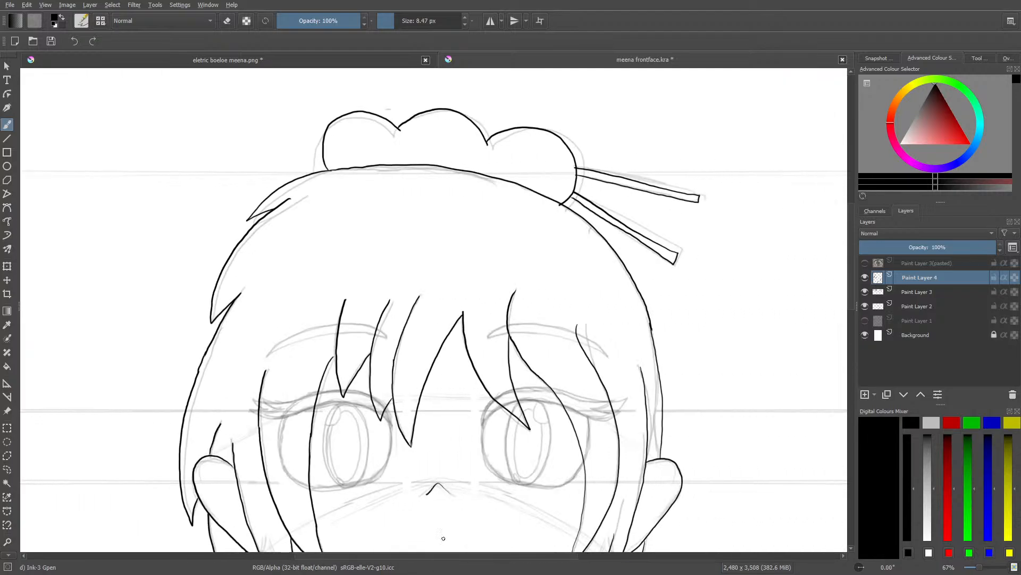
{"action": "left_click_drag", "start_coordinate": [850, 296], "coordinate": [855, 322]}
{"action": "left_click_drag", "start_coordinate": [980, 567], "coordinate": [982, 570]}
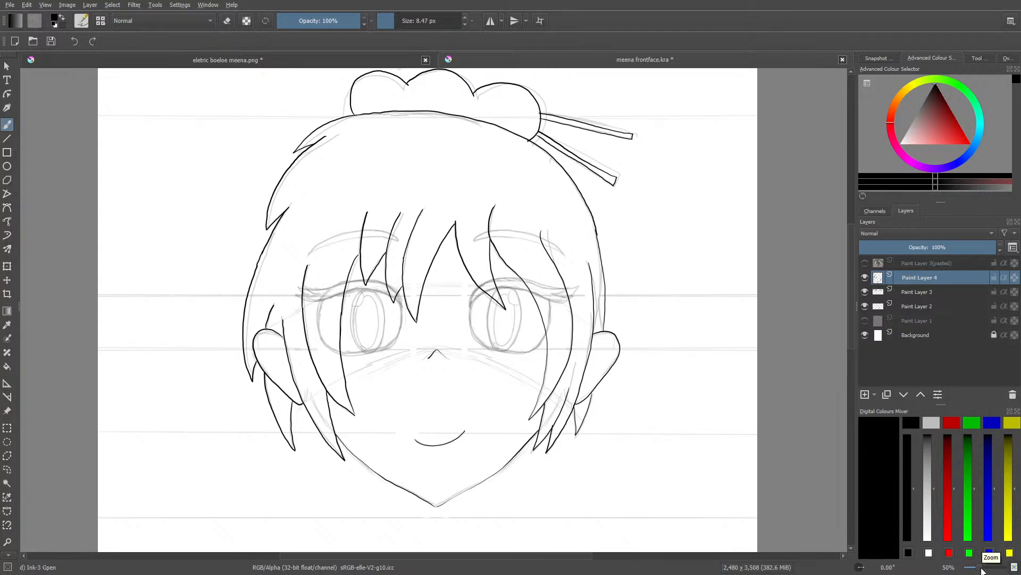
{"action": "left_click", "coordinate": [863, 395]}
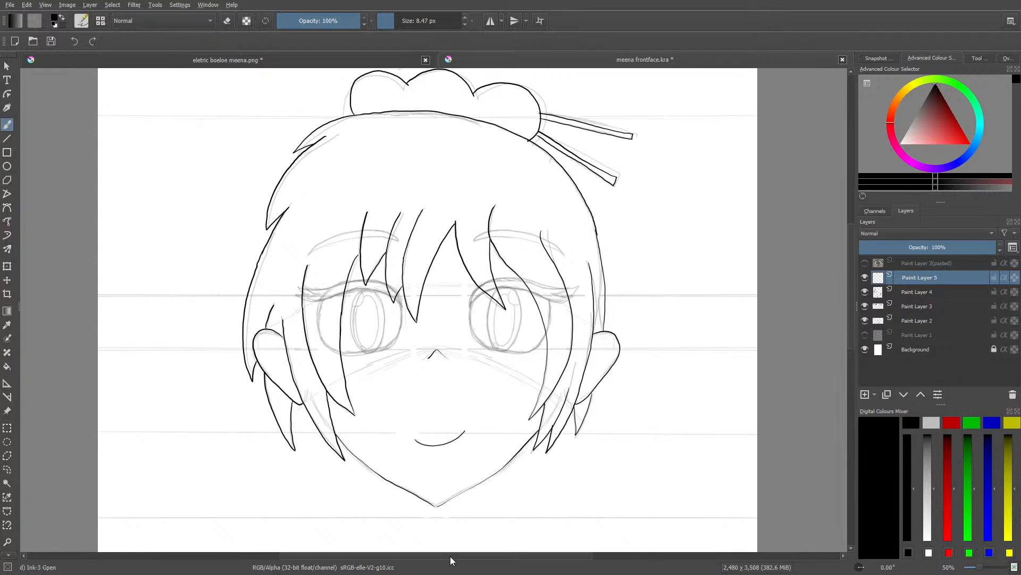
Step: Ink the closed outline of the left-hand eyebrow on the new layer, passing over the fringe strands
{"action": "left_click_drag", "start_coordinate": [450, 557], "coordinate": [416, 567]}
{"action": "left_click_drag", "start_coordinate": [978, 567], "coordinate": [985, 567]}
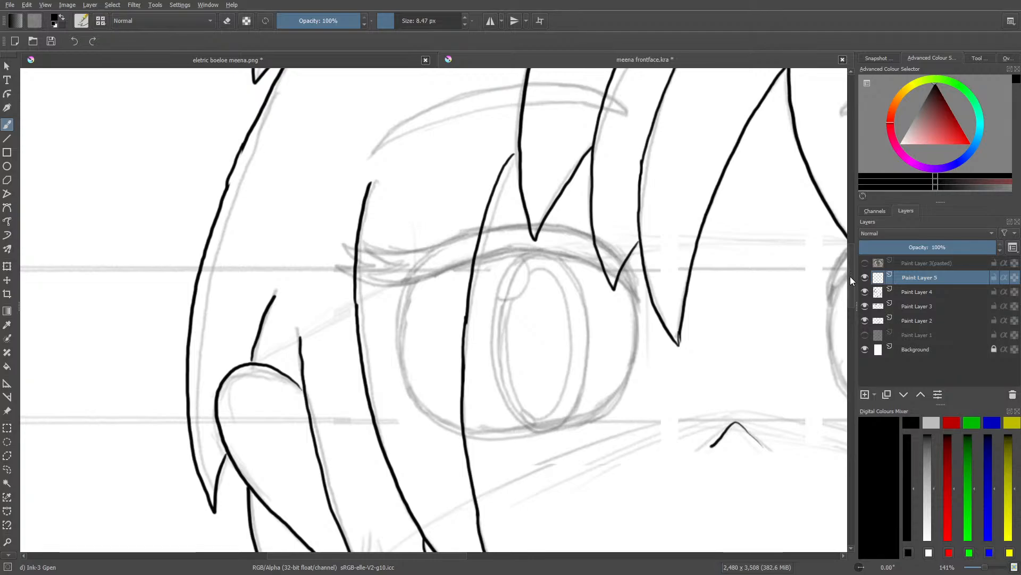
{"action": "scroll", "coordinate": [850, 264], "scroll_direction": "up", "scroll_amount": 3}
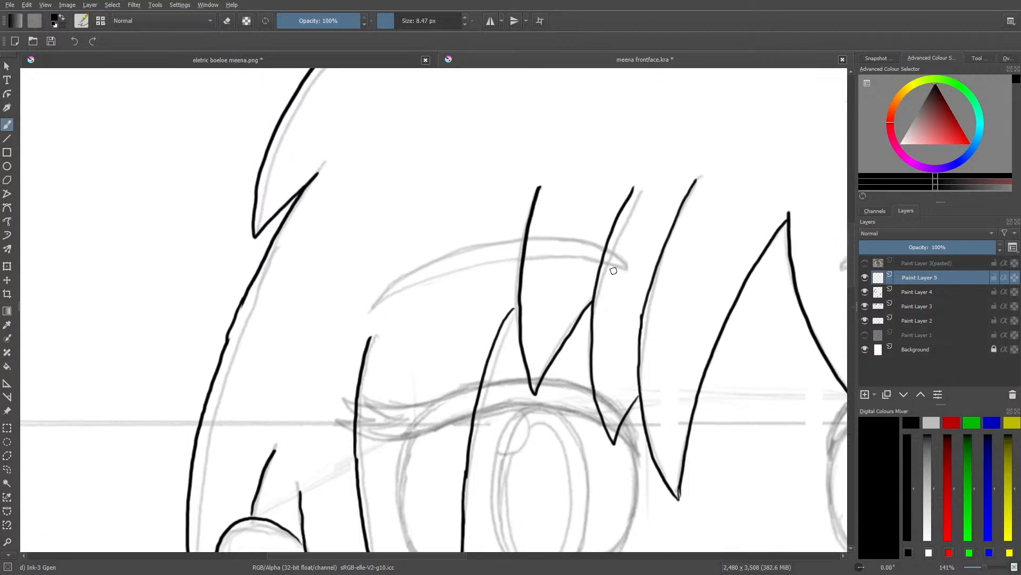
{"action": "mouse_move", "coordinate": [625, 272]}
{"action": "left_mouse_down"}
{"action": "mouse_move", "coordinate": [520, 258]}
{"action": "mouse_move", "coordinate": [440, 275]}
{"action": "mouse_move", "coordinate": [373, 308]}
{"action": "mouse_move", "coordinate": [435, 256]}
{"action": "mouse_move", "coordinate": [500, 238]}
{"action": "mouse_move", "coordinate": [591, 245]}
{"action": "mouse_move", "coordinate": [629, 269]}
{"action": "left_mouse_up"}
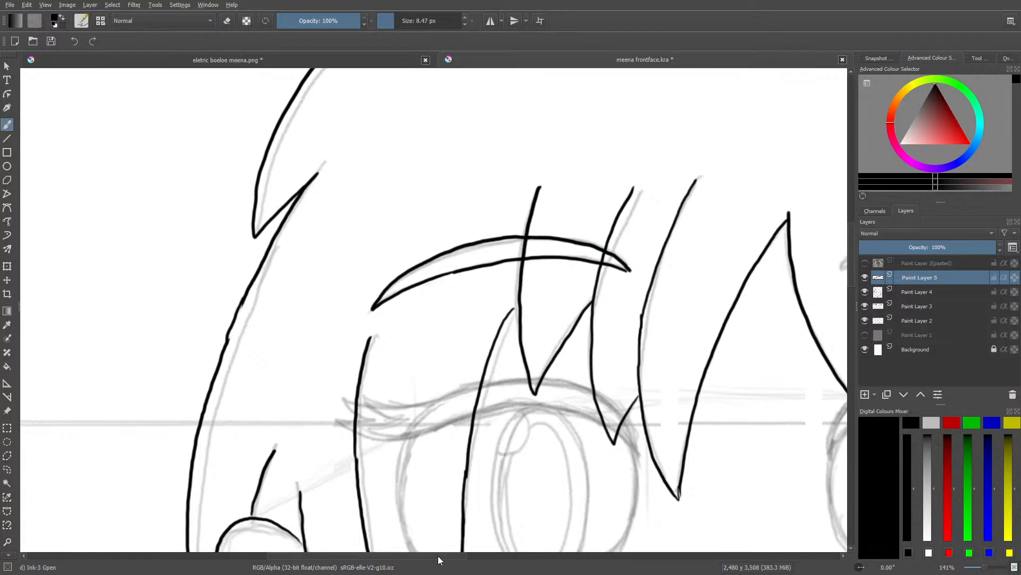
Step: Ink the closed outline of the right-hand eyebrow over the fringe strands
{"action": "left_click_drag", "start_coordinate": [441, 554], "coordinate": [543, 554]}
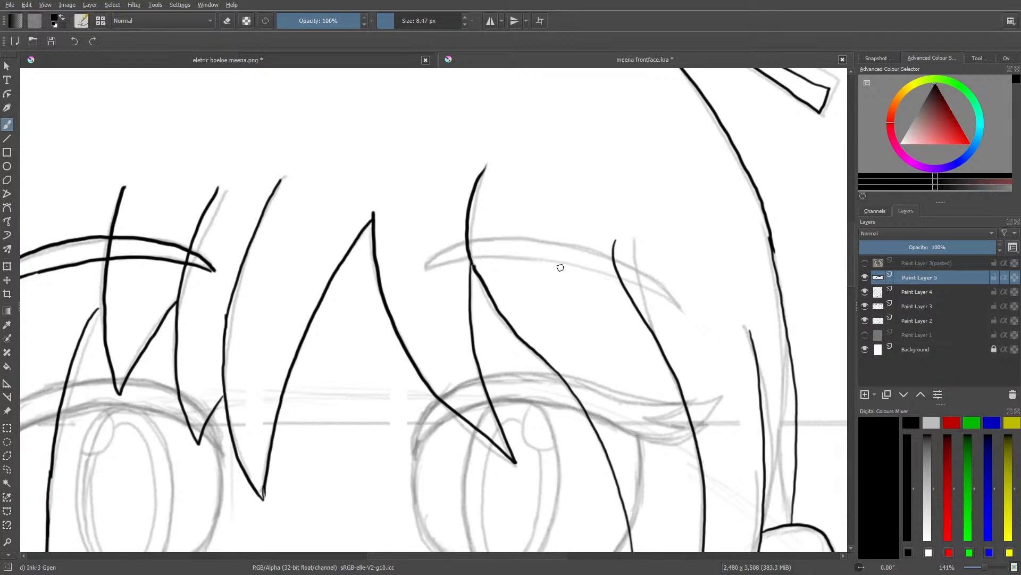
{"action": "mouse_move", "coordinate": [675, 304]}
{"action": "left_mouse_down"}
{"action": "mouse_move", "coordinate": [524, 261]}
{"action": "mouse_move", "coordinate": [465, 260]}
{"action": "mouse_move", "coordinate": [422, 273]}
{"action": "mouse_move", "coordinate": [447, 251]}
{"action": "mouse_move", "coordinate": [516, 236]}
{"action": "mouse_move", "coordinate": [604, 254]}
{"action": "mouse_move", "coordinate": [678, 307]}
{"action": "left_mouse_up"}
{"action": "mouse_move", "coordinate": [986, 567]}
{"action": "left_mouse_down"}
{"action": "mouse_move", "coordinate": [974, 570]}
{"action": "mouse_move", "coordinate": [983, 571]}
{"action": "left_mouse_up"}
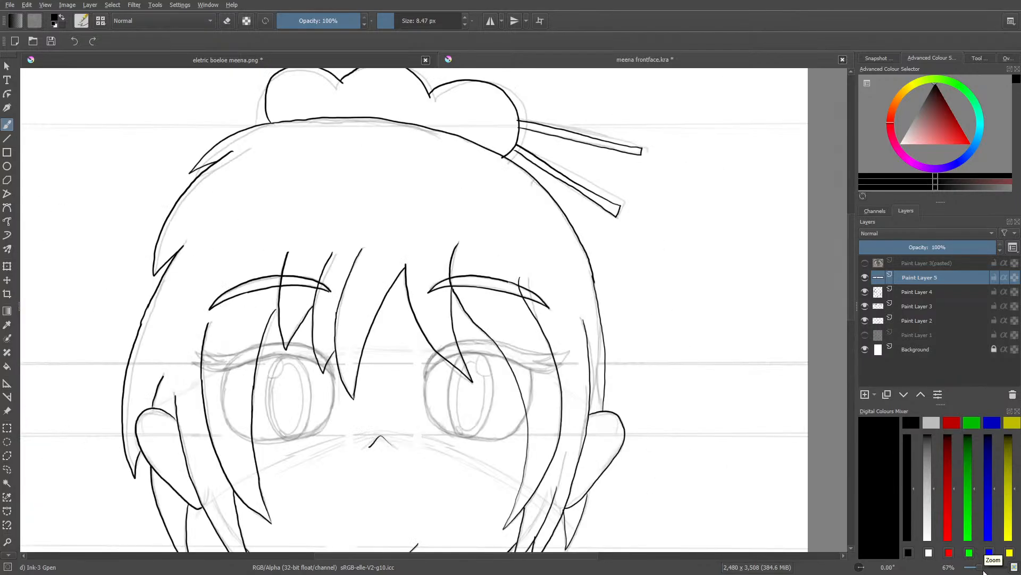
Step: Hide Paint Layer 2 with the construction guidelines, keeping Paint Layer 3 with the eye sketch visible
{"action": "left_click", "coordinate": [864, 291]}
{"action": "left_click", "coordinate": [866, 293]}
{"action": "left_click", "coordinate": [866, 293]}
{"action": "left_click", "coordinate": [867, 295]}
{"action": "left_click", "coordinate": [867, 303]}
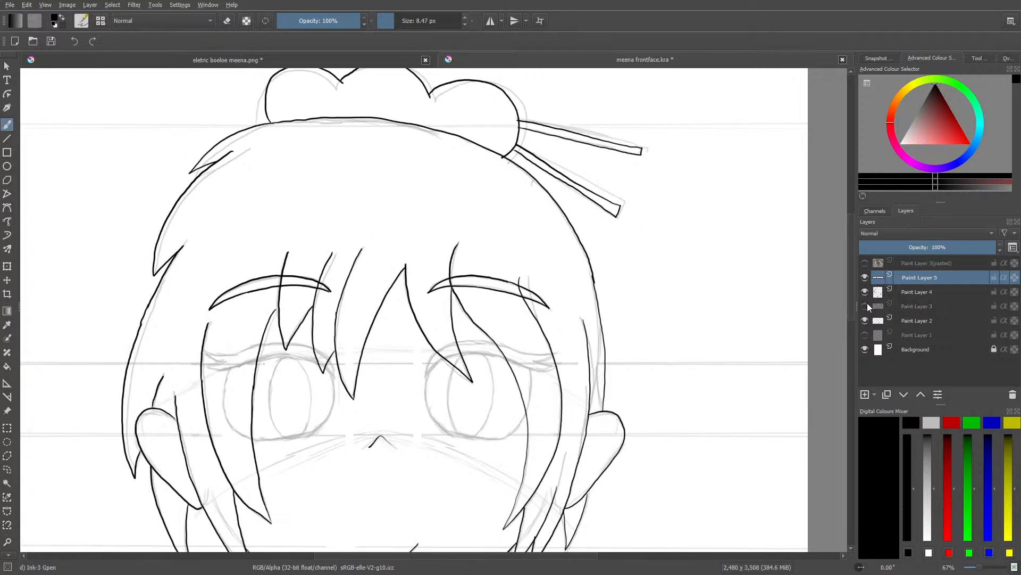
{"action": "left_click", "coordinate": [868, 304]}
{"action": "left_click", "coordinate": [865, 320]}
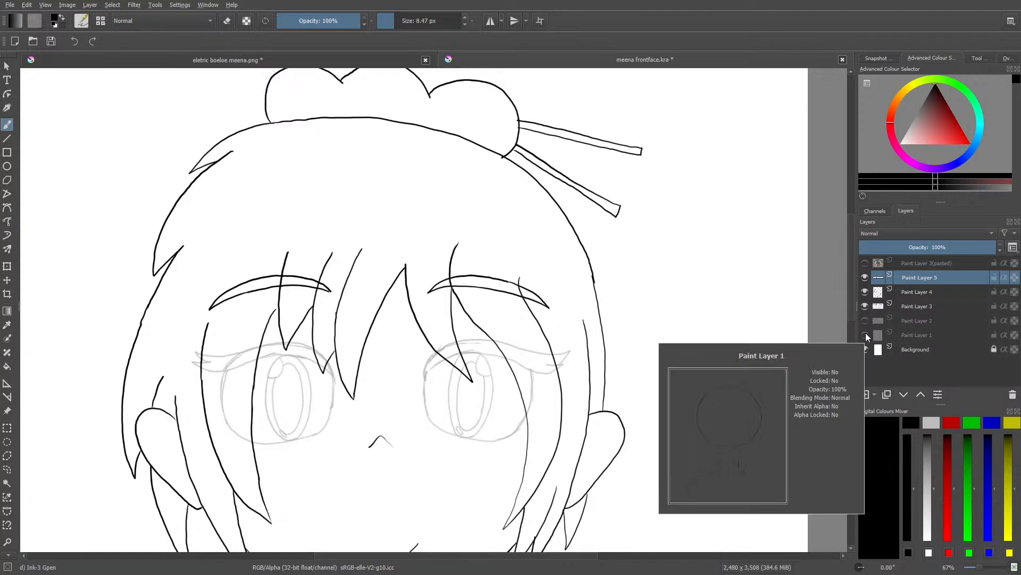
Step: Ink the closed upper lash shape of the left-hand eye, including the pointed lashes at its outer corner
{"action": "left_click_drag", "start_coordinate": [848, 295], "coordinate": [852, 325]}
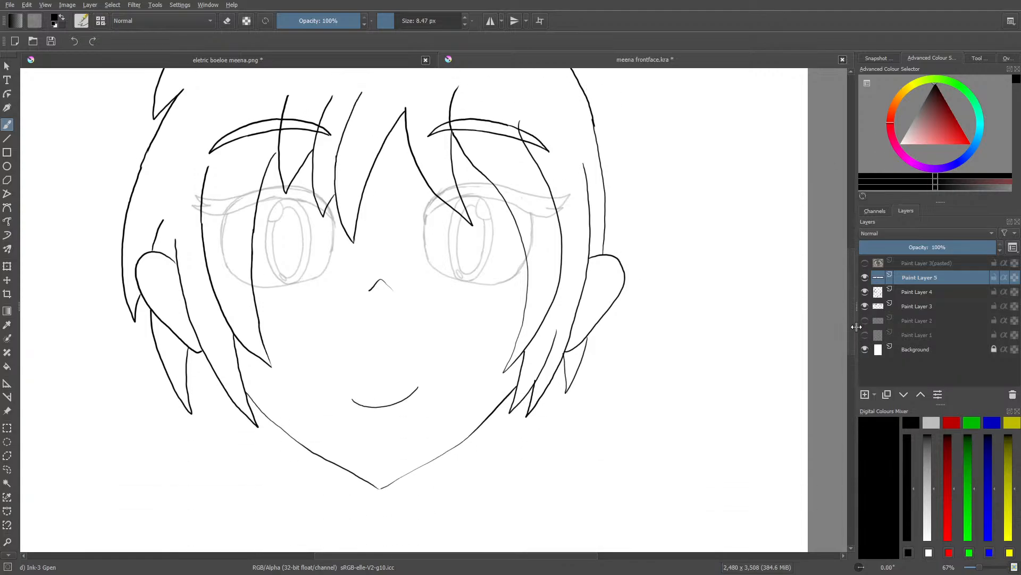
{"action": "left_click_drag", "start_coordinate": [978, 565], "coordinate": [983, 568]}
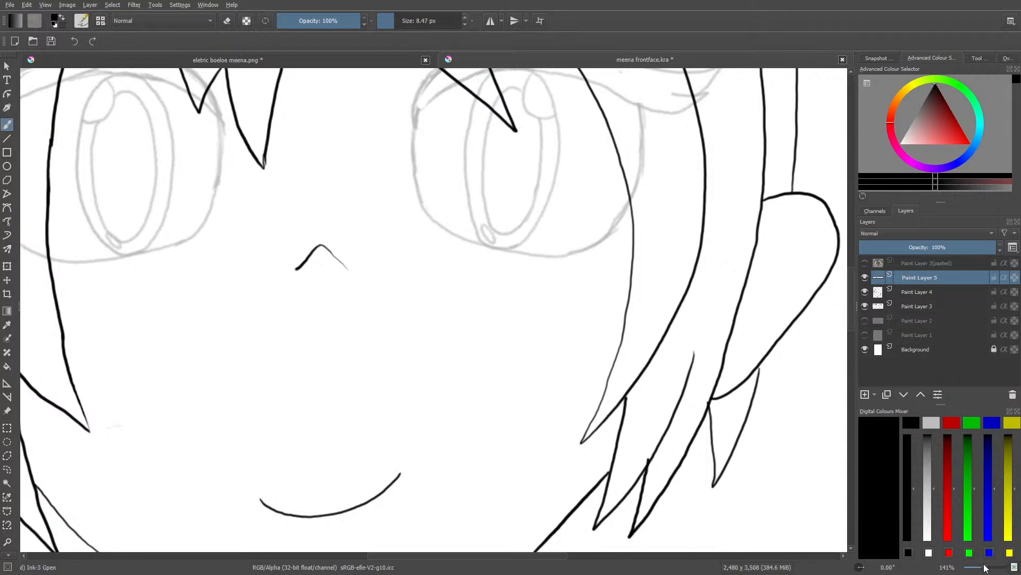
{"action": "left_click_drag", "start_coordinate": [848, 281], "coordinate": [856, 268]}
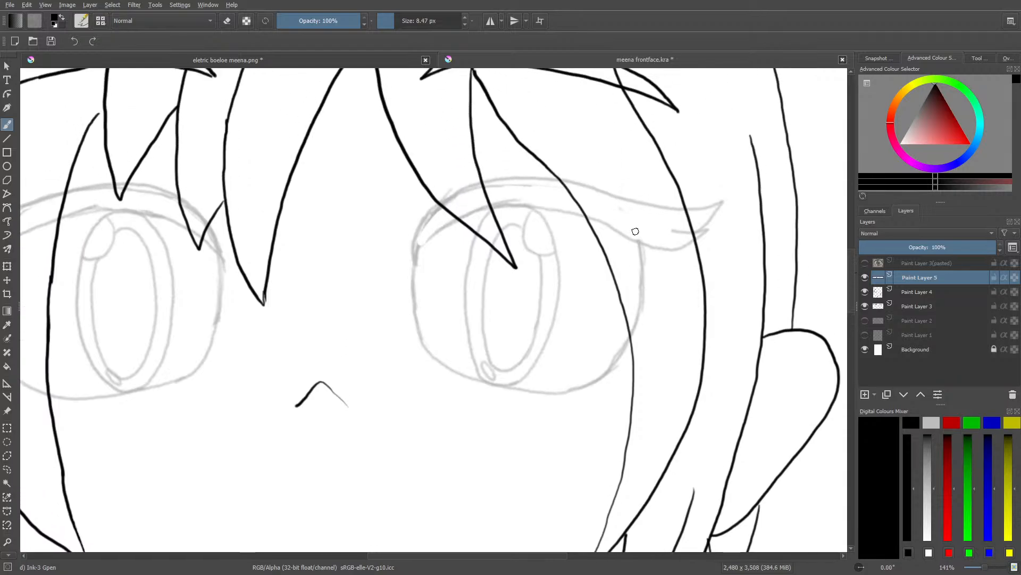
{"action": "left_click_drag", "start_coordinate": [375, 555], "coordinate": [292, 555]}
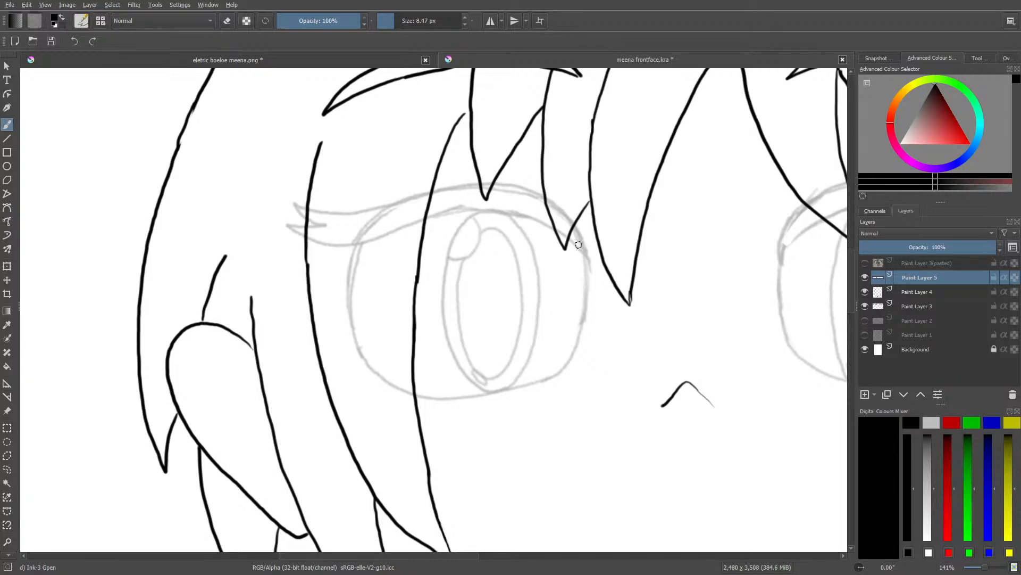
{"action": "mouse_move", "coordinate": [575, 246]}
{"action": "left_mouse_down"}
{"action": "mouse_move", "coordinate": [524, 216]}
{"action": "mouse_move", "coordinate": [449, 209]}
{"action": "left_mouse_up"}
{"action": "mouse_move", "coordinate": [450, 208]}
{"action": "left_mouse_down"}
{"action": "mouse_move", "coordinate": [348, 242]}
{"action": "mouse_move", "coordinate": [283, 224]}
{"action": "mouse_move", "coordinate": [324, 224]}
{"action": "mouse_move", "coordinate": [289, 202]}
{"action": "mouse_move", "coordinate": [364, 213]}
{"action": "mouse_move", "coordinate": [482, 184]}
{"action": "mouse_move", "coordinate": [547, 201]}
{"action": "mouse_move", "coordinate": [587, 256]}
{"action": "left_mouse_up"}
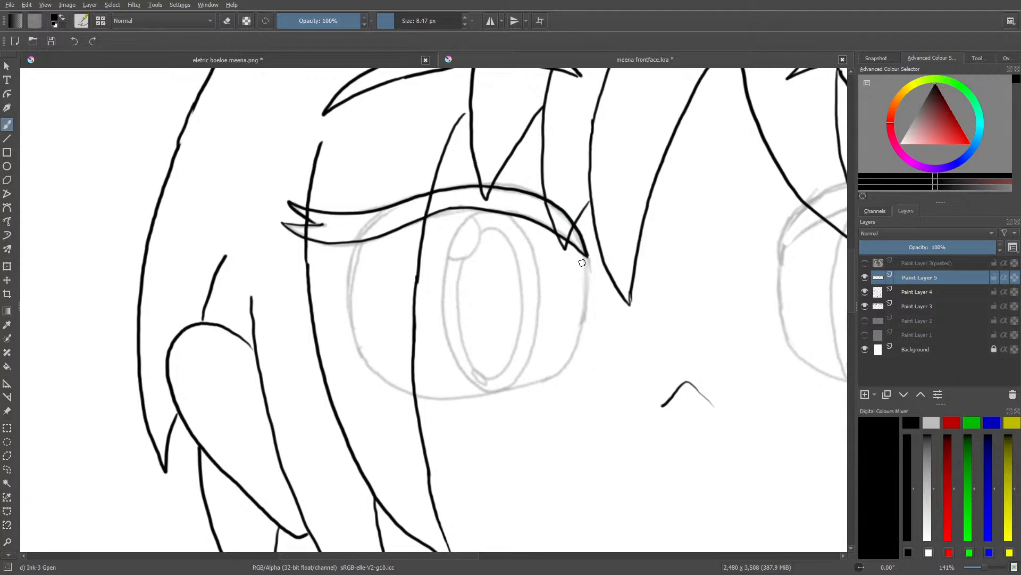
Step: Ink the rounded eyeball outline below the left-hand eye's lash, from the inner corner around to the outer side
{"action": "left_click_drag", "start_coordinate": [585, 274], "coordinate": [585, 298]}
{"action": "left_click_drag", "start_coordinate": [573, 352], "coordinate": [566, 364]}
{"action": "left_click_drag", "start_coordinate": [513, 389], "coordinate": [411, 395]}
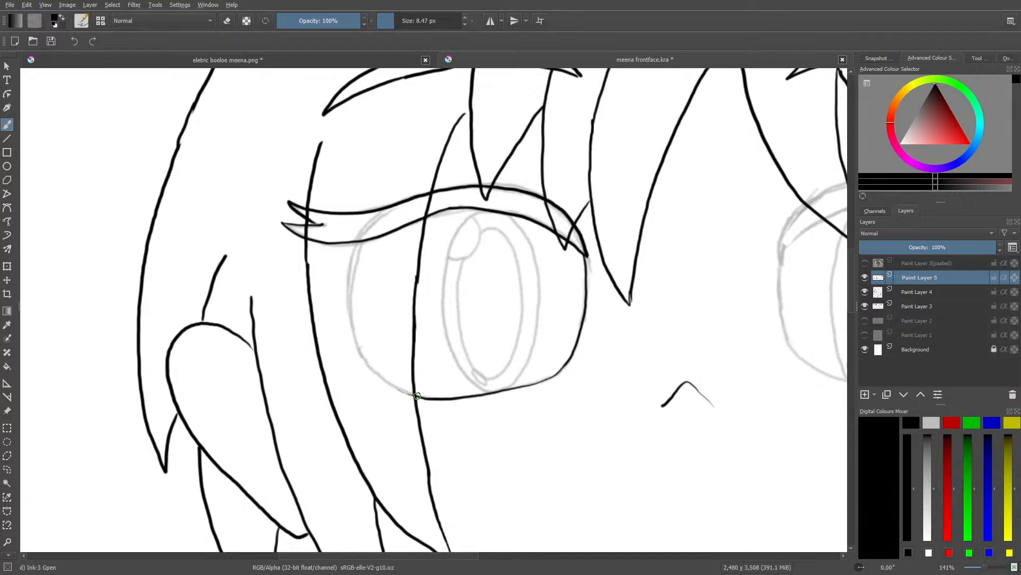
{"action": "left_click_drag", "start_coordinate": [408, 395], "coordinate": [354, 337]}
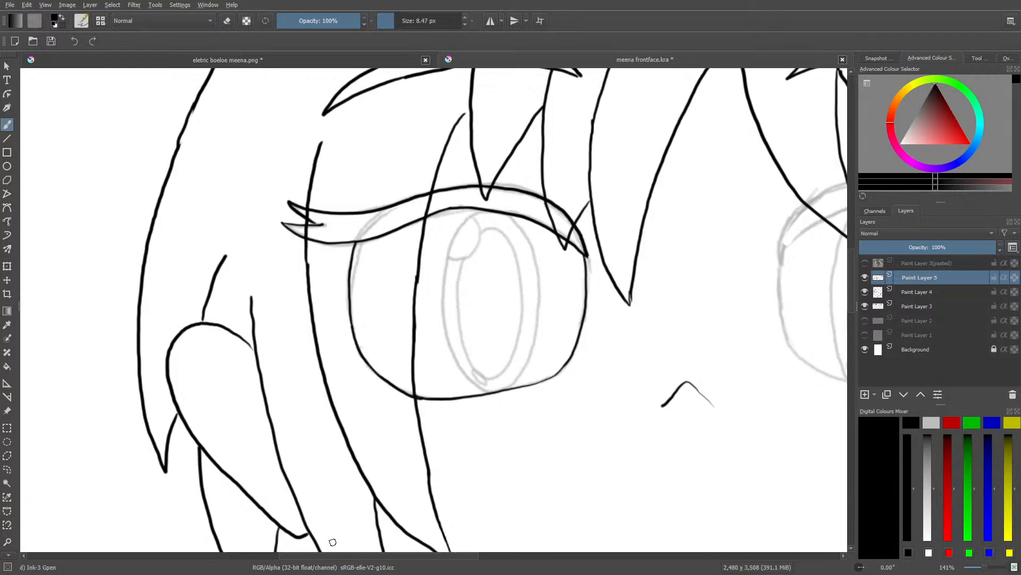
Step: Ink the closed upper lash shape of the right-hand eye with its pointed outer lashes
{"action": "left_click_drag", "start_coordinate": [359, 557], "coordinate": [452, 553]}
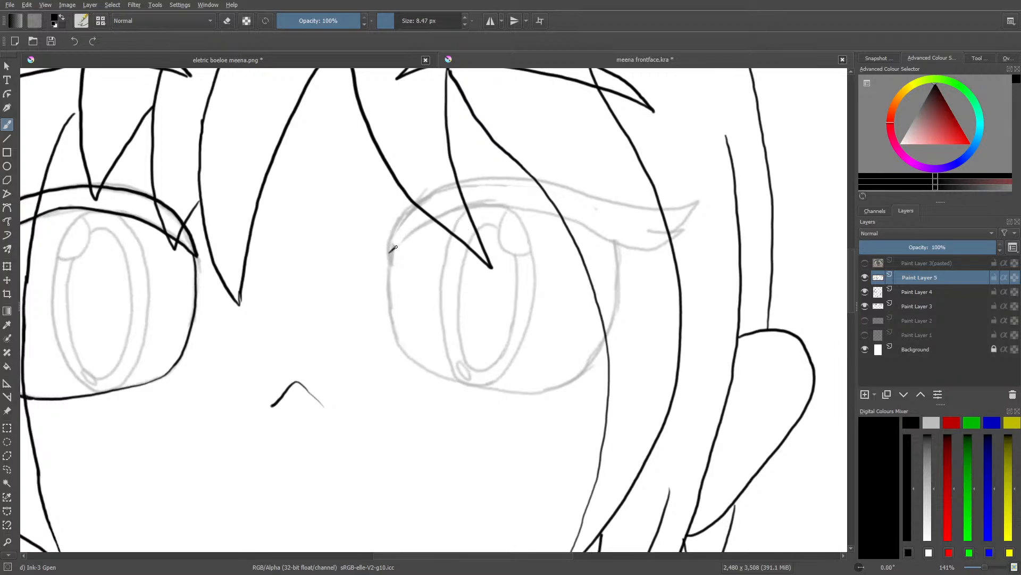
{"action": "mouse_move", "coordinate": [422, 224]}
{"action": "left_mouse_down"}
{"action": "mouse_move", "coordinate": [512, 203]}
{"action": "mouse_move", "coordinate": [650, 248]}
{"action": "mouse_move", "coordinate": [685, 232]}
{"action": "mouse_move", "coordinate": [648, 231]}
{"action": "mouse_move", "coordinate": [677, 232]}
{"action": "mouse_move", "coordinate": [697, 203]}
{"action": "mouse_move", "coordinate": [684, 206]}
{"action": "left_mouse_up"}
{"action": "mouse_move", "coordinate": [655, 210]}
{"action": "left_mouse_down"}
{"action": "mouse_move", "coordinate": [531, 182]}
{"action": "mouse_move", "coordinate": [459, 181]}
{"action": "mouse_move", "coordinate": [412, 204]}
{"action": "mouse_move", "coordinate": [388, 251]}
{"action": "left_mouse_up"}
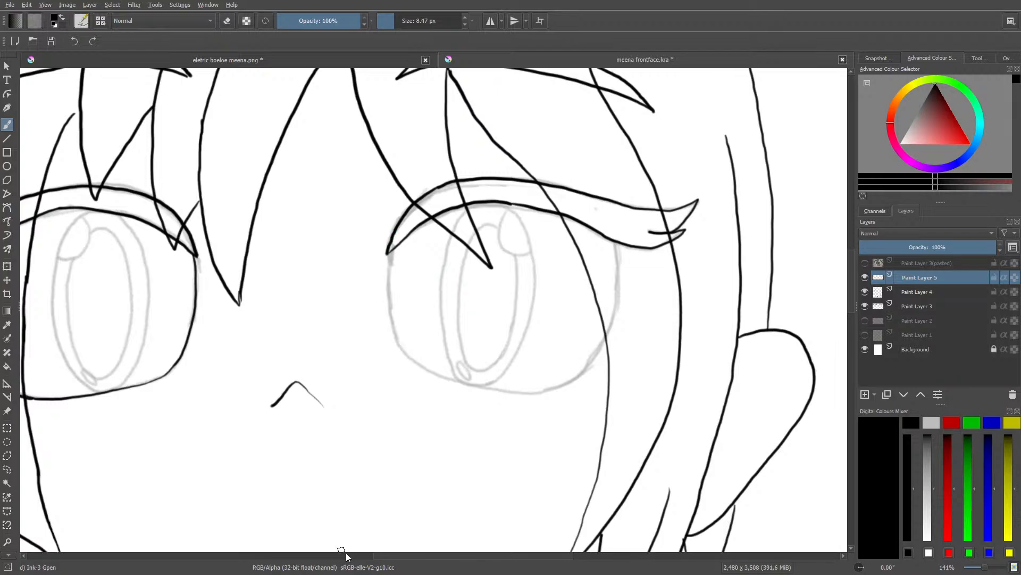
Step: Erase the outer stretch of the right-hand eye's upper lash line and redraw it as a lower, smoother curve into the lash tip
{"action": "mouse_move", "coordinate": [383, 555]}
{"action": "left_mouse_down"}
{"action": "mouse_move", "coordinate": [338, 555]}
{"action": "mouse_move", "coordinate": [399, 566]}
{"action": "mouse_move", "coordinate": [357, 566]}
{"action": "mouse_move", "coordinate": [414, 566]}
{"action": "left_mouse_up"}
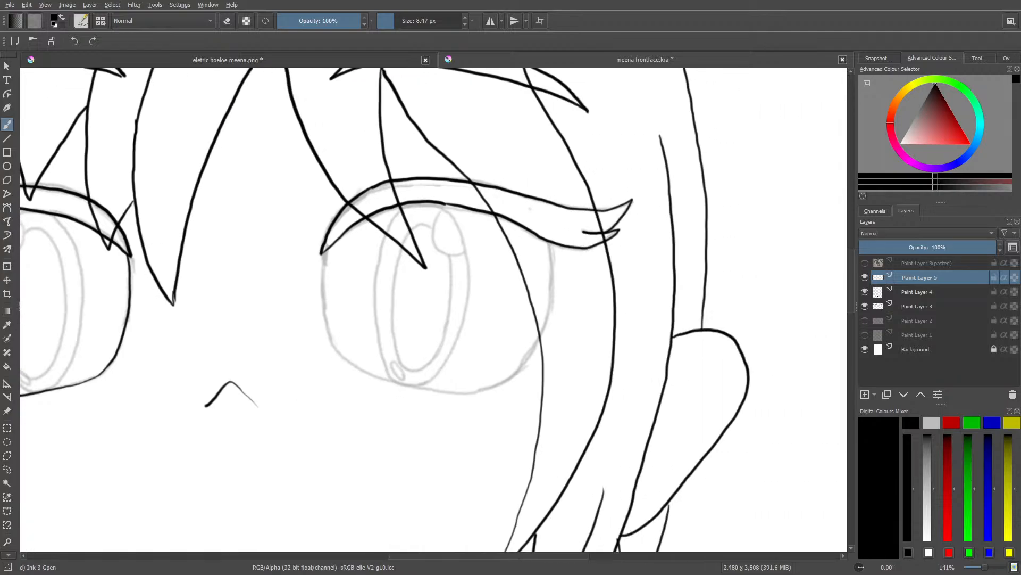
{"action": "key", "text": "e"}
{"action": "left_click_drag", "start_coordinate": [547, 186], "coordinate": [576, 200]}
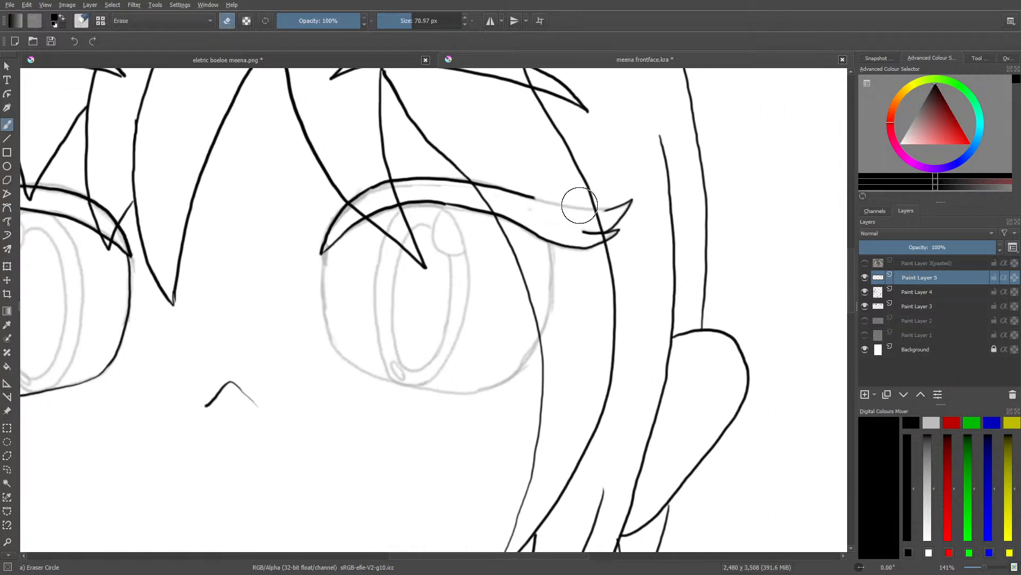
{"action": "key", "text": "e"}
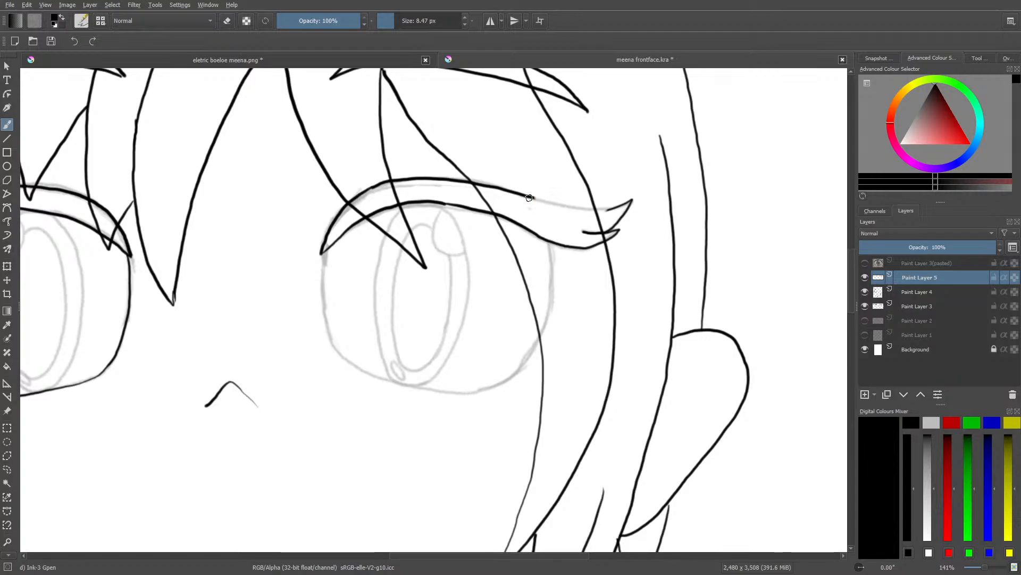
{"action": "left_click_drag", "start_coordinate": [558, 209], "coordinate": [573, 213]}
{"action": "key", "text": "e"}
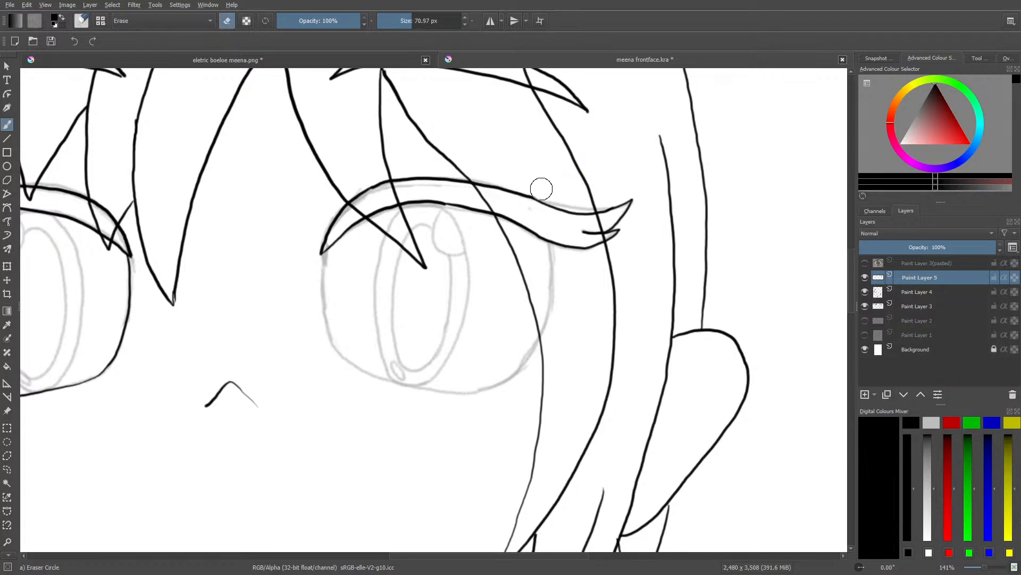
{"action": "mouse_move", "coordinate": [595, 201]}
{"action": "left_mouse_down"}
{"action": "mouse_move", "coordinate": [609, 203]}
{"action": "mouse_move", "coordinate": [548, 194]}
{"action": "left_mouse_up"}
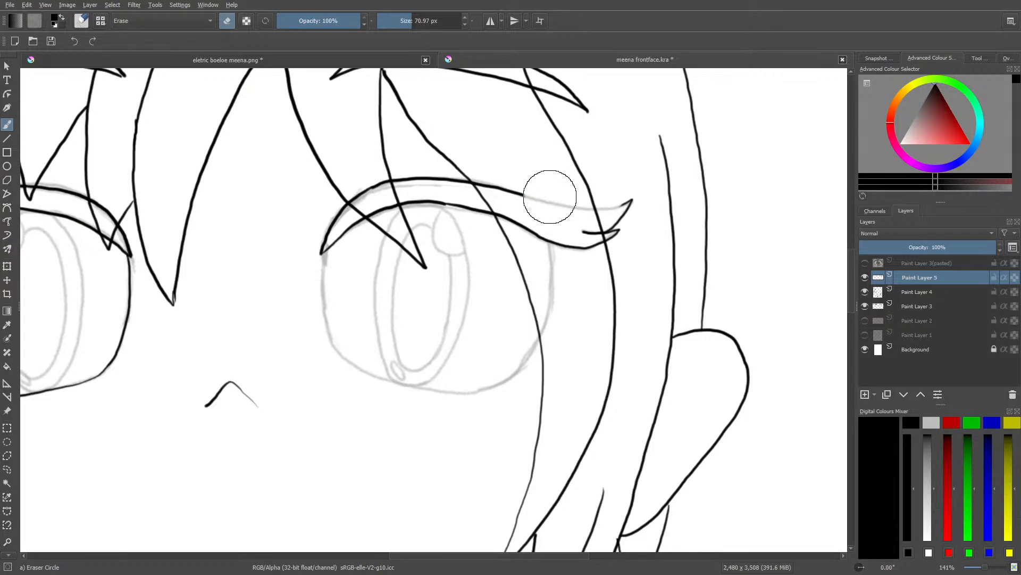
{"action": "key", "text": "e"}
{"action": "left_click_drag", "start_coordinate": [522, 194], "coordinate": [563, 210]}
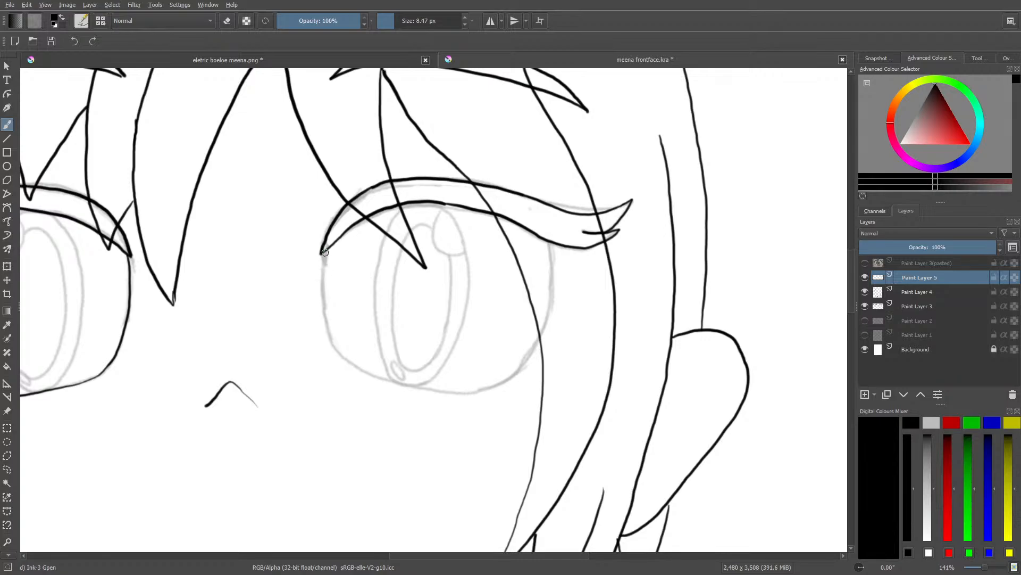
Step: Ink the rounded eyeball outline below the right-hand eye's lash, from the inner corner around to the outer side
{"action": "mouse_move", "coordinate": [321, 253]}
{"action": "left_mouse_down"}
{"action": "mouse_move", "coordinate": [325, 324]}
{"action": "mouse_move", "coordinate": [345, 360]}
{"action": "left_mouse_up"}
{"action": "mouse_move", "coordinate": [342, 358]}
{"action": "left_mouse_down"}
{"action": "mouse_move", "coordinate": [439, 393]}
{"action": "mouse_move", "coordinate": [498, 385]}
{"action": "mouse_move", "coordinate": [541, 333]}
{"action": "mouse_move", "coordinate": [553, 252]}
{"action": "left_mouse_up"}
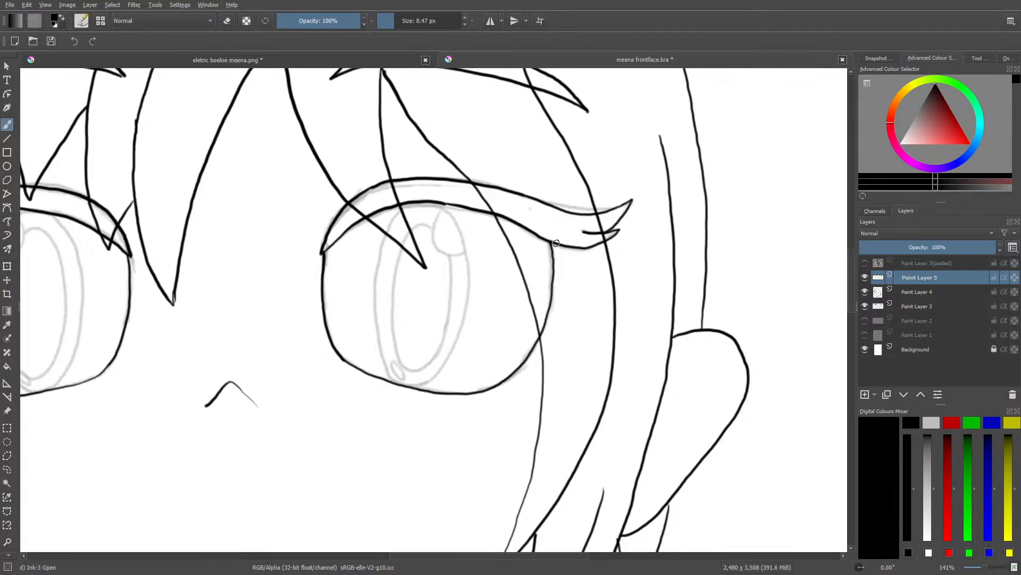
Step: Ink the iris, the oval pupil and the large and small highlights of the left-hand eye
{"action": "left_click_drag", "start_coordinate": [405, 555], "coordinate": [312, 561]}
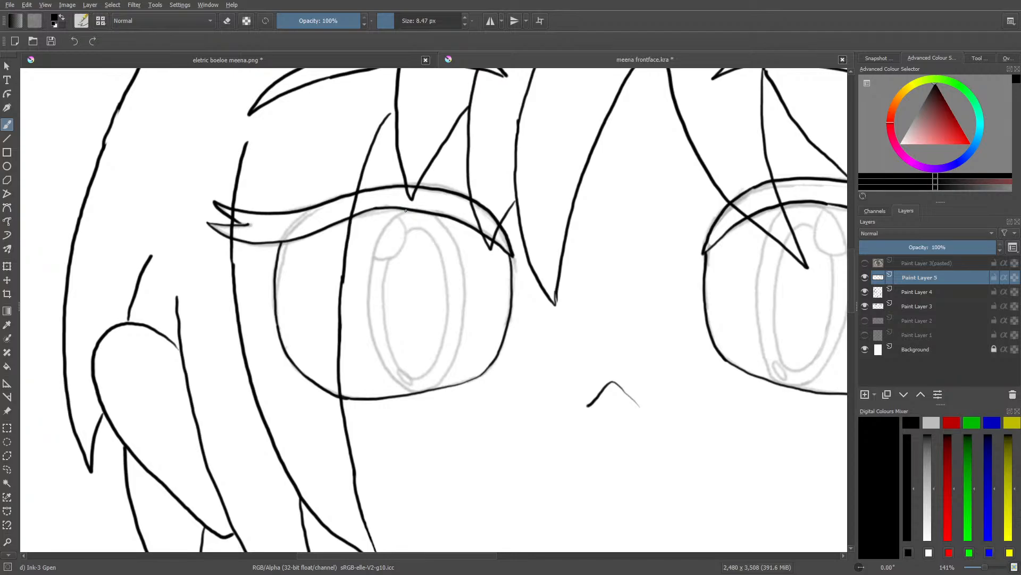
{"action": "mouse_move", "coordinate": [381, 230]}
{"action": "left_mouse_down"}
{"action": "mouse_move", "coordinate": [367, 274]}
{"action": "mouse_move", "coordinate": [371, 330]}
{"action": "mouse_move", "coordinate": [386, 372]}
{"action": "mouse_move", "coordinate": [415, 394]}
{"action": "mouse_move", "coordinate": [452, 365]}
{"action": "mouse_move", "coordinate": [467, 319]}
{"action": "mouse_move", "coordinate": [461, 259]}
{"action": "mouse_move", "coordinate": [442, 223]}
{"action": "left_mouse_up"}
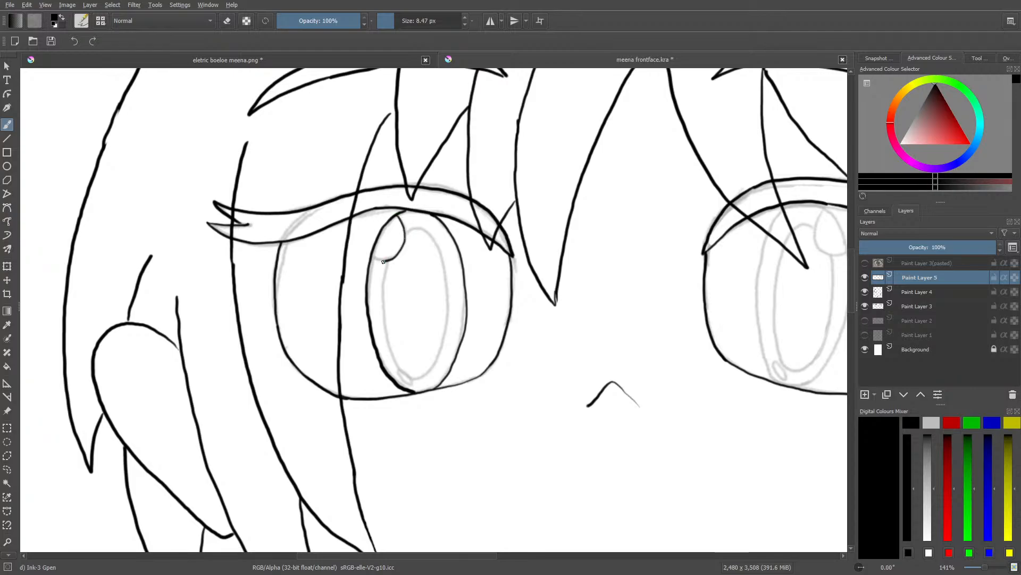
{"action": "mouse_move", "coordinate": [383, 262]}
{"action": "left_mouse_down"}
{"action": "mouse_move", "coordinate": [374, 259]}
{"action": "mouse_move", "coordinate": [384, 337]}
{"action": "mouse_move", "coordinate": [403, 371]}
{"action": "mouse_move", "coordinate": [424, 376]}
{"action": "mouse_move", "coordinate": [450, 313]}
{"action": "mouse_move", "coordinate": [434, 238]}
{"action": "left_mouse_up"}
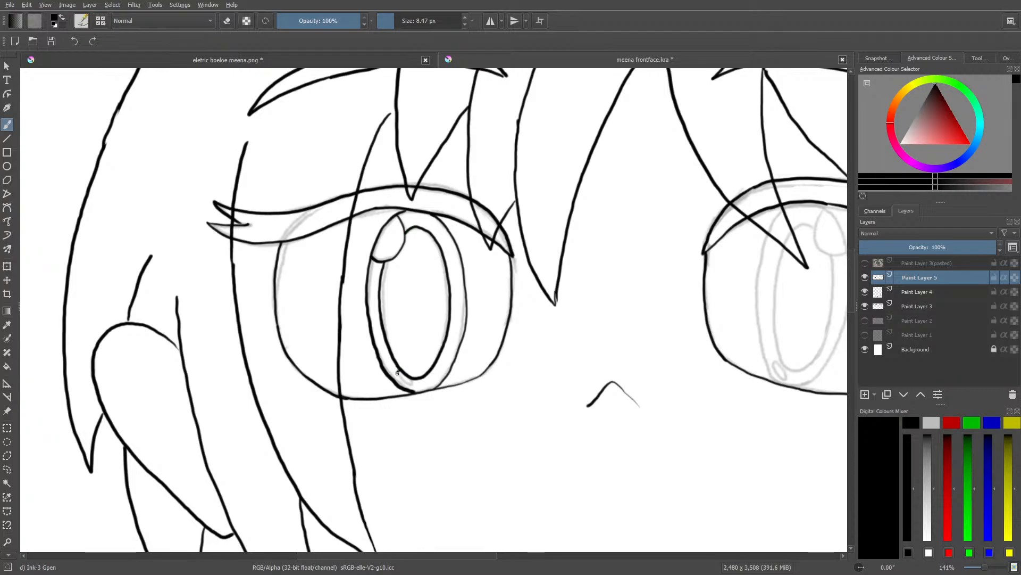
{"action": "mouse_move", "coordinate": [403, 380]}
{"action": "left_mouse_down"}
{"action": "mouse_move", "coordinate": [412, 385]}
{"action": "mouse_move", "coordinate": [402, 372]}
{"action": "mouse_move", "coordinate": [399, 391]}
{"action": "left_mouse_up"}
Step: Ink the small lower highlight, the large upper highlight and the iris sides of the right-hand eye
{"action": "left_click_drag", "start_coordinate": [366, 556], "coordinate": [428, 528]}
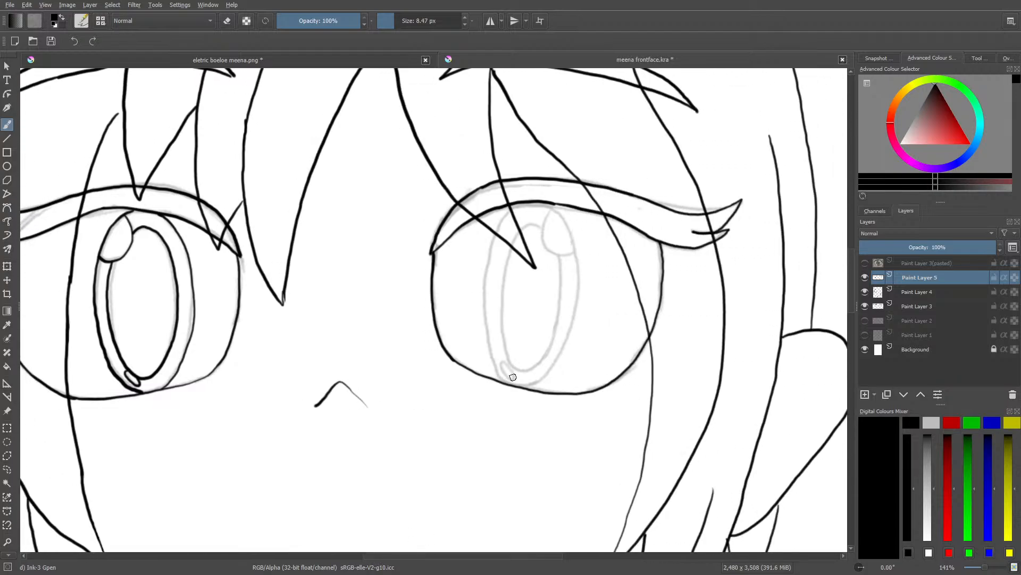
{"action": "left_click_drag", "start_coordinate": [510, 368], "coordinate": [501, 365]}
{"action": "mouse_move", "coordinate": [551, 210]}
{"action": "left_mouse_down"}
{"action": "mouse_move", "coordinate": [544, 245]}
{"action": "mouse_move", "coordinate": [558, 257]}
{"action": "mouse_move", "coordinate": [574, 256]}
{"action": "mouse_move", "coordinate": [569, 228]}
{"action": "left_mouse_up"}
{"action": "mouse_move", "coordinate": [576, 258]}
{"action": "left_mouse_down"}
{"action": "mouse_move", "coordinate": [570, 329]}
{"action": "mouse_move", "coordinate": [540, 380]}
{"action": "left_mouse_up"}
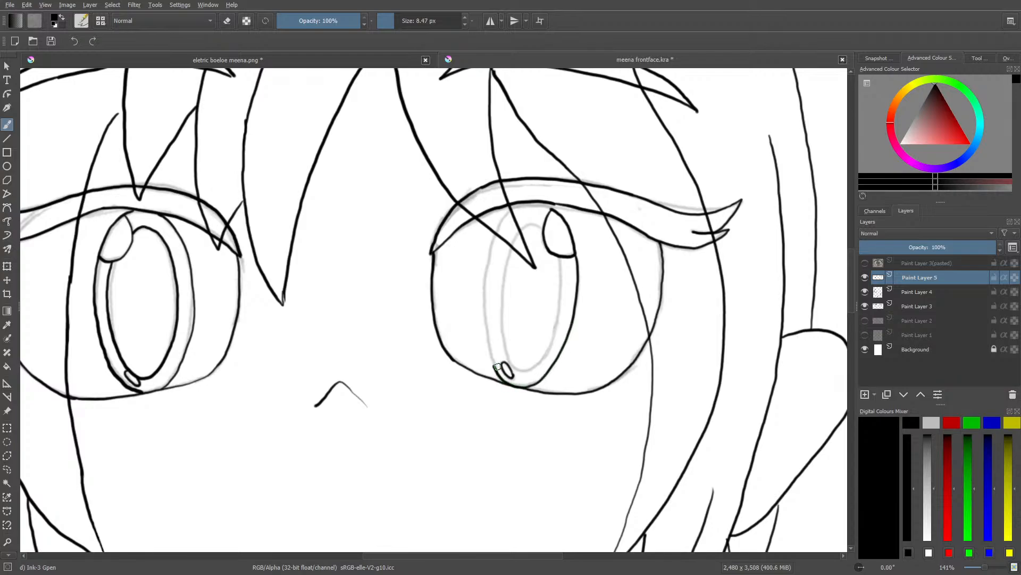
{"action": "mouse_move", "coordinate": [494, 367]}
{"action": "left_mouse_down"}
{"action": "mouse_move", "coordinate": [485, 305]}
{"action": "mouse_move", "coordinate": [500, 227]}
{"action": "left_mouse_up"}
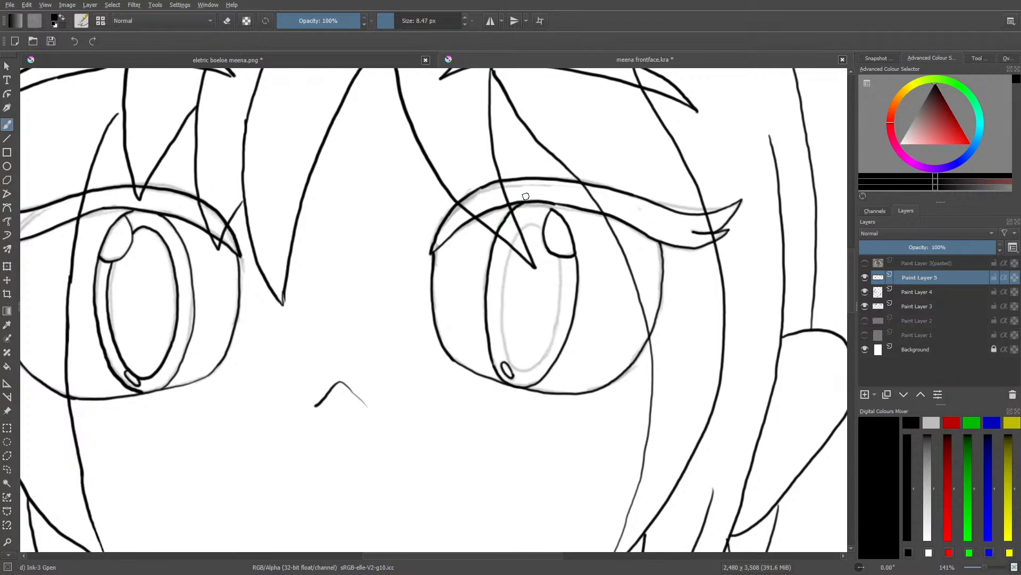
Step: Close the top of the right-hand eye's iris and ink the oval pupil inside it
{"action": "right_click", "coordinate": [551, 209]}
{"action": "left_click", "coordinate": [485, 103]}
{"action": "left_click_drag", "start_coordinate": [552, 208], "coordinate": [543, 205]}
{"action": "mouse_move", "coordinate": [559, 259]}
{"action": "left_mouse_down"}
{"action": "mouse_move", "coordinate": [552, 342]}
{"action": "mouse_move", "coordinate": [531, 369]}
{"action": "mouse_move", "coordinate": [506, 357]}
{"action": "mouse_move", "coordinate": [500, 314]}
{"action": "mouse_move", "coordinate": [507, 249]}
{"action": "mouse_move", "coordinate": [534, 224]}
{"action": "left_mouse_up"}
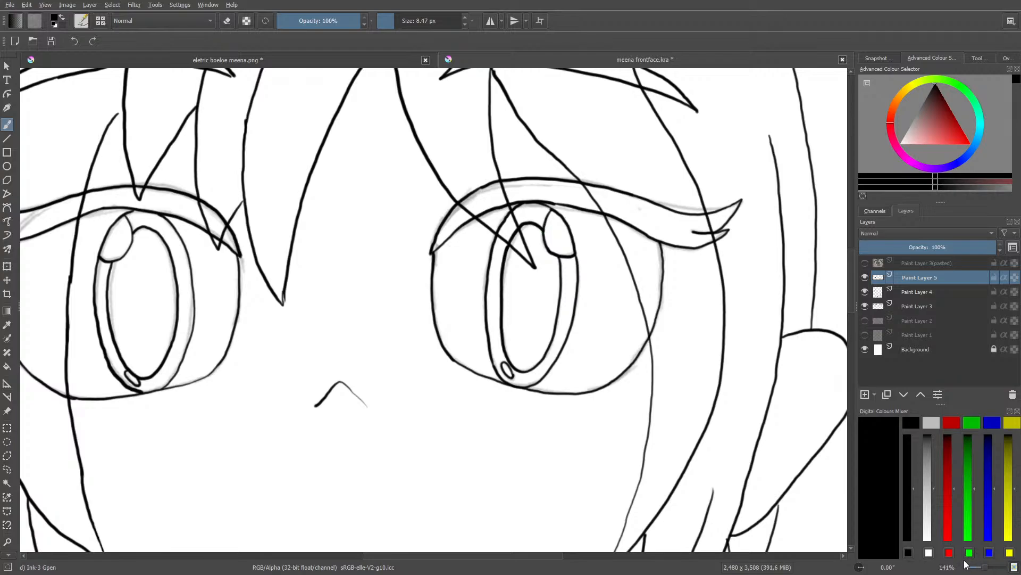
Step: Clear the selection in the reference image eletric boeloe meena.png and return to meena frontface.kra with the freehand brush
{"action": "left_click_drag", "start_coordinate": [968, 567], "coordinate": [984, 572]}
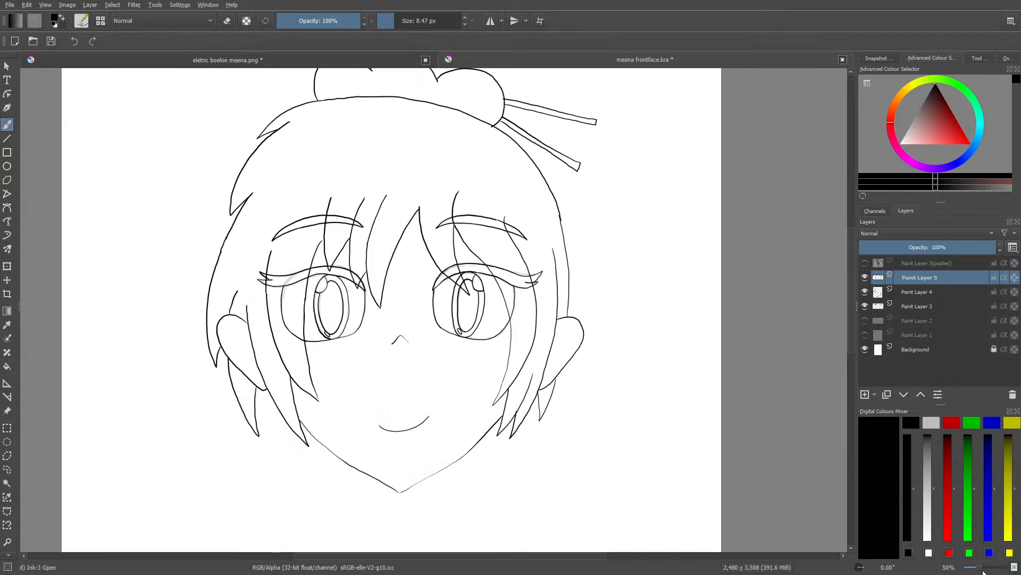
{"action": "left_click", "coordinate": [276, 64]}
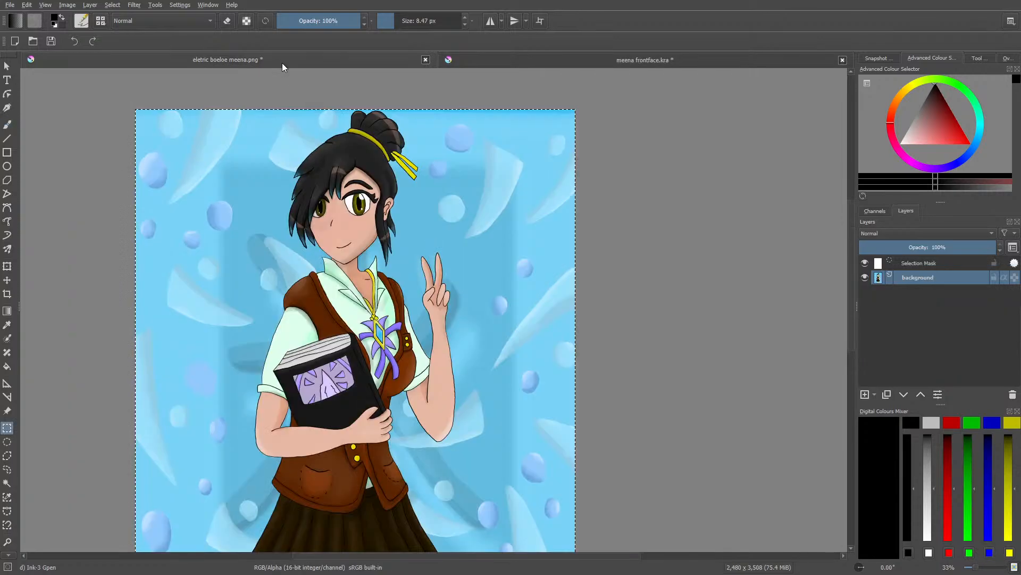
{"action": "left_click", "coordinate": [469, 62]}
{"action": "left_click", "coordinate": [327, 62]}
{"action": "left_click", "coordinate": [113, 6]}
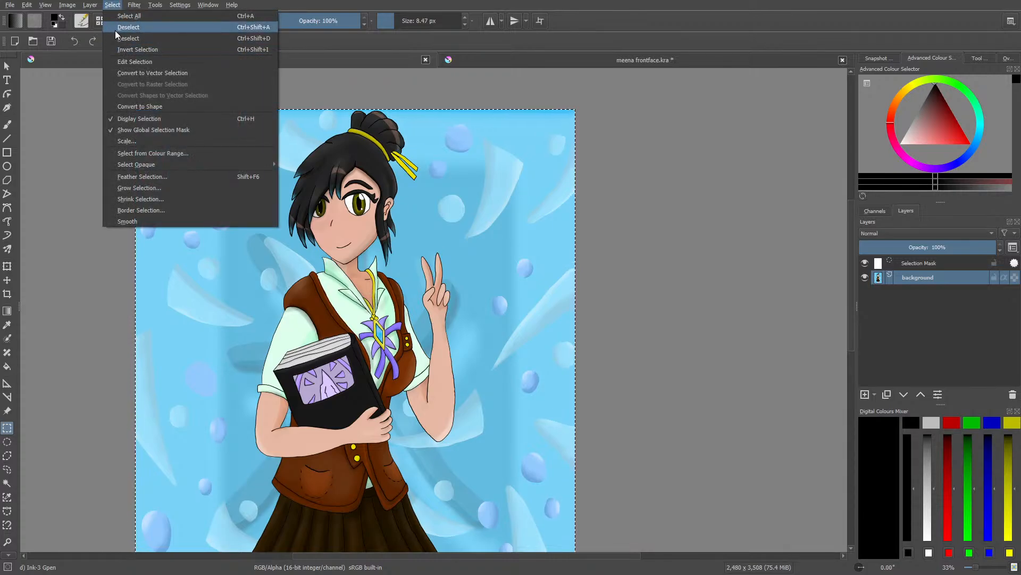
{"action": "left_click", "coordinate": [117, 29]}
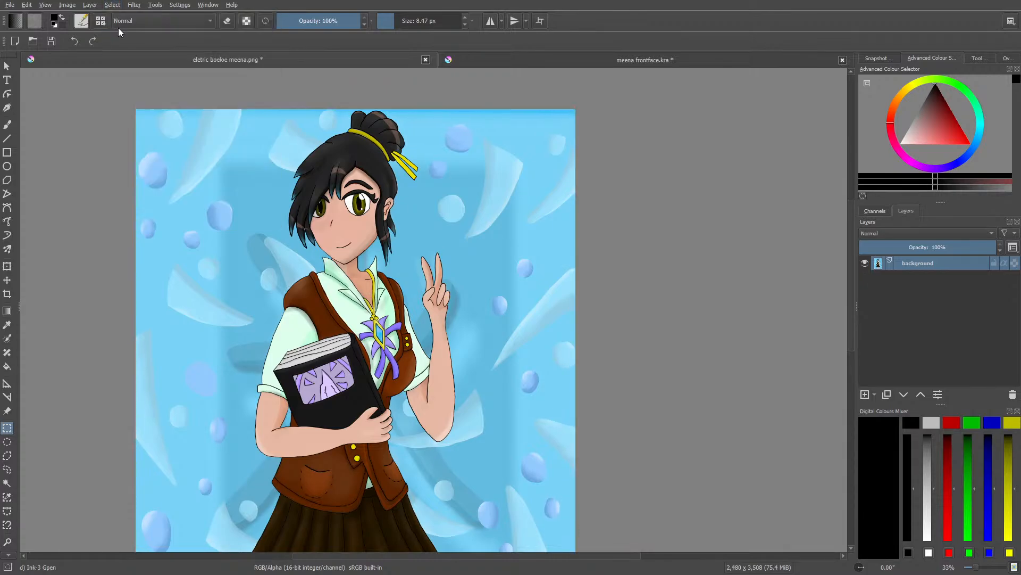
{"action": "left_click", "coordinate": [8, 125]}
{"action": "left_click", "coordinate": [520, 60]}
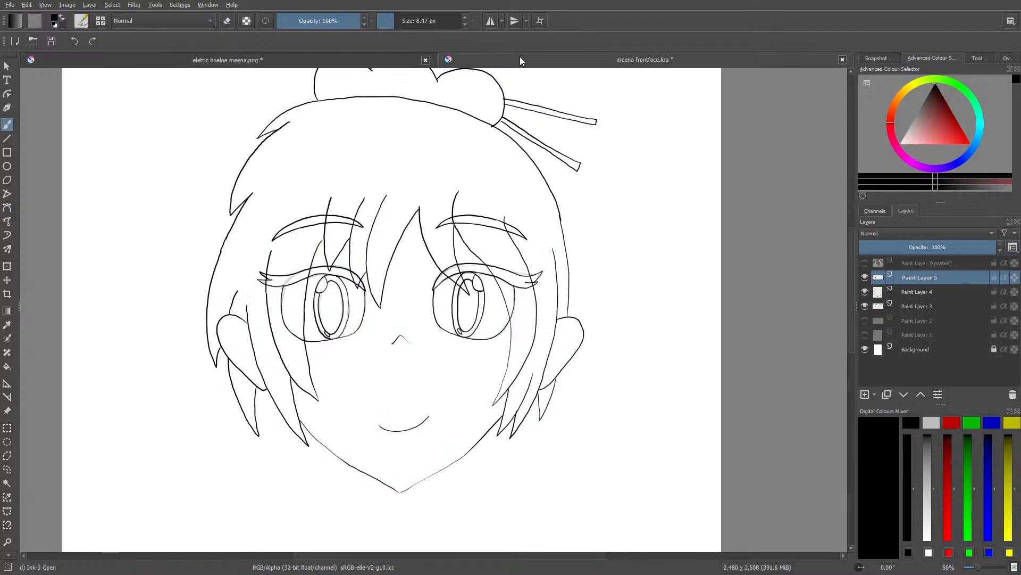
Step: Make Paint Layer 2 and Paint Layer 1 visible again to reveal the guidelines and the neck and shoulder sketch
{"action": "left_click", "coordinate": [865, 321]}
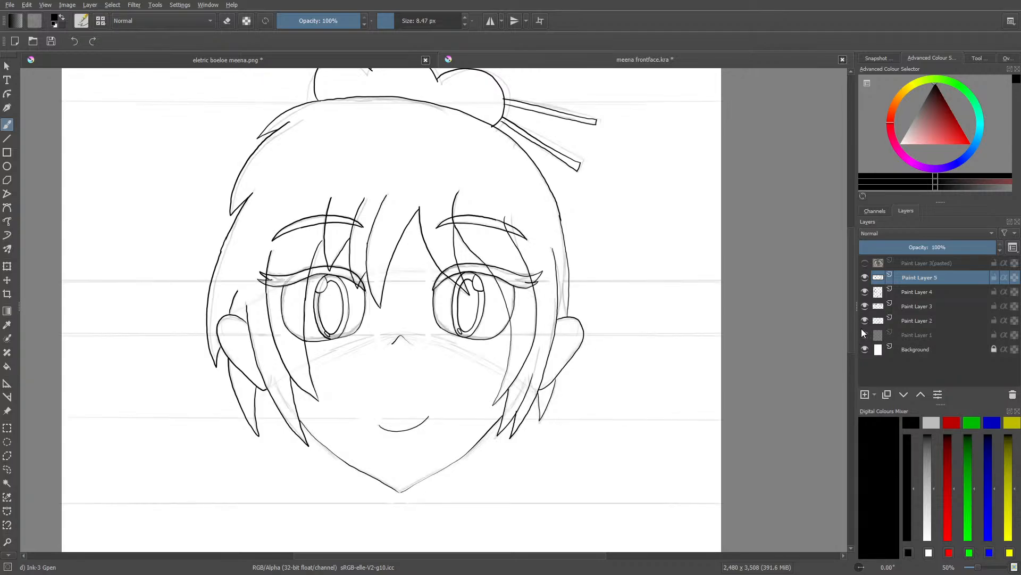
{"action": "left_click", "coordinate": [865, 335]}
Step: Turn on horizontal mirroring, ink both sides of the neck curving out toward the shoulders, and clean up the line ends with the eraser
{"action": "left_click_drag", "start_coordinate": [851, 291], "coordinate": [855, 354]}
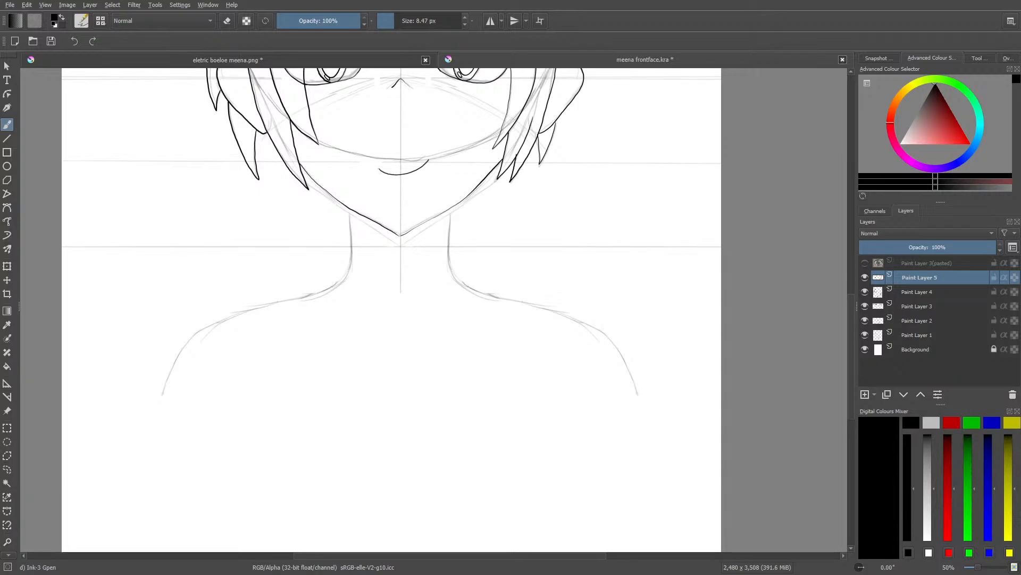
{"action": "right_click", "coordinate": [336, 180]}
{"action": "right_click", "coordinate": [295, 93]}
{"action": "left_click", "coordinate": [490, 23]}
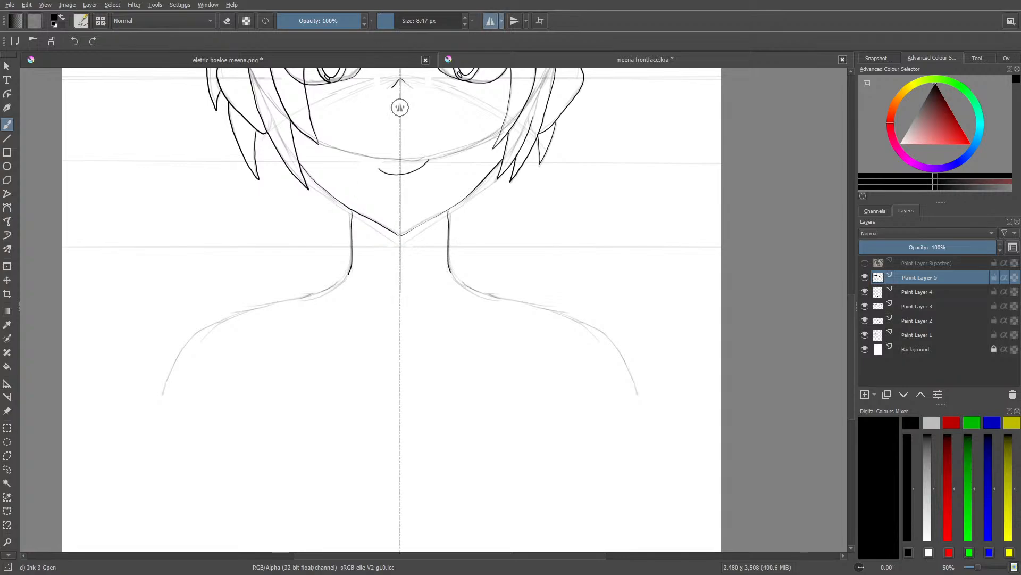
{"action": "mouse_move", "coordinate": [348, 273]}
{"action": "left_mouse_down"}
{"action": "mouse_move", "coordinate": [321, 296]}
{"action": "mouse_move", "coordinate": [242, 323]}
{"action": "mouse_move", "coordinate": [216, 310]}
{"action": "mouse_move", "coordinate": [311, 296]}
{"action": "mouse_move", "coordinate": [310, 311]}
{"action": "left_mouse_up"}
{"action": "key", "text": "slash"}
{"action": "right_click", "coordinate": [311, 298]}
{"action": "left_click", "coordinate": [312, 297]}
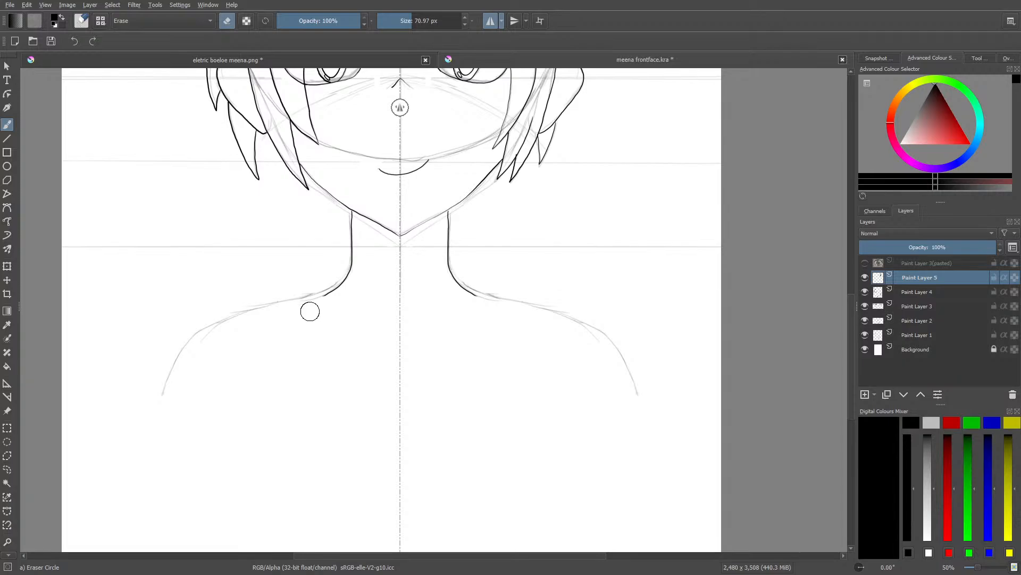
Step: Ink both shoulder lines symmetrically from the base of the neck down to the upper arms, and tidy the joins with the eraser
{"action": "key", "text": "slash"}
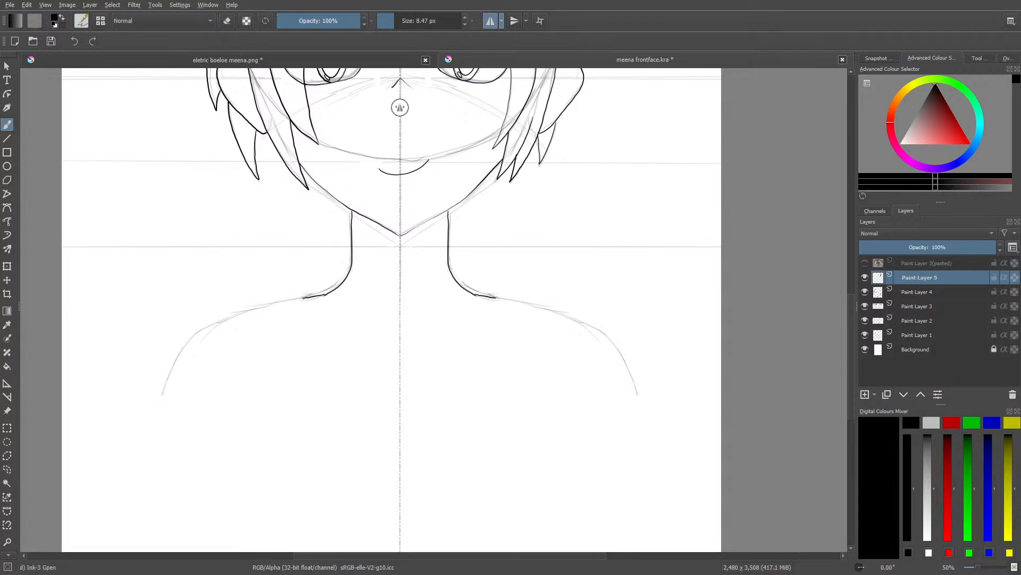
{"action": "left_click_drag", "start_coordinate": [303, 297], "coordinate": [267, 304]}
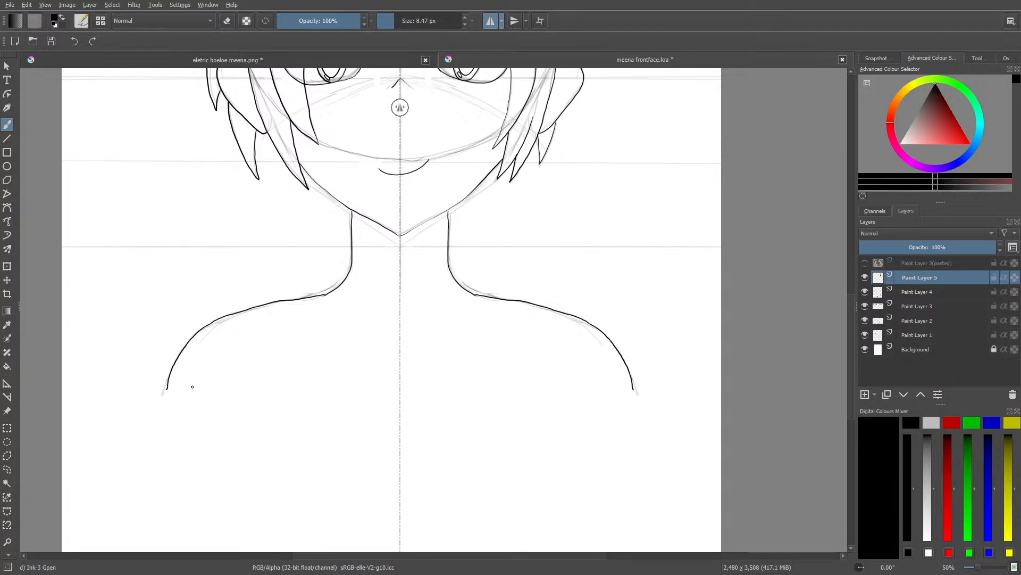
{"action": "key", "text": "slash"}
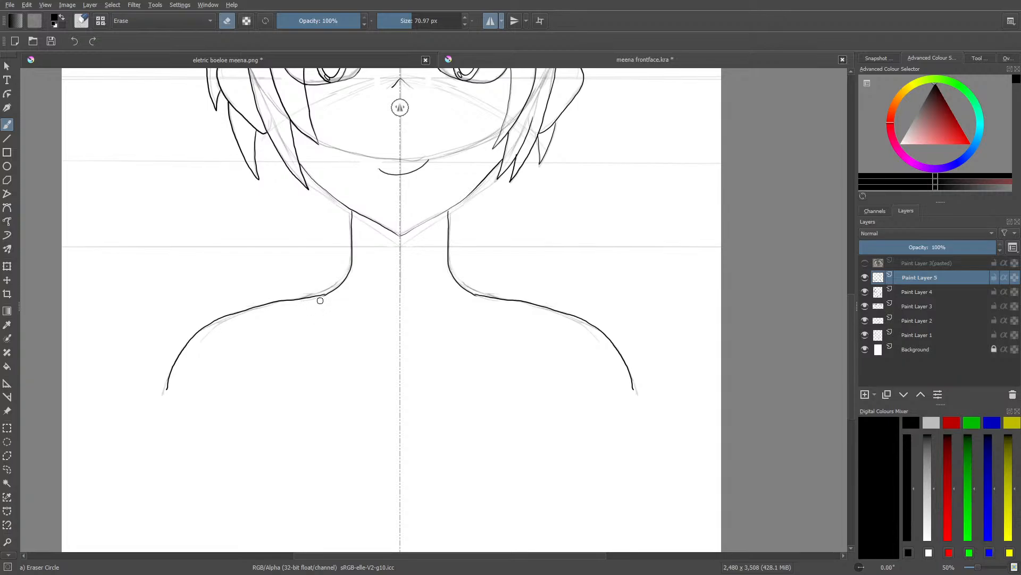
{"action": "key", "text": "slash"}
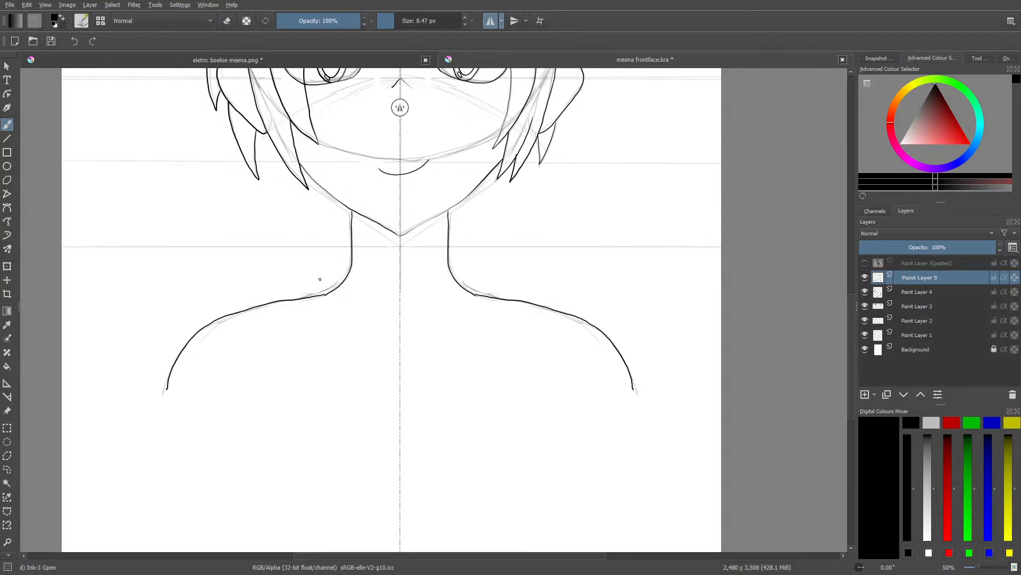
{"action": "right_click", "coordinate": [325, 281]}
{"action": "left_click", "coordinate": [412, 140]}
Step: Check what the two line-art layers contain by toggling their visibility, and merge Paint Layer 5 down into Paint Layer 4
{"action": "left_click_drag", "start_coordinate": [851, 317], "coordinate": [856, 251]}
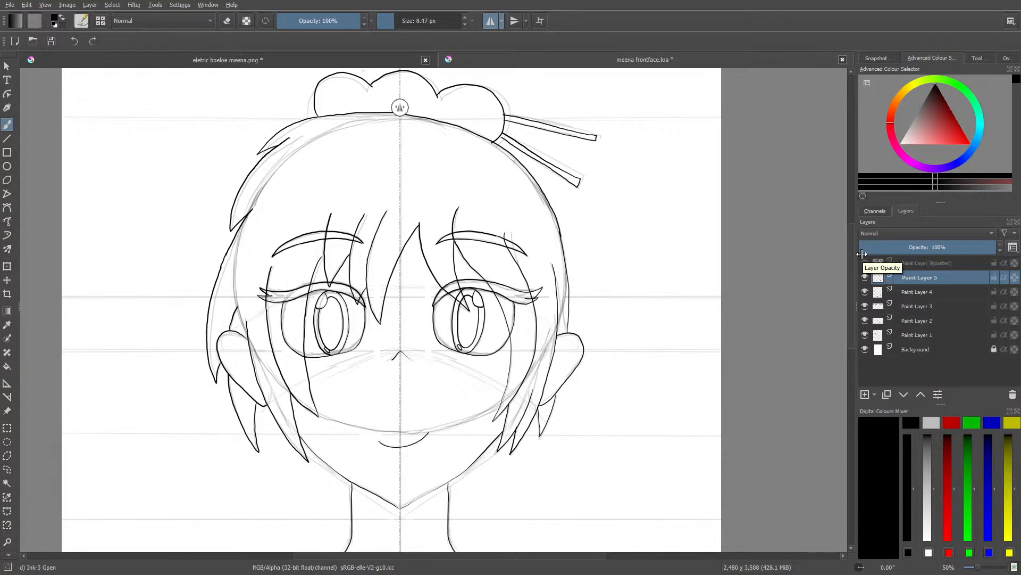
{"action": "left_click", "coordinate": [865, 277]}
{"action": "left_click", "coordinate": [865, 291]}
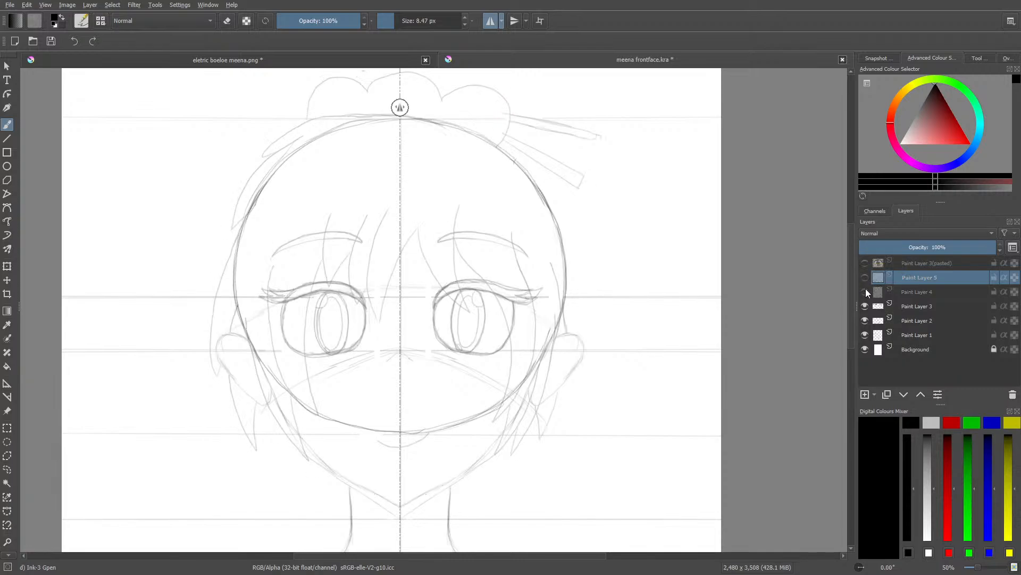
{"action": "left_click", "coordinate": [865, 292]}
{"action": "left_click", "coordinate": [865, 277]}
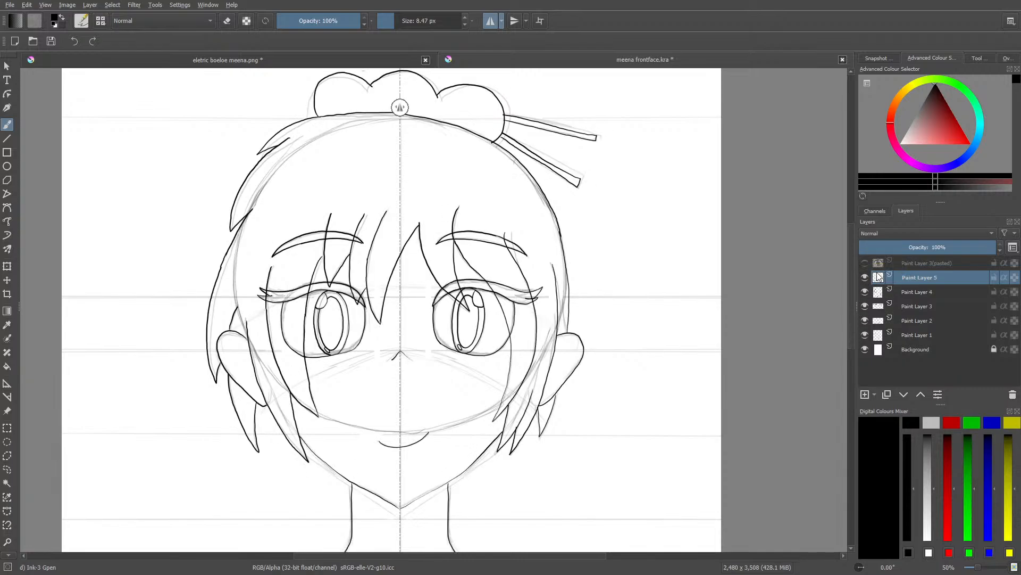
{"action": "right_click", "coordinate": [911, 276]}
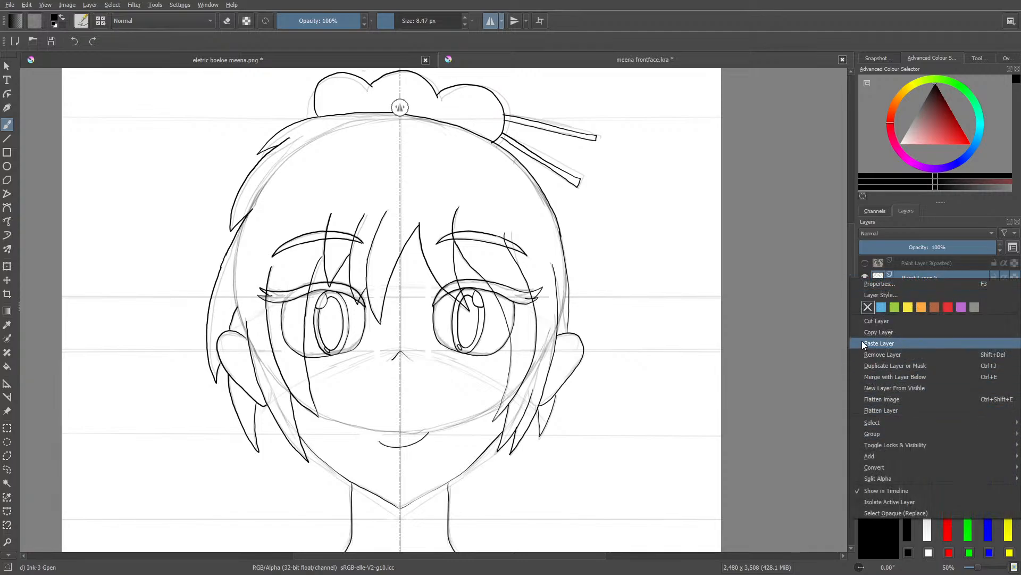
{"action": "left_click", "coordinate": [866, 378]}
{"action": "left_click", "coordinate": [864, 278]}
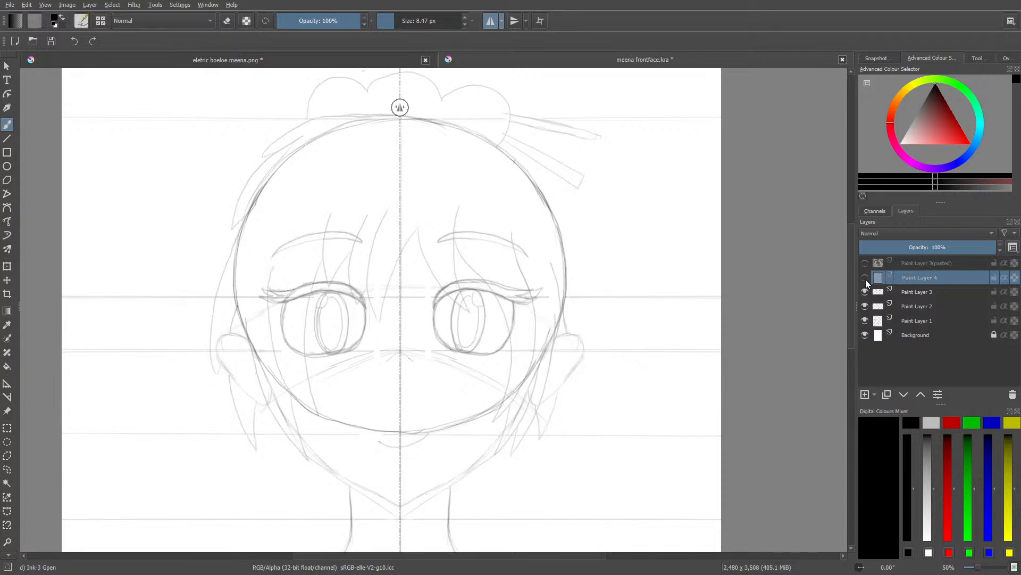
{"action": "left_click", "coordinate": [866, 279]}
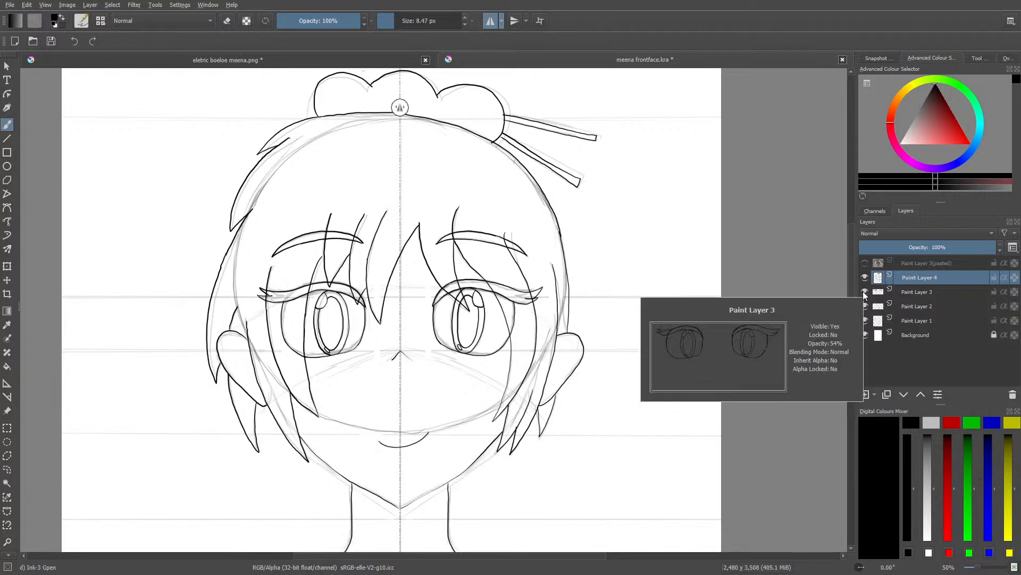
Step: Hide Paint Layer 3, Paint Layer 2 and Paint Layer 1 to leave the line art over the background
{"action": "left_click", "coordinate": [865, 292]}
{"action": "left_click", "coordinate": [864, 305]}
{"action": "left_click", "coordinate": [865, 320]}
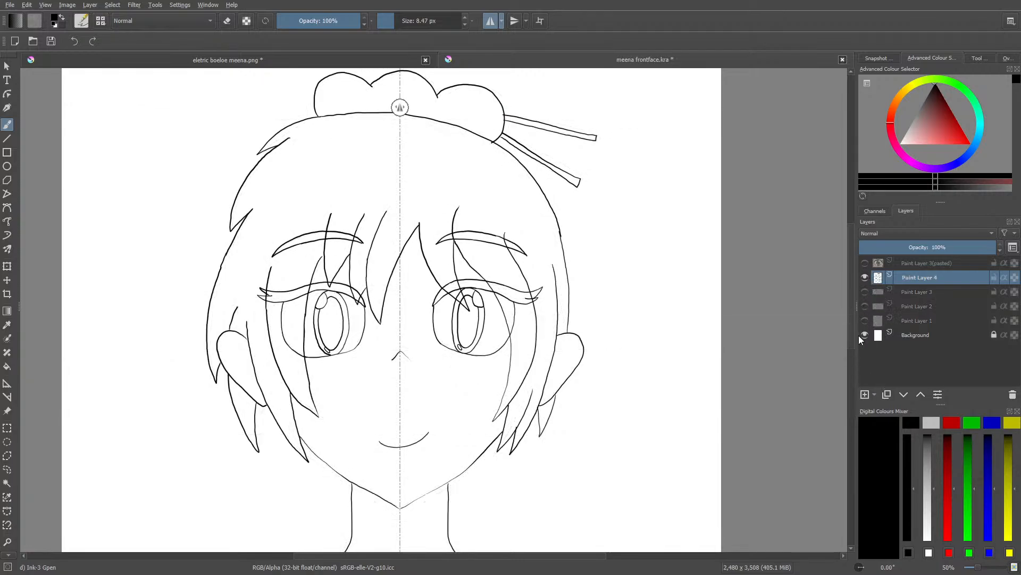
Step: Delete the sketch layers Paint Layer 1, Paint Layer 2 and Paint Layer 3, and the pasted reference layer Paint Layer 3(pasted)
{"action": "left_click", "coordinate": [899, 321]}
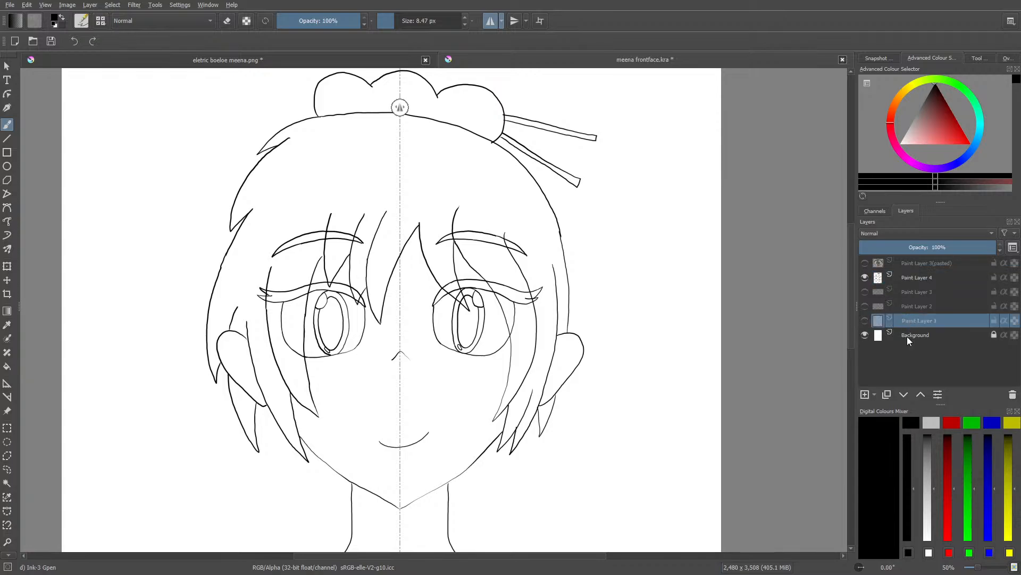
{"action": "left_click", "coordinate": [1012, 395]}
{"action": "left_click", "coordinate": [924, 302]}
{"action": "left_click", "coordinate": [1011, 394]}
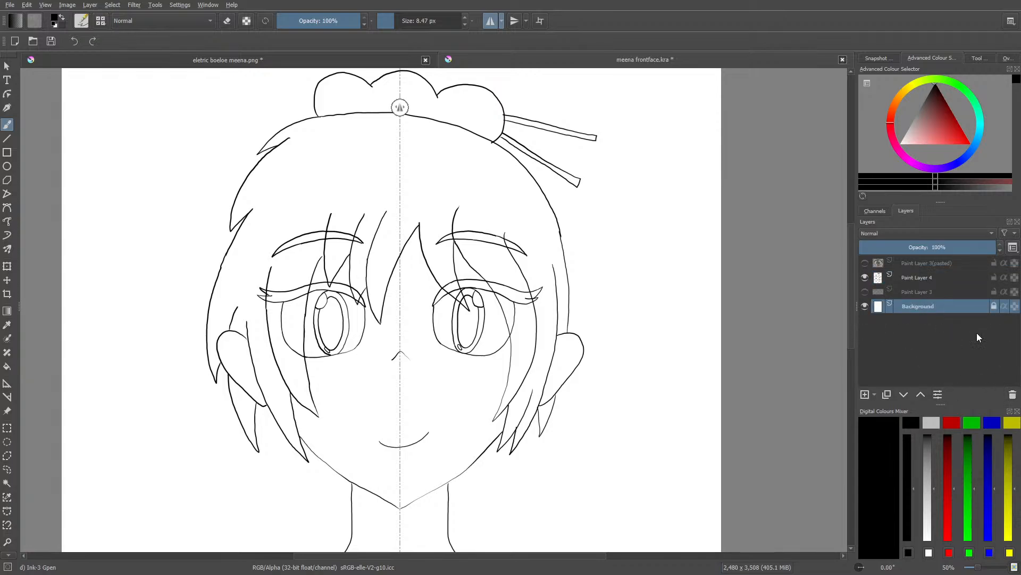
{"action": "left_click", "coordinate": [908, 291]}
{"action": "left_click", "coordinate": [1013, 394]}
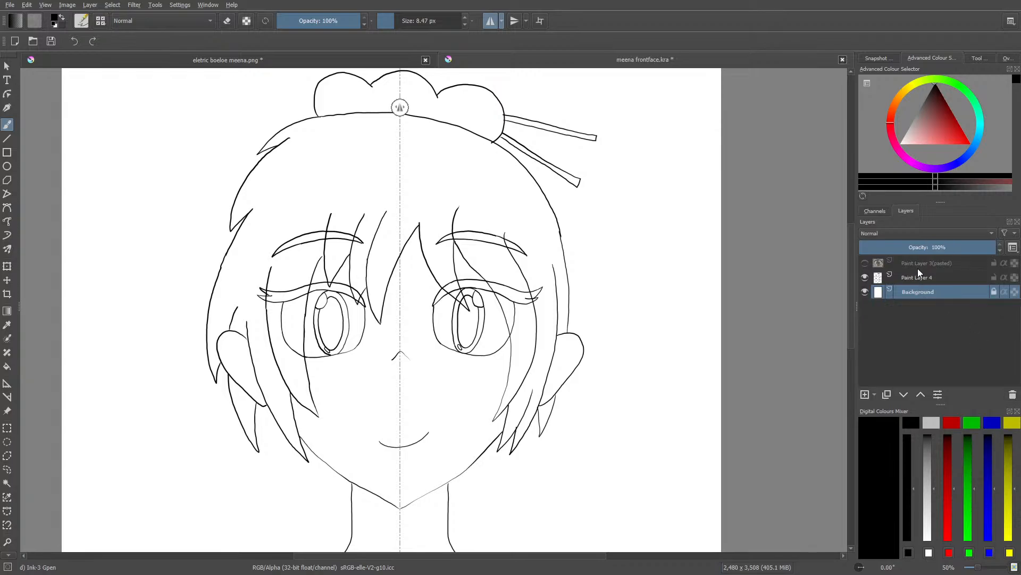
{"action": "left_click", "coordinate": [919, 265]}
{"action": "left_click", "coordinate": [1013, 395]}
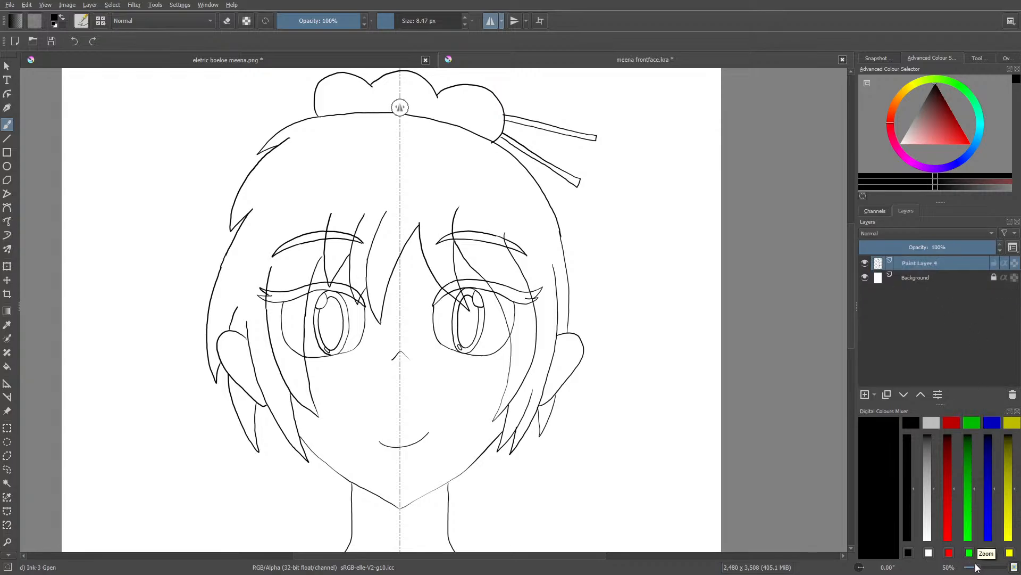
Step: Turn off horizontal mirroring and add a new paint layer directly beneath the line art on Paint Layer 4
{"action": "mouse_move", "coordinate": [978, 567]}
{"action": "left_mouse_down"}
{"action": "mouse_move", "coordinate": [967, 569]}
{"action": "mouse_move", "coordinate": [982, 572]}
{"action": "left_mouse_up"}
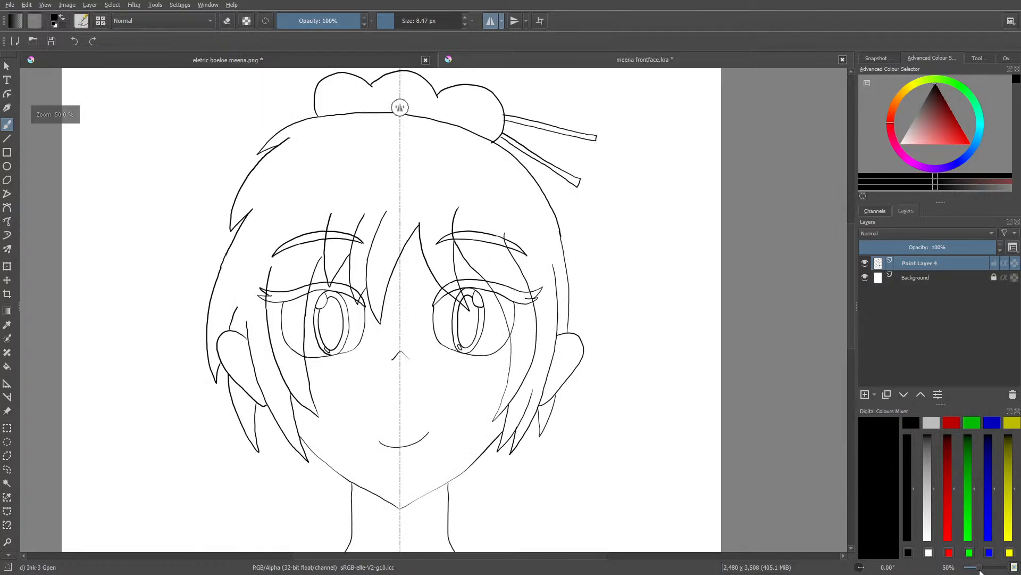
{"action": "left_click", "coordinate": [490, 22]}
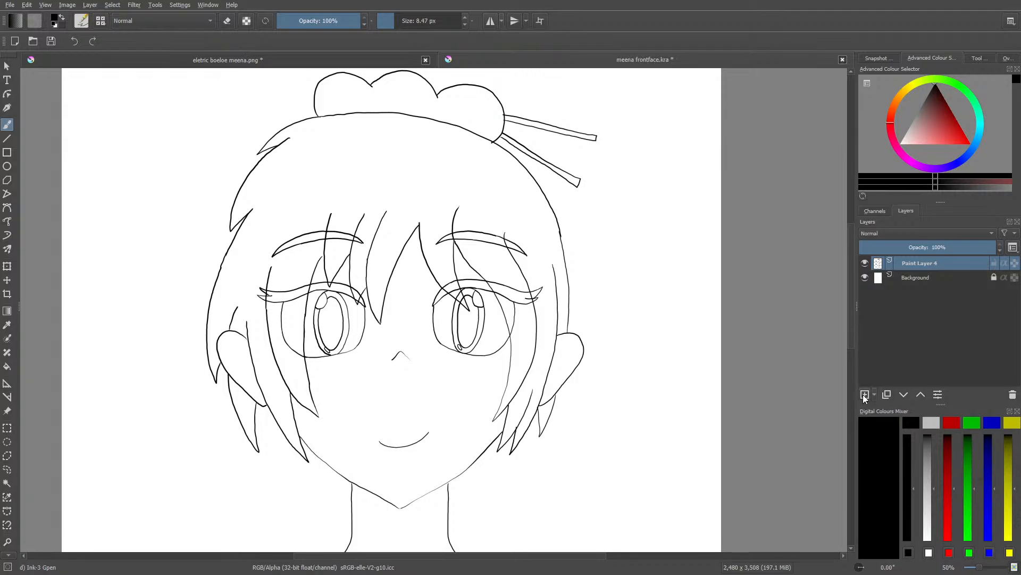
{"action": "left_click", "coordinate": [864, 394]}
{"action": "left_click", "coordinate": [904, 394]}
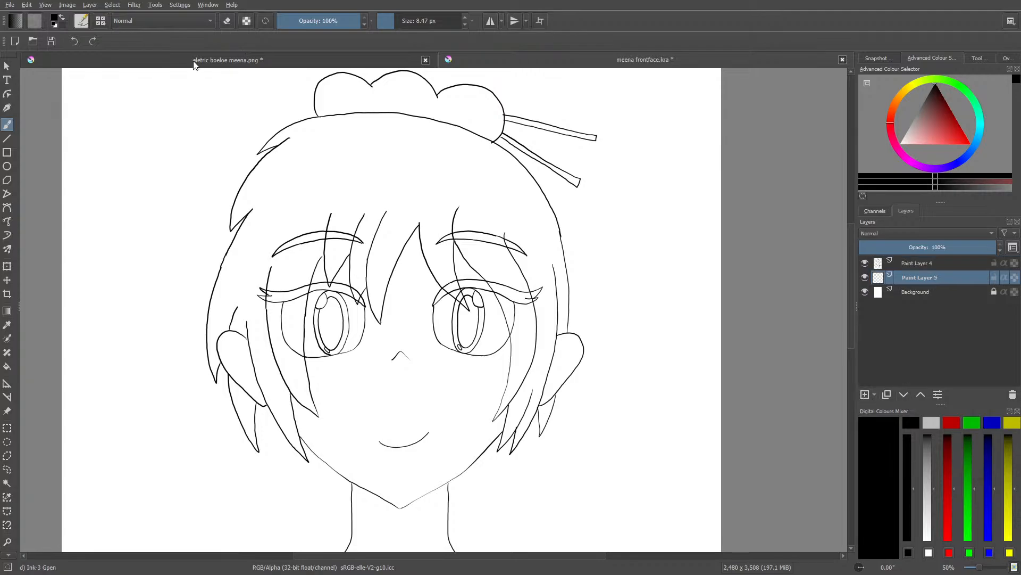
Step: In the reference image eletric boeloe meena.png, sample the dark hair colour and, replacing it, the face's skin tone, ending on the freehand brush
{"action": "left_click", "coordinate": [208, 61]}
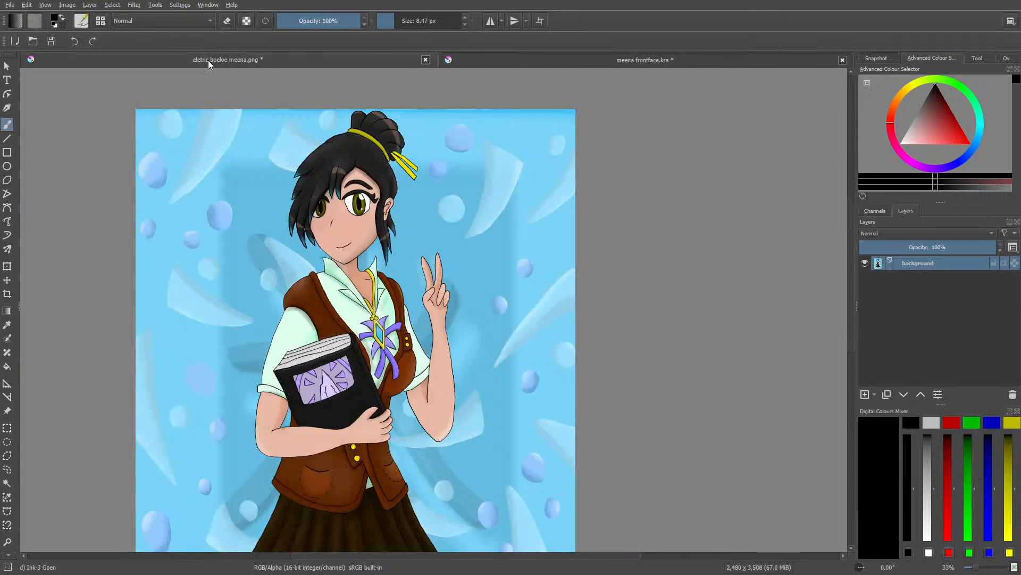
{"action": "left_click", "coordinate": [7, 324]}
{"action": "left_click", "coordinate": [362, 140]}
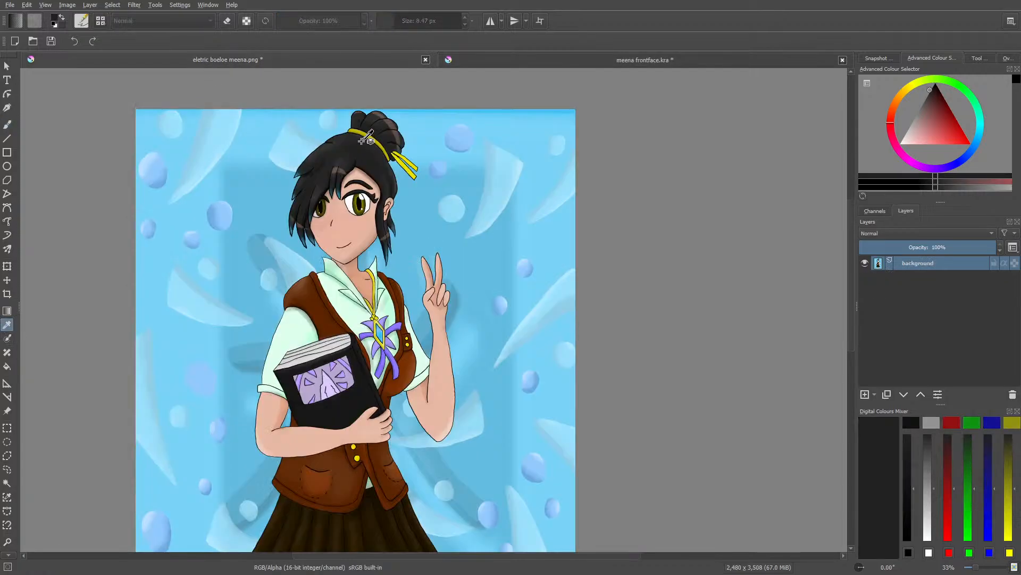
{"action": "left_click", "coordinate": [6, 126]}
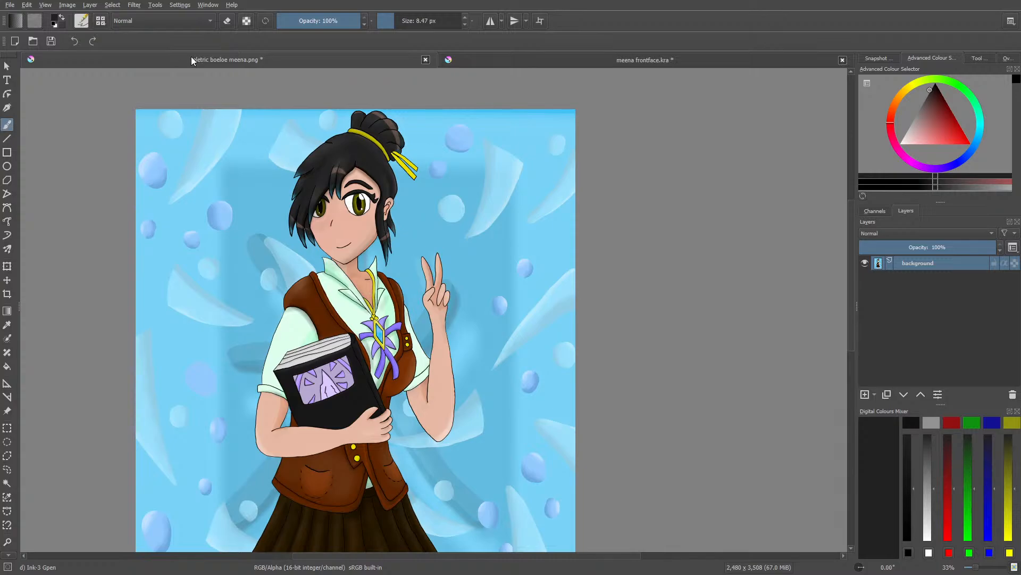
{"action": "left_click", "coordinate": [7, 325]}
{"action": "left_click", "coordinate": [341, 208]}
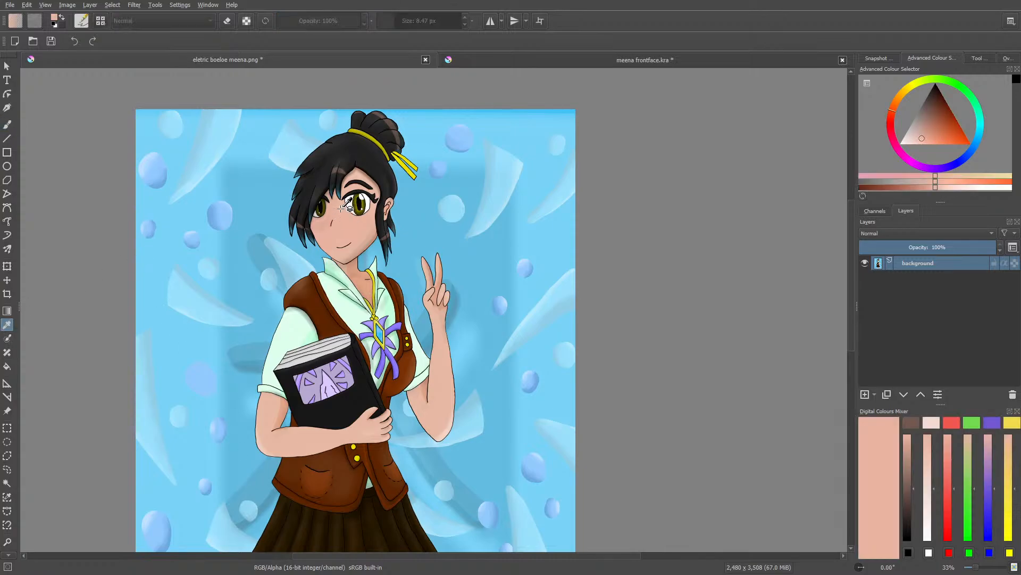
{"action": "left_click", "coordinate": [341, 250]}
{"action": "left_click", "coordinate": [7, 126]}
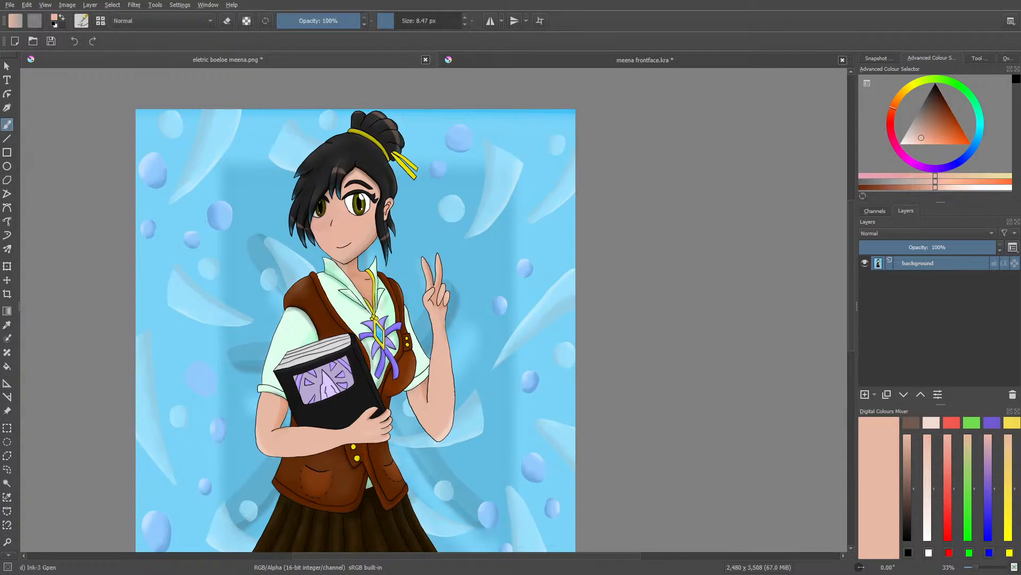
Step: Return to meena frontface.kra and choose the b) Basic-1 brush preset at 40 px
{"action": "left_click", "coordinate": [471, 57]}
{"action": "right_click", "coordinate": [264, 405]}
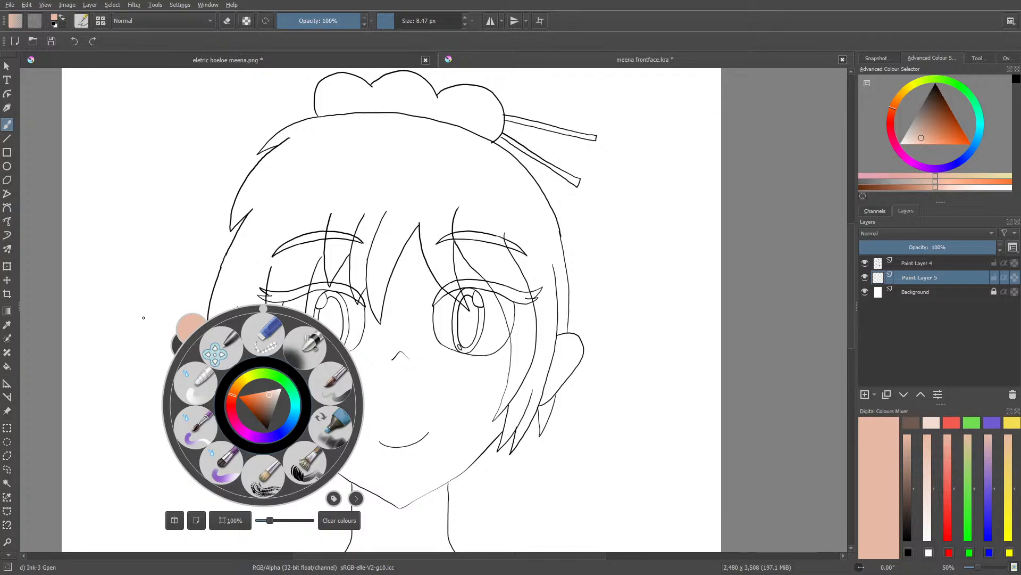
{"action": "left_click", "coordinate": [85, 243]}
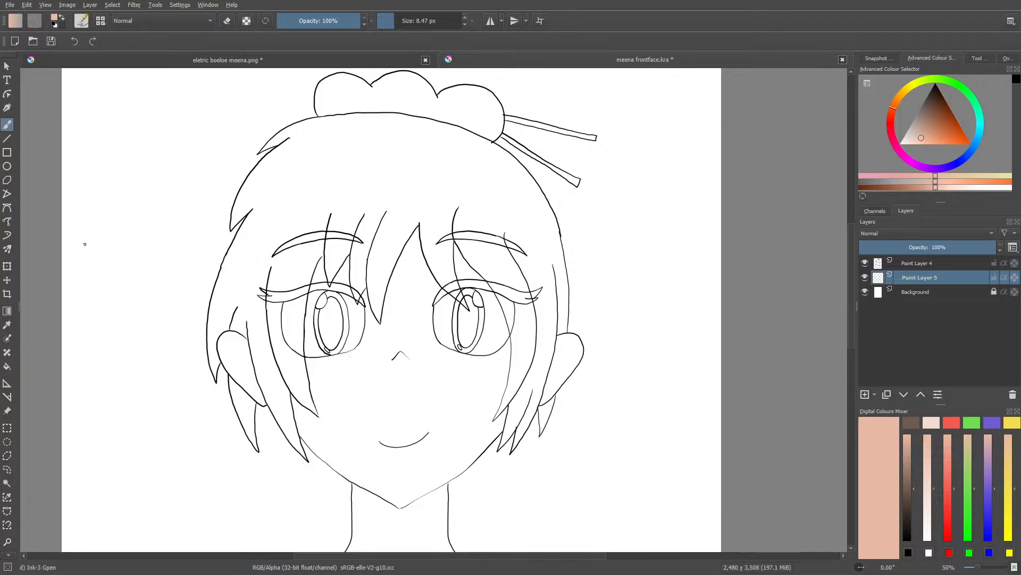
{"action": "left_click", "coordinate": [81, 21]}
{"action": "left_click", "coordinate": [147, 136]}
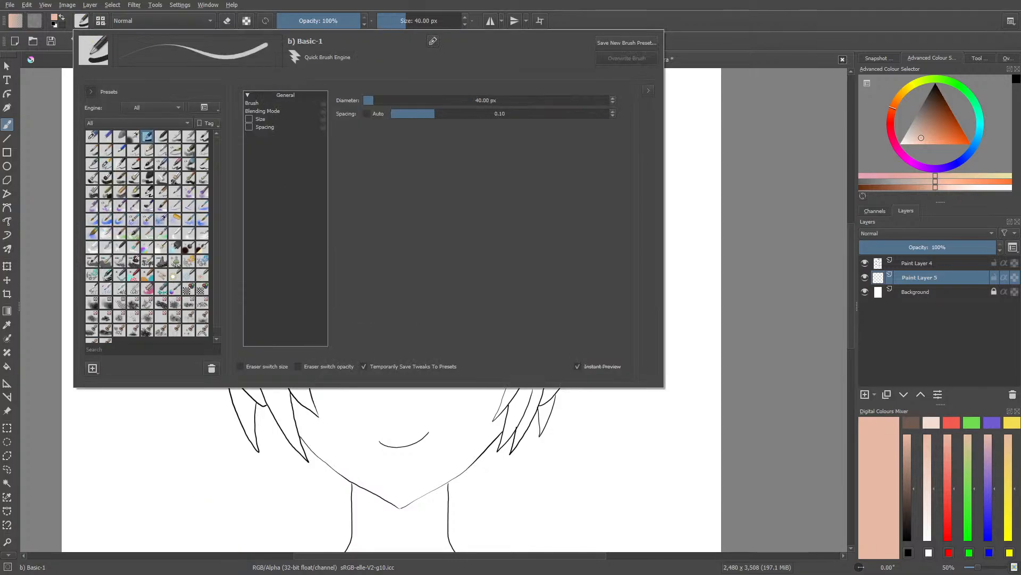
{"action": "right_click", "coordinate": [45, 70]}
{"action": "left_click", "coordinate": [292, 200]}
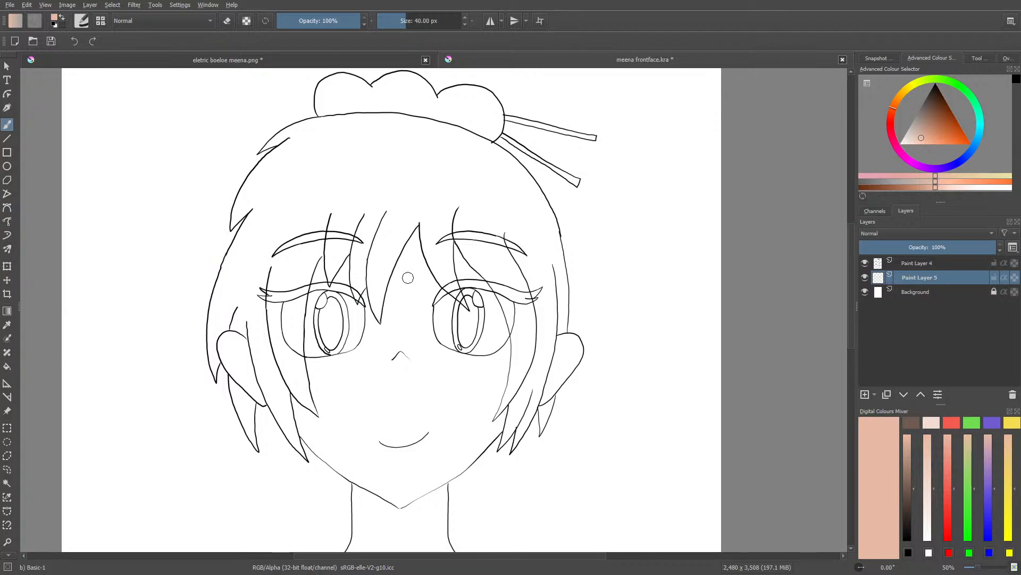
Step: Paint the flat skin colour over the whole face, from the forehead below the fringe to the chin, and over both ears
{"action": "mouse_move", "coordinate": [423, 226]}
{"action": "left_mouse_down"}
{"action": "mouse_move", "coordinate": [368, 364]}
{"action": "mouse_move", "coordinate": [466, 243]}
{"action": "mouse_move", "coordinate": [432, 334]}
{"action": "mouse_move", "coordinate": [367, 398]}
{"action": "mouse_move", "coordinate": [458, 314]}
{"action": "mouse_move", "coordinate": [499, 253]}
{"action": "mouse_move", "coordinate": [479, 319]}
{"action": "mouse_move", "coordinate": [378, 420]}
{"action": "mouse_move", "coordinate": [479, 345]}
{"action": "mouse_move", "coordinate": [515, 298]}
{"action": "mouse_move", "coordinate": [488, 371]}
{"action": "mouse_move", "coordinate": [415, 434]}
{"action": "left_mouse_up"}
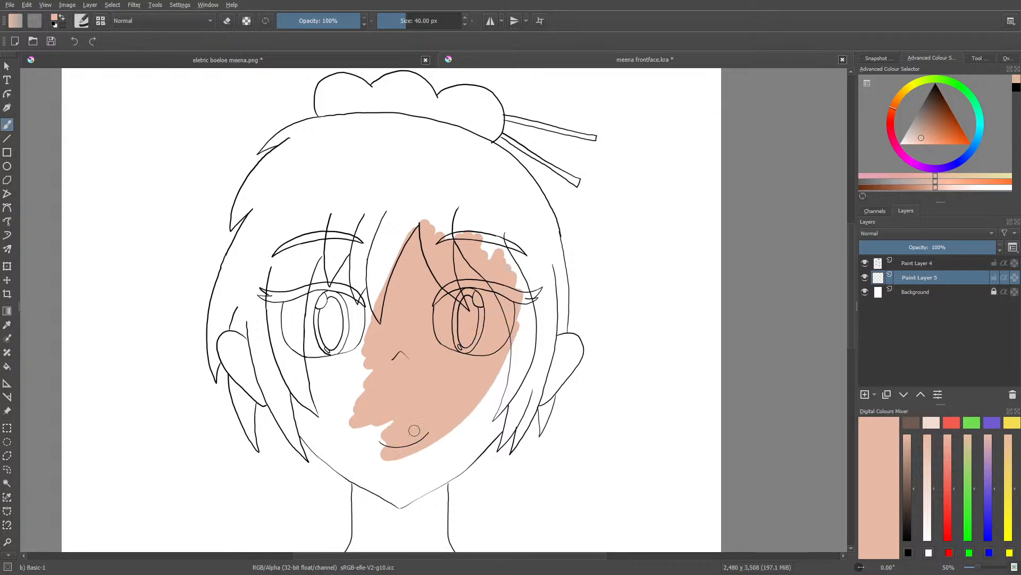
{"action": "mouse_move", "coordinate": [512, 335]}
{"action": "left_mouse_down"}
{"action": "mouse_move", "coordinate": [510, 364]}
{"action": "mouse_move", "coordinate": [402, 473]}
{"action": "mouse_move", "coordinate": [512, 413]}
{"action": "mouse_move", "coordinate": [401, 502]}
{"action": "mouse_move", "coordinate": [506, 420]}
{"action": "mouse_move", "coordinate": [559, 345]}
{"action": "mouse_move", "coordinate": [534, 398]}
{"action": "mouse_move", "coordinate": [557, 386]}
{"action": "mouse_move", "coordinate": [539, 402]}
{"action": "mouse_move", "coordinate": [566, 368]}
{"action": "mouse_move", "coordinate": [557, 347]}
{"action": "mouse_move", "coordinate": [574, 339]}
{"action": "mouse_move", "coordinate": [559, 338]}
{"action": "mouse_move", "coordinate": [576, 352]}
{"action": "left_mouse_up"}
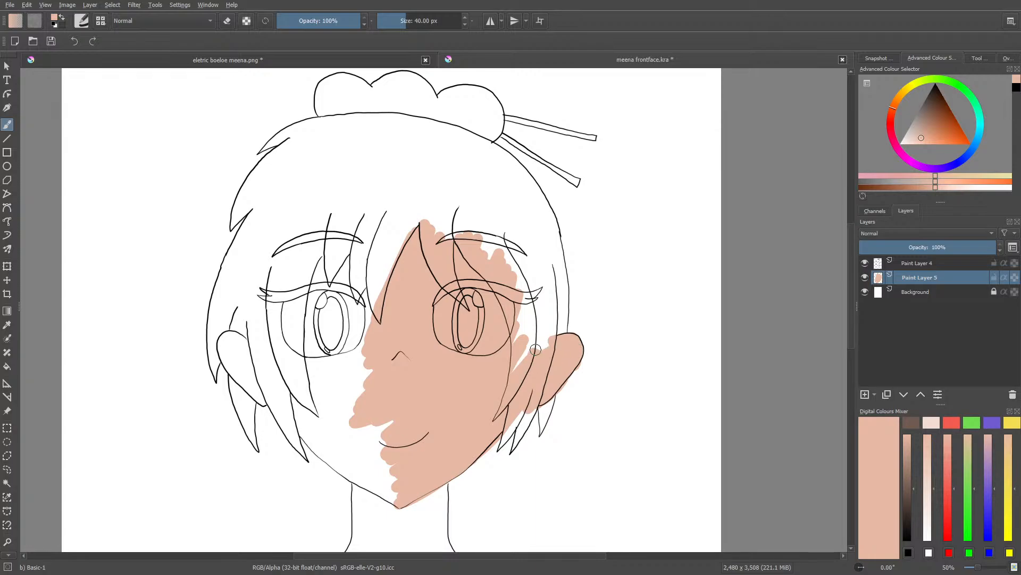
{"action": "left_click_drag", "start_coordinate": [296, 300], "coordinate": [392, 413]}
{"action": "mouse_move", "coordinate": [373, 372]}
{"action": "left_mouse_down"}
{"action": "mouse_move", "coordinate": [281, 250]}
{"action": "mouse_move", "coordinate": [372, 324]}
{"action": "mouse_move", "coordinate": [303, 234]}
{"action": "mouse_move", "coordinate": [362, 286]}
{"action": "mouse_move", "coordinate": [301, 215]}
{"action": "mouse_move", "coordinate": [356, 362]}
{"action": "mouse_move", "coordinate": [280, 298]}
{"action": "mouse_move", "coordinate": [320, 415]}
{"action": "mouse_move", "coordinate": [239, 341]}
{"action": "mouse_move", "coordinate": [311, 317]}
{"action": "mouse_move", "coordinate": [266, 396]}
{"action": "mouse_move", "coordinate": [239, 368]}
{"action": "mouse_move", "coordinate": [256, 402]}
{"action": "mouse_move", "coordinate": [231, 332]}
{"action": "mouse_move", "coordinate": [292, 433]}
{"action": "mouse_move", "coordinate": [286, 410]}
{"action": "left_mouse_up"}
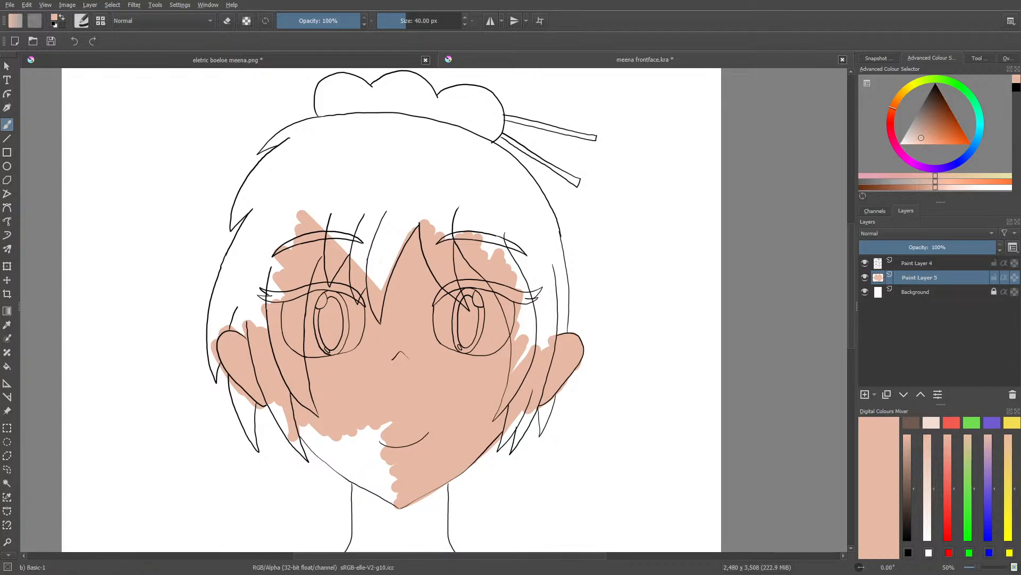
{"action": "mouse_move", "coordinate": [303, 432]}
{"action": "left_mouse_down"}
{"action": "mouse_move", "coordinate": [335, 456]}
{"action": "mouse_move", "coordinate": [322, 462]}
{"action": "mouse_move", "coordinate": [359, 472]}
{"action": "mouse_move", "coordinate": [336, 415]}
{"action": "mouse_move", "coordinate": [380, 437]}
{"action": "mouse_move", "coordinate": [381, 417]}
{"action": "left_mouse_up"}
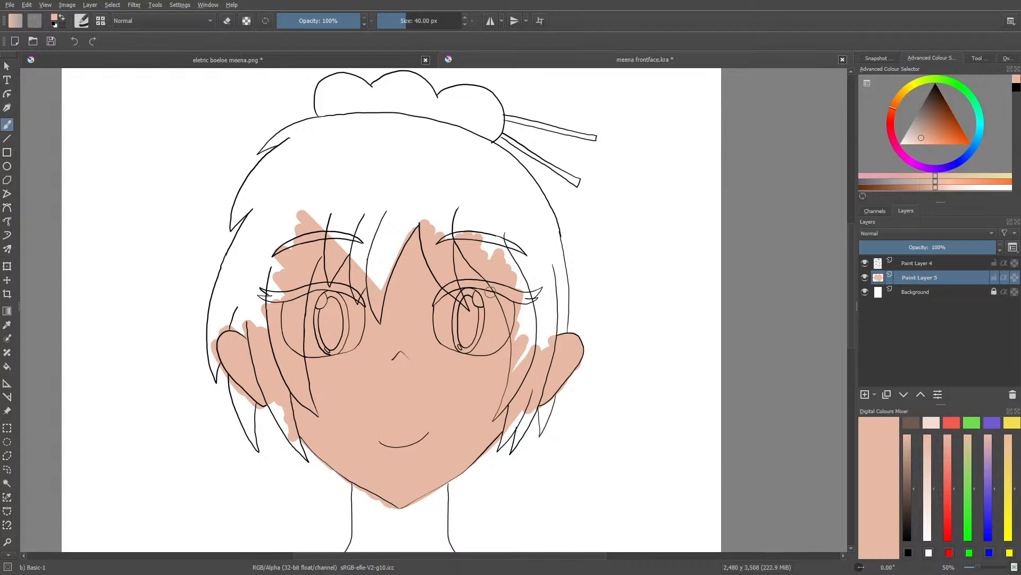
{"action": "mouse_move", "coordinate": [484, 234]}
{"action": "left_mouse_down"}
{"action": "mouse_move", "coordinate": [491, 283]}
{"action": "mouse_move", "coordinate": [512, 342]}
{"action": "mouse_move", "coordinate": [527, 271]}
{"action": "mouse_move", "coordinate": [537, 328]}
{"action": "mouse_move", "coordinate": [510, 384]}
{"action": "left_mouse_up"}
{"action": "scroll", "coordinate": [851, 273], "scroll_direction": "down", "scroll_amount": 5}
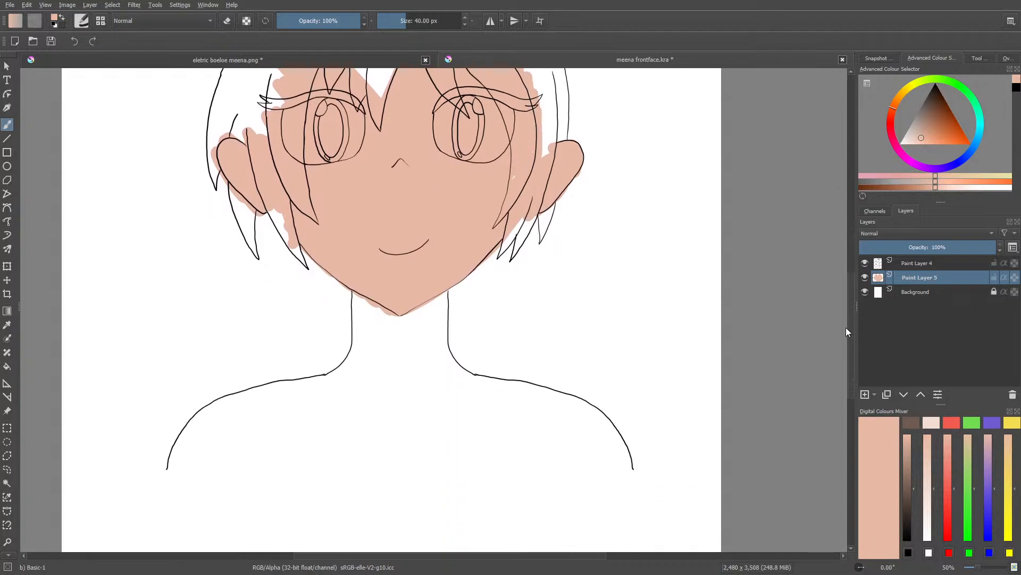
Step: Paint the flat skin colour over the neck, both shoulders and the upper chest, closing the gaps between strokes
{"action": "mouse_move", "coordinate": [362, 287]}
{"action": "left_mouse_down"}
{"action": "mouse_move", "coordinate": [358, 237]}
{"action": "mouse_move", "coordinate": [352, 268]}
{"action": "mouse_move", "coordinate": [370, 339]}
{"action": "mouse_move", "coordinate": [383, 335]}
{"action": "mouse_move", "coordinate": [409, 246]}
{"action": "mouse_move", "coordinate": [424, 341]}
{"action": "mouse_move", "coordinate": [436, 232]}
{"action": "mouse_move", "coordinate": [442, 351]}
{"action": "mouse_move", "coordinate": [442, 273]}
{"action": "left_mouse_up"}
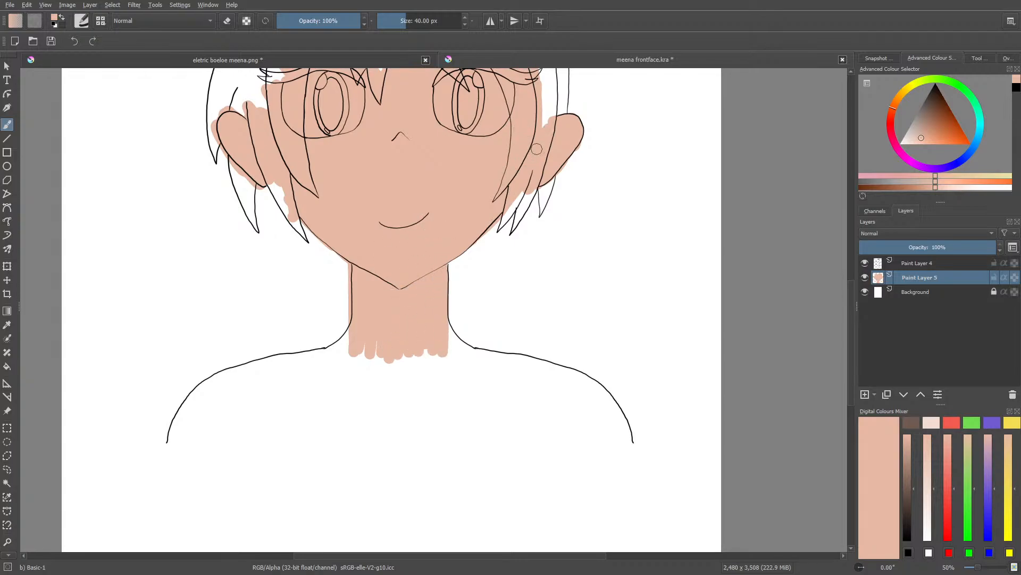
{"action": "mouse_move", "coordinate": [444, 345]}
{"action": "left_mouse_down"}
{"action": "mouse_move", "coordinate": [435, 310]}
{"action": "mouse_move", "coordinate": [451, 339]}
{"action": "mouse_move", "coordinate": [563, 383]}
{"action": "mouse_move", "coordinate": [460, 351]}
{"action": "mouse_move", "coordinate": [566, 377]}
{"action": "mouse_move", "coordinate": [622, 417]}
{"action": "mouse_move", "coordinate": [576, 384]}
{"action": "mouse_move", "coordinate": [597, 428]}
{"action": "mouse_move", "coordinate": [574, 421]}
{"action": "mouse_move", "coordinate": [476, 348]}
{"action": "mouse_move", "coordinate": [500, 416]}
{"action": "mouse_move", "coordinate": [491, 425]}
{"action": "mouse_move", "coordinate": [379, 339]}
{"action": "mouse_move", "coordinate": [409, 424]}
{"action": "mouse_move", "coordinate": [334, 355]}
{"action": "mouse_move", "coordinate": [348, 431]}
{"action": "mouse_move", "coordinate": [298, 355]}
{"action": "mouse_move", "coordinate": [308, 430]}
{"action": "mouse_move", "coordinate": [262, 364]}
{"action": "mouse_move", "coordinate": [258, 423]}
{"action": "mouse_move", "coordinate": [248, 430]}
{"action": "mouse_move", "coordinate": [217, 393]}
{"action": "mouse_move", "coordinate": [209, 431]}
{"action": "mouse_move", "coordinate": [195, 437]}
{"action": "mouse_move", "coordinate": [184, 416]}
{"action": "mouse_move", "coordinate": [179, 426]}
{"action": "mouse_move", "coordinate": [202, 437]}
{"action": "left_mouse_up"}
{"action": "mouse_move", "coordinate": [277, 381]}
{"action": "left_mouse_down"}
{"action": "mouse_move", "coordinate": [334, 317]}
{"action": "mouse_move", "coordinate": [338, 331]}
{"action": "mouse_move", "coordinate": [311, 365]}
{"action": "mouse_move", "coordinate": [240, 383]}
{"action": "mouse_move", "coordinate": [282, 360]}
{"action": "mouse_move", "coordinate": [237, 371]}
{"action": "mouse_move", "coordinate": [295, 350]}
{"action": "left_mouse_up"}
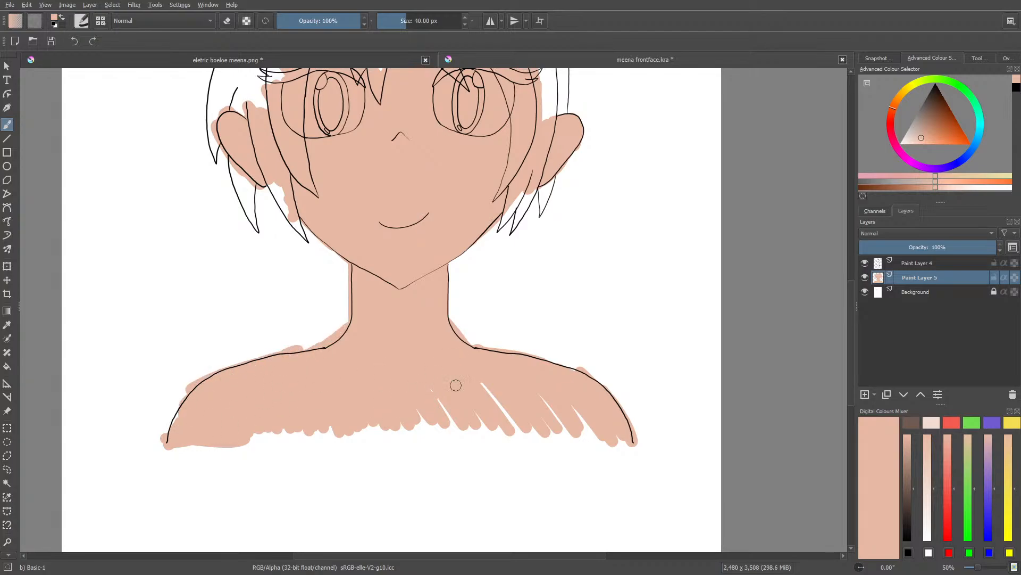
{"action": "mouse_move", "coordinate": [488, 378]}
{"action": "left_mouse_down"}
{"action": "mouse_move", "coordinate": [448, 426]}
{"action": "mouse_move", "coordinate": [513, 393]}
{"action": "mouse_move", "coordinate": [491, 425]}
{"action": "mouse_move", "coordinate": [550, 397]}
{"action": "mouse_move", "coordinate": [546, 427]}
{"action": "mouse_move", "coordinate": [550, 402]}
{"action": "mouse_move", "coordinate": [555, 415]}
{"action": "mouse_move", "coordinate": [535, 429]}
{"action": "mouse_move", "coordinate": [591, 424]}
{"action": "mouse_move", "coordinate": [573, 428]}
{"action": "mouse_move", "coordinate": [599, 438]}
{"action": "left_mouse_up"}
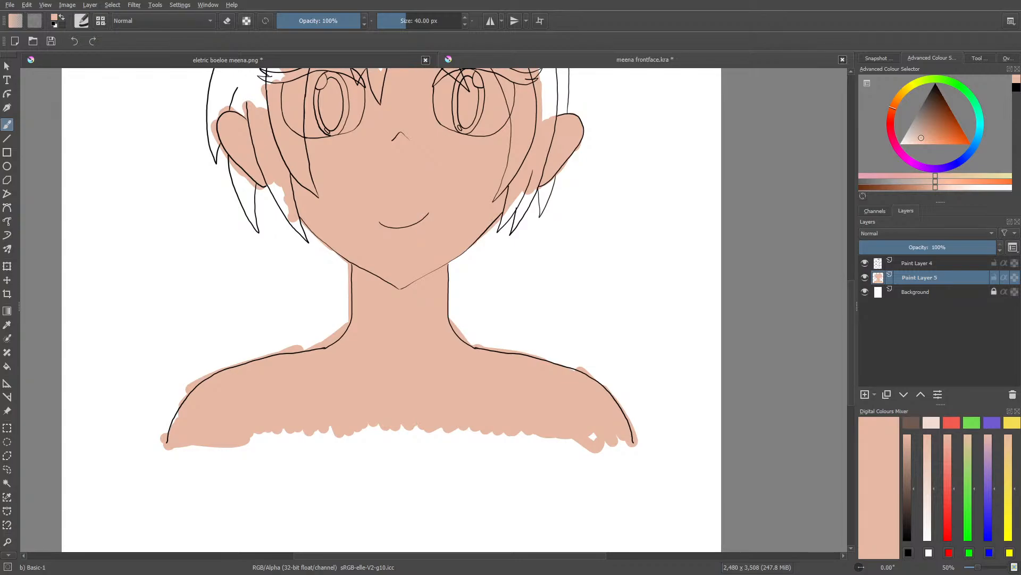
Step: Add a new paint layer directly above the skin colour layer, Paint Layer 5
{"action": "scroll", "coordinate": [322, 288], "scroll_direction": "up", "scroll_amount": 1}
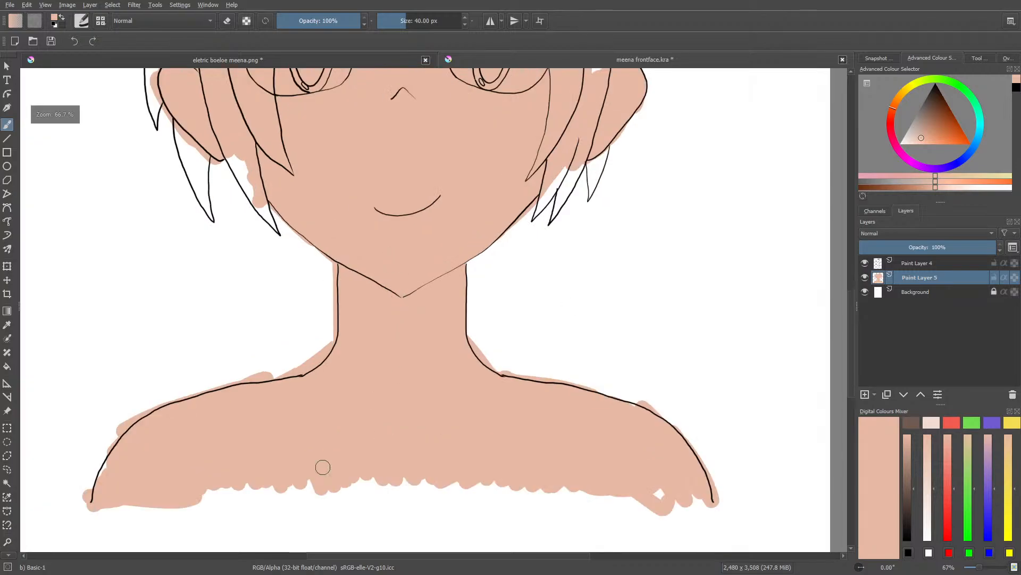
{"action": "scroll", "coordinate": [230, 453], "scroll_direction": "up", "scroll_amount": 1}
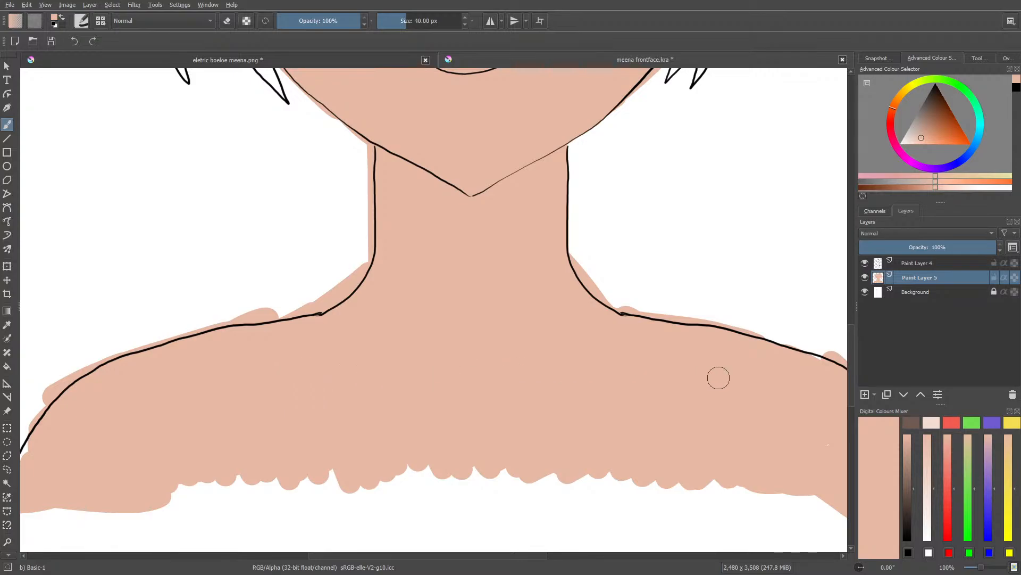
{"action": "scroll", "coordinate": [719, 378], "scroll_direction": "down", "scroll_amount": 1}
{"action": "scroll", "coordinate": [719, 378], "scroll_direction": "up", "scroll_amount": 1}
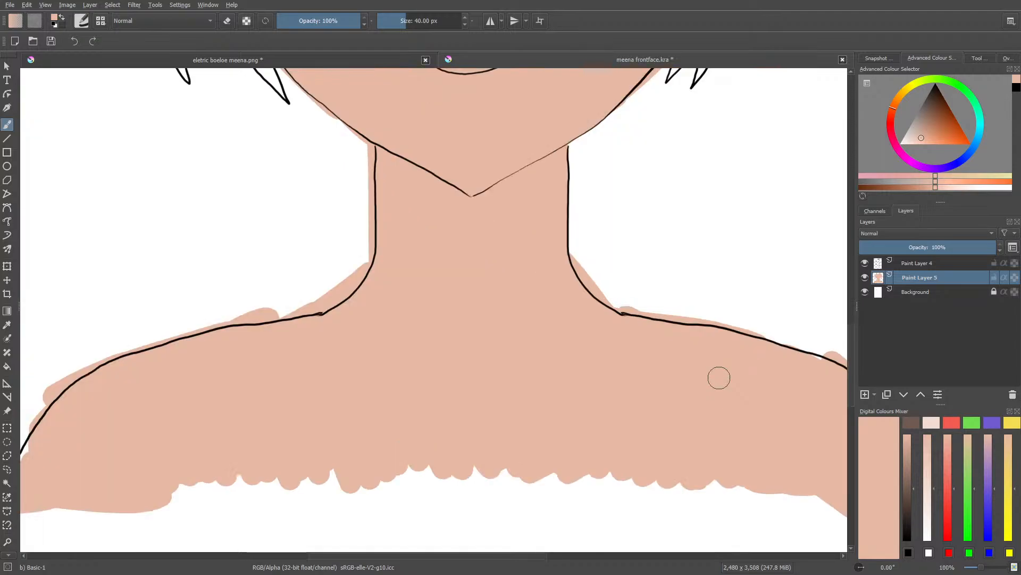
{"action": "scroll", "coordinate": [718, 378], "scroll_direction": "down", "scroll_amount": 5}
{"action": "scroll", "coordinate": [713, 363], "scroll_direction": "up", "scroll_amount": 3}
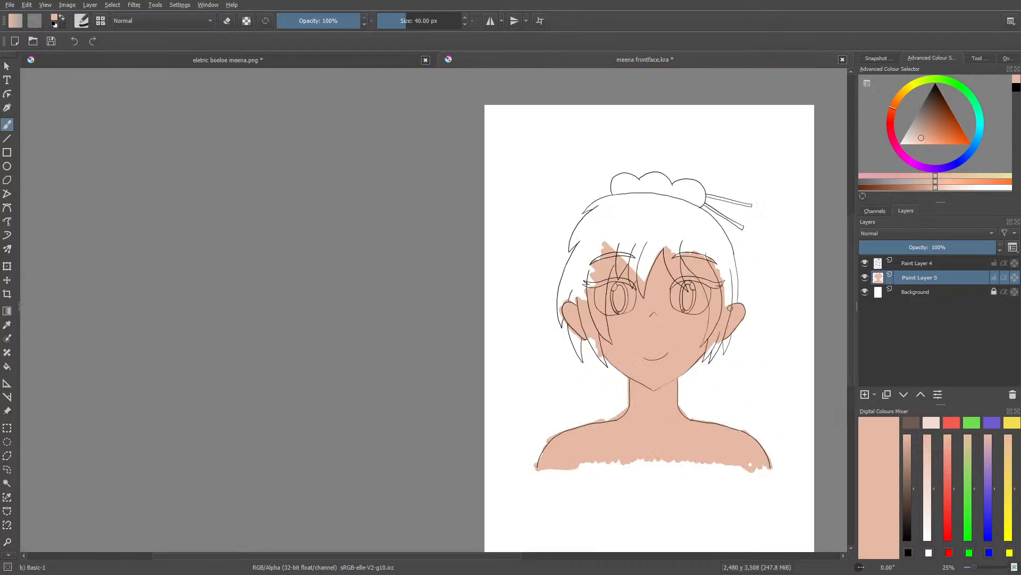
{"action": "scroll", "coordinate": [713, 363], "scroll_direction": "down", "scroll_amount": 1}
{"action": "scroll", "coordinate": [665, 351], "scroll_direction": "up", "scroll_amount": 3}
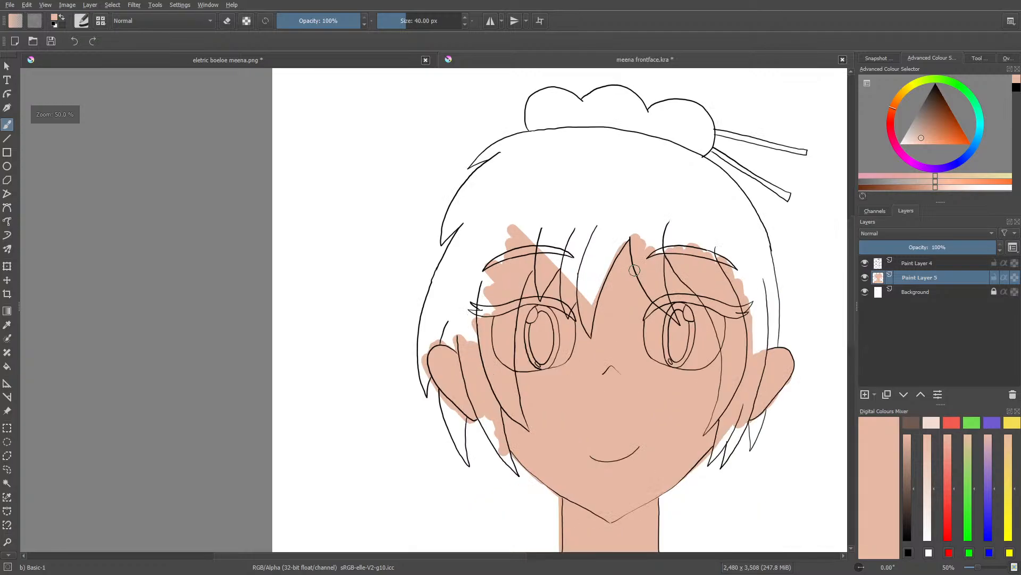
{"action": "scroll", "coordinate": [620, 368], "scroll_direction": "down", "scroll_amount": 2}
{"action": "scroll", "coordinate": [620, 367], "scroll_direction": "up", "scroll_amount": 2}
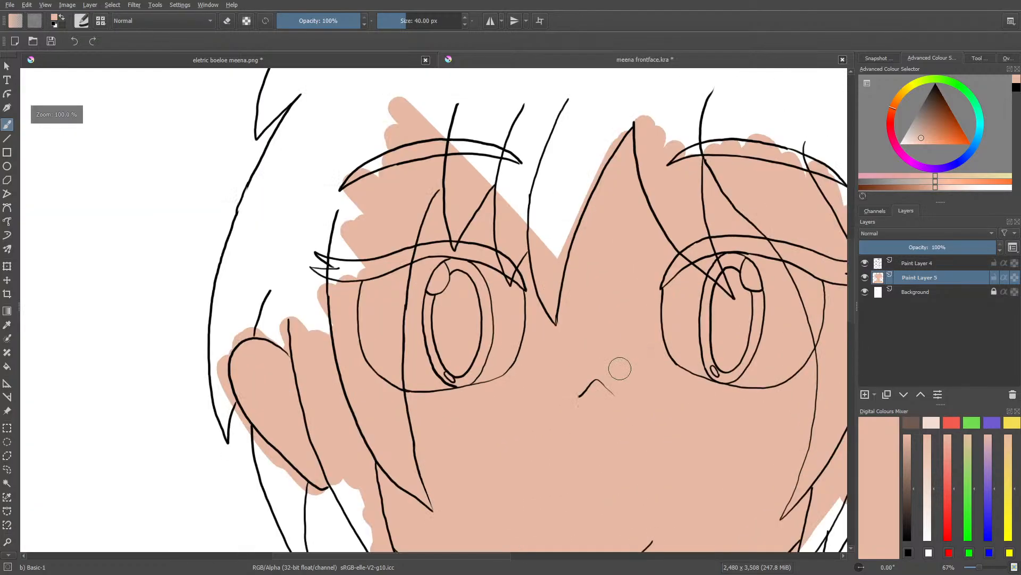
{"action": "scroll", "coordinate": [620, 367], "scroll_direction": "down", "scroll_amount": 1}
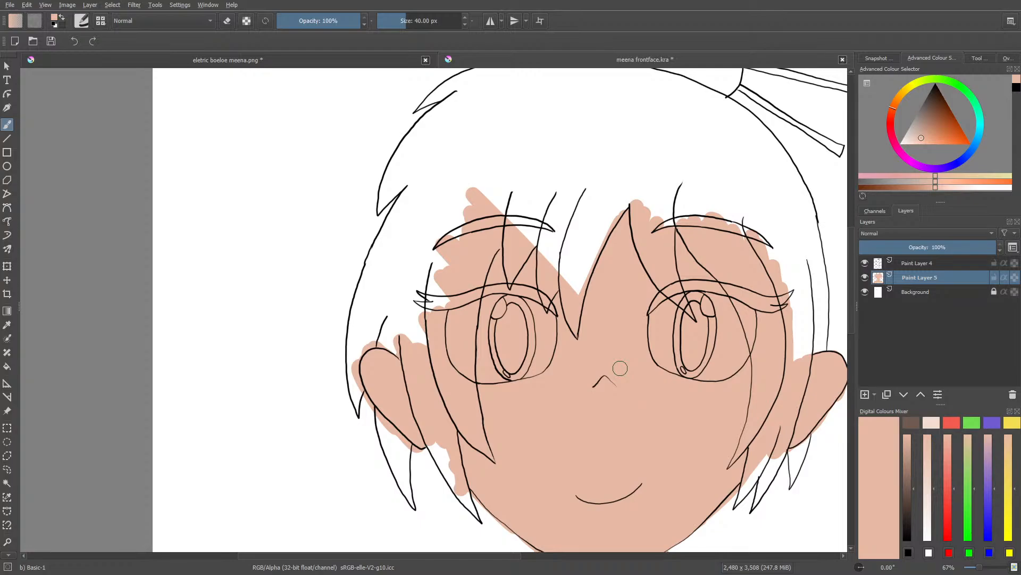
{"action": "left_click_drag", "start_coordinate": [385, 557], "coordinate": [422, 557]}
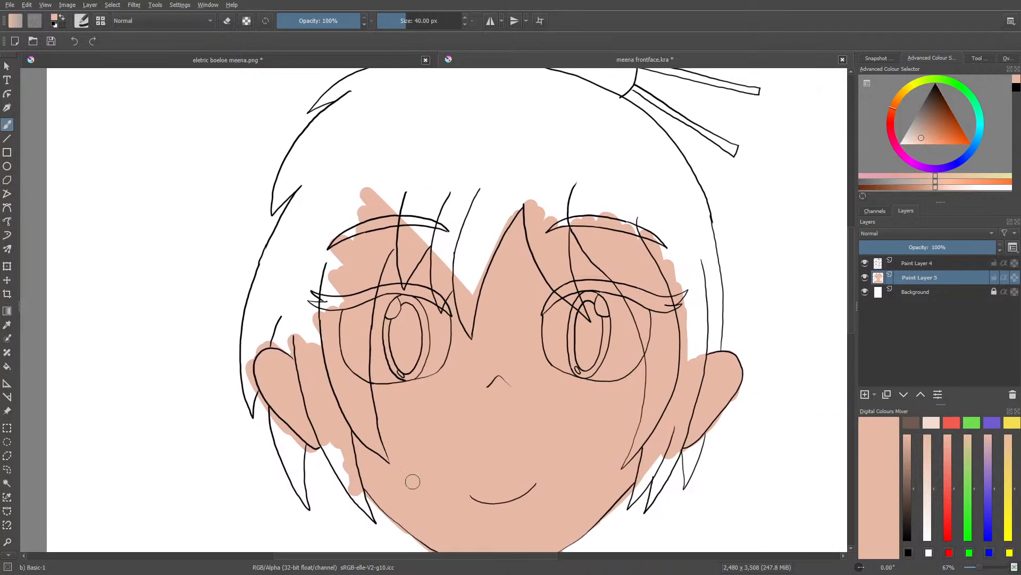
{"action": "left_click", "coordinate": [865, 396]}
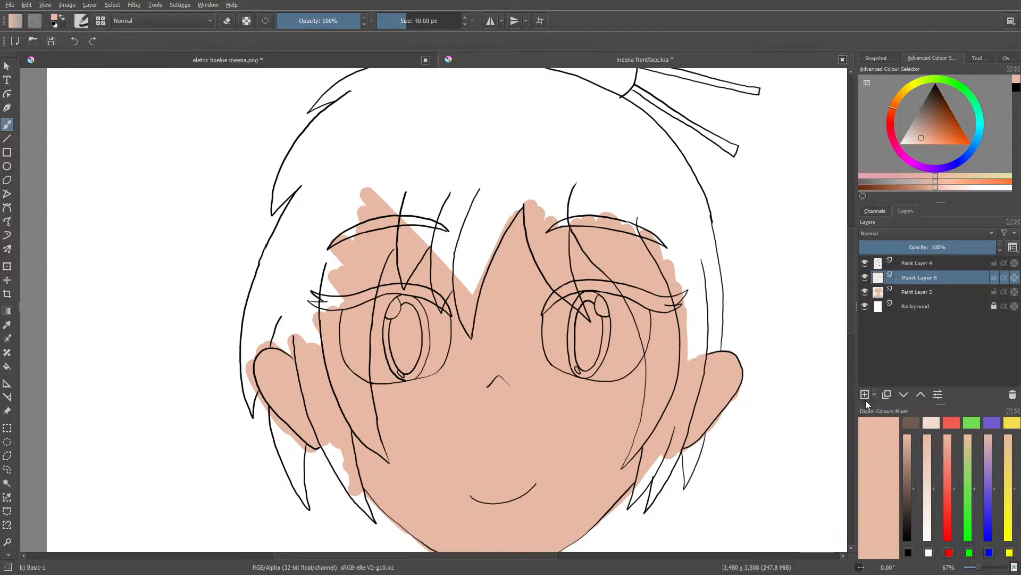
Step: Sample the dark hair colour from eletric boeloe meena.png and return to meena frontface.kra with the freehand brush
{"action": "left_click", "coordinate": [293, 56]}
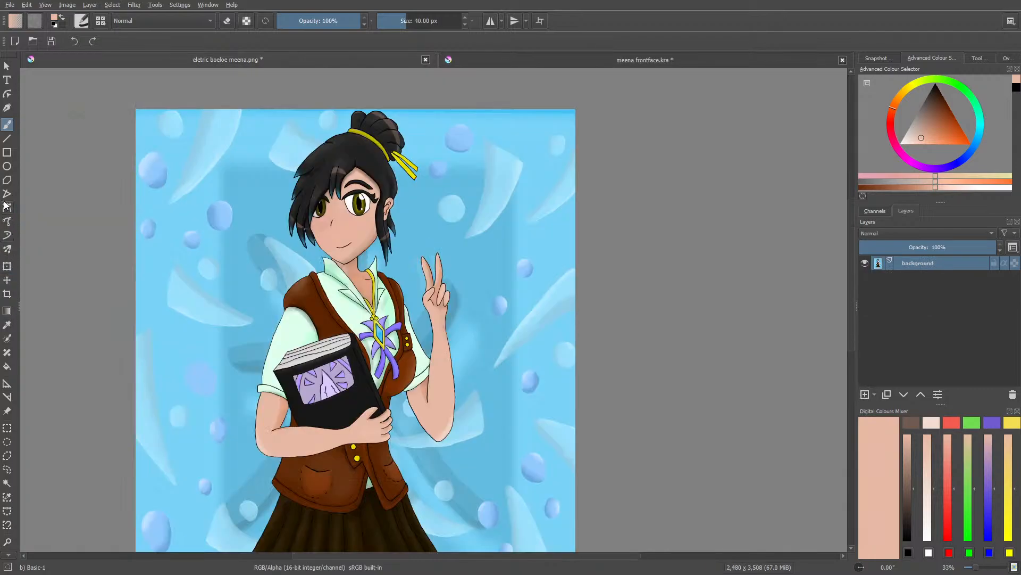
{"action": "left_click", "coordinate": [7, 324]}
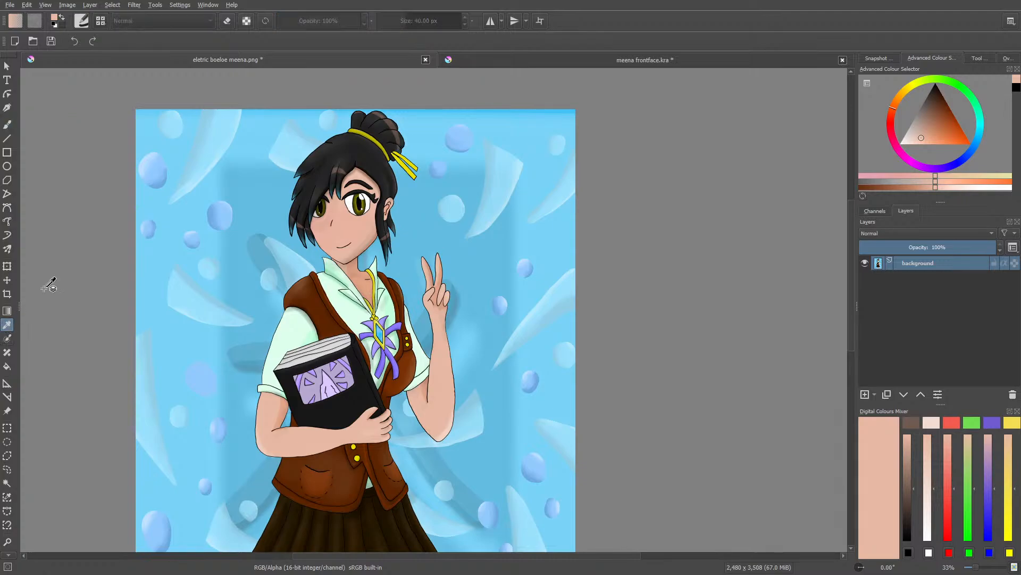
{"action": "left_click", "coordinate": [359, 133]}
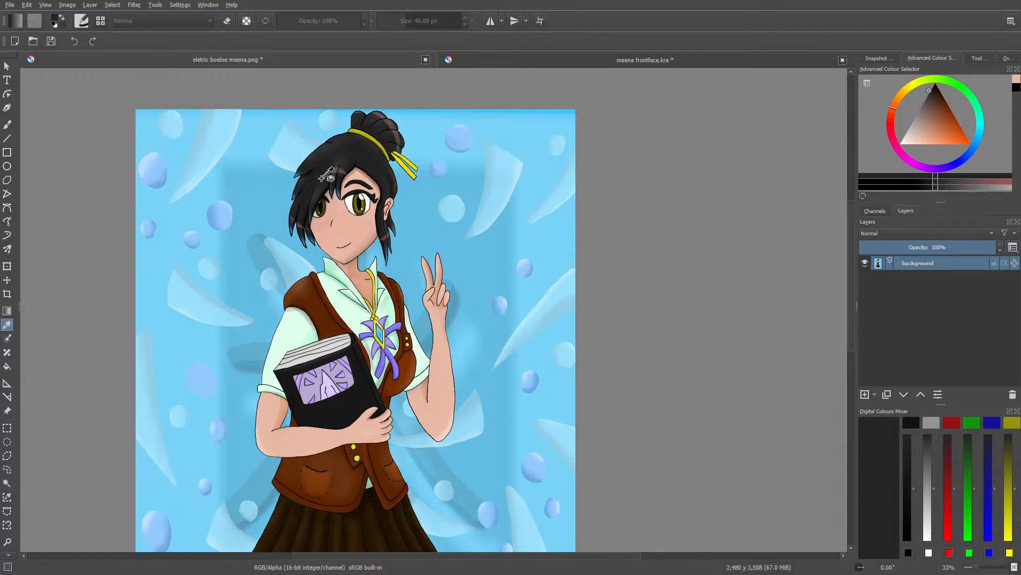
{"action": "left_click", "coordinate": [5, 124]}
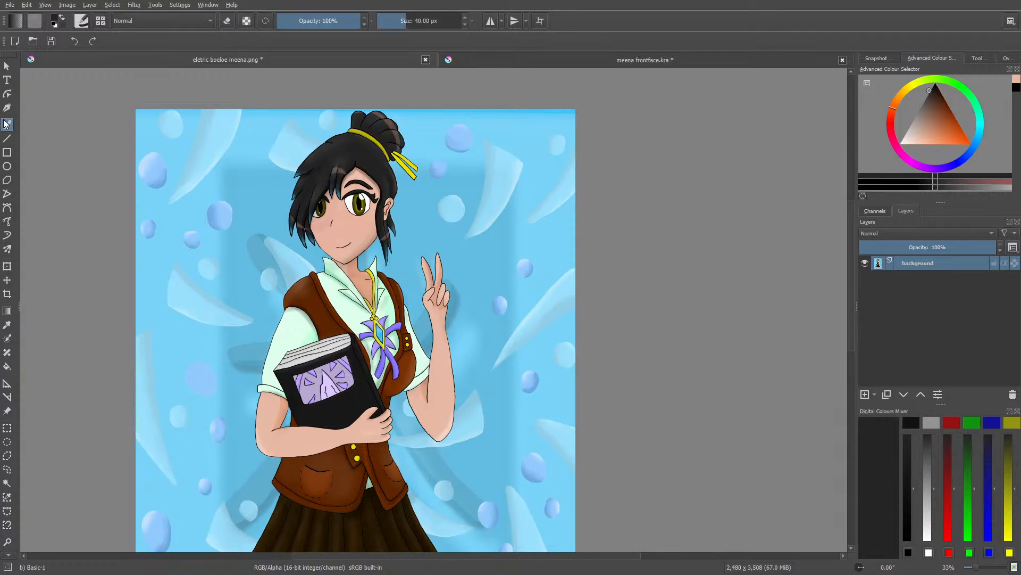
{"action": "left_click", "coordinate": [491, 63]}
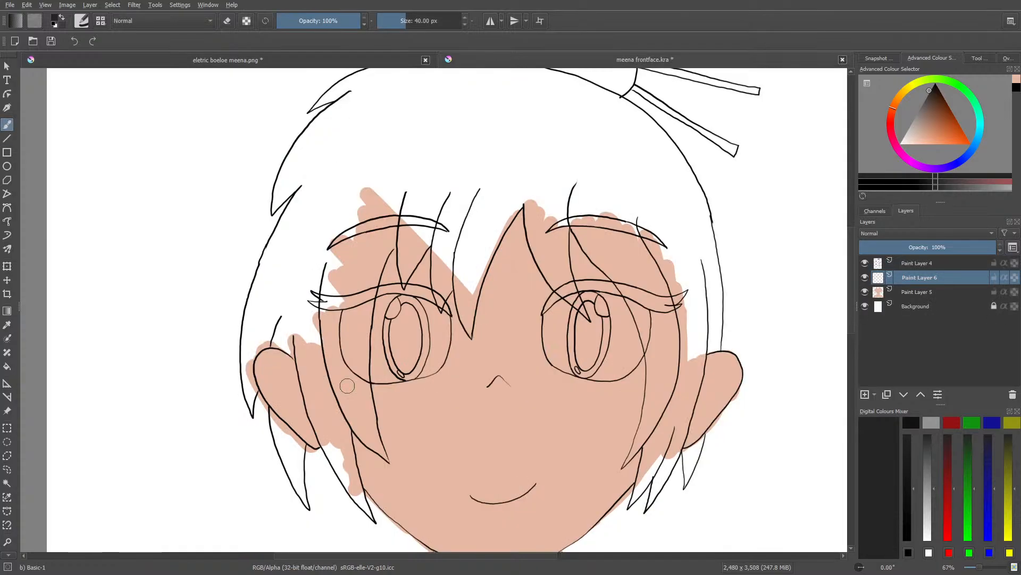
Step: Paint the dark hair colour over the side locks around the ear on the image's left and across the pointed fringe
{"action": "mouse_move", "coordinate": [326, 250]}
{"action": "left_mouse_down"}
{"action": "mouse_move", "coordinate": [324, 338]}
{"action": "mouse_move", "coordinate": [327, 286]}
{"action": "mouse_move", "coordinate": [327, 338]}
{"action": "mouse_move", "coordinate": [338, 355]}
{"action": "mouse_move", "coordinate": [369, 253]}
{"action": "mouse_move", "coordinate": [352, 376]}
{"action": "mouse_move", "coordinate": [326, 334]}
{"action": "mouse_move", "coordinate": [366, 432]}
{"action": "mouse_move", "coordinate": [353, 365]}
{"action": "mouse_move", "coordinate": [363, 411]}
{"action": "mouse_move", "coordinate": [364, 334]}
{"action": "mouse_move", "coordinate": [367, 415]}
{"action": "mouse_move", "coordinate": [383, 456]}
{"action": "mouse_move", "coordinate": [333, 393]}
{"action": "mouse_move", "coordinate": [320, 339]}
{"action": "mouse_move", "coordinate": [304, 338]}
{"action": "mouse_move", "coordinate": [315, 413]}
{"action": "mouse_move", "coordinate": [367, 521]}
{"action": "left_mouse_up"}
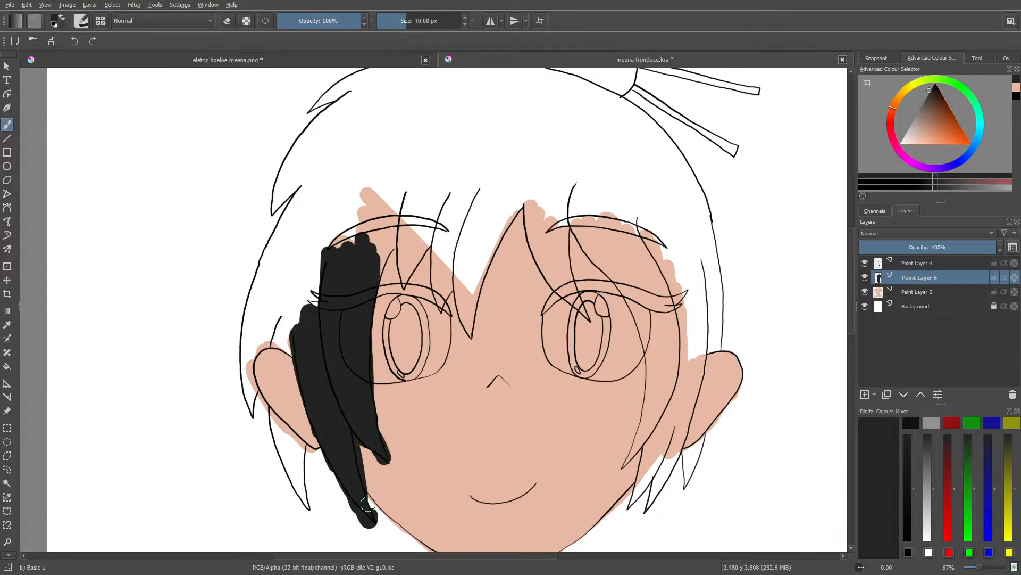
{"action": "mouse_move", "coordinate": [295, 440]}
{"action": "left_mouse_down"}
{"action": "mouse_move", "coordinate": [302, 497]}
{"action": "mouse_move", "coordinate": [281, 405]}
{"action": "mouse_move", "coordinate": [269, 457]}
{"action": "left_mouse_up"}
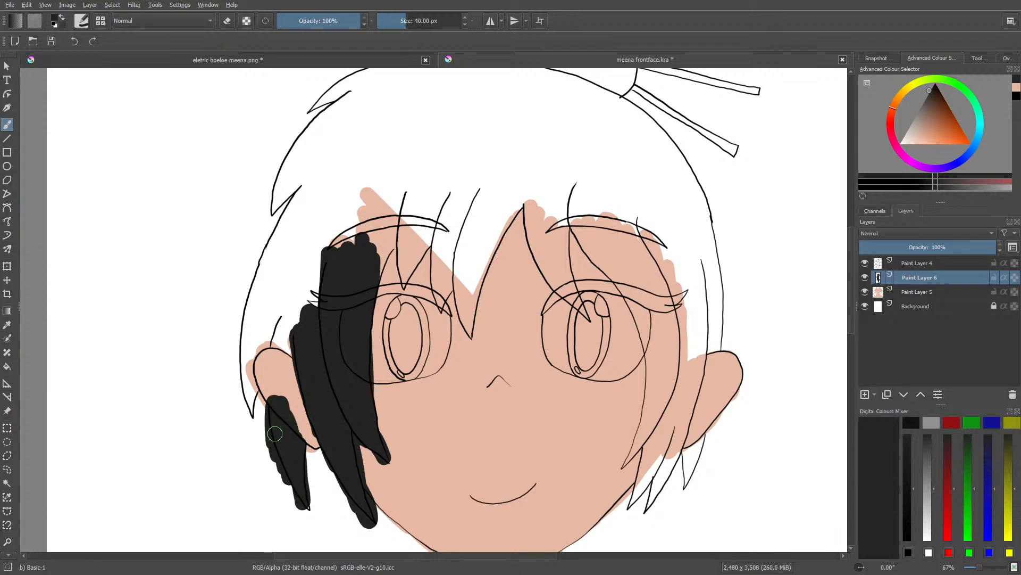
{"action": "mouse_move", "coordinate": [252, 361]}
{"action": "left_mouse_down"}
{"action": "mouse_move", "coordinate": [242, 412]}
{"action": "mouse_move", "coordinate": [260, 278]}
{"action": "mouse_move", "coordinate": [270, 351]}
{"action": "mouse_move", "coordinate": [297, 263]}
{"action": "mouse_move", "coordinate": [303, 335]}
{"action": "mouse_move", "coordinate": [334, 260]}
{"action": "mouse_move", "coordinate": [333, 195]}
{"action": "mouse_move", "coordinate": [263, 287]}
{"action": "mouse_move", "coordinate": [250, 269]}
{"action": "mouse_move", "coordinate": [297, 272]}
{"action": "mouse_move", "coordinate": [414, 179]}
{"action": "mouse_move", "coordinate": [382, 187]}
{"action": "mouse_move", "coordinate": [349, 216]}
{"action": "mouse_move", "coordinate": [359, 262]}
{"action": "mouse_move", "coordinate": [406, 232]}
{"action": "mouse_move", "coordinate": [423, 186]}
{"action": "mouse_move", "coordinate": [332, 235]}
{"action": "mouse_move", "coordinate": [358, 262]}
{"action": "mouse_move", "coordinate": [374, 253]}
{"action": "mouse_move", "coordinate": [376, 265]}
{"action": "mouse_move", "coordinate": [424, 180]}
{"action": "mouse_move", "coordinate": [402, 278]}
{"action": "mouse_move", "coordinate": [442, 197]}
{"action": "mouse_move", "coordinate": [428, 209]}
{"action": "mouse_move", "coordinate": [414, 245]}
{"action": "mouse_move", "coordinate": [468, 196]}
{"action": "mouse_move", "coordinate": [442, 245]}
{"action": "mouse_move", "coordinate": [451, 256]}
{"action": "mouse_move", "coordinate": [446, 232]}
{"action": "mouse_move", "coordinate": [435, 246]}
{"action": "mouse_move", "coordinate": [438, 302]}
{"action": "mouse_move", "coordinate": [460, 262]}
{"action": "mouse_move", "coordinate": [469, 328]}
{"action": "mouse_move", "coordinate": [485, 241]}
{"action": "mouse_move", "coordinate": [461, 269]}
{"action": "mouse_move", "coordinate": [461, 242]}
{"action": "mouse_move", "coordinate": [494, 146]}
{"action": "mouse_move", "coordinate": [487, 233]}
{"action": "mouse_move", "coordinate": [530, 175]}
{"action": "mouse_move", "coordinate": [506, 217]}
{"action": "mouse_move", "coordinate": [531, 217]}
{"action": "mouse_move", "coordinate": [556, 287]}
{"action": "mouse_move", "coordinate": [586, 317]}
{"action": "mouse_move", "coordinate": [558, 186]}
{"action": "mouse_move", "coordinate": [559, 296]}
{"action": "mouse_move", "coordinate": [553, 207]}
{"action": "mouse_move", "coordinate": [542, 213]}
{"action": "mouse_move", "coordinate": [585, 256]}
{"action": "mouse_move", "coordinate": [607, 246]}
{"action": "mouse_move", "coordinate": [565, 170]}
{"action": "mouse_move", "coordinate": [564, 292]}
{"action": "left_mouse_up"}
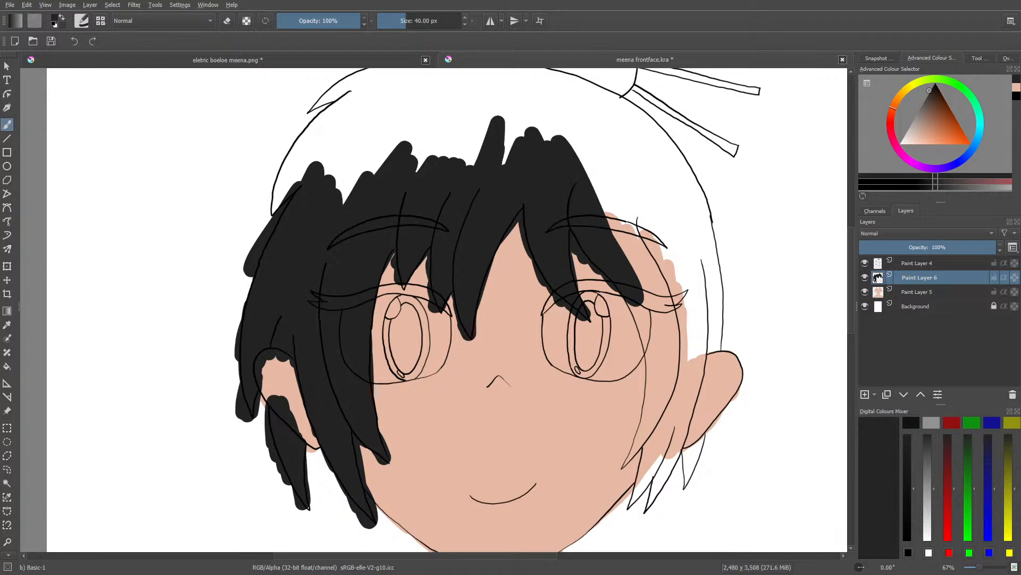
Step: Paint the dark hair colour down the image's right side of the head, including the side locks and the strands behind the ear
{"action": "left_click_drag", "start_coordinate": [0, 6], "coordinate": [0, 40]}
{"action": "scroll", "coordinate": [523, 233], "scroll_direction": "down", "scroll_amount": 5}
{"action": "scroll", "coordinate": [541, 322], "scroll_direction": "up", "scroll_amount": 3}
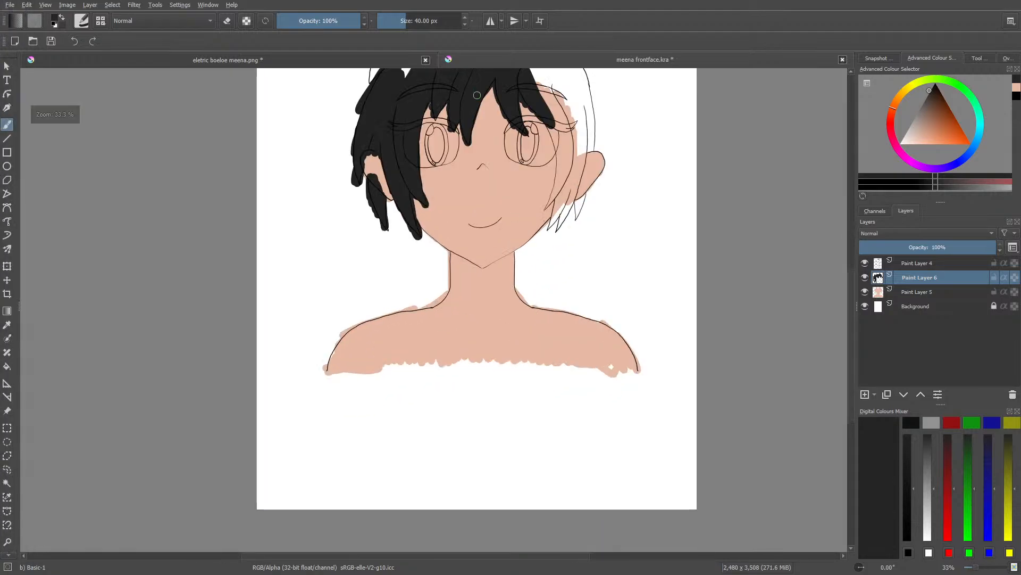
{"action": "scroll", "coordinate": [481, 97], "scroll_direction": "down", "scroll_amount": 2}
{"action": "scroll", "coordinate": [533, 231], "scroll_direction": "down", "scroll_amount": 1}
{"action": "scroll", "coordinate": [498, 283], "scroll_direction": "up", "scroll_amount": 4}
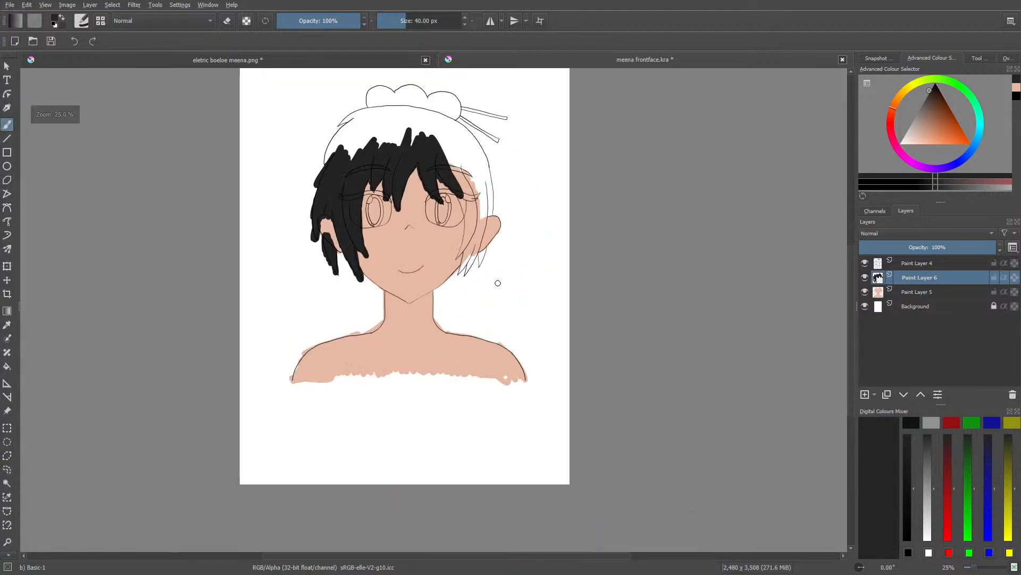
{"action": "scroll", "coordinate": [426, 249], "scroll_direction": "up", "scroll_amount": 2}
{"action": "scroll", "coordinate": [426, 249], "scroll_direction": "down", "scroll_amount": 3}
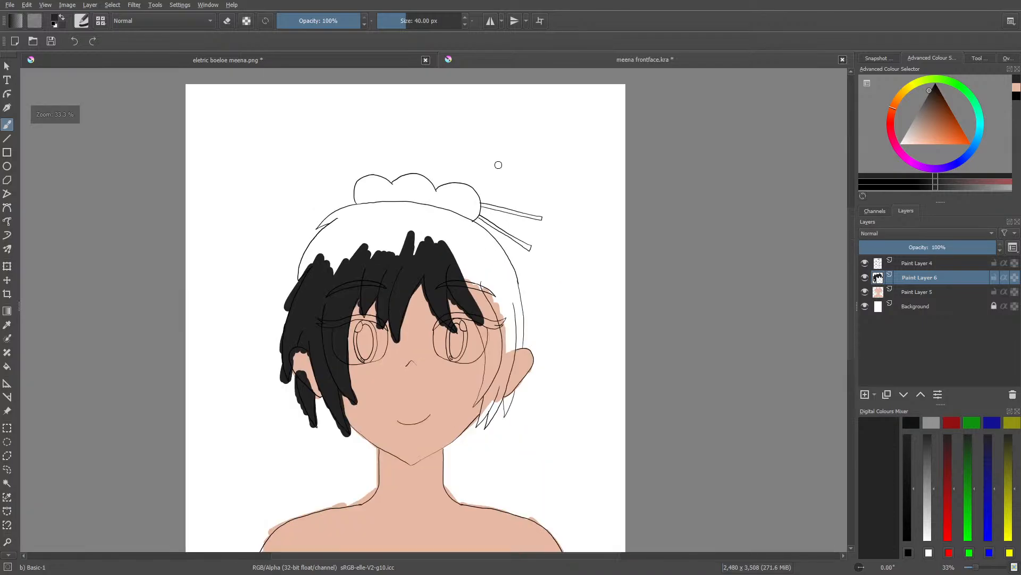
{"action": "scroll", "coordinate": [451, 368], "scroll_direction": "up", "scroll_amount": 1}
{"action": "scroll", "coordinate": [452, 368], "scroll_direction": "up", "scroll_amount": 1}
{"action": "scroll", "coordinate": [479, 319], "scroll_direction": "down", "scroll_amount": 4}
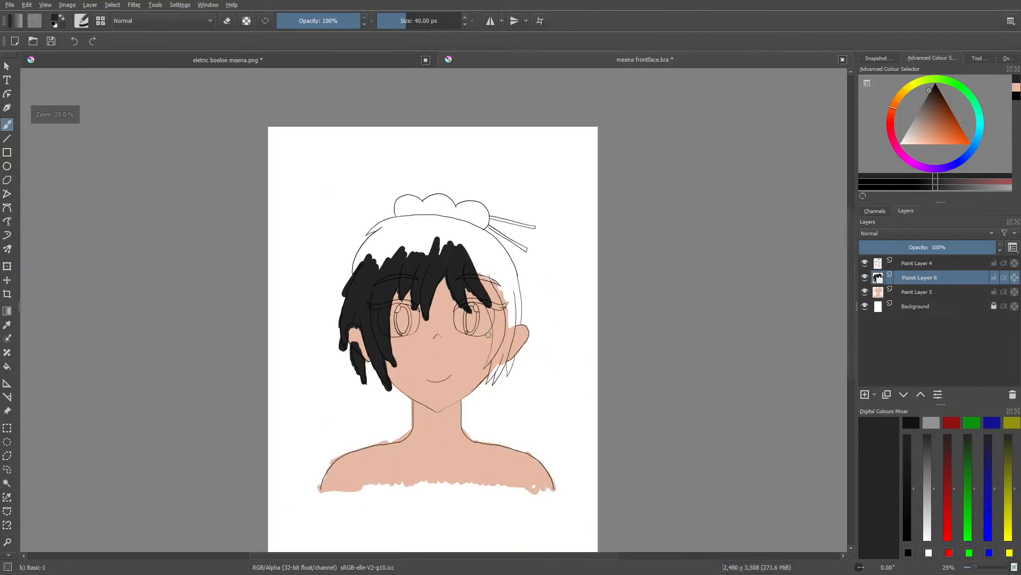
{"action": "scroll", "coordinate": [488, 335], "scroll_direction": "up", "scroll_amount": 4}
{"action": "scroll", "coordinate": [489, 334], "scroll_direction": "down", "scroll_amount": 3}
{"action": "scroll", "coordinate": [485, 289], "scroll_direction": "up", "scroll_amount": 3}
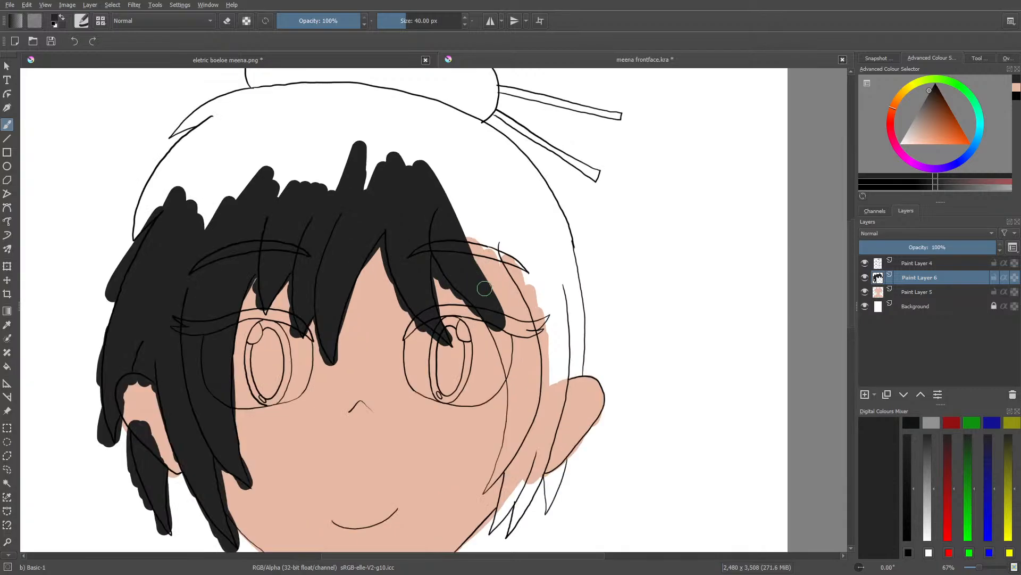
{"action": "mouse_move", "coordinate": [464, 238]}
{"action": "left_mouse_down"}
{"action": "mouse_move", "coordinate": [501, 318]}
{"action": "mouse_move", "coordinate": [481, 225]}
{"action": "mouse_move", "coordinate": [529, 337]}
{"action": "mouse_move", "coordinate": [536, 384]}
{"action": "mouse_move", "coordinate": [503, 312]}
{"action": "mouse_move", "coordinate": [476, 291]}
{"action": "mouse_move", "coordinate": [516, 393]}
{"action": "mouse_move", "coordinate": [507, 458]}
{"action": "mouse_move", "coordinate": [525, 392]}
{"action": "mouse_move", "coordinate": [504, 465]}
{"action": "mouse_move", "coordinate": [516, 441]}
{"action": "mouse_move", "coordinate": [484, 486]}
{"action": "mouse_move", "coordinate": [526, 442]}
{"action": "mouse_move", "coordinate": [498, 513]}
{"action": "mouse_move", "coordinate": [542, 406]}
{"action": "mouse_move", "coordinate": [514, 515]}
{"action": "mouse_move", "coordinate": [540, 457]}
{"action": "mouse_move", "coordinate": [554, 278]}
{"action": "mouse_move", "coordinate": [535, 353]}
{"action": "mouse_move", "coordinate": [490, 208]}
{"action": "mouse_move", "coordinate": [503, 203]}
{"action": "mouse_move", "coordinate": [539, 246]}
{"action": "mouse_move", "coordinate": [496, 160]}
{"action": "mouse_move", "coordinate": [460, 145]}
{"action": "mouse_move", "coordinate": [470, 136]}
{"action": "mouse_move", "coordinate": [518, 192]}
{"action": "mouse_move", "coordinate": [562, 276]}
{"action": "mouse_move", "coordinate": [528, 178]}
{"action": "mouse_move", "coordinate": [562, 209]}
{"action": "mouse_move", "coordinate": [570, 370]}
{"action": "left_mouse_up"}
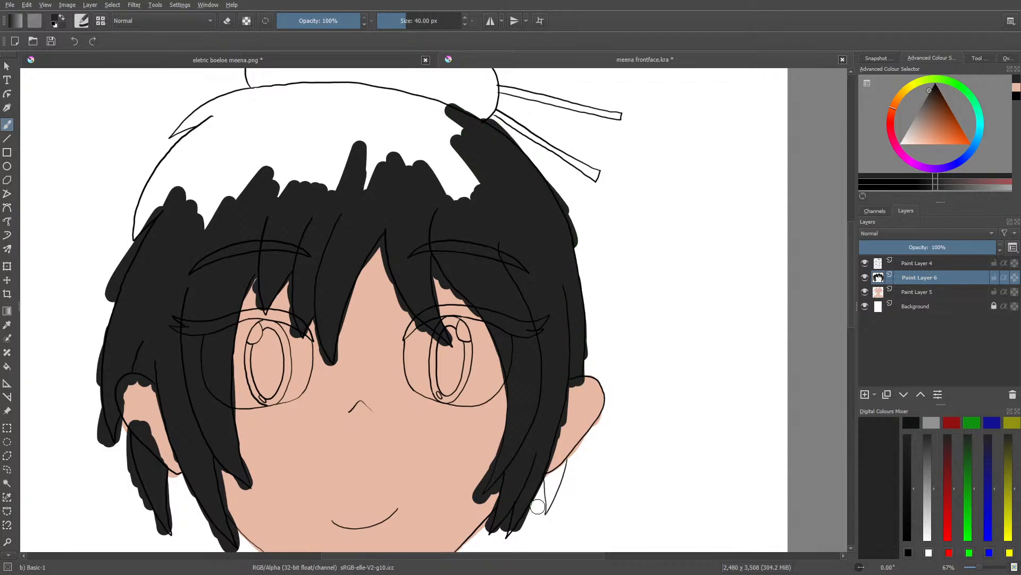
{"action": "mouse_move", "coordinate": [537, 506]}
{"action": "left_mouse_down"}
{"action": "mouse_move", "coordinate": [553, 492]}
{"action": "mouse_move", "coordinate": [555, 511]}
{"action": "mouse_move", "coordinate": [563, 433]}
{"action": "mouse_move", "coordinate": [549, 506]}
{"action": "mouse_move", "coordinate": [502, 544]}
{"action": "left_mouse_up"}
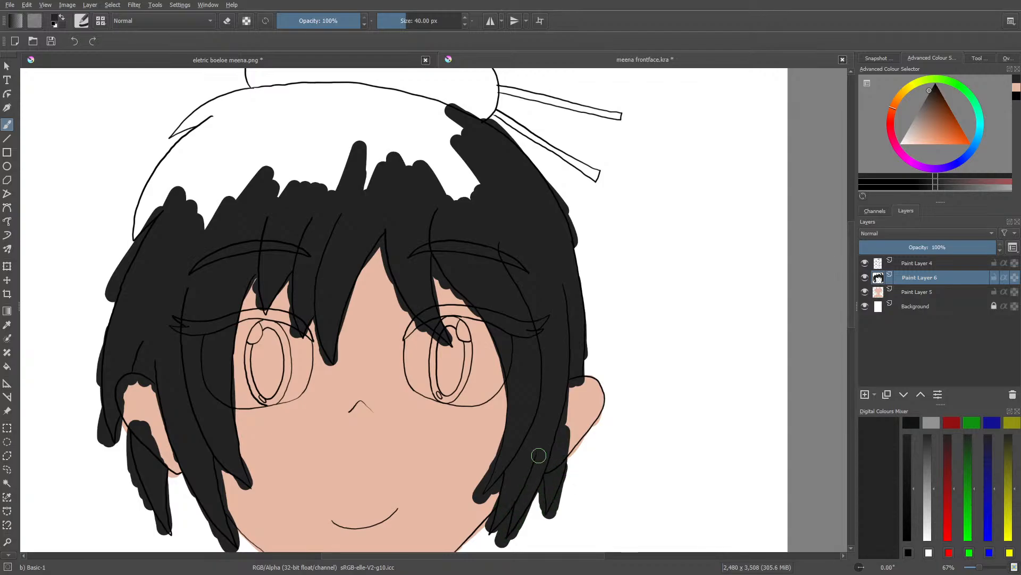
Step: Check the hair in the reference image and fill the remaining white area on top of the head with the dark hair colour
{"action": "mouse_move", "coordinate": [380, 181]}
{"action": "left_mouse_down"}
{"action": "mouse_move", "coordinate": [362, 223]}
{"action": "mouse_move", "coordinate": [329, 186]}
{"action": "mouse_move", "coordinate": [312, 116]}
{"action": "mouse_move", "coordinate": [225, 227]}
{"action": "mouse_move", "coordinate": [211, 139]}
{"action": "mouse_move", "coordinate": [145, 230]}
{"action": "mouse_move", "coordinate": [153, 171]}
{"action": "mouse_move", "coordinate": [136, 218]}
{"action": "mouse_move", "coordinate": [195, 103]}
{"action": "mouse_move", "coordinate": [172, 184]}
{"action": "mouse_move", "coordinate": [190, 204]}
{"action": "mouse_move", "coordinate": [234, 141]}
{"action": "mouse_move", "coordinate": [206, 209]}
{"action": "left_mouse_up"}
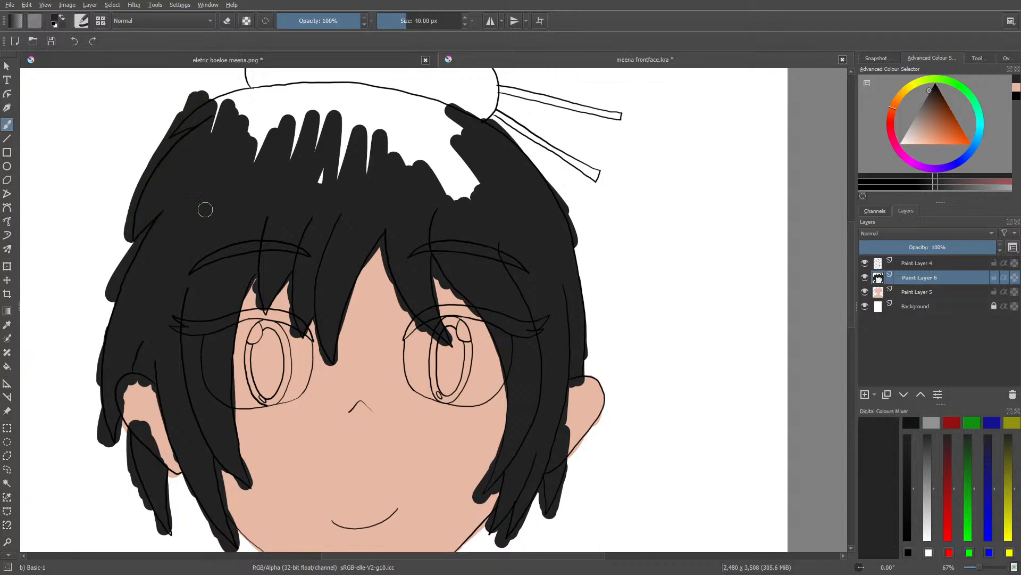
{"action": "left_click", "coordinate": [294, 60]}
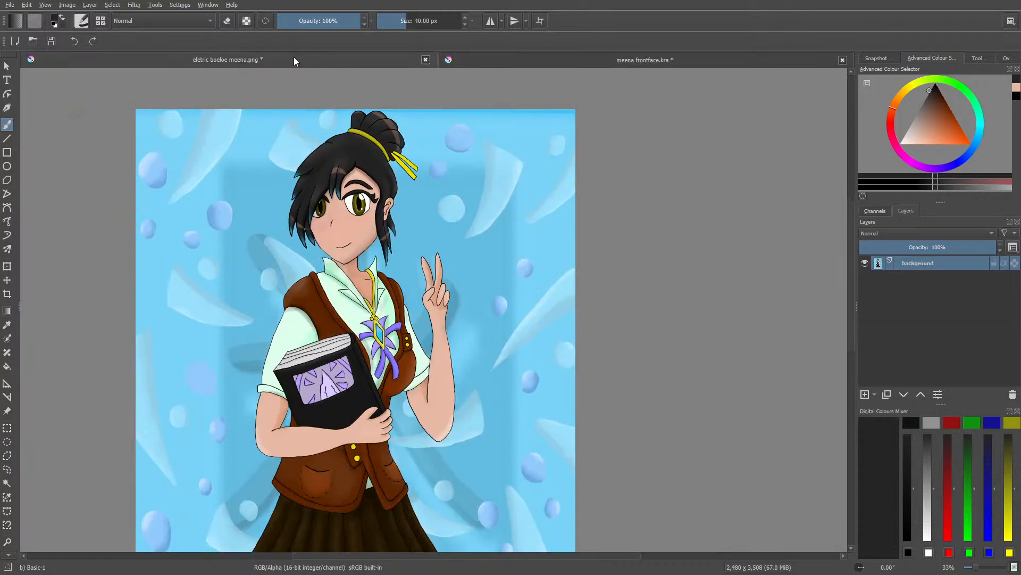
{"action": "left_click", "coordinate": [485, 59]}
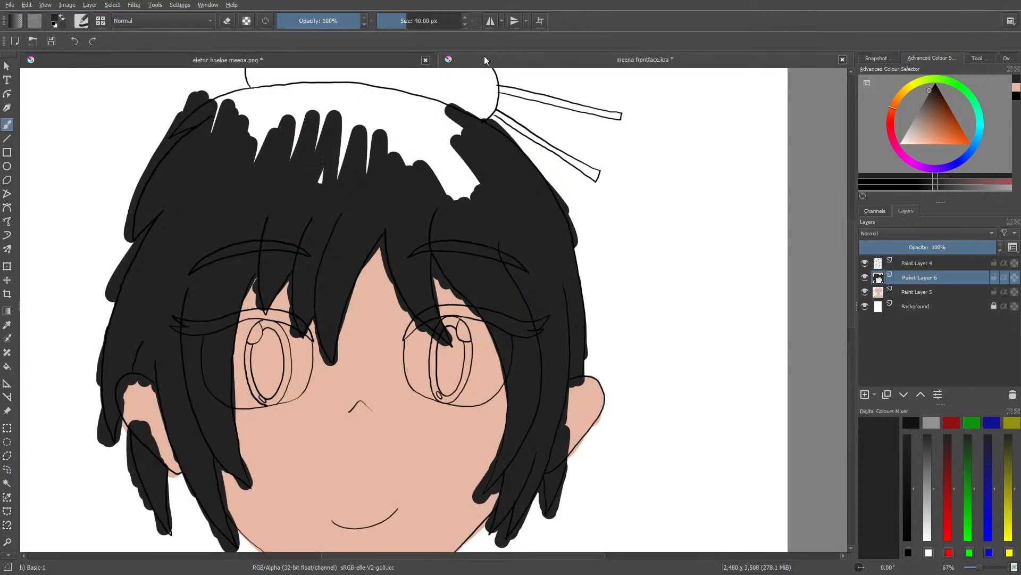
{"action": "left_click_drag", "start_coordinate": [854, 291], "coordinate": [851, 266]}
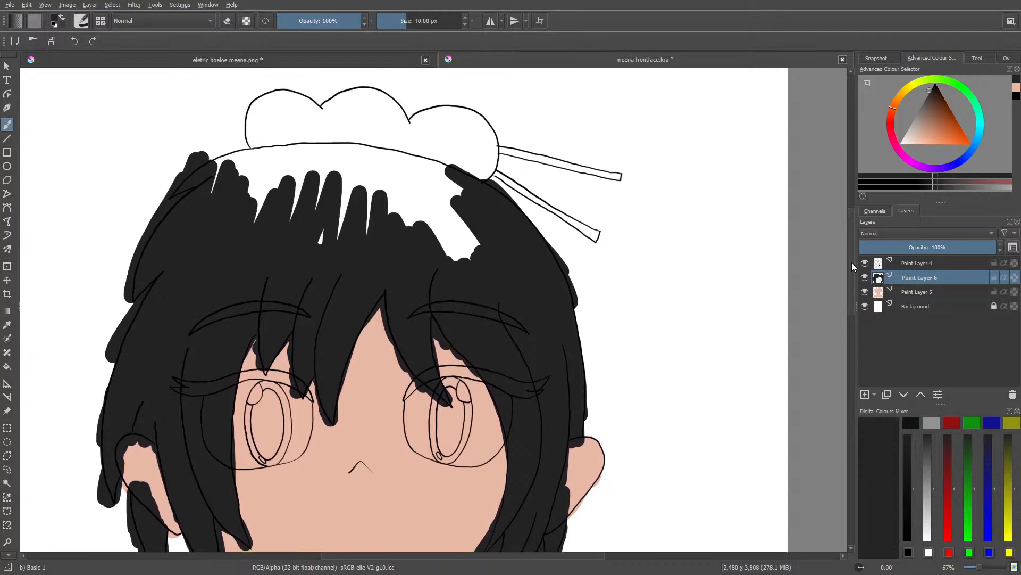
{"action": "mouse_move", "coordinate": [276, 242]}
{"action": "left_mouse_down"}
{"action": "mouse_move", "coordinate": [269, 220]}
{"action": "mouse_move", "coordinate": [208, 165]}
{"action": "mouse_move", "coordinate": [230, 163]}
{"action": "mouse_move", "coordinate": [349, 205]}
{"action": "mouse_move", "coordinate": [323, 165]}
{"action": "mouse_move", "coordinate": [364, 171]}
{"action": "mouse_move", "coordinate": [372, 150]}
{"action": "mouse_move", "coordinate": [401, 180]}
{"action": "mouse_move", "coordinate": [469, 201]}
{"action": "mouse_move", "coordinate": [474, 186]}
{"action": "mouse_move", "coordinate": [437, 127]}
{"action": "mouse_move", "coordinate": [490, 162]}
{"action": "mouse_move", "coordinate": [455, 107]}
{"action": "mouse_move", "coordinate": [482, 128]}
{"action": "mouse_move", "coordinate": [500, 165]}
{"action": "mouse_move", "coordinate": [478, 130]}
{"action": "mouse_move", "coordinate": [433, 108]}
{"action": "mouse_move", "coordinate": [418, 123]}
{"action": "mouse_move", "coordinate": [457, 111]}
{"action": "mouse_move", "coordinate": [435, 120]}
{"action": "mouse_move", "coordinate": [339, 101]}
{"action": "mouse_move", "coordinate": [406, 158]}
{"action": "mouse_move", "coordinate": [401, 120]}
{"action": "mouse_move", "coordinate": [360, 77]}
{"action": "mouse_move", "coordinate": [356, 109]}
{"action": "mouse_move", "coordinate": [374, 168]}
{"action": "mouse_move", "coordinate": [378, 151]}
{"action": "mouse_move", "coordinate": [360, 104]}
{"action": "mouse_move", "coordinate": [325, 89]}
{"action": "mouse_move", "coordinate": [339, 178]}
{"action": "mouse_move", "coordinate": [283, 80]}
{"action": "mouse_move", "coordinate": [297, 151]}
{"action": "mouse_move", "coordinate": [289, 160]}
{"action": "mouse_move", "coordinate": [259, 108]}
{"action": "mouse_move", "coordinate": [256, 174]}
{"action": "mouse_move", "coordinate": [288, 190]}
{"action": "left_mouse_up"}
Step: Using the a) Eraser Circle preset reduced to 26.83 px, erase hair colour spilling over the image's left ear and the central fringe outline
{"action": "mouse_move", "coordinate": [853, 237]}
{"action": "left_mouse_down"}
{"action": "mouse_move", "coordinate": [848, 324]}
{"action": "mouse_move", "coordinate": [852, 284]}
{"action": "left_mouse_up"}
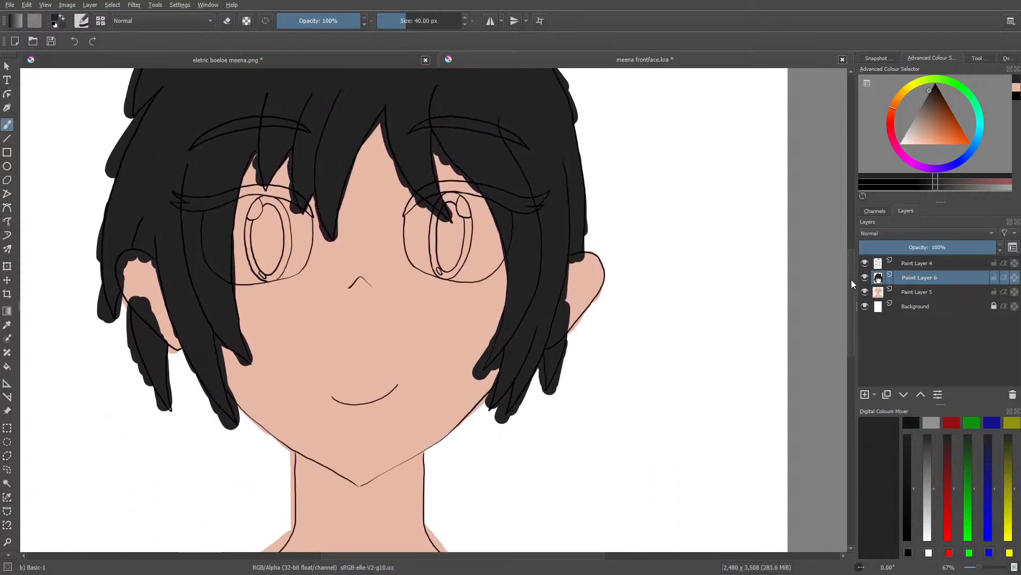
{"action": "key", "text": "slash"}
{"action": "left_click_drag", "start_coordinate": [150, 306], "coordinate": [133, 290]}
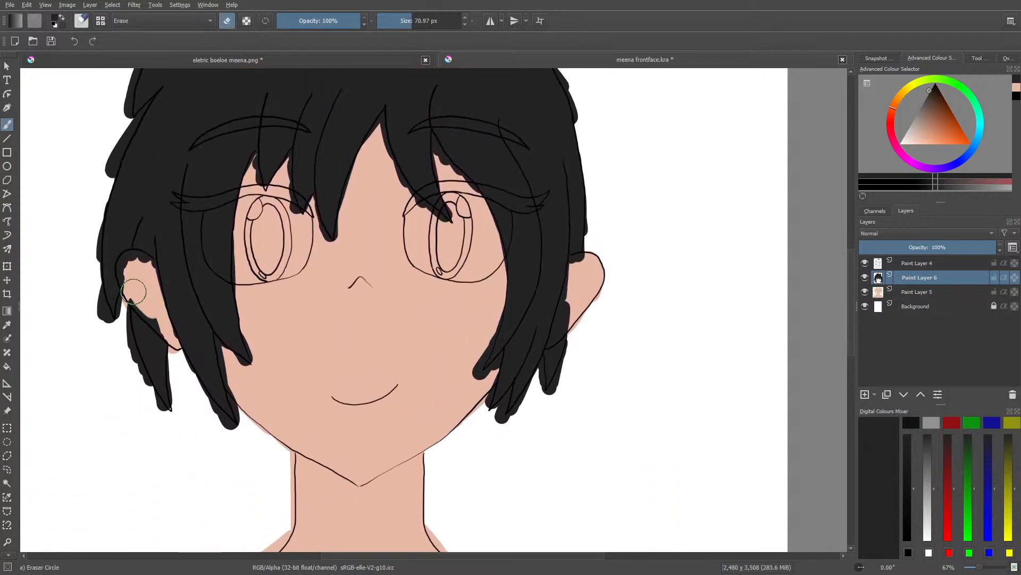
{"action": "left_click_drag", "start_coordinate": [410, 20], "coordinate": [404, 21]}
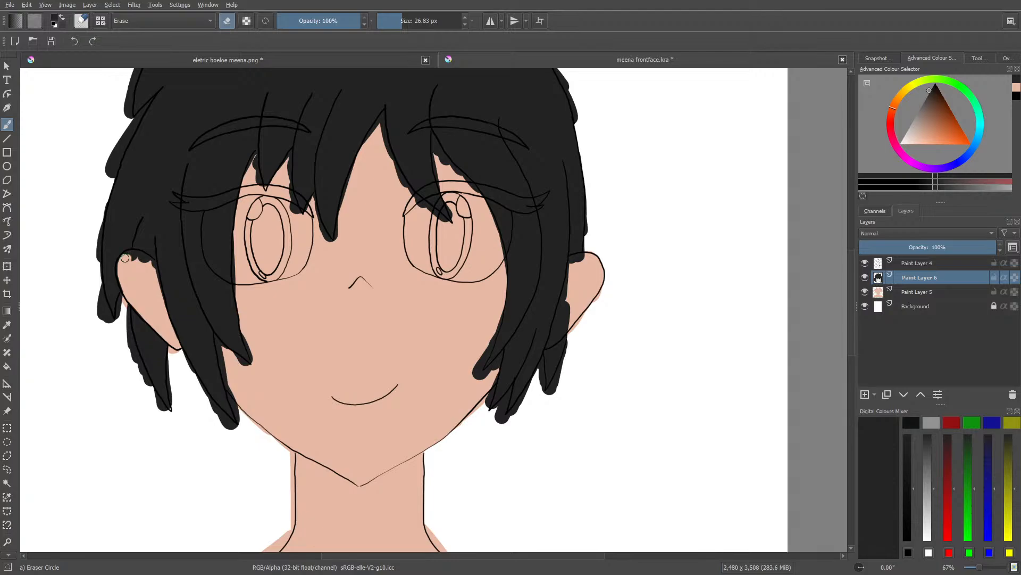
{"action": "left_click_drag", "start_coordinate": [125, 258], "coordinate": [136, 256]}
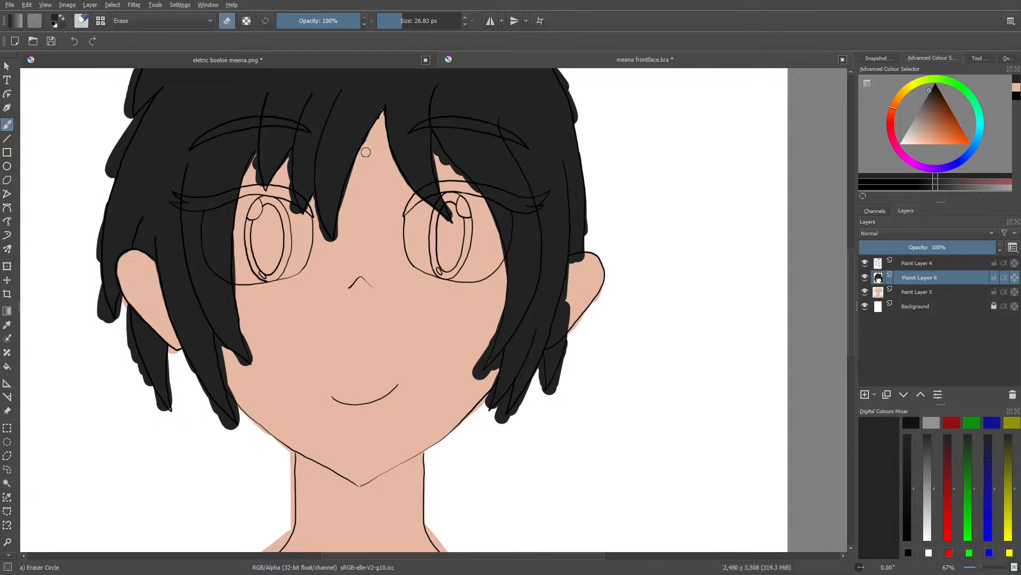
Step: Erase the hair colour spilling around the pointed fringe tips at the centre and above the image's left eye, touching up with Basic-1
{"action": "key", "text": "e"}
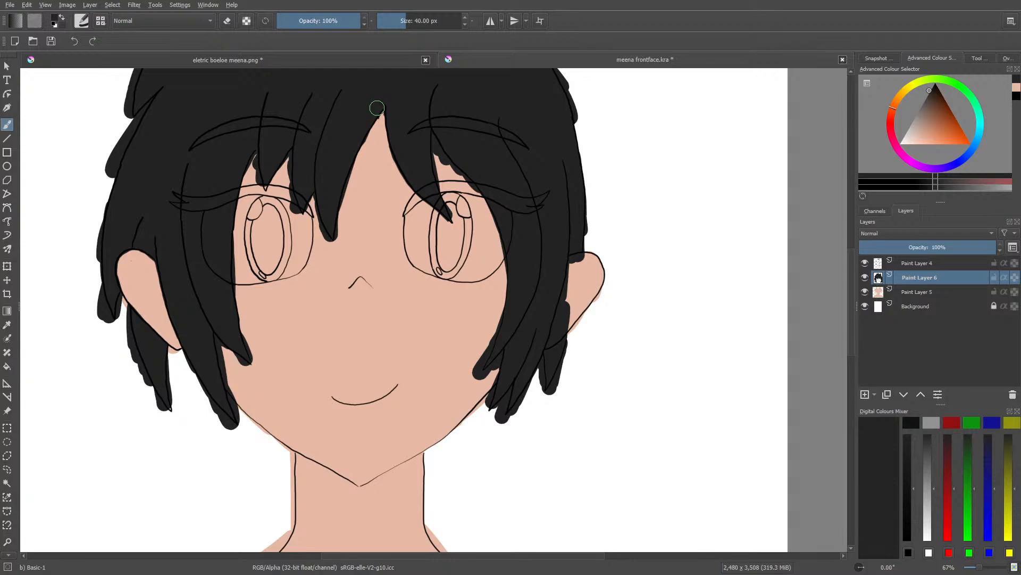
{"action": "key", "text": "e"}
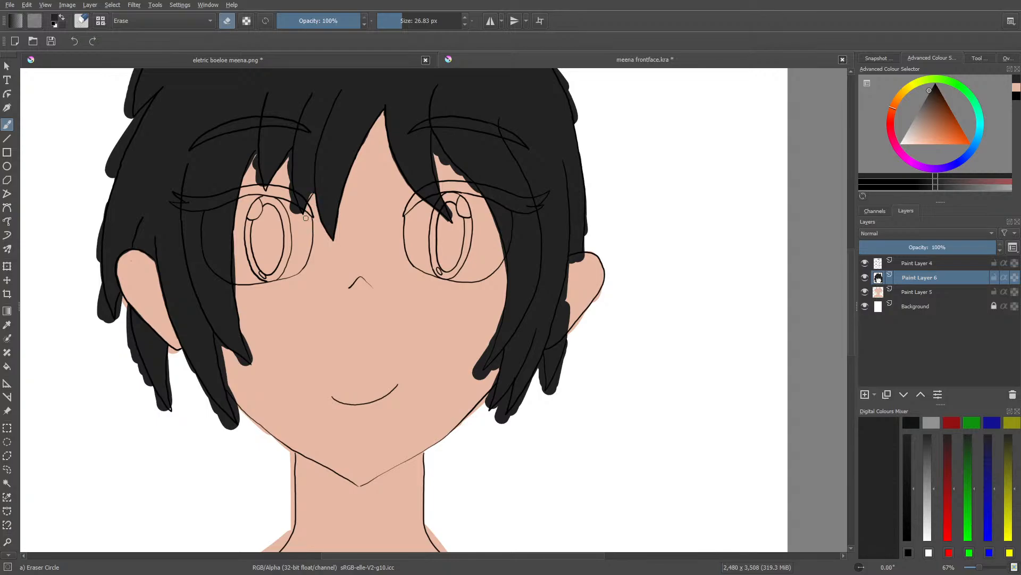
{"action": "key", "text": "/"}
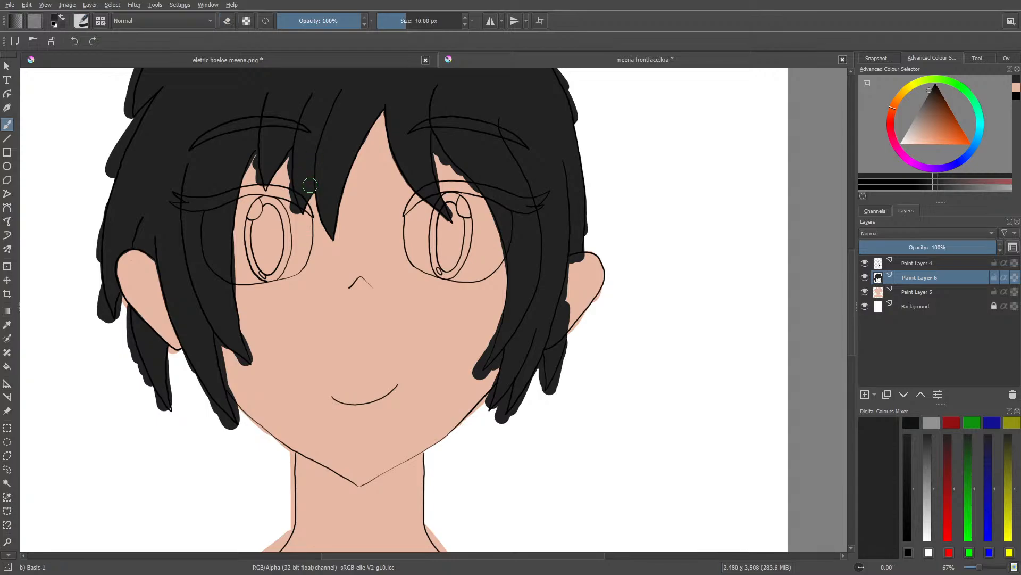
{"action": "key", "text": "slash"}
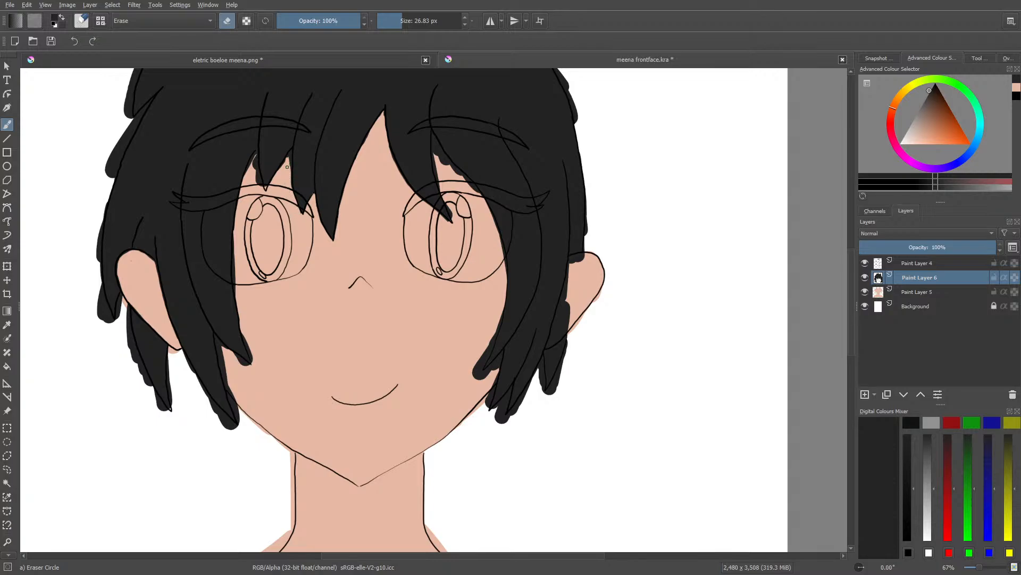
{"action": "mouse_move", "coordinate": [289, 153]}
{"action": "left_mouse_down"}
{"action": "mouse_move", "coordinate": [284, 185]}
{"action": "mouse_move", "coordinate": [257, 181]}
{"action": "mouse_move", "coordinate": [255, 155]}
{"action": "mouse_move", "coordinate": [249, 179]}
{"action": "mouse_move", "coordinate": [260, 178]}
{"action": "left_mouse_up"}
{"action": "key", "text": "e"}
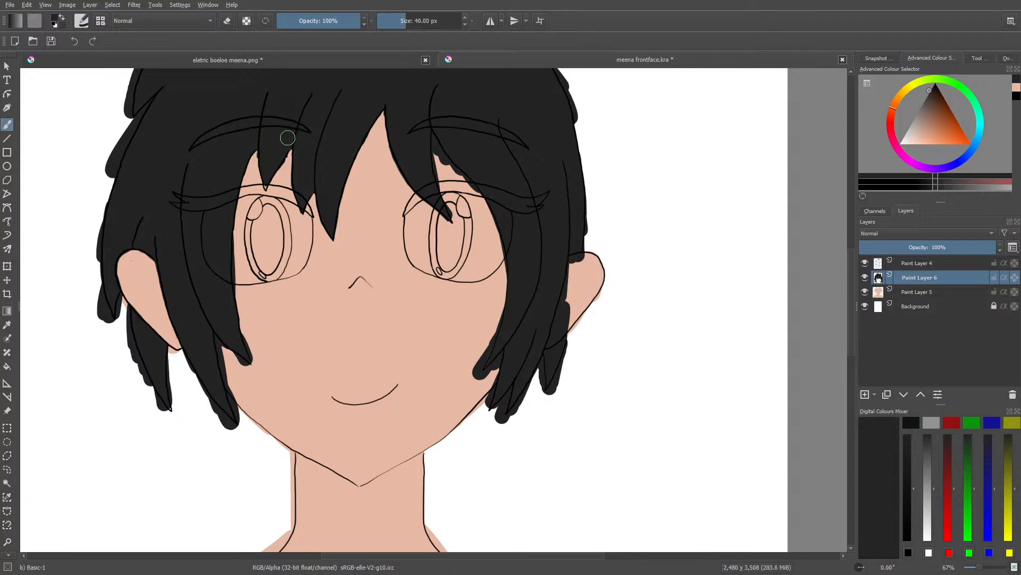
Step: Reduce the Basic-1 brush to 9.29 px and erase the hair colour spilling past the fringe strands over the image's right eye
{"action": "left_click", "coordinate": [395, 19]}
{"action": "key", "text": "e"}
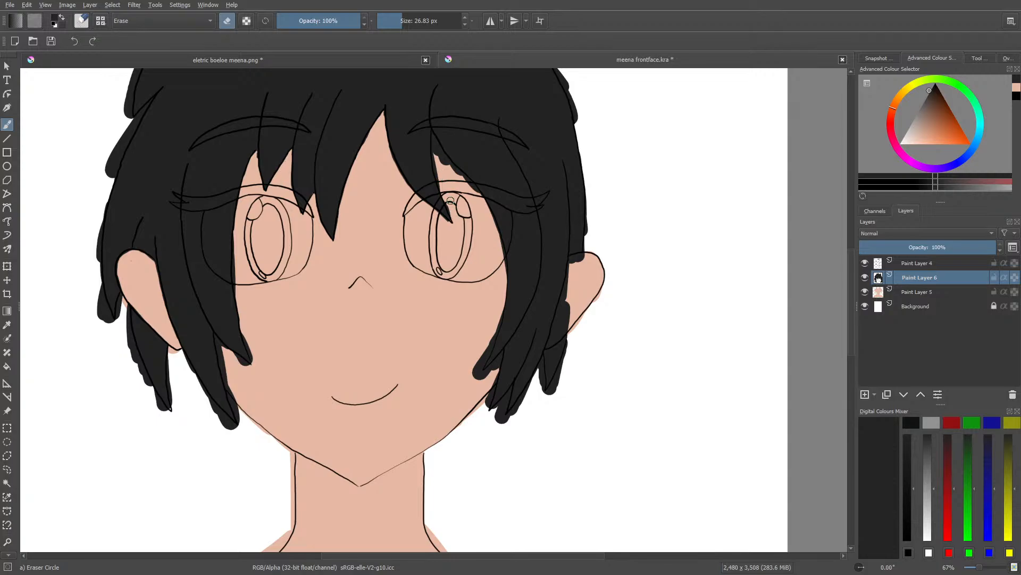
{"action": "mouse_move", "coordinate": [446, 186]}
{"action": "left_mouse_down"}
{"action": "mouse_move", "coordinate": [436, 149]}
{"action": "mouse_move", "coordinate": [443, 189]}
{"action": "mouse_move", "coordinate": [434, 135]}
{"action": "mouse_move", "coordinate": [473, 192]}
{"action": "left_mouse_up"}
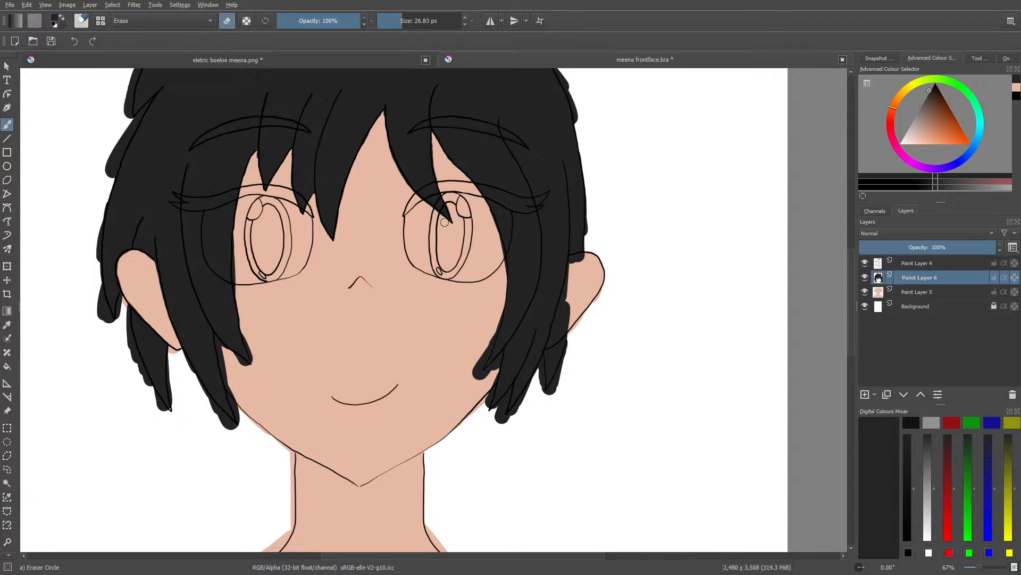
Step: Erase the hair colour past the face-side edge of the image's right side lock, touching up the lock with the 9.29 px brush
{"action": "mouse_move", "coordinate": [497, 296]}
{"action": "left_mouse_down"}
{"action": "mouse_move", "coordinate": [468, 383]}
{"action": "mouse_move", "coordinate": [497, 367]}
{"action": "mouse_move", "coordinate": [490, 397]}
{"action": "mouse_move", "coordinate": [491, 387]}
{"action": "left_mouse_up"}
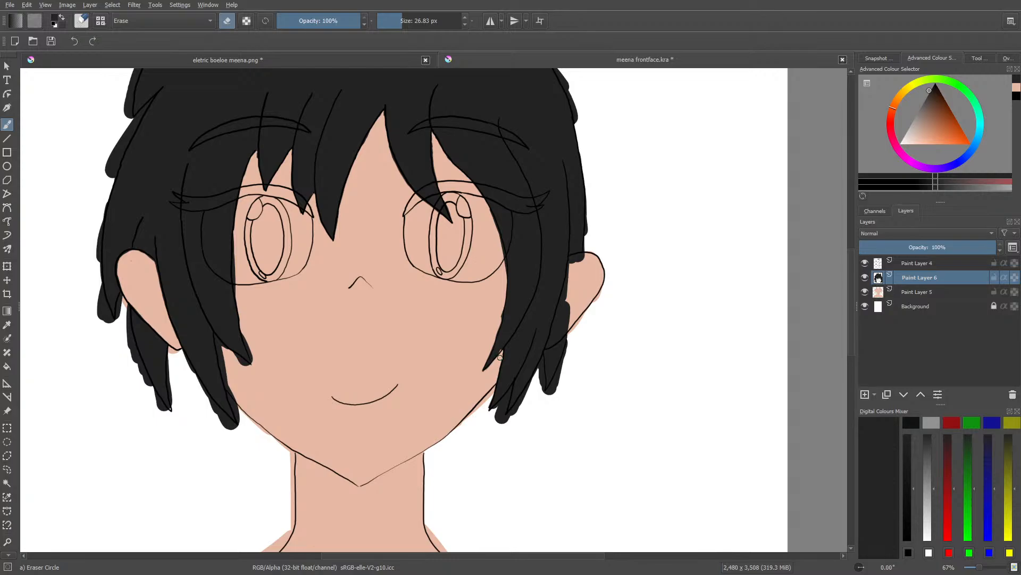
{"action": "key", "text": "e"}
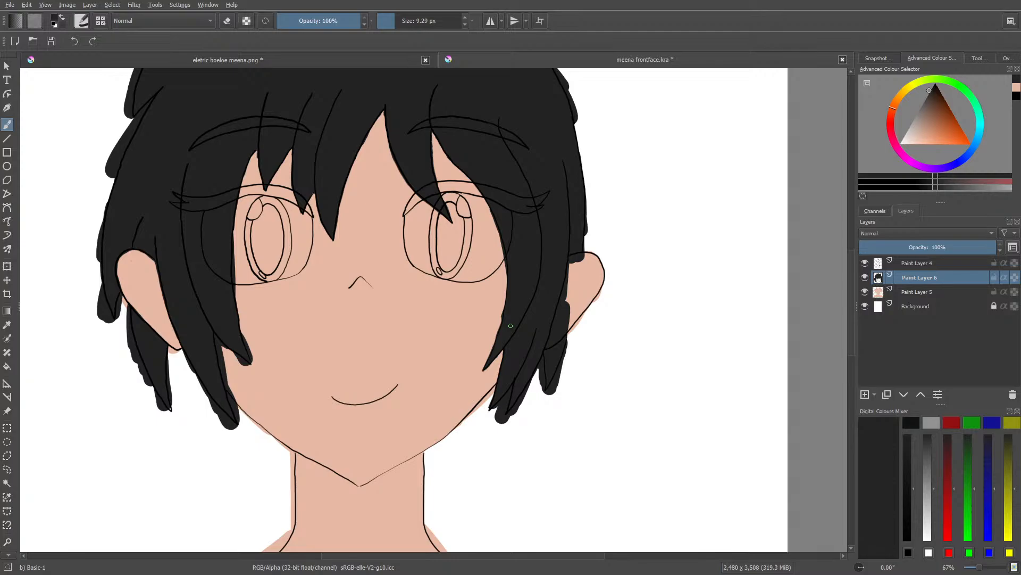
{"action": "key", "text": "e"}
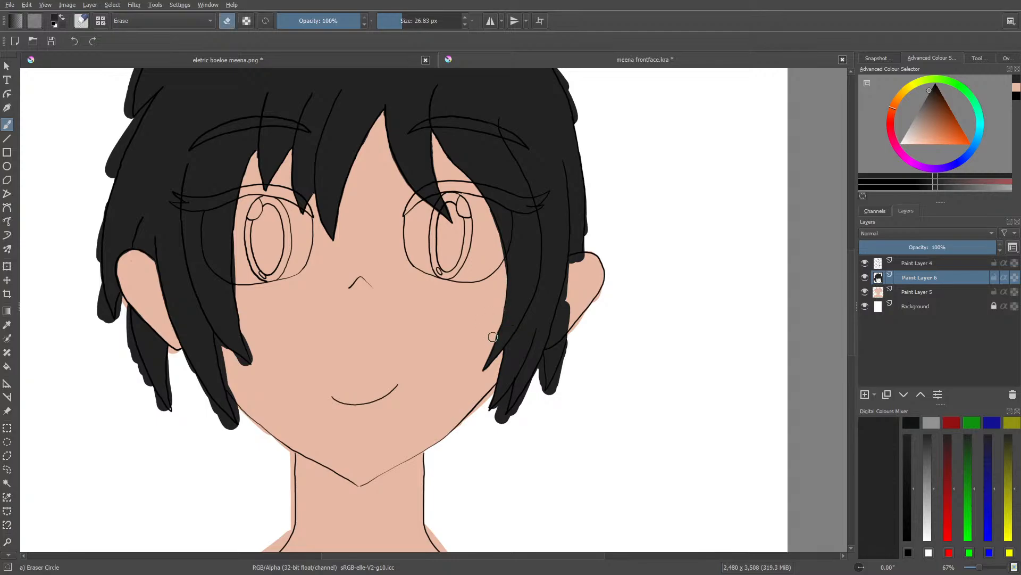
{"action": "key", "text": "e"}
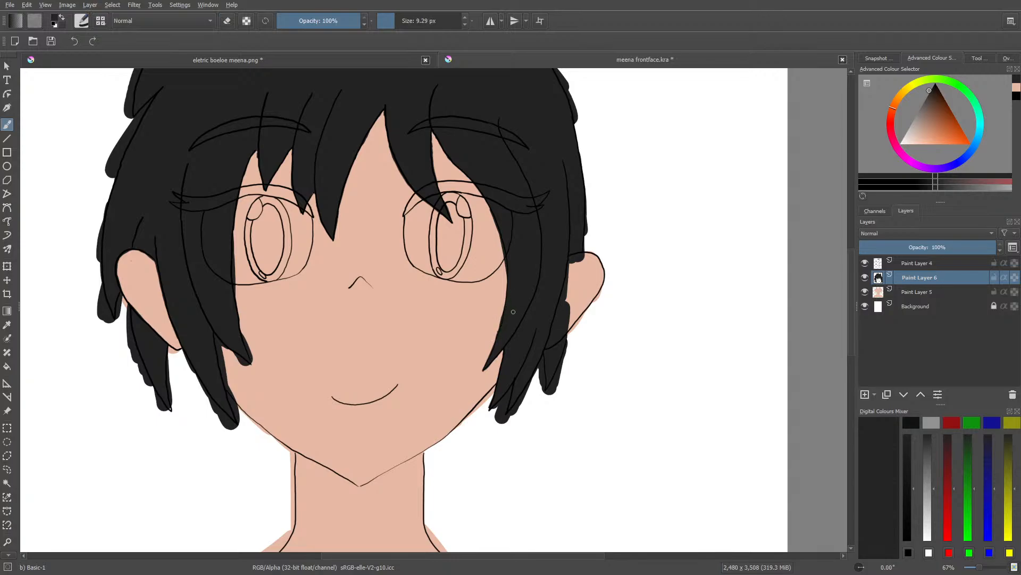
{"action": "key", "text": "e"}
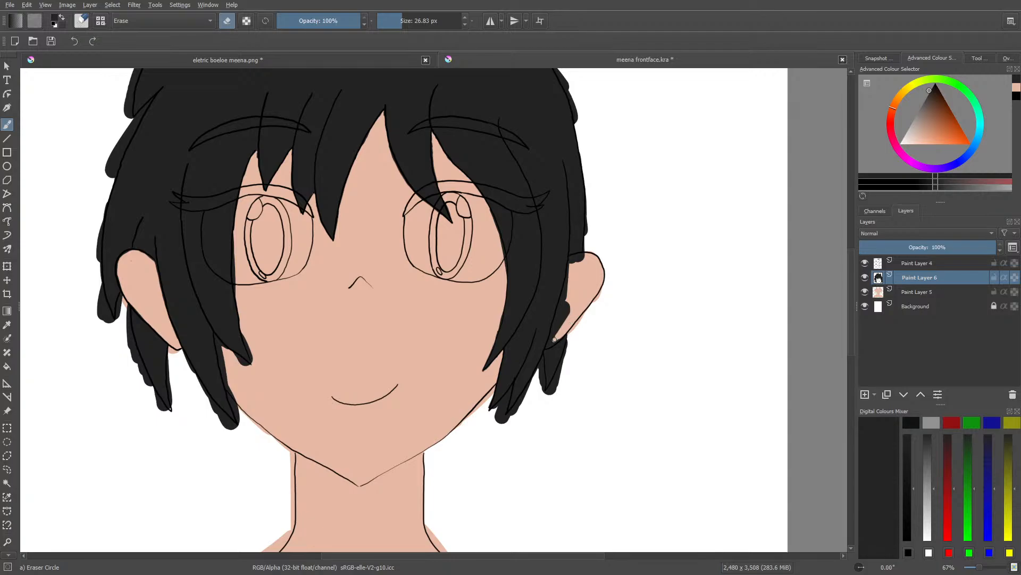
Step: Erase the hair colour covering the ear on the image's right and spilling past the outer edges of the lock tips below it
{"action": "mouse_move", "coordinate": [550, 345]}
{"action": "left_mouse_down"}
{"action": "mouse_move", "coordinate": [563, 300]}
{"action": "mouse_move", "coordinate": [557, 337]}
{"action": "mouse_move", "coordinate": [570, 314]}
{"action": "mouse_move", "coordinate": [565, 301]}
{"action": "mouse_move", "coordinate": [561, 309]}
{"action": "mouse_move", "coordinate": [573, 260]}
{"action": "mouse_move", "coordinate": [586, 261]}
{"action": "mouse_move", "coordinate": [572, 269]}
{"action": "left_mouse_up"}
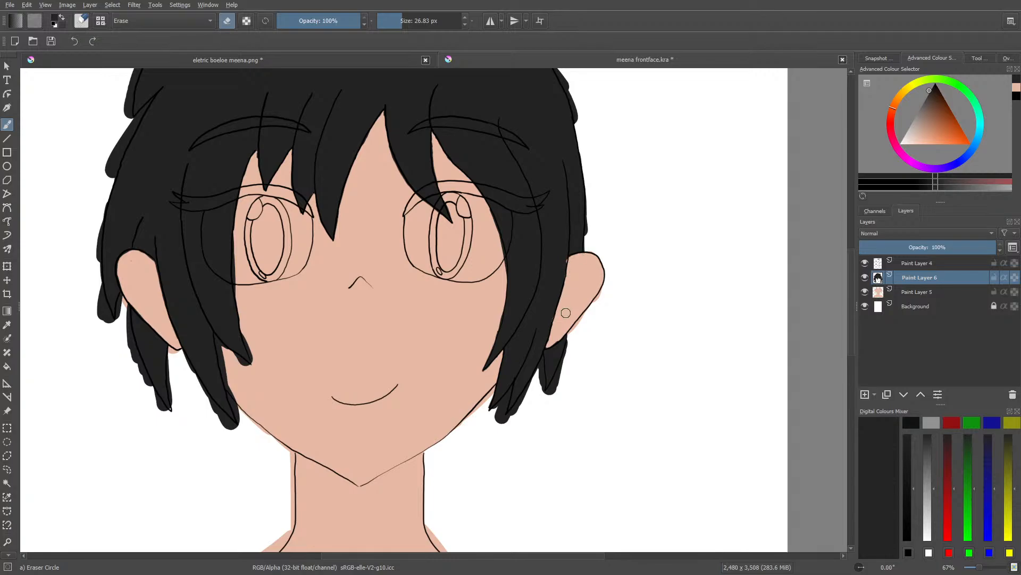
{"action": "key", "text": "e"}
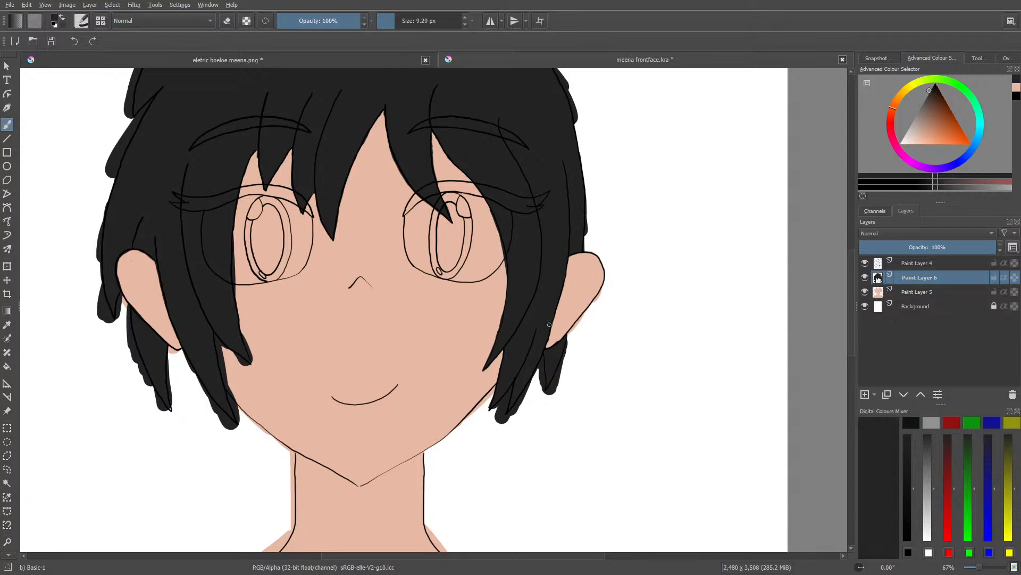
{"action": "key", "text": "e"}
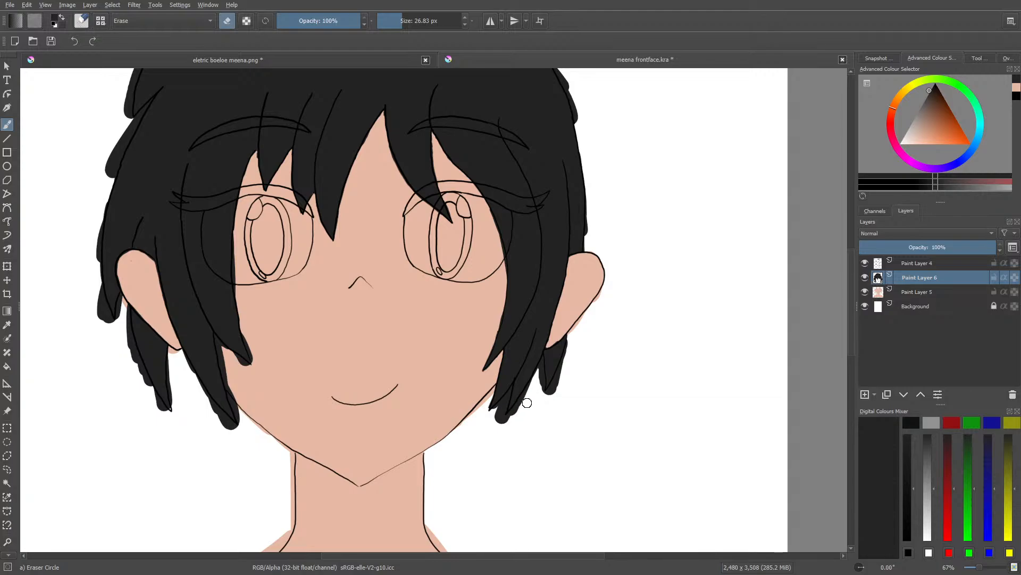
{"action": "left_click_drag", "start_coordinate": [535, 385], "coordinate": [490, 436]}
{"action": "mouse_move", "coordinate": [566, 365]}
{"action": "left_mouse_down"}
{"action": "mouse_move", "coordinate": [568, 353]}
{"action": "mouse_move", "coordinate": [546, 395]}
{"action": "left_mouse_up"}
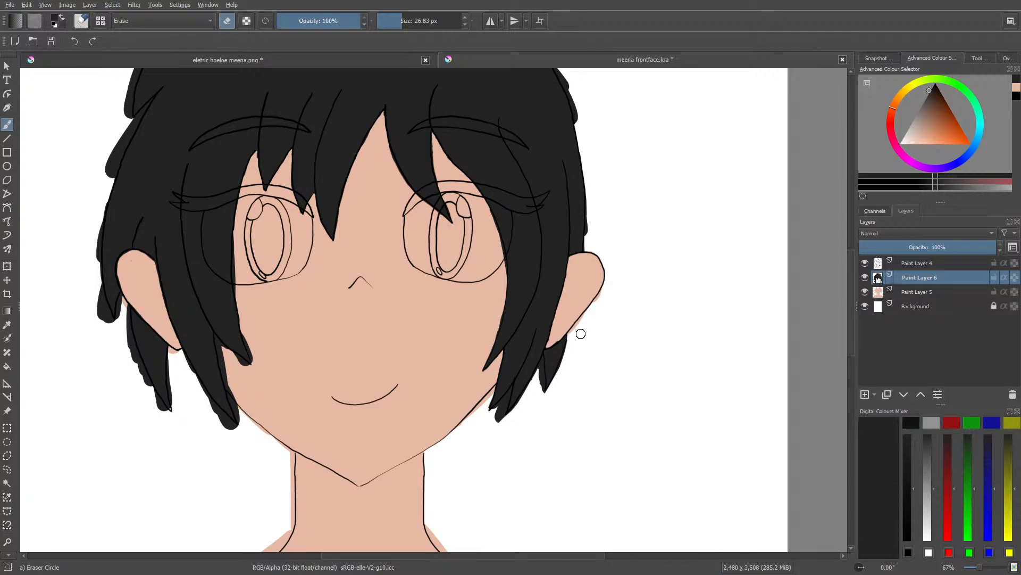
Step: Erase the hair colour outside the head outline on the image's right, from below the hair sticks down to the ear
{"action": "left_click_drag", "start_coordinate": [851, 278], "coordinate": [850, 246]}
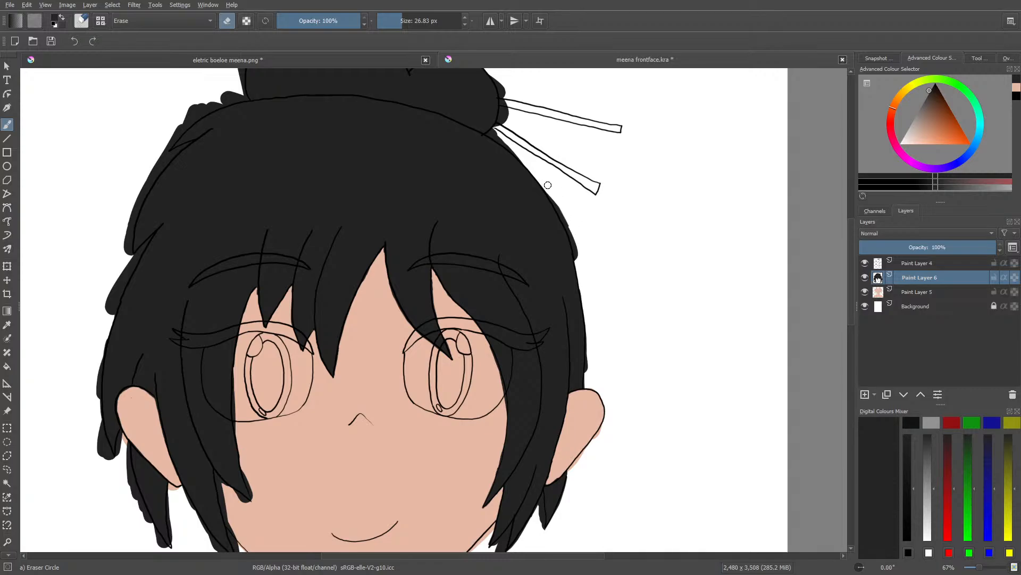
{"action": "mouse_move", "coordinate": [548, 185]}
{"action": "left_mouse_down"}
{"action": "mouse_move", "coordinate": [575, 255]}
{"action": "mouse_move", "coordinate": [550, 182]}
{"action": "mouse_move", "coordinate": [588, 259]}
{"action": "mouse_move", "coordinate": [557, 215]}
{"action": "left_mouse_up"}
{"action": "key", "text": "slash"}
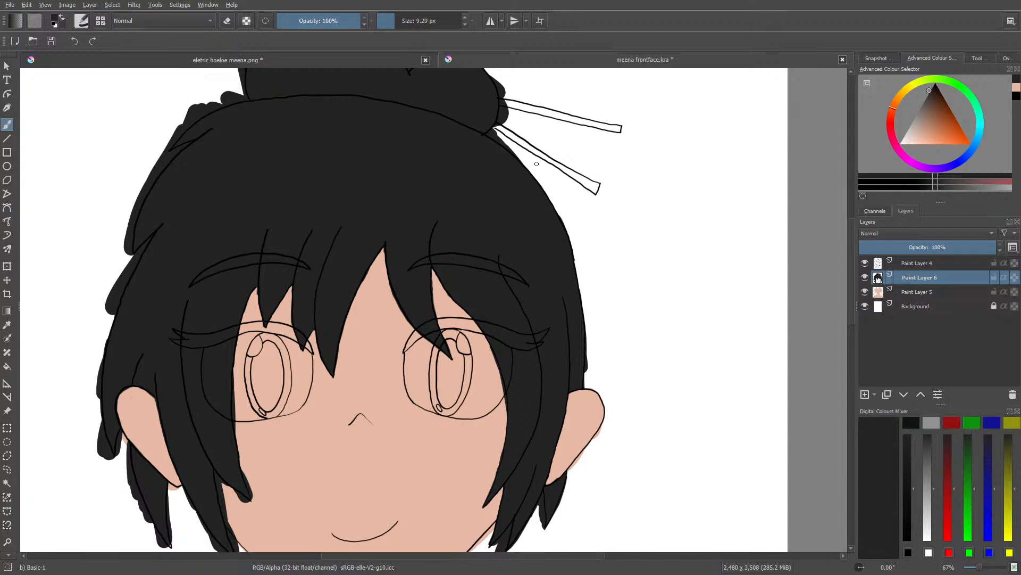
{"action": "key", "text": "slash"}
{"action": "left_click_drag", "start_coordinate": [593, 331], "coordinate": [588, 360]}
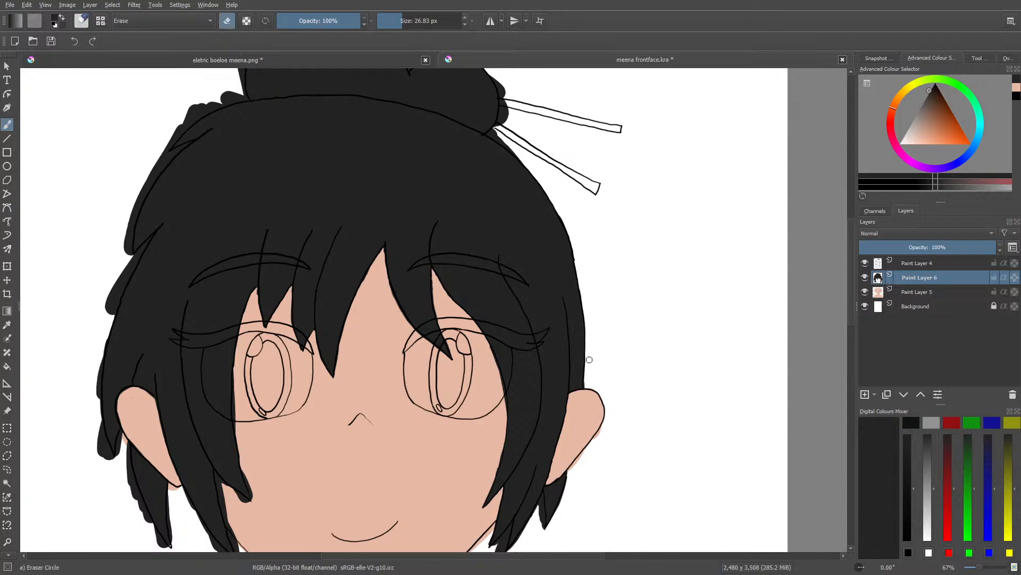
Step: Fill in the dark hair colour on the locks below the image's right ear and erase the excess around the short rear strand
{"action": "scroll", "coordinate": [585, 239], "scroll_direction": "down", "scroll_amount": 5}
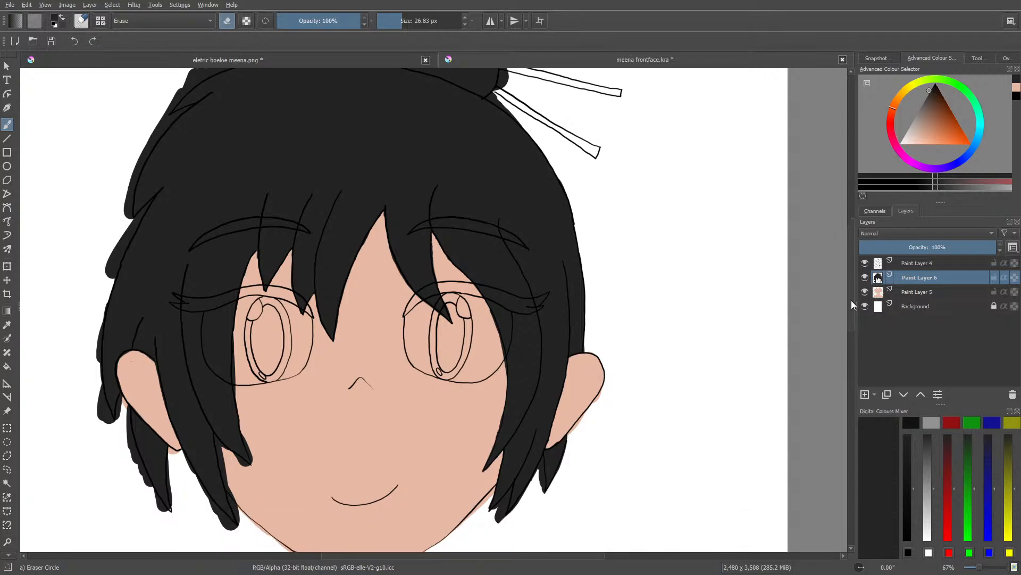
{"action": "mouse_move", "coordinate": [540, 334]}
{"action": "left_mouse_down"}
{"action": "mouse_move", "coordinate": [542, 288]}
{"action": "mouse_move", "coordinate": [540, 333]}
{"action": "left_mouse_up"}
{"action": "key", "text": "slash"}
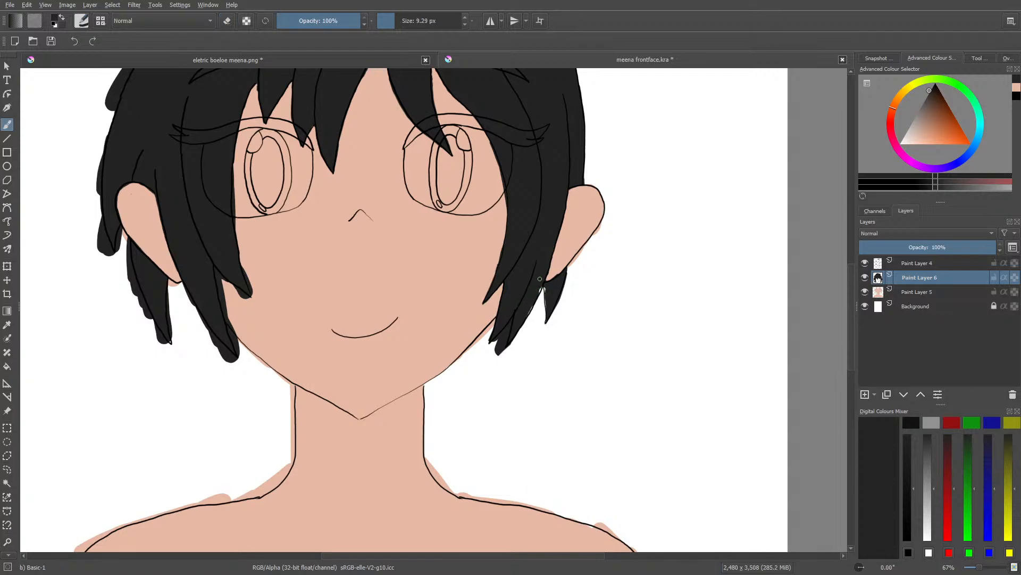
{"action": "left_click_drag", "start_coordinate": [540, 279], "coordinate": [529, 309]}
{"action": "left_click_drag", "start_coordinate": [551, 276], "coordinate": [549, 310]}
{"action": "key", "text": "e"}
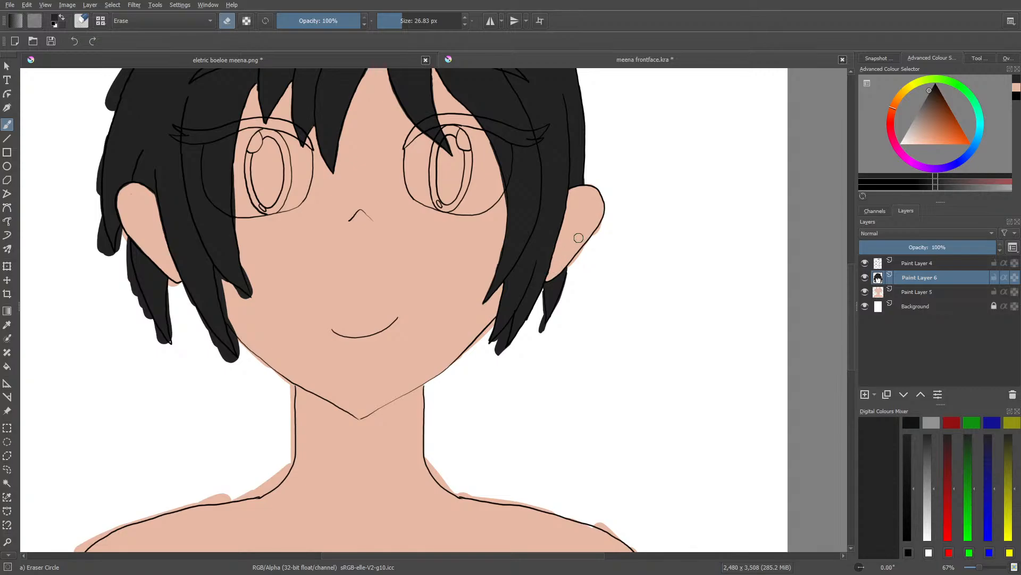
{"action": "left_click_drag", "start_coordinate": [540, 330], "coordinate": [541, 299]}
{"action": "mouse_move", "coordinate": [531, 321]}
{"action": "left_mouse_down"}
{"action": "mouse_move", "coordinate": [517, 340]}
{"action": "mouse_move", "coordinate": [534, 300]}
{"action": "mouse_move", "coordinate": [516, 332]}
{"action": "left_mouse_up"}
Step: Sharpen the two lowest lock tips beside the jaw on the image's right, erasing the excess between them and repainting the inner tip
{"action": "key", "text": "/"}
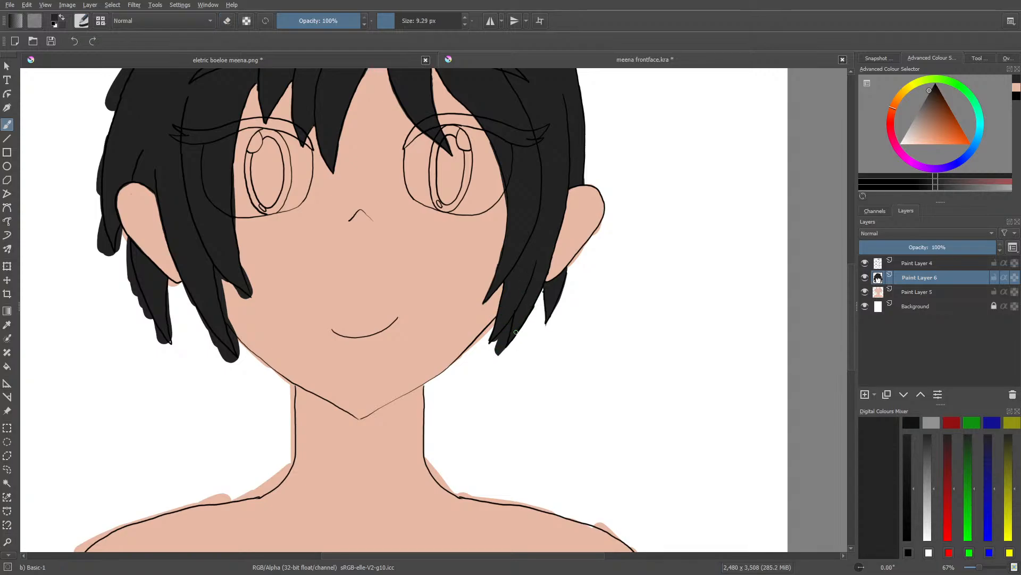
{"action": "key", "text": "/"}
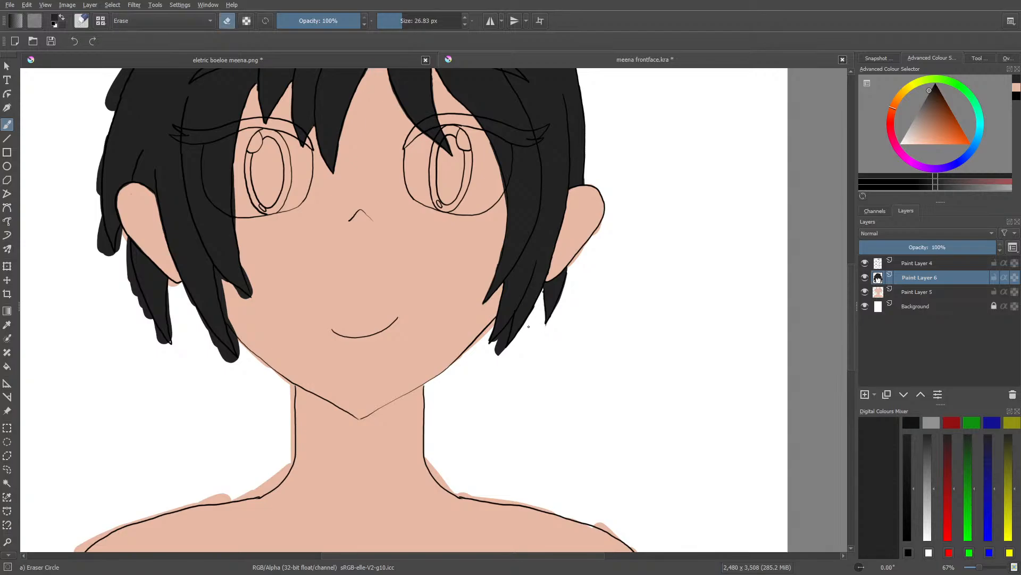
{"action": "mouse_move", "coordinate": [533, 310]}
{"action": "left_mouse_down"}
{"action": "mouse_move", "coordinate": [500, 353]}
{"action": "mouse_move", "coordinate": [511, 321]}
{"action": "mouse_move", "coordinate": [498, 347]}
{"action": "left_mouse_up"}
{"action": "key", "text": "/"}
{"action": "right_click", "coordinate": [516, 314]}
{"action": "right_click", "coordinate": [516, 314]}
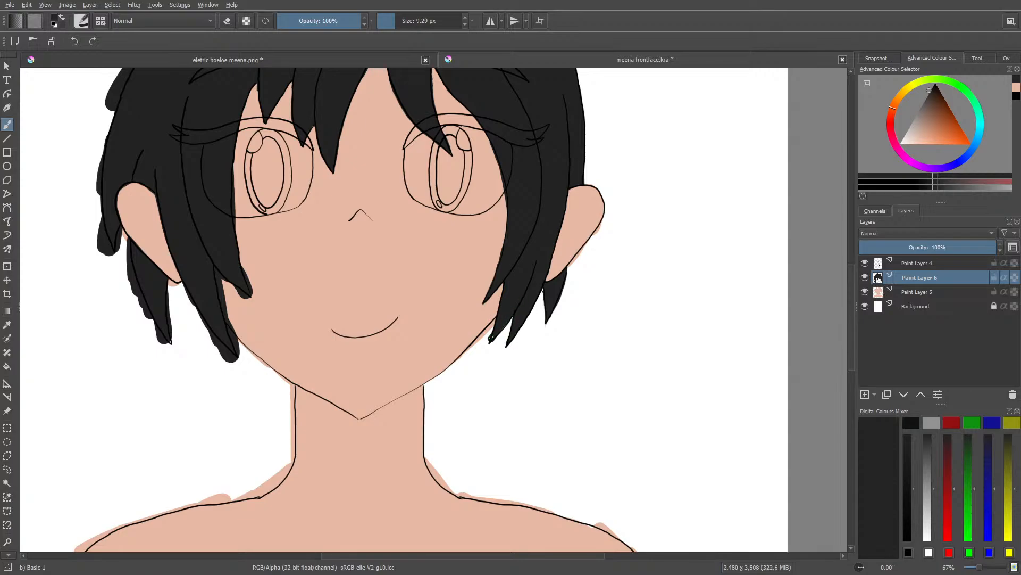
{"action": "left_click_drag", "start_coordinate": [490, 340], "coordinate": [507, 324]}
{"action": "key", "text": "/"}
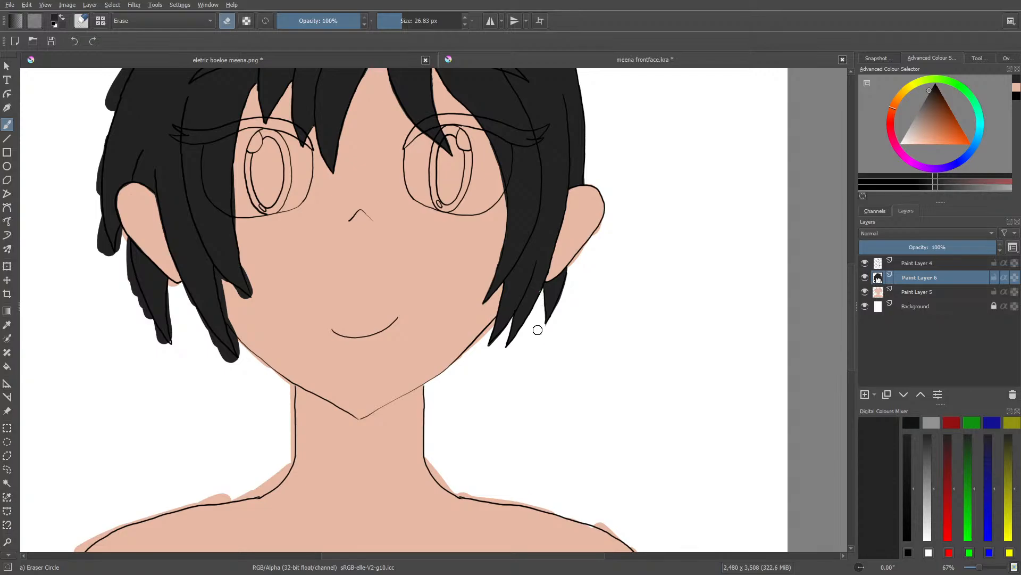
{"action": "key", "text": "e"}
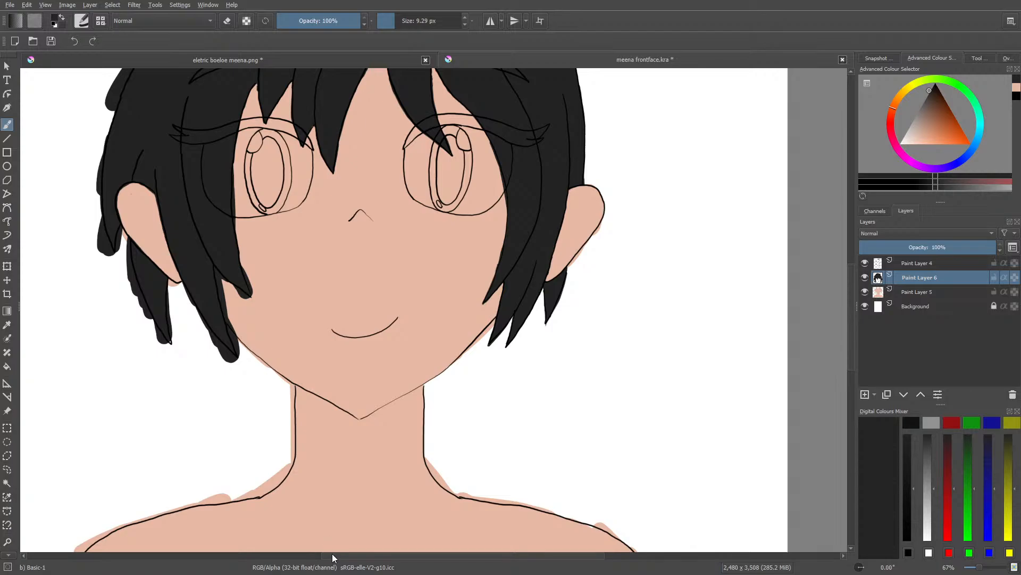
Step: Erase the hair colour outside the outer hair outline on the image's left, down past the ear to the rear strand's tip
{"action": "left_click_drag", "start_coordinate": [331, 556], "coordinate": [274, 572]}
{"action": "left_click_drag", "start_coordinate": [853, 287], "coordinate": [854, 264]}
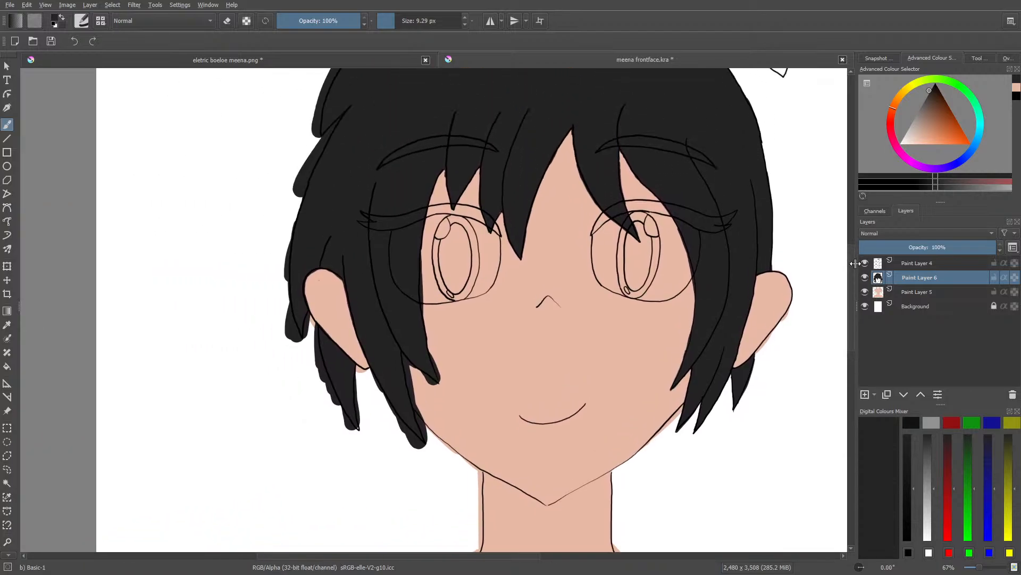
{"action": "key", "text": "slash"}
{"action": "left_click_drag", "start_coordinate": [302, 169], "coordinate": [285, 217]}
{"action": "left_click_drag", "start_coordinate": [304, 166], "coordinate": [292, 215]}
{"action": "mouse_move", "coordinate": [285, 260]}
{"action": "left_mouse_down"}
{"action": "mouse_move", "coordinate": [293, 207]}
{"action": "mouse_move", "coordinate": [285, 267]}
{"action": "left_mouse_up"}
{"action": "mouse_move", "coordinate": [291, 212]}
{"action": "left_mouse_down"}
{"action": "mouse_move", "coordinate": [272, 319]}
{"action": "mouse_move", "coordinate": [295, 362]}
{"action": "mouse_move", "coordinate": [278, 274]}
{"action": "mouse_move", "coordinate": [296, 343]}
{"action": "mouse_move", "coordinate": [311, 355]}
{"action": "mouse_move", "coordinate": [311, 315]}
{"action": "mouse_move", "coordinate": [310, 361]}
{"action": "mouse_move", "coordinate": [315, 339]}
{"action": "mouse_move", "coordinate": [342, 418]}
{"action": "mouse_move", "coordinate": [329, 399]}
{"action": "mouse_move", "coordinate": [357, 437]}
{"action": "mouse_move", "coordinate": [342, 402]}
{"action": "mouse_move", "coordinate": [357, 429]}
{"action": "left_mouse_up"}
{"action": "key", "text": "slash"}
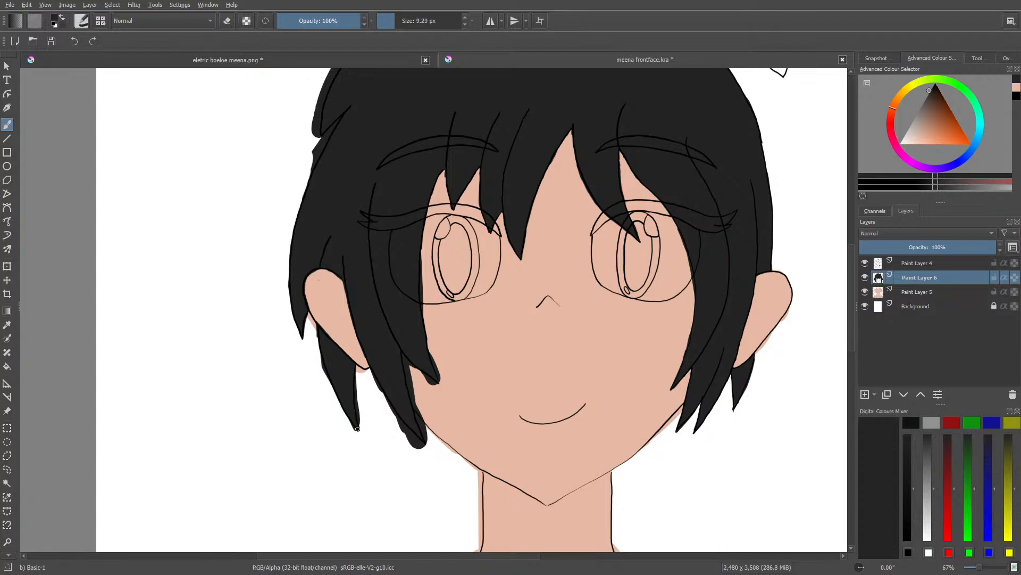
{"action": "key", "text": "slash"}
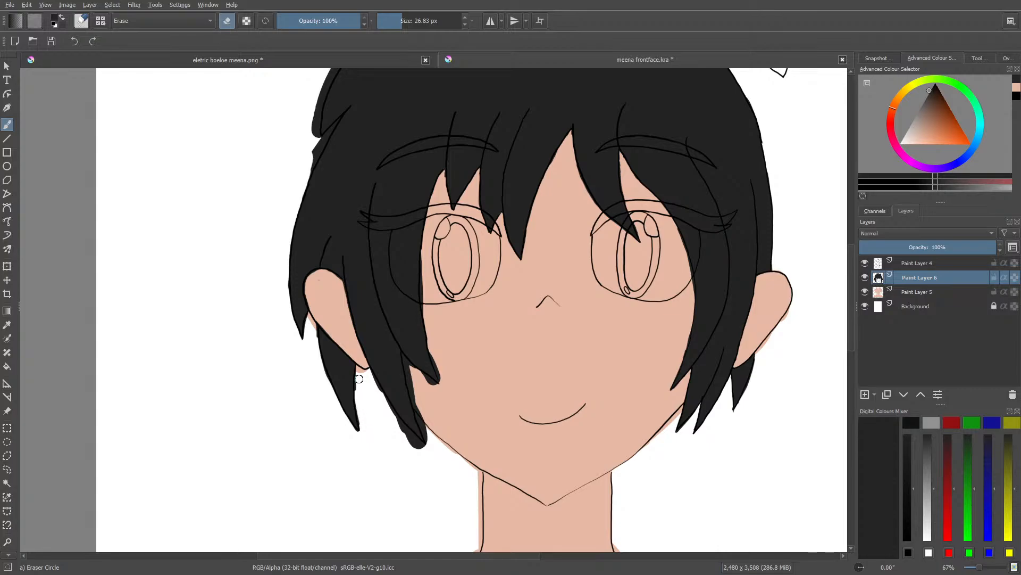
Step: Erase the hair colour spilling around the two pointed side locks between the image's left ear and the cheek, retouching the inner lock's tip
{"action": "left_click_drag", "start_coordinate": [360, 369], "coordinate": [429, 457]}
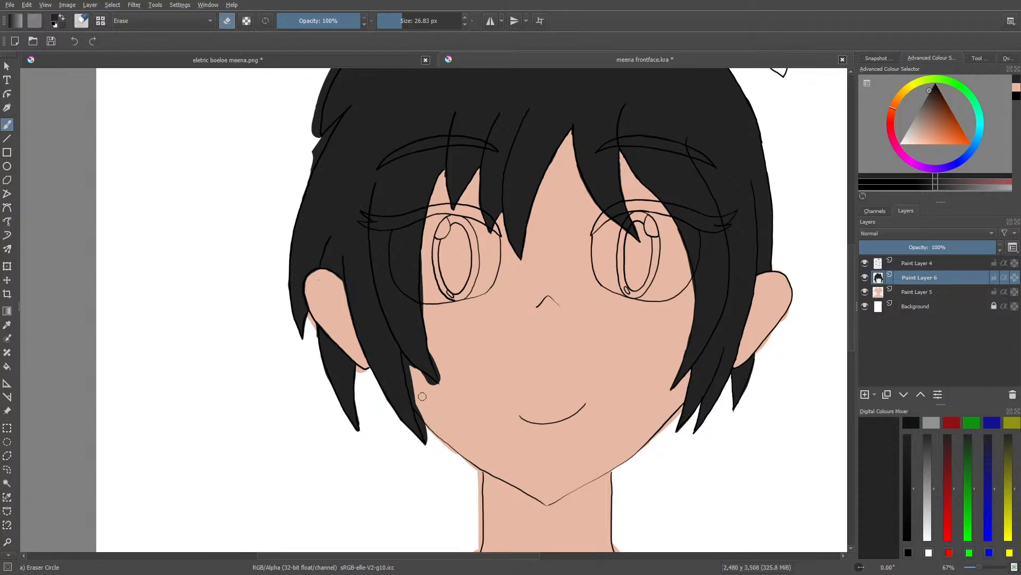
{"action": "mouse_move", "coordinate": [423, 396]}
{"action": "left_mouse_down"}
{"action": "mouse_move", "coordinate": [431, 440]}
{"action": "mouse_move", "coordinate": [404, 357]}
{"action": "mouse_move", "coordinate": [442, 382]}
{"action": "left_mouse_up"}
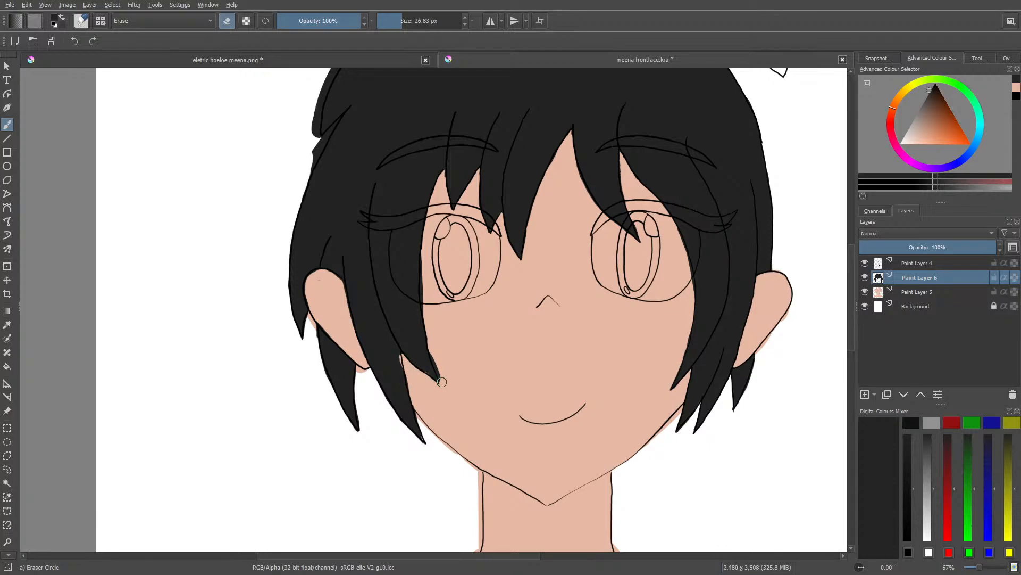
{"action": "key", "text": "slash"}
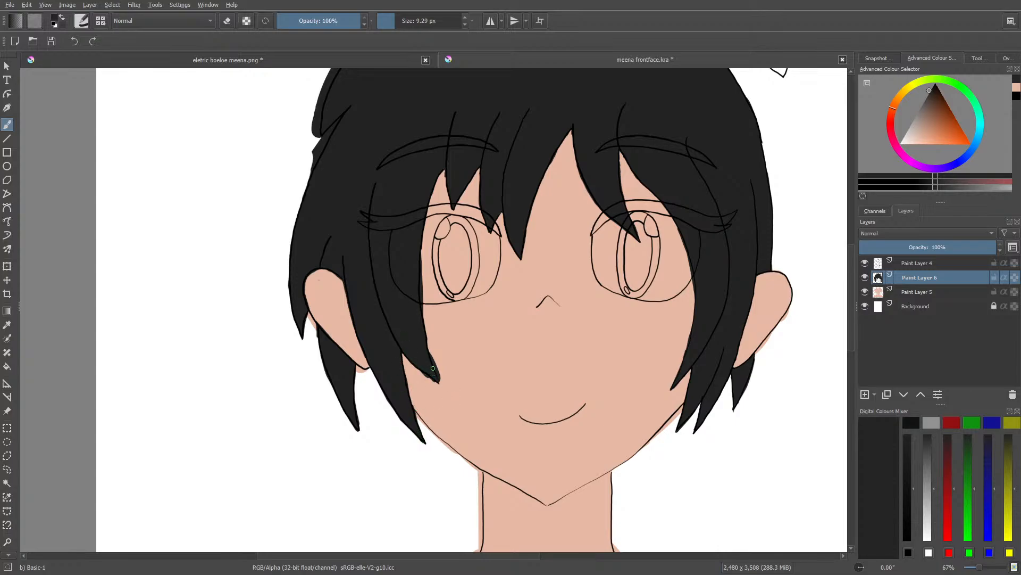
{"action": "key", "text": "slash"}
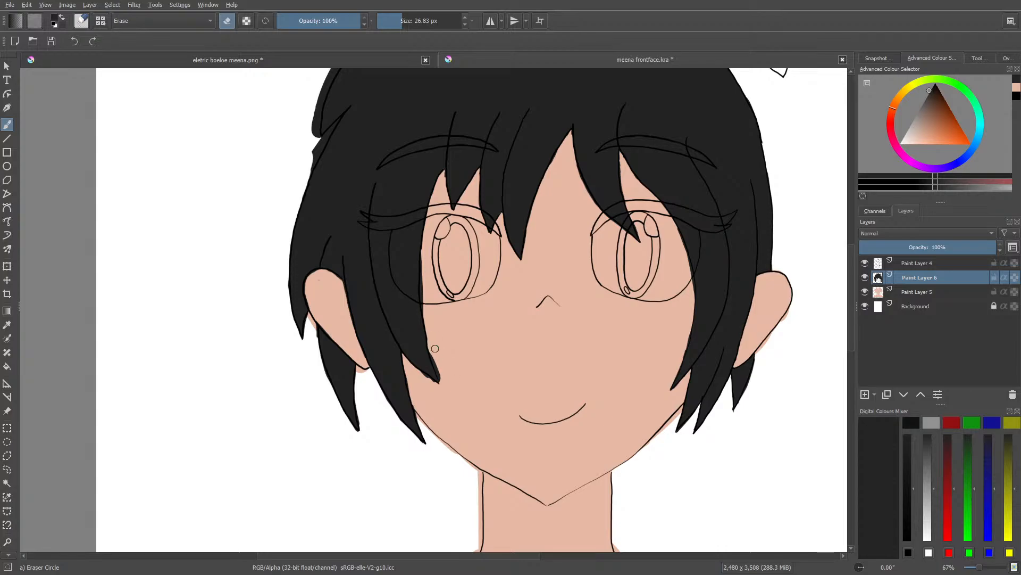
{"action": "left_click_drag", "start_coordinate": [434, 351], "coordinate": [442, 377]}
{"action": "left_click_drag", "start_coordinate": [852, 307], "coordinate": [854, 261]}
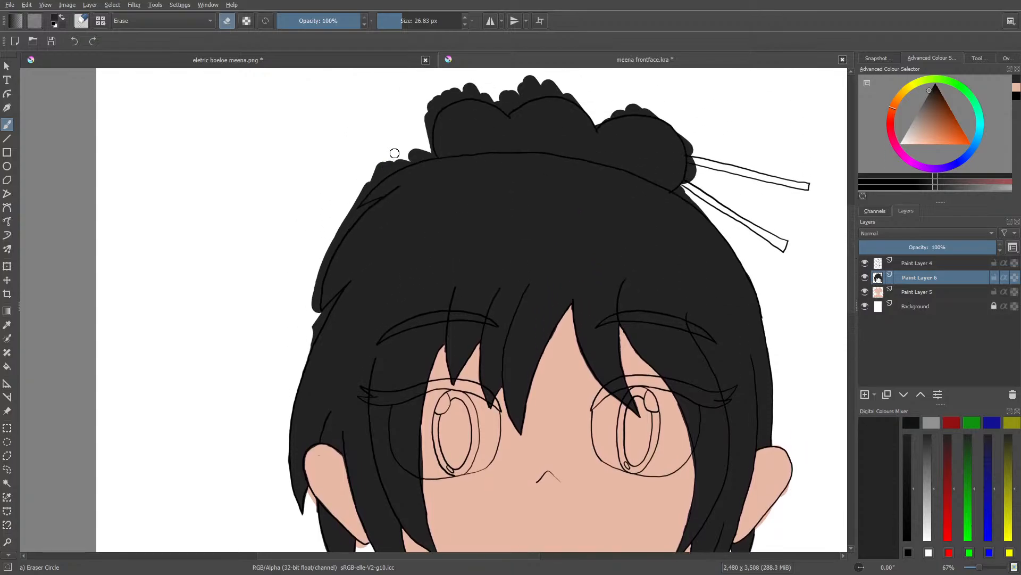
Step: Erase the hair colour outside the crown's outline on the image's left, following the contours of the two pointed tufts
{"action": "mouse_move", "coordinate": [394, 153]}
{"action": "left_mouse_down"}
{"action": "mouse_move", "coordinate": [351, 205]}
{"action": "mouse_move", "coordinate": [388, 165]}
{"action": "mouse_move", "coordinate": [382, 173]}
{"action": "mouse_move", "coordinate": [420, 152]}
{"action": "mouse_move", "coordinate": [412, 155]}
{"action": "mouse_move", "coordinate": [434, 158]}
{"action": "mouse_move", "coordinate": [391, 168]}
{"action": "mouse_move", "coordinate": [406, 148]}
{"action": "mouse_move", "coordinate": [334, 218]}
{"action": "left_mouse_up"}
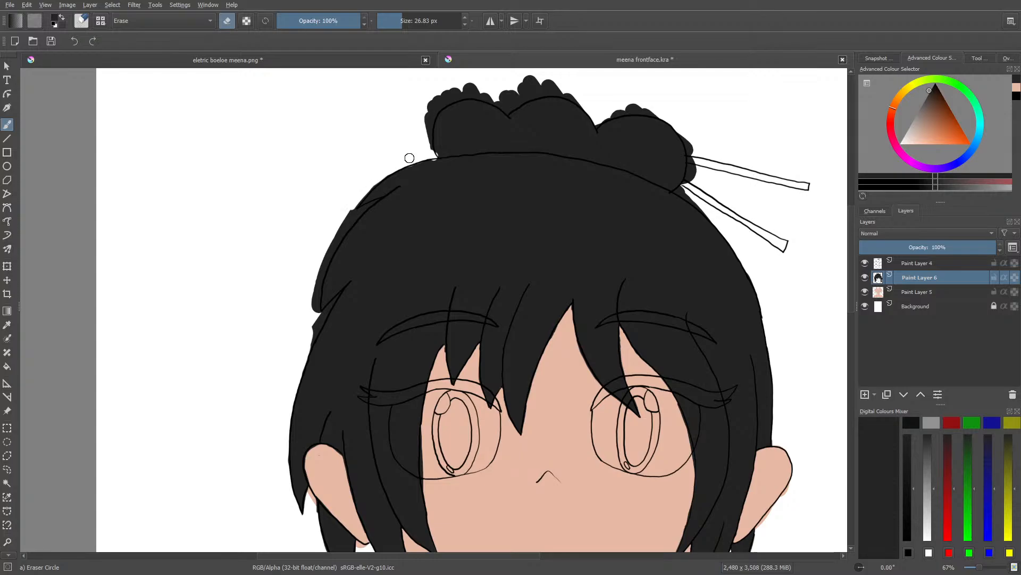
{"action": "key", "text": "e"}
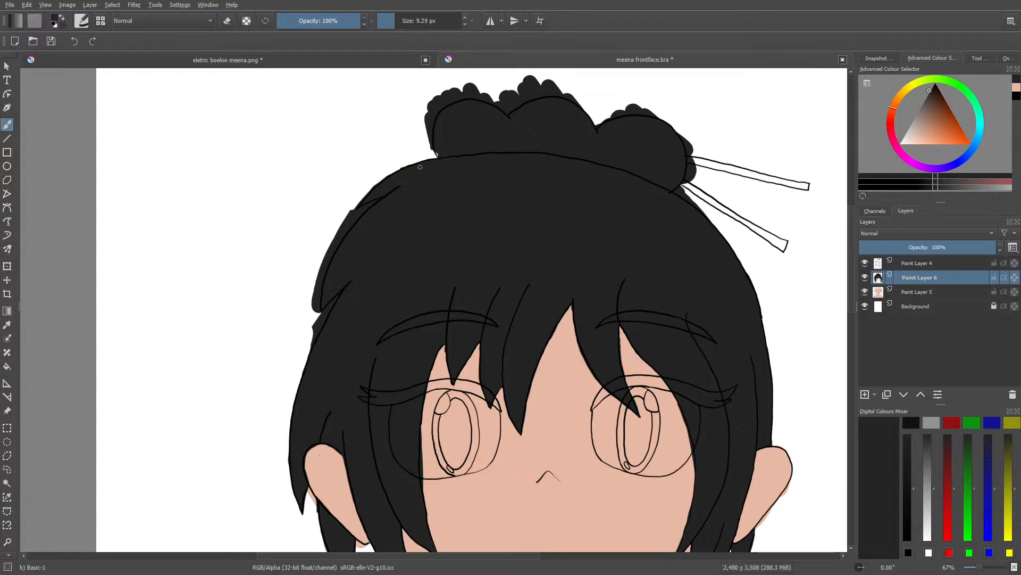
{"action": "key", "text": "e"}
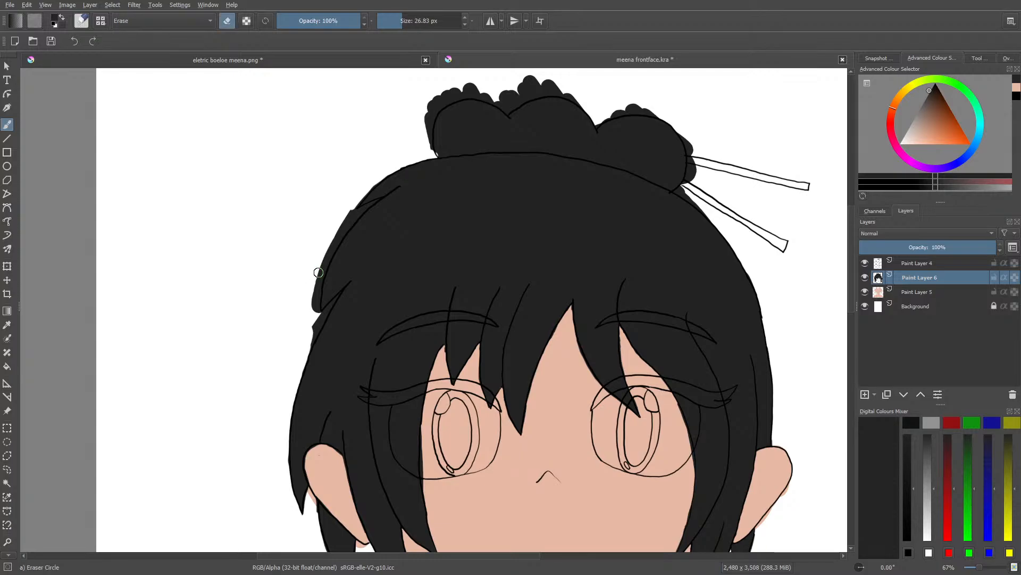
{"action": "left_click_drag", "start_coordinate": [304, 314], "coordinate": [317, 273]}
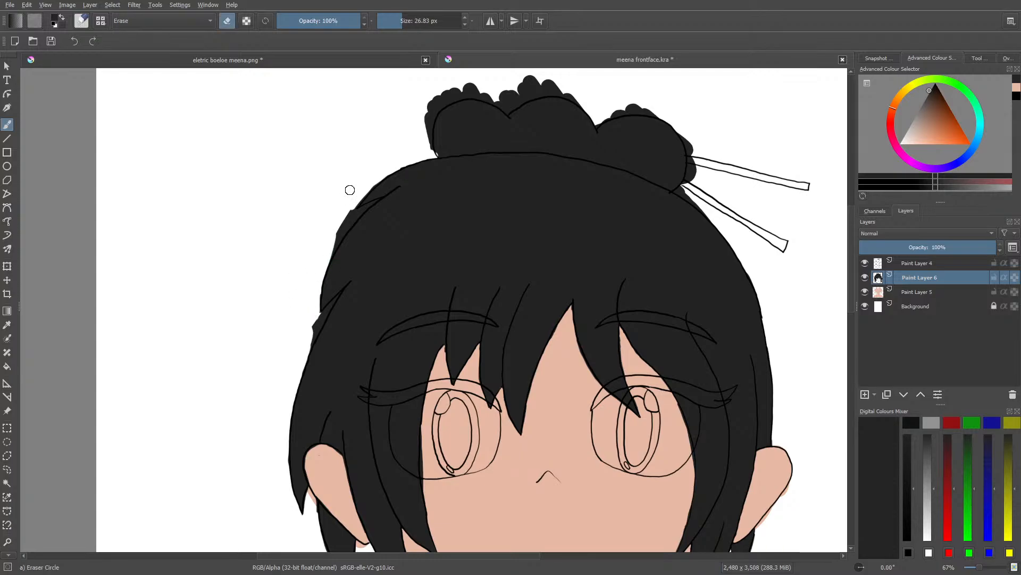
{"action": "mouse_move", "coordinate": [345, 218]}
{"action": "left_mouse_down"}
{"action": "mouse_move", "coordinate": [326, 235]}
{"action": "mouse_move", "coordinate": [338, 228]}
{"action": "mouse_move", "coordinate": [325, 257]}
{"action": "mouse_move", "coordinate": [367, 206]}
{"action": "left_mouse_up"}
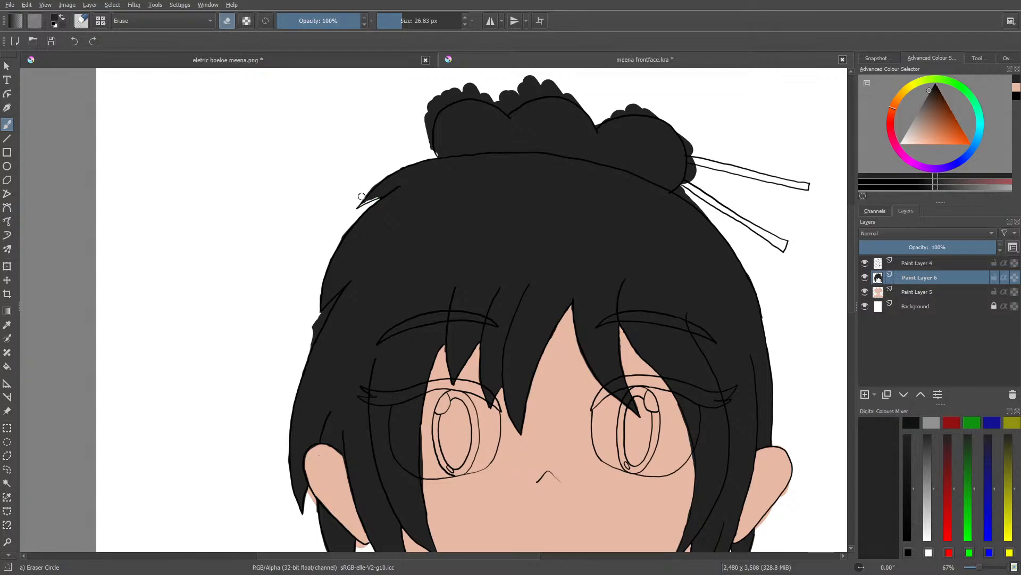
{"action": "key", "text": "slash"}
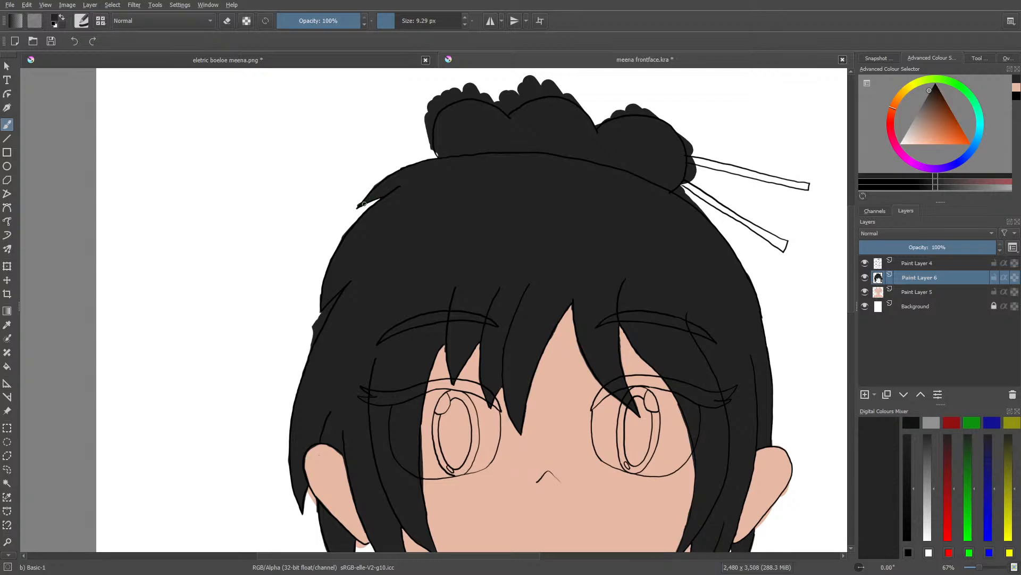
{"action": "key", "text": "slash"}
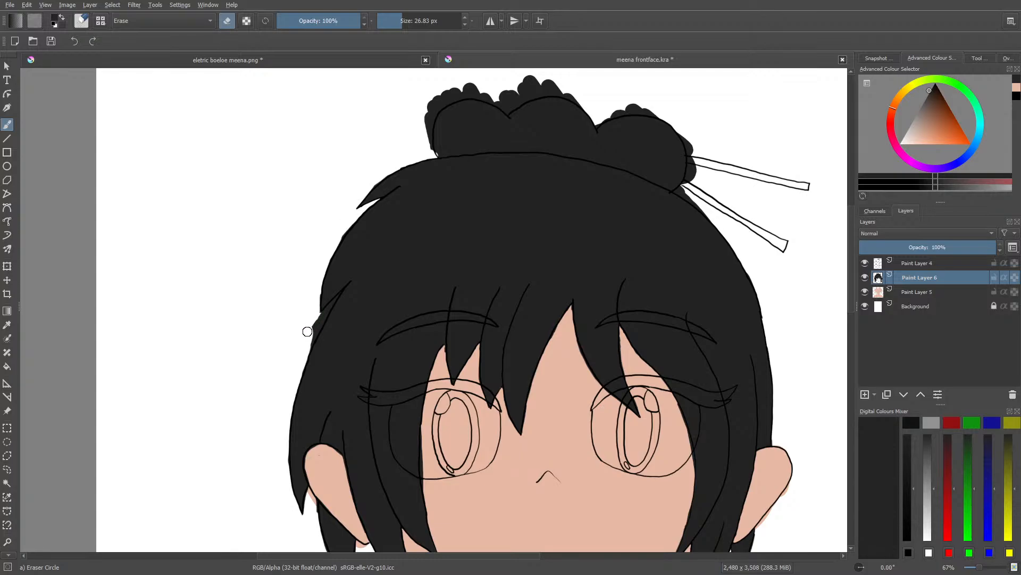
{"action": "mouse_move", "coordinate": [314, 319]}
{"action": "left_mouse_down"}
{"action": "mouse_move", "coordinate": [305, 349]}
{"action": "mouse_move", "coordinate": [318, 328]}
{"action": "left_mouse_up"}
{"action": "left_click_drag", "start_coordinate": [320, 316], "coordinate": [329, 306]}
{"action": "key", "text": "e"}
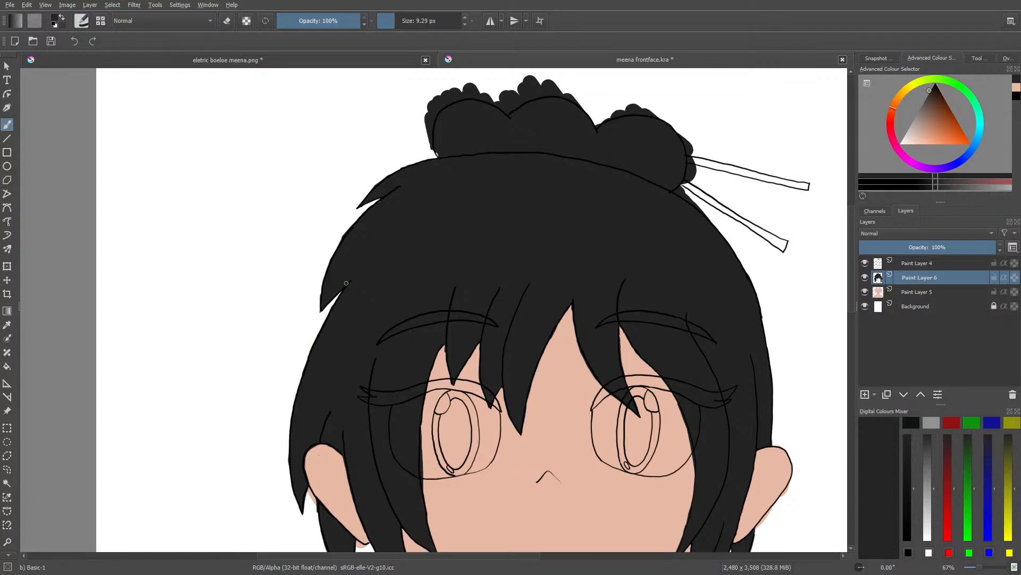
Step: Erase the hair colour spilling outside the three-lobed bun's outline, including around the base of the hair sticks
{"action": "scroll", "coordinate": [848, 270], "scroll_direction": "up", "scroll_amount": 5}
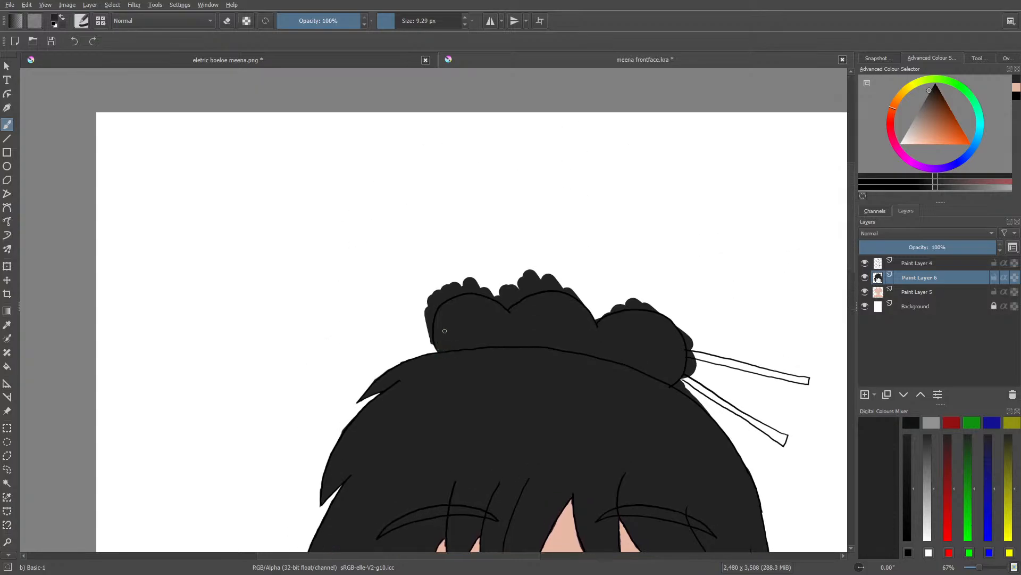
{"action": "key", "text": "e"}
{"action": "left_click_drag", "start_coordinate": [696, 330], "coordinate": [694, 367]}
{"action": "mouse_move", "coordinate": [680, 323]}
{"action": "left_mouse_down"}
{"action": "mouse_move", "coordinate": [682, 387]}
{"action": "mouse_move", "coordinate": [697, 399]}
{"action": "mouse_move", "coordinate": [691, 392]}
{"action": "left_mouse_up"}
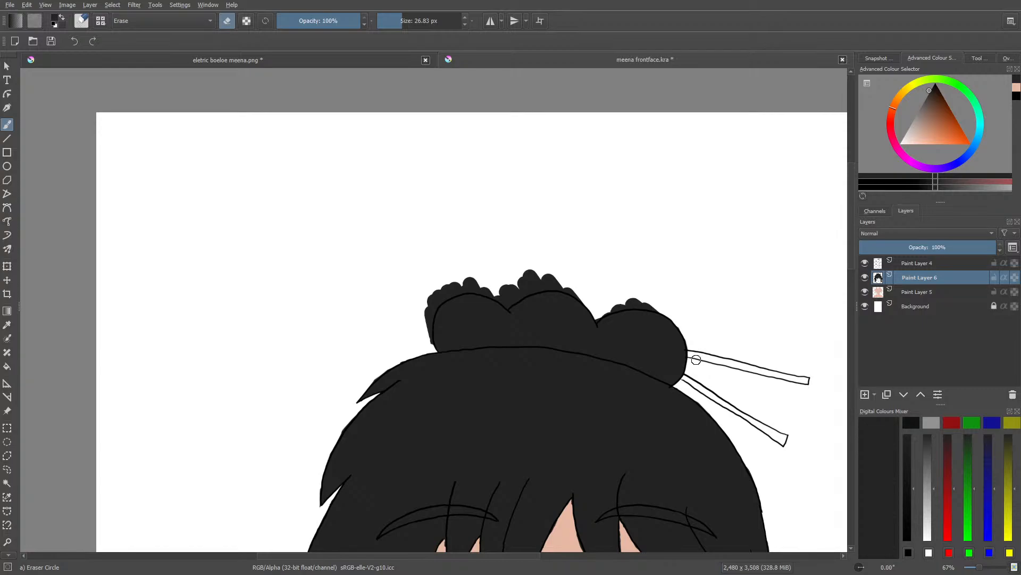
{"action": "mouse_move", "coordinate": [659, 302]}
{"action": "left_mouse_down"}
{"action": "mouse_move", "coordinate": [610, 306]}
{"action": "mouse_move", "coordinate": [653, 306]}
{"action": "left_mouse_up"}
{"action": "mouse_move", "coordinate": [582, 296]}
{"action": "left_mouse_down"}
{"action": "mouse_move", "coordinate": [544, 282]}
{"action": "mouse_move", "coordinate": [552, 275]}
{"action": "mouse_move", "coordinate": [542, 269]}
{"action": "mouse_move", "coordinate": [519, 273]}
{"action": "mouse_move", "coordinate": [506, 285]}
{"action": "mouse_move", "coordinate": [567, 283]}
{"action": "mouse_move", "coordinate": [522, 290]}
{"action": "mouse_move", "coordinate": [509, 305]}
{"action": "mouse_move", "coordinate": [507, 291]}
{"action": "mouse_move", "coordinate": [477, 282]}
{"action": "mouse_move", "coordinate": [473, 268]}
{"action": "mouse_move", "coordinate": [473, 285]}
{"action": "mouse_move", "coordinate": [444, 287]}
{"action": "mouse_move", "coordinate": [464, 276]}
{"action": "mouse_move", "coordinate": [437, 297]}
{"action": "mouse_move", "coordinate": [483, 289]}
{"action": "mouse_move", "coordinate": [424, 286]}
{"action": "mouse_move", "coordinate": [417, 321]}
{"action": "mouse_move", "coordinate": [446, 291]}
{"action": "mouse_move", "coordinate": [432, 350]}
{"action": "left_mouse_up"}
{"action": "left_click_drag", "start_coordinate": [431, 302], "coordinate": [428, 328]}
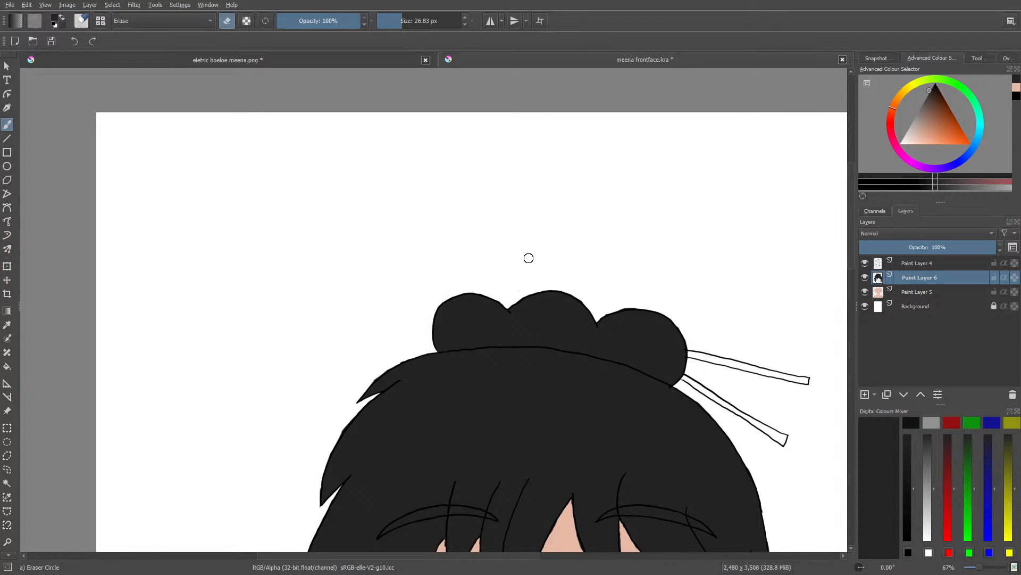
Step: On Paint Layer 5, erase the skin colour outside both ears and along the jaw and neck on the image's left
{"action": "mouse_move", "coordinate": [849, 241]}
{"action": "left_mouse_down"}
{"action": "mouse_move", "coordinate": [855, 351]}
{"action": "mouse_move", "coordinate": [851, 289]}
{"action": "mouse_move", "coordinate": [860, 314]}
{"action": "left_mouse_up"}
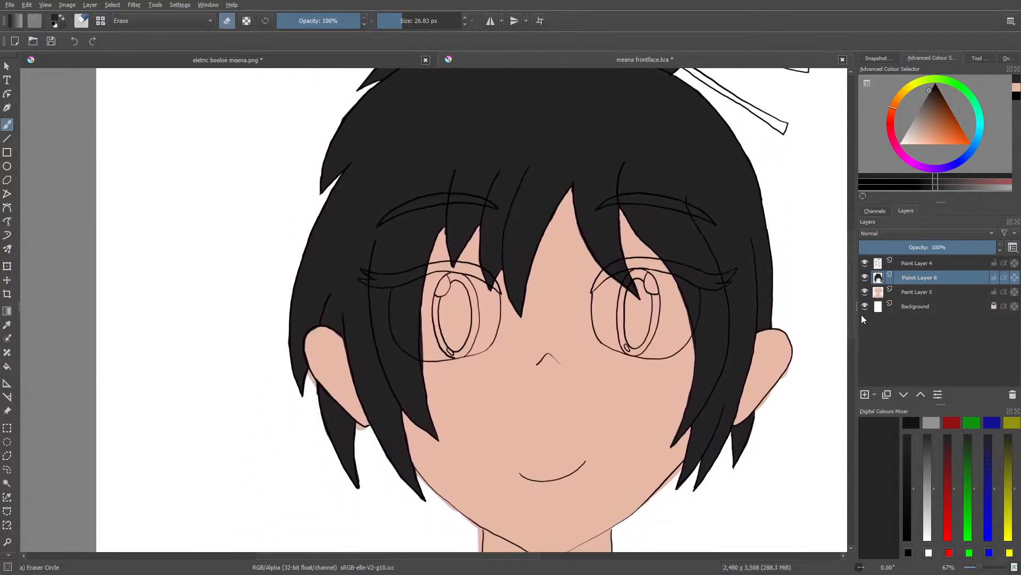
{"action": "left_click", "coordinate": [910, 291]}
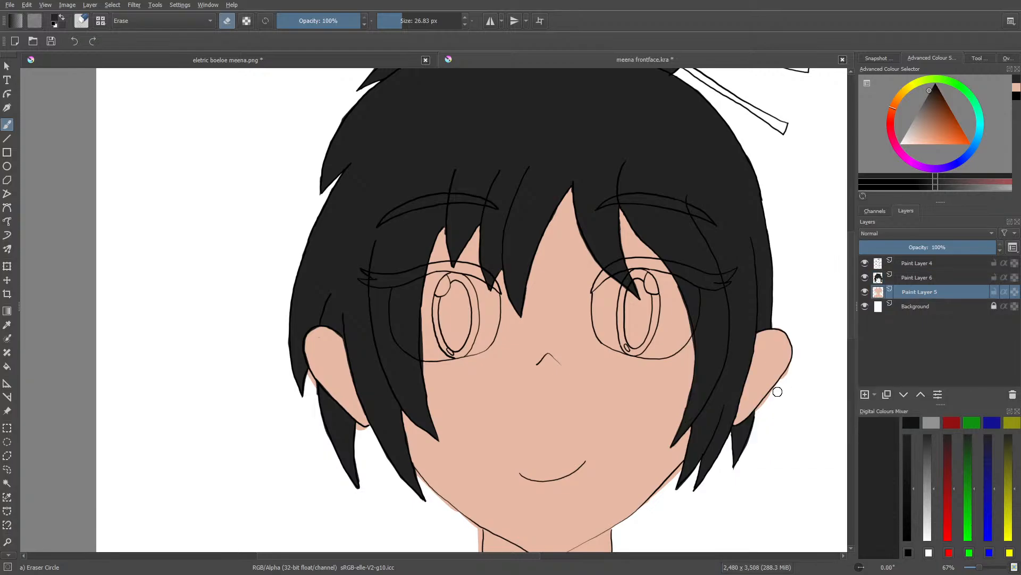
{"action": "mouse_move", "coordinate": [755, 420]}
{"action": "left_mouse_down"}
{"action": "mouse_move", "coordinate": [799, 355]}
{"action": "mouse_move", "coordinate": [756, 415]}
{"action": "left_mouse_up"}
{"action": "mouse_move", "coordinate": [303, 378]}
{"action": "left_mouse_down"}
{"action": "mouse_move", "coordinate": [321, 399]}
{"action": "mouse_move", "coordinate": [301, 366]}
{"action": "mouse_move", "coordinate": [354, 450]}
{"action": "left_mouse_up"}
{"action": "scroll", "coordinate": [851, 312], "scroll_direction": "down", "scroll_amount": 5}
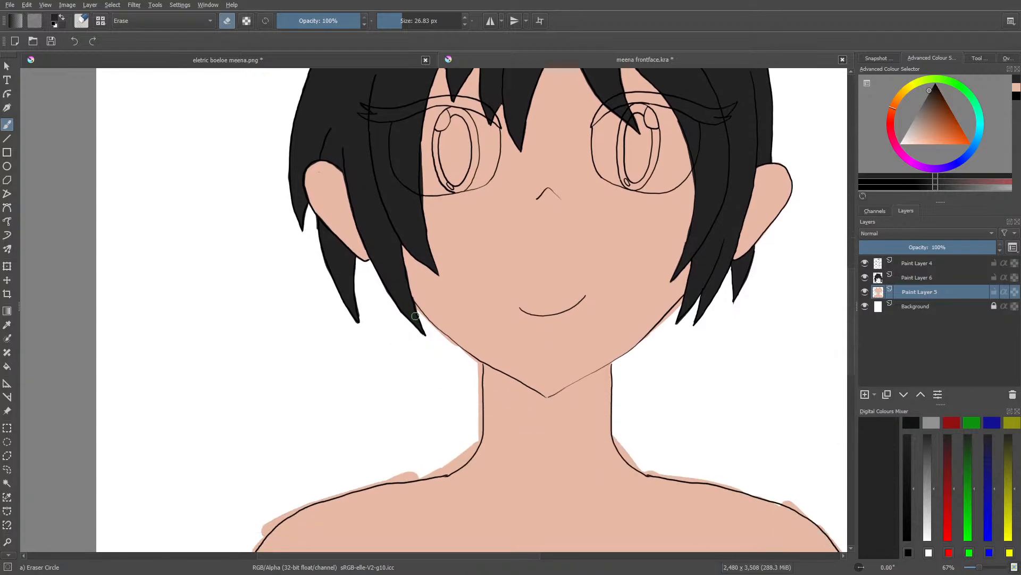
{"action": "mouse_move", "coordinate": [431, 329]}
{"action": "left_mouse_down"}
{"action": "mouse_move", "coordinate": [478, 367]}
{"action": "mouse_move", "coordinate": [477, 426]}
{"action": "mouse_move", "coordinate": [456, 463]}
{"action": "mouse_move", "coordinate": [468, 454]}
{"action": "mouse_move", "coordinate": [436, 472]}
{"action": "mouse_move", "coordinate": [409, 471]}
{"action": "left_mouse_up"}
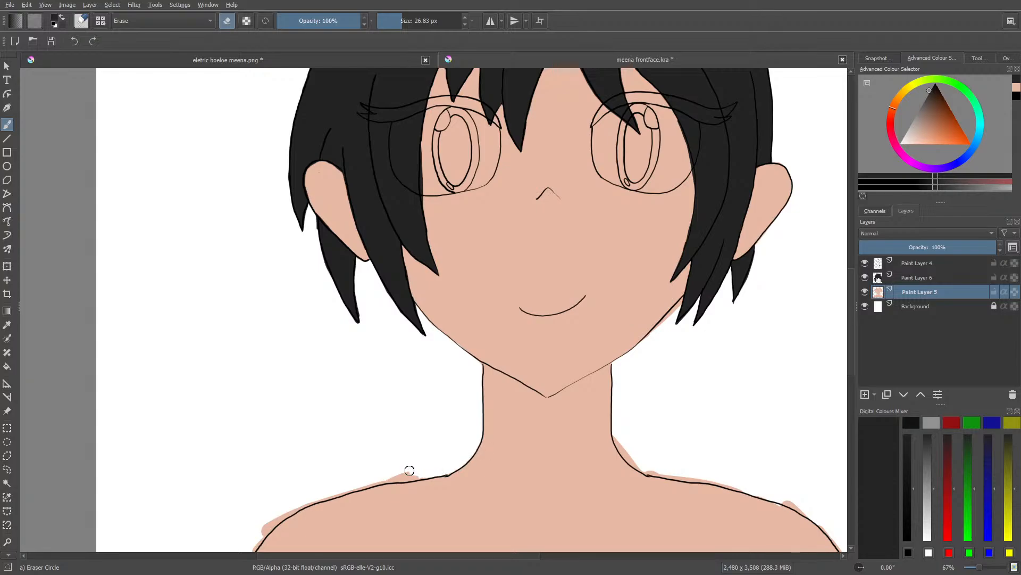
Step: Erase the skin colour above the shoulder line on the image's left
{"action": "left_click_drag", "start_coordinate": [851, 304], "coordinate": [860, 335]}
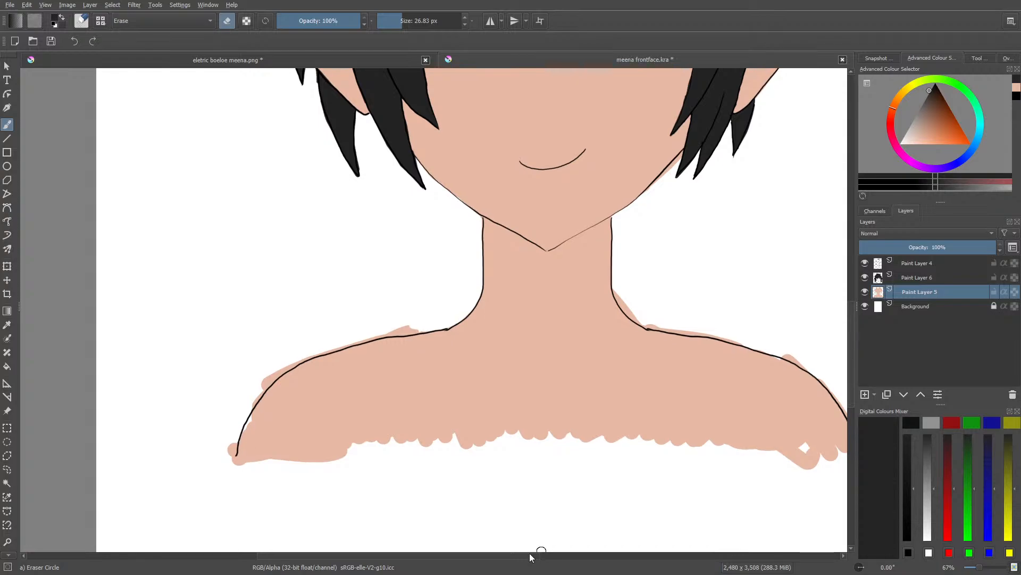
{"action": "left_click_drag", "start_coordinate": [504, 555], "coordinate": [456, 558]}
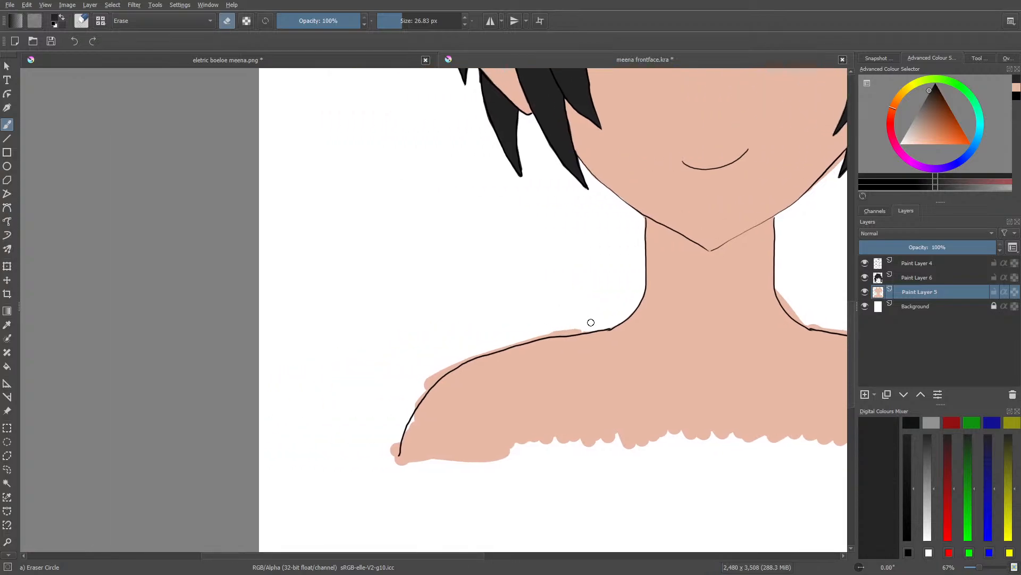
{"action": "mouse_move", "coordinate": [572, 326]}
{"action": "left_mouse_down"}
{"action": "mouse_move", "coordinate": [509, 338]}
{"action": "mouse_move", "coordinate": [602, 324]}
{"action": "mouse_move", "coordinate": [506, 335]}
{"action": "mouse_move", "coordinate": [521, 338]}
{"action": "mouse_move", "coordinate": [434, 370]}
{"action": "mouse_move", "coordinate": [453, 363]}
{"action": "mouse_move", "coordinate": [419, 389]}
{"action": "mouse_move", "coordinate": [467, 356]}
{"action": "mouse_move", "coordinate": [409, 396]}
{"action": "mouse_move", "coordinate": [427, 386]}
{"action": "mouse_move", "coordinate": [404, 420]}
{"action": "mouse_move", "coordinate": [445, 363]}
{"action": "left_mouse_up"}
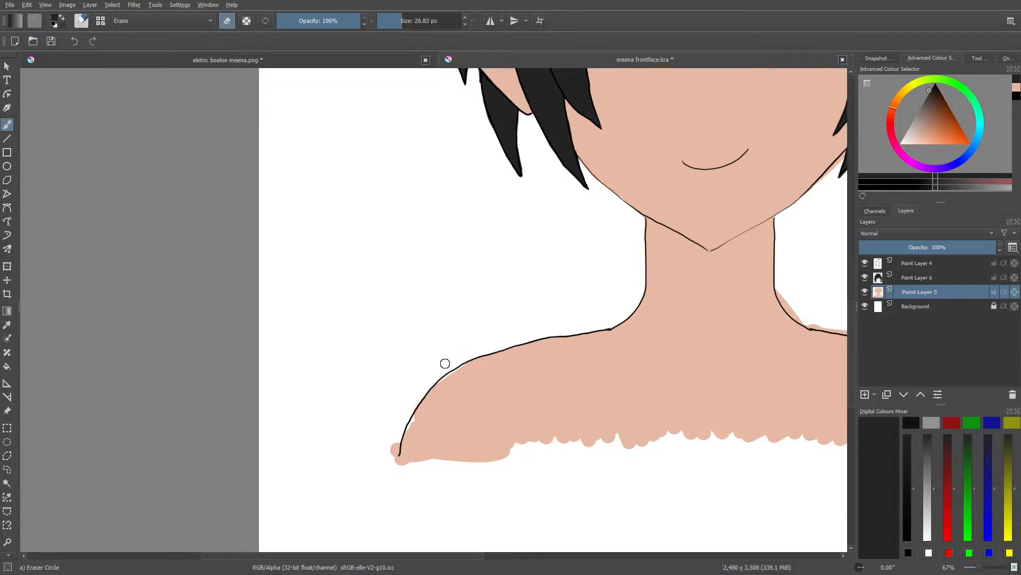
Step: Sample the skin colour, fill the gaps inside the shoulder outline on the image's left, and erase the spill at its lower end
{"action": "key", "text": "e"}
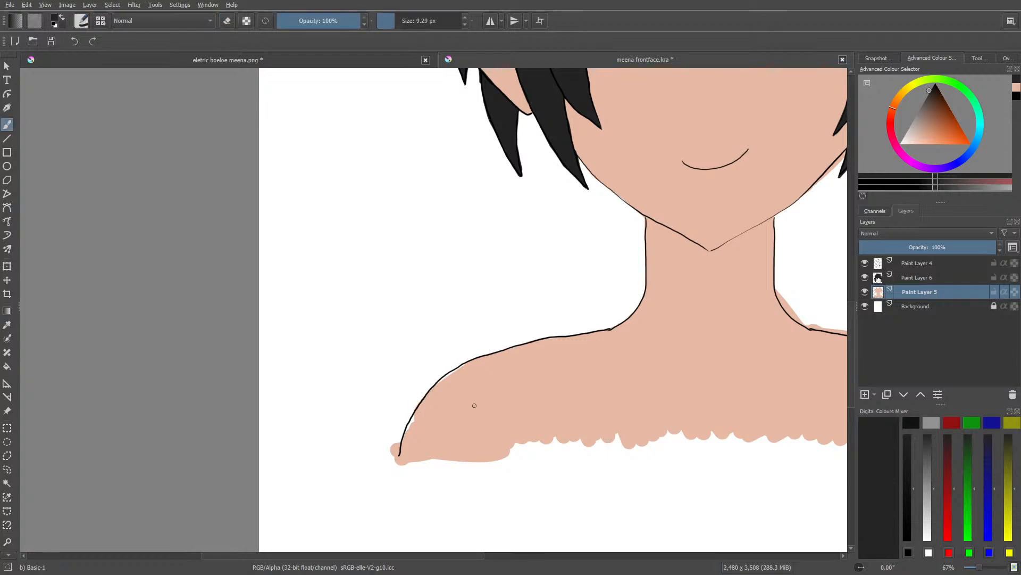
{"action": "left_click", "coordinate": [7, 324]}
{"action": "left_click", "coordinate": [453, 401]}
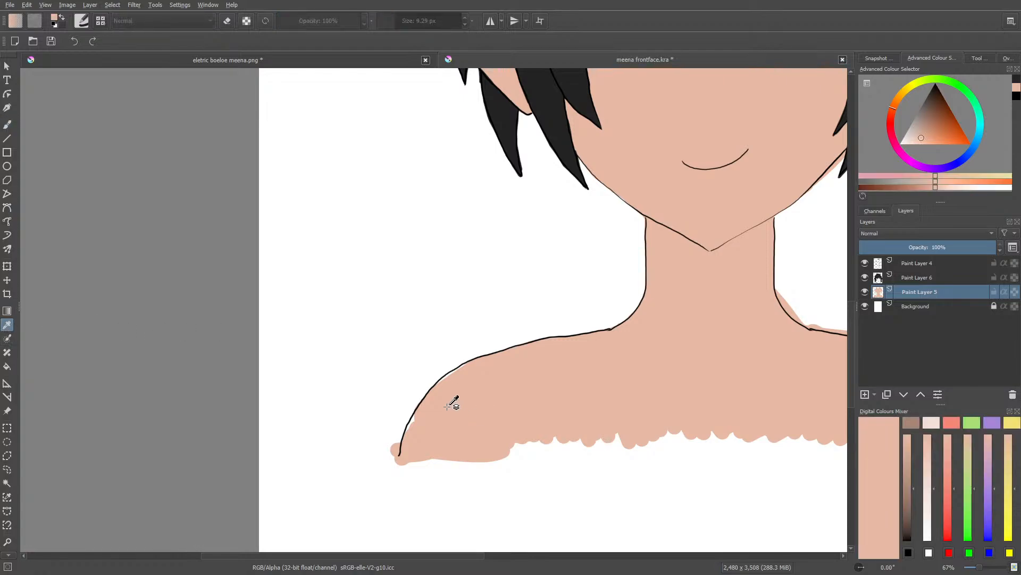
{"action": "left_click", "coordinate": [8, 123]}
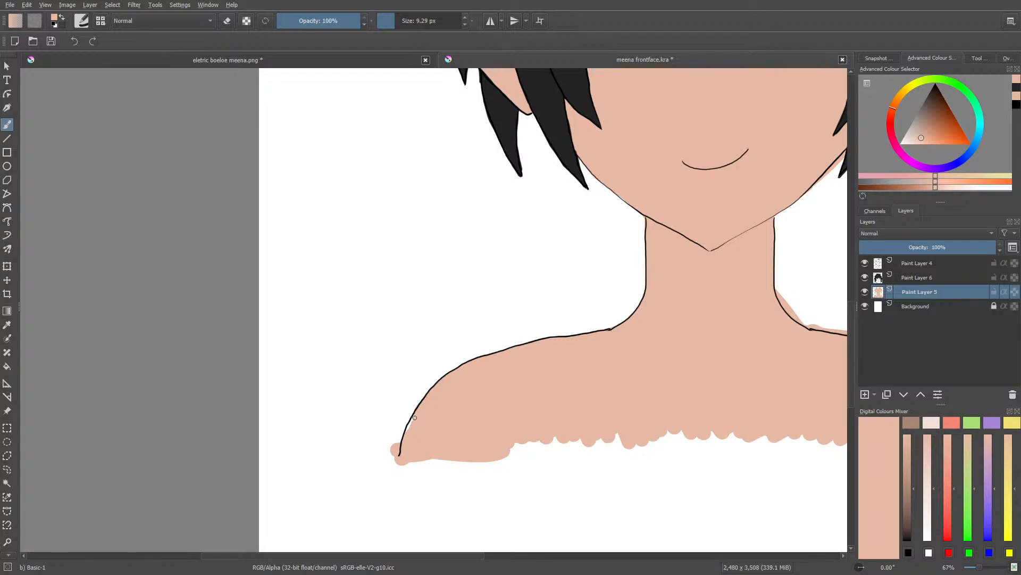
{"action": "key", "text": "e"}
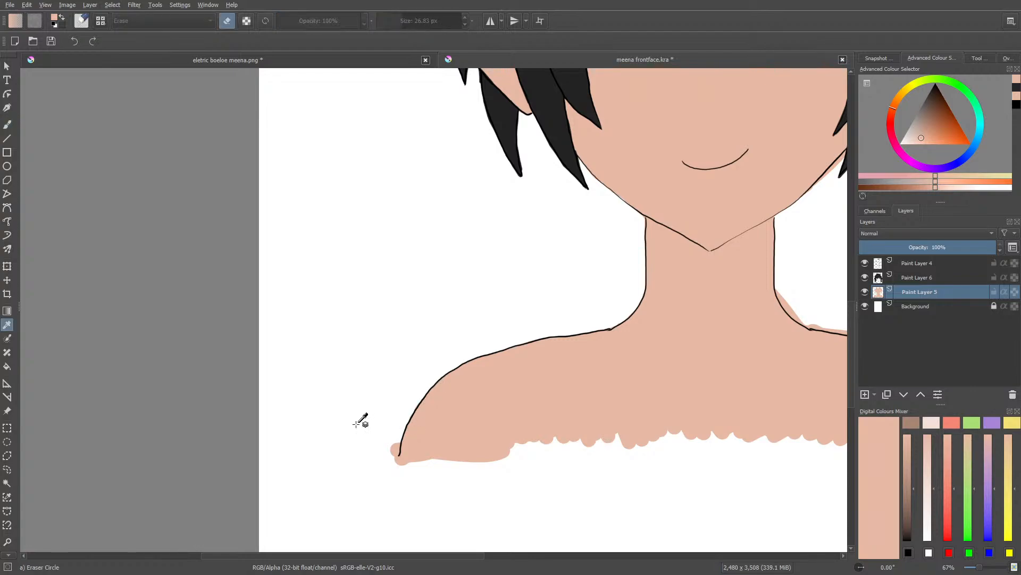
{"action": "key", "text": "b"}
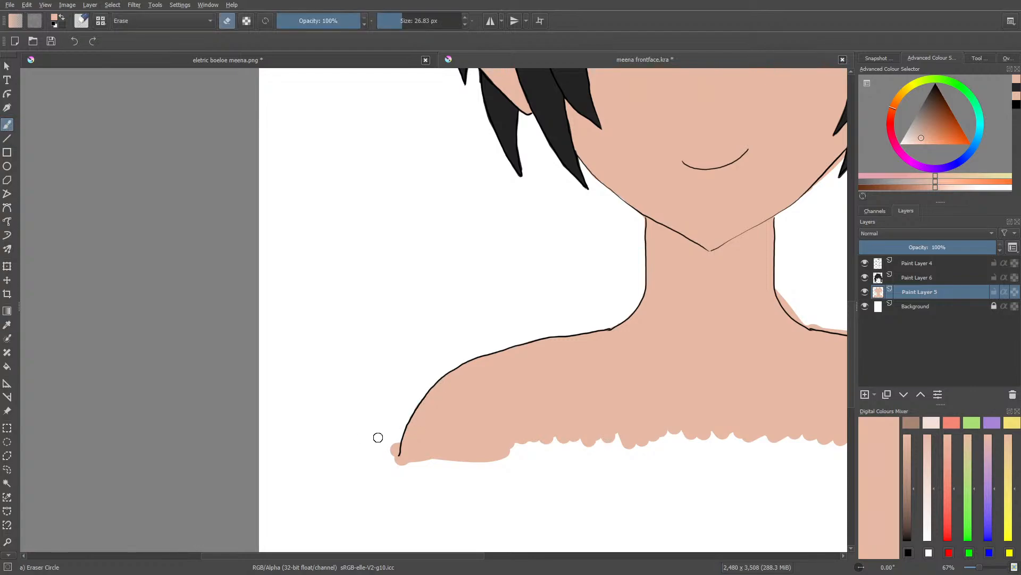
{"action": "left_click_drag", "start_coordinate": [391, 448], "coordinate": [394, 461]}
Step: Erase the skin colour outside the neck and shoulder on the image's right, and fill the gaps left inside that shoulder
{"action": "left_click_drag", "start_coordinate": [265, 557], "coordinate": [440, 555]}
{"action": "mouse_move", "coordinate": [285, 287]}
{"action": "left_mouse_down"}
{"action": "mouse_move", "coordinate": [287, 303]}
{"action": "mouse_move", "coordinate": [312, 321]}
{"action": "mouse_move", "coordinate": [303, 320]}
{"action": "mouse_move", "coordinate": [469, 364]}
{"action": "mouse_move", "coordinate": [517, 420]}
{"action": "mouse_move", "coordinate": [529, 452]}
{"action": "mouse_move", "coordinate": [482, 366]}
{"action": "left_mouse_up"}
{"action": "left_click_drag", "start_coordinate": [529, 472], "coordinate": [525, 443]}
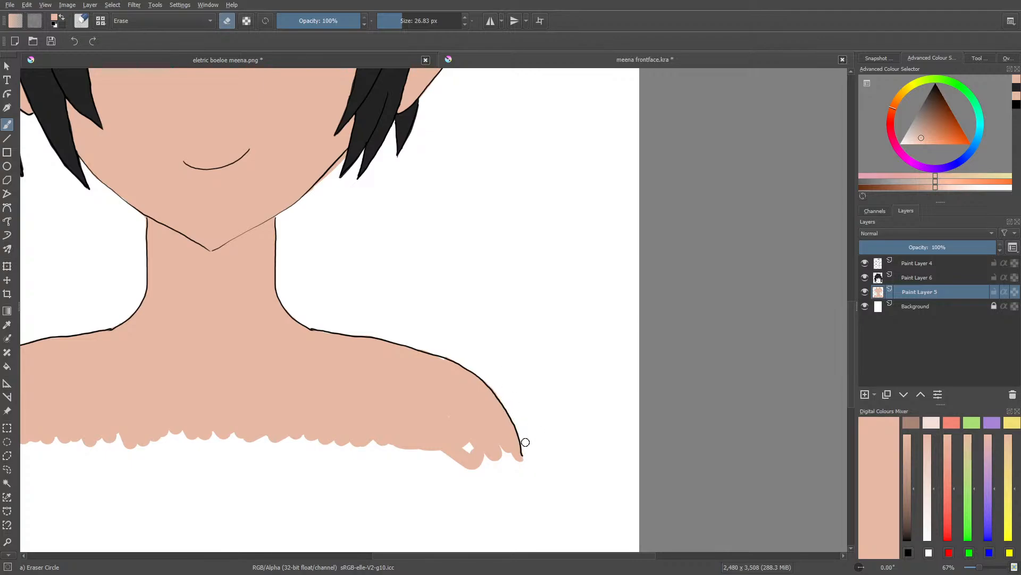
{"action": "key", "text": "e"}
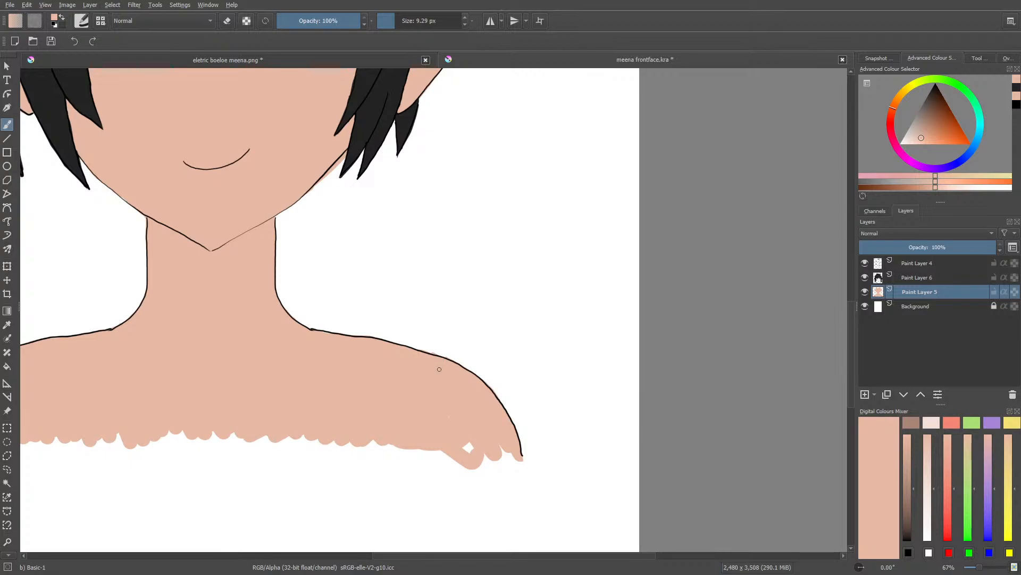
{"action": "key", "text": "e"}
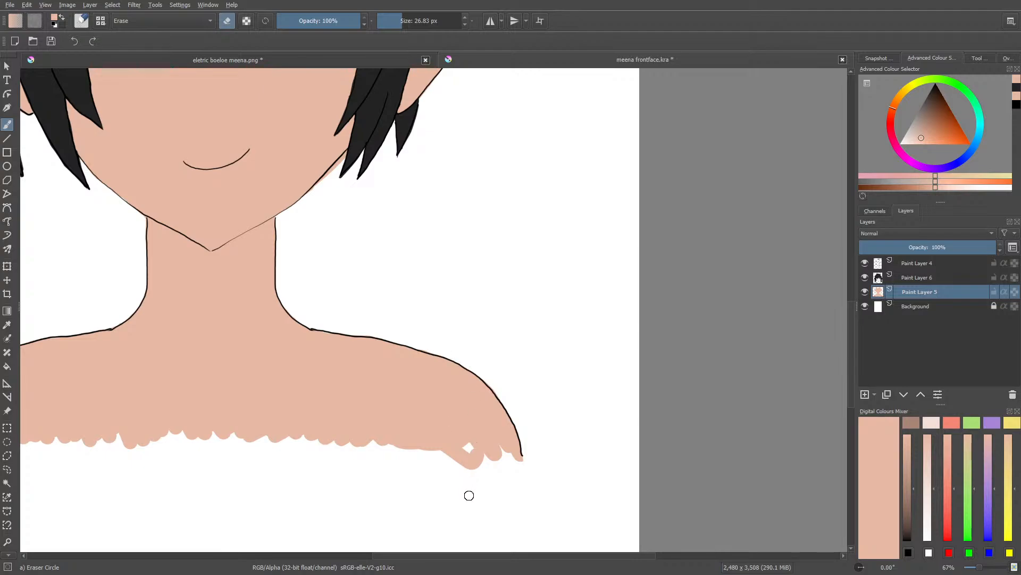
{"action": "key", "text": "e"}
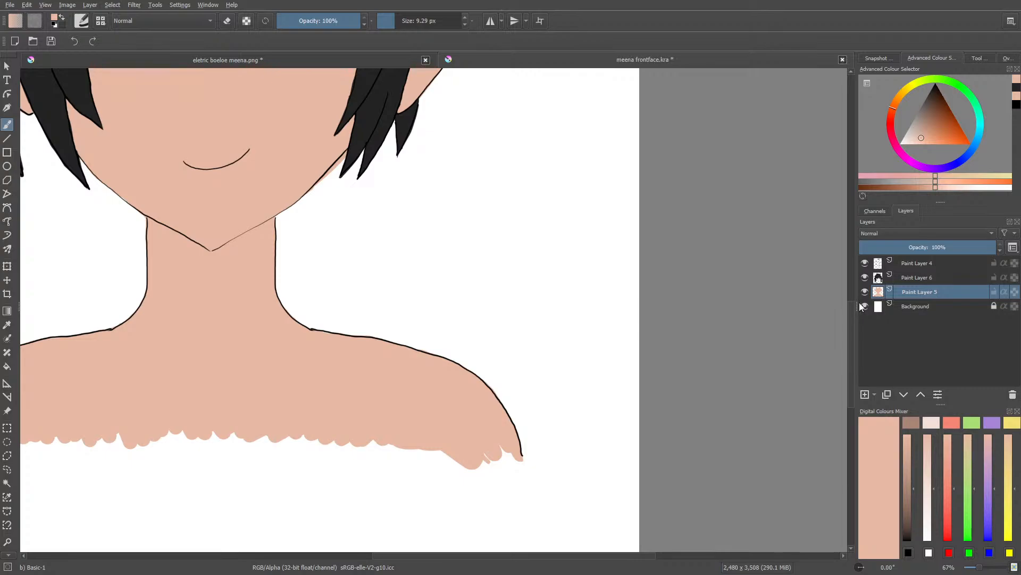
Step: Erase the skin colour outside the jawline below the hair locks on the image's right
{"action": "left_click_drag", "start_coordinate": [850, 328], "coordinate": [854, 305]}
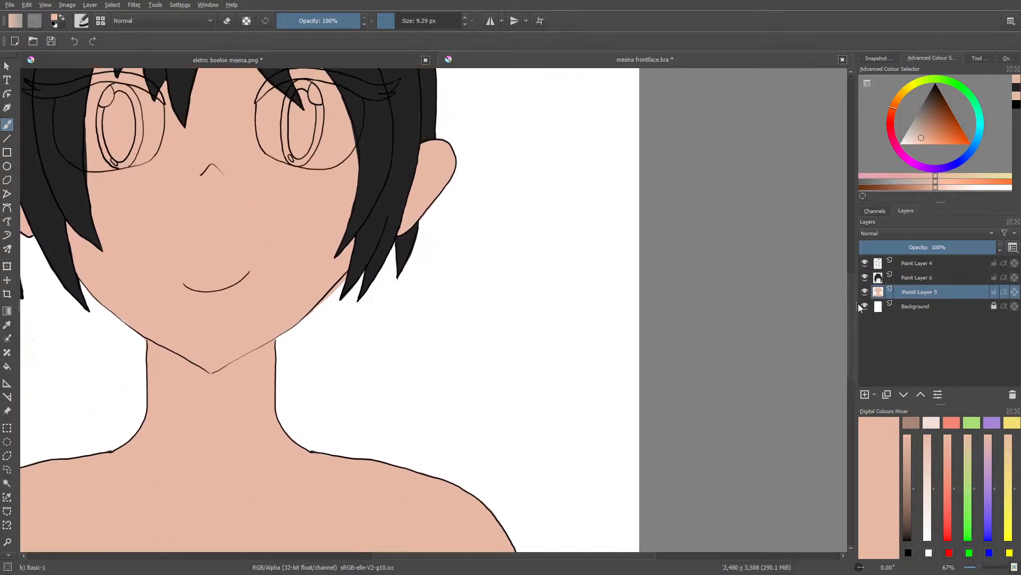
{"action": "key", "text": "e"}
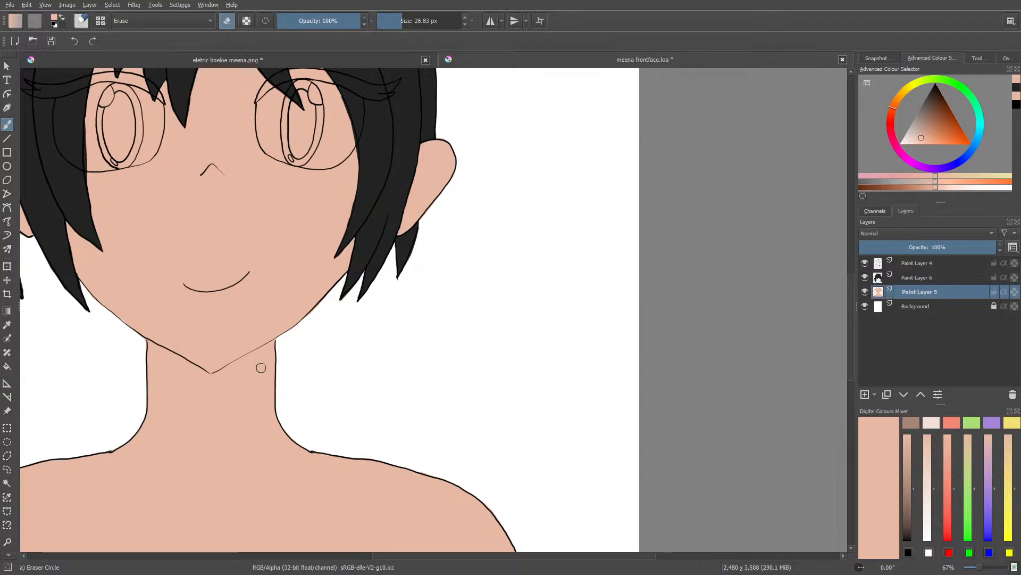
Step: Add a new paint layer and move it above the hair colour layer, below the line art
{"action": "scroll", "coordinate": [344, 362], "scroll_direction": "down", "scroll_amount": 4}
{"action": "scroll", "coordinate": [259, 229], "scroll_direction": "up", "scroll_amount": 3}
{"action": "scroll", "coordinate": [258, 238], "scroll_direction": "up", "scroll_amount": 2}
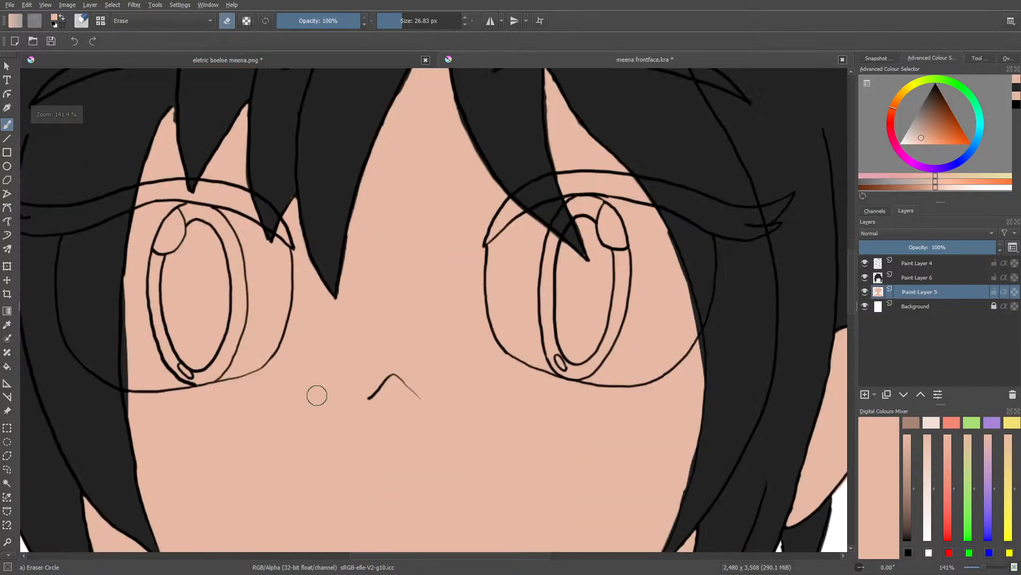
{"action": "scroll", "coordinate": [315, 392], "scroll_direction": "down", "scroll_amount": 7}
{"action": "scroll", "coordinate": [300, 529], "scroll_direction": "up", "scroll_amount": 5}
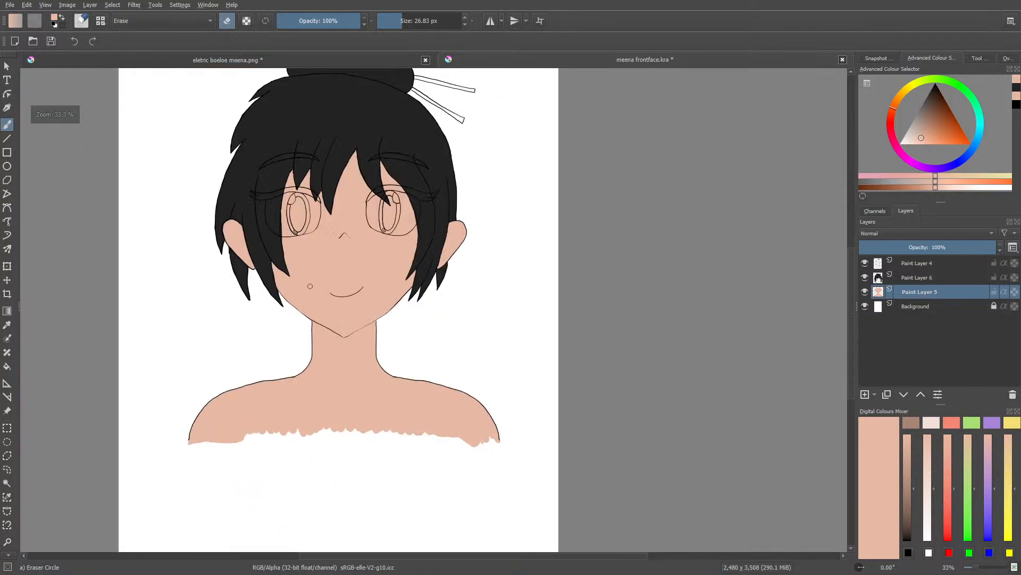
{"action": "scroll", "coordinate": [288, 238], "scroll_direction": "down", "scroll_amount": 4}
{"action": "scroll", "coordinate": [287, 237], "scroll_direction": "up", "scroll_amount": 2}
{"action": "scroll", "coordinate": [287, 237], "scroll_direction": "up", "scroll_amount": 2}
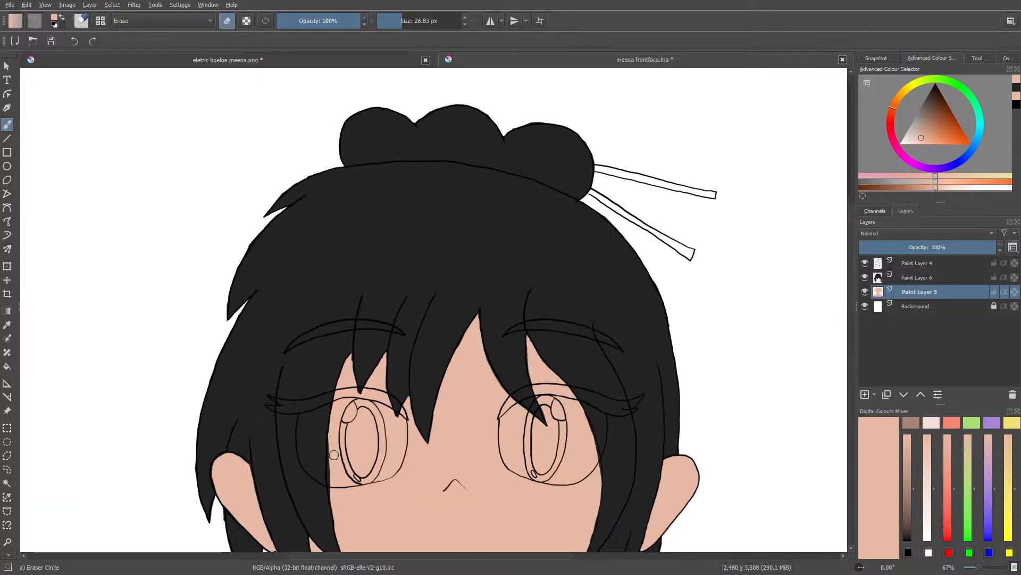
{"action": "left_click", "coordinate": [864, 394]}
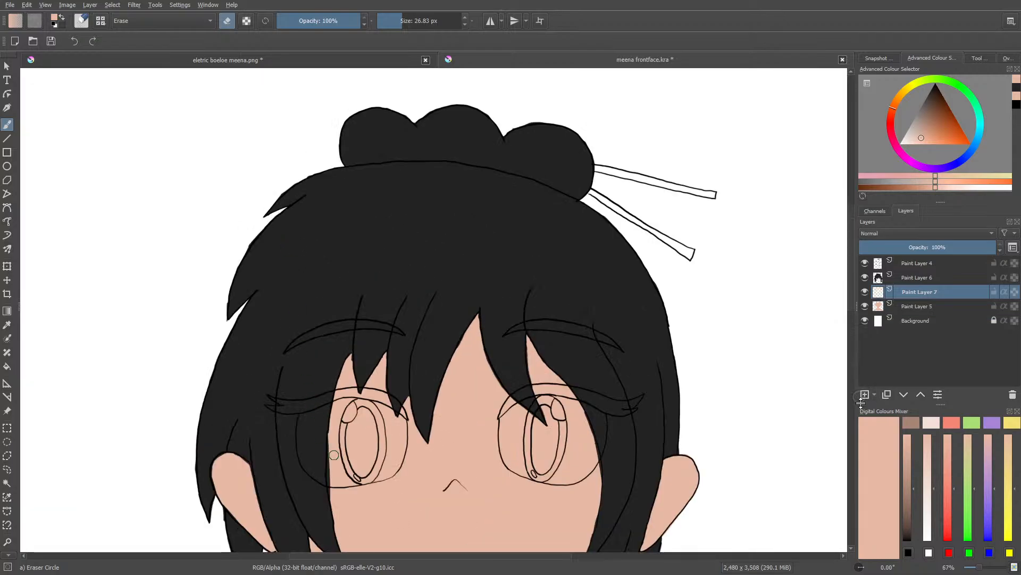
{"action": "left_click", "coordinate": [904, 394]}
{"action": "left_click", "coordinate": [920, 395]}
{"action": "left_click", "coordinate": [920, 394]}
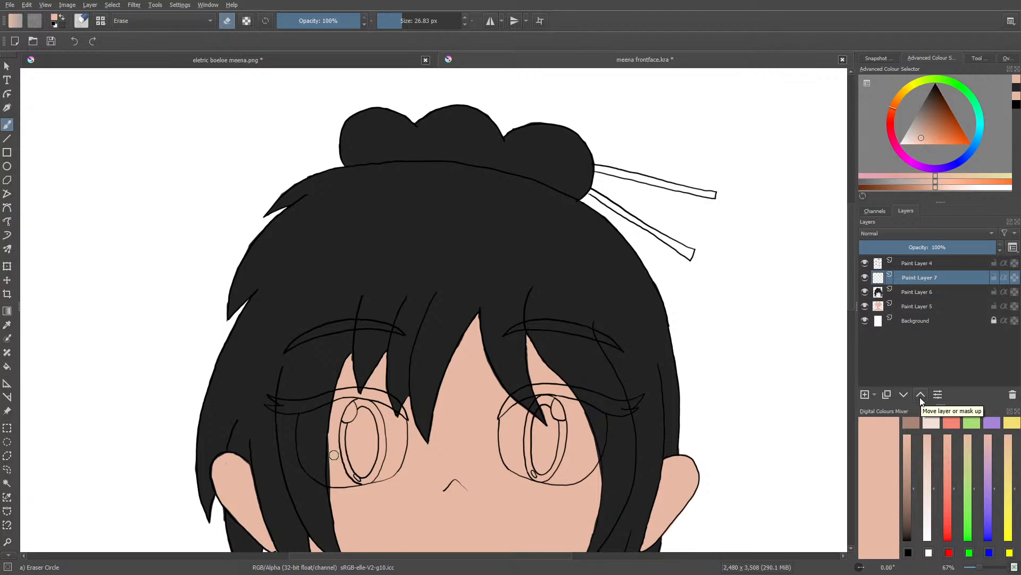
Step: Sample the white of the eye from the reference image and return to the portrait
{"action": "key", "text": "/"}
{"action": "left_click", "coordinate": [306, 61]}
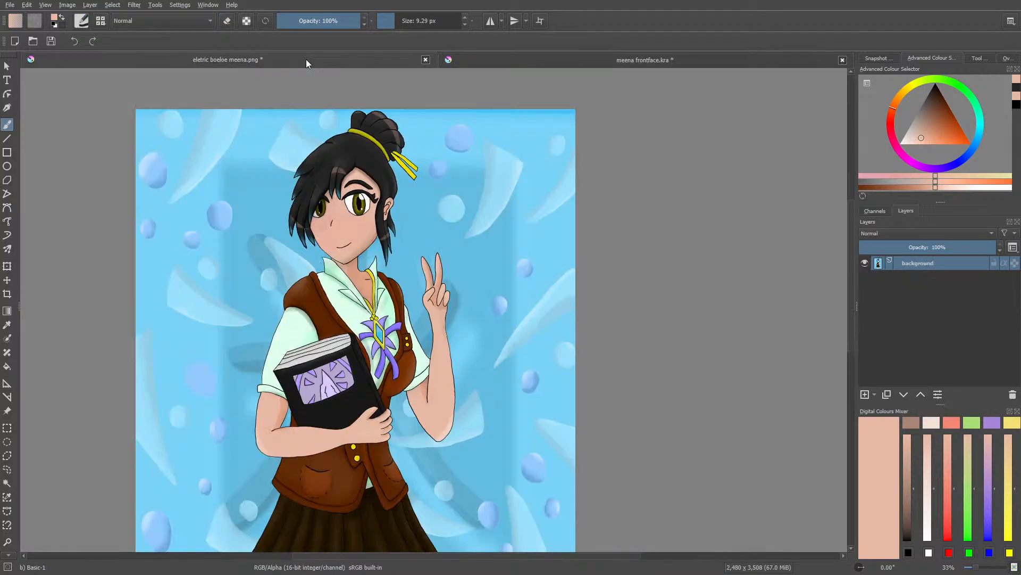
{"action": "left_click", "coordinate": [7, 324]}
{"action": "left_click", "coordinate": [357, 199]}
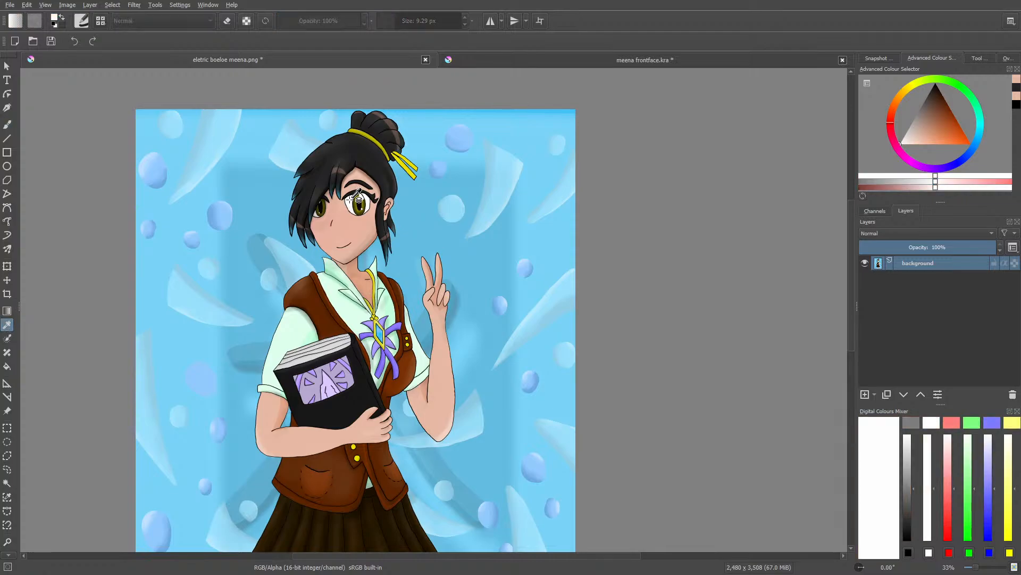
{"action": "left_click", "coordinate": [5, 124]}
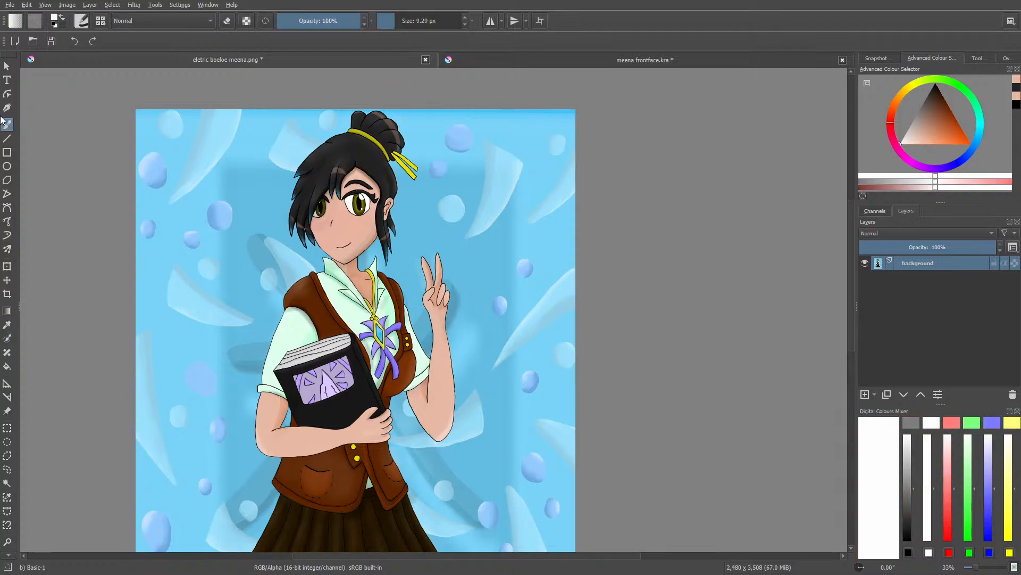
{"action": "left_click", "coordinate": [489, 59]}
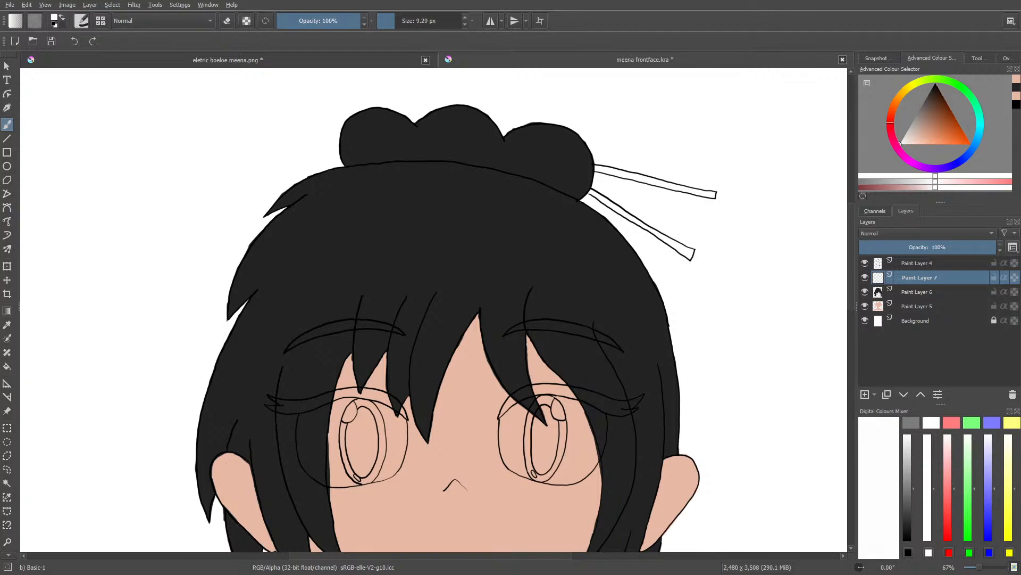
Step: Select the hair colour layer and erase the hair colour spilling past the inner edge of the lock over the eye on the image's left
{"action": "scroll", "coordinate": [850, 266], "scroll_direction": "down", "scroll_amount": 3}
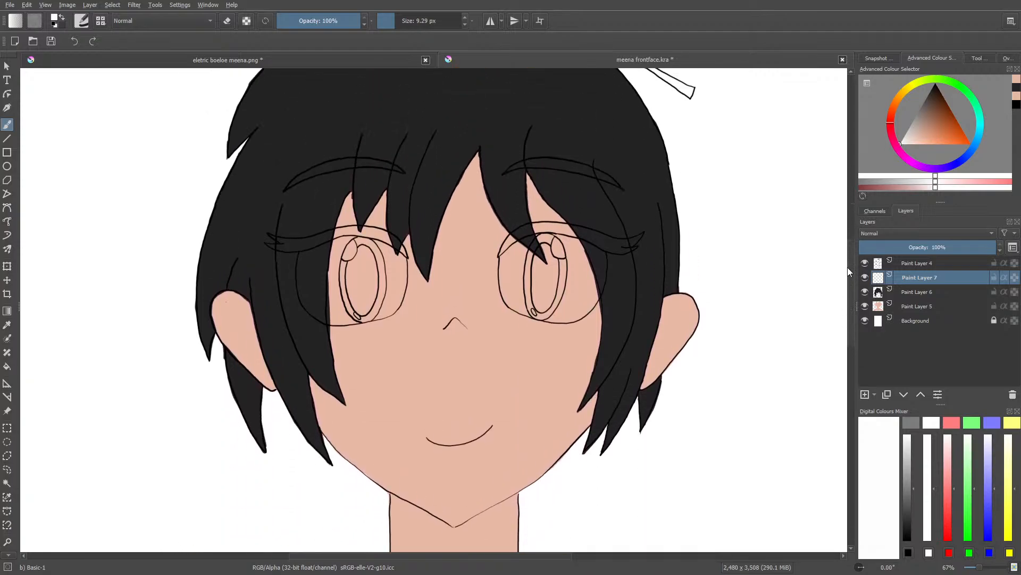
{"action": "left_click_drag", "start_coordinate": [978, 568], "coordinate": [985, 572]}
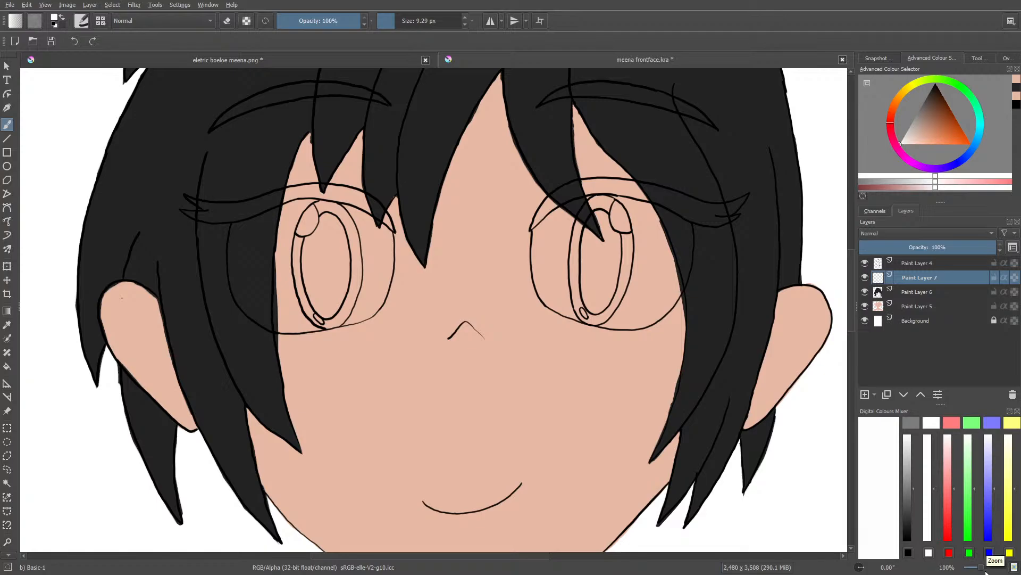
{"action": "left_click", "coordinate": [918, 291]}
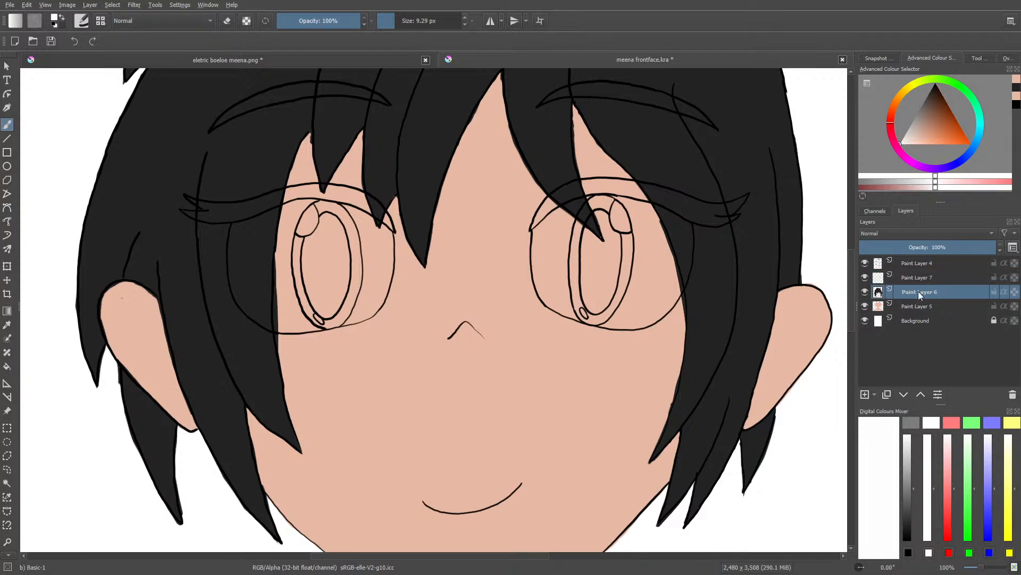
{"action": "key", "text": "e"}
{"action": "mouse_move", "coordinate": [280, 280]}
{"action": "left_mouse_down"}
{"action": "mouse_move", "coordinate": [282, 346]}
{"action": "mouse_move", "coordinate": [282, 246]}
{"action": "left_mouse_up"}
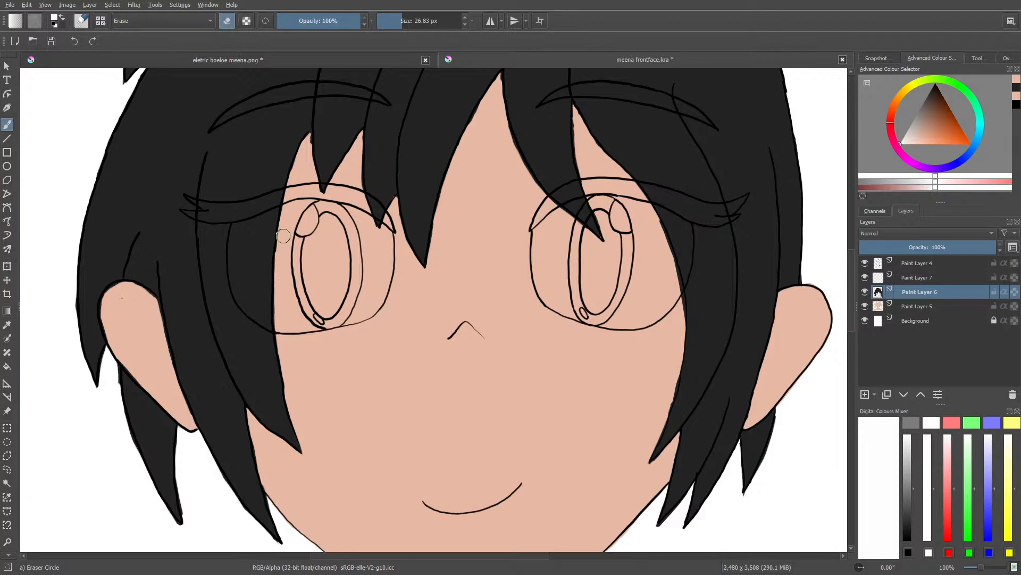
Step: Sample the dark hair colour and fill the gap near the tip of the fringe lock above the eye on the image's left
{"action": "key", "text": "e"}
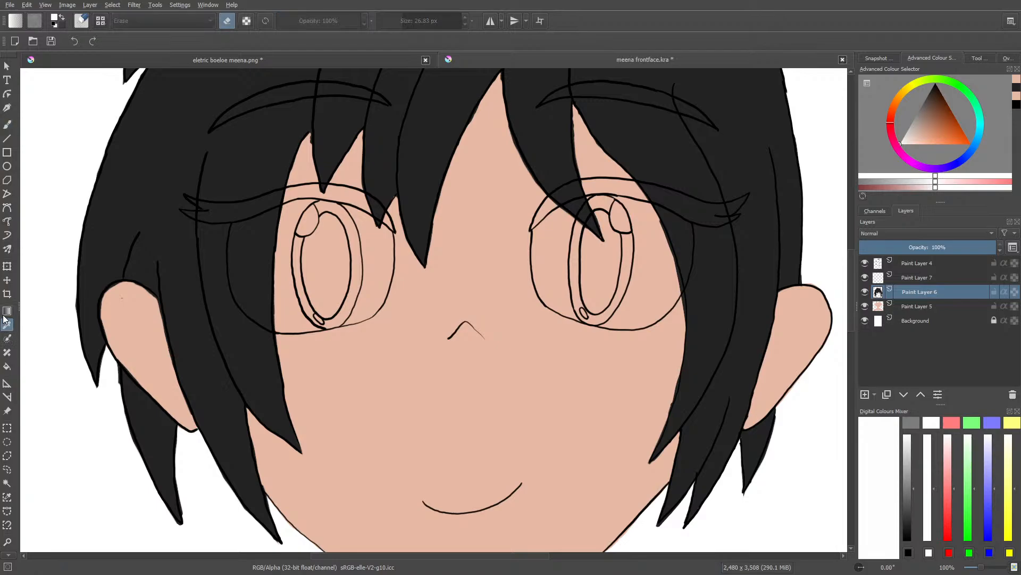
{"action": "left_click", "coordinate": [7, 324]}
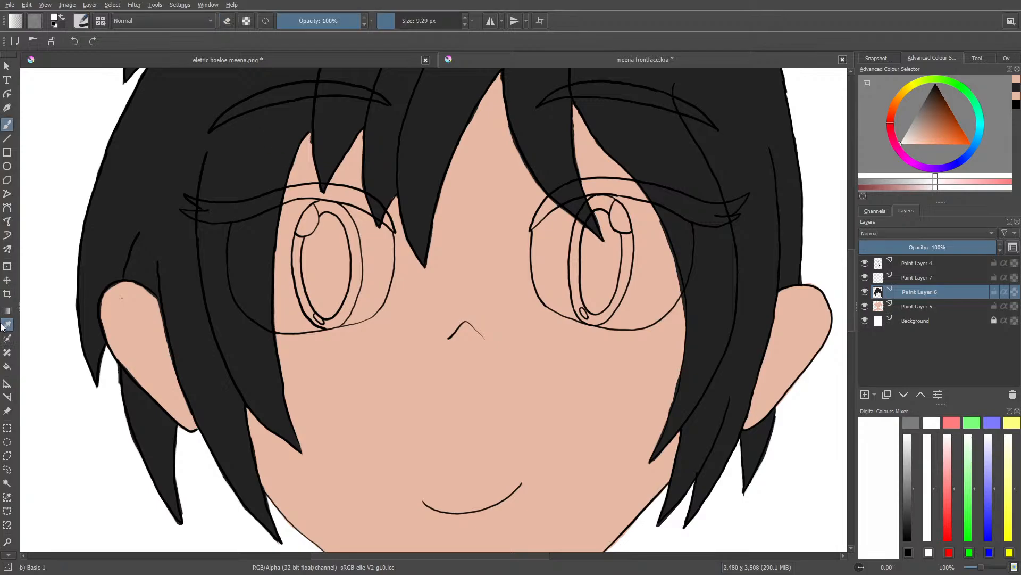
{"action": "left_click", "coordinate": [273, 141]}
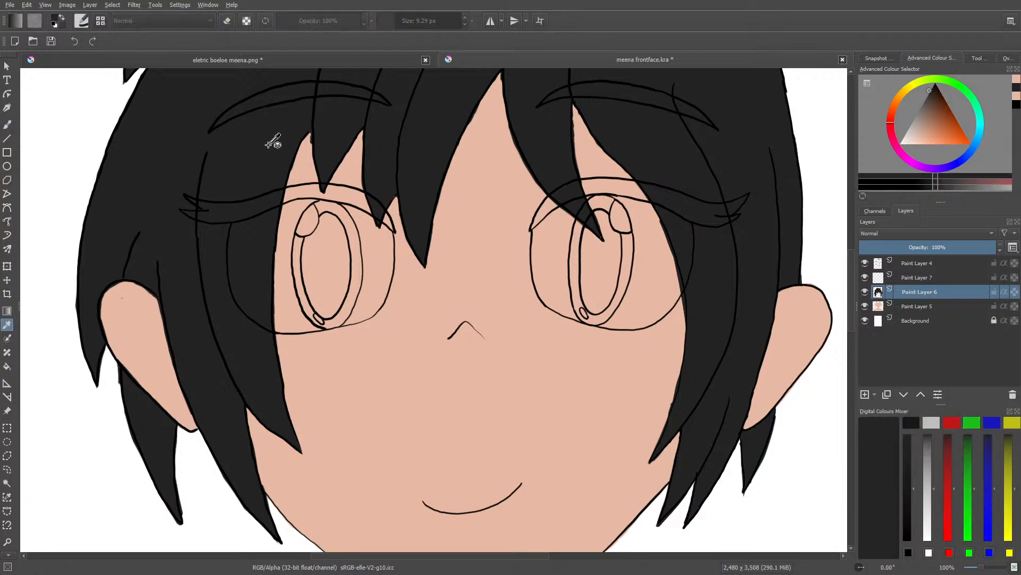
{"action": "left_click", "coordinate": [7, 124]}
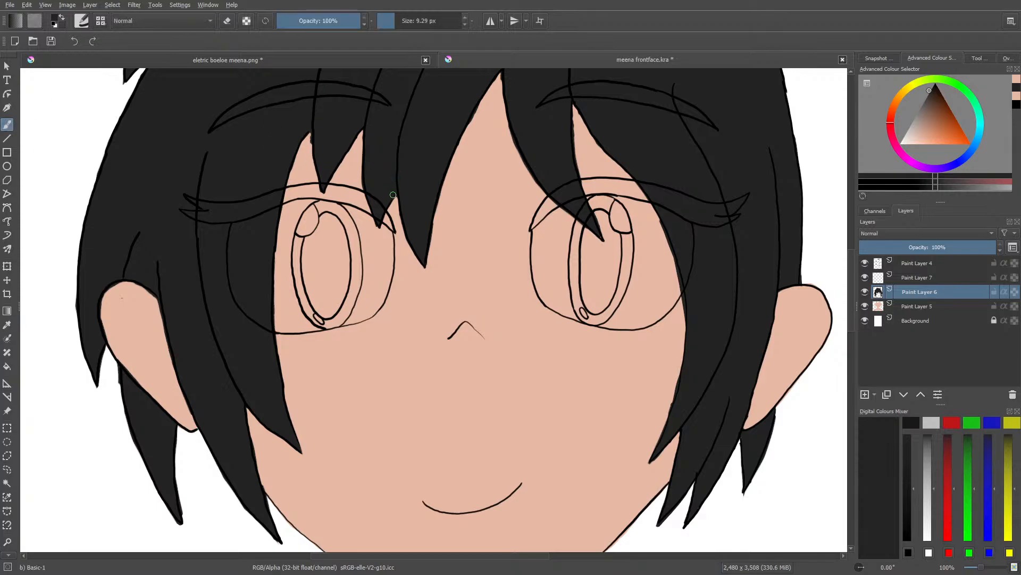
{"action": "left_click", "coordinate": [393, 195]}
Step: Erase the hair colour spilling past the fringe lock over the eye on the image's right and along the inner edge of the side lock
{"action": "key", "text": "e"}
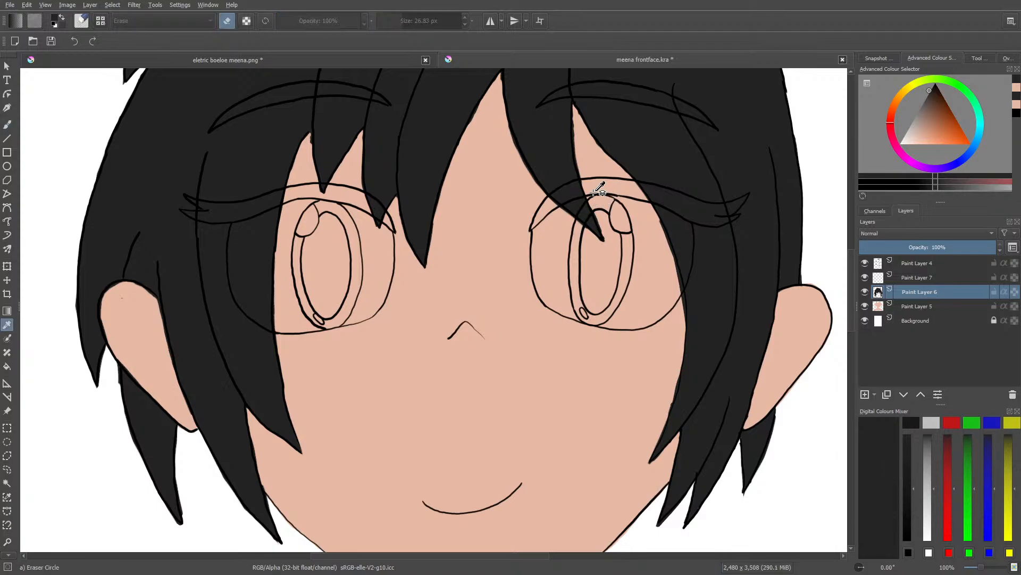
{"action": "left_click", "coordinate": [5, 123]}
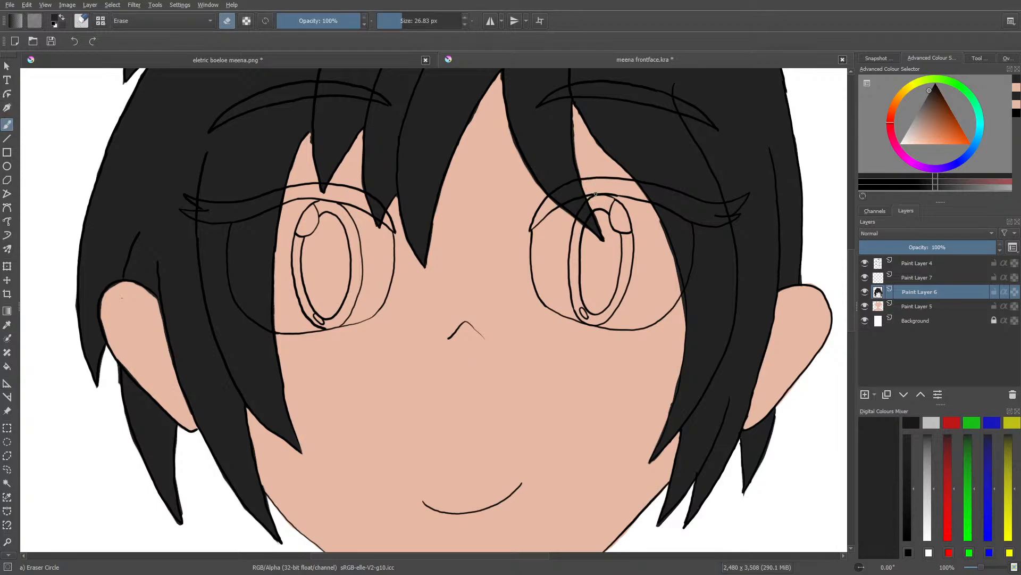
{"action": "left_click_drag", "start_coordinate": [591, 190], "coordinate": [599, 227]}
{"action": "left_click_drag", "start_coordinate": [580, 146], "coordinate": [575, 123]}
{"action": "mouse_move", "coordinate": [675, 287]}
{"action": "left_mouse_down"}
{"action": "mouse_move", "coordinate": [665, 246]}
{"action": "mouse_move", "coordinate": [680, 296]}
{"action": "mouse_move", "coordinate": [667, 408]}
{"action": "left_mouse_up"}
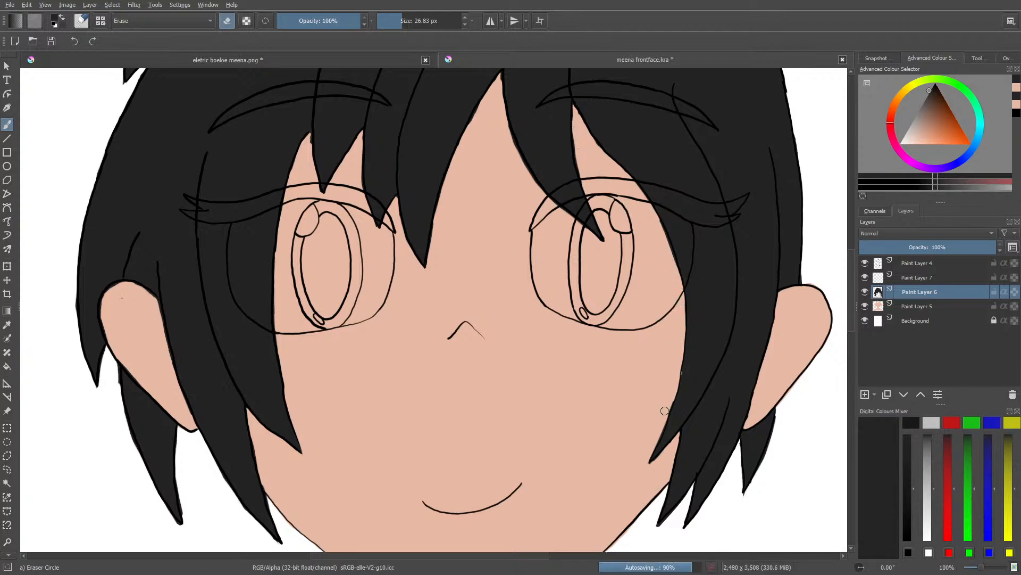
{"action": "key", "text": "e"}
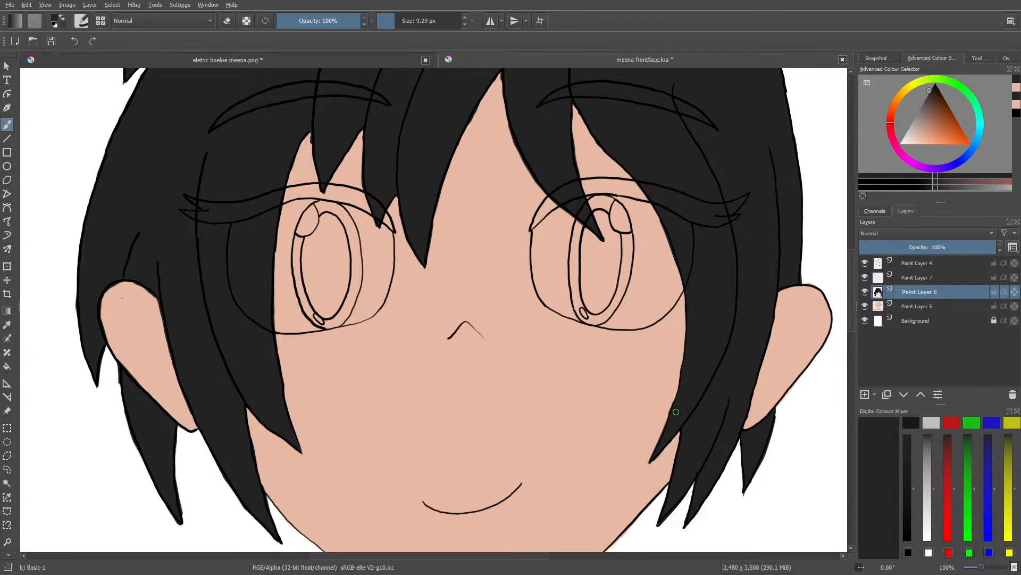
{"action": "key", "text": "e"}
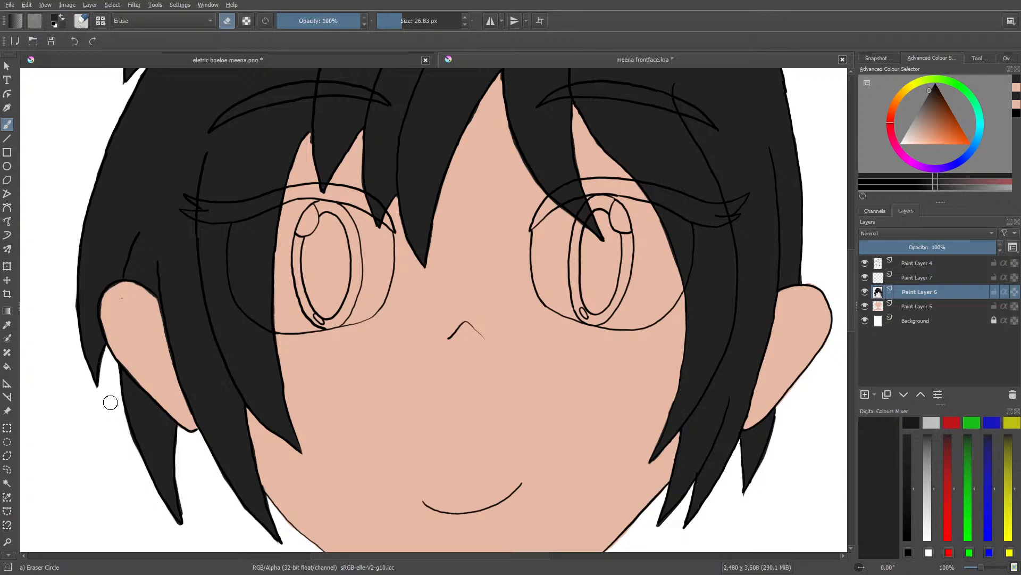
Step: Select the empty paint layer above the hair colour and sample the white of the eye from the reference image
{"action": "left_click", "coordinate": [912, 278]}
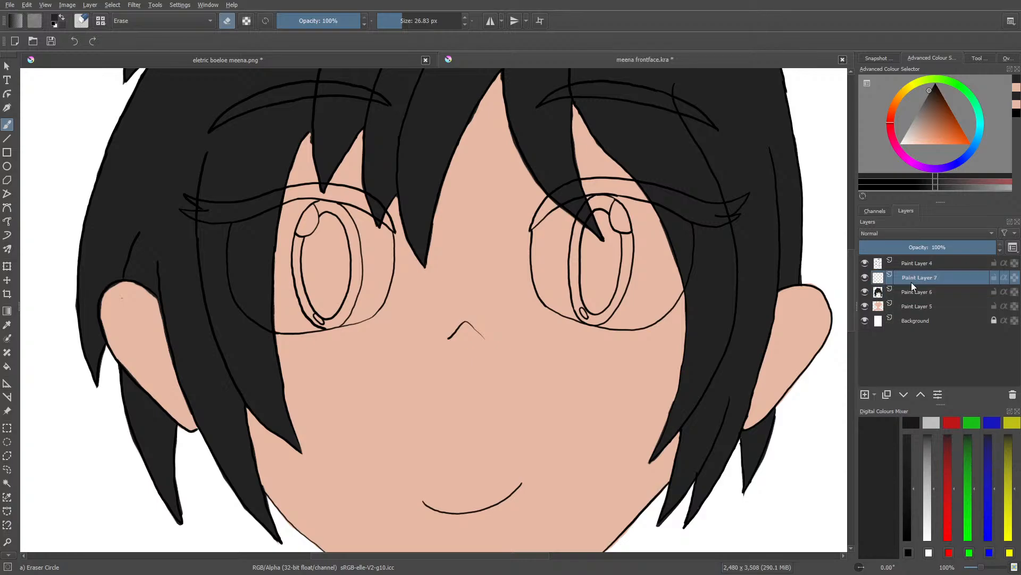
{"action": "key", "text": "e"}
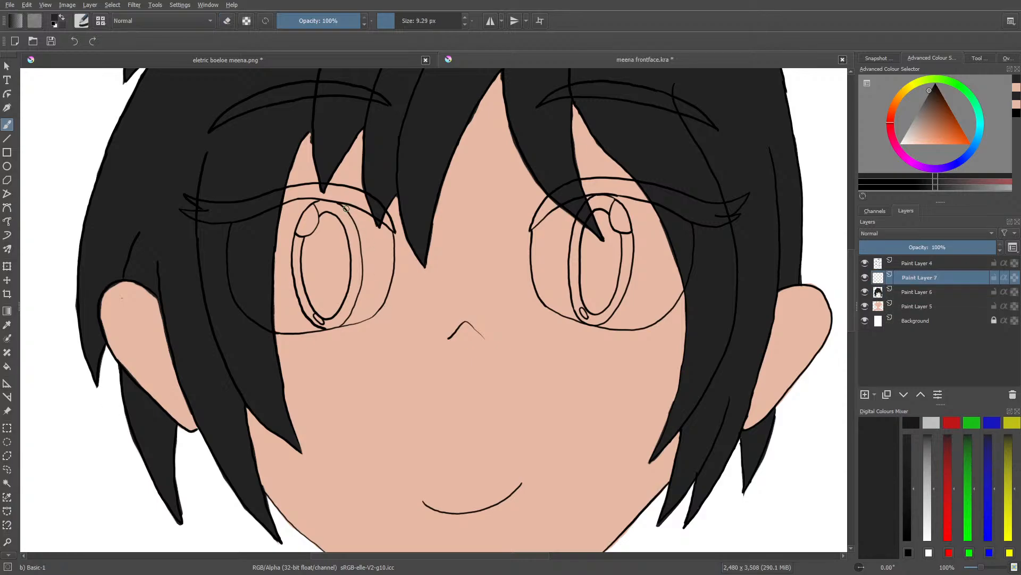
{"action": "left_click_drag", "start_coordinate": [346, 208], "coordinate": [367, 252]}
{"action": "left_click", "coordinate": [323, 59]}
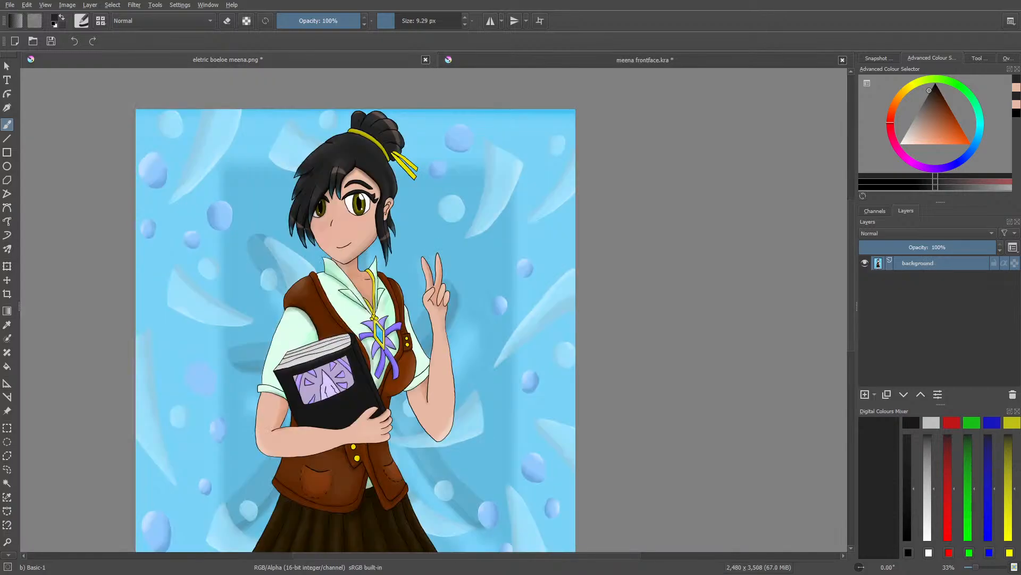
{"action": "left_click", "coordinate": [7, 324]}
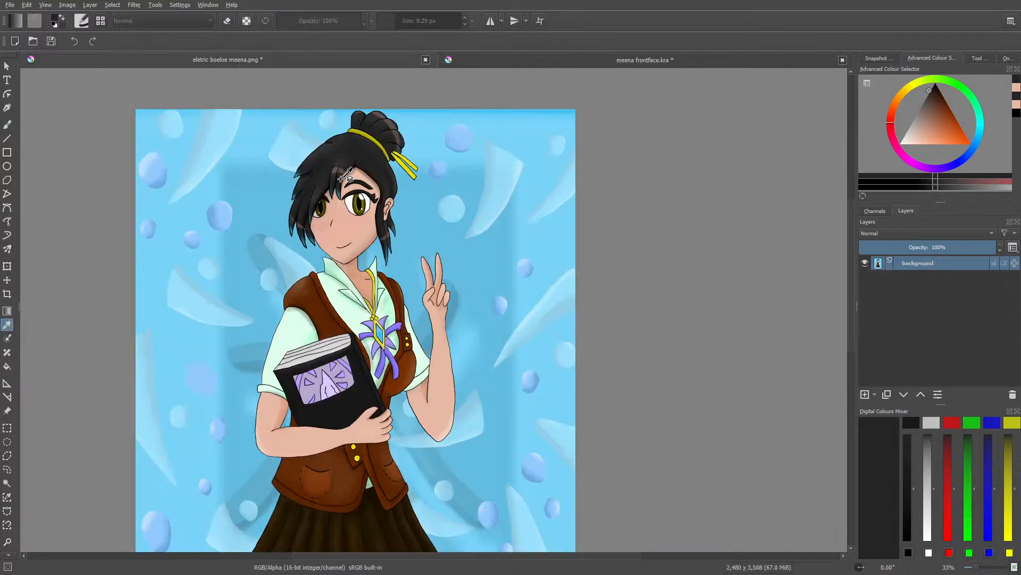
{"action": "left_click", "coordinate": [355, 196]}
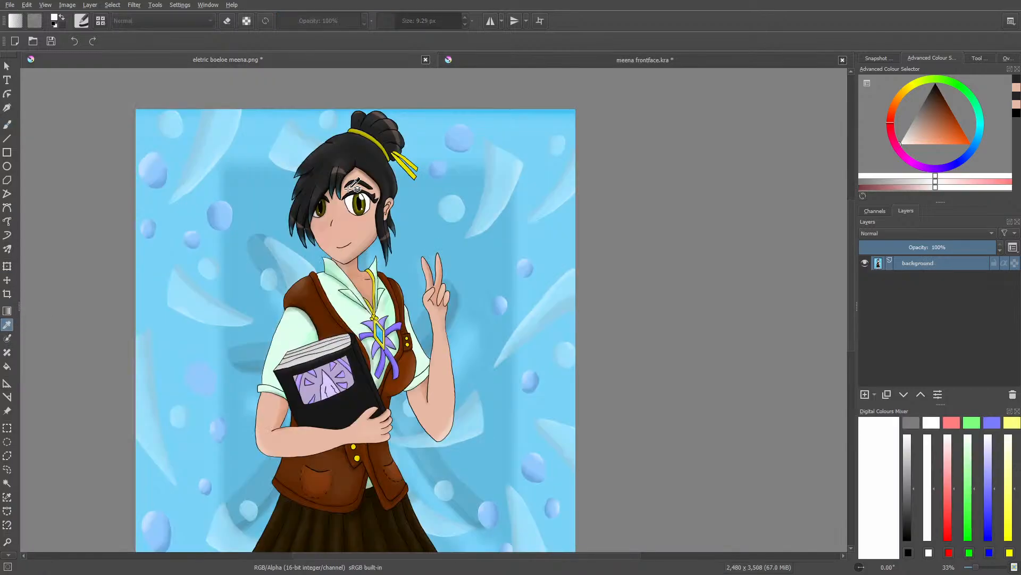
{"action": "left_click", "coordinate": [8, 124]}
{"action": "left_click", "coordinate": [512, 55]}
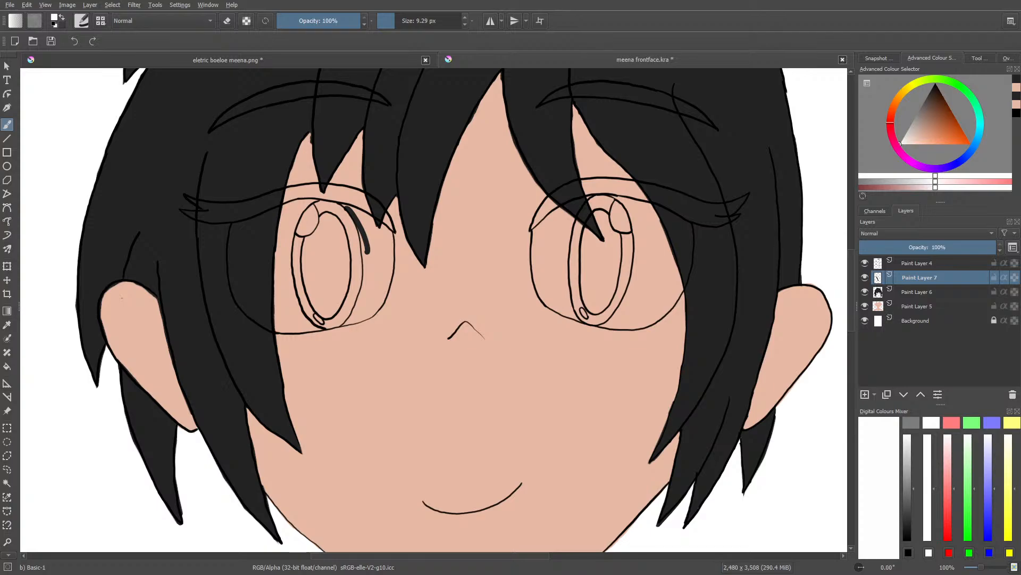
Step: Toggle the hair colour layer's visibility to check the eye outlines beneath it
{"action": "left_click", "coordinate": [864, 292]}
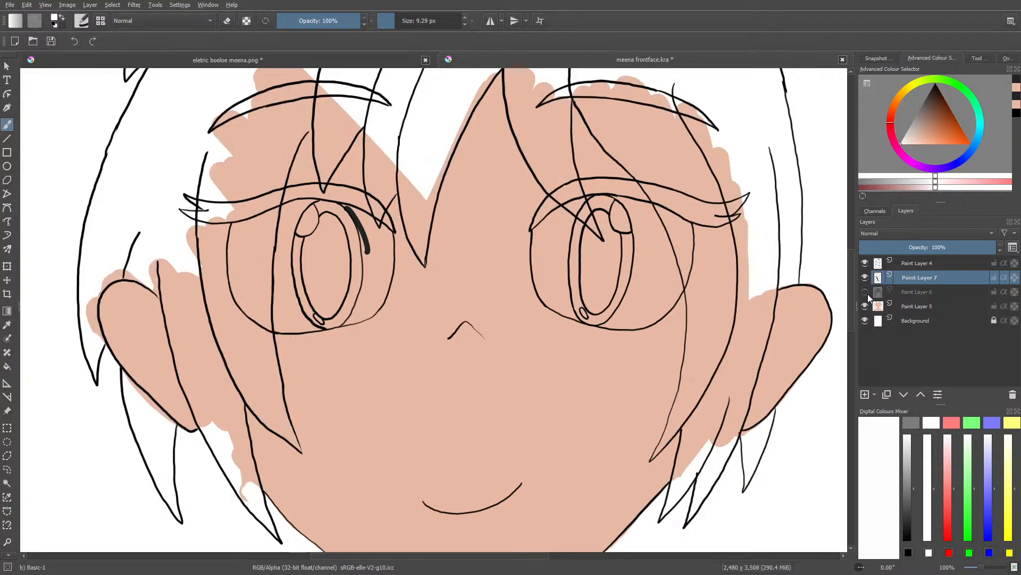
{"action": "left_click", "coordinate": [865, 292]}
{"action": "left_click", "coordinate": [866, 292]}
{"action": "left_click", "coordinate": [865, 291]}
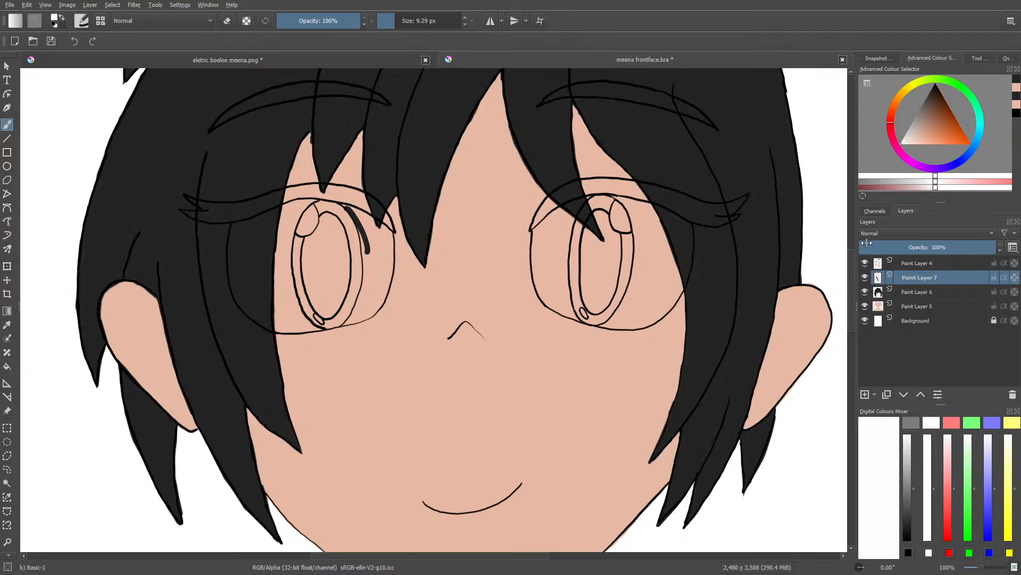
Step: Paint the eye on the image's left white around the iris, and erase the spill above its upper edge
{"action": "mouse_move", "coordinate": [345, 205]}
{"action": "left_mouse_down"}
{"action": "mouse_move", "coordinate": [368, 265]}
{"action": "mouse_move", "coordinate": [348, 200]}
{"action": "mouse_move", "coordinate": [373, 247]}
{"action": "mouse_move", "coordinate": [362, 213]}
{"action": "mouse_move", "coordinate": [378, 249]}
{"action": "mouse_move", "coordinate": [368, 214]}
{"action": "mouse_move", "coordinate": [377, 248]}
{"action": "mouse_move", "coordinate": [386, 221]}
{"action": "mouse_move", "coordinate": [376, 260]}
{"action": "mouse_move", "coordinate": [388, 227]}
{"action": "mouse_move", "coordinate": [380, 302]}
{"action": "mouse_move", "coordinate": [389, 263]}
{"action": "mouse_move", "coordinate": [361, 314]}
{"action": "mouse_move", "coordinate": [369, 252]}
{"action": "mouse_move", "coordinate": [338, 327]}
{"action": "mouse_move", "coordinate": [366, 317]}
{"action": "mouse_move", "coordinate": [333, 324]}
{"action": "mouse_move", "coordinate": [303, 312]}
{"action": "mouse_move", "coordinate": [321, 328]}
{"action": "mouse_move", "coordinate": [335, 324]}
{"action": "mouse_move", "coordinate": [293, 318]}
{"action": "mouse_move", "coordinate": [281, 298]}
{"action": "mouse_move", "coordinate": [287, 322]}
{"action": "mouse_move", "coordinate": [273, 302]}
{"action": "mouse_move", "coordinate": [276, 331]}
{"action": "mouse_move", "coordinate": [294, 329]}
{"action": "mouse_move", "coordinate": [281, 305]}
{"action": "mouse_move", "coordinate": [274, 251]}
{"action": "mouse_move", "coordinate": [287, 308]}
{"action": "mouse_move", "coordinate": [290, 291]}
{"action": "mouse_move", "coordinate": [280, 244]}
{"action": "mouse_move", "coordinate": [292, 282]}
{"action": "mouse_move", "coordinate": [280, 243]}
{"action": "mouse_move", "coordinate": [305, 318]}
{"action": "mouse_move", "coordinate": [299, 219]}
{"action": "mouse_move", "coordinate": [290, 245]}
{"action": "mouse_move", "coordinate": [301, 205]}
{"action": "mouse_move", "coordinate": [278, 237]}
{"action": "mouse_move", "coordinate": [284, 208]}
{"action": "mouse_move", "coordinate": [309, 202]}
{"action": "mouse_move", "coordinate": [290, 211]}
{"action": "mouse_move", "coordinate": [269, 266]}
{"action": "mouse_move", "coordinate": [262, 218]}
{"action": "mouse_move", "coordinate": [257, 277]}
{"action": "mouse_move", "coordinate": [244, 216]}
{"action": "mouse_move", "coordinate": [239, 277]}
{"action": "mouse_move", "coordinate": [231, 218]}
{"action": "mouse_move", "coordinate": [233, 292]}
{"action": "mouse_move", "coordinate": [238, 265]}
{"action": "mouse_move", "coordinate": [246, 308]}
{"action": "mouse_move", "coordinate": [269, 262]}
{"action": "mouse_move", "coordinate": [269, 319]}
{"action": "mouse_move", "coordinate": [235, 303]}
{"action": "left_mouse_up"}
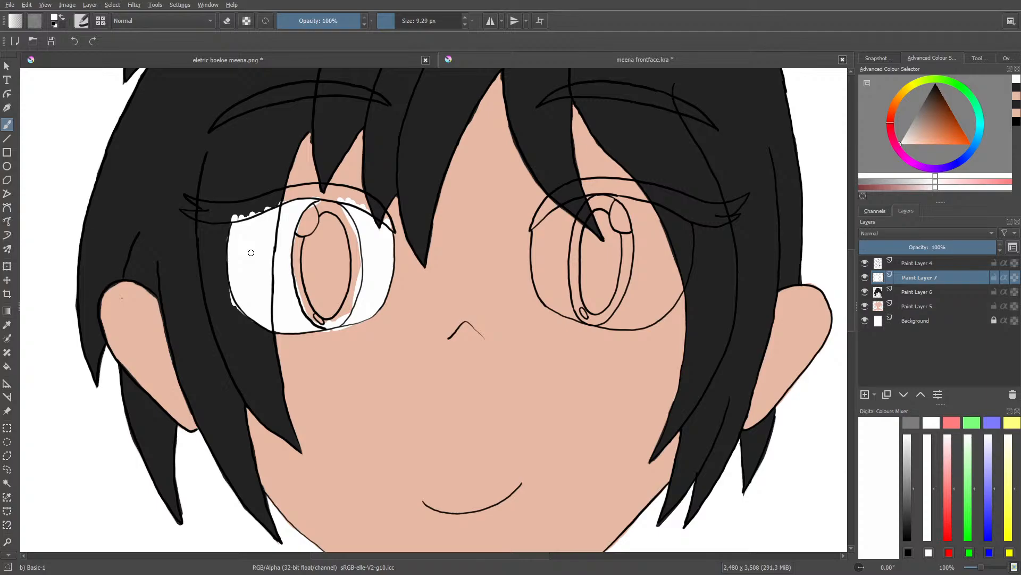
{"action": "key", "text": "e"}
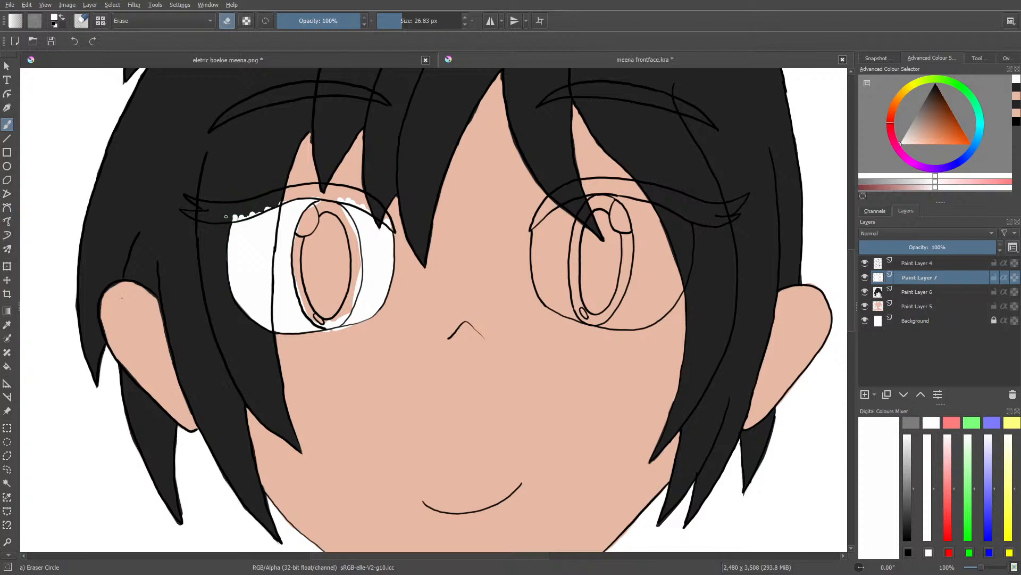
{"action": "mouse_move", "coordinate": [226, 216]}
{"action": "left_mouse_down"}
{"action": "mouse_move", "coordinate": [277, 198]}
{"action": "mouse_move", "coordinate": [339, 196]}
{"action": "mouse_move", "coordinate": [398, 217]}
{"action": "left_mouse_up"}
Step: Fill the iris of the eye on the image's left with white, and erase the spill below the eye and along its upper lid
{"action": "key", "text": "e"}
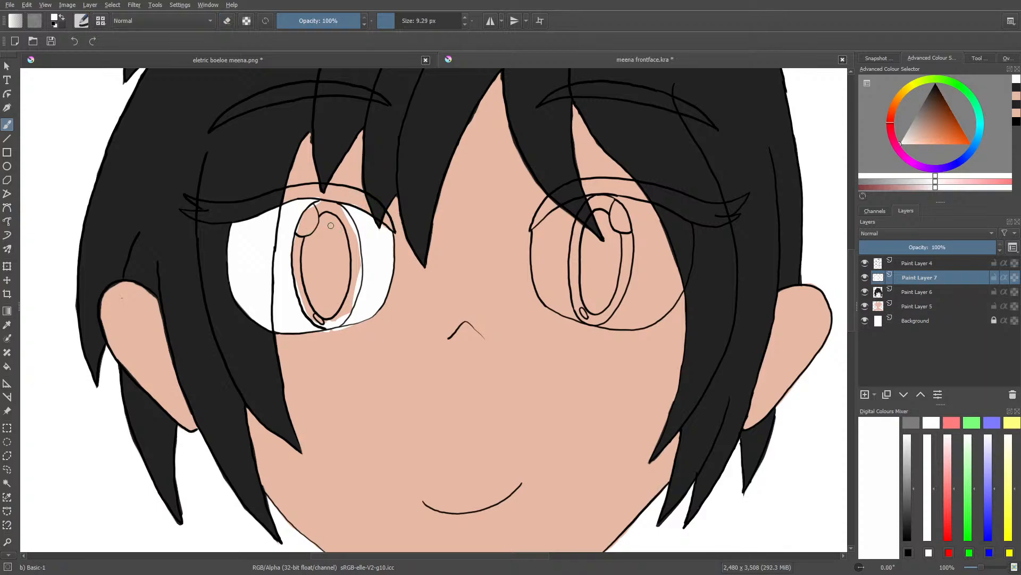
{"action": "mouse_move", "coordinate": [346, 237]}
{"action": "left_mouse_down"}
{"action": "mouse_move", "coordinate": [329, 193]}
{"action": "mouse_move", "coordinate": [359, 213]}
{"action": "mouse_move", "coordinate": [357, 226]}
{"action": "mouse_move", "coordinate": [317, 199]}
{"action": "mouse_move", "coordinate": [360, 258]}
{"action": "mouse_move", "coordinate": [313, 210]}
{"action": "mouse_move", "coordinate": [360, 284]}
{"action": "mouse_move", "coordinate": [313, 231]}
{"action": "mouse_move", "coordinate": [306, 240]}
{"action": "mouse_move", "coordinate": [346, 302]}
{"action": "mouse_move", "coordinate": [297, 235]}
{"action": "mouse_move", "coordinate": [328, 313]}
{"action": "mouse_move", "coordinate": [299, 263]}
{"action": "mouse_move", "coordinate": [309, 315]}
{"action": "mouse_move", "coordinate": [296, 282]}
{"action": "mouse_move", "coordinate": [314, 310]}
{"action": "mouse_move", "coordinate": [355, 303]}
{"action": "left_mouse_up"}
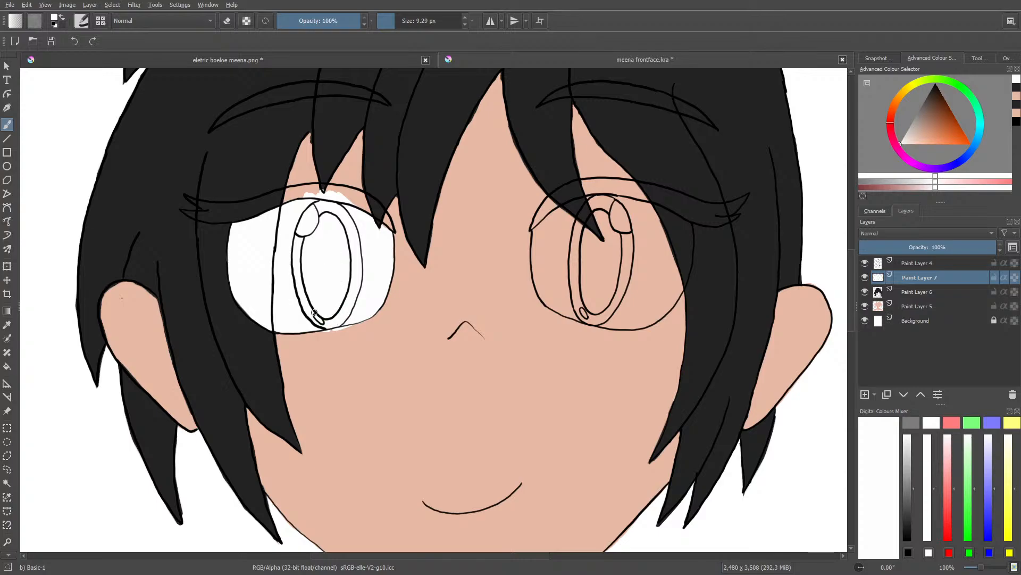
{"action": "key", "text": "e"}
{"action": "left_click_drag", "start_coordinate": [341, 334], "coordinate": [349, 329]}
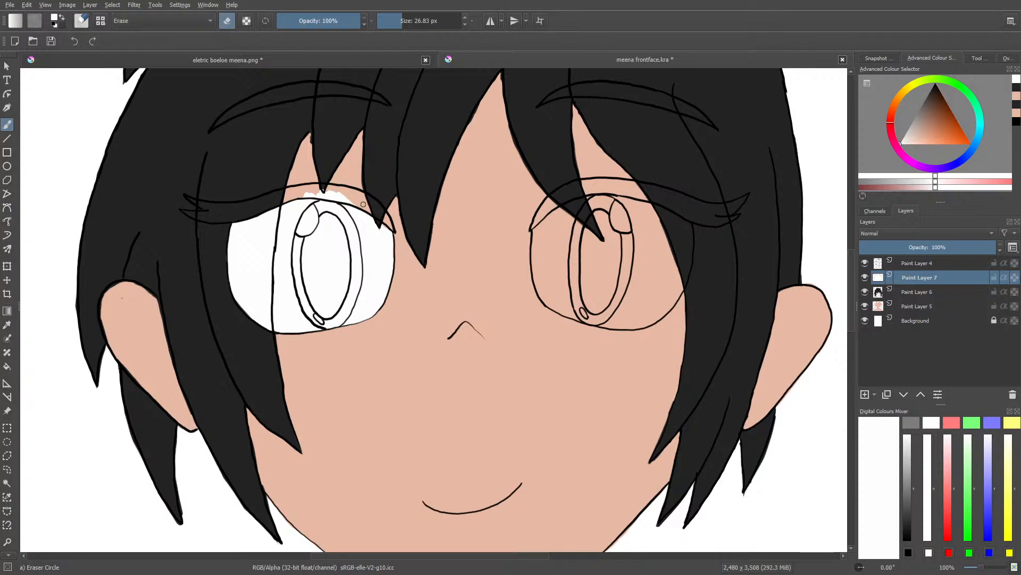
{"action": "left_click_drag", "start_coordinate": [363, 205], "coordinate": [305, 190]}
Step: Fill the whole eye on the image's right with white, including the iris, up to the upper lash line
{"action": "key", "text": "e"}
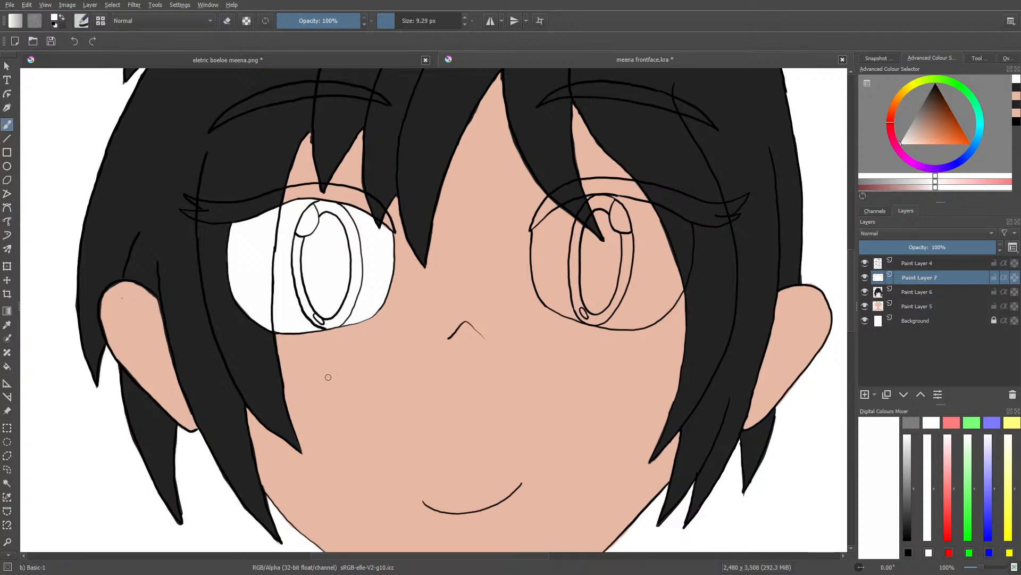
{"action": "left_click_drag", "start_coordinate": [340, 555], "coordinate": [378, 555]}
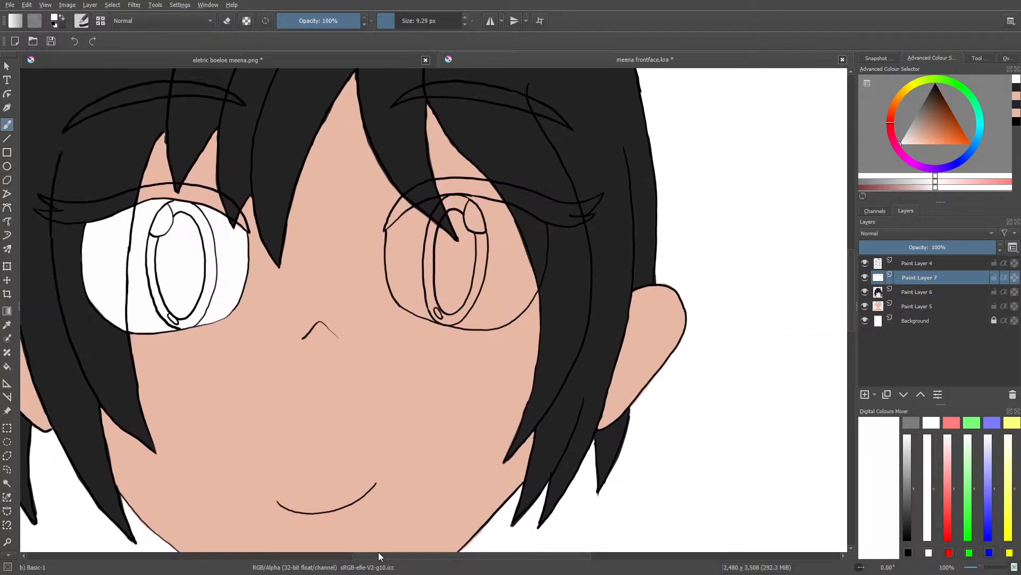
{"action": "mouse_move", "coordinate": [527, 285]}
{"action": "left_mouse_down"}
{"action": "mouse_move", "coordinate": [499, 307]}
{"action": "mouse_move", "coordinate": [531, 279]}
{"action": "mouse_move", "coordinate": [477, 306]}
{"action": "mouse_move", "coordinate": [526, 256]}
{"action": "mouse_move", "coordinate": [466, 293]}
{"action": "mouse_move", "coordinate": [495, 254]}
{"action": "mouse_move", "coordinate": [431, 291]}
{"action": "mouse_move", "coordinate": [489, 240]}
{"action": "mouse_move", "coordinate": [419, 269]}
{"action": "mouse_move", "coordinate": [450, 238]}
{"action": "mouse_move", "coordinate": [411, 256]}
{"action": "mouse_move", "coordinate": [429, 230]}
{"action": "mouse_move", "coordinate": [405, 243]}
{"action": "mouse_move", "coordinate": [433, 219]}
{"action": "mouse_move", "coordinate": [395, 229]}
{"action": "mouse_move", "coordinate": [413, 214]}
{"action": "mouse_move", "coordinate": [393, 225]}
{"action": "mouse_move", "coordinate": [400, 259]}
{"action": "mouse_move", "coordinate": [397, 250]}
{"action": "mouse_move", "coordinate": [389, 283]}
{"action": "left_mouse_up"}
{"action": "mouse_move", "coordinate": [404, 258]}
{"action": "left_mouse_down"}
{"action": "mouse_move", "coordinate": [392, 283]}
{"action": "mouse_move", "coordinate": [446, 279]}
{"action": "mouse_move", "coordinate": [396, 291]}
{"action": "mouse_move", "coordinate": [403, 295]}
{"action": "mouse_move", "coordinate": [471, 300]}
{"action": "mouse_move", "coordinate": [407, 305]}
{"action": "mouse_move", "coordinate": [471, 314]}
{"action": "mouse_move", "coordinate": [422, 313]}
{"action": "mouse_move", "coordinate": [454, 324]}
{"action": "mouse_move", "coordinate": [498, 316]}
{"action": "mouse_move", "coordinate": [479, 325]}
{"action": "mouse_move", "coordinate": [494, 325]}
{"action": "mouse_move", "coordinate": [527, 301]}
{"action": "mouse_move", "coordinate": [493, 320]}
{"action": "mouse_move", "coordinate": [488, 313]}
{"action": "mouse_move", "coordinate": [527, 285]}
{"action": "mouse_move", "coordinate": [504, 317]}
{"action": "mouse_move", "coordinate": [530, 301]}
{"action": "mouse_move", "coordinate": [548, 237]}
{"action": "mouse_move", "coordinate": [511, 282]}
{"action": "mouse_move", "coordinate": [525, 252]}
{"action": "mouse_move", "coordinate": [489, 273]}
{"action": "left_mouse_up"}
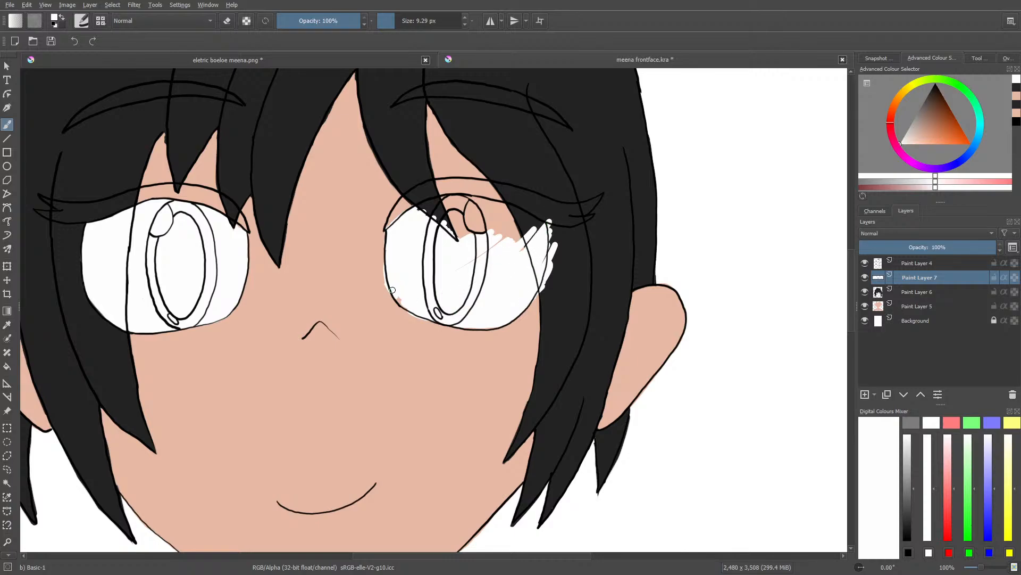
{"action": "left_click_drag", "start_coordinate": [392, 290], "coordinate": [407, 308]}
{"action": "mouse_move", "coordinate": [461, 235]}
{"action": "left_mouse_down"}
{"action": "mouse_move", "coordinate": [500, 226]}
{"action": "mouse_move", "coordinate": [457, 210]}
{"action": "mouse_move", "coordinate": [439, 218]}
{"action": "mouse_move", "coordinate": [471, 205]}
{"action": "mouse_move", "coordinate": [434, 200]}
{"action": "mouse_move", "coordinate": [543, 219]}
{"action": "mouse_move", "coordinate": [524, 239]}
{"action": "mouse_move", "coordinate": [497, 218]}
{"action": "mouse_move", "coordinate": [476, 231]}
{"action": "left_mouse_up"}
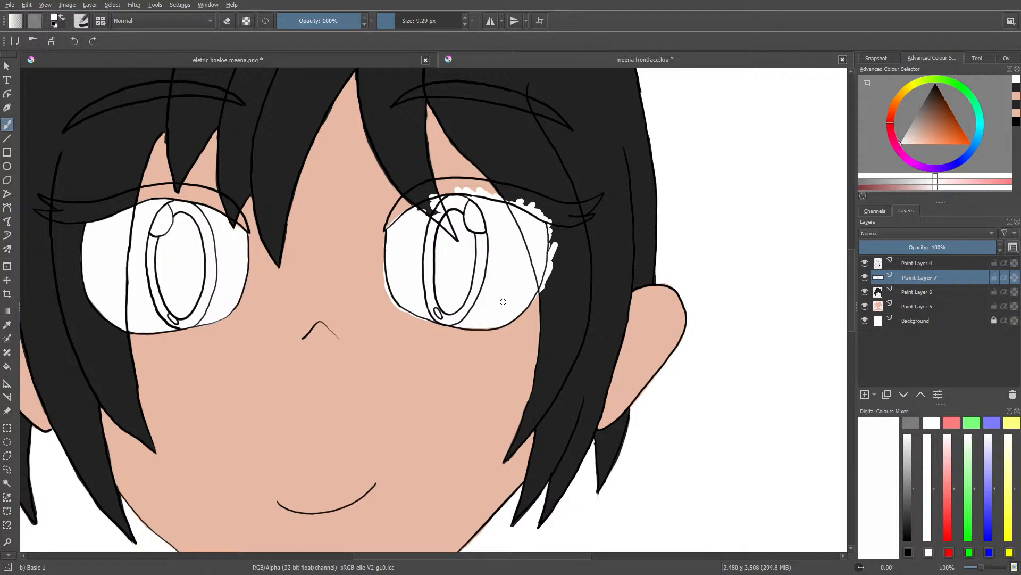
Step: Erase the white spill along the inner and lower edges of the eye on the image's right and over the hair tip crossing it
{"action": "key", "text": "e"}
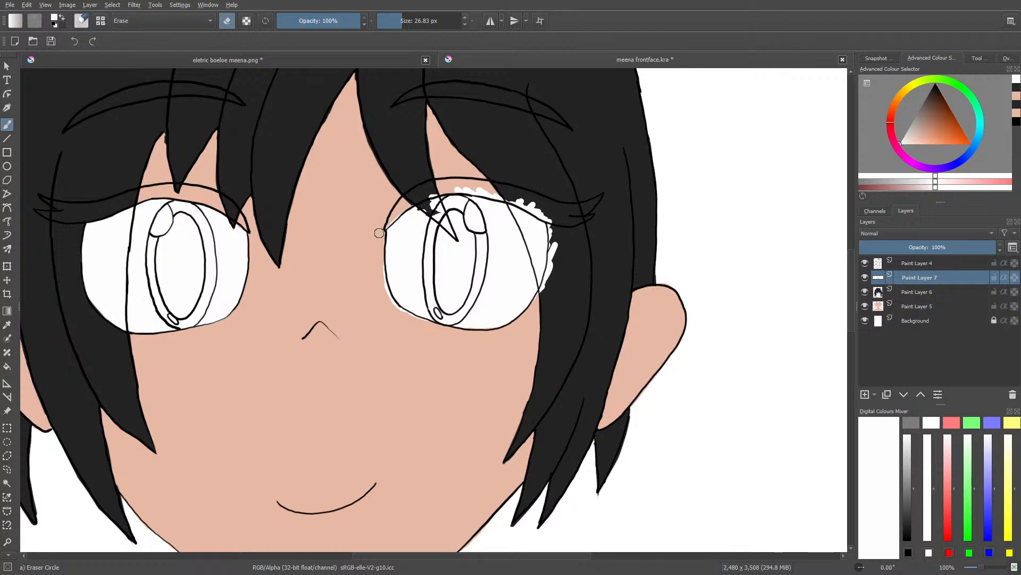
{"action": "mouse_move", "coordinate": [378, 251]}
{"action": "left_mouse_down"}
{"action": "mouse_move", "coordinate": [378, 281]}
{"action": "mouse_move", "coordinate": [379, 261]}
{"action": "mouse_move", "coordinate": [390, 308]}
{"action": "mouse_move", "coordinate": [408, 324]}
{"action": "left_mouse_up"}
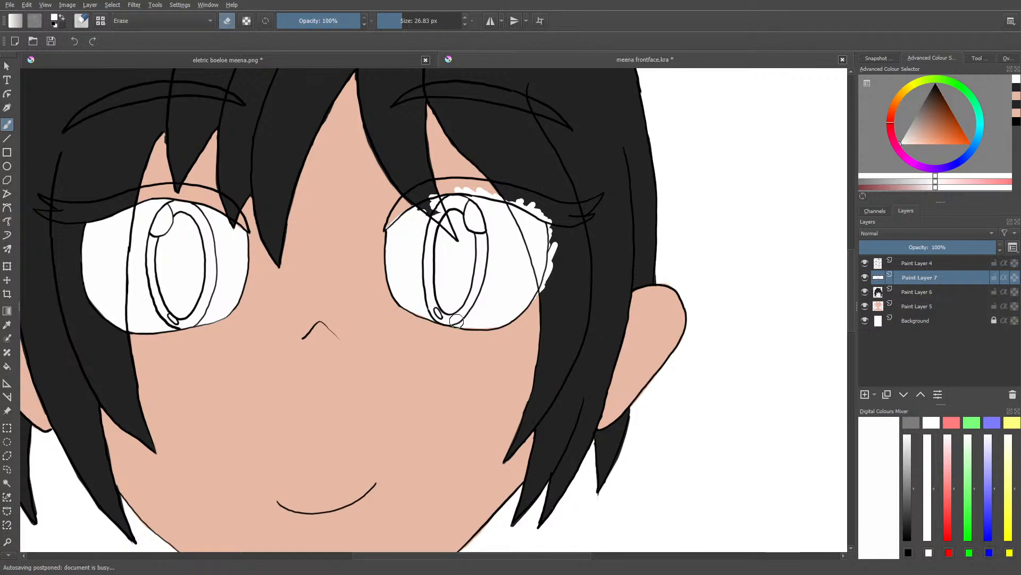
{"action": "key", "text": "e"}
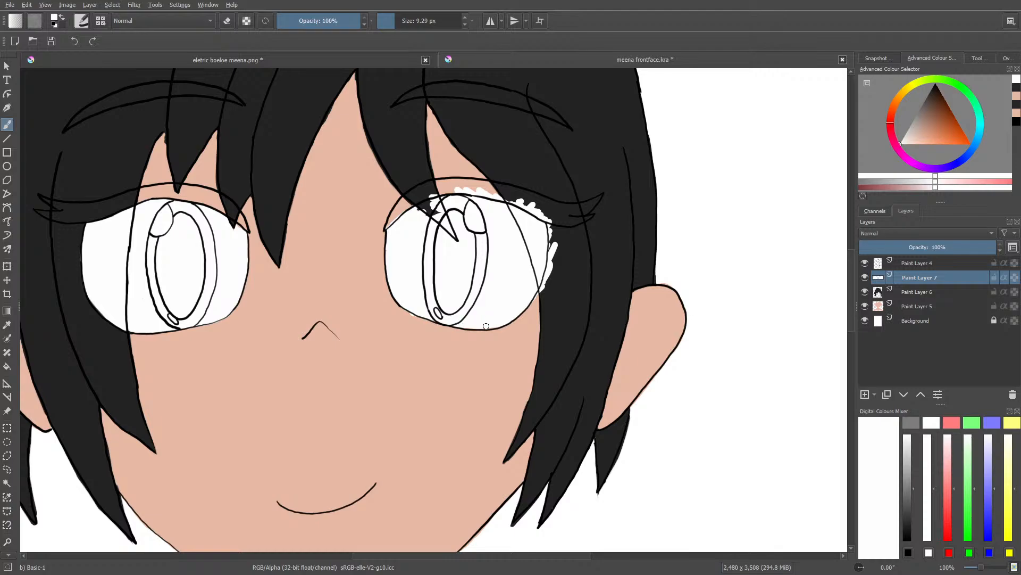
{"action": "key", "text": "e"}
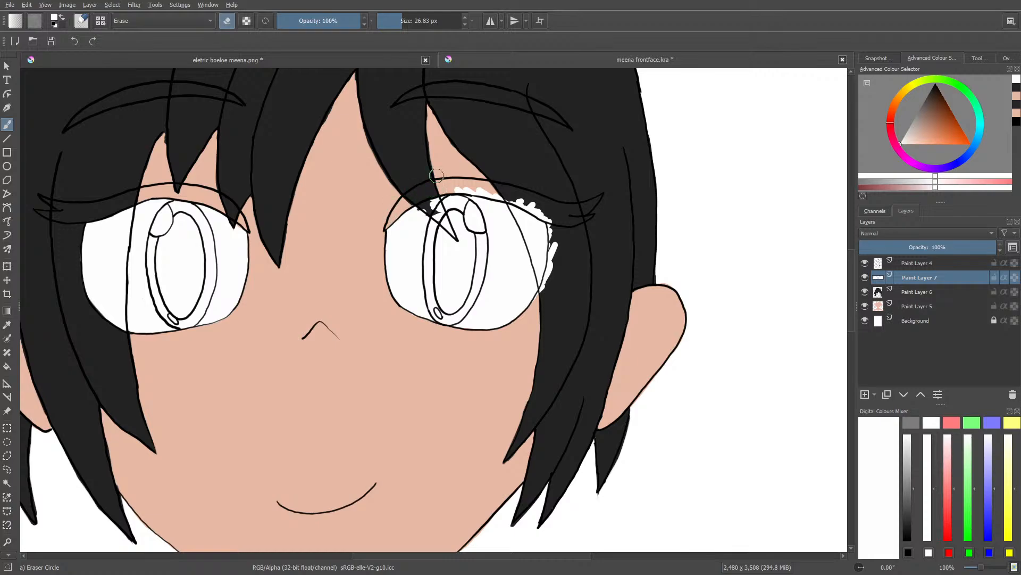
{"action": "key", "text": "e"}
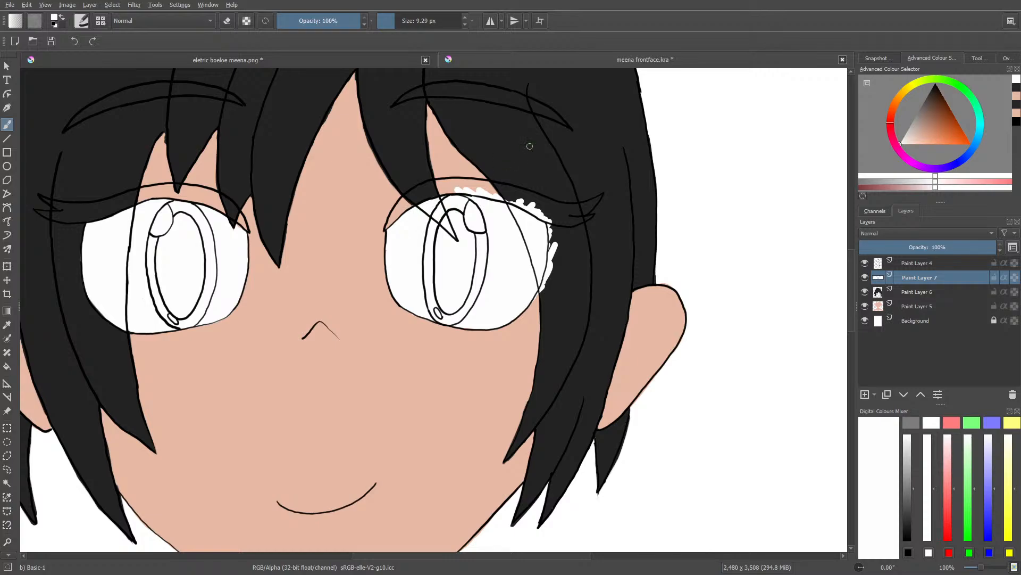
Step: Erase the white spill beyond the outer edge and above the upper lash line of the eye on the image's right
{"action": "key", "text": "e"}
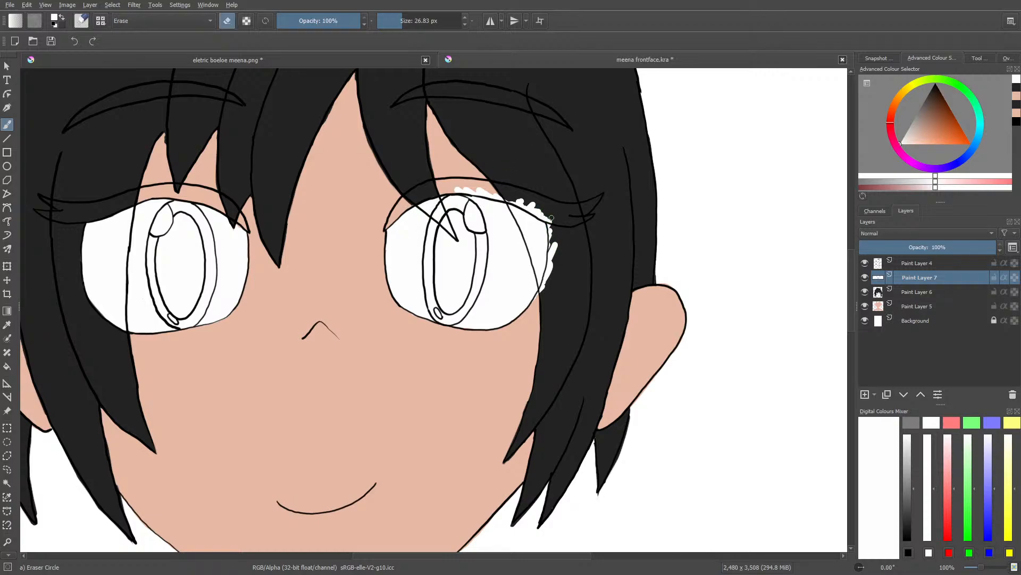
{"action": "left_click_drag", "start_coordinate": [552, 217], "coordinate": [542, 288]}
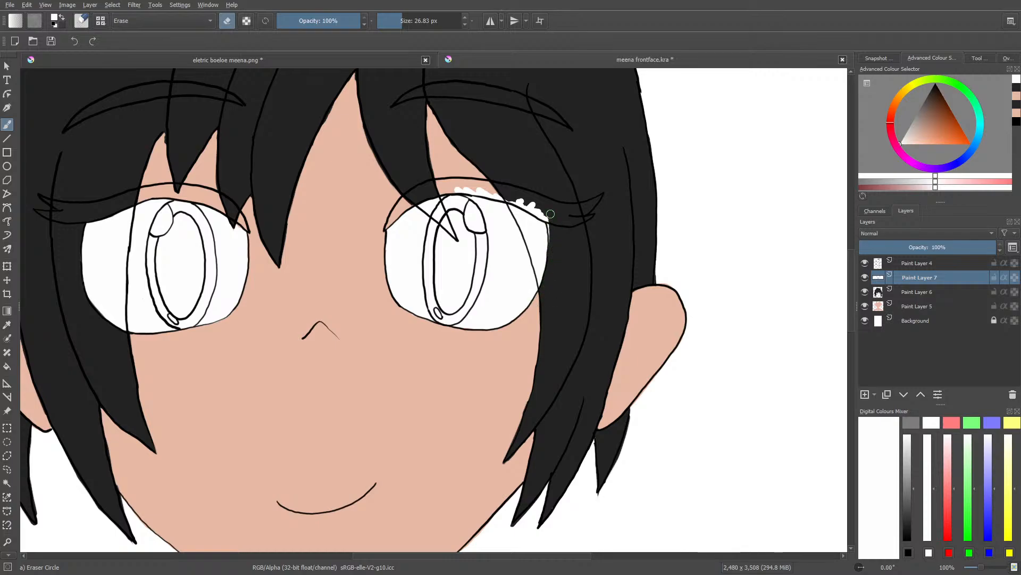
{"action": "mouse_move", "coordinate": [551, 214]}
{"action": "left_mouse_down"}
{"action": "mouse_move", "coordinate": [551, 223]}
{"action": "mouse_move", "coordinate": [522, 195]}
{"action": "mouse_move", "coordinate": [537, 209]}
{"action": "left_mouse_up"}
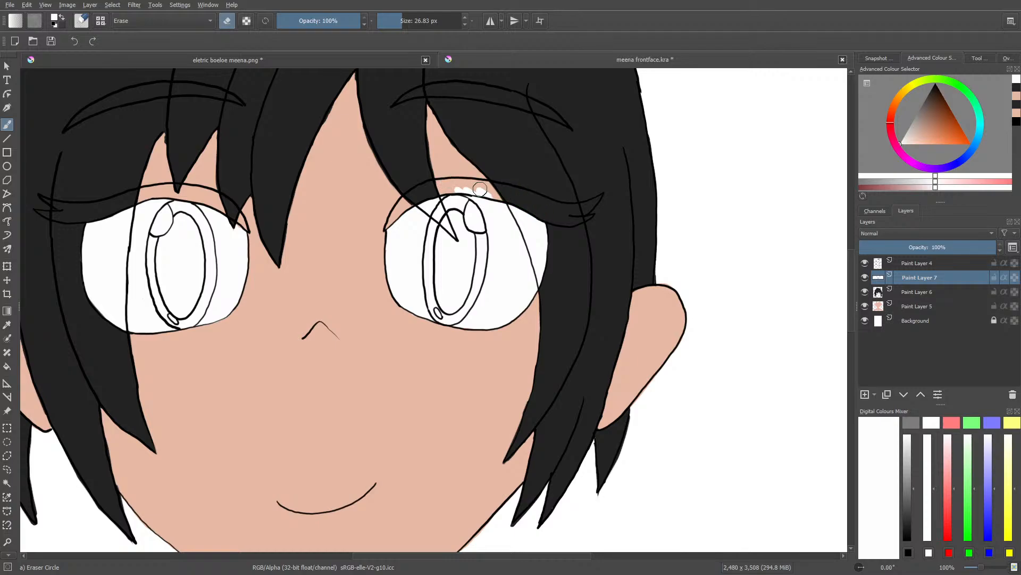
{"action": "left_click_drag", "start_coordinate": [489, 191], "coordinate": [445, 186]}
{"action": "key", "text": "slash"}
Step: Sample the dark olive iris colour from the girl's eye in the reference image eletric boeloe meena.png as the brush colour
{"action": "left_click_drag", "start_coordinate": [411, 555], "coordinate": [353, 552]}
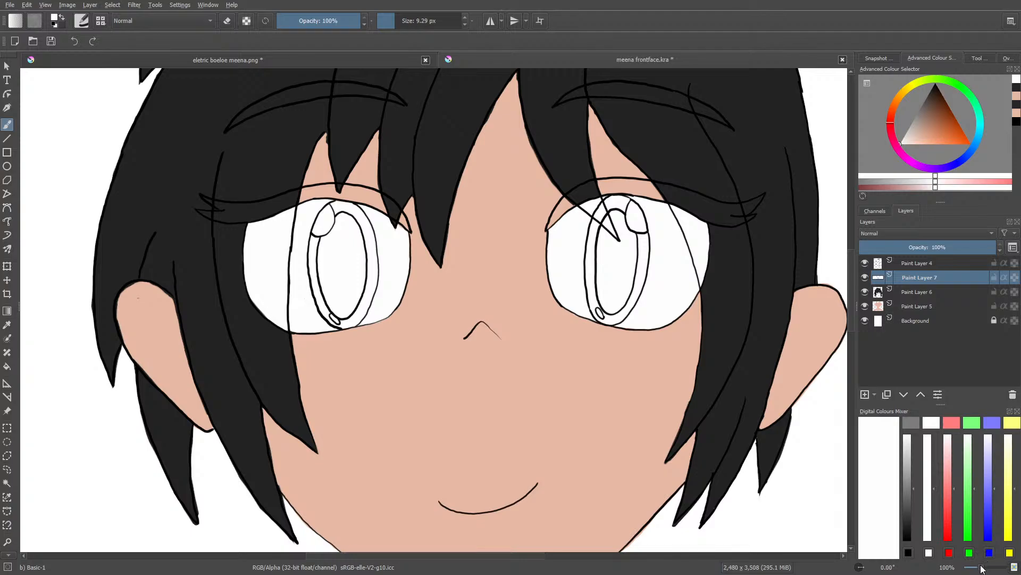
{"action": "mouse_move", "coordinate": [983, 568]}
{"action": "left_mouse_down"}
{"action": "mouse_move", "coordinate": [972, 569]}
{"action": "mouse_move", "coordinate": [985, 569]}
{"action": "left_mouse_up"}
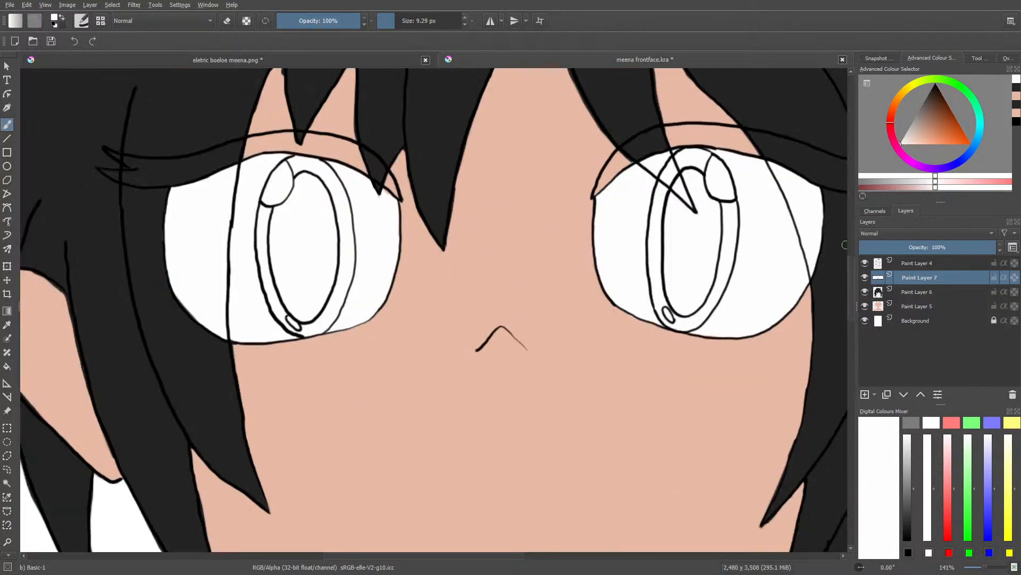
{"action": "left_click_drag", "start_coordinate": [853, 285], "coordinate": [852, 265]}
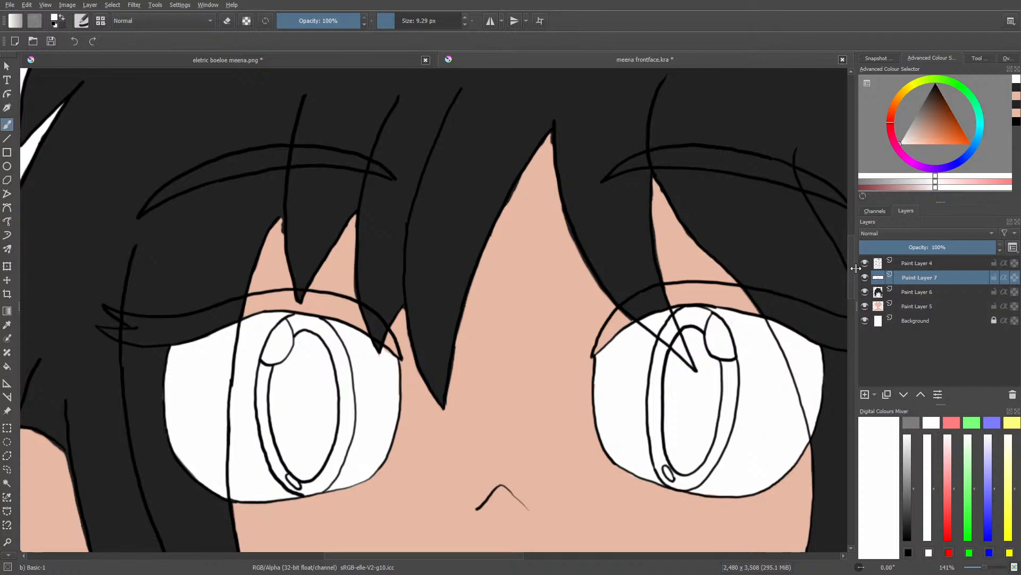
{"action": "left_click", "coordinate": [267, 59]}
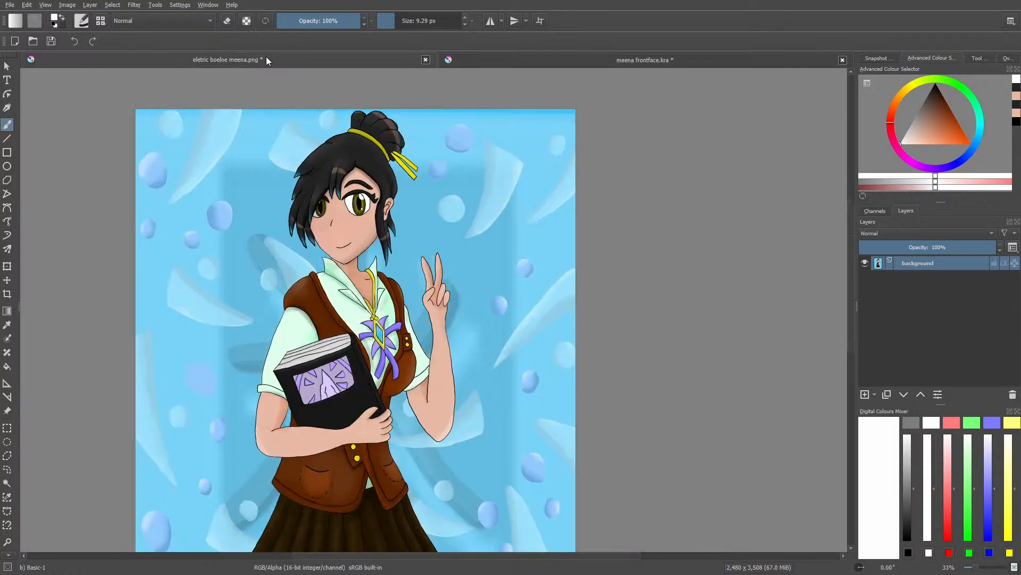
{"action": "left_click", "coordinate": [11, 324]}
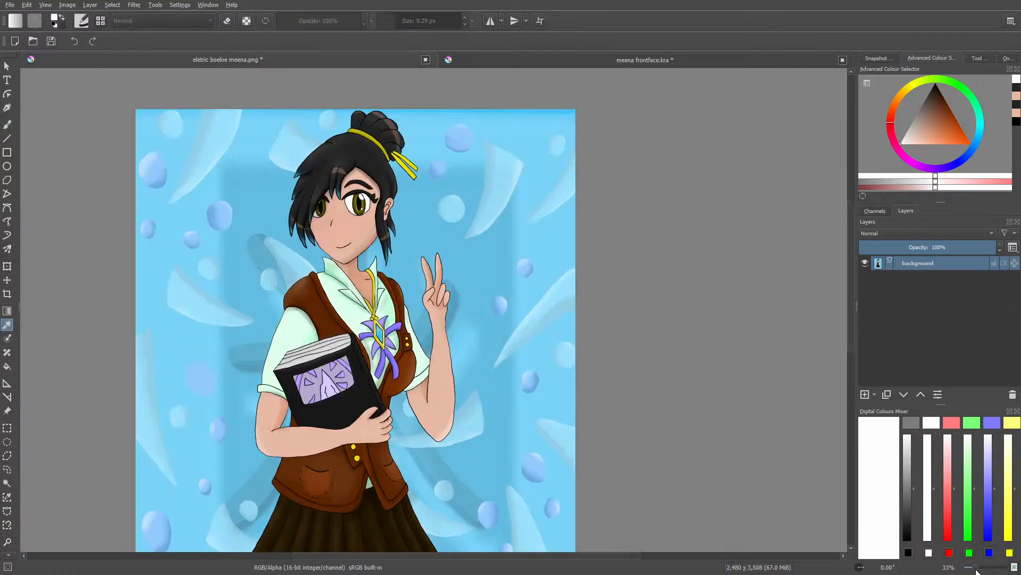
{"action": "left_click_drag", "start_coordinate": [976, 570], "coordinate": [983, 568]}
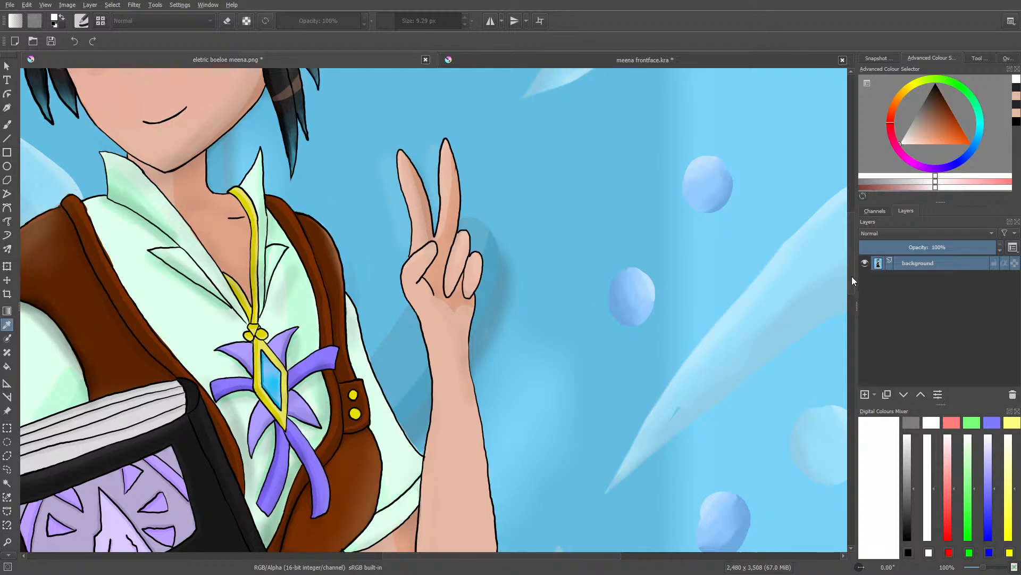
{"action": "left_click_drag", "start_coordinate": [851, 276], "coordinate": [854, 242]}
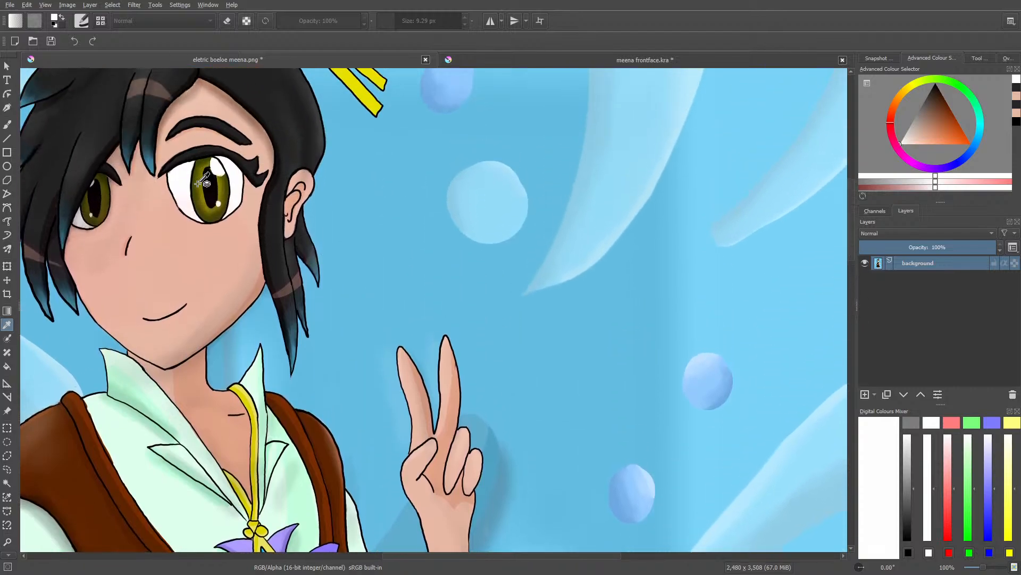
{"action": "left_click", "coordinate": [213, 209]}
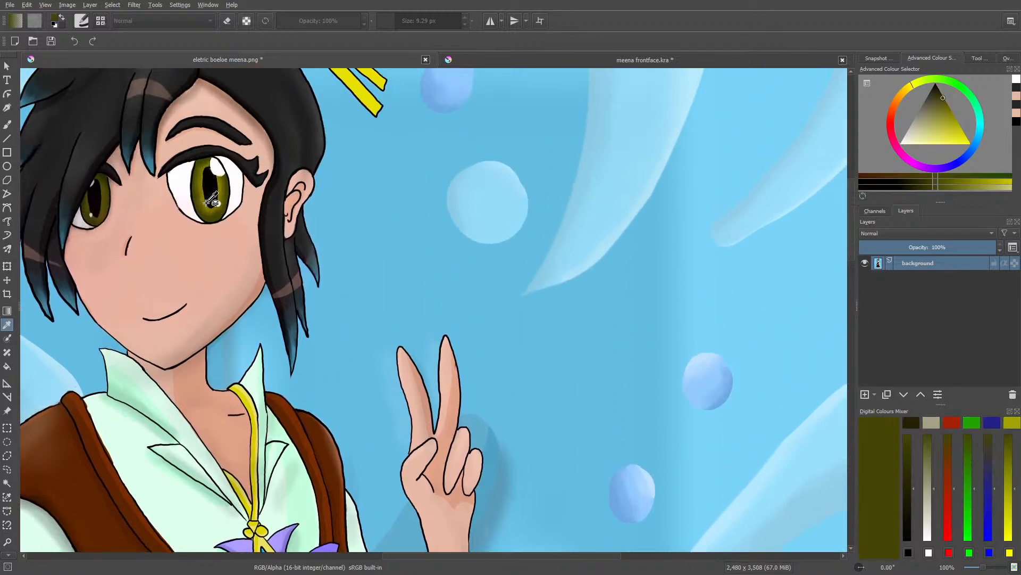
{"action": "left_click", "coordinate": [7, 124]}
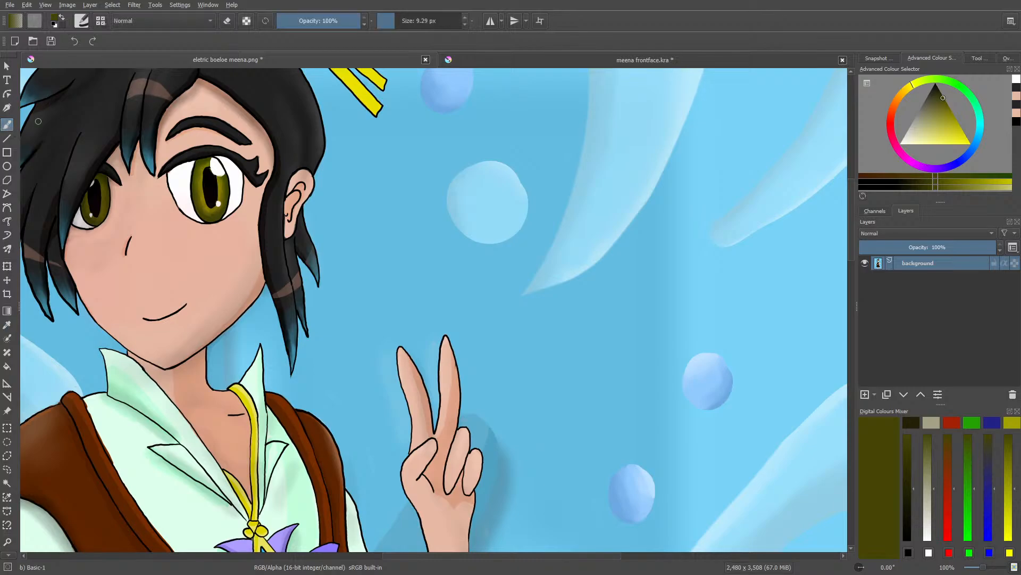
Step: Add a paint layer above the eye whites in meena frontface.kra and paint the right-hand iris ring olive around its large highlight
{"action": "left_click", "coordinate": [512, 52]}
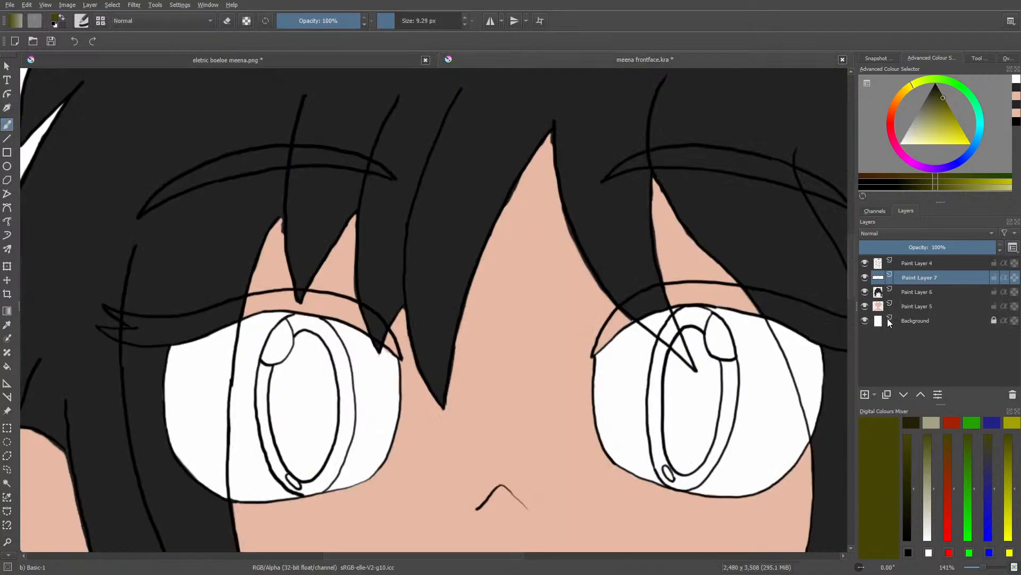
{"action": "left_click", "coordinate": [865, 394]}
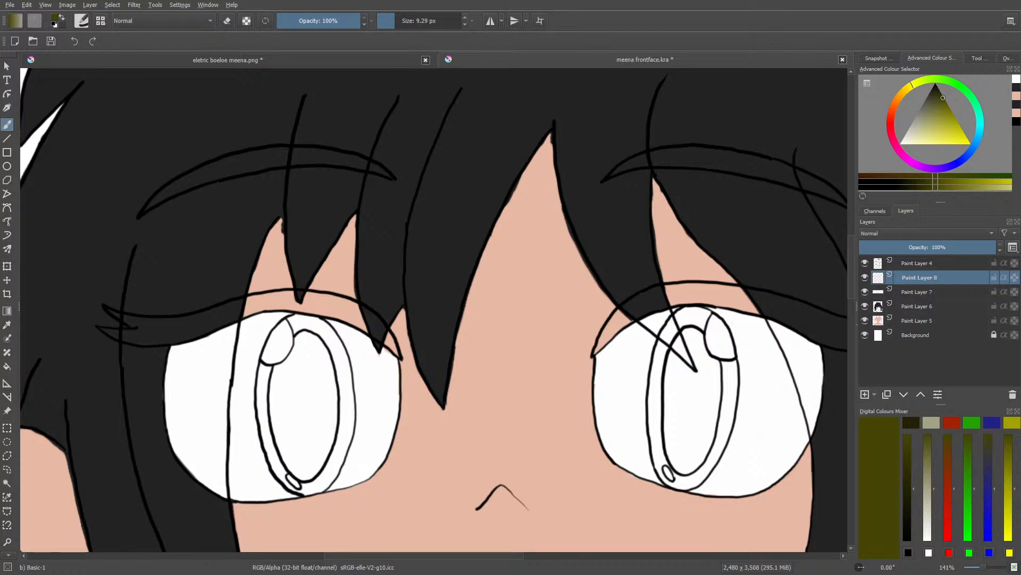
{"action": "right_click", "coordinate": [720, 348]}
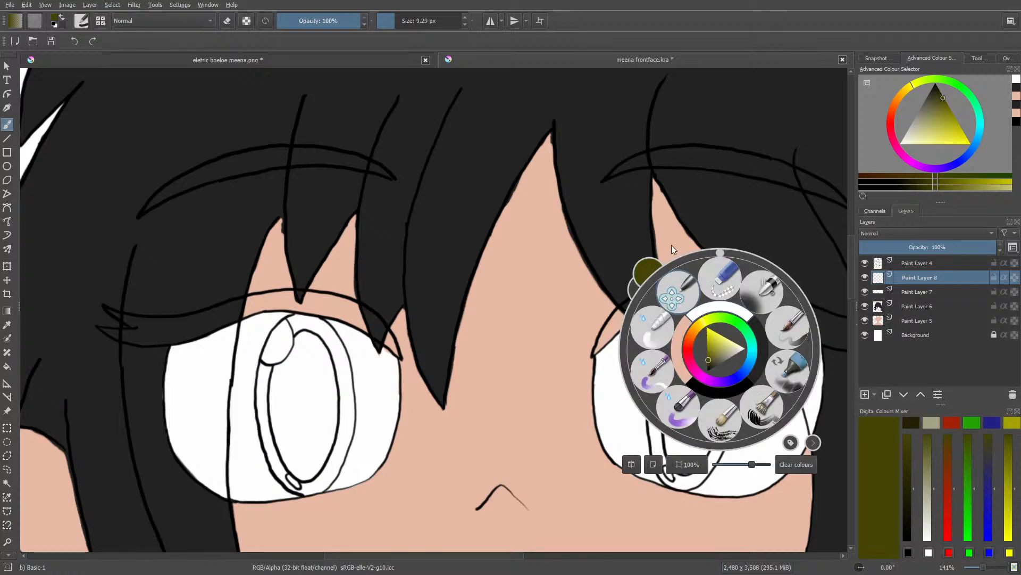
{"action": "left_click", "coordinate": [662, 228]}
{"action": "mouse_move", "coordinate": [726, 369]}
{"action": "left_mouse_down"}
{"action": "mouse_move", "coordinate": [726, 404]}
{"action": "mouse_move", "coordinate": [732, 365]}
{"action": "mouse_move", "coordinate": [735, 384]}
{"action": "mouse_move", "coordinate": [713, 458]}
{"action": "mouse_move", "coordinate": [678, 479]}
{"action": "mouse_move", "coordinate": [697, 481]}
{"action": "mouse_move", "coordinate": [656, 451]}
{"action": "mouse_move", "coordinate": [657, 468]}
{"action": "mouse_move", "coordinate": [680, 482]}
{"action": "mouse_move", "coordinate": [664, 461]}
{"action": "mouse_move", "coordinate": [662, 414]}
{"action": "mouse_move", "coordinate": [657, 452]}
{"action": "mouse_move", "coordinate": [652, 442]}
{"action": "mouse_move", "coordinate": [650, 428]}
{"action": "mouse_move", "coordinate": [668, 457]}
{"action": "mouse_move", "coordinate": [660, 359]}
{"action": "mouse_move", "coordinate": [652, 391]}
{"action": "mouse_move", "coordinate": [670, 321]}
{"action": "mouse_move", "coordinate": [690, 308]}
{"action": "mouse_move", "coordinate": [709, 309]}
{"action": "mouse_move", "coordinate": [698, 312]}
{"action": "mouse_move", "coordinate": [699, 331]}
{"action": "mouse_move", "coordinate": [704, 318]}
{"action": "left_mouse_up"}
Step: Erase the olive spill inside the pupil and above the iris of the eye on the image's right, and fill the gaps in its ring
{"action": "key", "text": "e"}
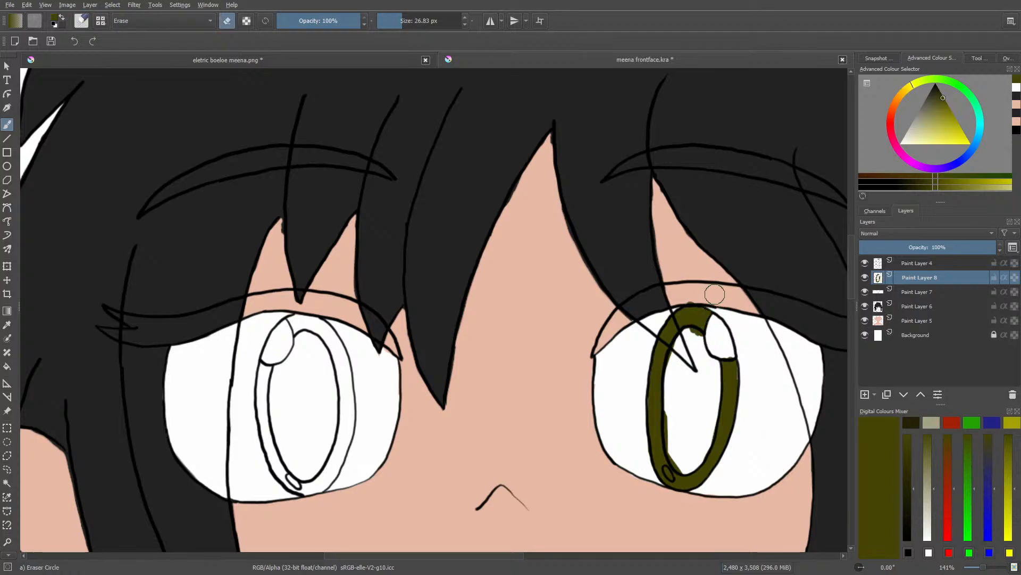
{"action": "mouse_move", "coordinate": [690, 334]}
{"action": "left_mouse_down"}
{"action": "mouse_move", "coordinate": [697, 355]}
{"action": "mouse_move", "coordinate": [675, 351]}
{"action": "left_mouse_up"}
{"action": "mouse_move", "coordinate": [668, 422]}
{"action": "left_mouse_down"}
{"action": "mouse_move", "coordinate": [681, 464]}
{"action": "mouse_move", "coordinate": [685, 435]}
{"action": "left_mouse_up"}
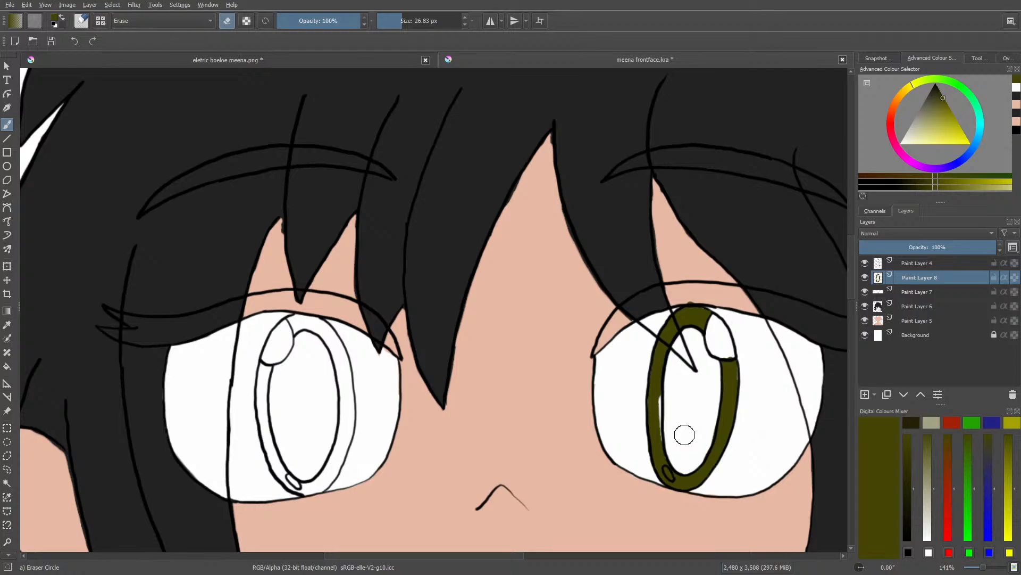
{"action": "key", "text": "/"}
{"action": "mouse_move", "coordinate": [656, 398]}
{"action": "left_mouse_down"}
{"action": "mouse_move", "coordinate": [656, 435]}
{"action": "mouse_move", "coordinate": [656, 413]}
{"action": "left_mouse_up"}
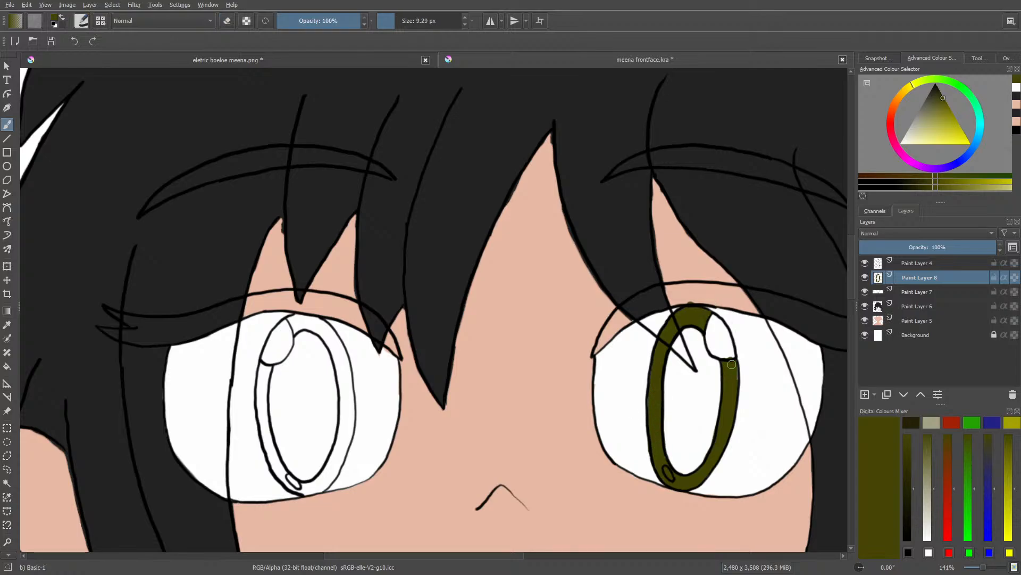
{"action": "left_click_drag", "start_coordinate": [732, 364], "coordinate": [730, 374]}
{"action": "key", "text": "/"}
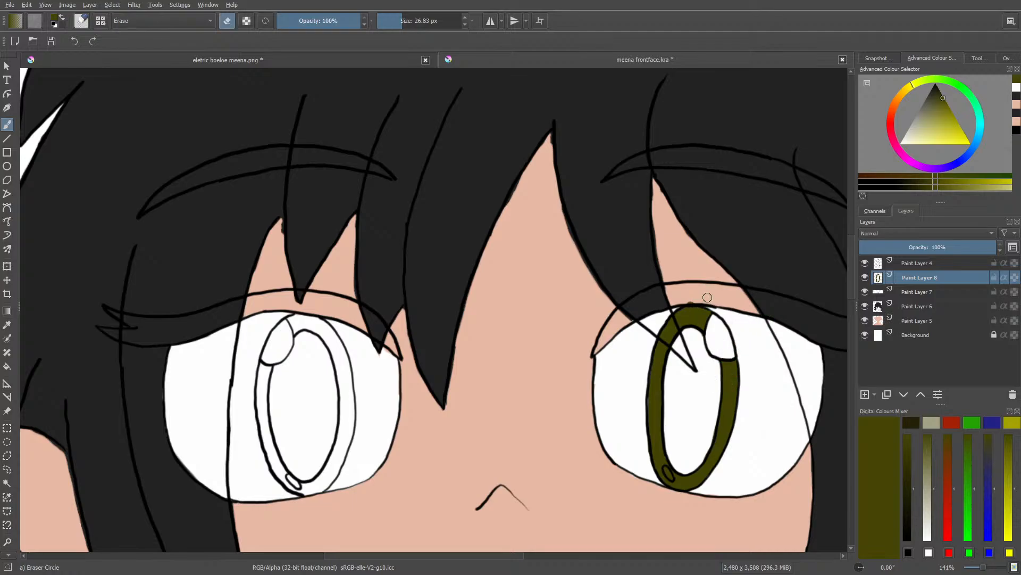
{"action": "left_click_drag", "start_coordinate": [705, 300], "coordinate": [683, 300]}
Step: Paint the iris ring of the eye on the image's left olive, and erase the spill in its large highlight, pupil and above the iris
{"action": "key", "text": "/"}
{"action": "mouse_move", "coordinate": [330, 346]}
{"action": "left_mouse_down"}
{"action": "mouse_move", "coordinate": [344, 382]}
{"action": "mouse_move", "coordinate": [332, 336]}
{"action": "mouse_move", "coordinate": [351, 383]}
{"action": "mouse_move", "coordinate": [345, 371]}
{"action": "mouse_move", "coordinate": [342, 422]}
{"action": "mouse_move", "coordinate": [348, 388]}
{"action": "mouse_move", "coordinate": [351, 406]}
{"action": "mouse_move", "coordinate": [326, 473]}
{"action": "mouse_move", "coordinate": [346, 438]}
{"action": "mouse_move", "coordinate": [344, 447]}
{"action": "mouse_move", "coordinate": [316, 489]}
{"action": "mouse_move", "coordinate": [340, 462]}
{"action": "mouse_move", "coordinate": [319, 488]}
{"action": "mouse_move", "coordinate": [291, 487]}
{"action": "mouse_move", "coordinate": [279, 459]}
{"action": "mouse_move", "coordinate": [279, 476]}
{"action": "mouse_move", "coordinate": [262, 412]}
{"action": "mouse_move", "coordinate": [265, 369]}
{"action": "mouse_move", "coordinate": [258, 411]}
{"action": "mouse_move", "coordinate": [266, 380]}
{"action": "left_mouse_up"}
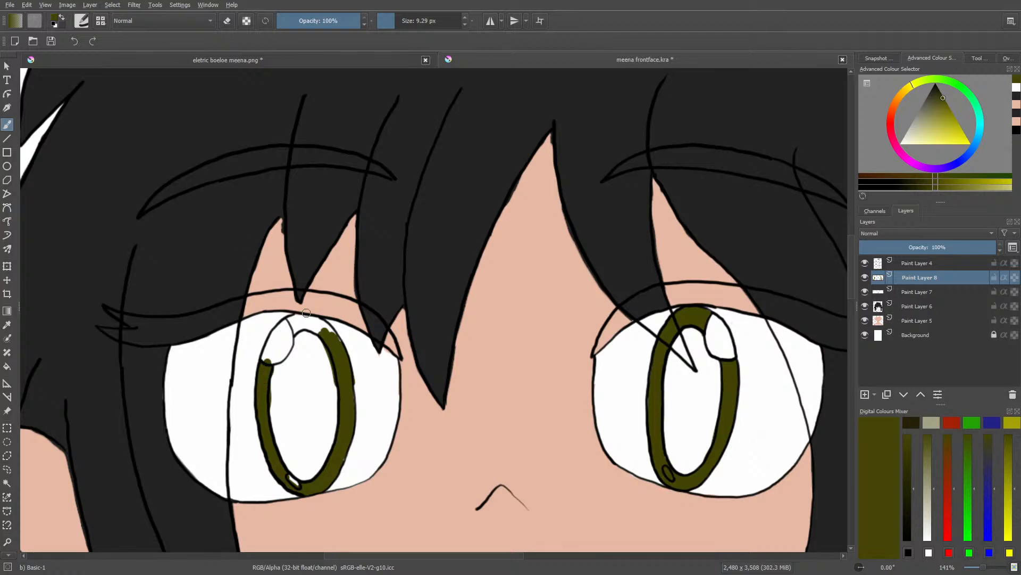
{"action": "mouse_move", "coordinate": [307, 313]}
{"action": "left_mouse_down"}
{"action": "mouse_move", "coordinate": [293, 333]}
{"action": "mouse_move", "coordinate": [290, 317]}
{"action": "mouse_move", "coordinate": [326, 324]}
{"action": "left_mouse_up"}
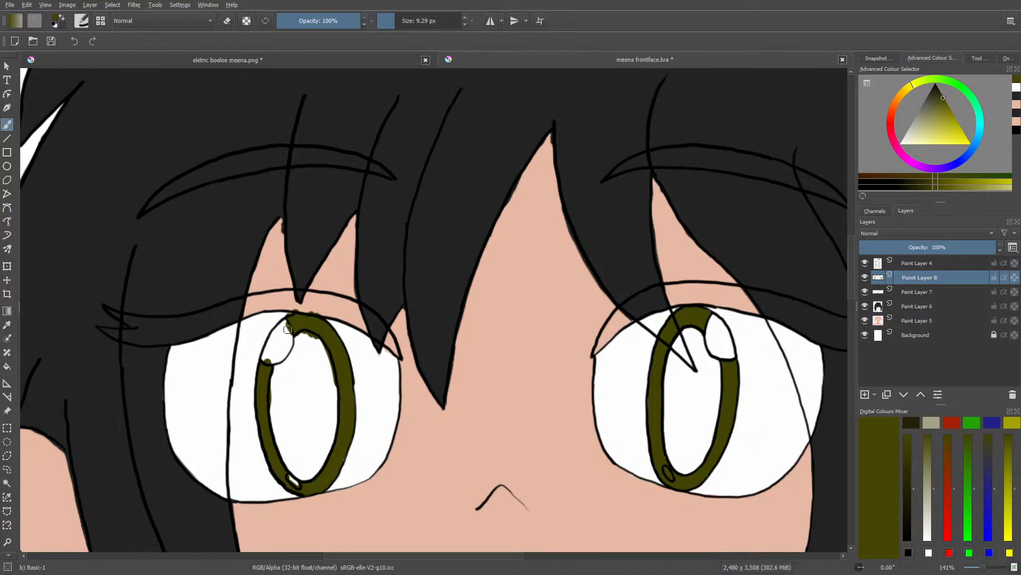
{"action": "key", "text": "slash"}
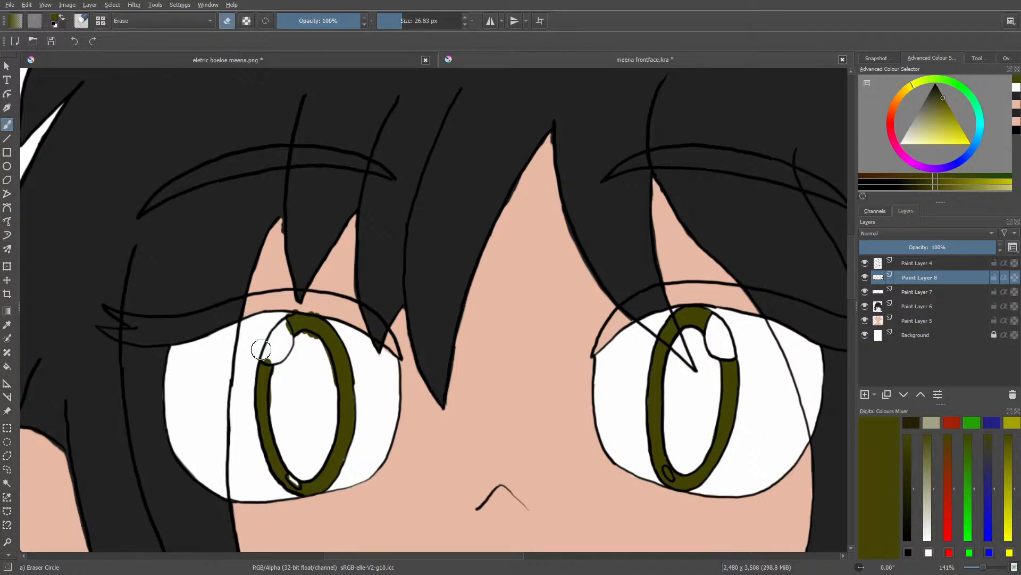
{"action": "mouse_move", "coordinate": [262, 349]}
{"action": "left_mouse_down"}
{"action": "mouse_move", "coordinate": [306, 339]}
{"action": "mouse_move", "coordinate": [331, 375]}
{"action": "mouse_move", "coordinate": [324, 382]}
{"action": "left_mouse_up"}
{"action": "left_click_drag", "start_coordinate": [296, 304], "coordinate": [340, 321]}
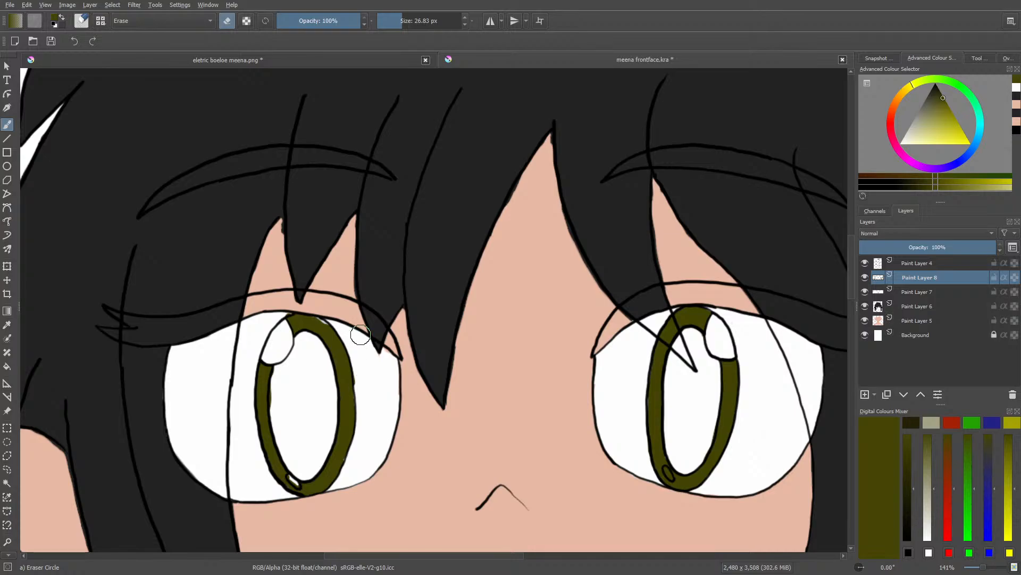
{"action": "key", "text": "/"}
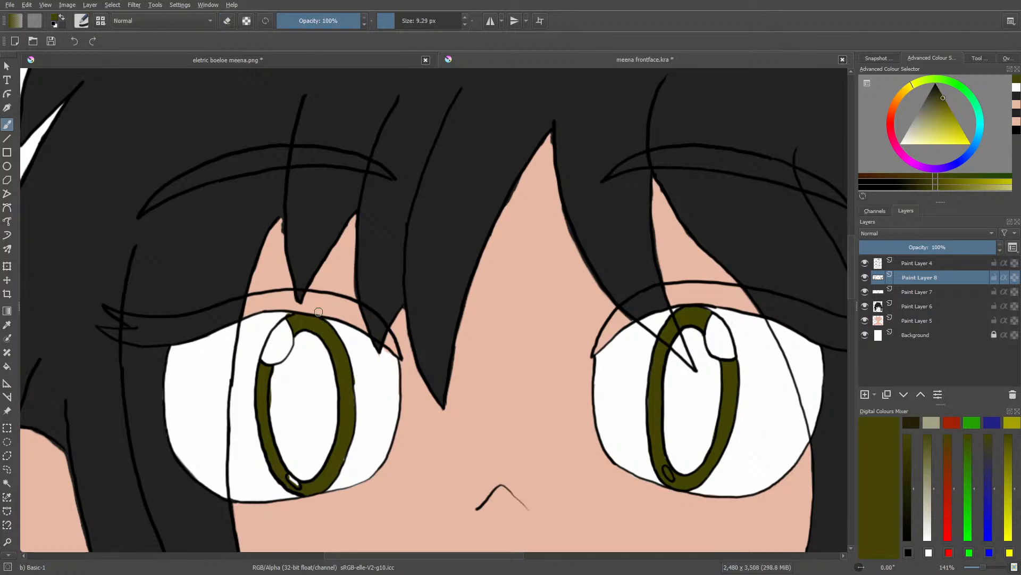
Step: Erase the olive from the small highlight near the bottom of each iris so both spots stay white
{"action": "key", "text": "/"}
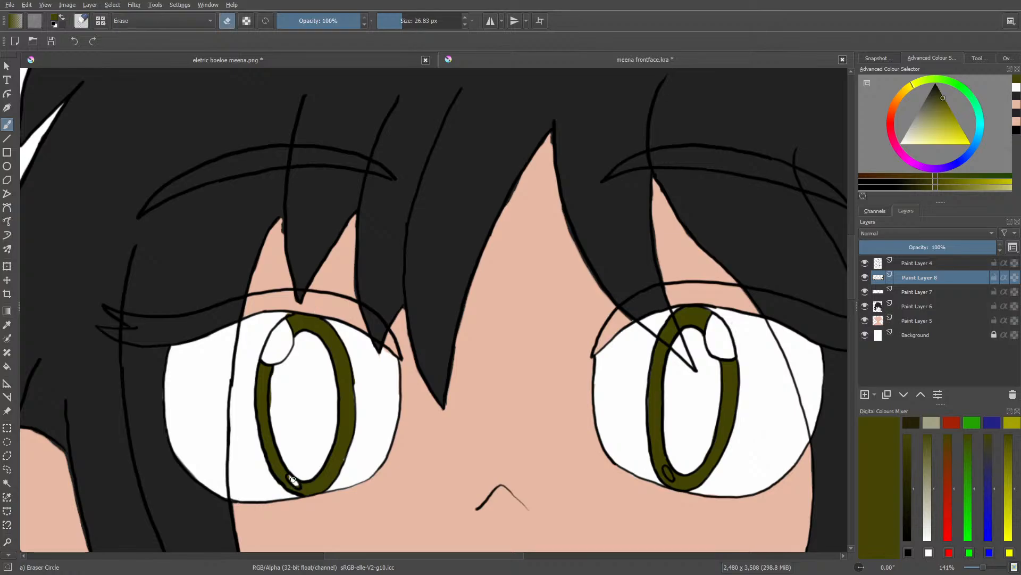
{"action": "left_click_drag", "start_coordinate": [292, 478], "coordinate": [290, 479]}
{"action": "key", "text": "/"}
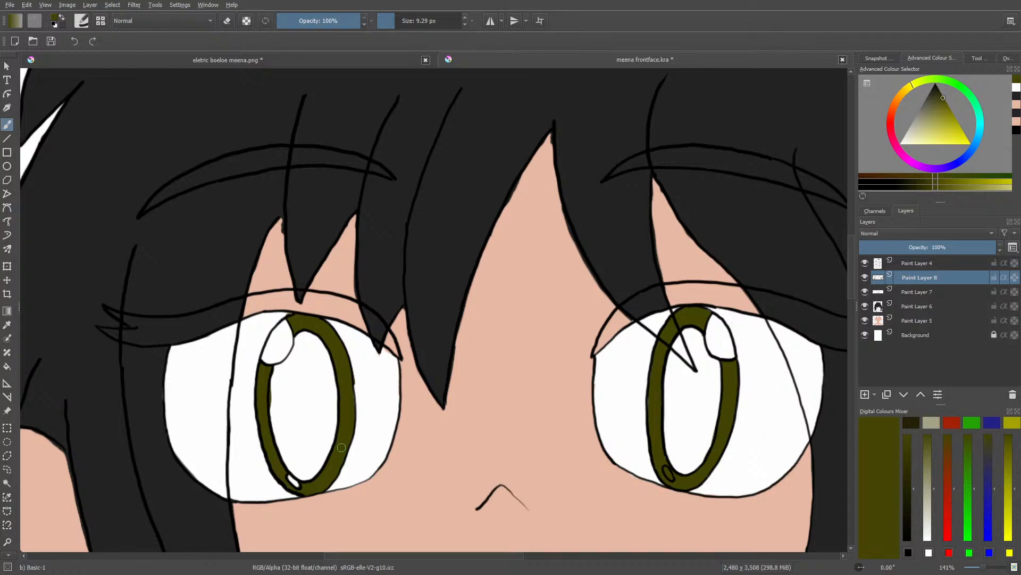
{"action": "key", "text": "e"}
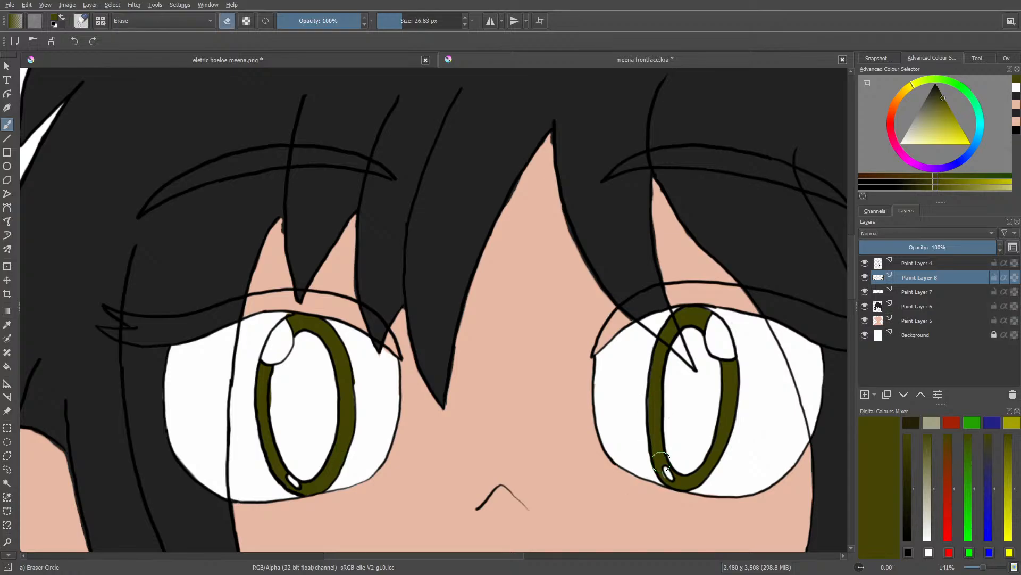
{"action": "key", "text": "e"}
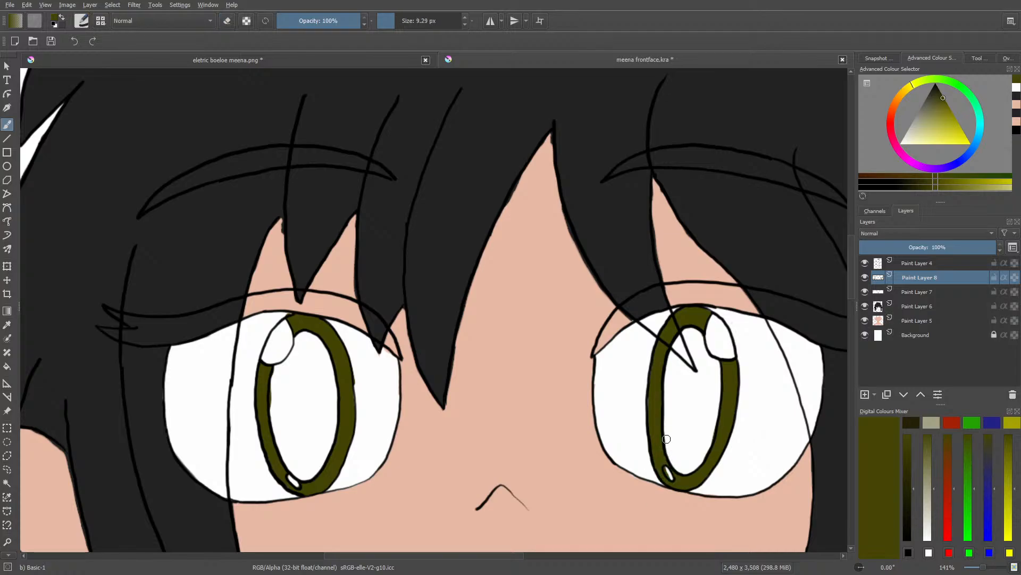
{"action": "key", "text": "e"}
{"action": "left_click_drag", "start_coordinate": [670, 477], "coordinate": [667, 469]}
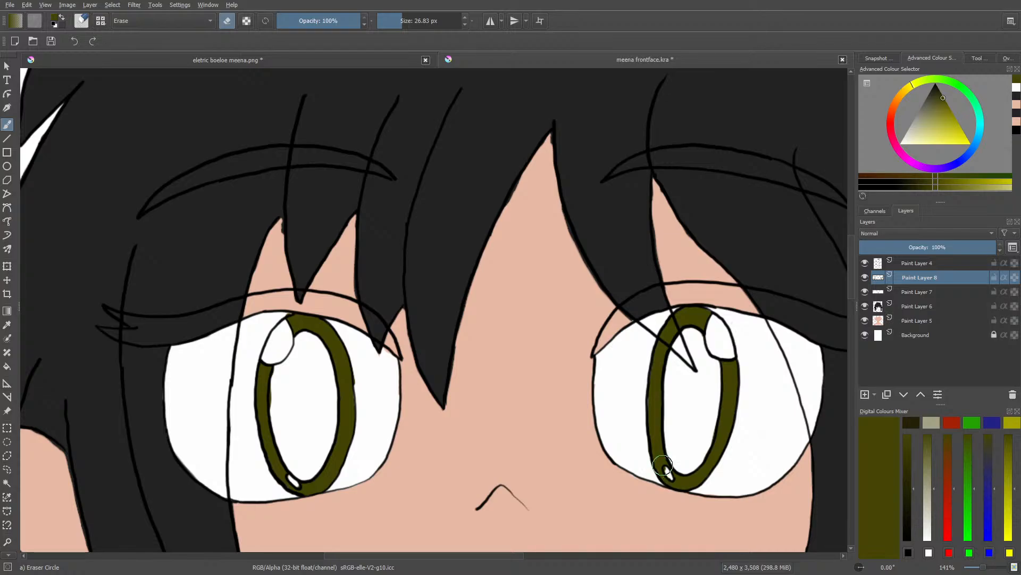
{"action": "left_click", "coordinate": [668, 470]}
{"action": "left_click_drag", "start_coordinate": [666, 470], "coordinate": [670, 477]}
{"action": "left_click", "coordinate": [666, 470]}
Step: Sample black from the pupil in eletric boeloe meena.png and add a paint layer above the iris layer in meena frontface.kra
{"action": "left_click", "coordinate": [243, 61]}
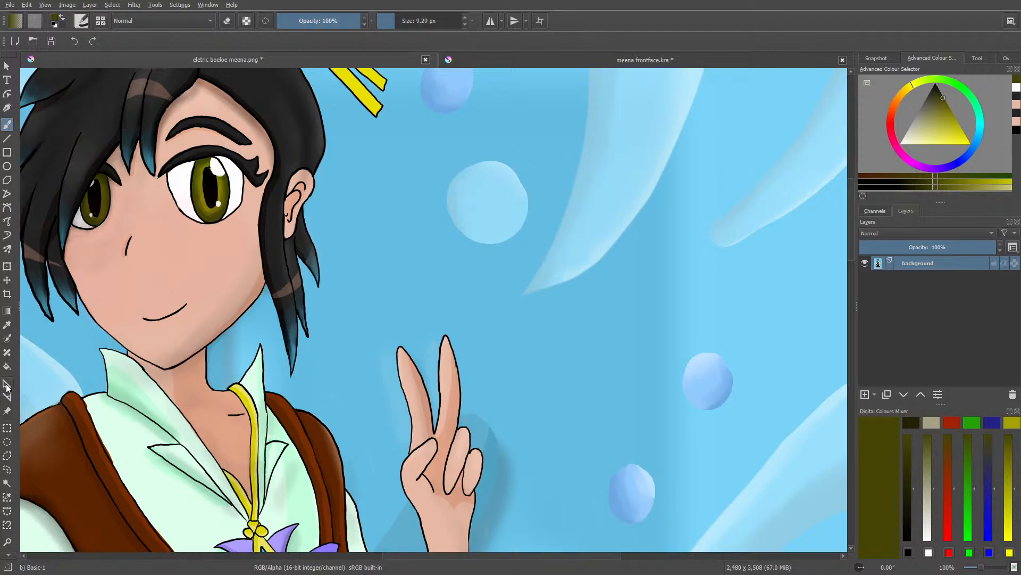
{"action": "left_click", "coordinate": [7, 324]}
{"action": "left_click", "coordinate": [210, 184]}
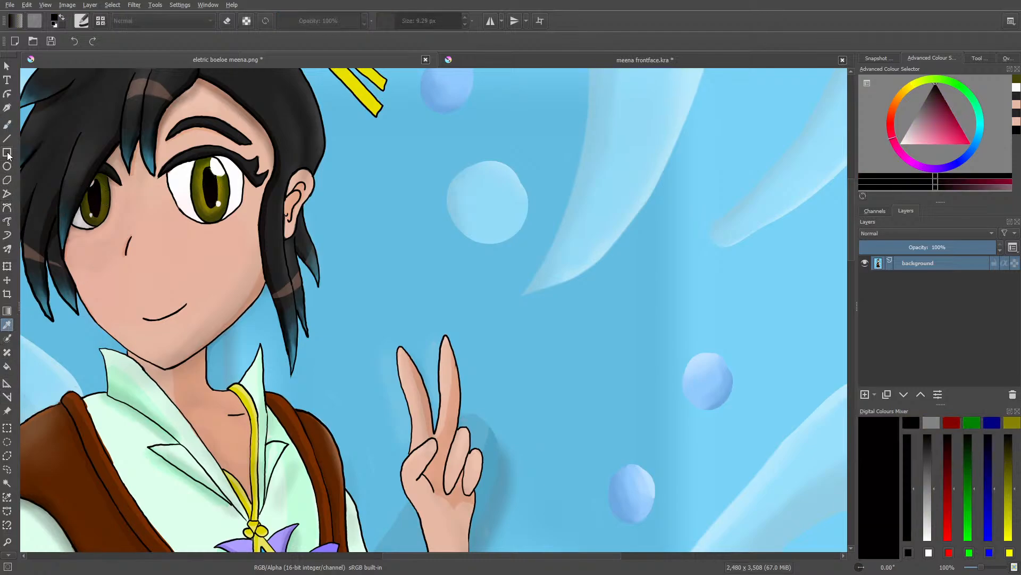
{"action": "left_click", "coordinate": [7, 124]}
{"action": "left_click", "coordinate": [528, 64]}
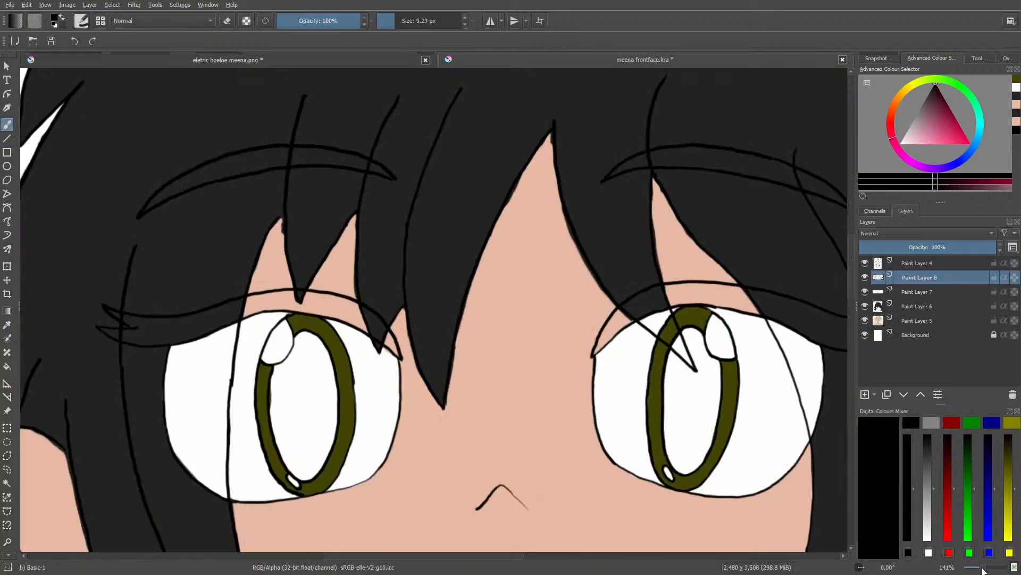
{"action": "mouse_move", "coordinate": [983, 570]}
{"action": "left_mouse_down"}
{"action": "mouse_move", "coordinate": [971, 571]}
{"action": "mouse_move", "coordinate": [984, 571]}
{"action": "left_mouse_up"}
{"action": "left_click", "coordinate": [864, 394]}
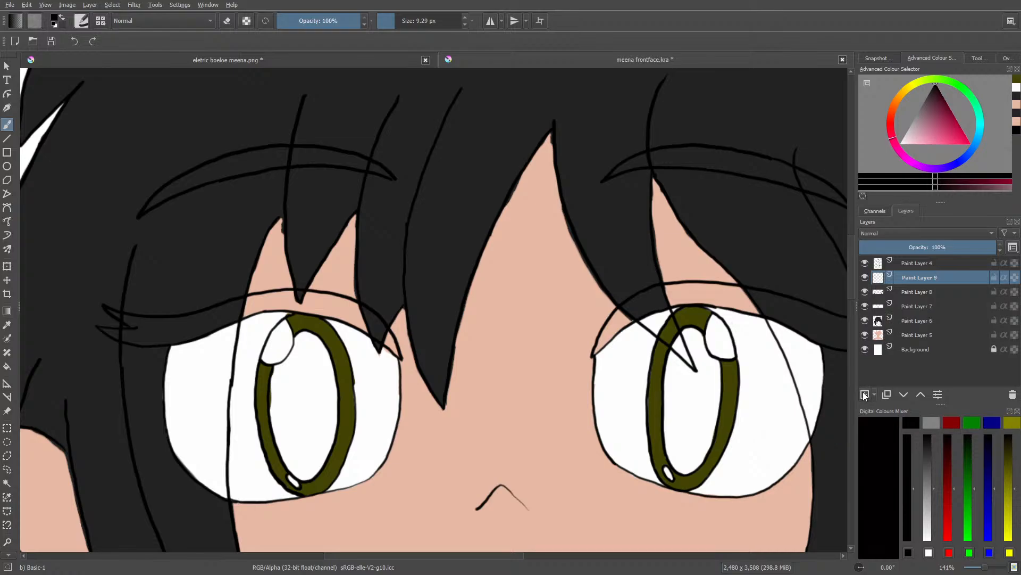
Step: Fill the pupil of the eye on the image's left with very dark grey on the new layer, moving that layer below the iris layer
{"action": "mouse_move", "coordinate": [315, 393]}
{"action": "left_mouse_down"}
{"action": "mouse_move", "coordinate": [323, 352]}
{"action": "mouse_move", "coordinate": [333, 406]}
{"action": "mouse_move", "coordinate": [331, 362]}
{"action": "mouse_move", "coordinate": [336, 398]}
{"action": "mouse_move", "coordinate": [326, 427]}
{"action": "mouse_move", "coordinate": [319, 395]}
{"action": "left_mouse_up"}
{"action": "right_click", "coordinate": [305, 402]}
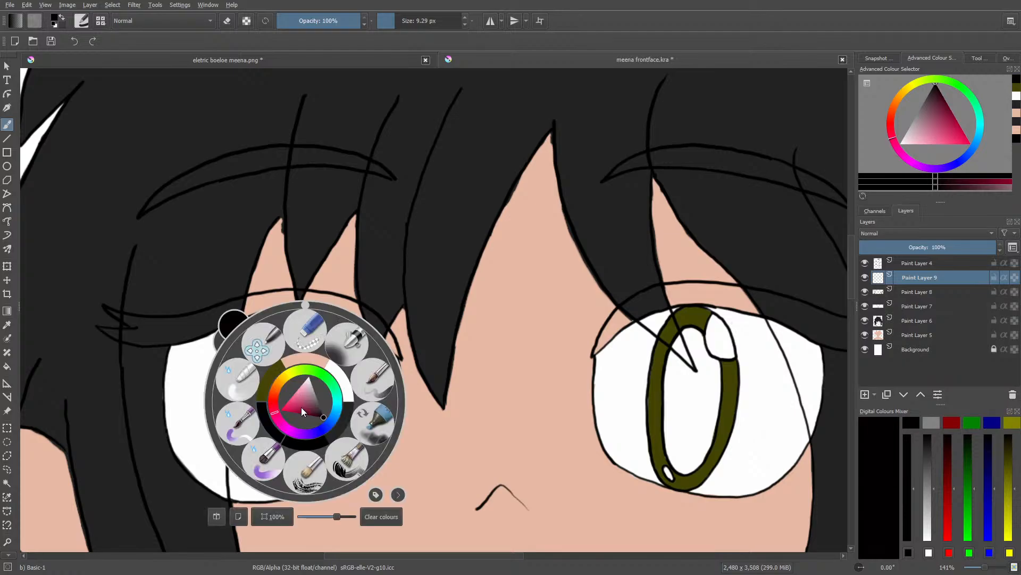
{"action": "left_click", "coordinate": [322, 416]}
{"action": "right_click", "coordinate": [322, 414]}
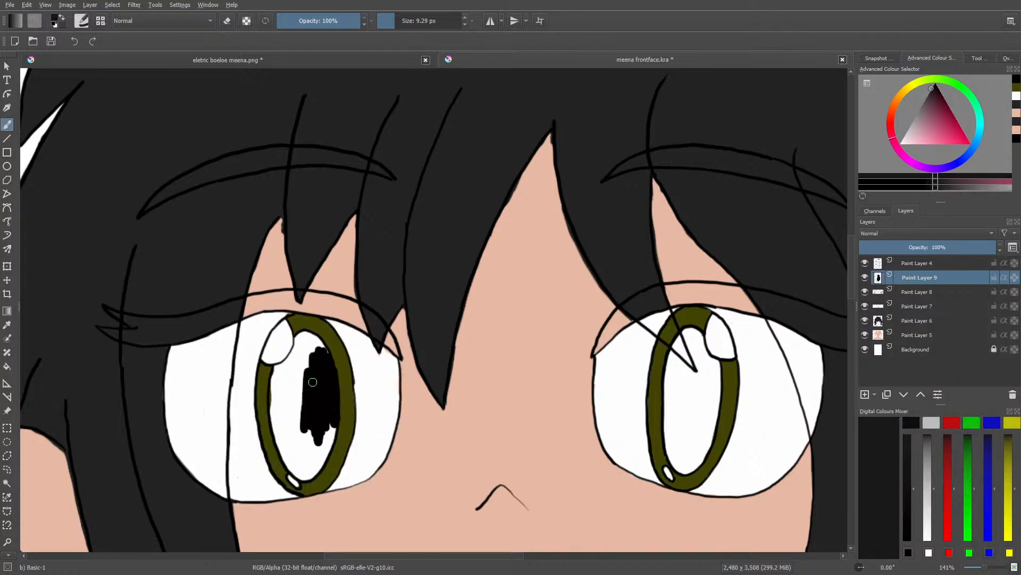
{"action": "mouse_move", "coordinate": [306, 369]}
{"action": "left_mouse_down"}
{"action": "mouse_move", "coordinate": [303, 417]}
{"action": "mouse_move", "coordinate": [306, 359]}
{"action": "mouse_move", "coordinate": [311, 425]}
{"action": "mouse_move", "coordinate": [314, 353]}
{"action": "mouse_move", "coordinate": [326, 401]}
{"action": "mouse_move", "coordinate": [321, 351]}
{"action": "mouse_move", "coordinate": [339, 420]}
{"action": "mouse_move", "coordinate": [328, 352]}
{"action": "mouse_move", "coordinate": [319, 435]}
{"action": "mouse_move", "coordinate": [308, 377]}
{"action": "mouse_move", "coordinate": [308, 406]}
{"action": "left_mouse_up"}
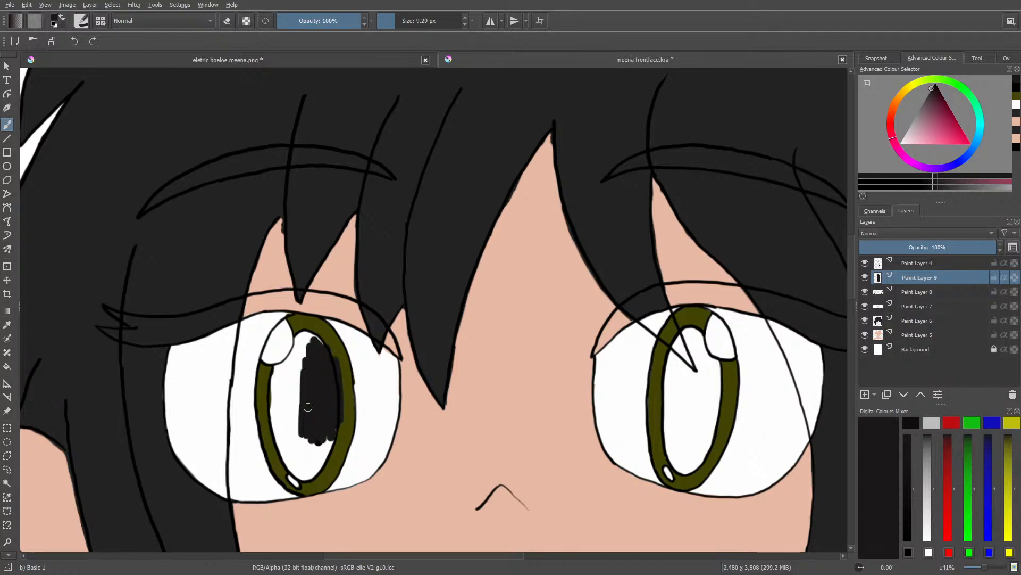
{"action": "left_click", "coordinate": [903, 396]}
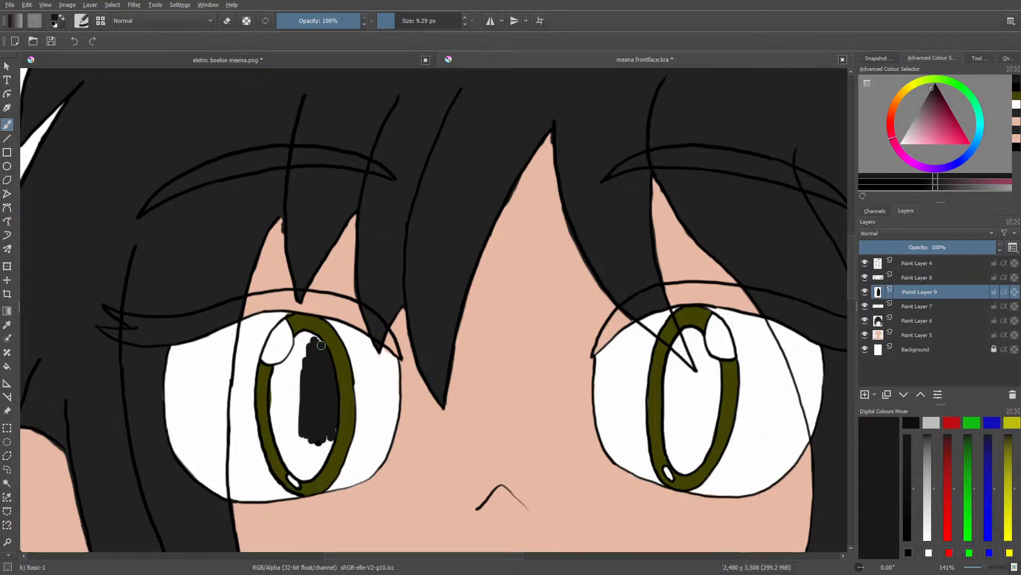
{"action": "mouse_move", "coordinate": [322, 346]}
{"action": "left_mouse_down"}
{"action": "mouse_move", "coordinate": [287, 336]}
{"action": "mouse_move", "coordinate": [312, 388]}
{"action": "mouse_move", "coordinate": [287, 345]}
{"action": "mouse_move", "coordinate": [295, 421]}
{"action": "mouse_move", "coordinate": [280, 360]}
{"action": "mouse_move", "coordinate": [278, 430]}
{"action": "mouse_move", "coordinate": [273, 388]}
{"action": "mouse_move", "coordinate": [272, 415]}
{"action": "mouse_move", "coordinate": [282, 456]}
{"action": "mouse_move", "coordinate": [283, 396]}
{"action": "mouse_move", "coordinate": [293, 456]}
{"action": "mouse_move", "coordinate": [300, 413]}
{"action": "mouse_move", "coordinate": [306, 477]}
{"action": "mouse_move", "coordinate": [320, 410]}
{"action": "mouse_move", "coordinate": [314, 479]}
{"action": "mouse_move", "coordinate": [330, 425]}
{"action": "mouse_move", "coordinate": [329, 459]}
{"action": "left_mouse_up"}
{"action": "right_click", "coordinate": [291, 333]}
{"action": "left_click", "coordinate": [291, 333]}
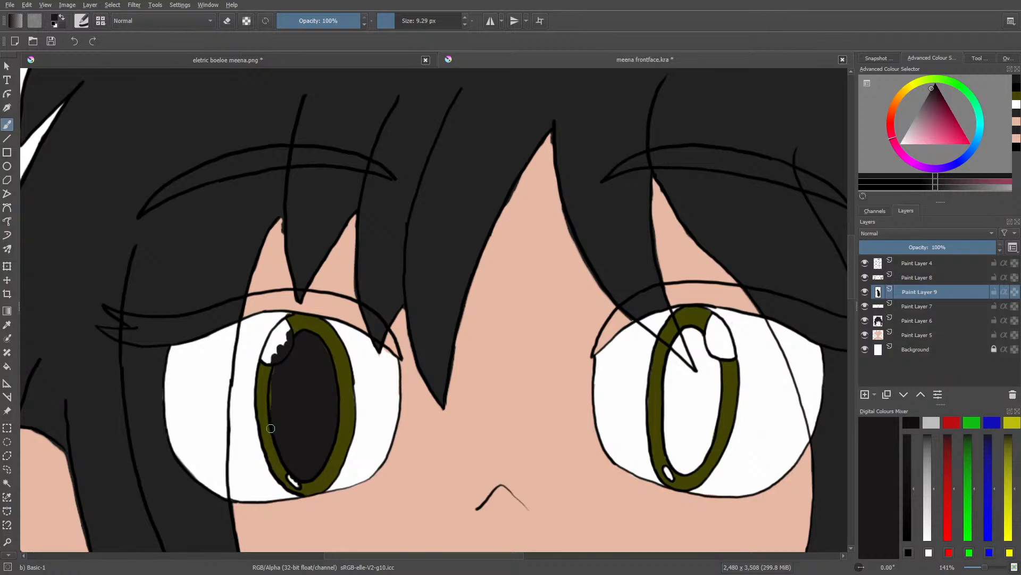
Step: Choose a darker near-black and repaint the pupil of the eye on the image's left with it
{"action": "right_click", "coordinate": [291, 397]}
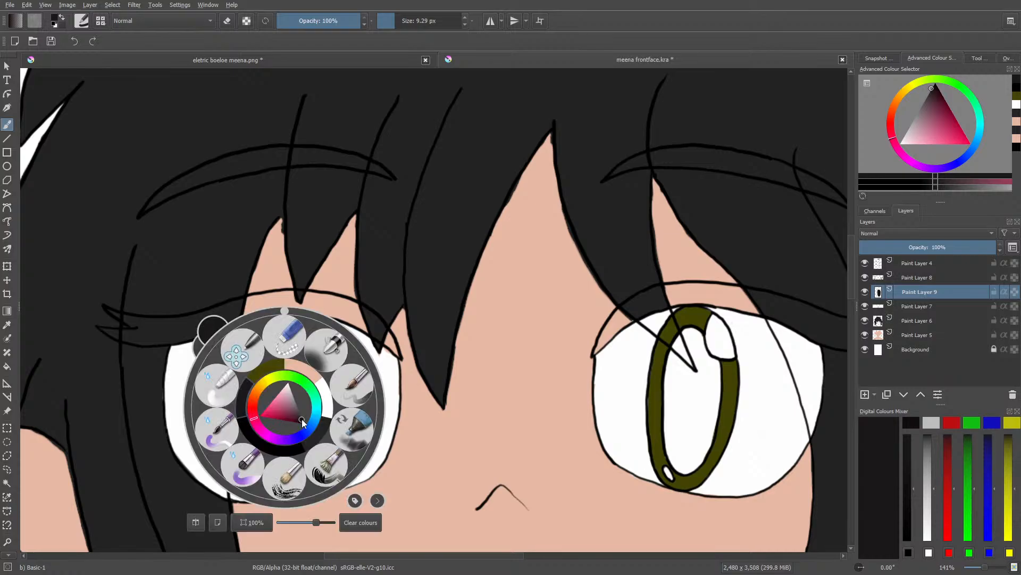
{"action": "left_click", "coordinate": [303, 422]}
{"action": "right_click", "coordinate": [303, 422]}
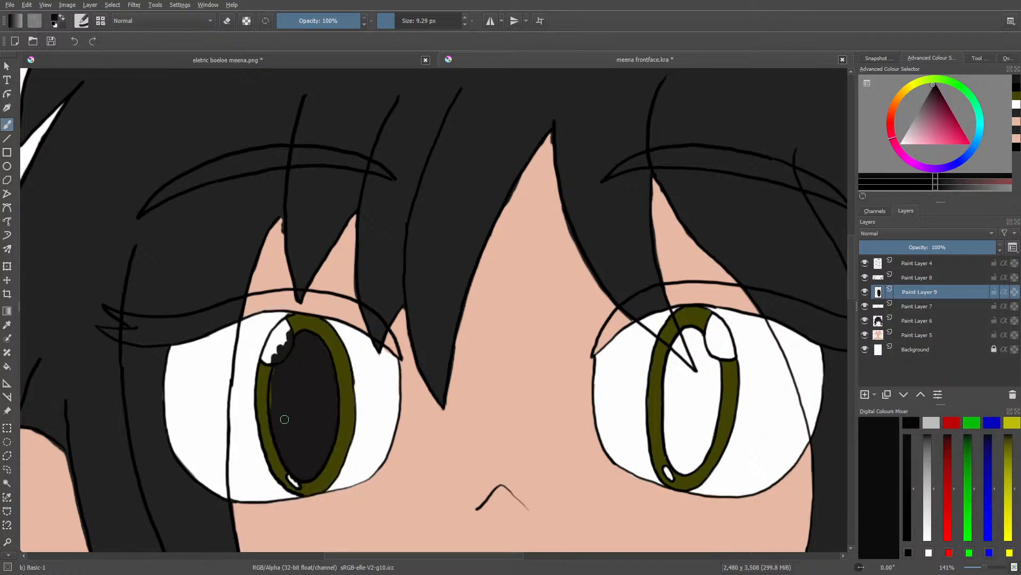
{"action": "mouse_move", "coordinate": [284, 419]}
{"action": "left_mouse_down"}
{"action": "mouse_move", "coordinate": [268, 390]}
{"action": "mouse_move", "coordinate": [290, 482]}
{"action": "mouse_move", "coordinate": [278, 364]}
{"action": "mouse_move", "coordinate": [313, 481]}
{"action": "mouse_move", "coordinate": [294, 347]}
{"action": "mouse_move", "coordinate": [336, 458]}
{"action": "mouse_move", "coordinate": [321, 393]}
{"action": "mouse_move", "coordinate": [334, 376]}
{"action": "left_mouse_up"}
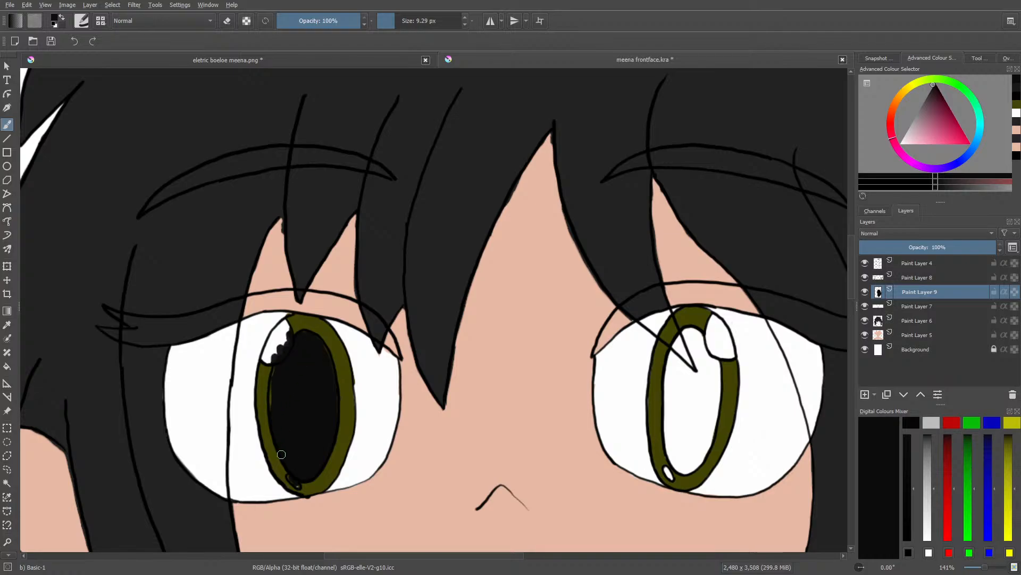
Step: Paint the pupil of the eye on the image's right near-black and erase the spill in its large highlight
{"action": "mouse_move", "coordinate": [664, 375]}
{"action": "left_mouse_down"}
{"action": "mouse_move", "coordinate": [665, 409]}
{"action": "mouse_move", "coordinate": [681, 336]}
{"action": "mouse_move", "coordinate": [676, 401]}
{"action": "mouse_move", "coordinate": [694, 335]}
{"action": "mouse_move", "coordinate": [698, 389]}
{"action": "mouse_move", "coordinate": [703, 340]}
{"action": "mouse_move", "coordinate": [707, 417]}
{"action": "mouse_move", "coordinate": [717, 388]}
{"action": "mouse_move", "coordinate": [704, 457]}
{"action": "mouse_move", "coordinate": [715, 396]}
{"action": "mouse_move", "coordinate": [679, 473]}
{"action": "mouse_move", "coordinate": [696, 377]}
{"action": "mouse_move", "coordinate": [671, 439]}
{"action": "mouse_move", "coordinate": [669, 401]}
{"action": "mouse_move", "coordinate": [685, 467]}
{"action": "left_mouse_up"}
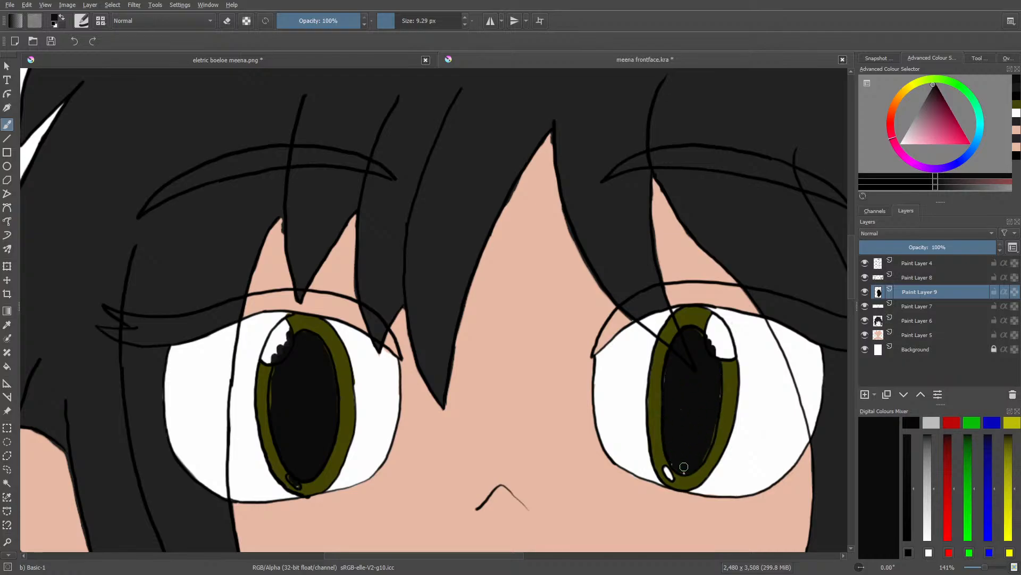
{"action": "mouse_move", "coordinate": [713, 356]}
{"action": "left_mouse_down"}
{"action": "mouse_move", "coordinate": [682, 335]}
{"action": "mouse_move", "coordinate": [668, 376]}
{"action": "left_mouse_up"}
{"action": "key", "text": "e"}
{"action": "mouse_move", "coordinate": [711, 330]}
{"action": "left_mouse_down"}
{"action": "mouse_move", "coordinate": [716, 350]}
{"action": "mouse_move", "coordinate": [713, 326]}
{"action": "mouse_move", "coordinate": [717, 350]}
{"action": "mouse_move", "coordinate": [714, 317]}
{"action": "left_mouse_up"}
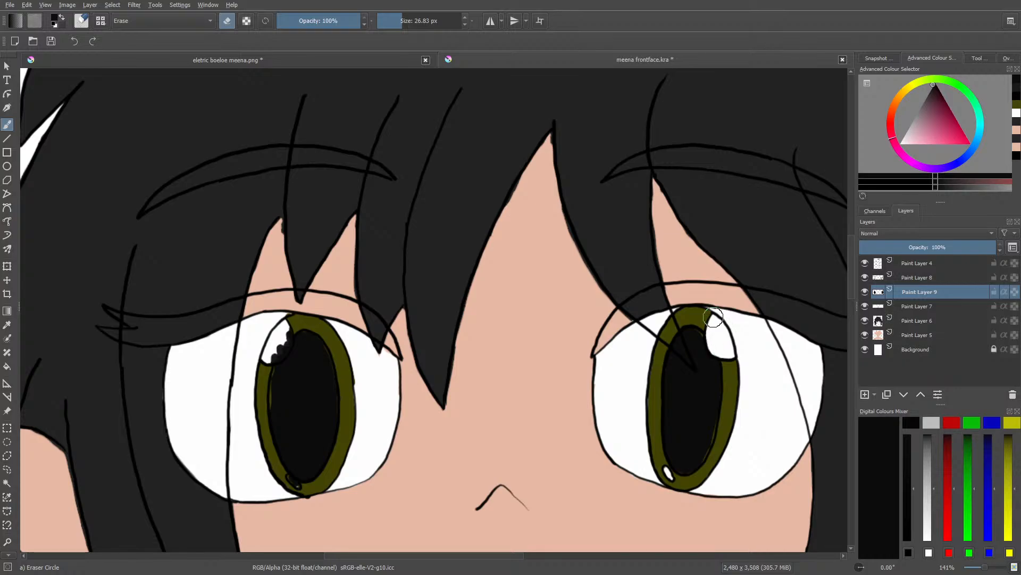
{"action": "key", "text": "ctrl+z"}
Step: Erase the near-black spill from the large and small highlights of the eye on the image's left, on the pupil layer
{"action": "left_click", "coordinate": [903, 277]}
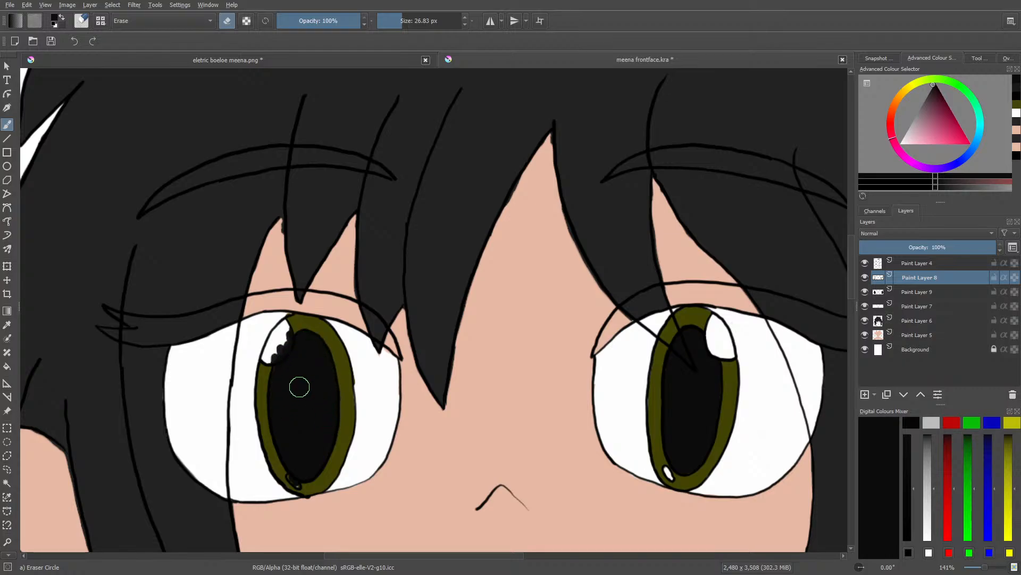
{"action": "left_click", "coordinate": [913, 288]}
{"action": "mouse_move", "coordinate": [268, 330]}
{"action": "left_mouse_down"}
{"action": "mouse_move", "coordinate": [271, 357]}
{"action": "mouse_move", "coordinate": [280, 327]}
{"action": "mouse_move", "coordinate": [273, 354]}
{"action": "mouse_move", "coordinate": [281, 349]}
{"action": "left_mouse_up"}
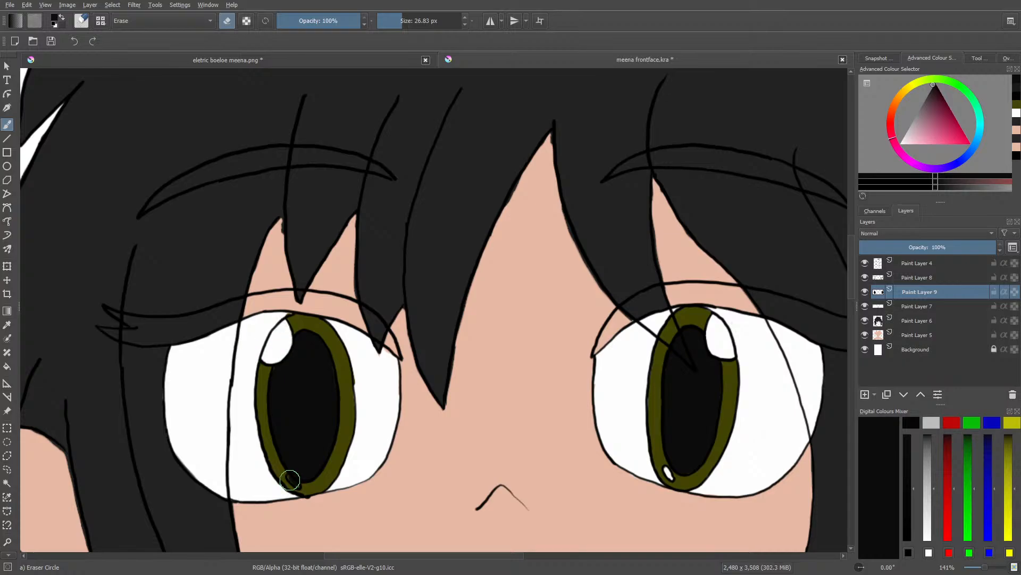
{"action": "left_click_drag", "start_coordinate": [290, 478], "coordinate": [292, 479]}
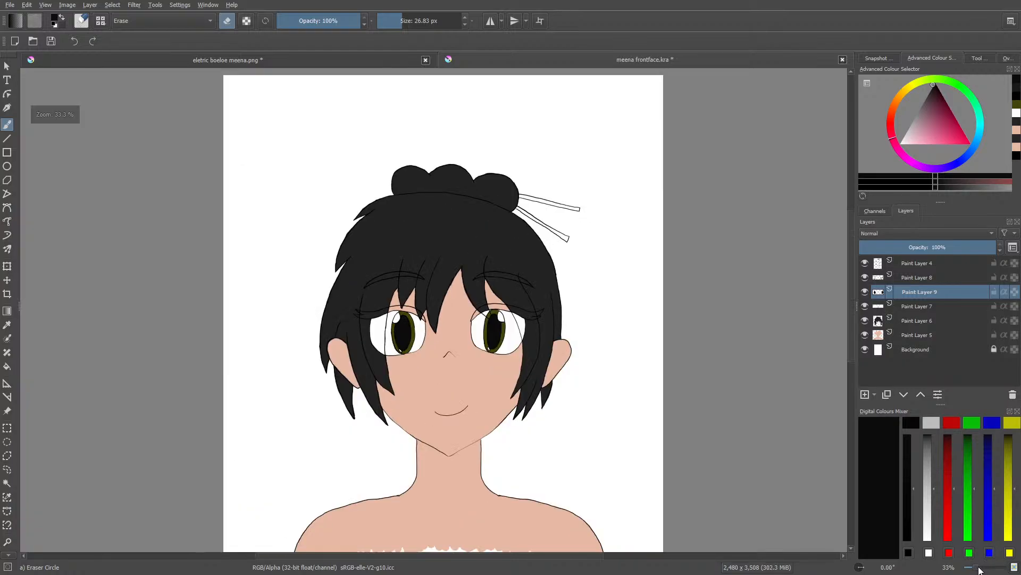
Step: Move the hair layer above the eye colour layers and erase along the hair strand overlapping the eye on the image's right
{"action": "mouse_move", "coordinate": [986, 568]}
{"action": "left_mouse_down"}
{"action": "mouse_move", "coordinate": [977, 568]}
{"action": "mouse_move", "coordinate": [987, 571]}
{"action": "left_mouse_up"}
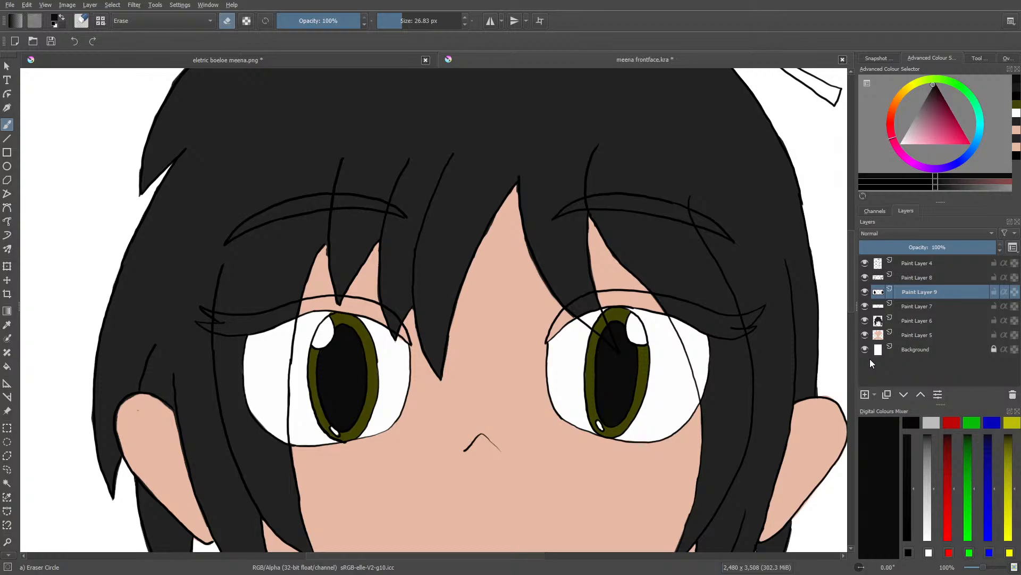
{"action": "left_click", "coordinate": [915, 319]}
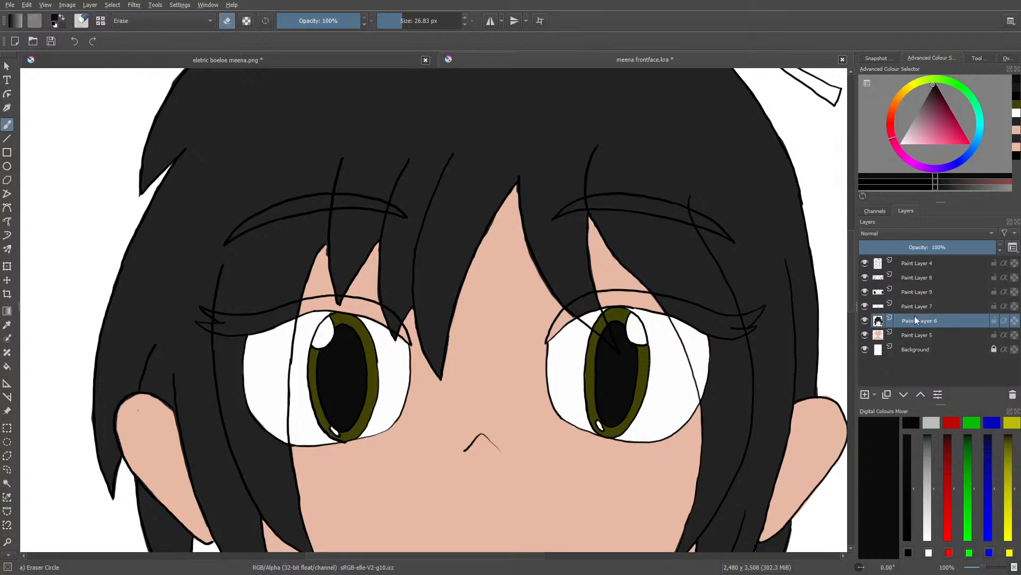
{"action": "left_click", "coordinate": [921, 395]}
{"action": "left_click", "coordinate": [921, 396]}
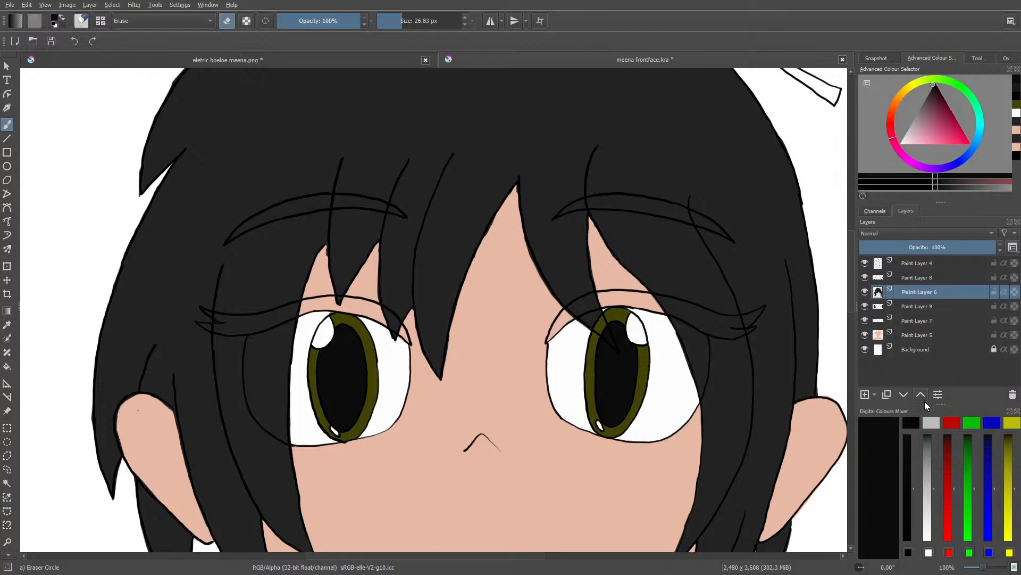
{"action": "left_click", "coordinate": [920, 396]}
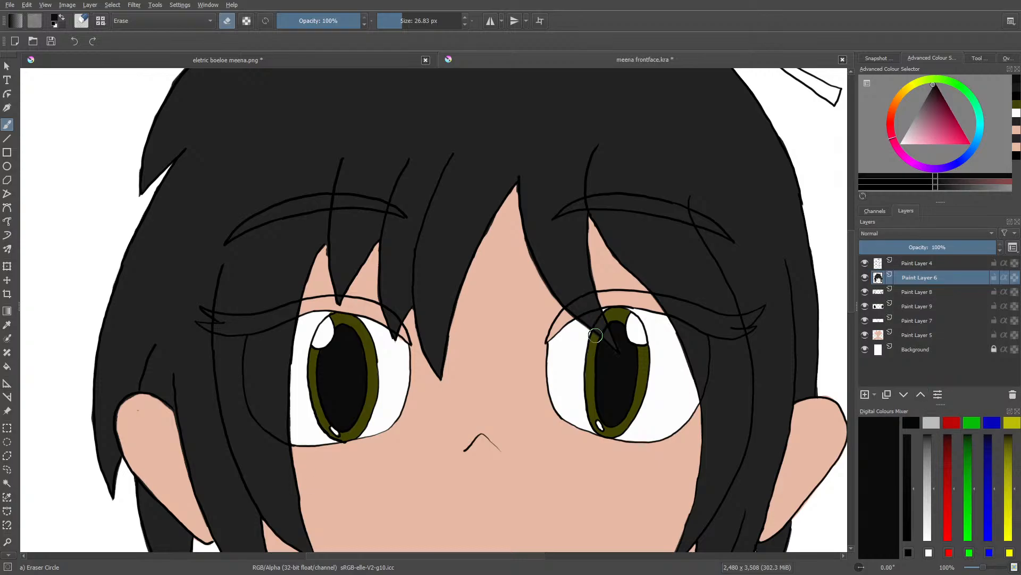
{"action": "left_click_drag", "start_coordinate": [600, 342], "coordinate": [590, 332]}
Step: Toggle the visibility of the eye-white and line-art layers to check what each one contains
{"action": "left_click", "coordinate": [875, 292]}
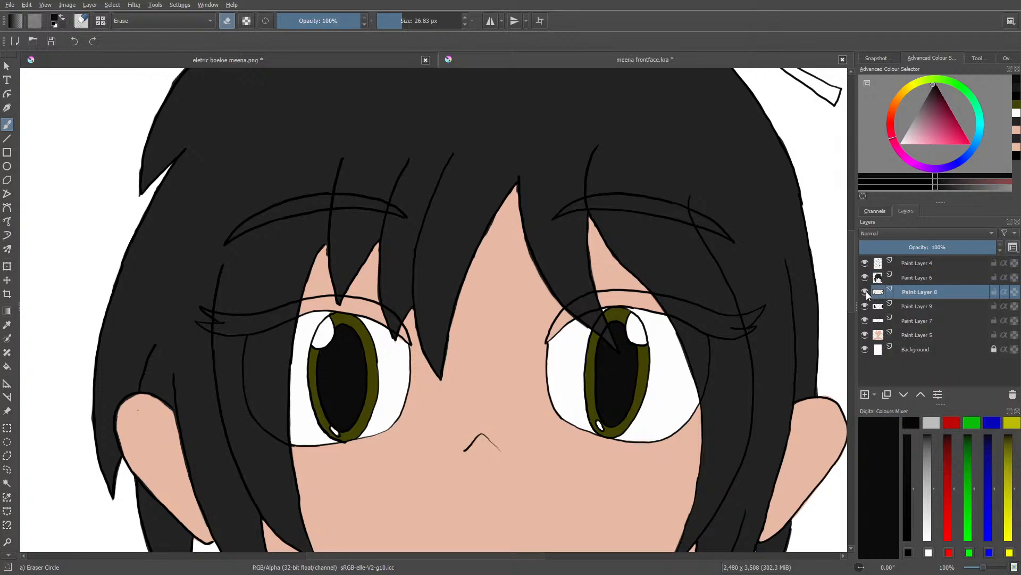
{"action": "left_click", "coordinate": [921, 349]}
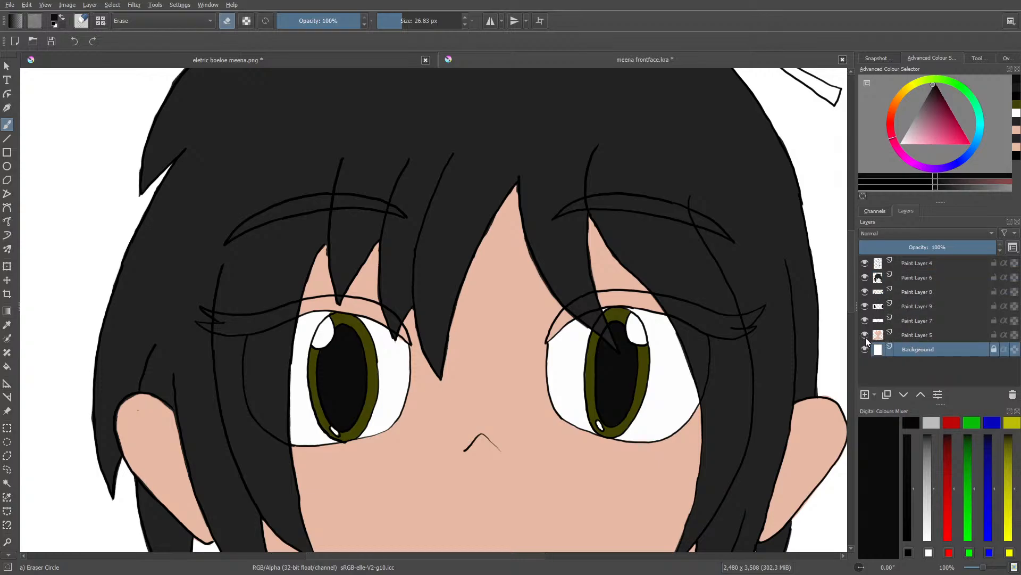
{"action": "left_click", "coordinate": [914, 319]}
{"action": "left_click", "coordinate": [865, 321]}
{"action": "left_click", "coordinate": [865, 321]}
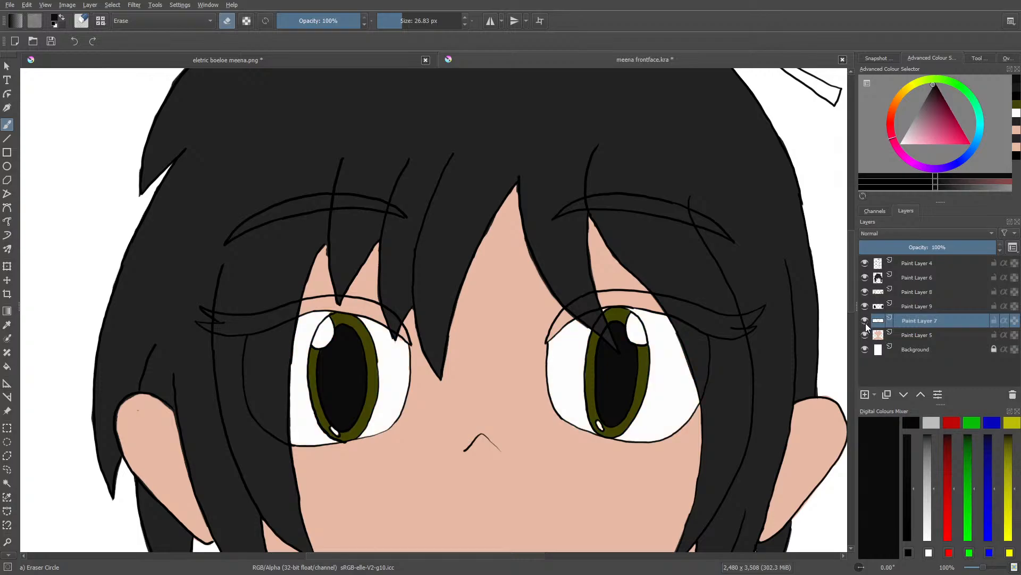
{"action": "left_click", "coordinate": [865, 263]}
{"action": "left_click", "coordinate": [865, 263]}
Step: Erase the black blob below the iris of the eye on the image's left from the line-art and pupil layers, using a 16.54 px eraser
{"action": "left_click", "coordinate": [930, 266]}
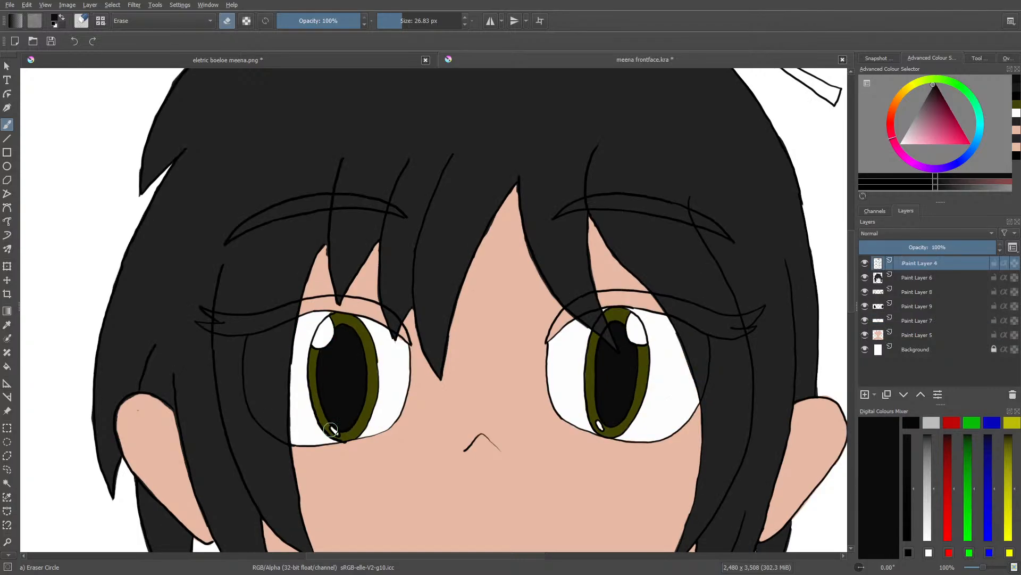
{"action": "left_click", "coordinate": [988, 568]}
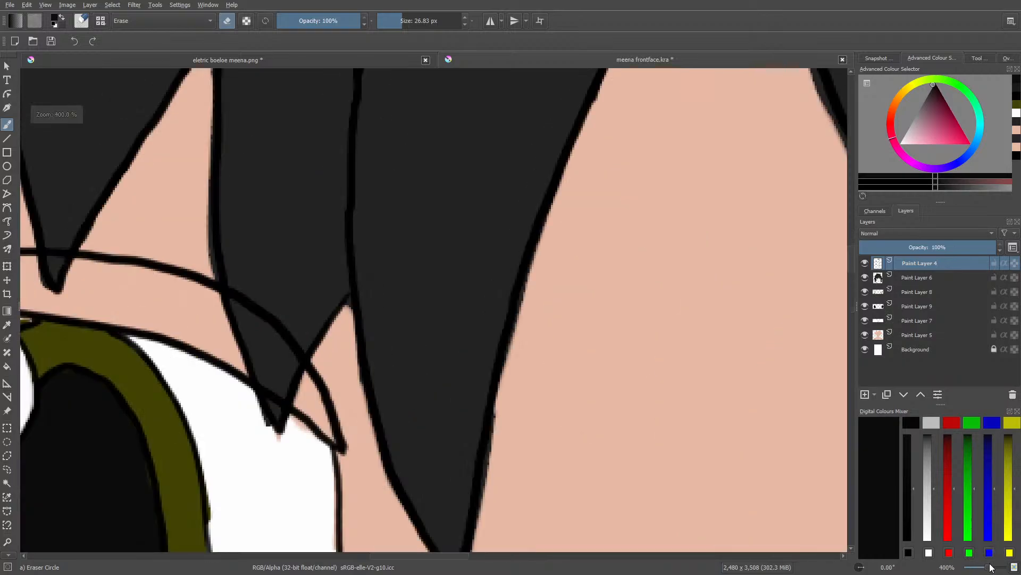
{"action": "scroll", "coordinate": [850, 257], "scroll_direction": "down", "scroll_amount": 10}
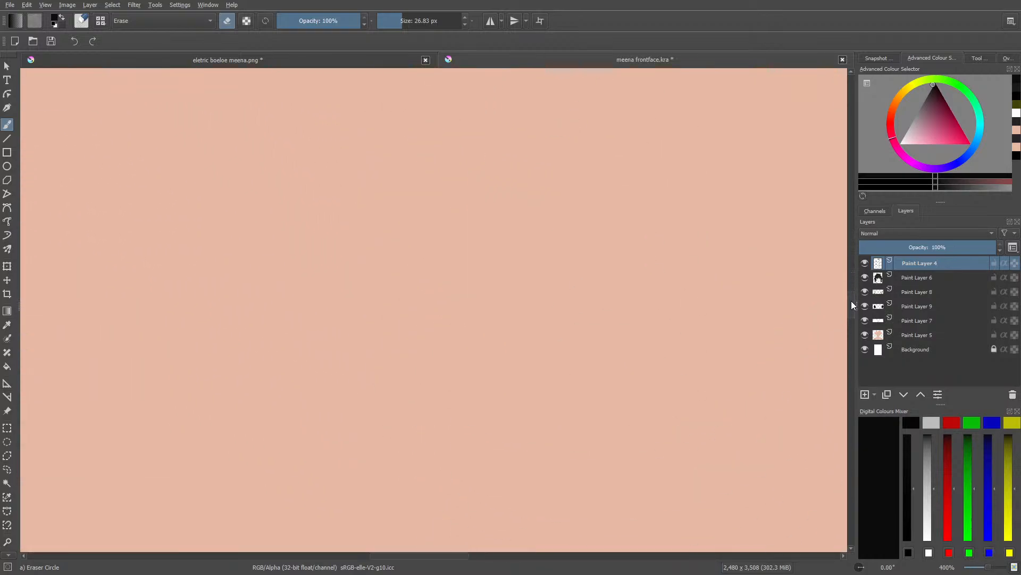
{"action": "scroll", "coordinate": [851, 301], "scroll_direction": "up", "scroll_amount": 5}
{"action": "left_click_drag", "start_coordinate": [403, 555], "coordinate": [364, 556]}
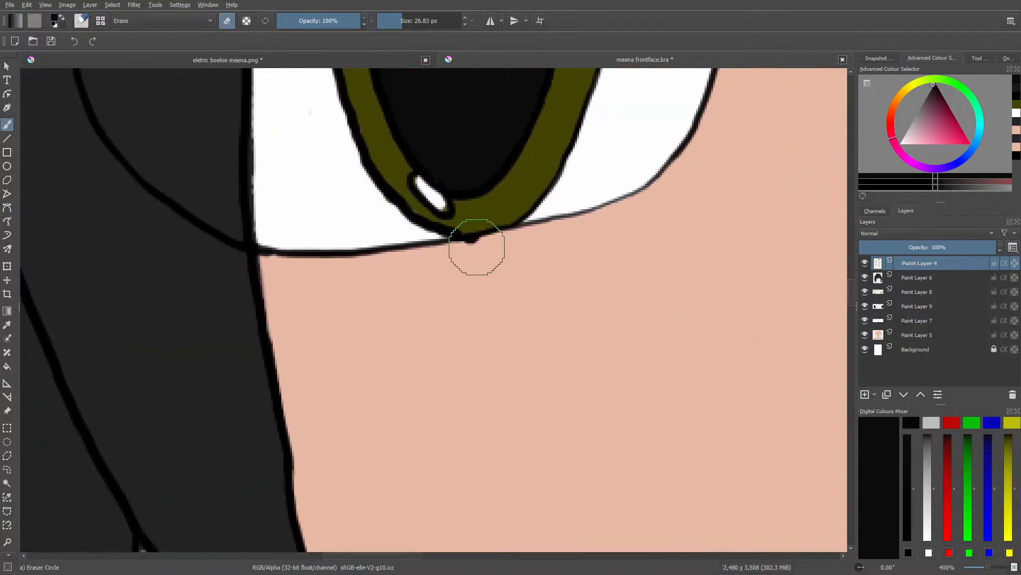
{"action": "left_click", "coordinate": [399, 23]}
{"action": "mouse_move", "coordinate": [471, 246]}
{"action": "left_mouse_down"}
{"action": "mouse_move", "coordinate": [484, 239]}
{"action": "mouse_move", "coordinate": [473, 245]}
{"action": "left_mouse_up"}
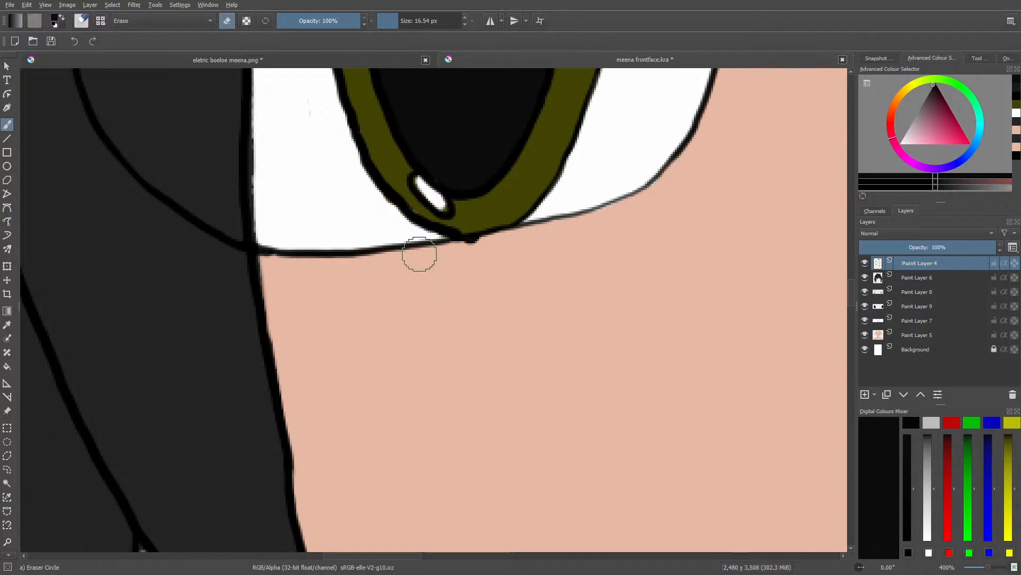
{"action": "left_click", "coordinate": [904, 304]}
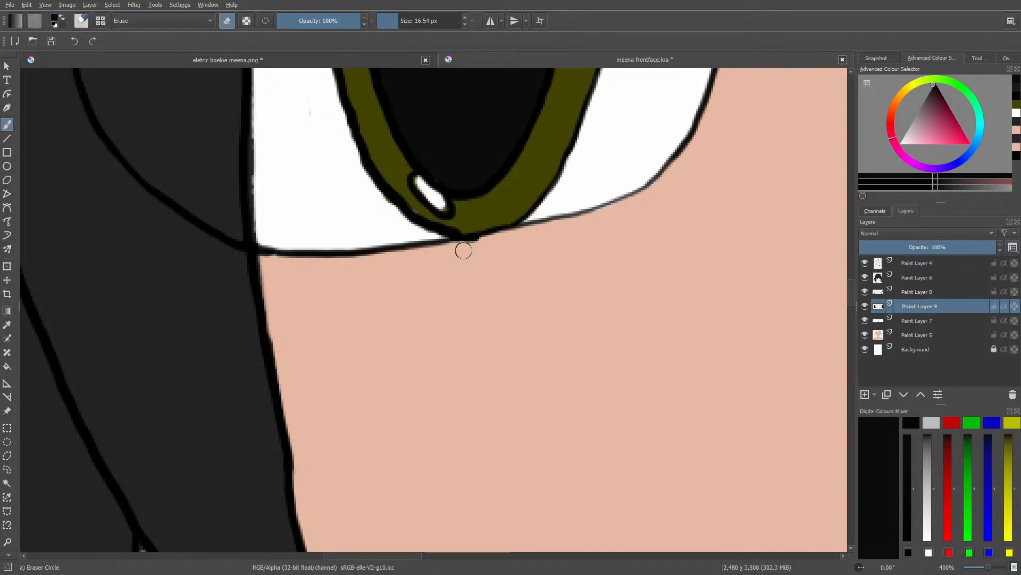
{"action": "mouse_move", "coordinate": [464, 250]}
{"action": "left_mouse_down"}
{"action": "mouse_move", "coordinate": [486, 245]}
{"action": "mouse_move", "coordinate": [452, 241]}
{"action": "left_mouse_up"}
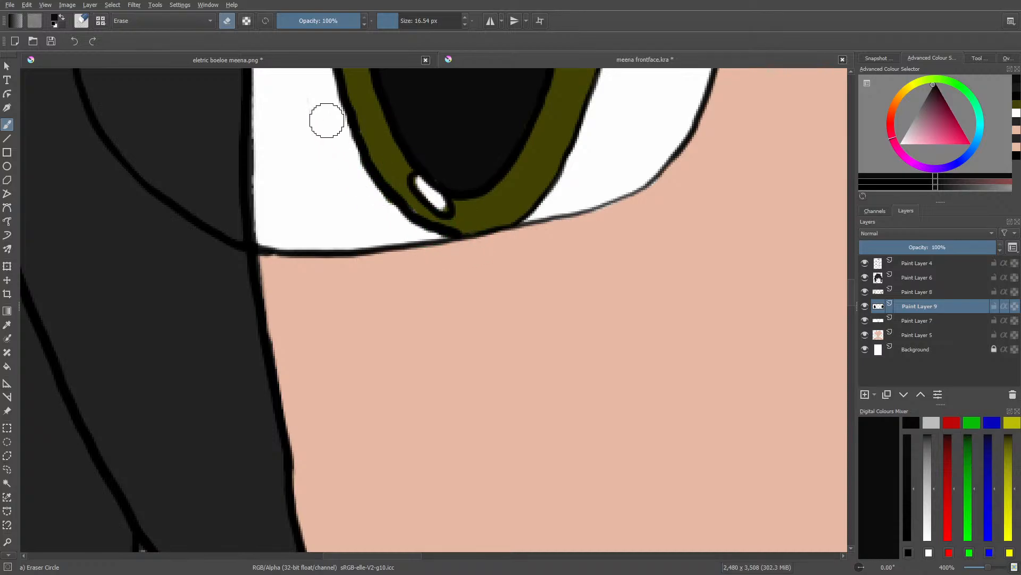
Step: Select Paint Layer 8 and check the whole portrait at a reduced view
{"action": "left_click_drag", "start_coordinate": [987, 570], "coordinate": [982, 570]}
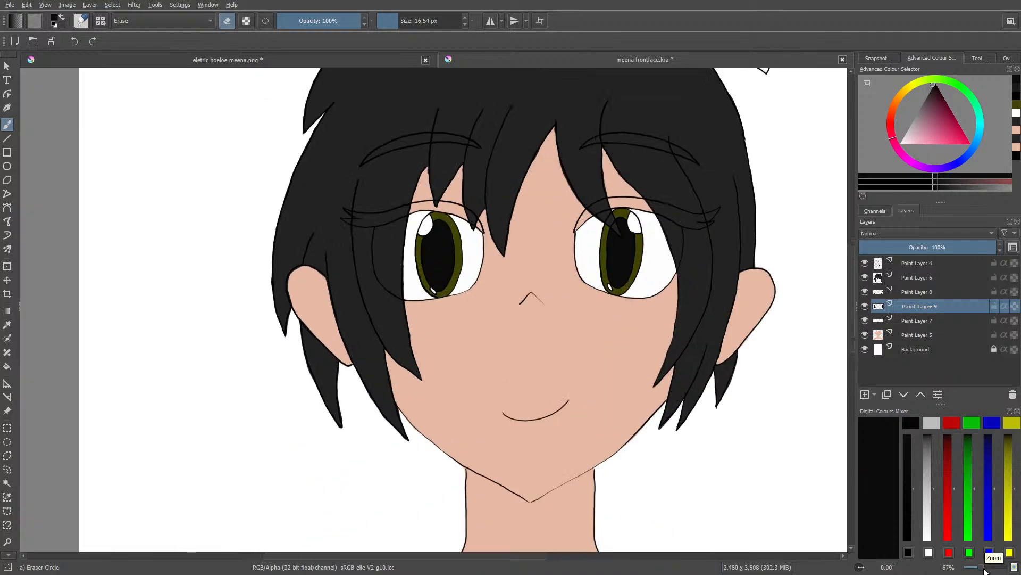
{"action": "left_click", "coordinate": [906, 290]}
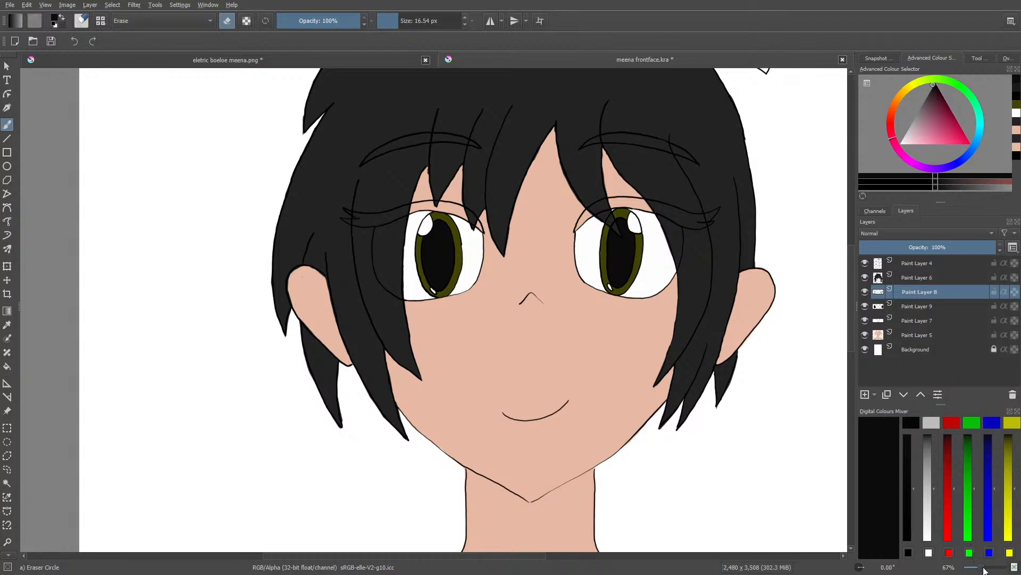
{"action": "mouse_move", "coordinate": [984, 570]}
{"action": "left_mouse_down"}
{"action": "mouse_move", "coordinate": [970, 571]}
{"action": "mouse_move", "coordinate": [983, 573]}
{"action": "left_mouse_up"}
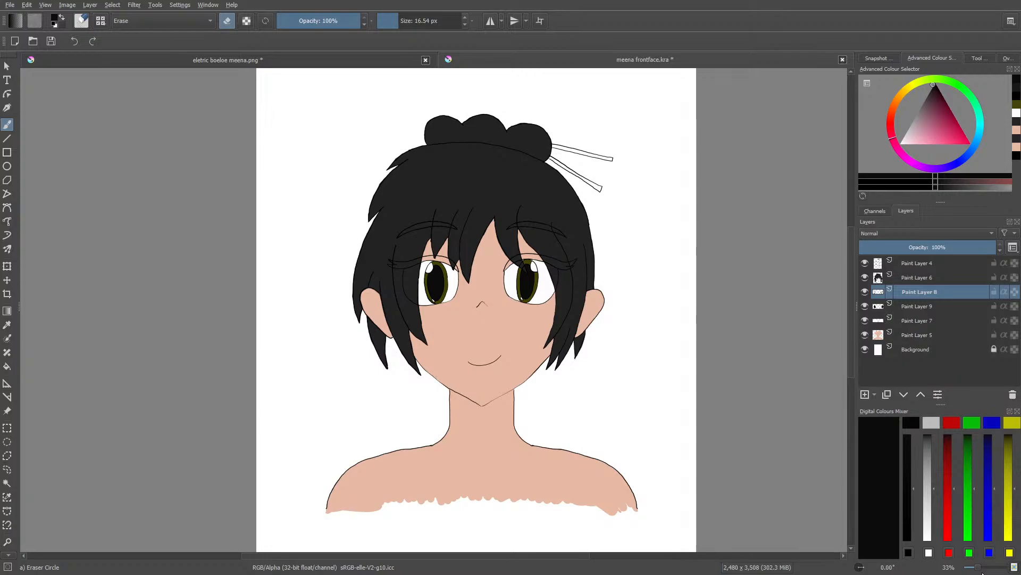
Step: Open the drawing jakkatoppa.kra from the digi tekenimngen folder
{"action": "left_click", "coordinate": [32, 40]}
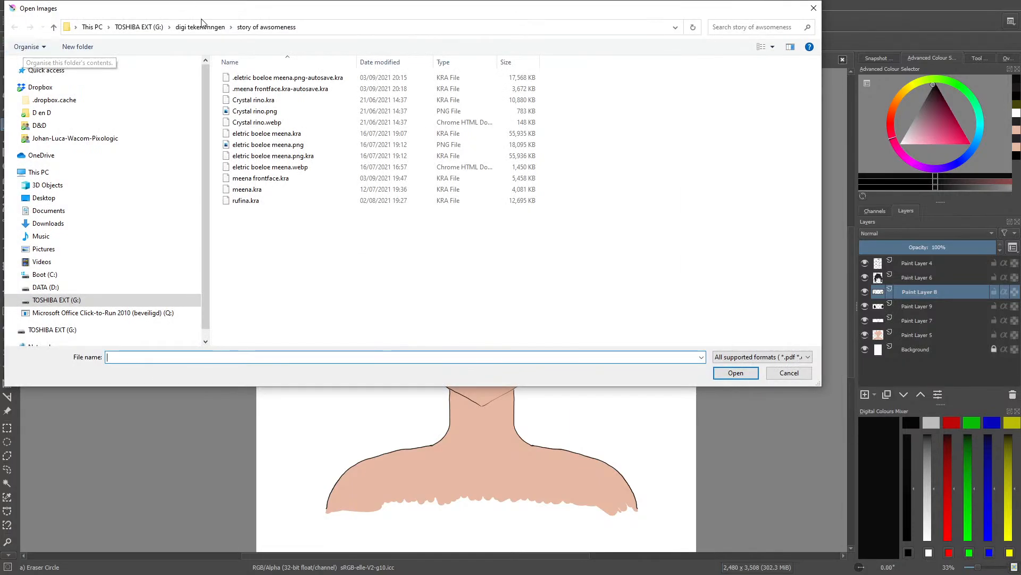
{"action": "left_click", "coordinate": [201, 26]}
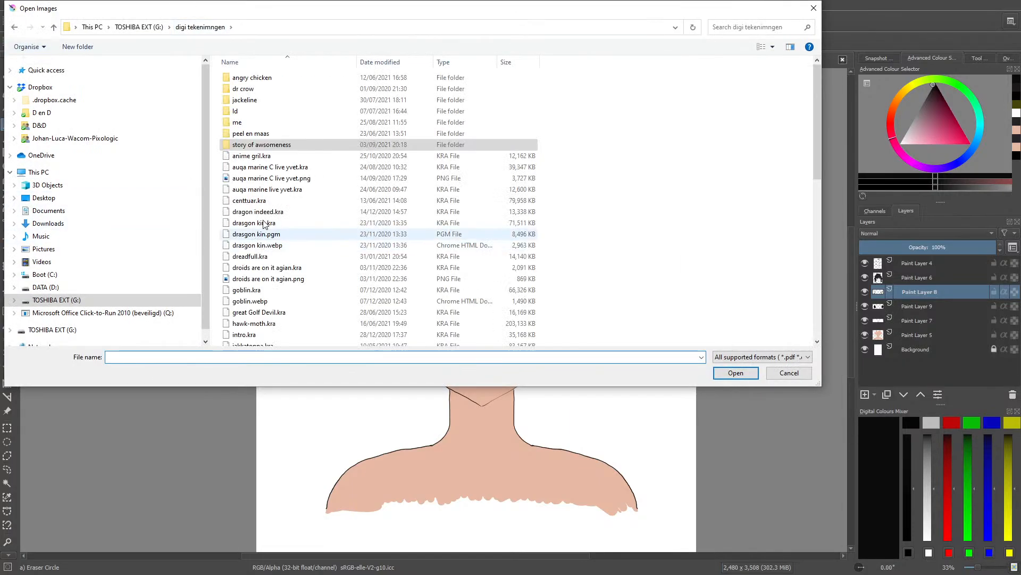
{"action": "left_click_drag", "start_coordinate": [812, 128], "coordinate": [823, 211]}
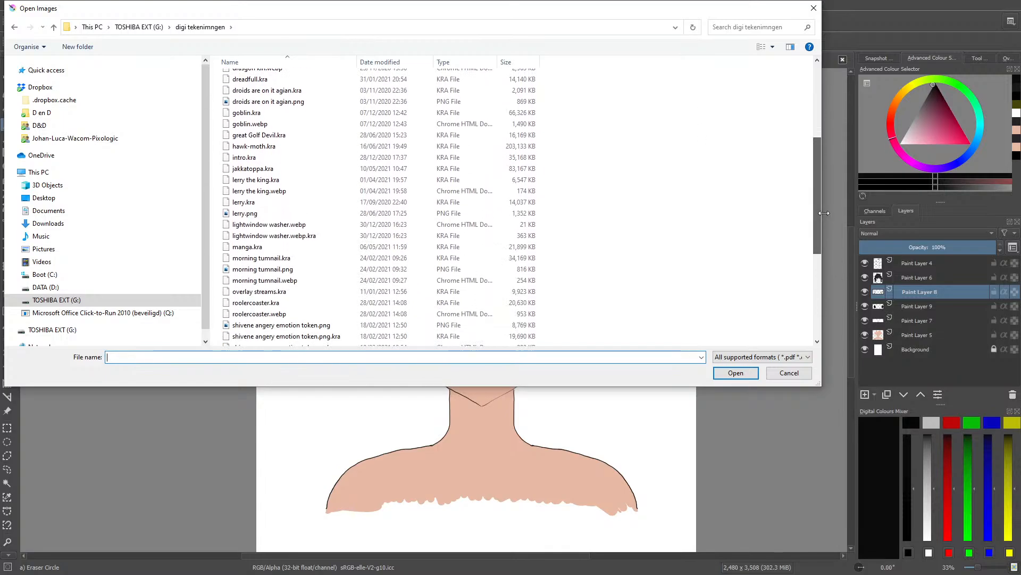
{"action": "left_click", "coordinate": [258, 169]}
{"action": "left_click", "coordinate": [734, 373]}
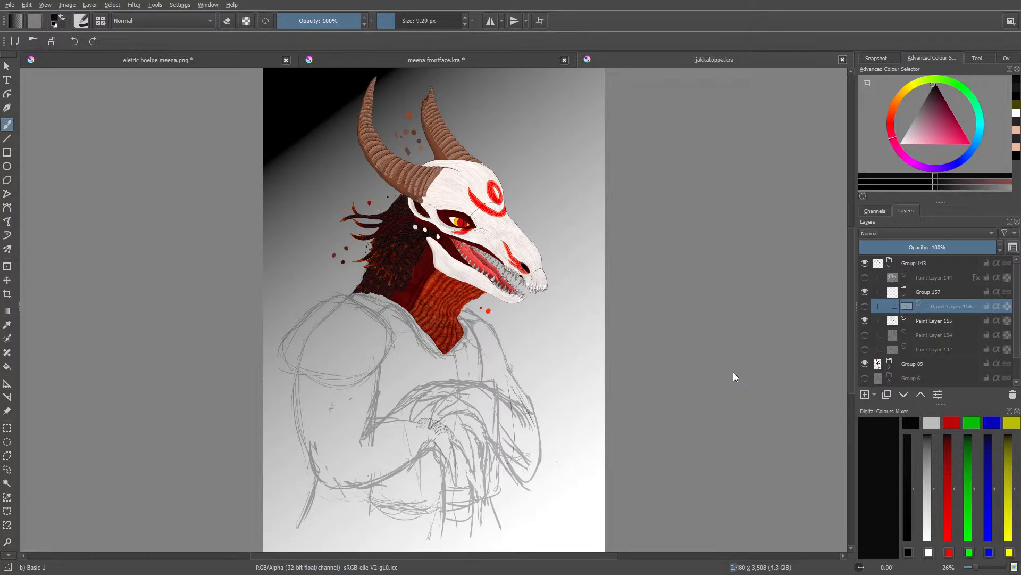
Step: Examine the horned skull creature's head and neck up close, and close the drawing
{"action": "mouse_move", "coordinate": [972, 567]}
{"action": "left_mouse_down"}
{"action": "mouse_move", "coordinate": [989, 567]}
{"action": "mouse_move", "coordinate": [978, 567]}
{"action": "left_mouse_up"}
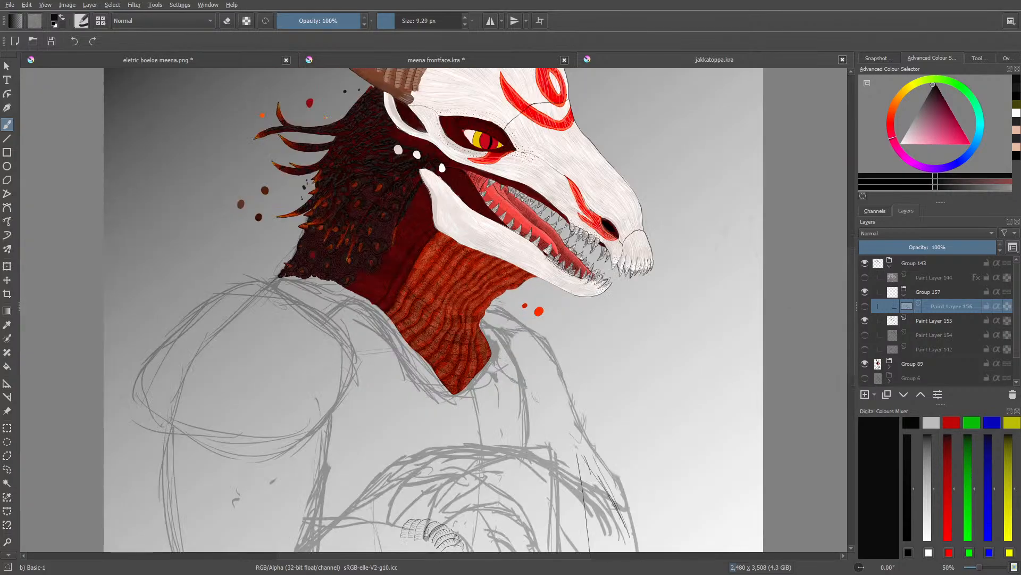
{"action": "left_click_drag", "start_coordinate": [849, 284], "coordinate": [848, 249]}
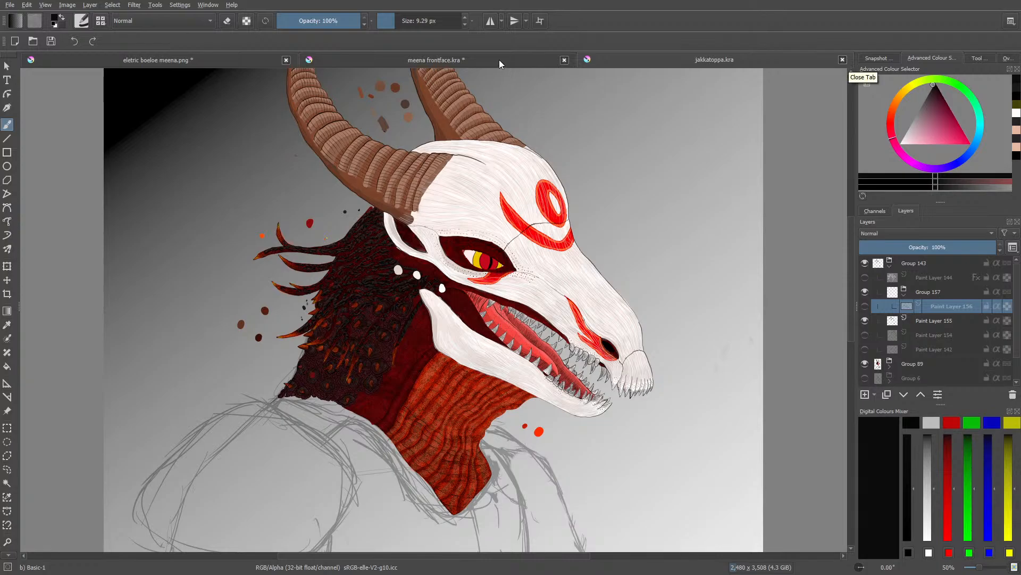
{"action": "left_click", "coordinate": [842, 60]}
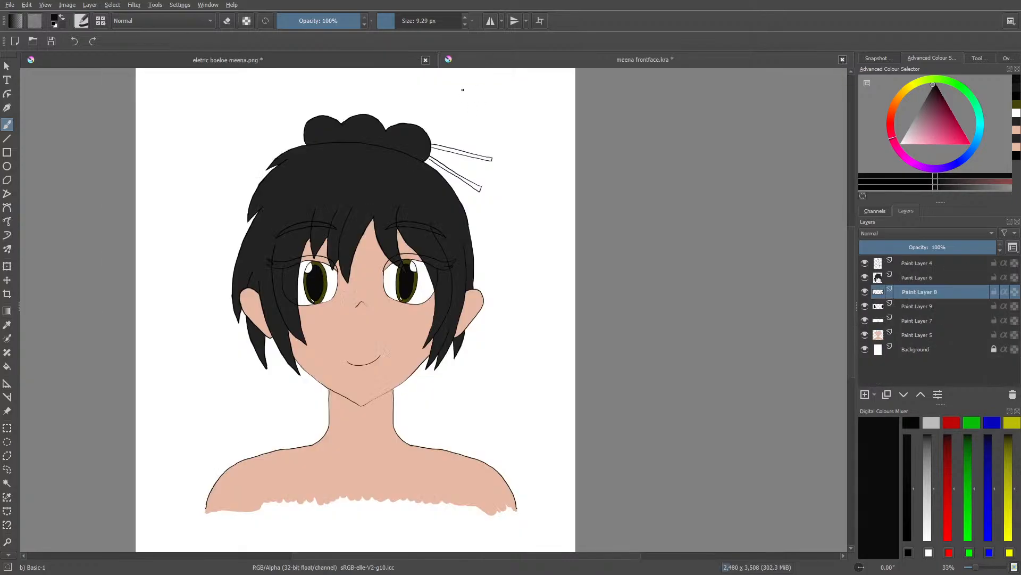
Step: Save the portrait file meena frontface.kra
{"action": "left_click", "coordinate": [48, 41]}
{"action": "mouse_move", "coordinate": [977, 569]}
{"action": "left_mouse_down"}
{"action": "mouse_move", "coordinate": [967, 569]}
{"action": "mouse_move", "coordinate": [977, 572]}
{"action": "left_mouse_up"}
Step: Look at the reference image with the Colour Selector tool active, and return to the portrait
{"action": "left_click", "coordinate": [340, 60]}
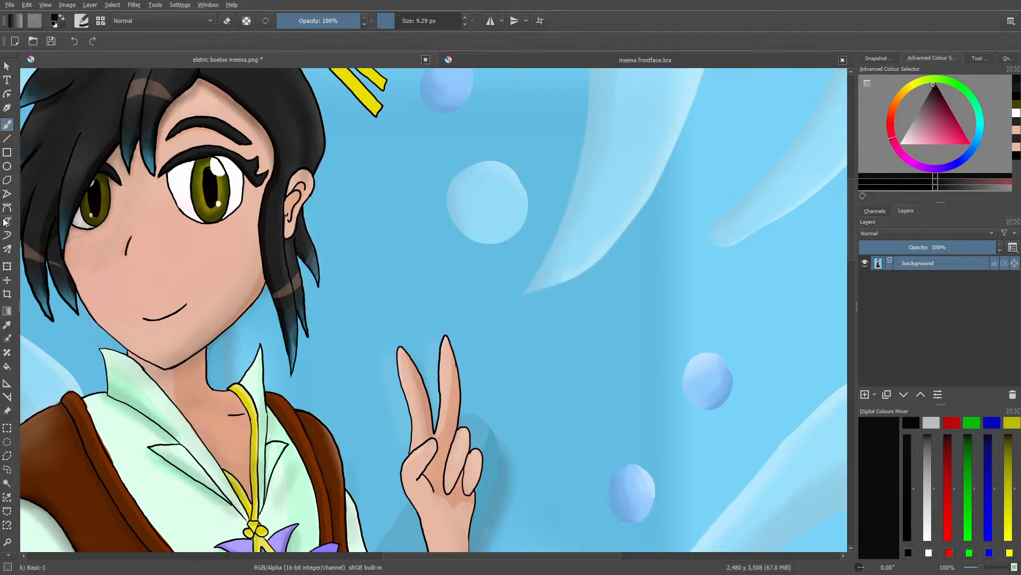
{"action": "left_click", "coordinate": [6, 324]}
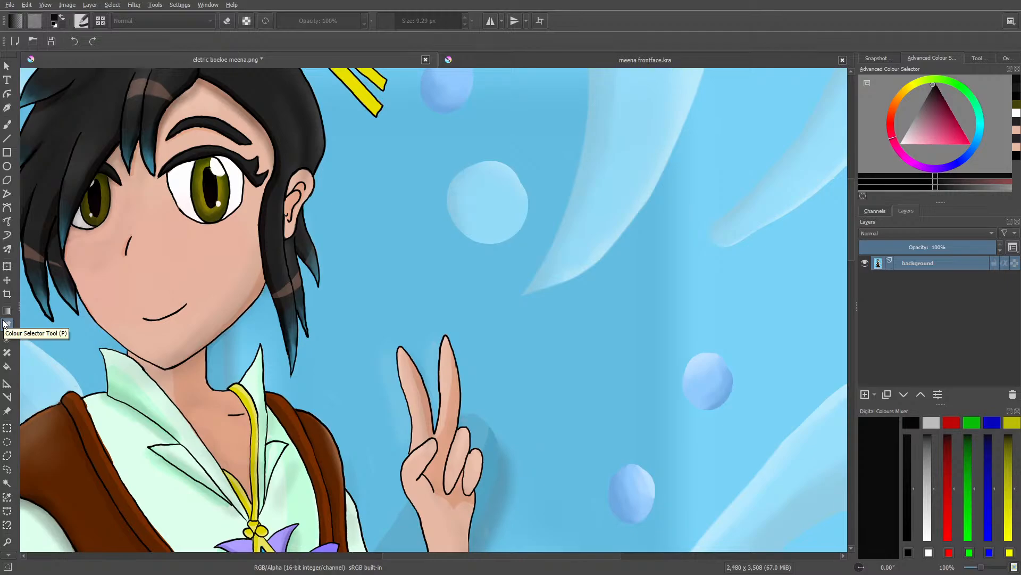
{"action": "left_click", "coordinate": [506, 56]}
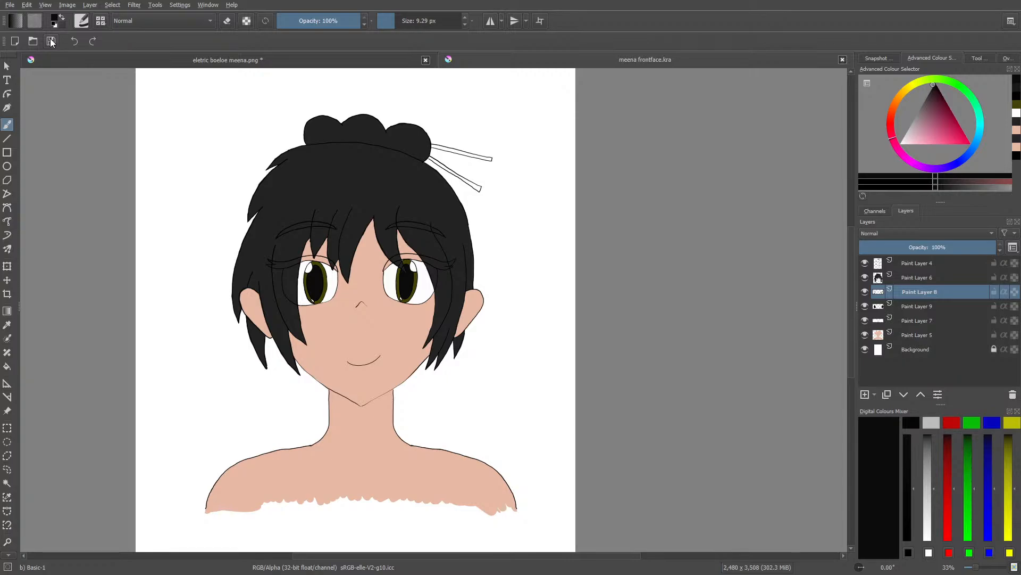
Step: Lower the opacity of the hair colour layer, Paint Layer 6, to 93%
{"action": "left_click_drag", "start_coordinate": [976, 568], "coordinate": [979, 570]}
{"action": "key", "text": "e"}
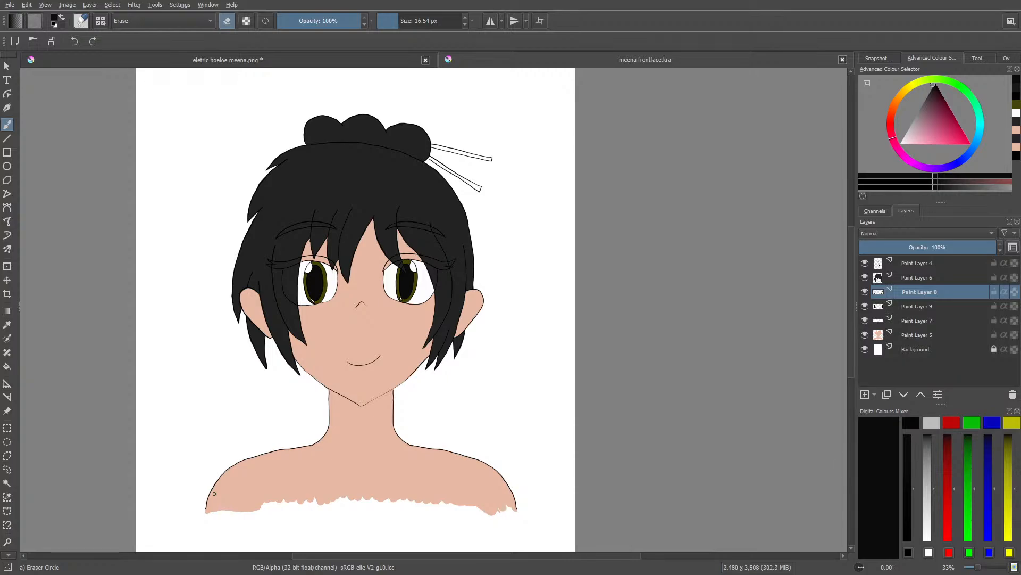
{"action": "left_click", "coordinate": [930, 278]}
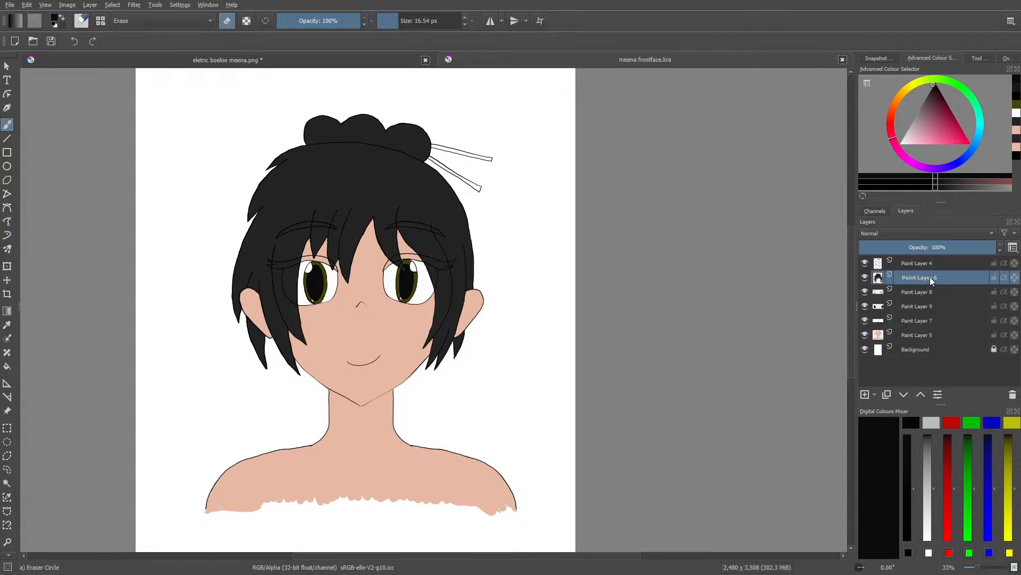
{"action": "left_click", "coordinate": [966, 247]}
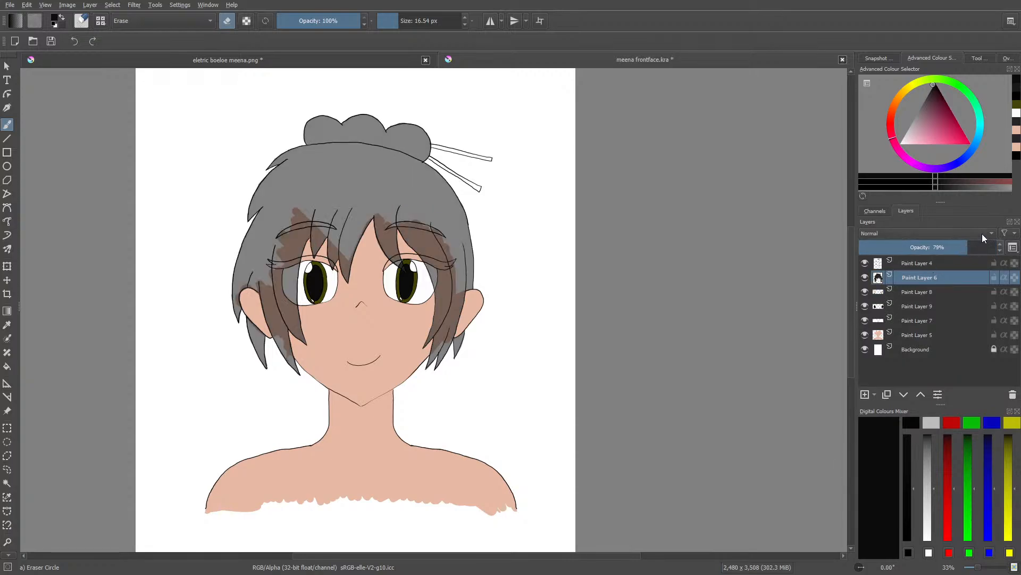
{"action": "left_click", "coordinate": [981, 248]}
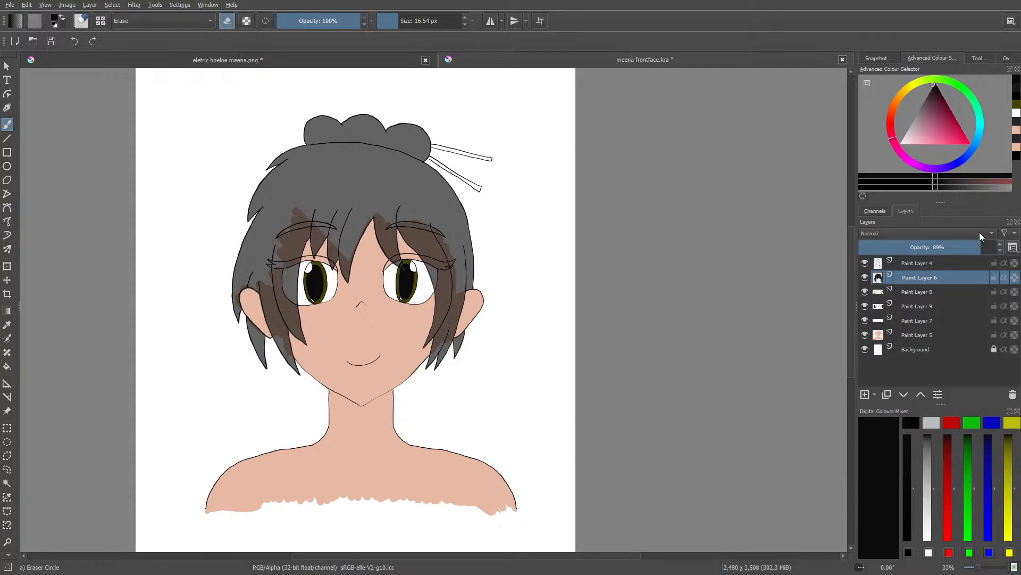
{"action": "left_click", "coordinate": [986, 246]}
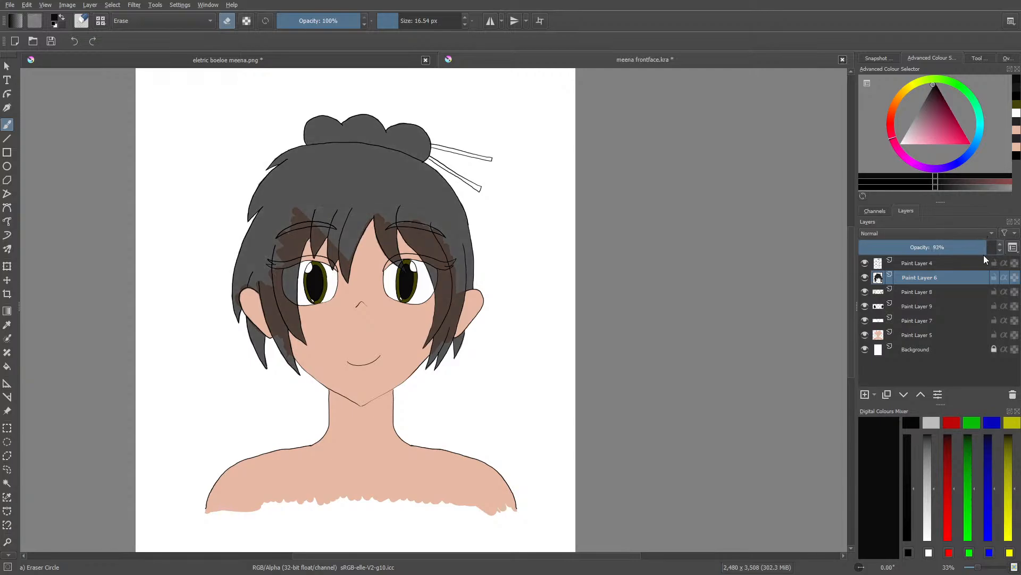
{"action": "key", "text": "e"}
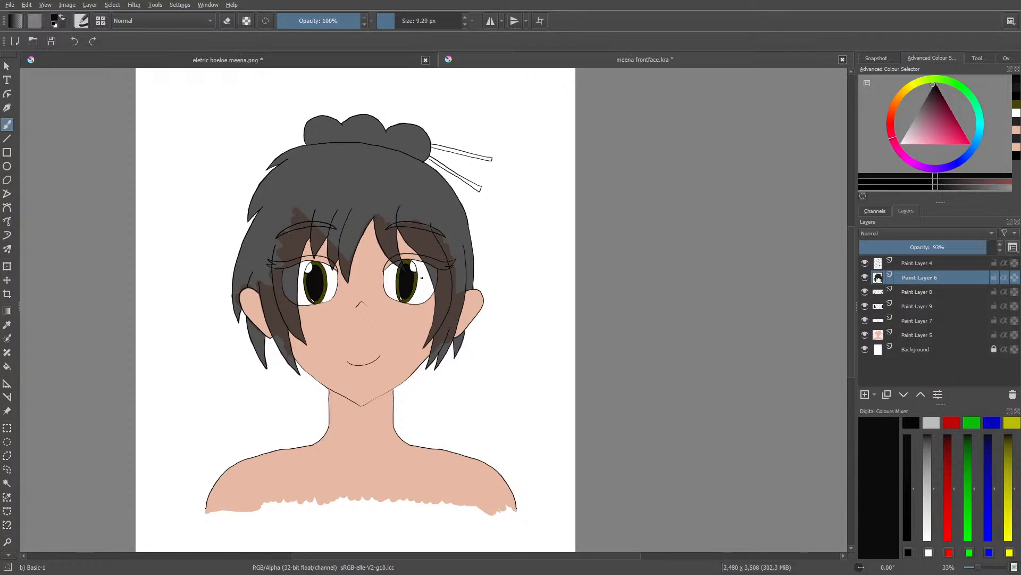
Step: Compare the portrait's hair and face with the full-figure reference image, and view the whole portrait page
{"action": "left_click", "coordinate": [253, 62]}
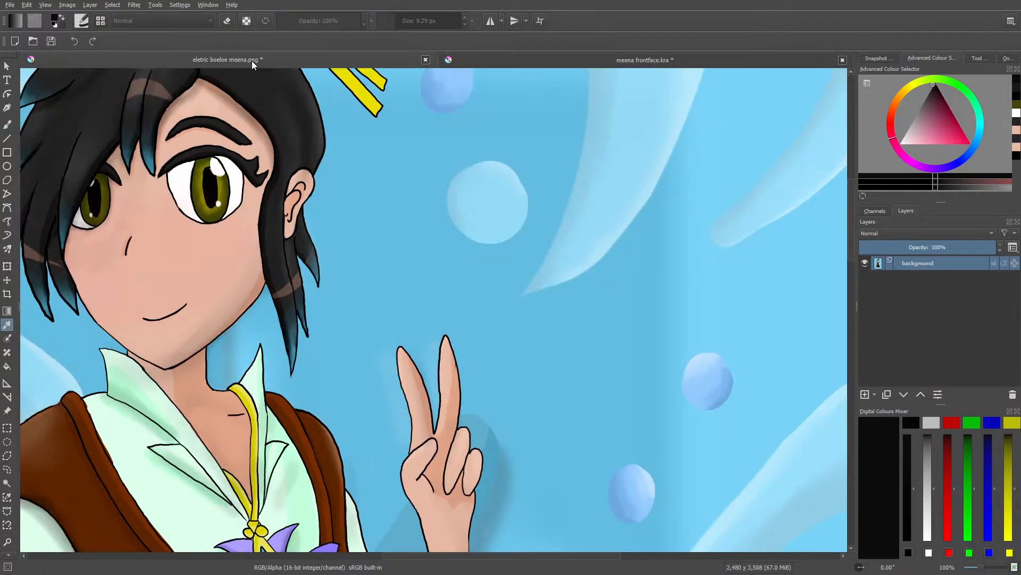
{"action": "left_click_drag", "start_coordinate": [980, 567], "coordinate": [976, 567]}
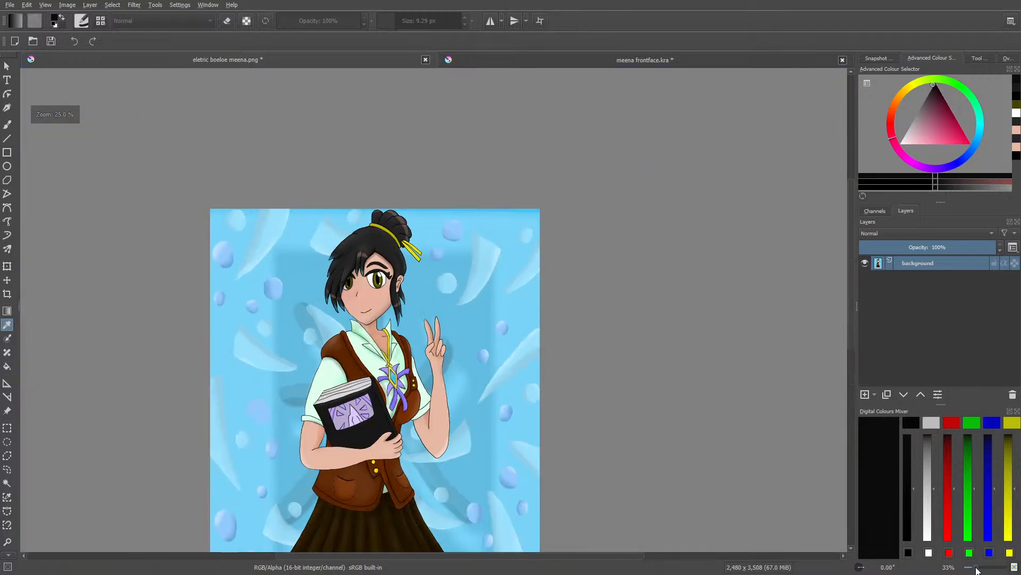
{"action": "left_click", "coordinate": [536, 62]}
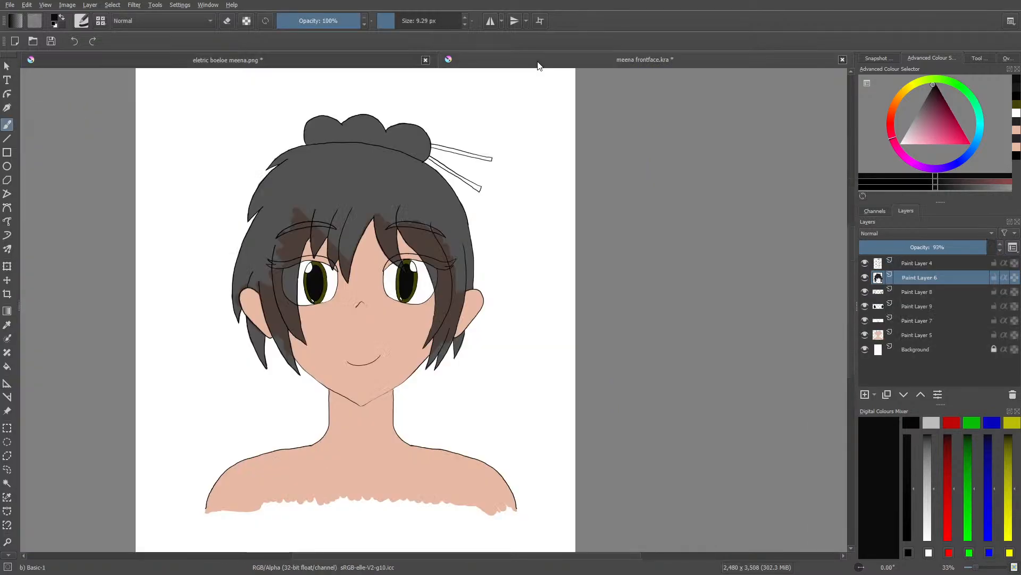
{"action": "left_click", "coordinate": [321, 59]}
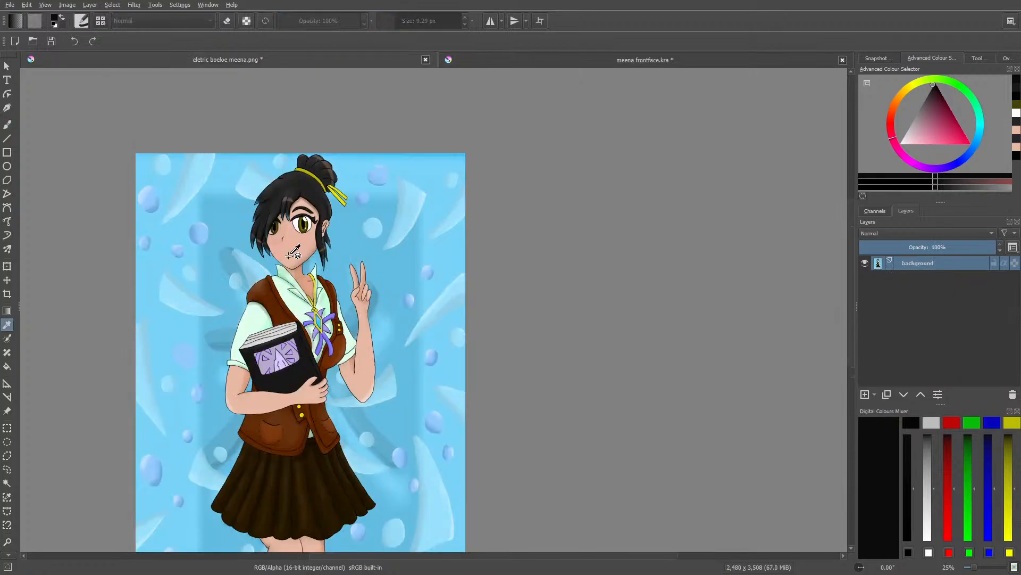
{"action": "left_click", "coordinate": [481, 61]}
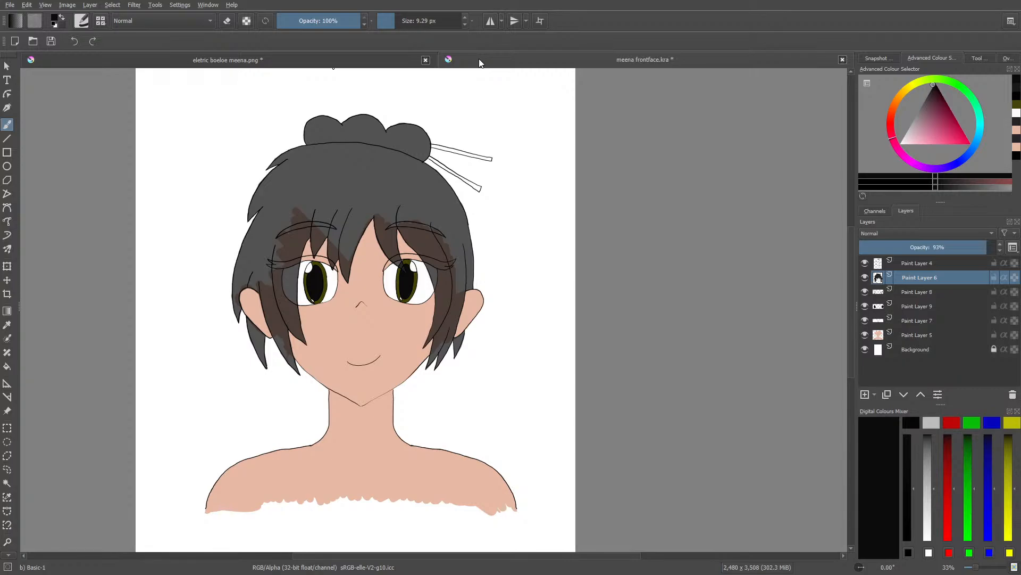
{"action": "left_click", "coordinate": [306, 64]}
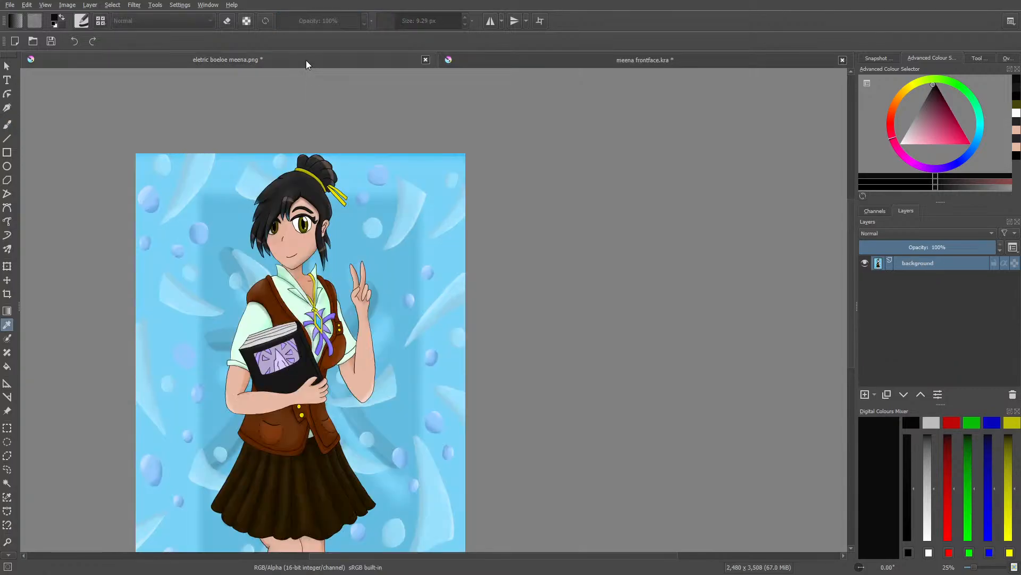
{"action": "left_click", "coordinate": [479, 60]}
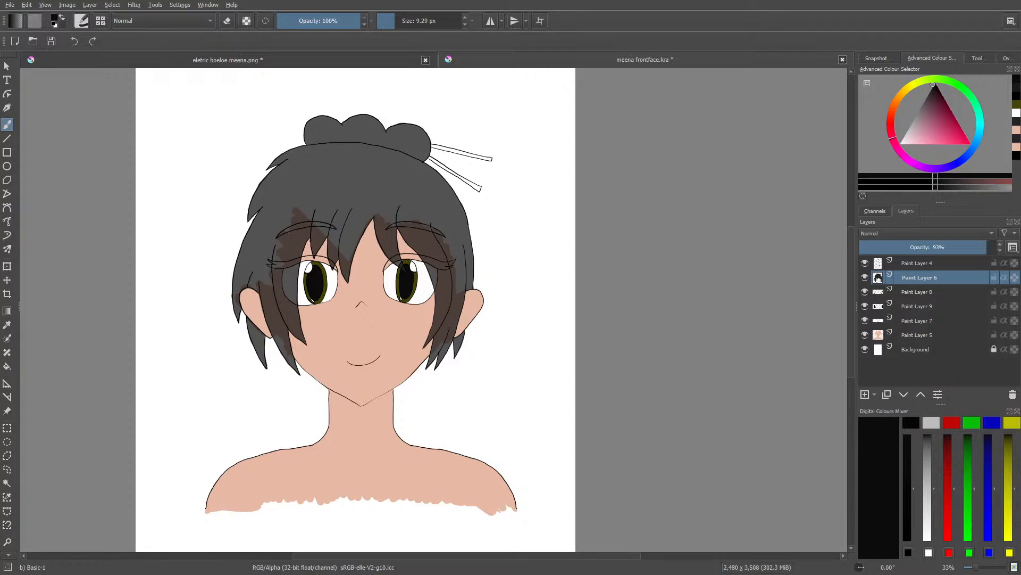
{"action": "key", "text": "2"}
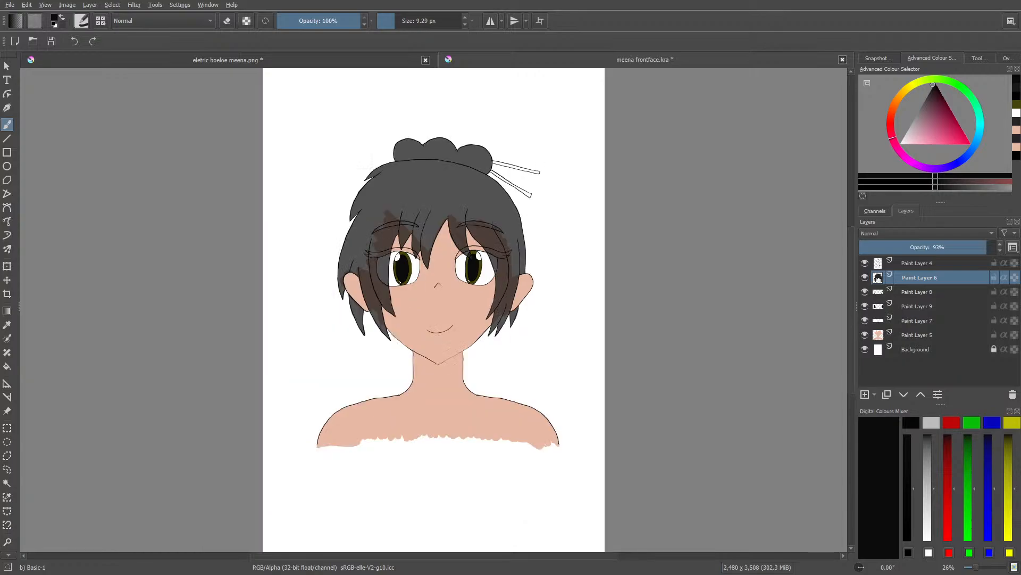